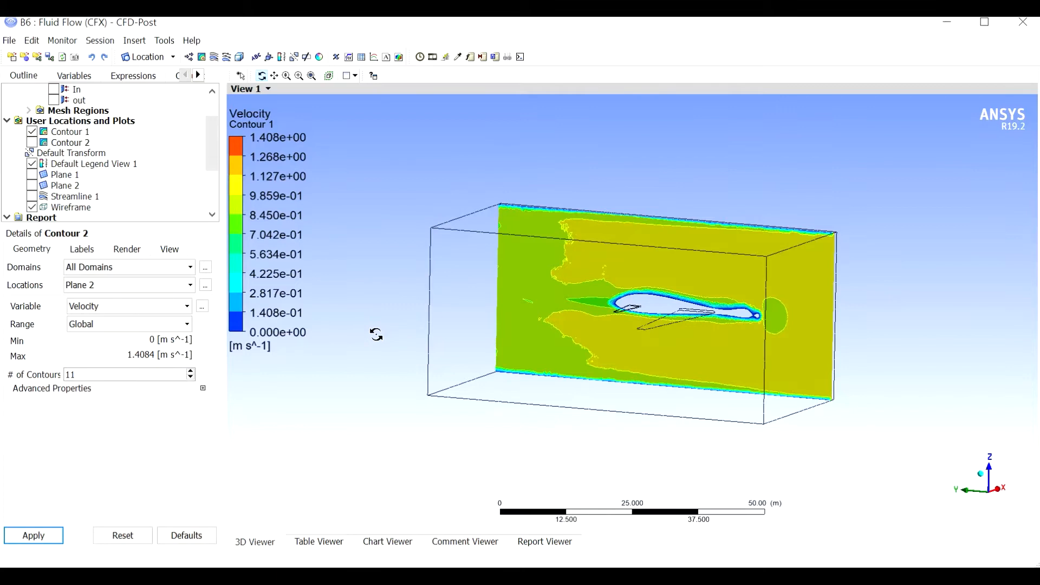
# Display Contour 2 alongside Contour 1 and view both contour planes from an angle.
pyautogui.moveTo(526, 338); pyautogui.dragTo(431, 300)
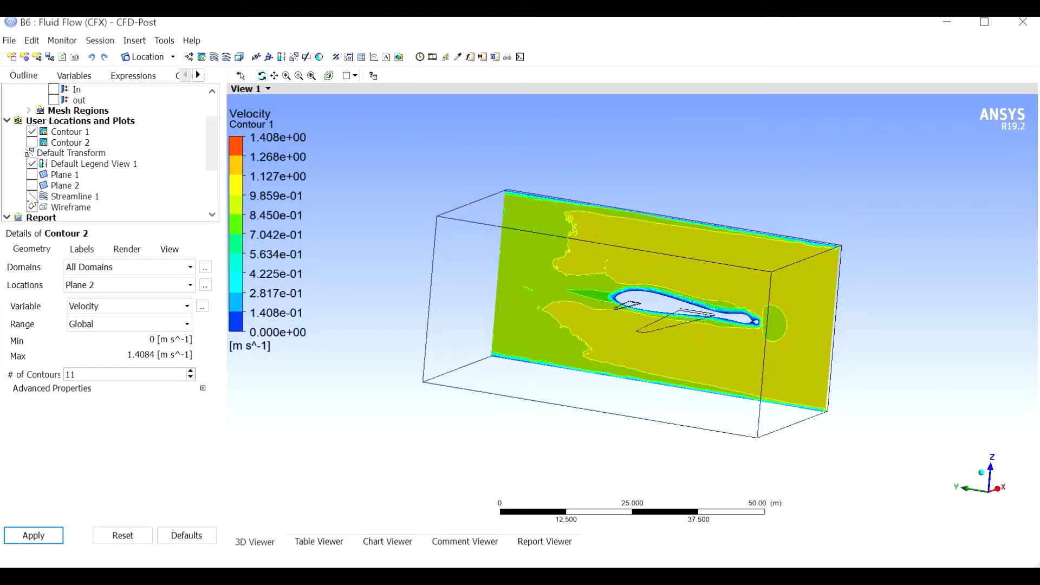
pyautogui.click(32, 142)
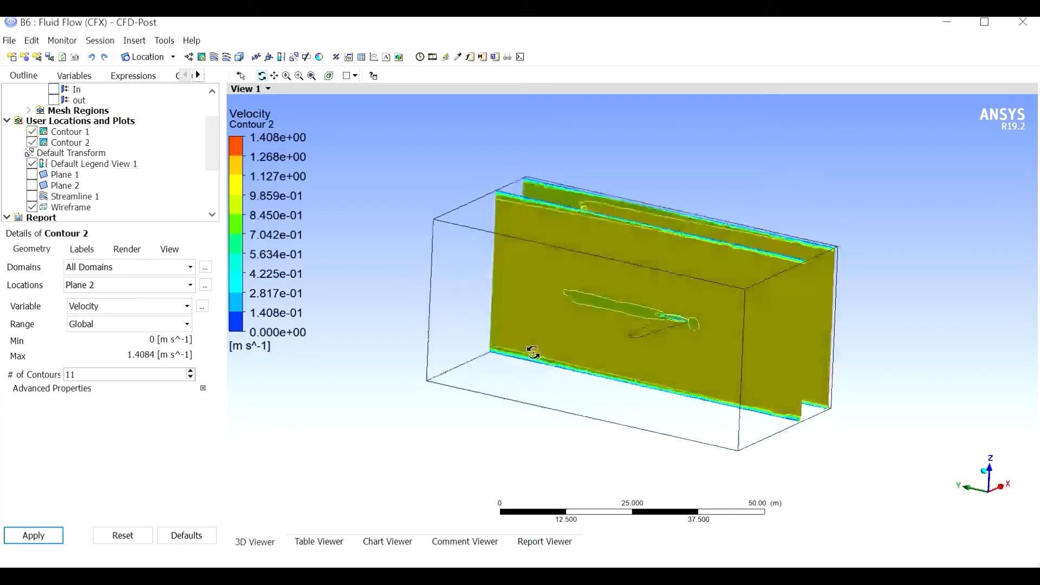
pyautogui.moveTo(530, 350); pyautogui.dragTo(562, 235)
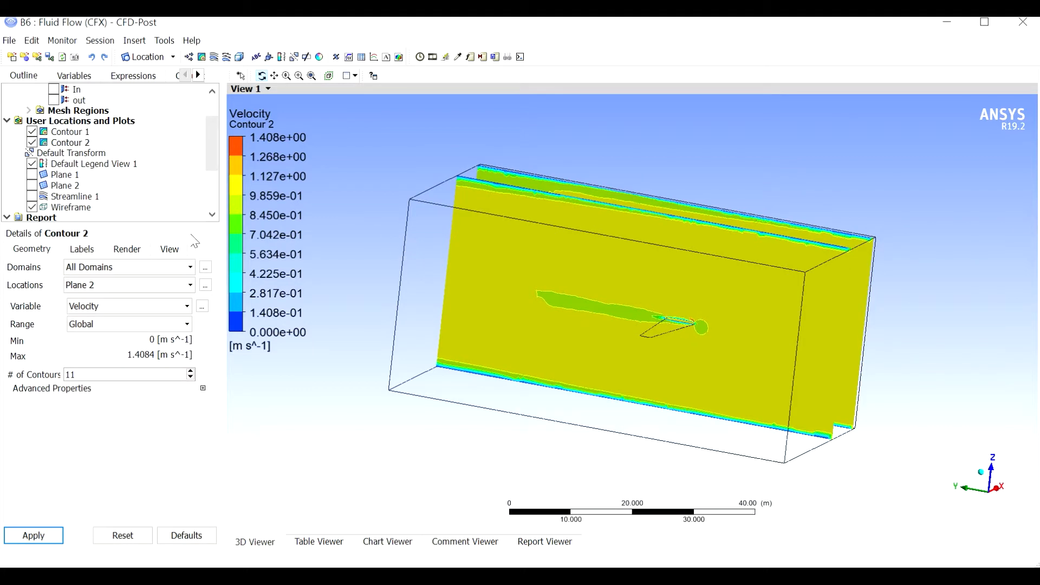
# Change Contour 2's variable to Pressure and apply it.
pyautogui.click(124, 307)
pyautogui.click(110, 331)
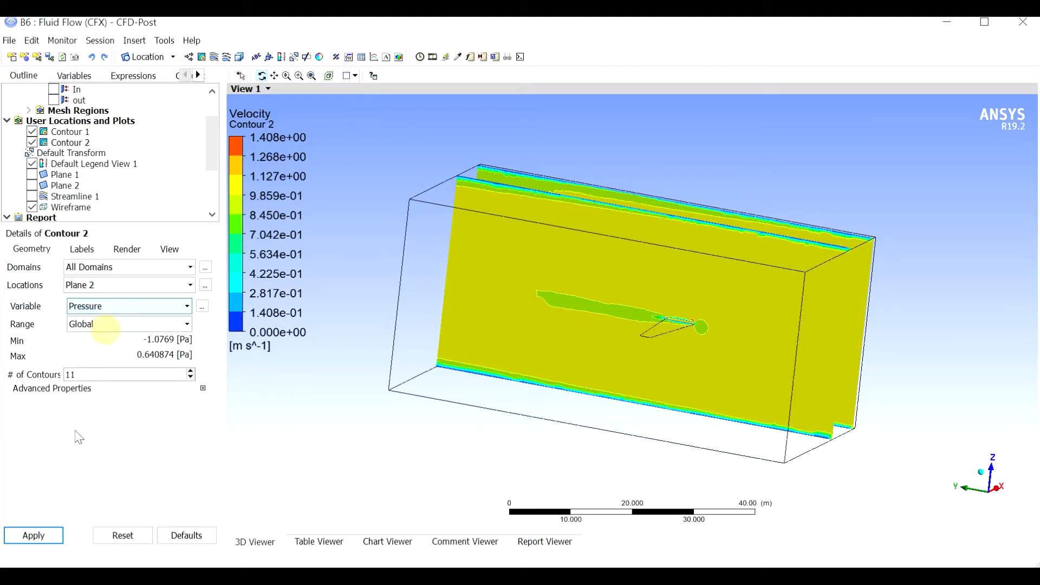
pyautogui.click(33, 535)
pyautogui.moveTo(611, 490); pyautogui.dragTo(672, 305)
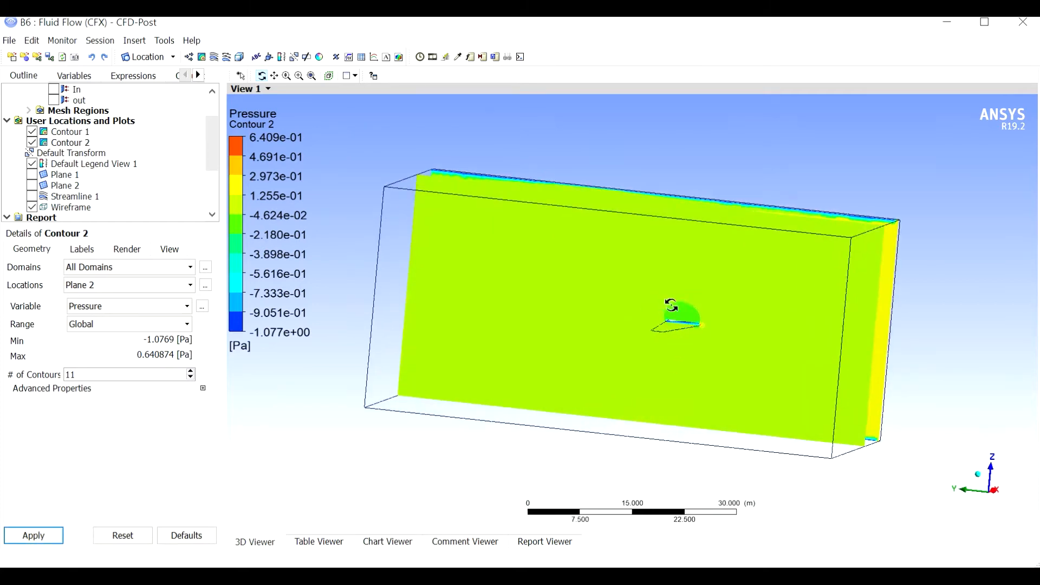
# Hide Contour 1 and Contour 2 and display Streamline 1 instead.
pyautogui.click(32, 141)
pyautogui.click(32, 131)
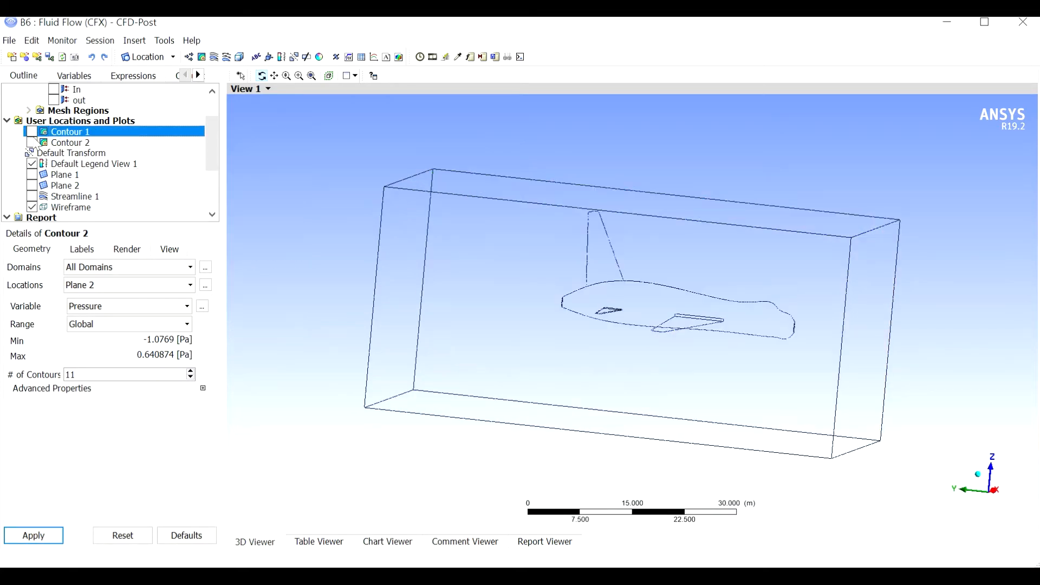
pyautogui.click(31, 196)
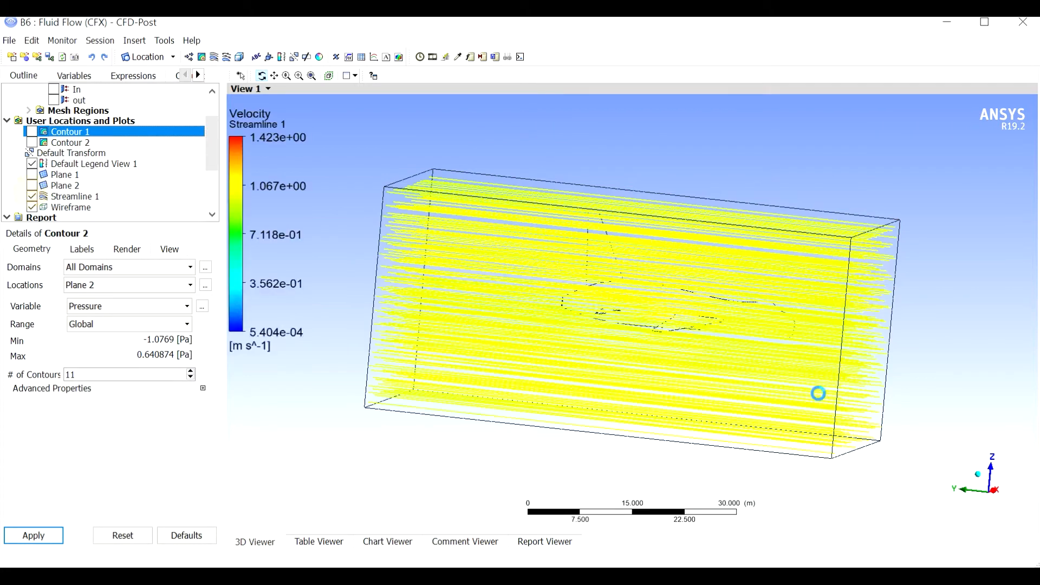
pyautogui.moveTo(817, 390)
pyautogui.mouseDown()
pyautogui.moveTo(798, 376)
pyautogui.moveTo(812, 376)
pyautogui.mouseUp()
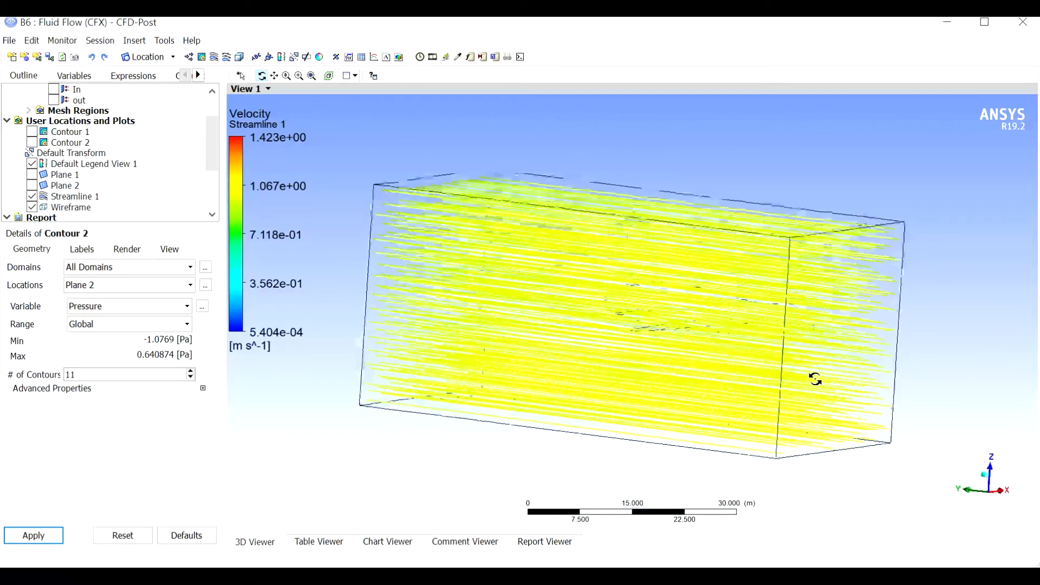
# Play a quick animation of Streamline 1 at the slowest speed, 1000 frames.
pyautogui.click(441, 58)
pyautogui.click(67, 247)
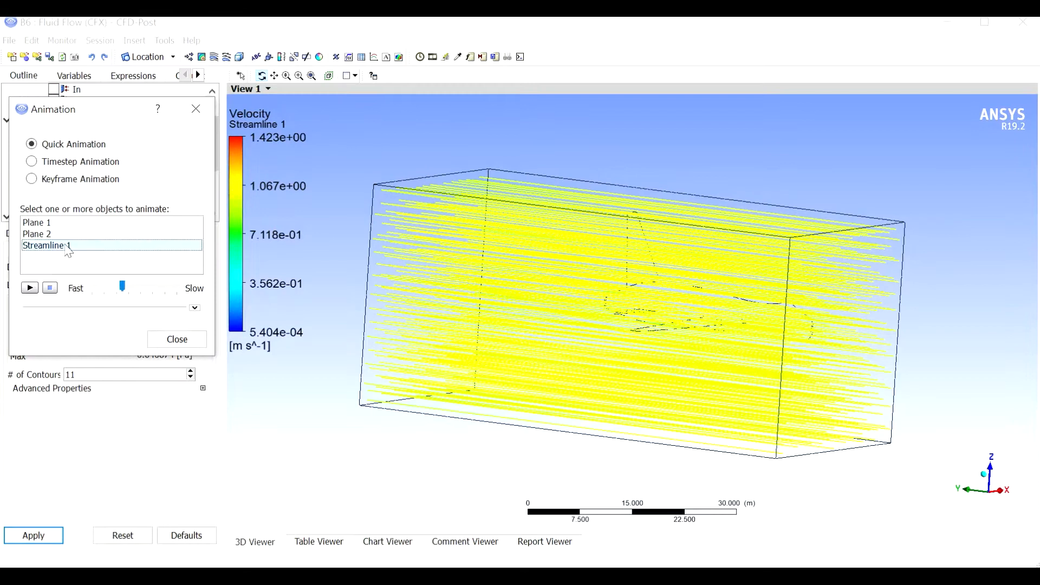
pyautogui.moveTo(124, 287); pyautogui.dragTo(176, 287)
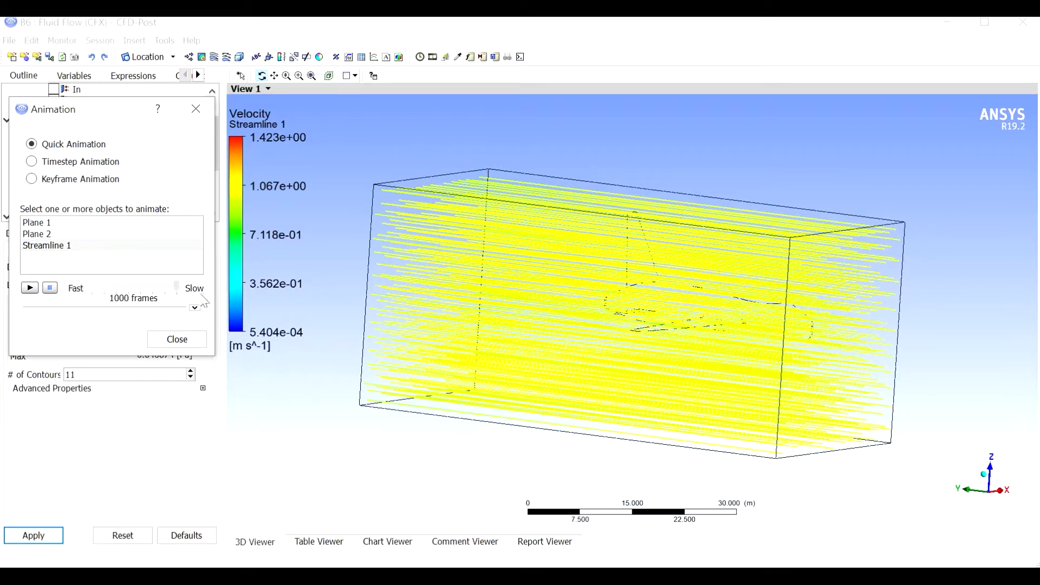
pyautogui.click(30, 288)
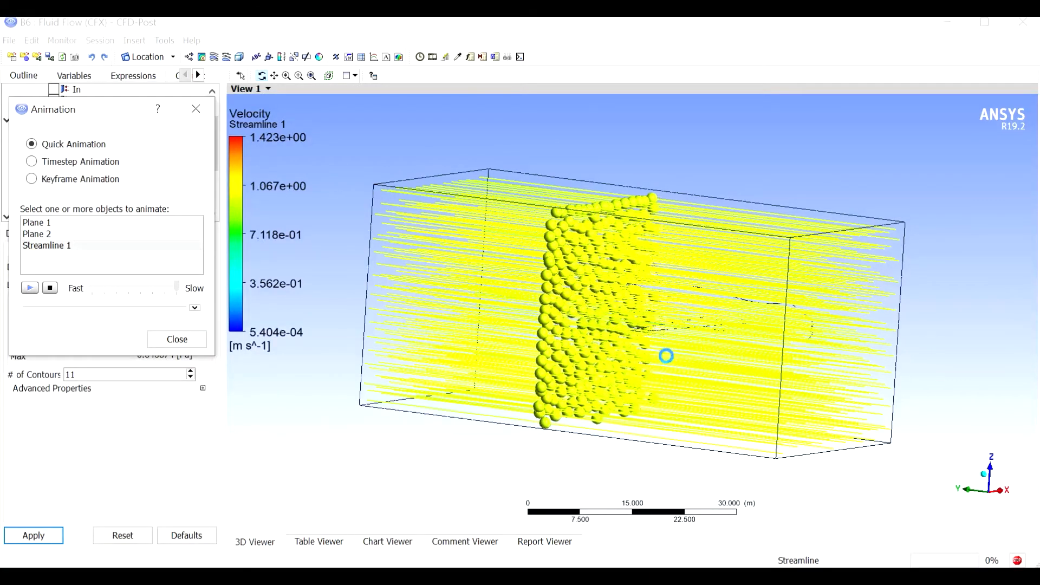
# Stop the streamline animation and close the animation settings.
pyautogui.click(51, 288)
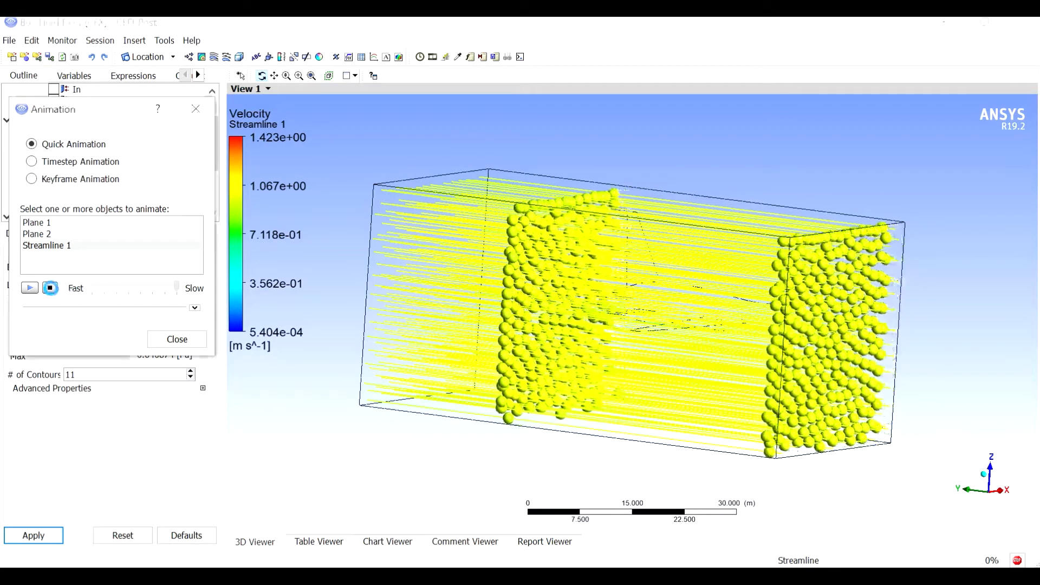
pyautogui.click(50, 288)
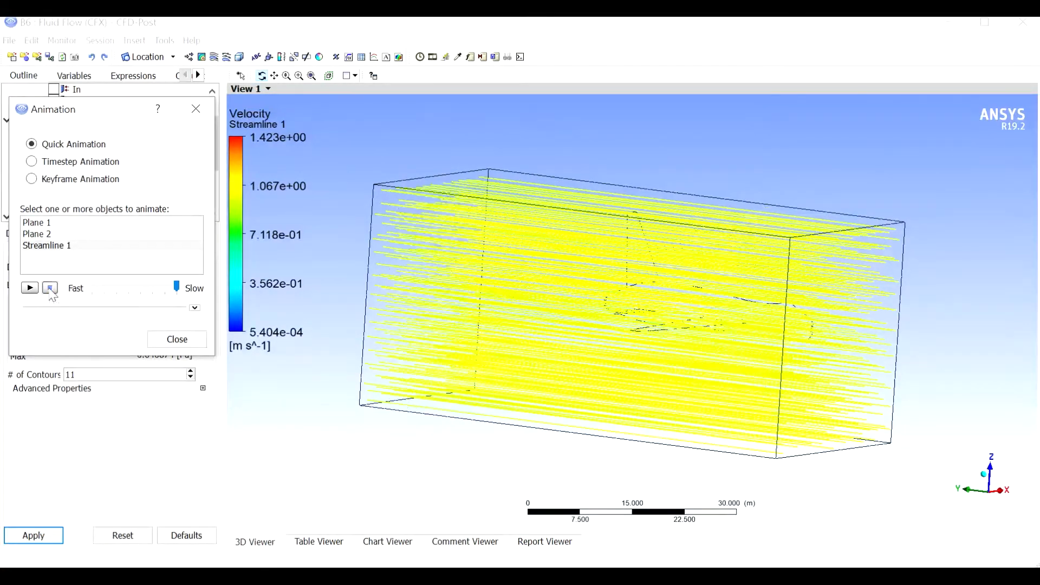
pyautogui.click(195, 109)
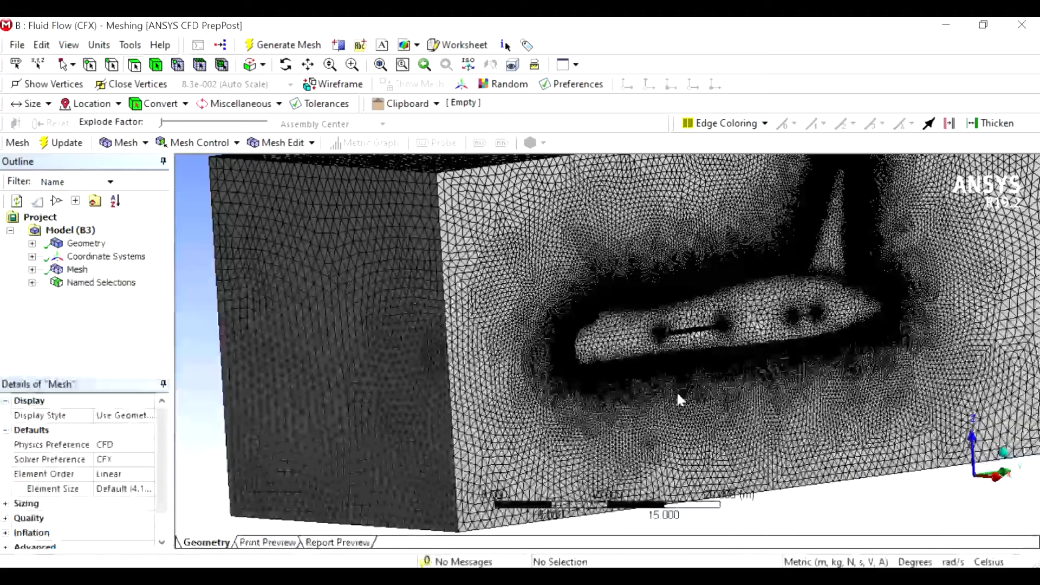
# In ANSYS Meshing, examine the mesh refinement around the aircraft's fuselage, wing and tail cut-outs on the symmetry face.
pyautogui.scroll(5, 596, 385)
pyautogui.scroll(4, 599, 385)
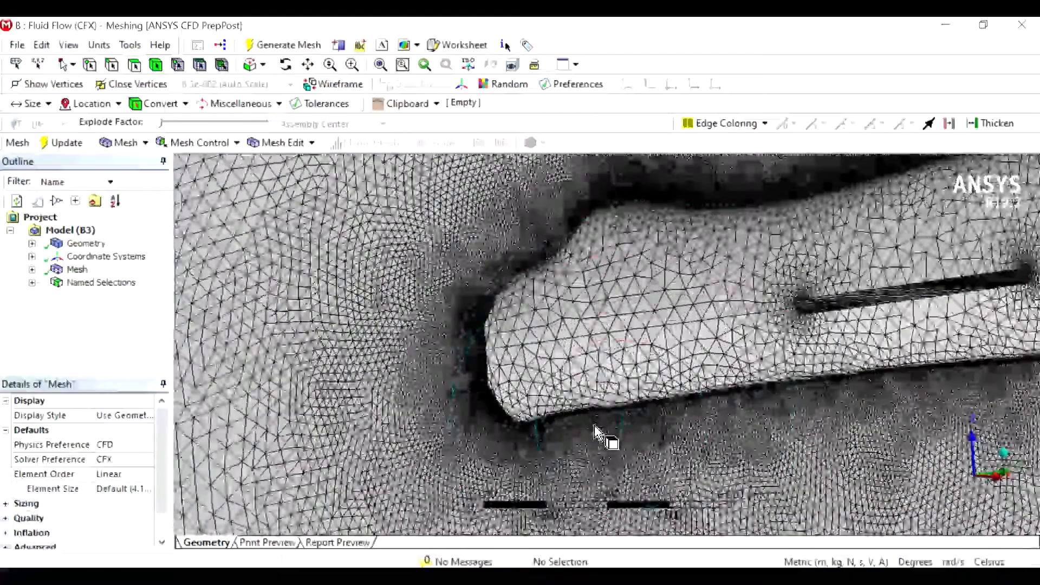
pyautogui.scroll(-3, 843, 339)
pyautogui.scroll(-1, 842, 338)
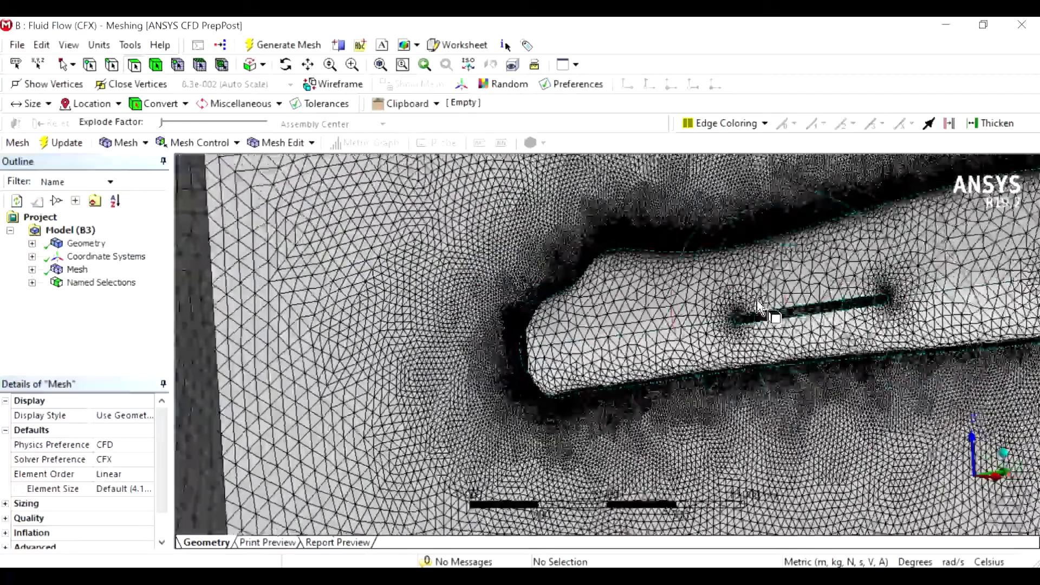
pyautogui.scroll(6, 763, 331)
pyautogui.scroll(-6, 867, 287)
pyautogui.scroll(-6, 759, 343)
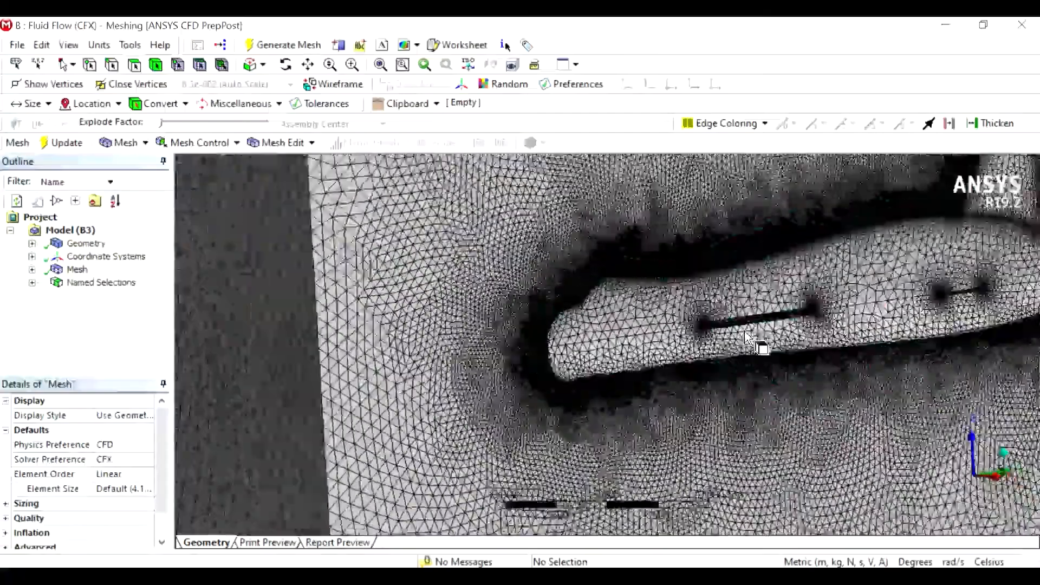
pyautogui.moveTo(743, 333); pyautogui.dragTo(726, 355, button='middle')
pyautogui.scroll(2, 717, 346)
pyautogui.scroll(-2, 718, 347)
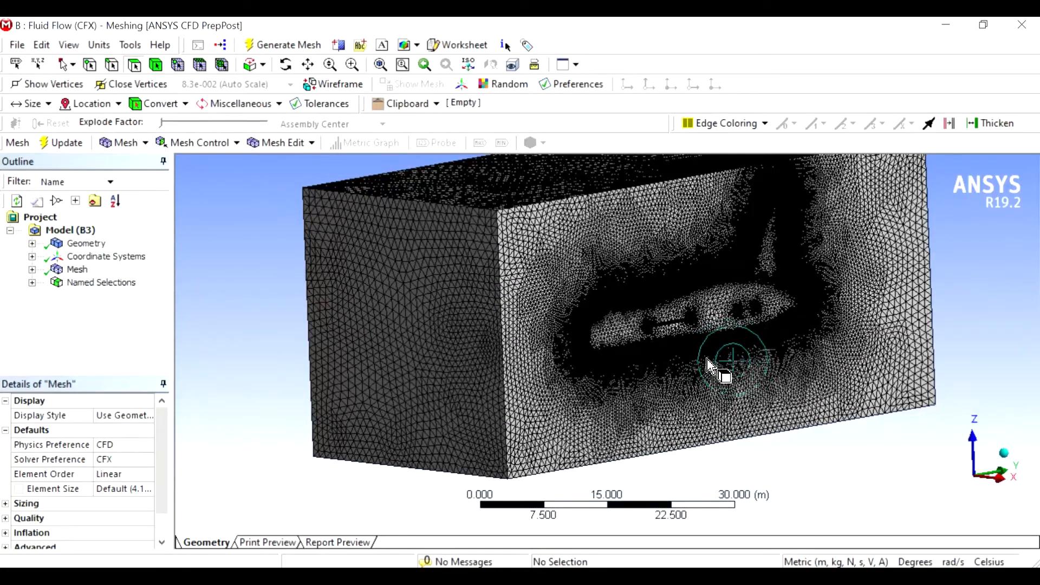
pyautogui.scroll(-3, 704, 355)
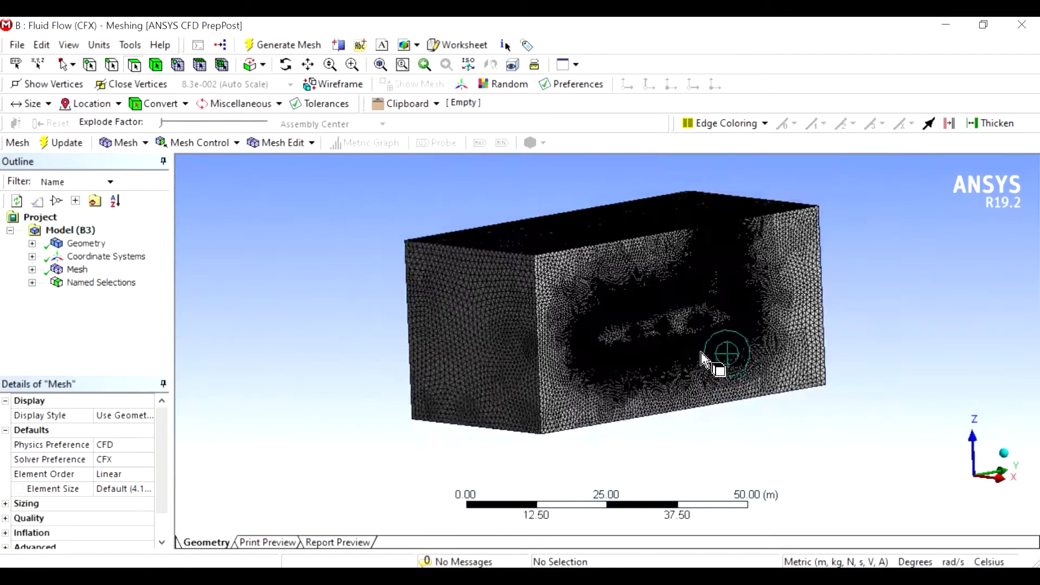
# Cut the meshed domain with a section plane drawn diagonally across the aircraft and expose the cut face.
pyautogui.click(339, 45)
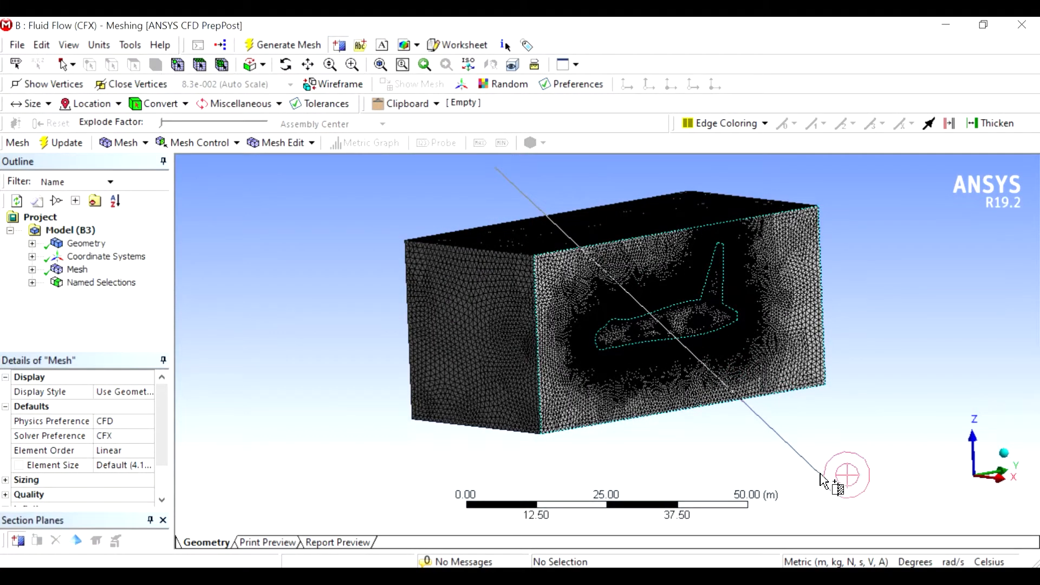
pyautogui.moveTo(694, 387); pyautogui.dragTo(649, 376, button='middle')
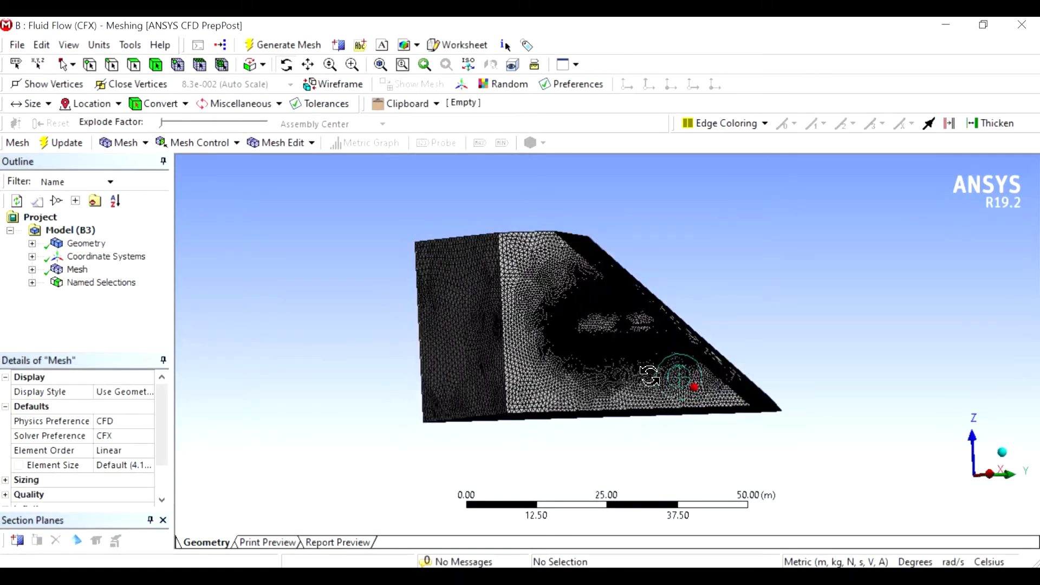
pyautogui.moveTo(420, 390); pyautogui.dragTo(658, 399, button='middle')
# Examine the sectioned volume mesh around the fuselage and wing, including the element refinement near their surfaces.
pyautogui.scroll(3, 743, 345)
pyautogui.moveTo(773, 368); pyautogui.dragTo(824, 366, button='middle')
pyautogui.scroll(5, 785, 332)
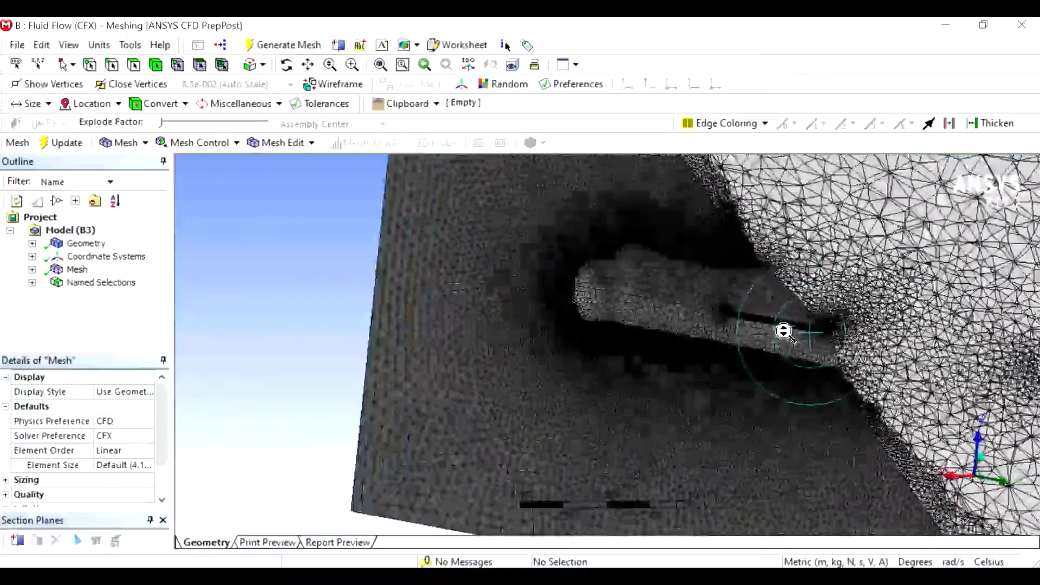
pyautogui.moveTo(783, 404); pyautogui.dragTo(926, 306, button='middle')
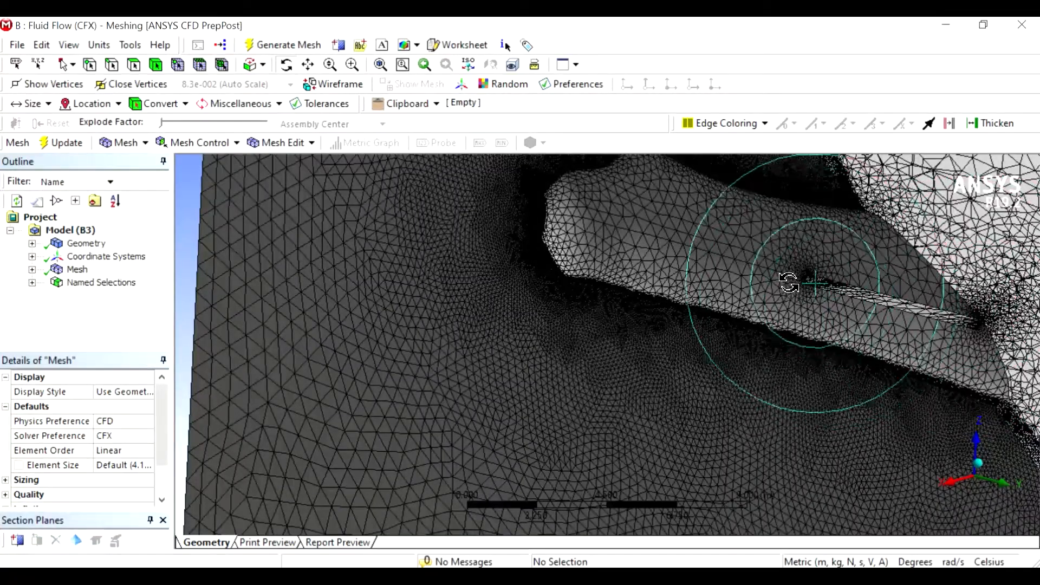
pyautogui.click(308, 68)
pyautogui.moveTo(708, 255); pyautogui.dragTo(401, 295)
pyautogui.scroll(3, 819, 367)
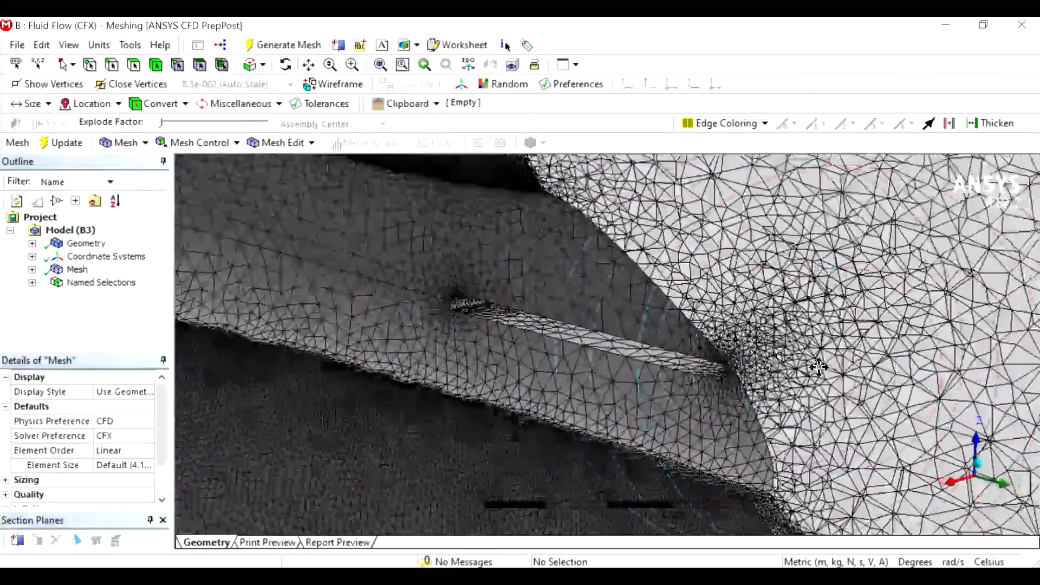
pyautogui.scroll(3, 818, 366)
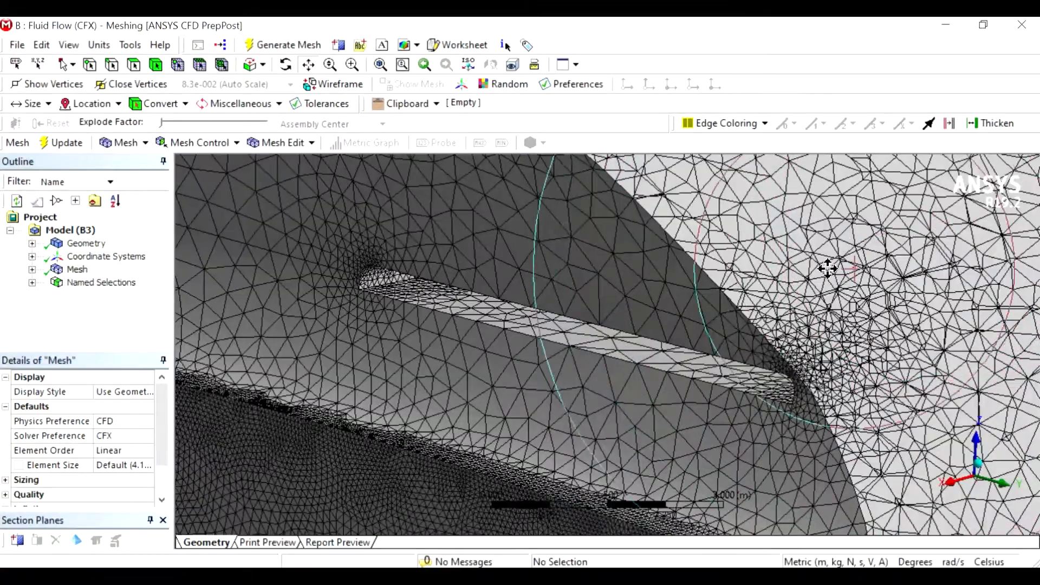
pyautogui.moveTo(749, 413); pyautogui.dragTo(833, 403, button='middle')
pyautogui.scroll(-1, 834, 404)
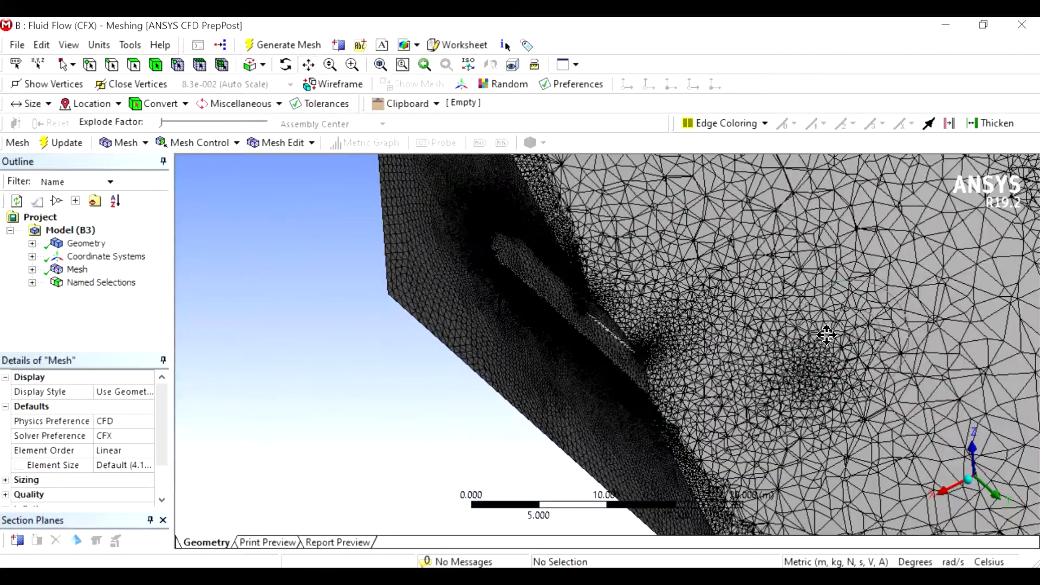
pyautogui.moveTo(632, 432); pyautogui.dragTo(661, 407, button='middle')
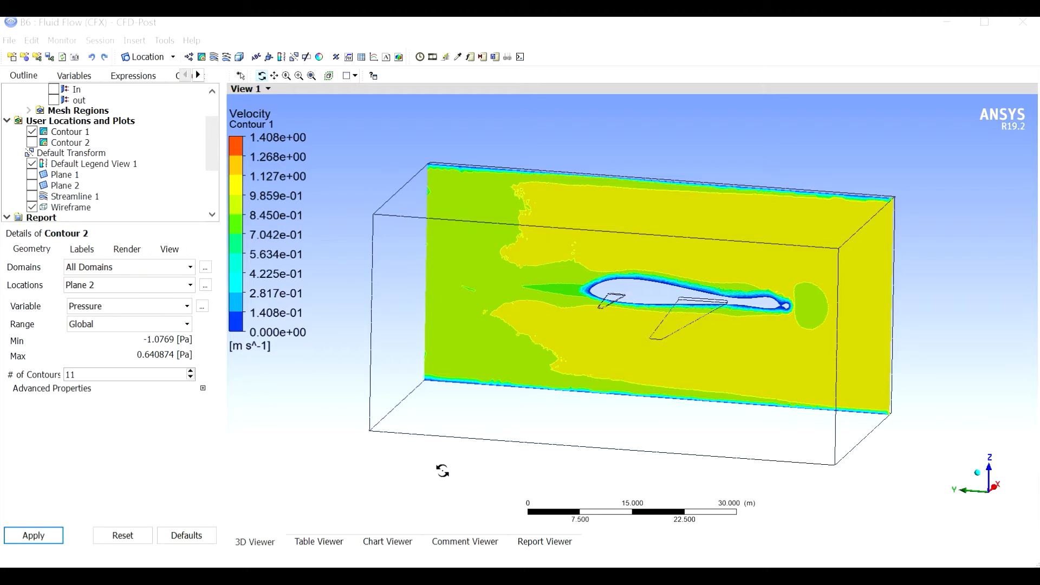
# In CFD-Post, inspect the Contour 1 velocity plot, and apply Velocity as Contour 2's variable.
pyautogui.moveTo(629, 437); pyautogui.dragTo(581, 430)
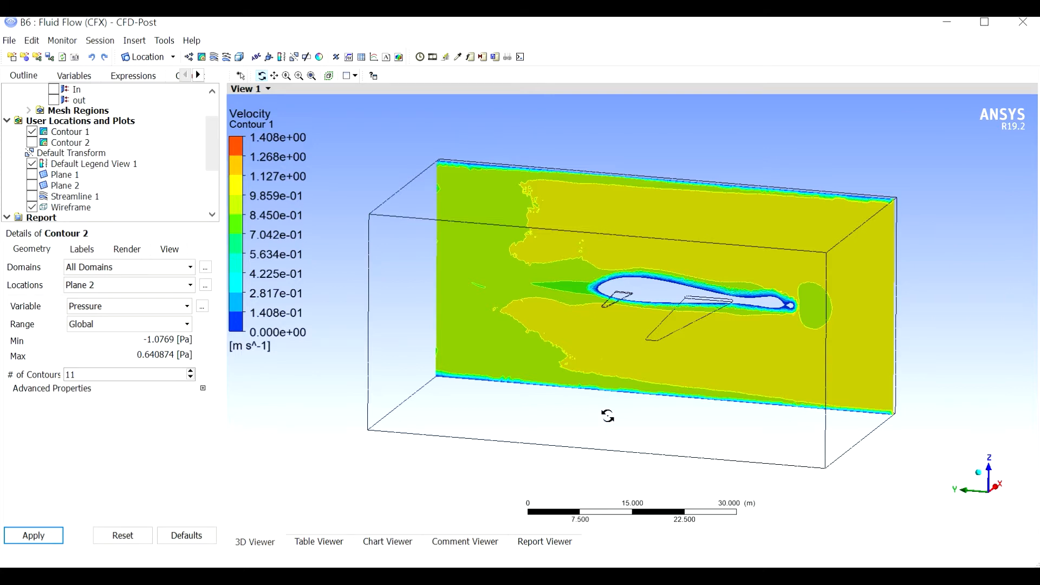
pyautogui.moveTo(608, 416); pyautogui.dragTo(736, 363)
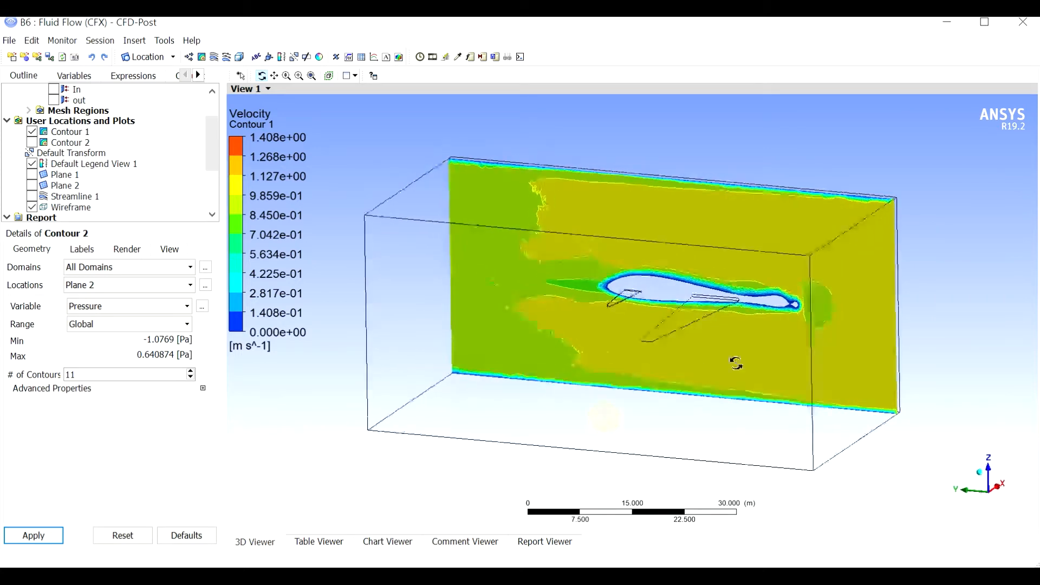
pyautogui.moveTo(810, 325); pyautogui.dragTo(813, 304)
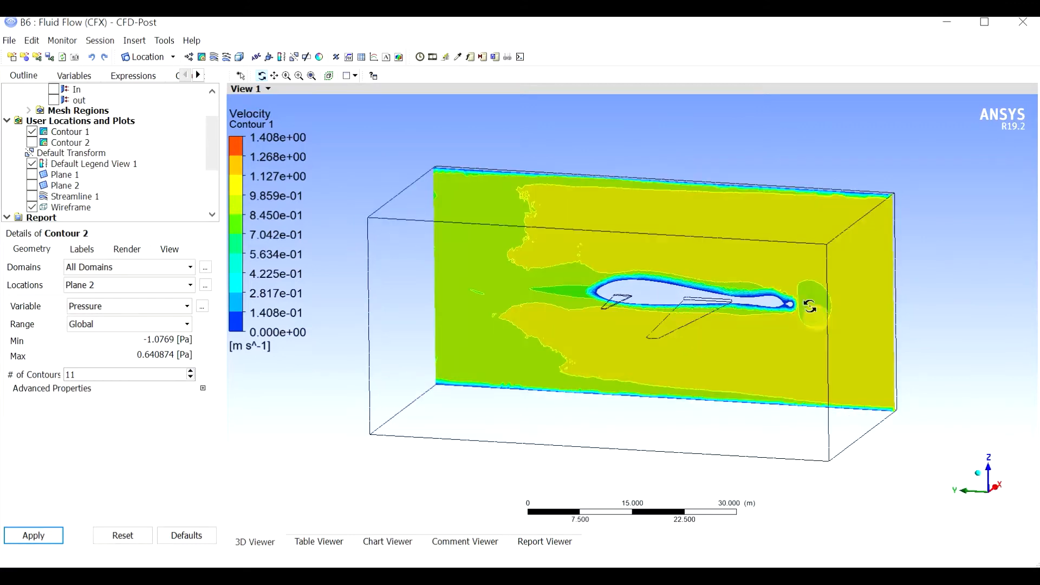
pyautogui.click(120, 306)
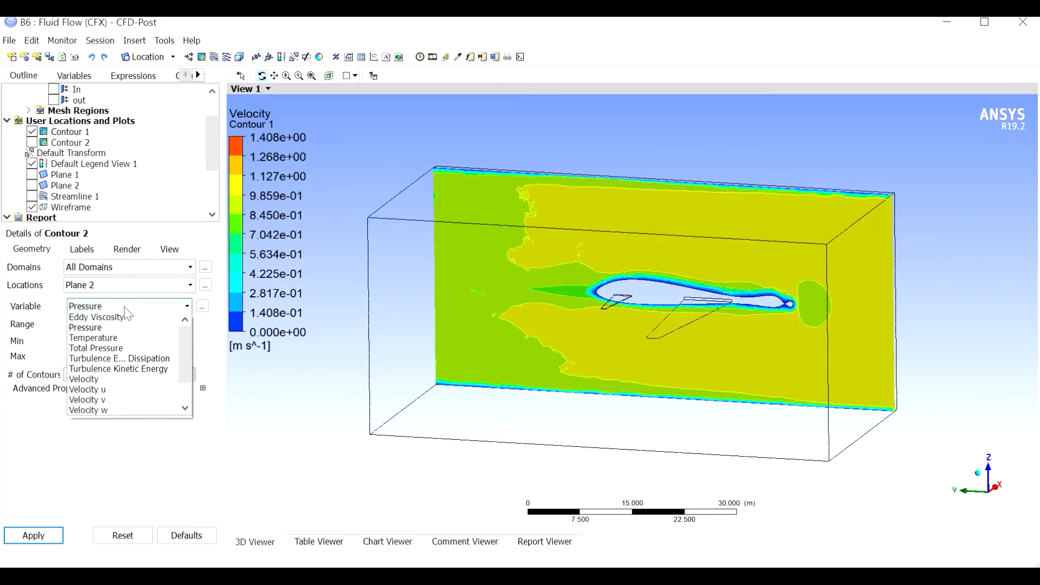
pyautogui.click(125, 382)
pyautogui.click(34, 535)
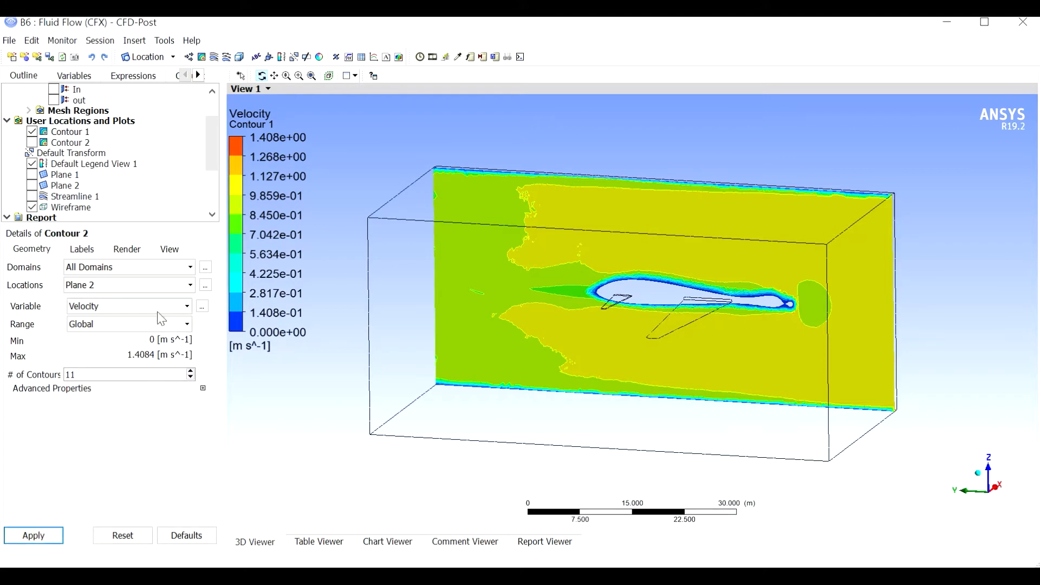
# Set Contour 2's variable to Pressure and apply the change.
pyautogui.click(131, 306)
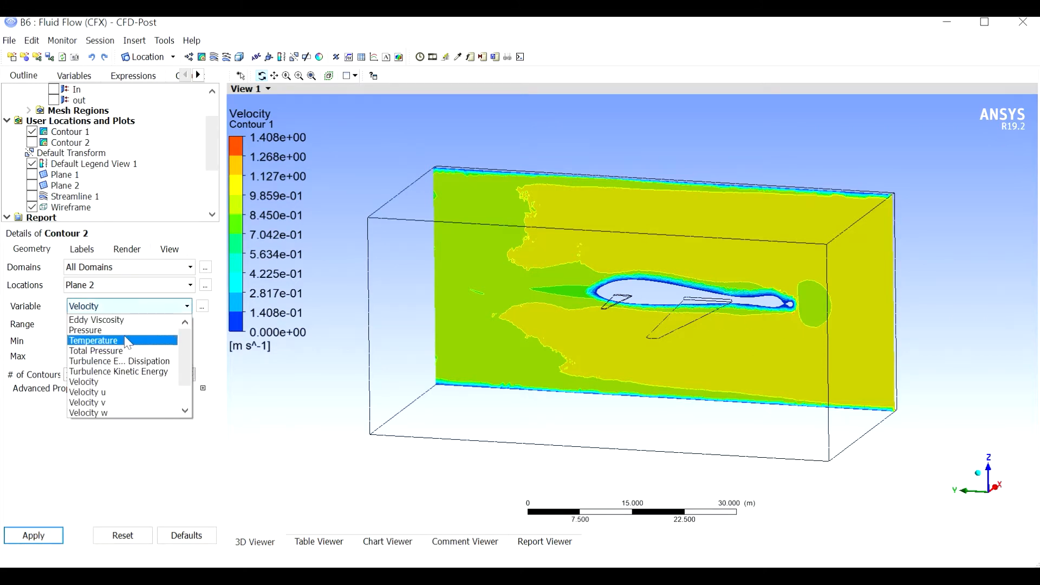
pyautogui.click(123, 330)
pyautogui.click(34, 535)
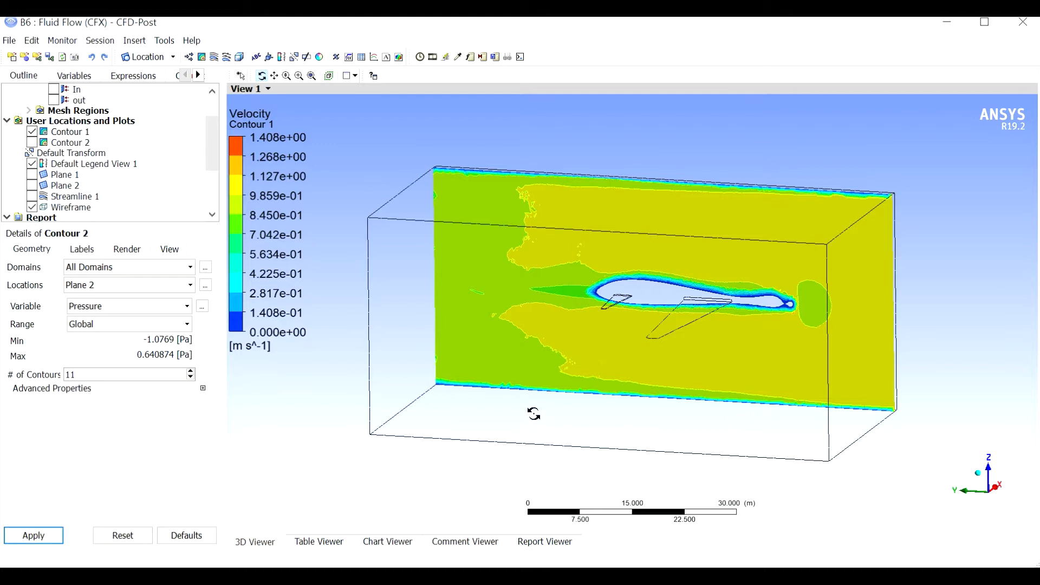
# Hide Contour 1 so that only the wireframe of the domain and aircraft is displayed.
pyautogui.moveTo(535, 413); pyautogui.dragTo(526, 397)
pyautogui.click(32, 132)
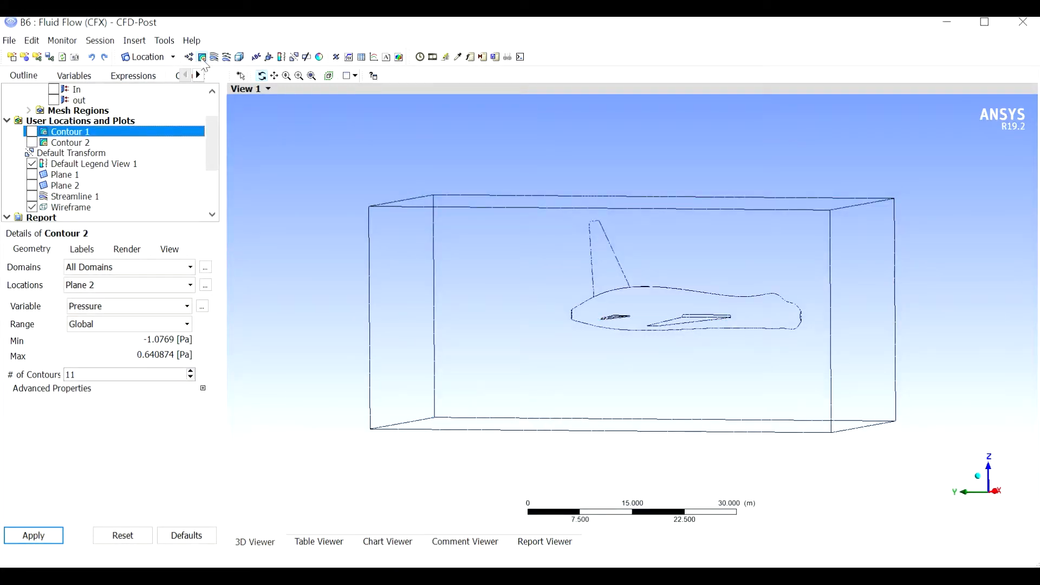
# Create a new contour named Contour 3 on Plane 1 with Pressure as its variable, and apply it.
pyautogui.click(203, 57)
pyautogui.click(232, 116)
pyautogui.click(111, 285)
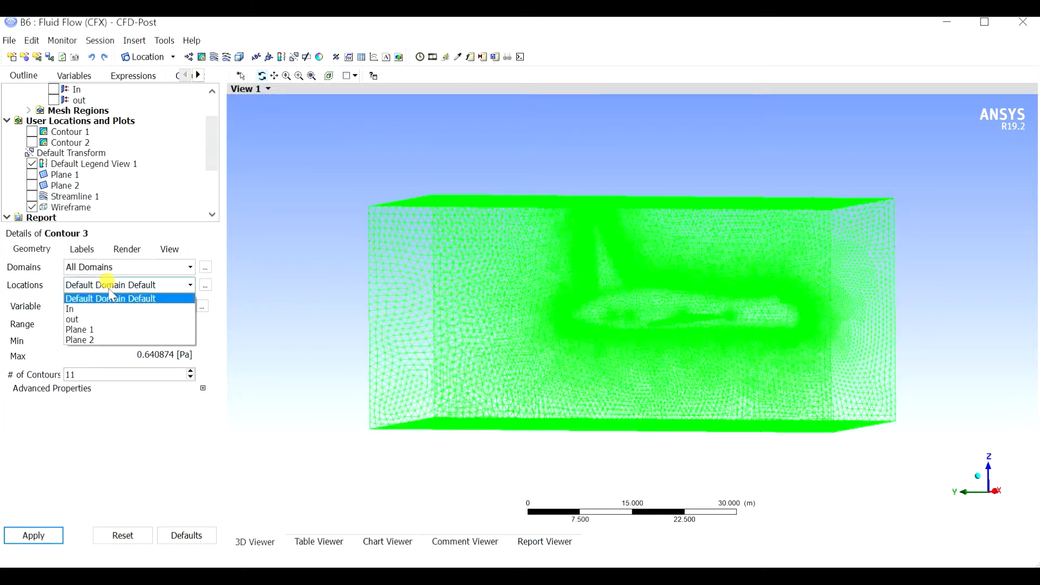
pyautogui.click(115, 329)
pyautogui.click(111, 306)
pyautogui.click(97, 329)
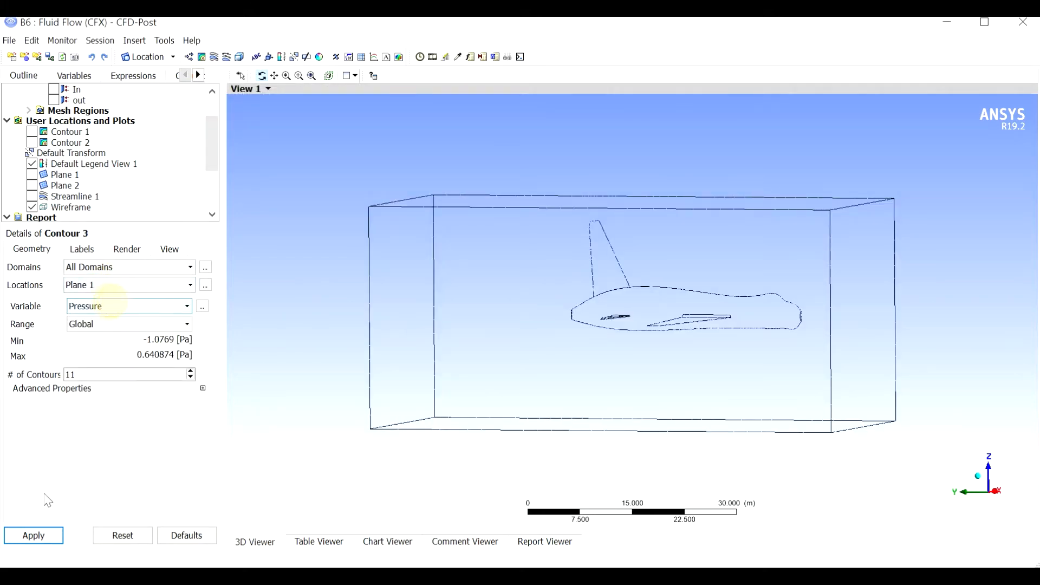
pyautogui.click(33, 535)
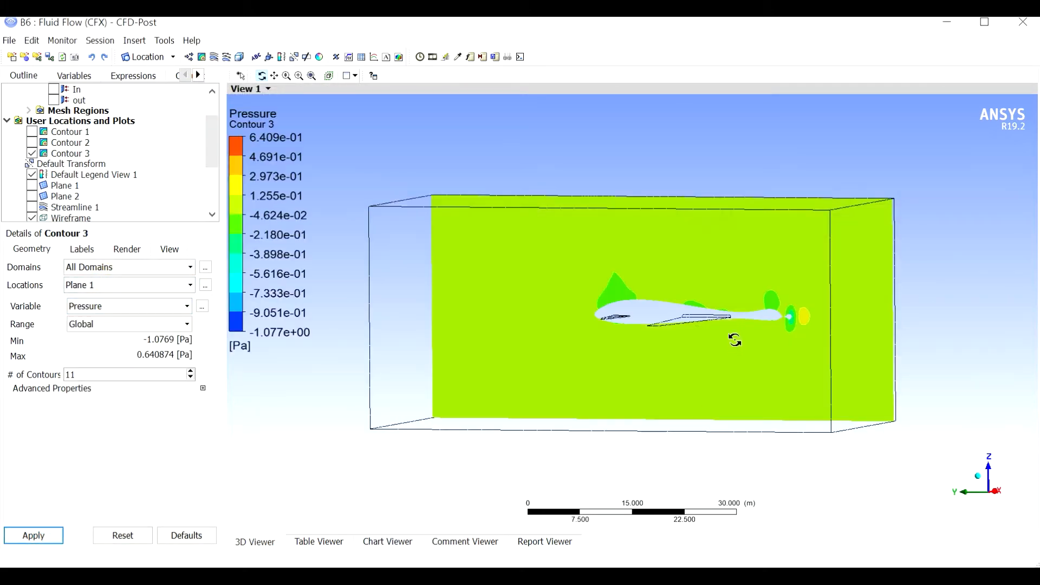
pyautogui.scroll(1, 734, 340)
pyautogui.moveTo(738, 326); pyautogui.dragTo(710, 352)
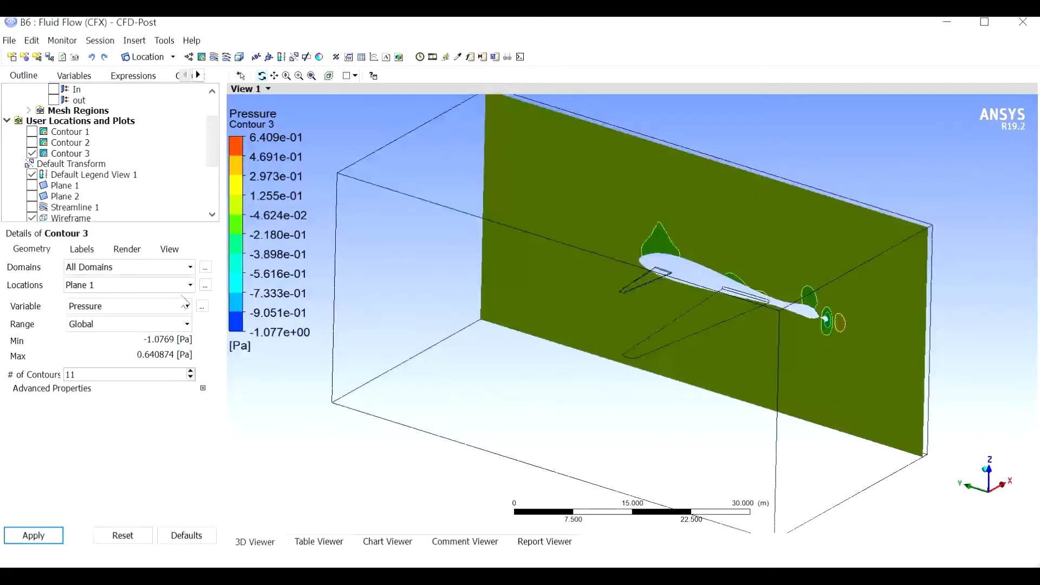
# Move Contour 3 to Plane 2, apply the change, and examine the pressure distribution around the wing section.
pyautogui.click(102, 285)
pyautogui.click(102, 338)
pyautogui.click(33, 536)
pyautogui.moveTo(597, 371); pyautogui.dragTo(724, 309)
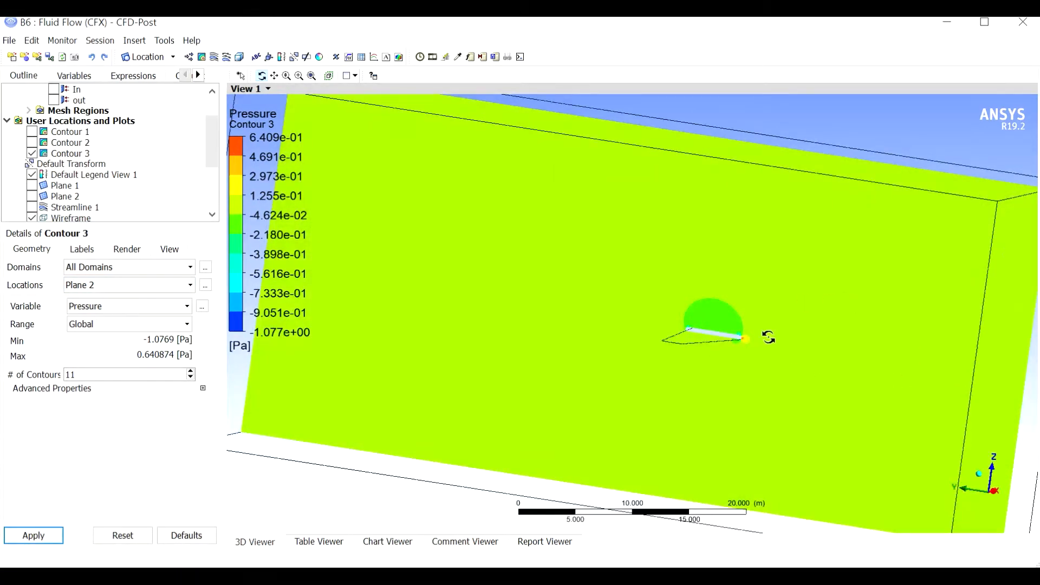
pyautogui.moveTo(771, 368); pyautogui.dragTo(750, 366)
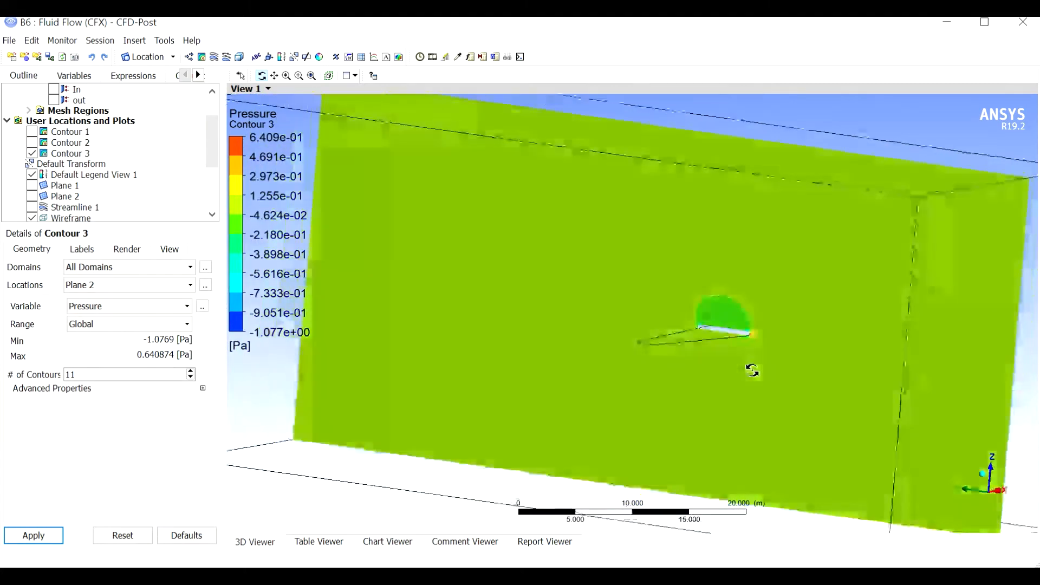
pyautogui.moveTo(746, 311); pyautogui.dragTo(769, 362)
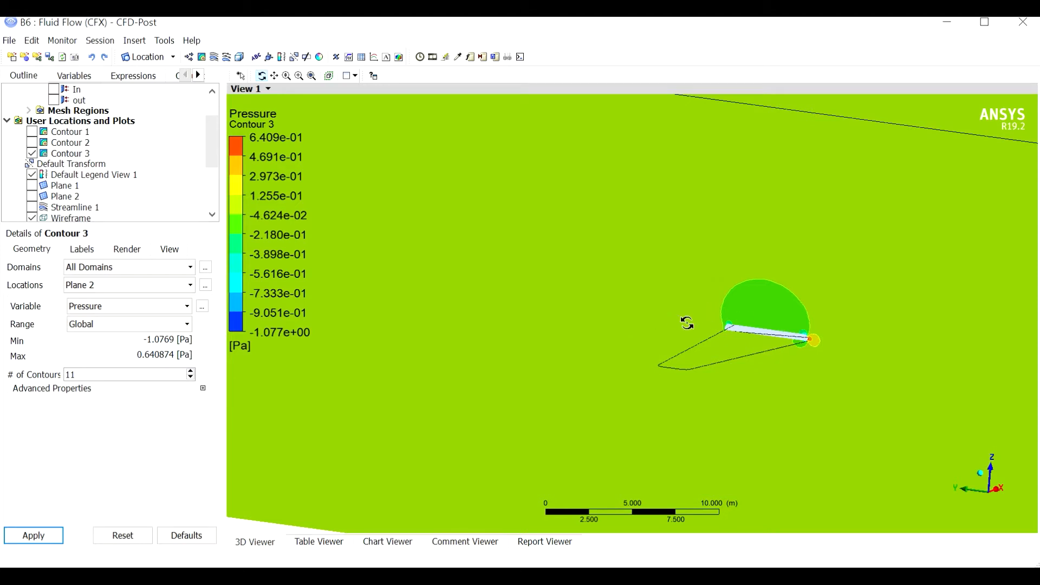
pyautogui.moveTo(687, 323); pyautogui.dragTo(713, 325)
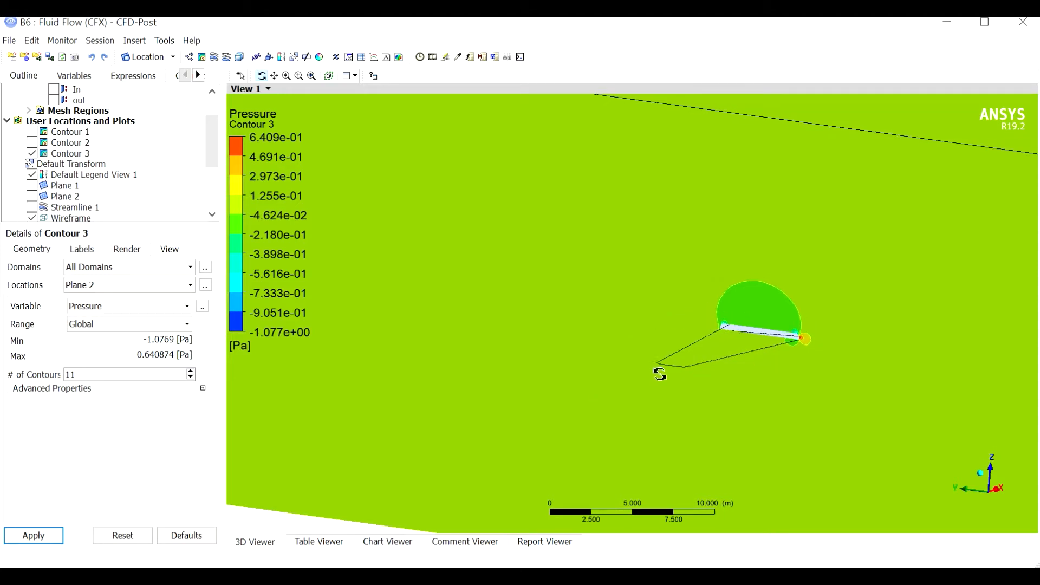
pyautogui.moveTo(660, 374)
pyautogui.mouseDown()
pyautogui.moveTo(625, 374)
pyautogui.moveTo(687, 355)
pyautogui.moveTo(649, 370)
pyautogui.mouseUp()
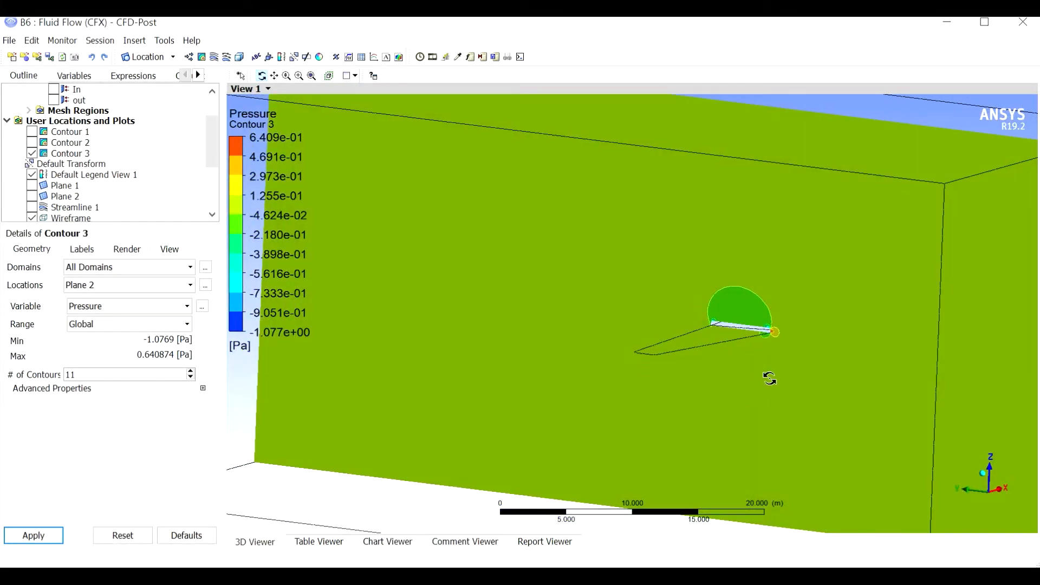
pyautogui.moveTo(611, 372); pyautogui.dragTo(619, 367)
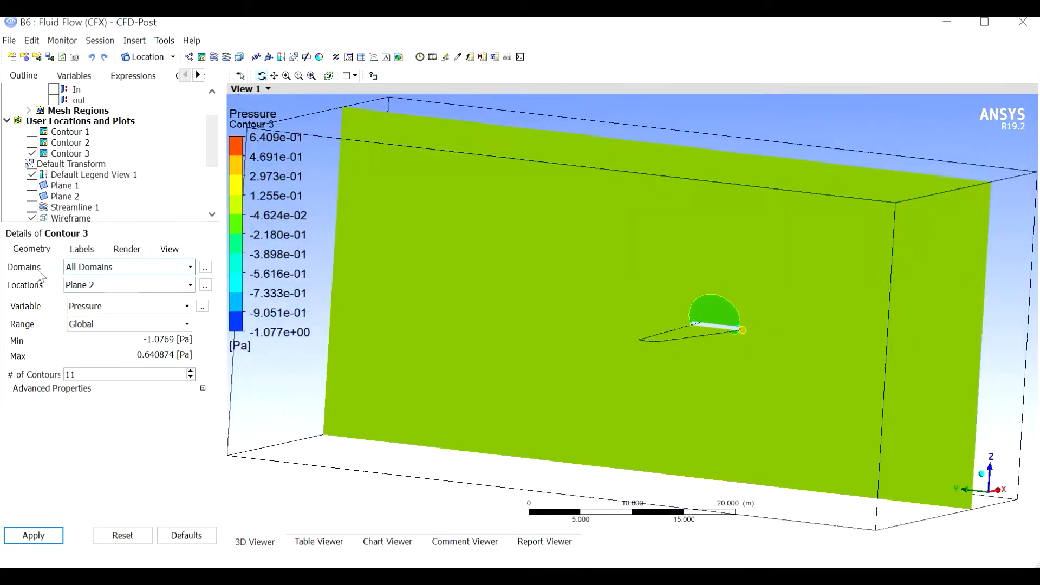
# Hide Contour 3 and display Contour 1 together with Streamline 1.
pyautogui.click(32, 153)
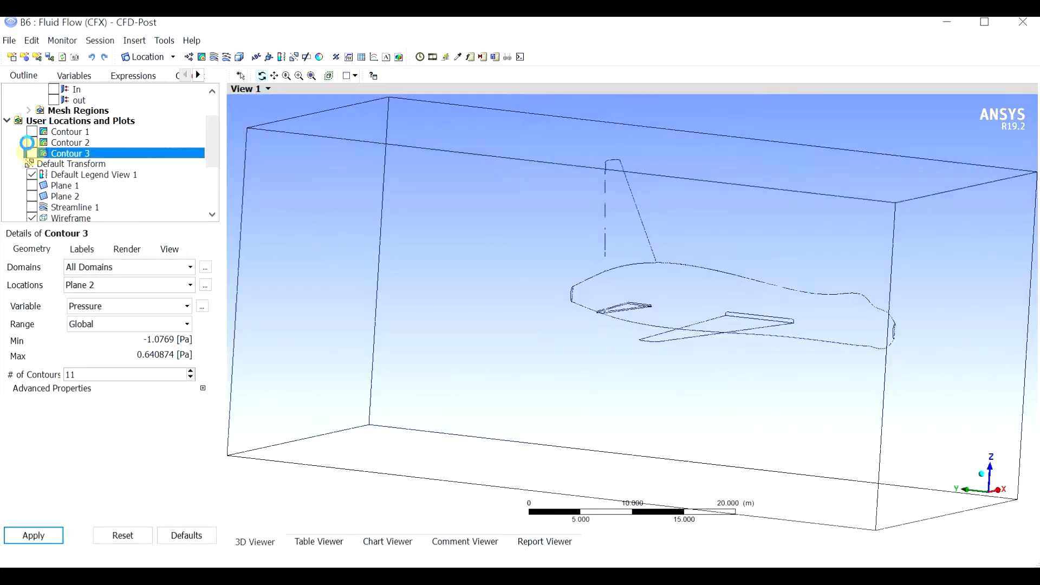
pyautogui.click(32, 131)
pyautogui.moveTo(572, 303); pyautogui.dragTo(583, 303)
pyautogui.click(32, 207)
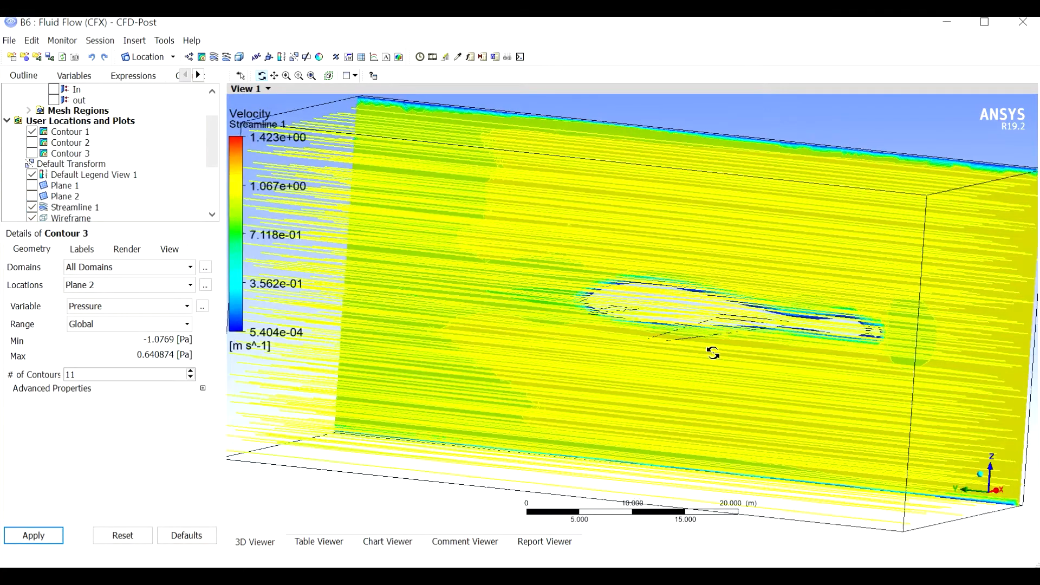
pyautogui.moveTo(713, 356); pyautogui.dragTo(882, 318)
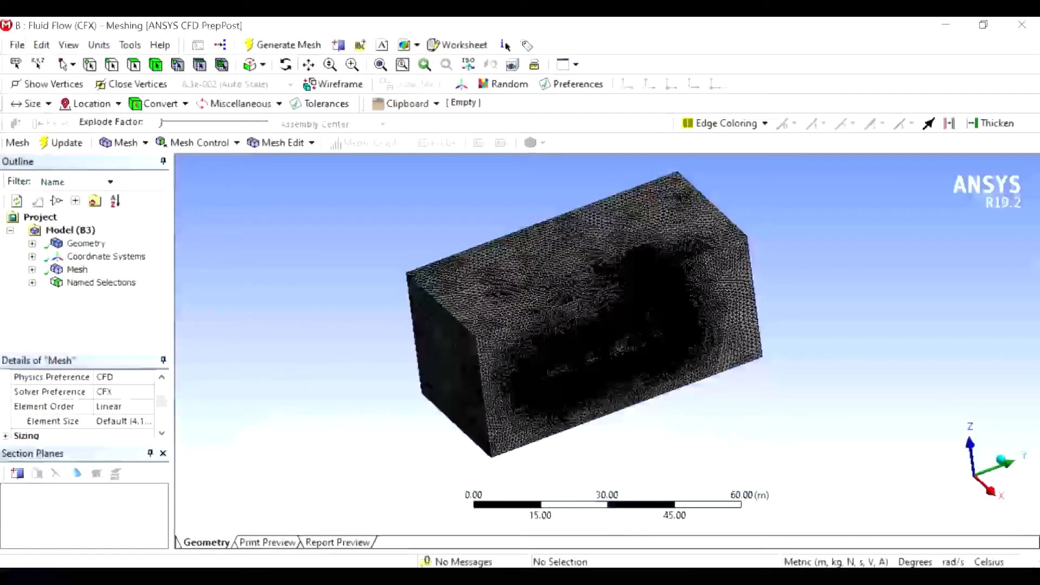
# In the Meshing window, examine the surface mesh on the fuselage and the refinement around the wing root and its edges.
pyautogui.moveTo(623, 341)
pyautogui.mouseDown()
pyautogui.moveTo(564, 281)
pyautogui.moveTo(544, 320)
pyautogui.moveTo(658, 413)
pyautogui.moveTo(622, 425)
pyautogui.moveTo(648, 410)
pyautogui.moveTo(740, 280)
pyautogui.mouseUp()
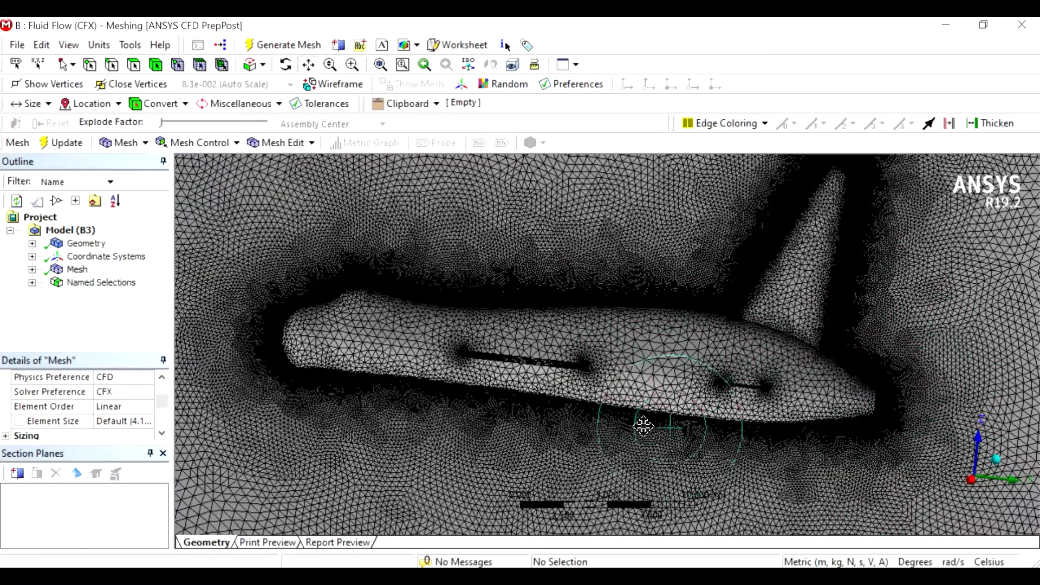
pyautogui.moveTo(745, 445); pyautogui.dragTo(840, 431)
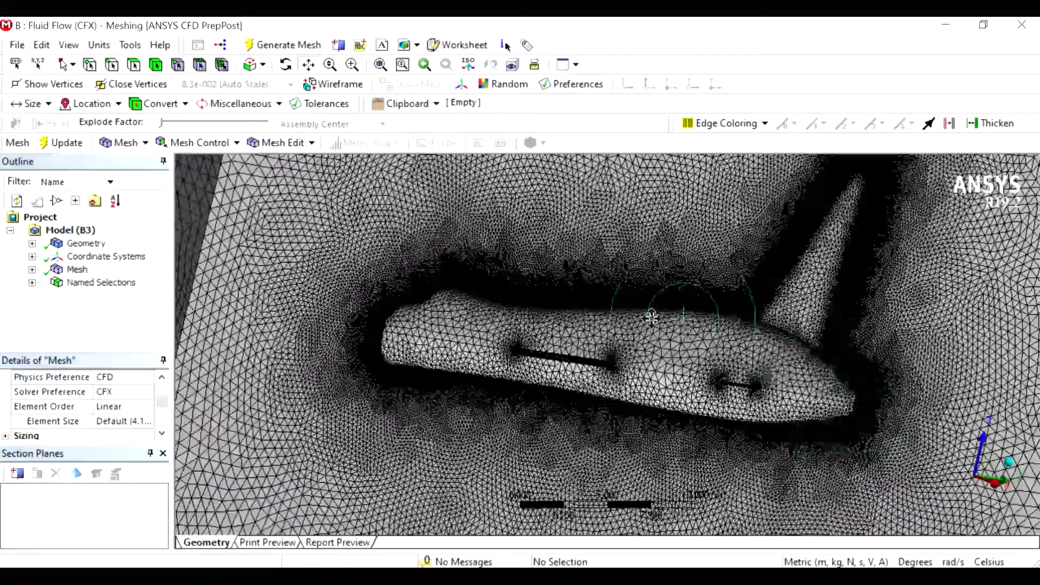
pyautogui.moveTo(651, 318); pyautogui.dragTo(495, 303)
pyautogui.moveTo(437, 279); pyautogui.dragTo(431, 350)
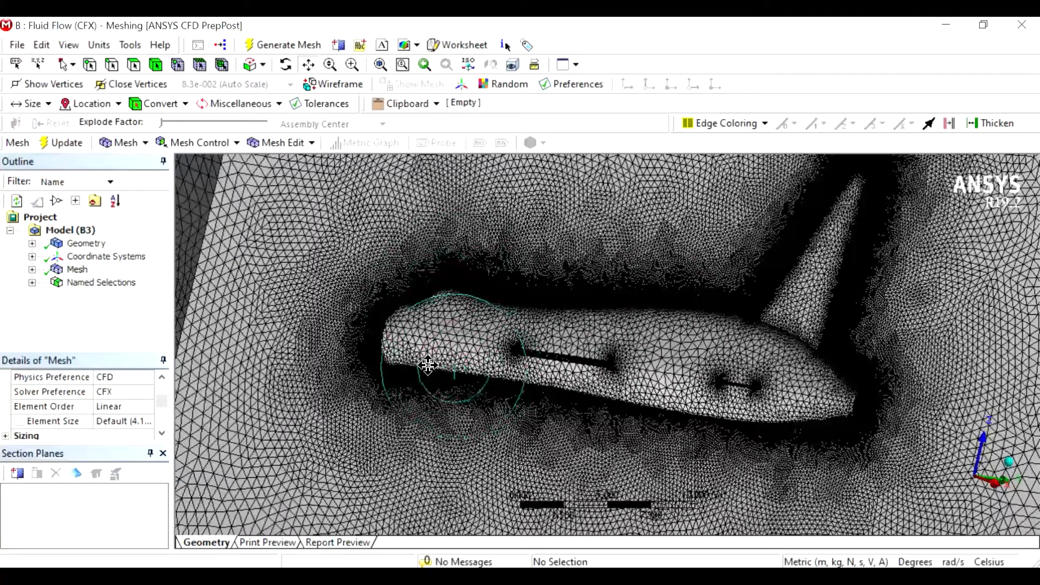
pyautogui.scroll(5, 439, 295)
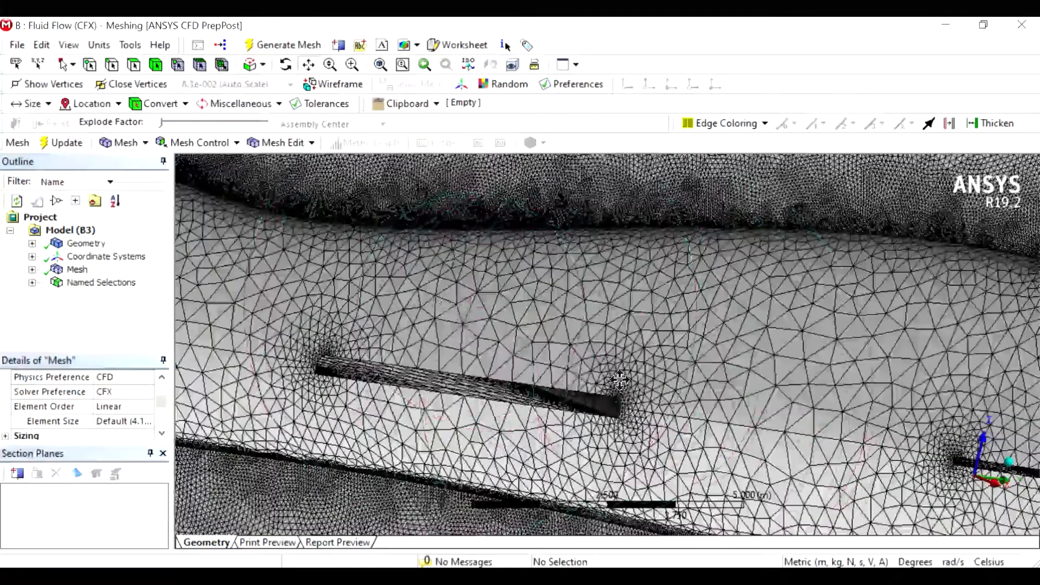
pyautogui.scroll(6, 623, 412)
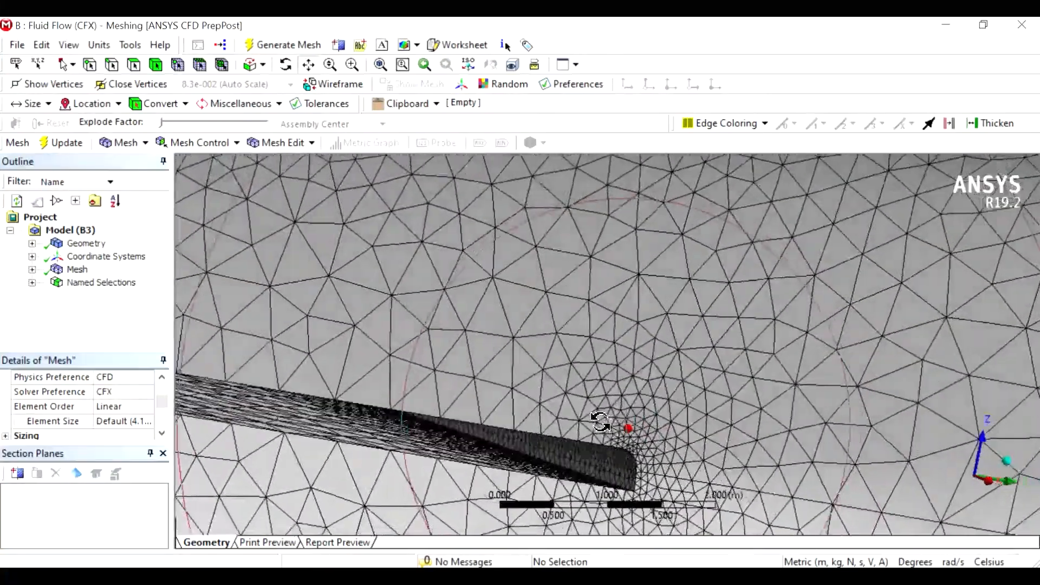
pyautogui.moveTo(600, 422); pyautogui.dragTo(651, 461)
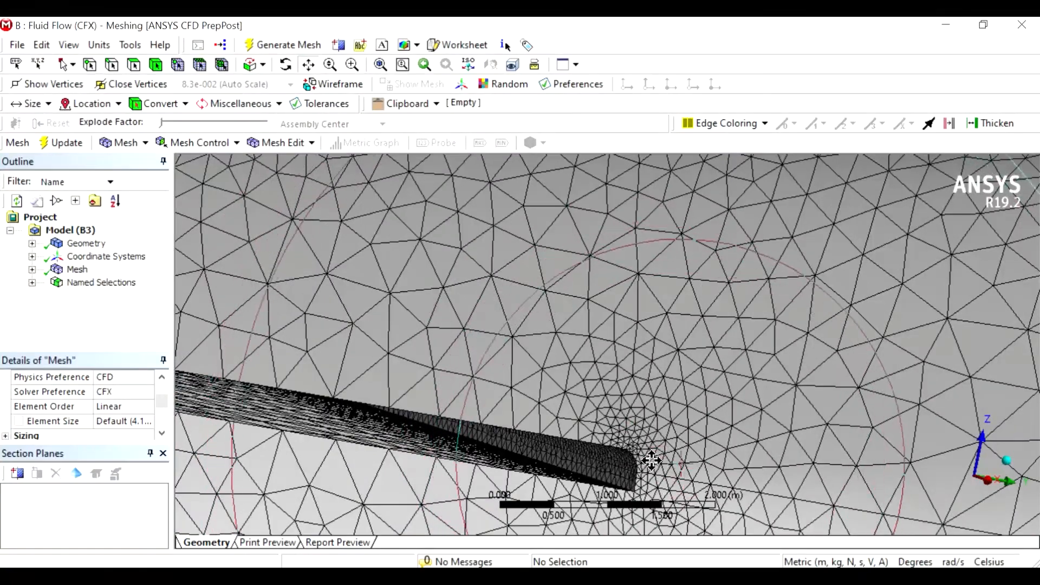
pyautogui.scroll(-6, 569, 440)
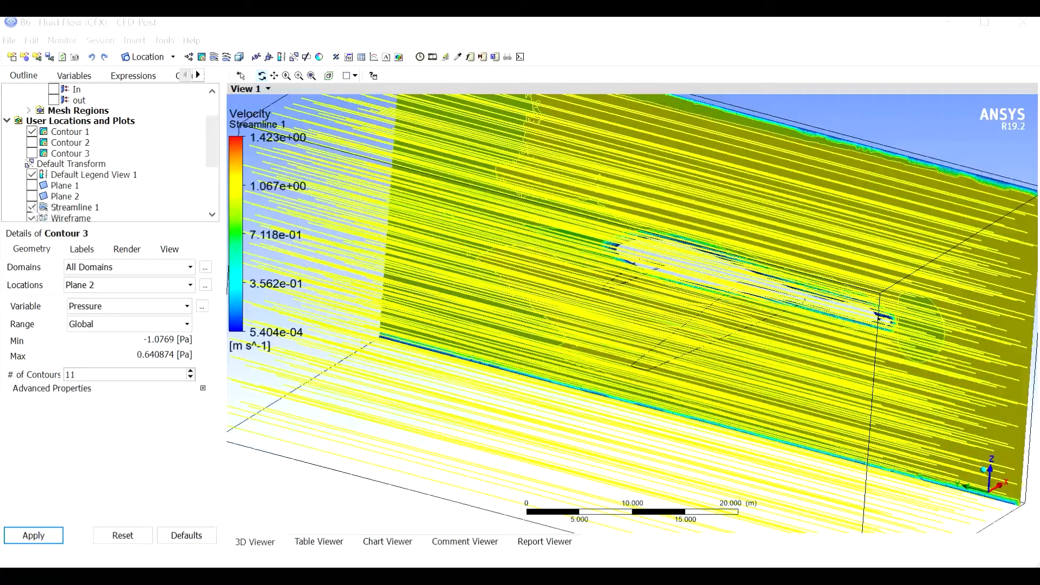
# Back in CFD-Post, hide Streamline 1 and inspect the Contour 1 velocity plot from both sides of the aircraft.
pyautogui.click(31, 207)
pyautogui.moveTo(585, 257); pyautogui.dragTo(510, 386)
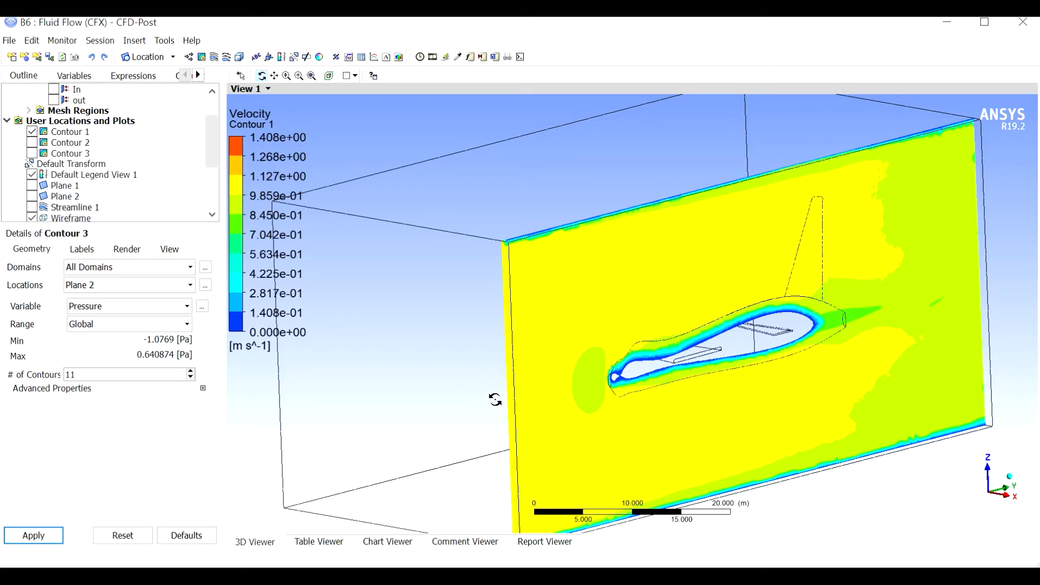
pyautogui.moveTo(474, 402); pyautogui.dragTo(611, 414)
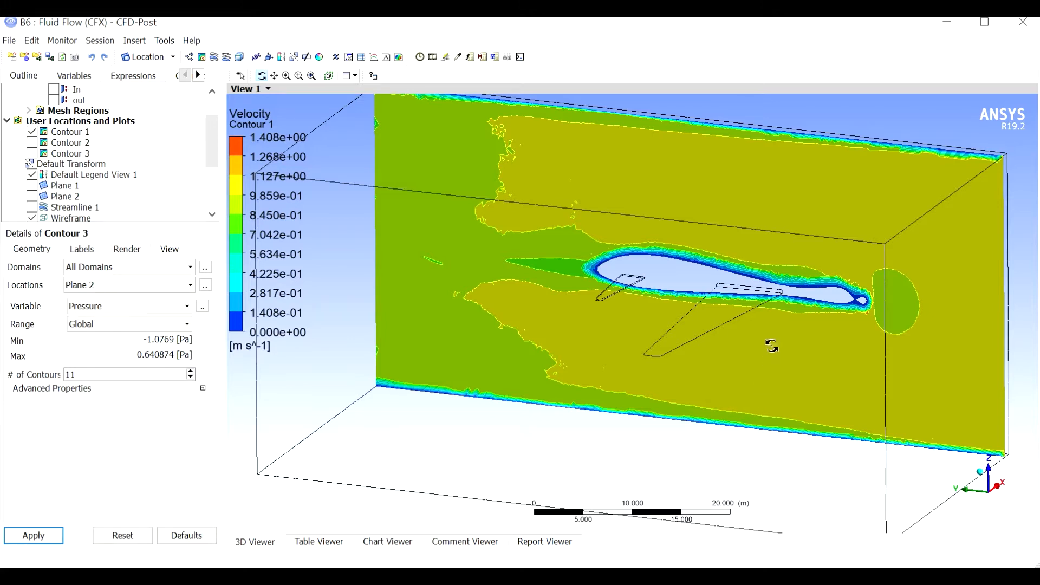
pyautogui.moveTo(771, 345); pyautogui.dragTo(687, 346)
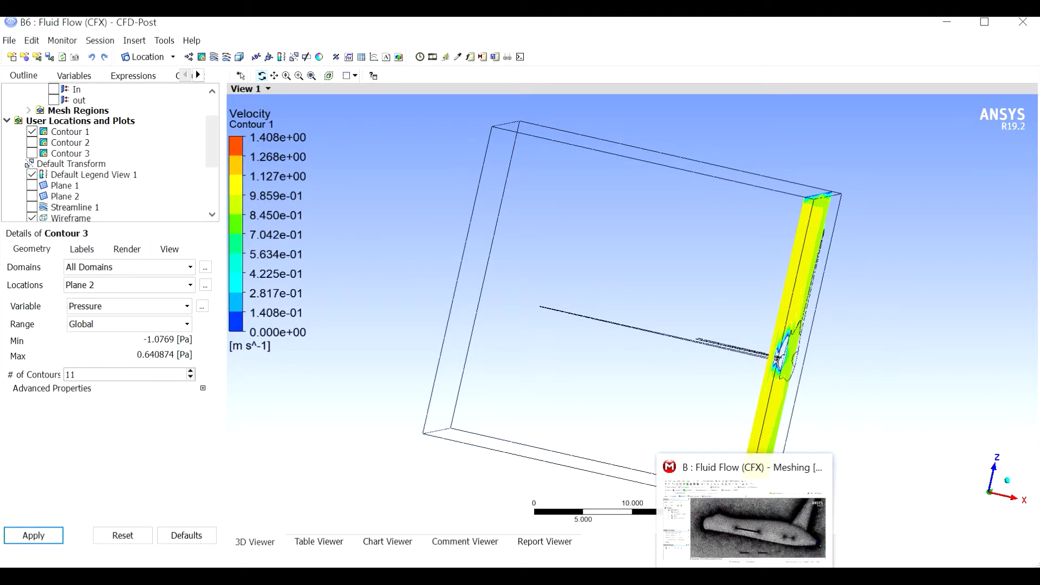
# Switch to the Meshing window, expand the mesh Statistics to read the node and element counts, and review the refinement around the aircraft.
pyautogui.click(785, 520)
pyautogui.scroll(5, 670, 382)
pyautogui.moveTo(671, 382); pyautogui.dragTo(737, 352, button='middle')
pyautogui.scroll(2, 827, 362)
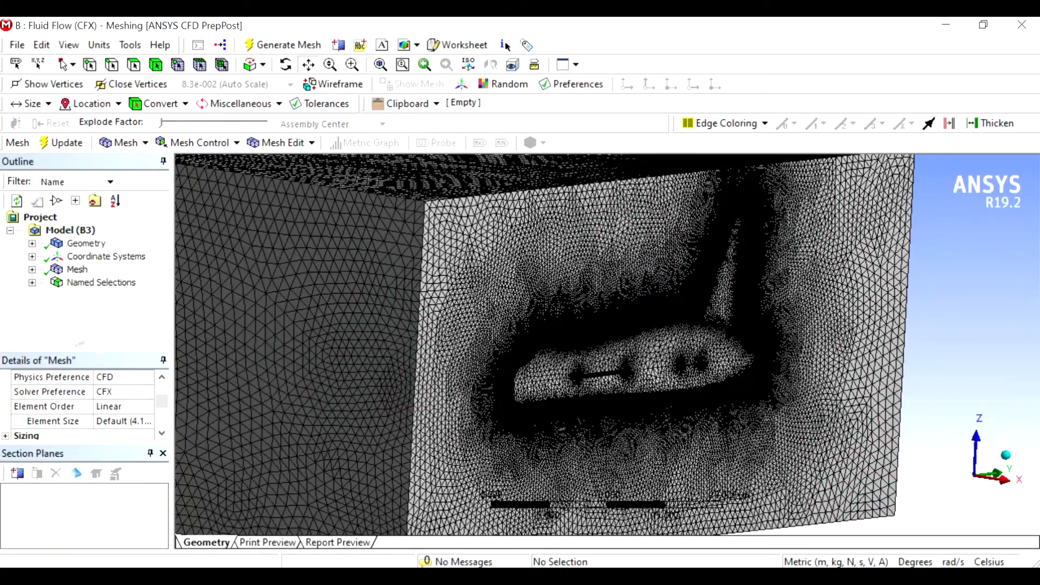
pyautogui.scroll(-5, 64, 386)
pyautogui.doubleClick(15, 425)
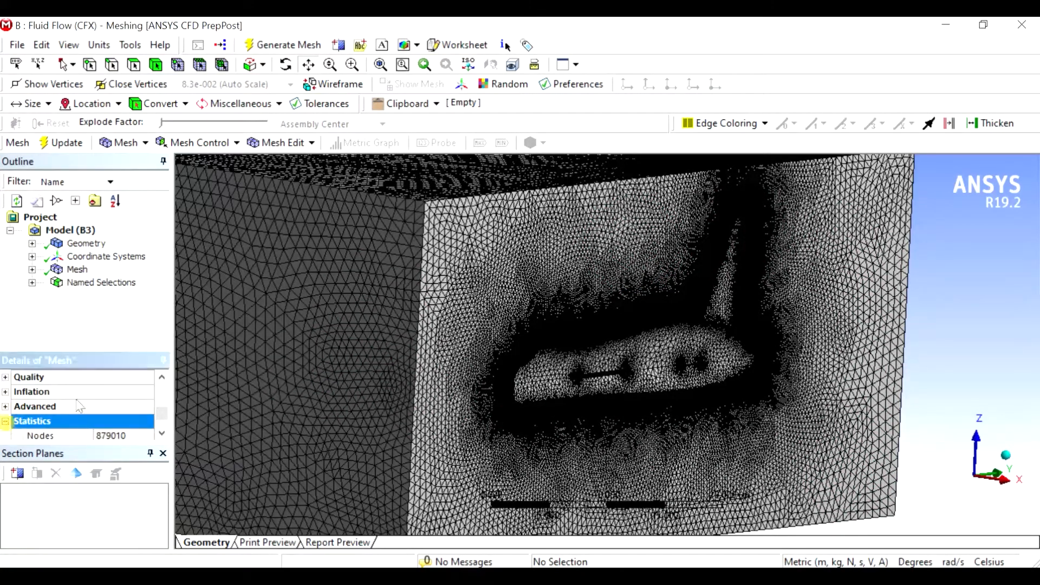
pyautogui.scroll(-1, 89, 425)
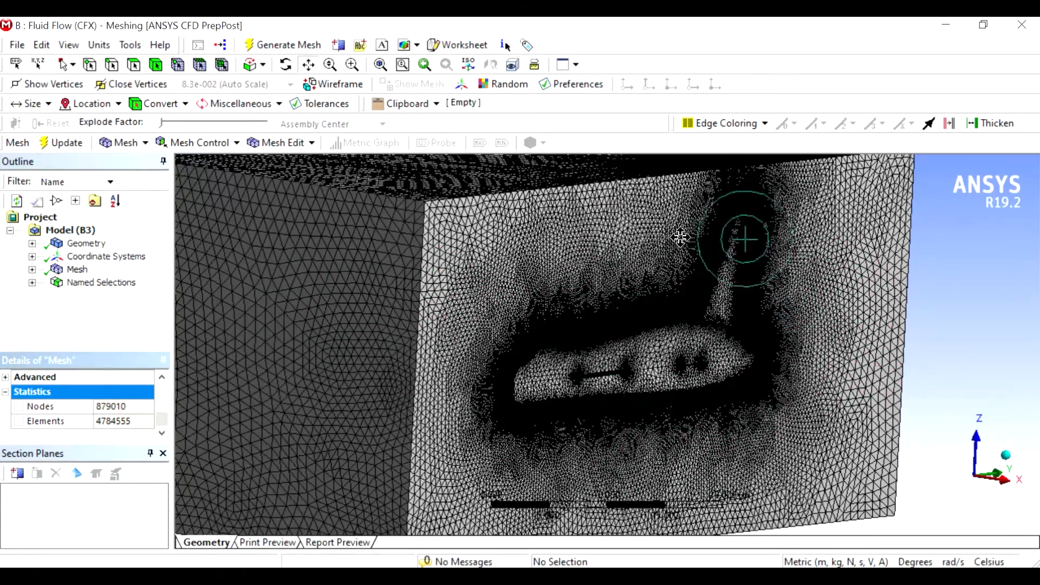
pyautogui.scroll(3, 482, 271)
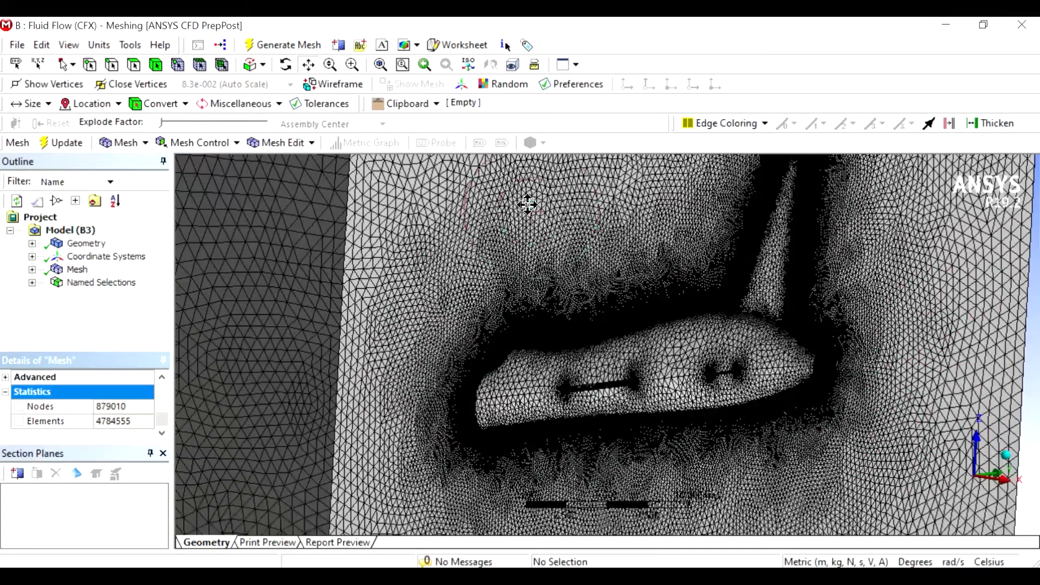
pyautogui.scroll(-4, 727, 335)
pyautogui.scroll(1, 645, 339)
pyautogui.moveTo(645, 340)
pyautogui.mouseDown(button='middle')
pyautogui.moveTo(659, 325)
pyautogui.moveTo(634, 340)
pyautogui.mouseUp(button='middle')
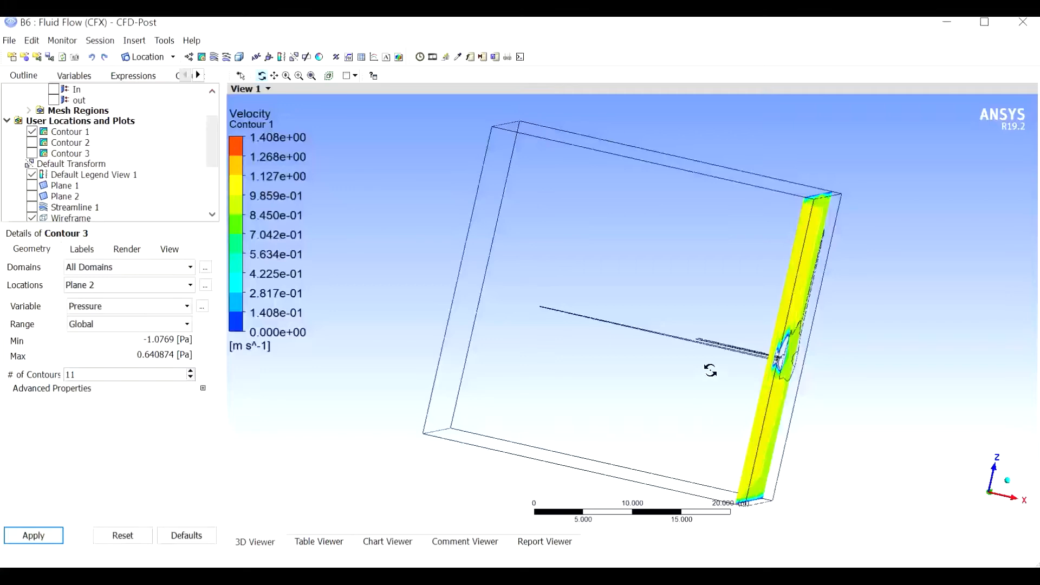
# Return to CFD-Post, display Contour 2 alongside Contour 1, and inspect the pressure field above, below and ahead of the wing section.
pyautogui.moveTo(710, 370); pyautogui.dragTo(690, 332)
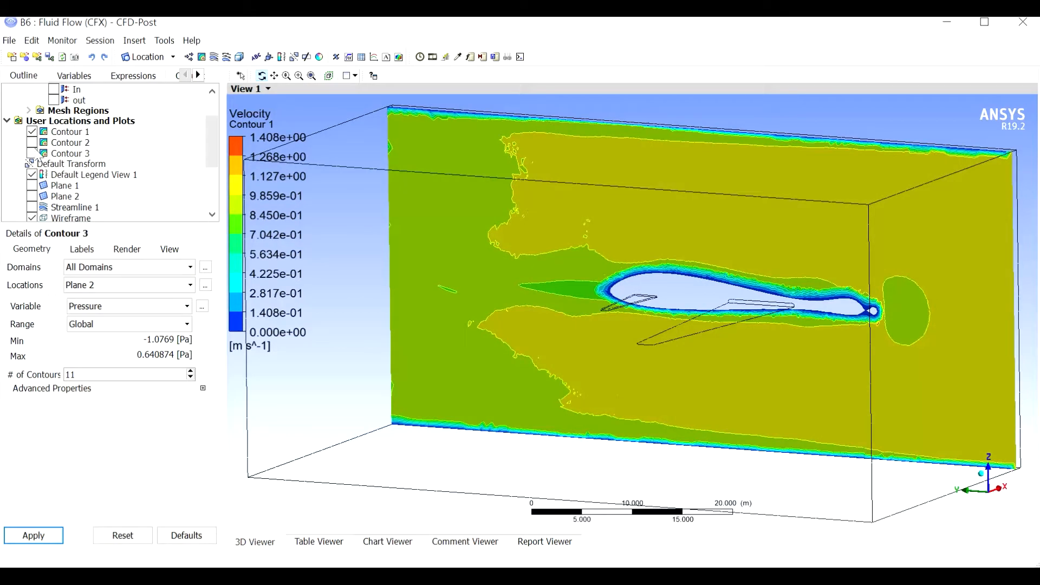
pyautogui.click(32, 143)
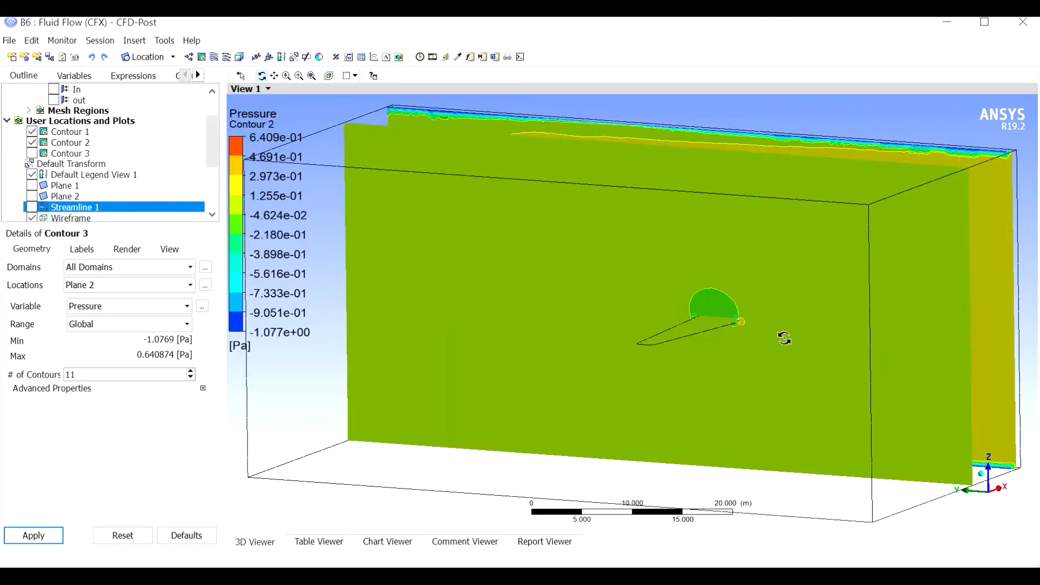
pyautogui.scroll(4, 716, 304)
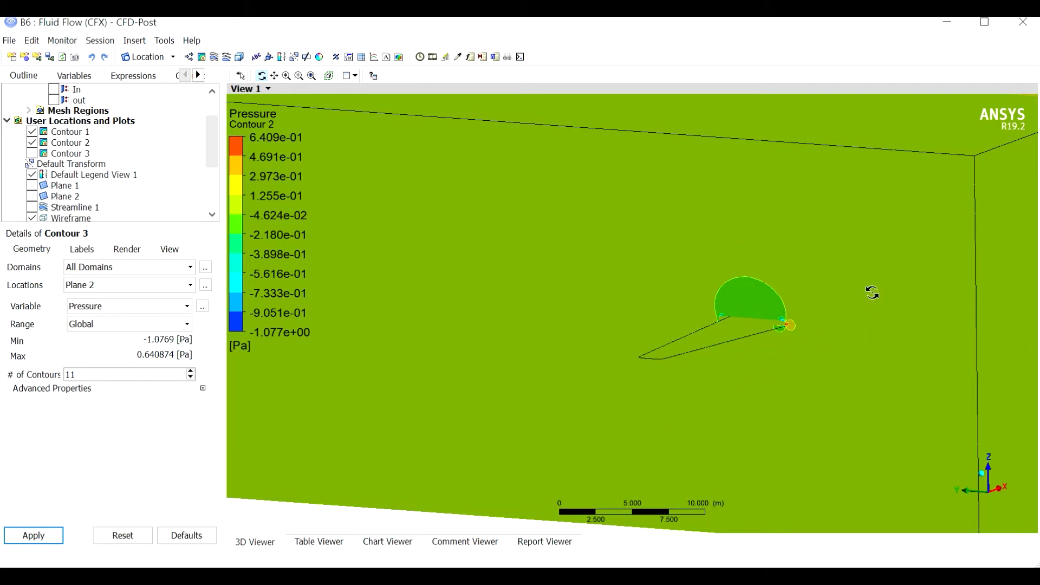
pyautogui.moveTo(804, 337); pyautogui.dragTo(878, 339)
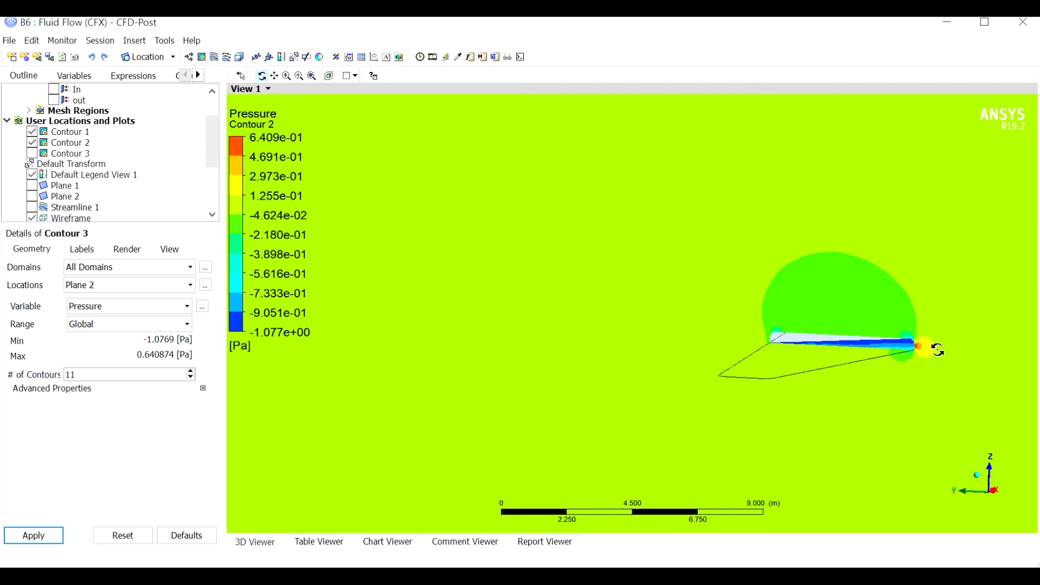
pyautogui.moveTo(938, 351); pyautogui.dragTo(938, 353)
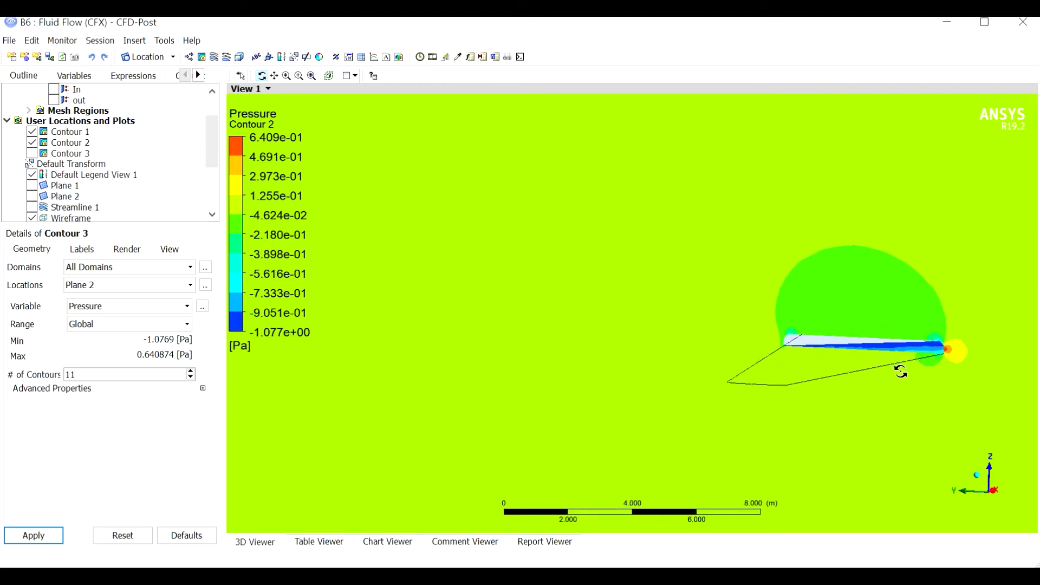
pyautogui.click(1012, 391)
pyautogui.moveTo(838, 388); pyautogui.dragTo(727, 361)
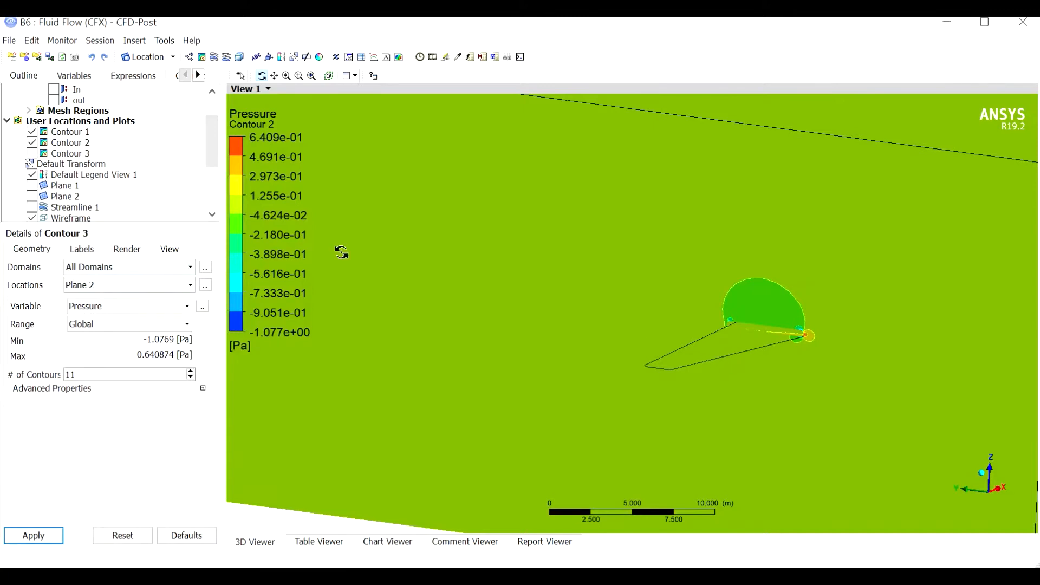
pyautogui.moveTo(689, 293); pyautogui.dragTo(645, 300)
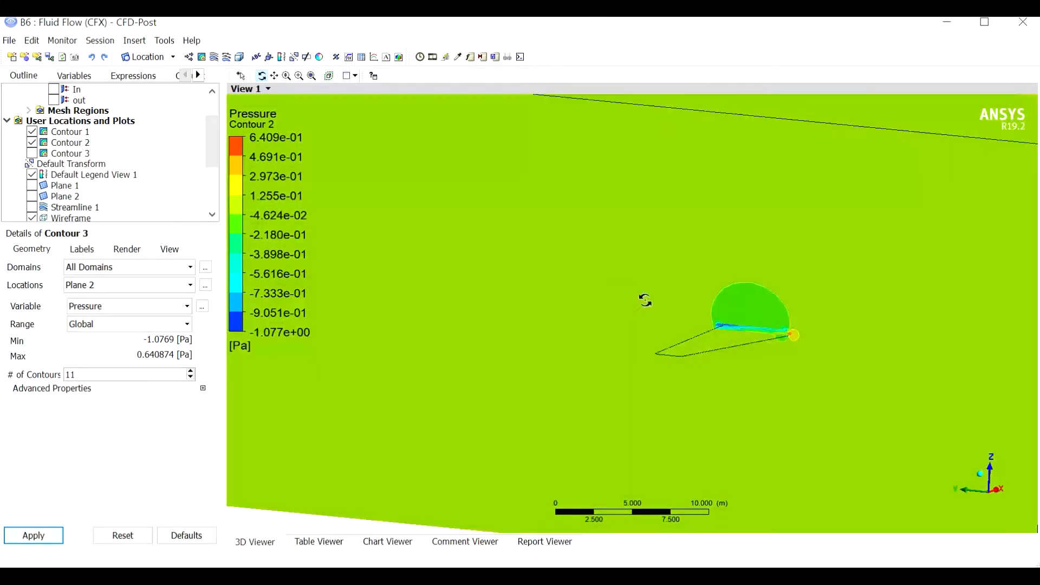
# Inspect the Contour 2 pressure plot around the wing section, hide Contour 2 and view the Contour 1 velocity field around the fuselage.
pyautogui.moveTo(768, 314)
pyautogui.mouseDown()
pyautogui.moveTo(751, 305)
pyautogui.moveTo(752, 315)
pyautogui.mouseUp()
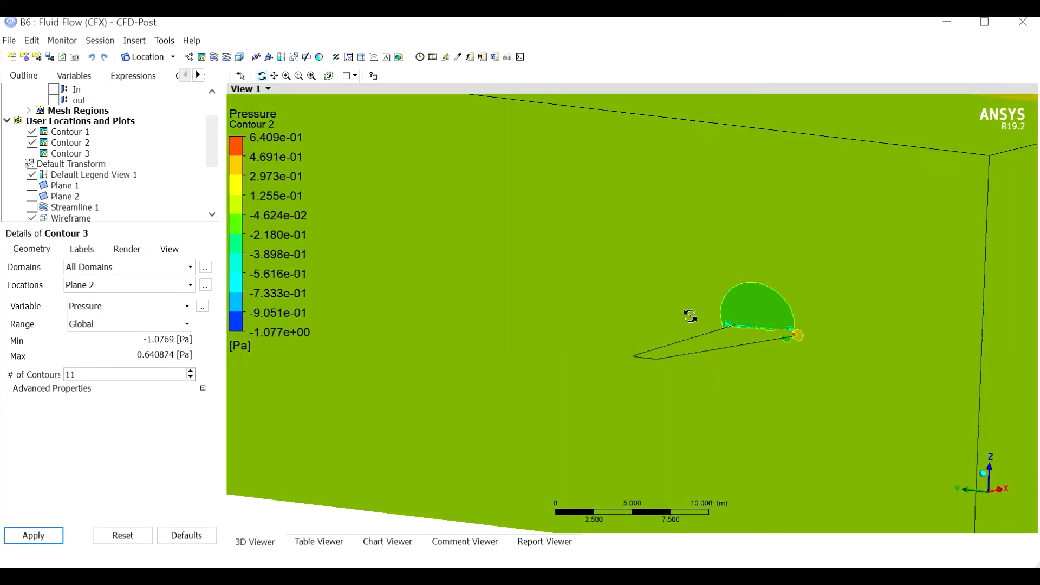
pyautogui.moveTo(677, 307); pyautogui.dragTo(257, 245)
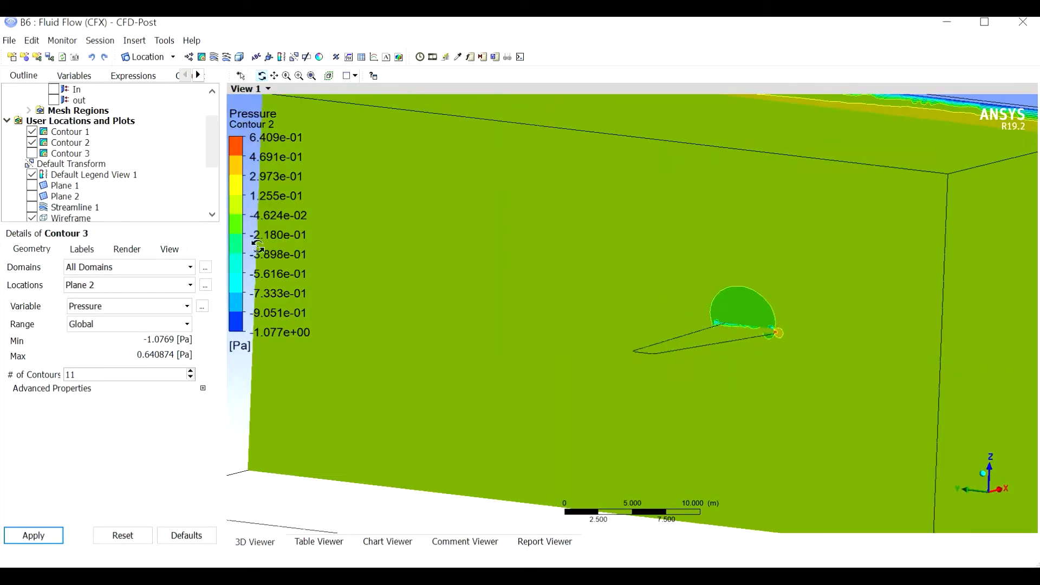
pyautogui.click(32, 143)
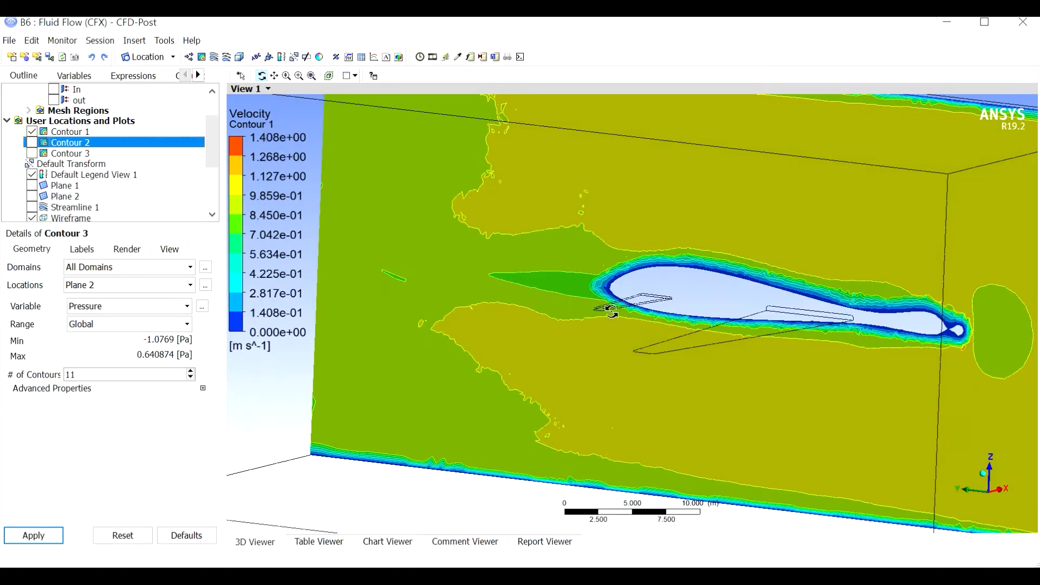
pyautogui.moveTo(666, 319)
pyautogui.mouseDown()
pyautogui.moveTo(687, 310)
pyautogui.moveTo(653, 318)
pyautogui.mouseUp()
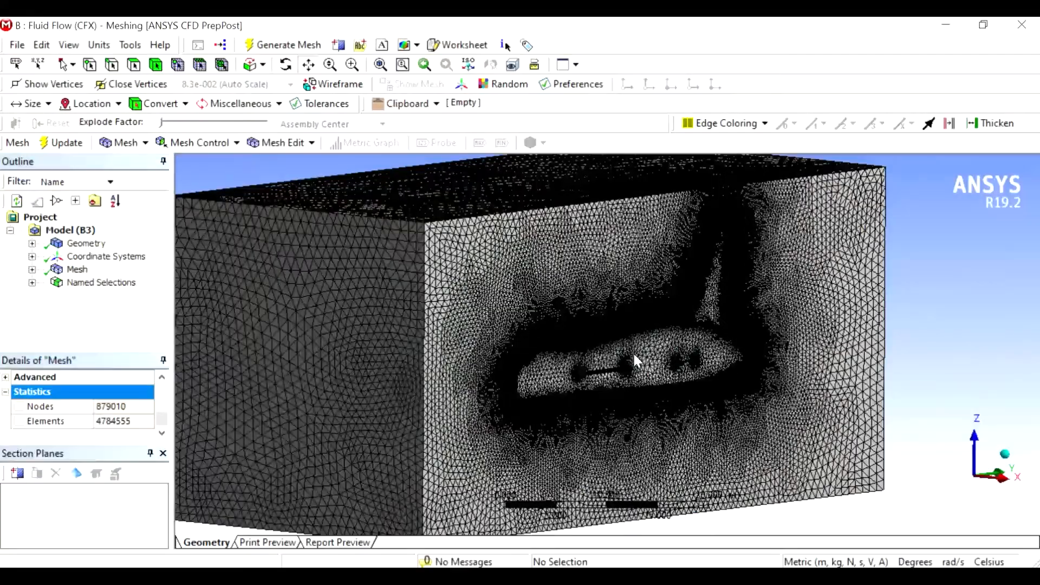
# In the Meshing window, examine the mesh along the fuselage's upper edge, around the wing root slots and around the whole aircraft.
pyautogui.moveTo(633, 352); pyautogui.dragTo(612, 339)
pyautogui.scroll(5, 612, 338)
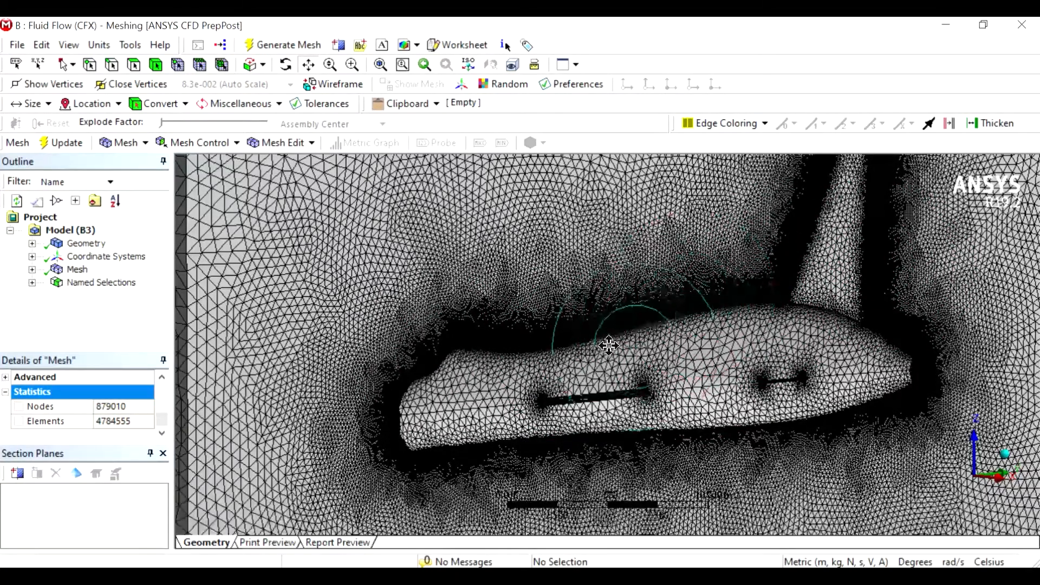
pyautogui.scroll(1, 494, 363)
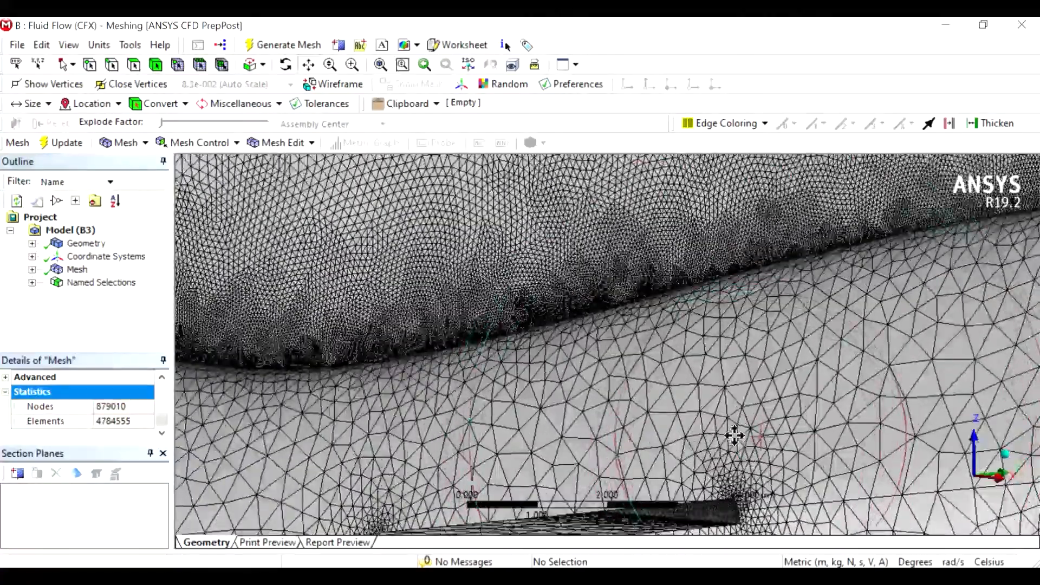
pyautogui.moveTo(735, 435); pyautogui.dragTo(702, 485, button='middle')
pyautogui.scroll(3, 618, 445)
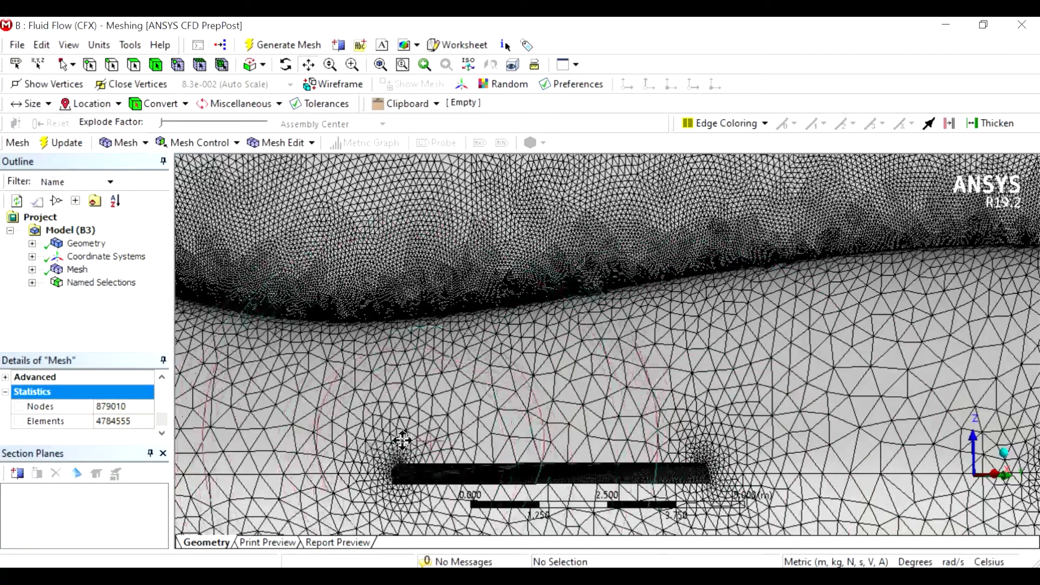
pyautogui.scroll(-5, 564, 379)
pyautogui.moveTo(564, 378)
pyautogui.mouseDown(button='middle')
pyautogui.moveTo(591, 388)
pyautogui.moveTo(569, 382)
pyautogui.mouseUp(button='middle')
pyautogui.scroll(2, 799, 376)
pyautogui.moveTo(799, 377); pyautogui.dragTo(742, 354, button='middle')
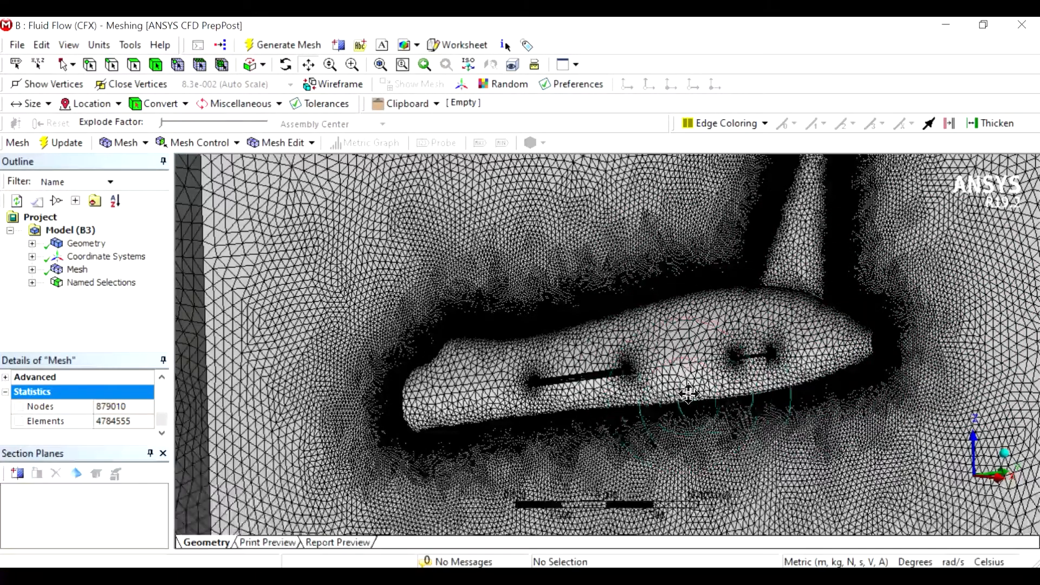
pyautogui.scroll(-2, 680, 389)
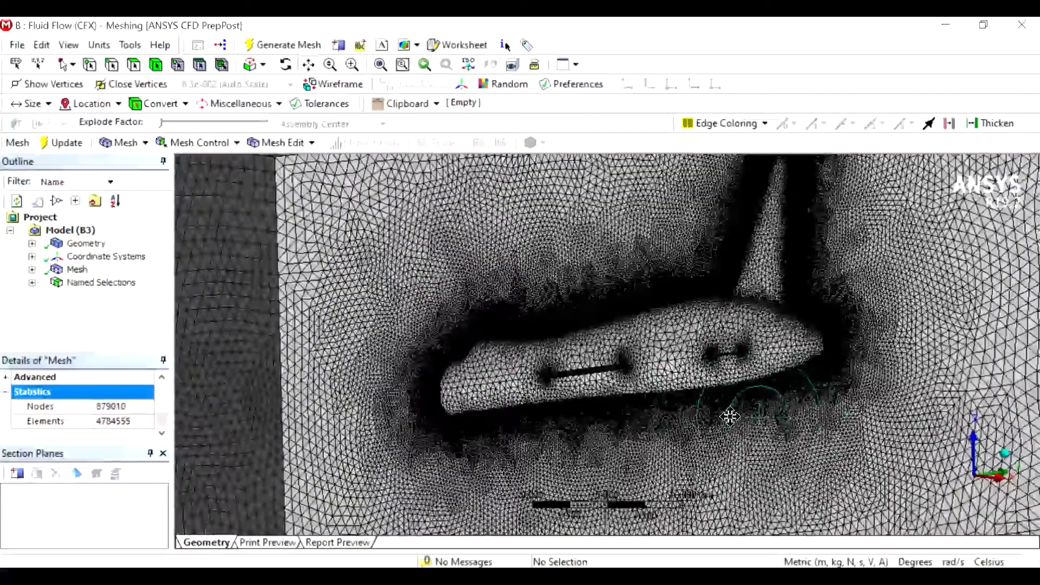
pyautogui.moveTo(729, 417); pyautogui.dragTo(371, 324, button='middle')
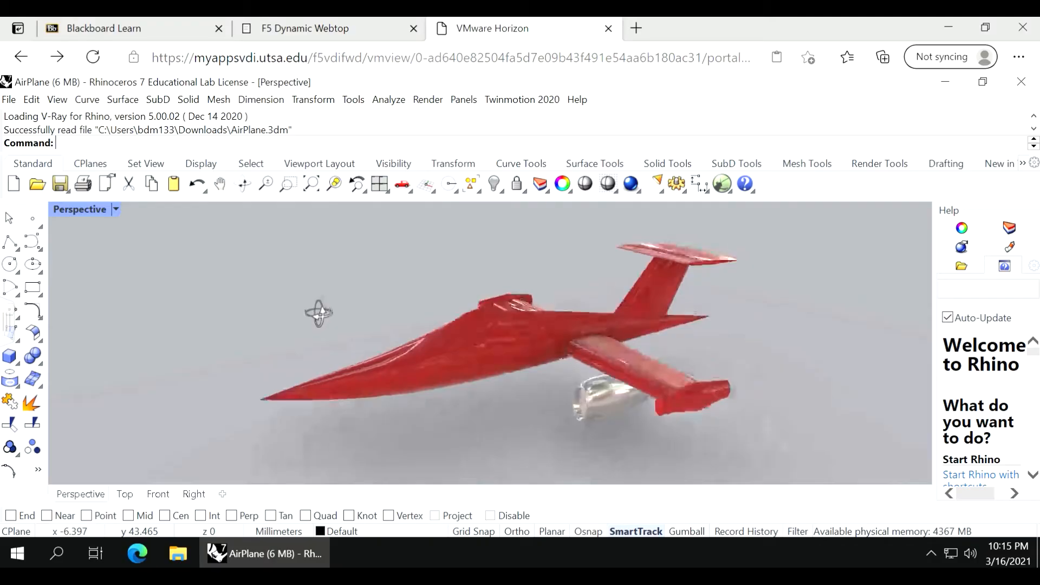
# Switch to Rhino, inspect the red AirPlane model from several angles and look at the available surface creation tools.
pyautogui.moveTo(318, 313); pyautogui.dragTo(351, 310, button='right')
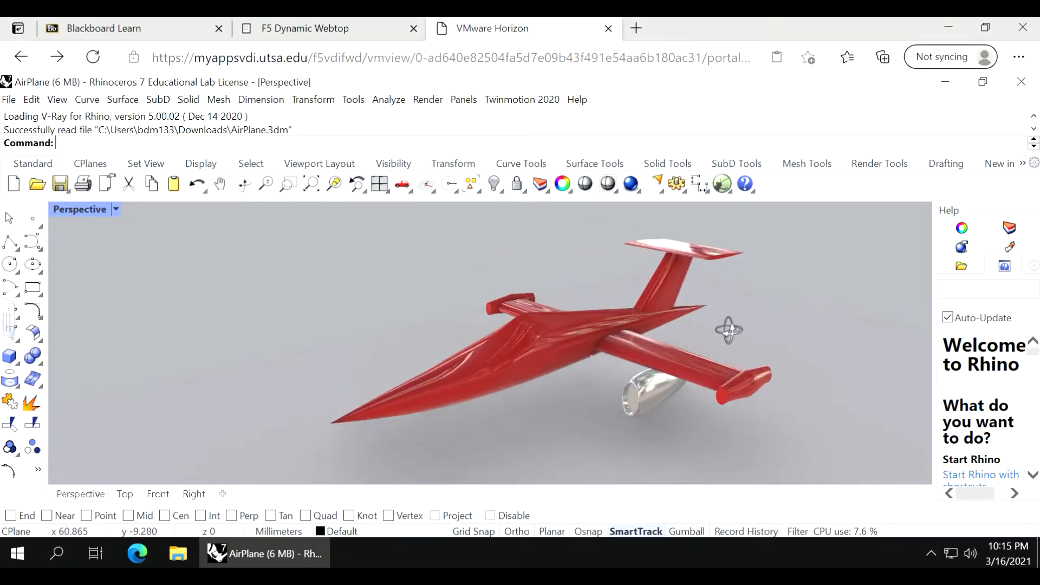
pyautogui.moveTo(727, 328); pyautogui.dragTo(720, 325, button='right')
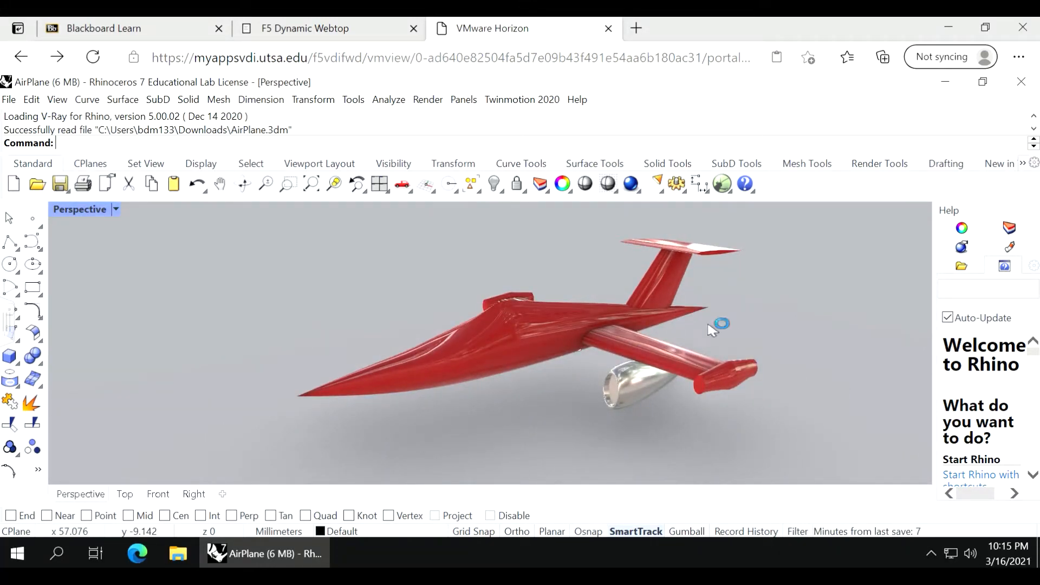
pyautogui.moveTo(715, 323); pyautogui.dragTo(732, 347, button='right')
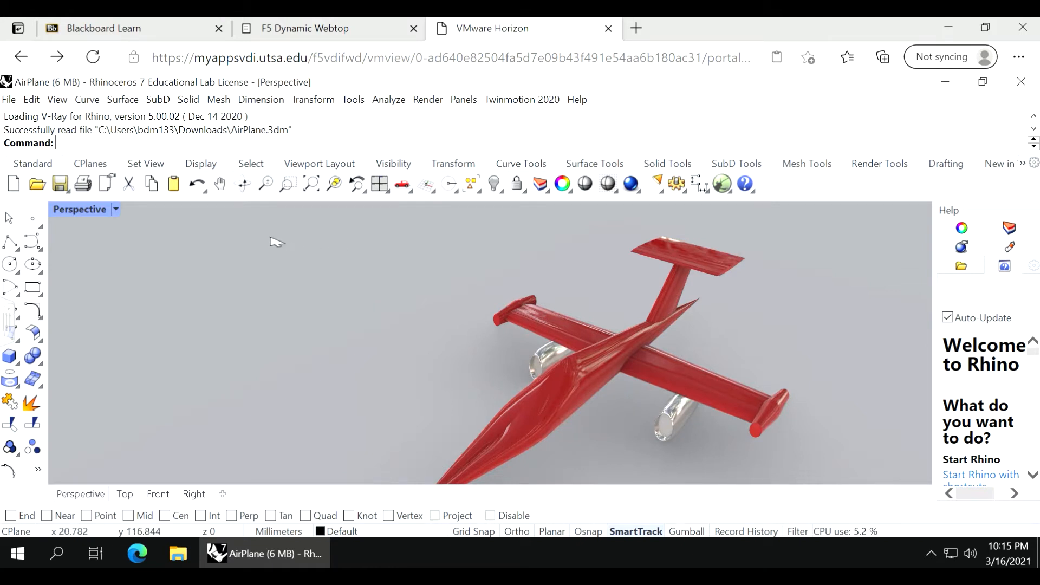
pyautogui.click(21, 342)
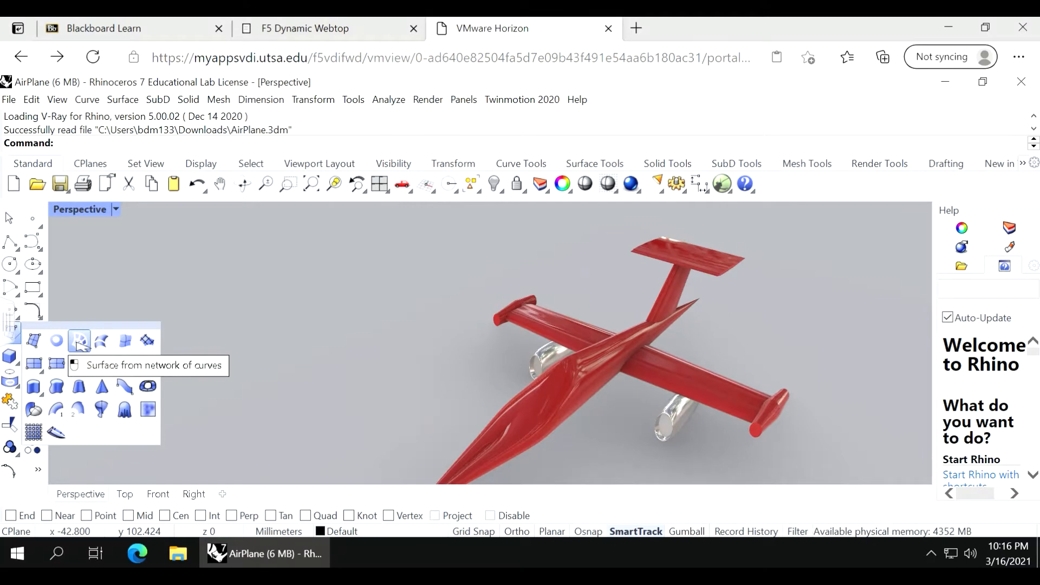
pyautogui.click(378, 335)
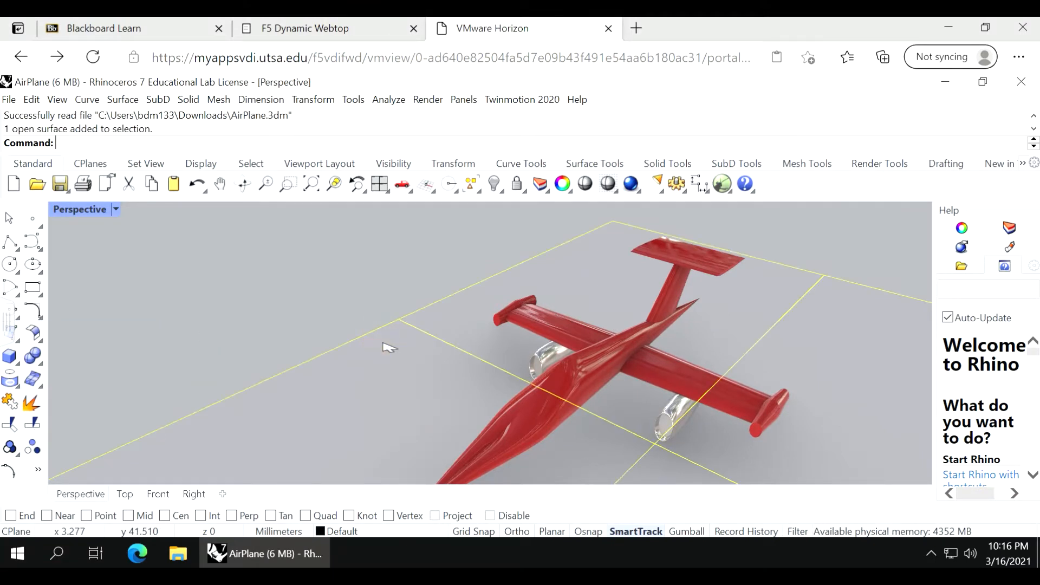
pyautogui.click(360, 305)
pyautogui.moveTo(359, 306)
pyautogui.mouseDown(button='right')
pyautogui.moveTo(338, 288)
pyautogui.moveTo(411, 311)
pyautogui.moveTo(439, 294)
pyautogui.moveTo(363, 291)
pyautogui.mouseUp(button='right')
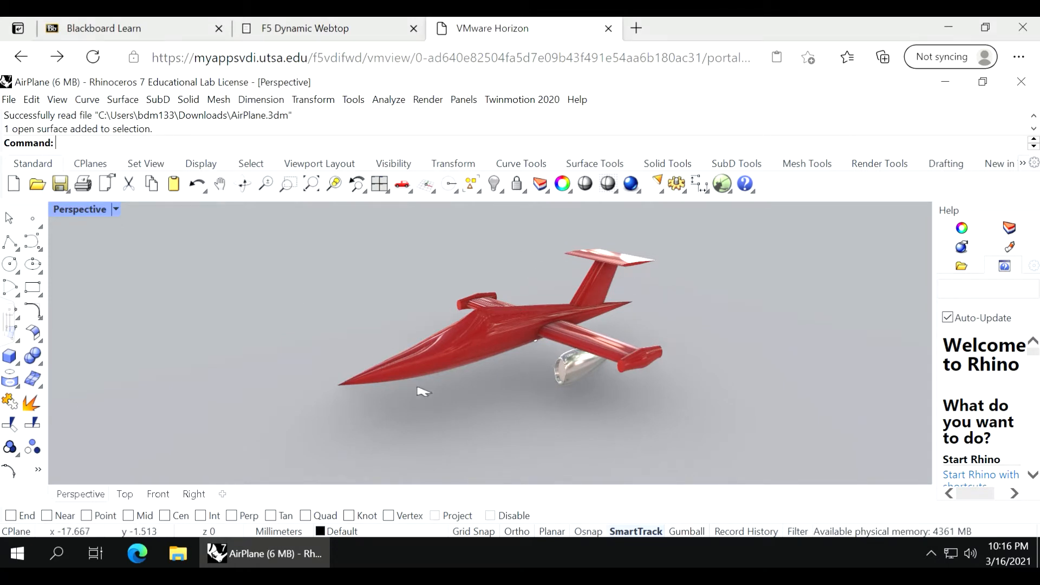
pyautogui.moveTo(420, 390); pyautogui.dragTo(476, 372, button='right')
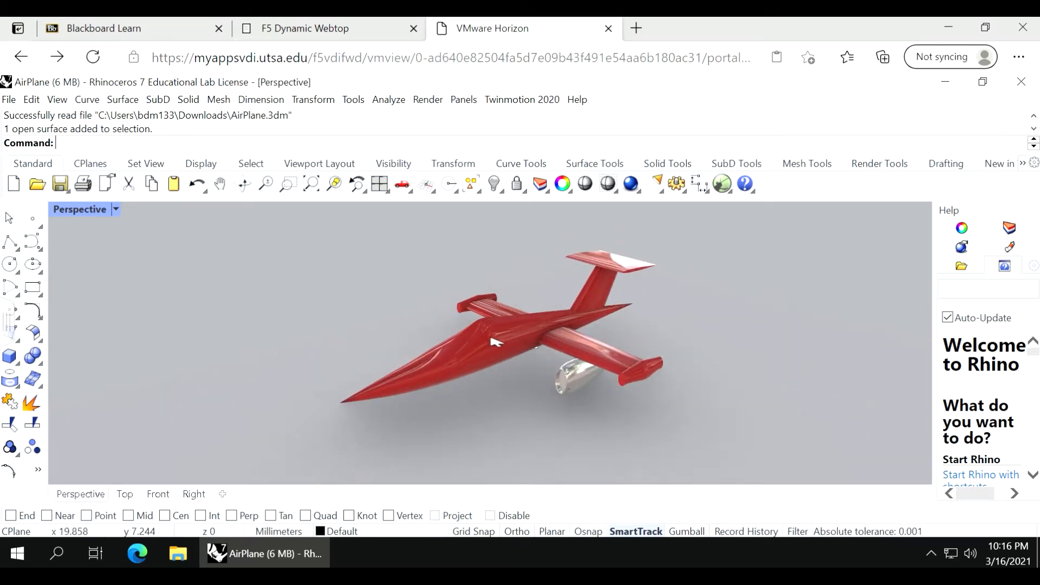
# Start a new model from the Large Objects - Meters template without saving AirPlane, and maximize the Front viewport.
pyautogui.click(11, 100)
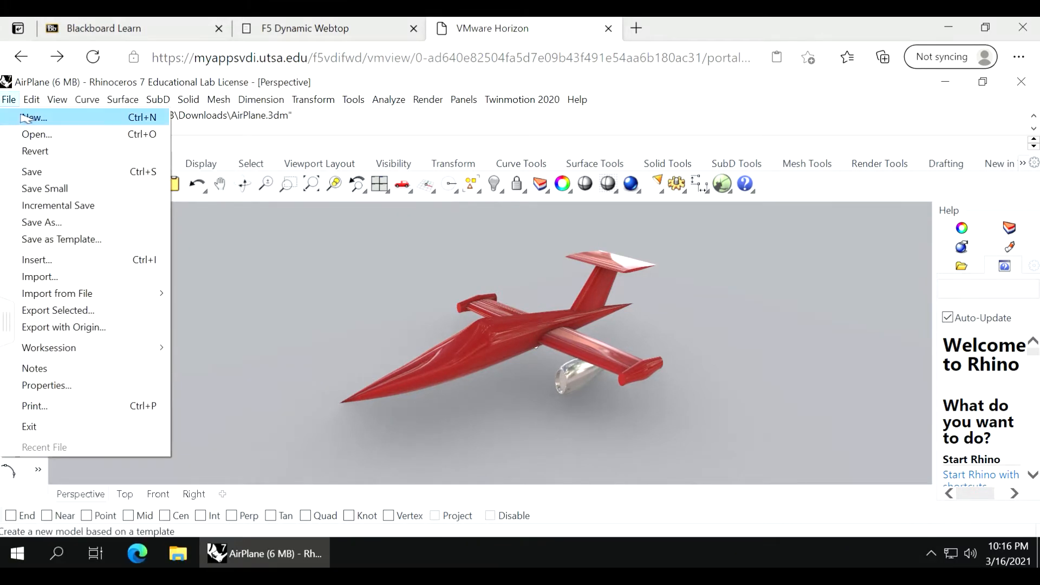
pyautogui.click(21, 115)
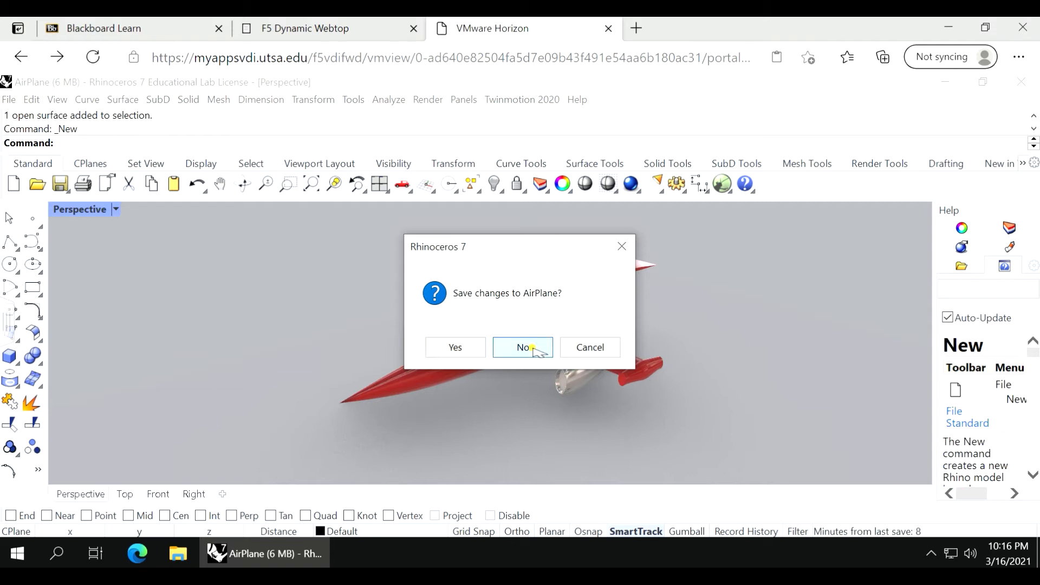
pyautogui.click(531, 348)
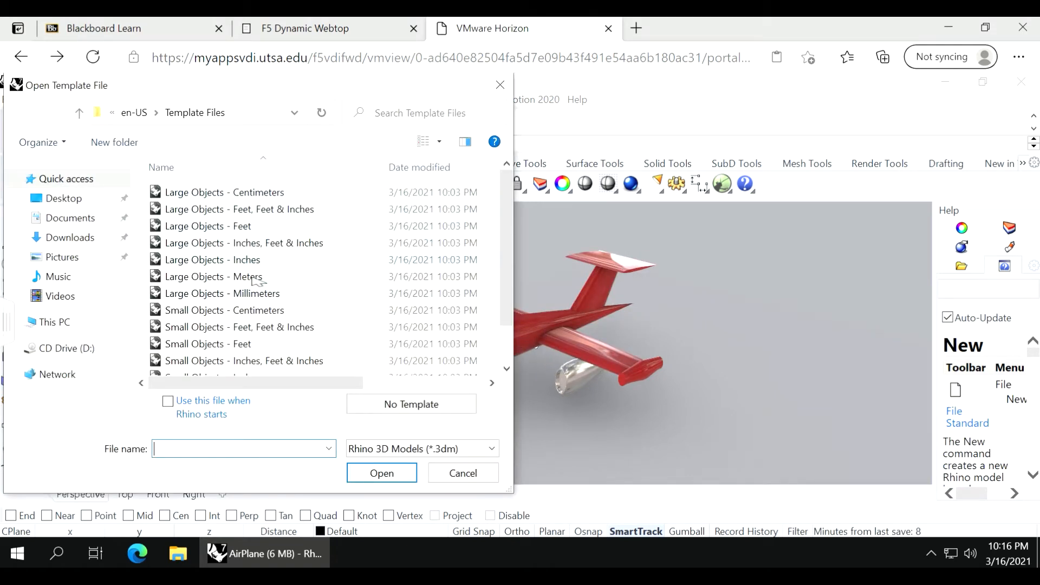
pyautogui.click(255, 277)
pyautogui.click(385, 474)
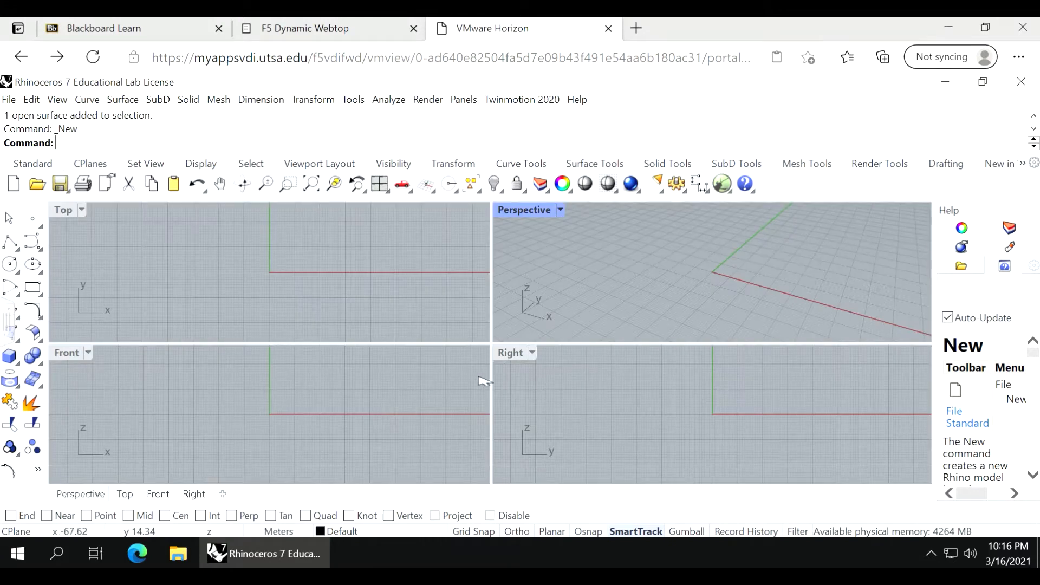
pyautogui.doubleClick(75, 353)
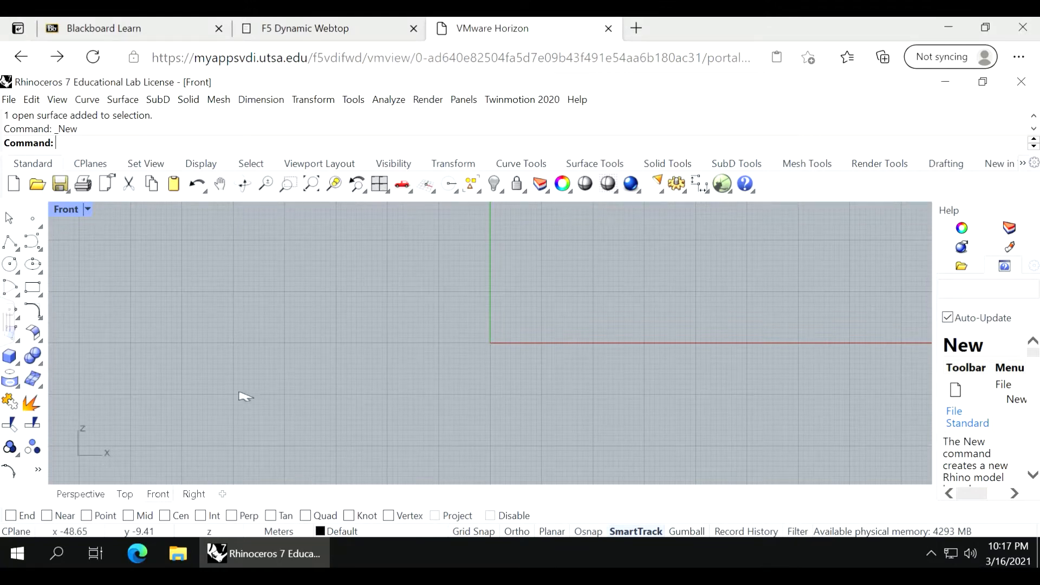
pyautogui.scroll(-3, 245, 396)
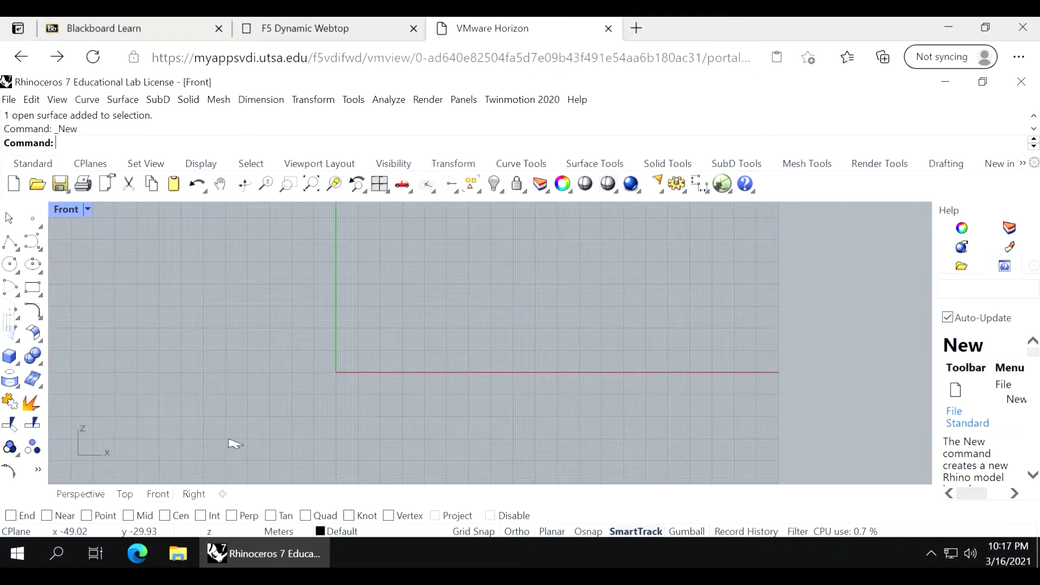
# Draw an open Polyline from origin 0 through two rising freehand points, peaking at about x 94, and snap its end to the axis at x 200.
pyautogui.click(473, 532)
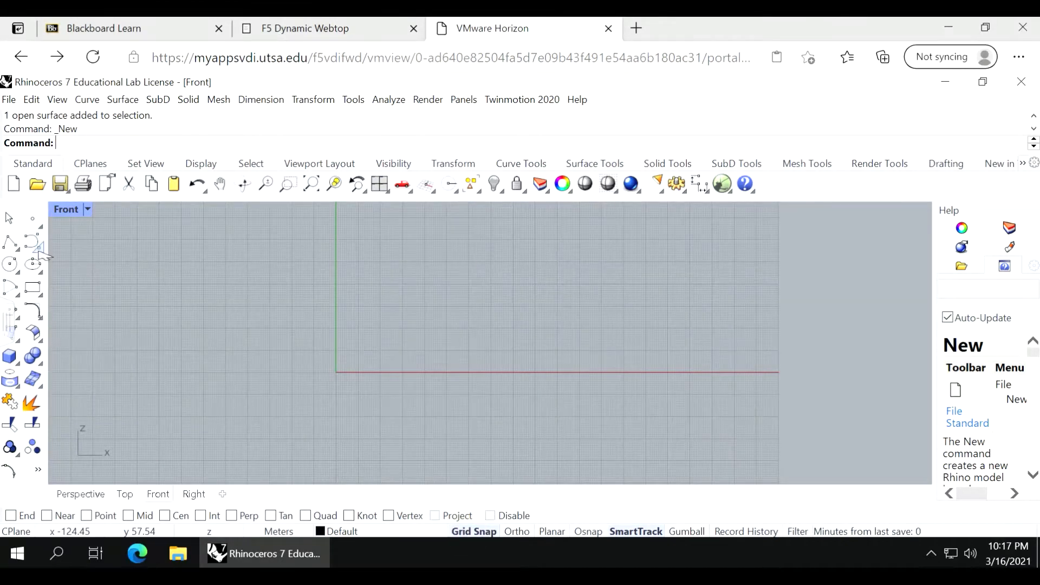
pyautogui.click(20, 248)
pyautogui.click(54, 250)
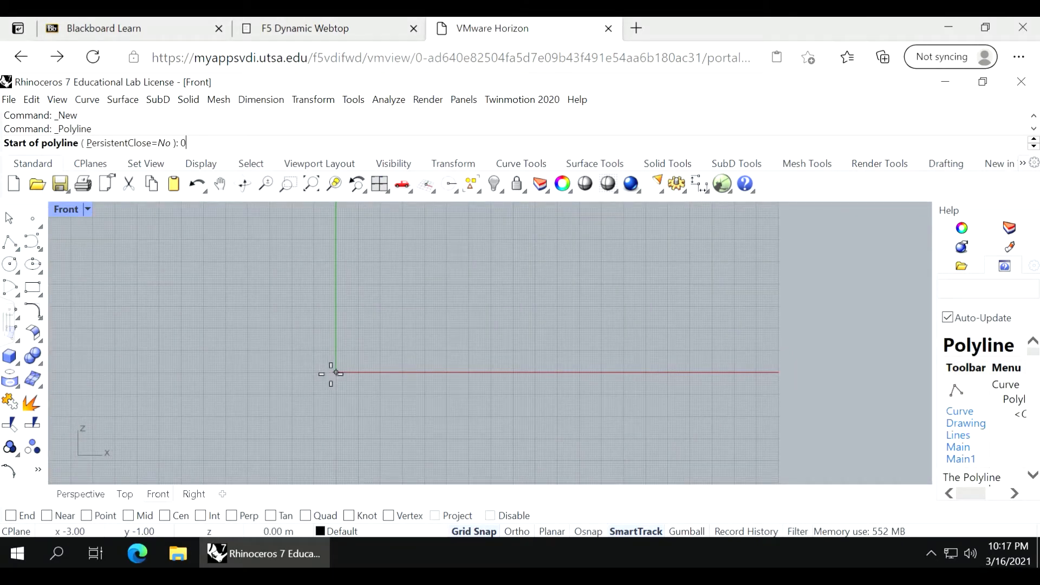
pyautogui.write('0')
pyautogui.press('Return')
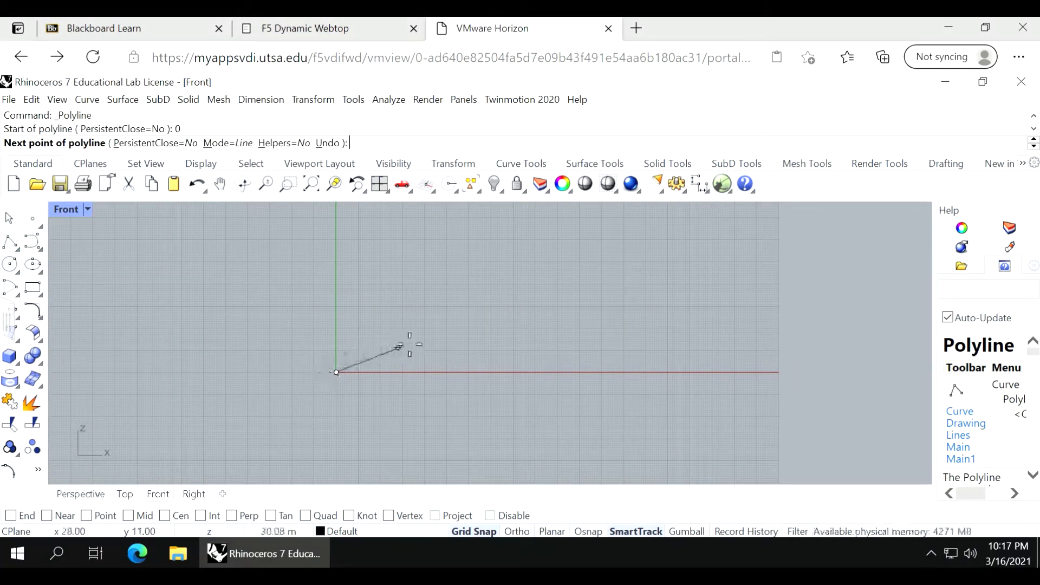
pyautogui.click(481, 531)
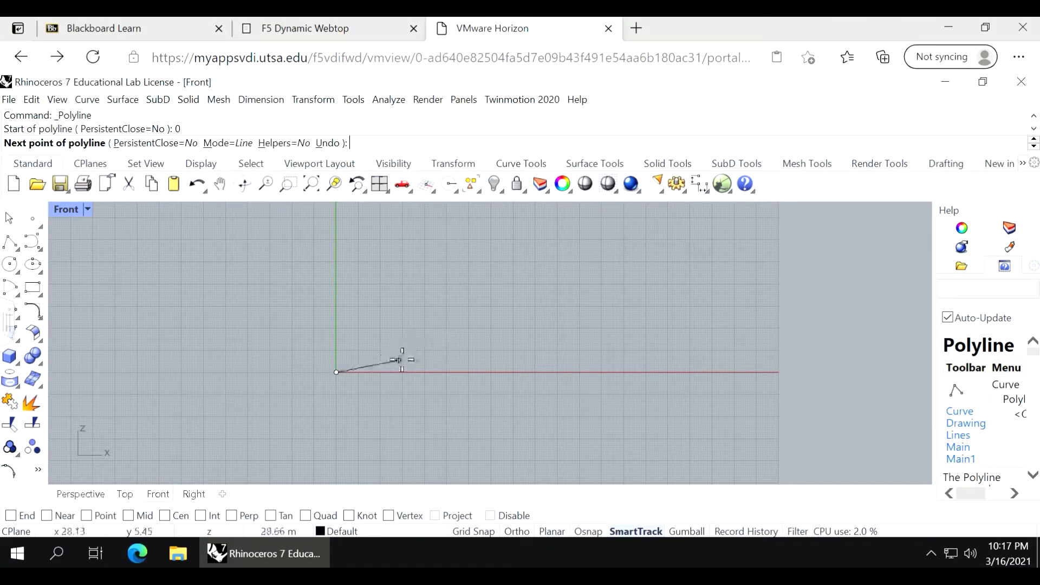
pyautogui.click(447, 353)
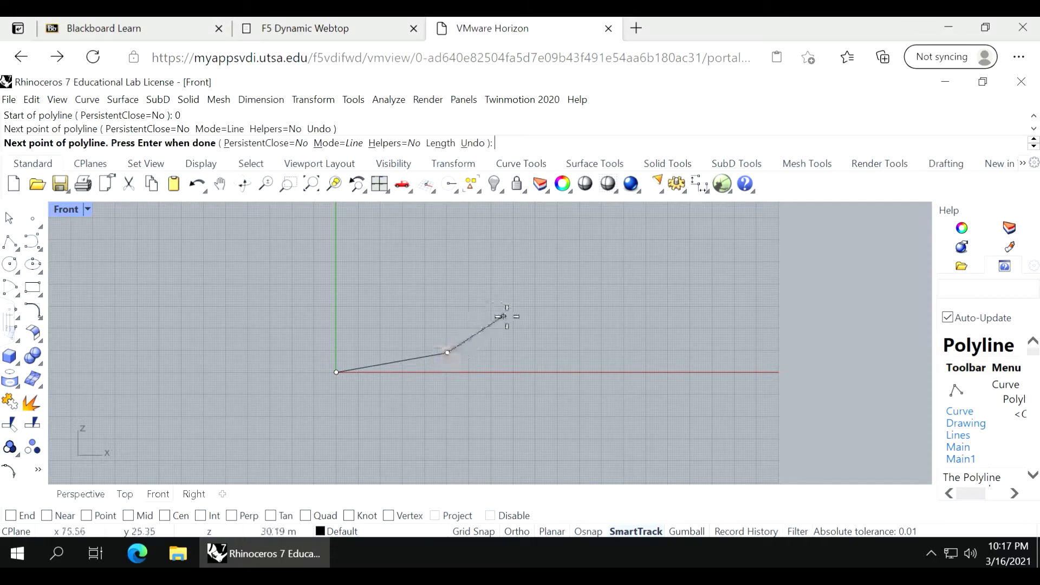
pyautogui.click(543, 315)
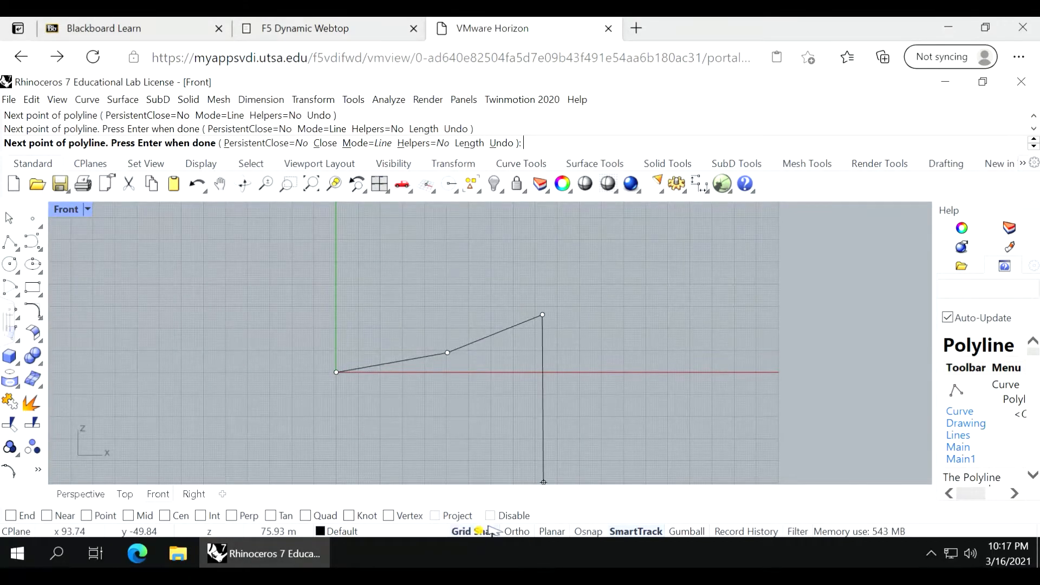
pyautogui.scroll(5, 774, 361)
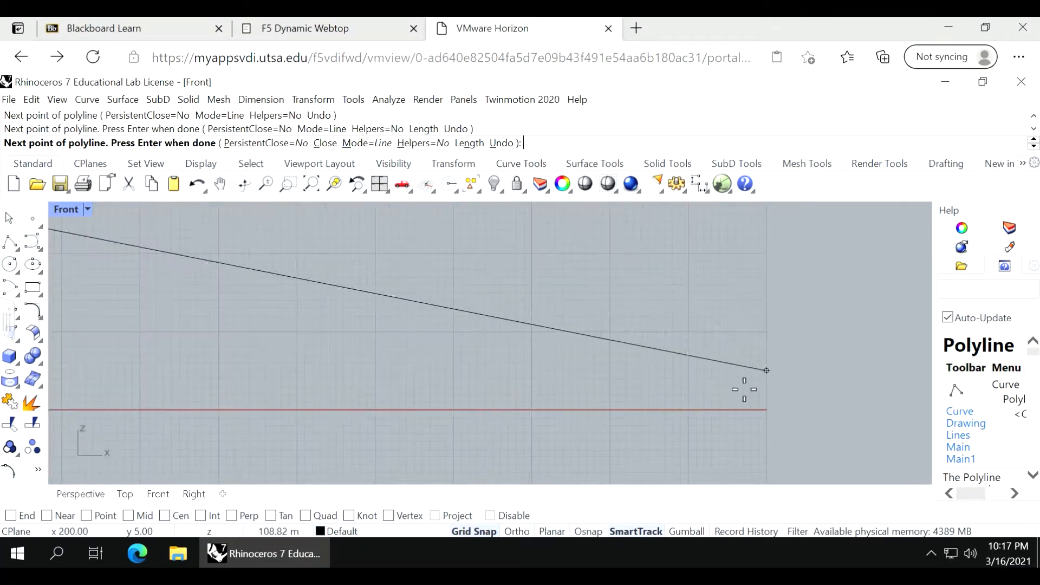
pyautogui.click(766, 410)
pyautogui.scroll(-5, 766, 409)
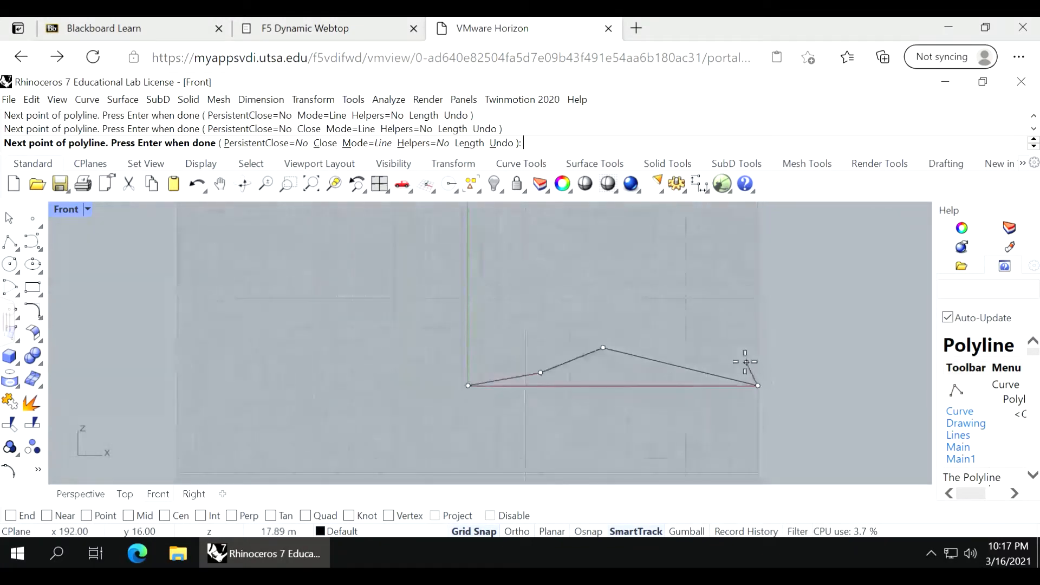
pyautogui.press('Return')
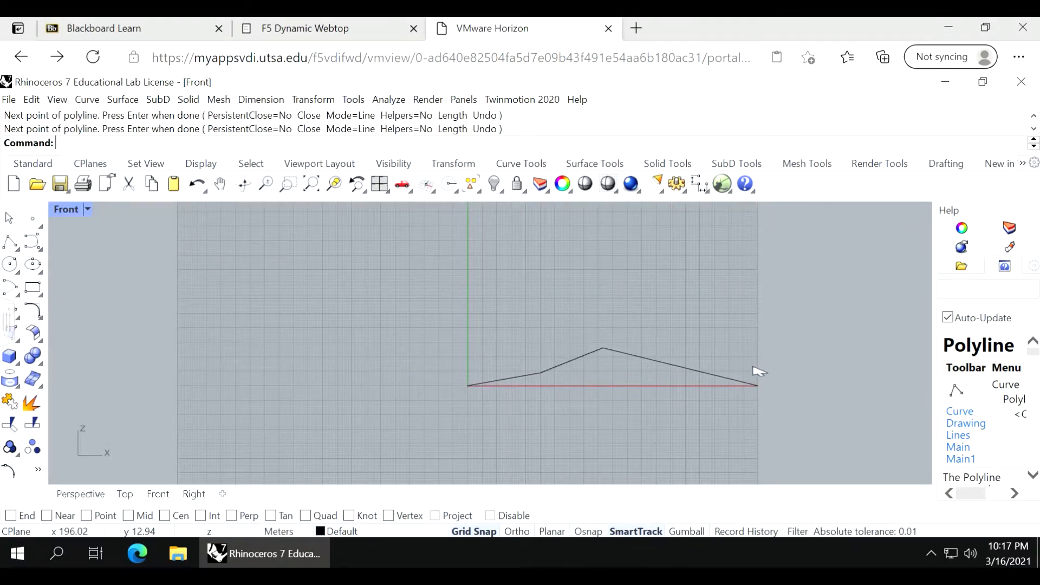
pyautogui.click(702, 373)
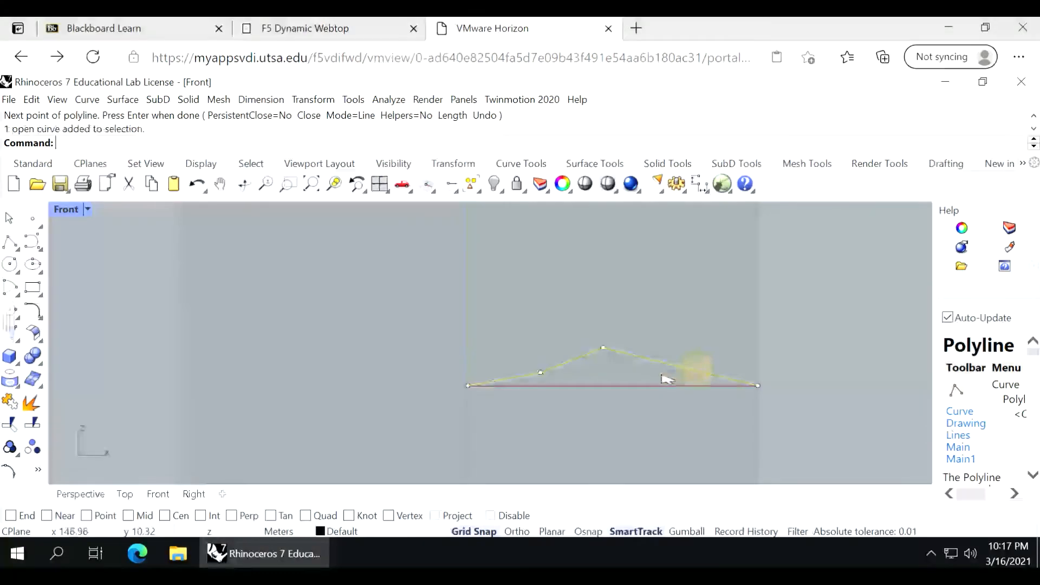
pyautogui.click(612, 411)
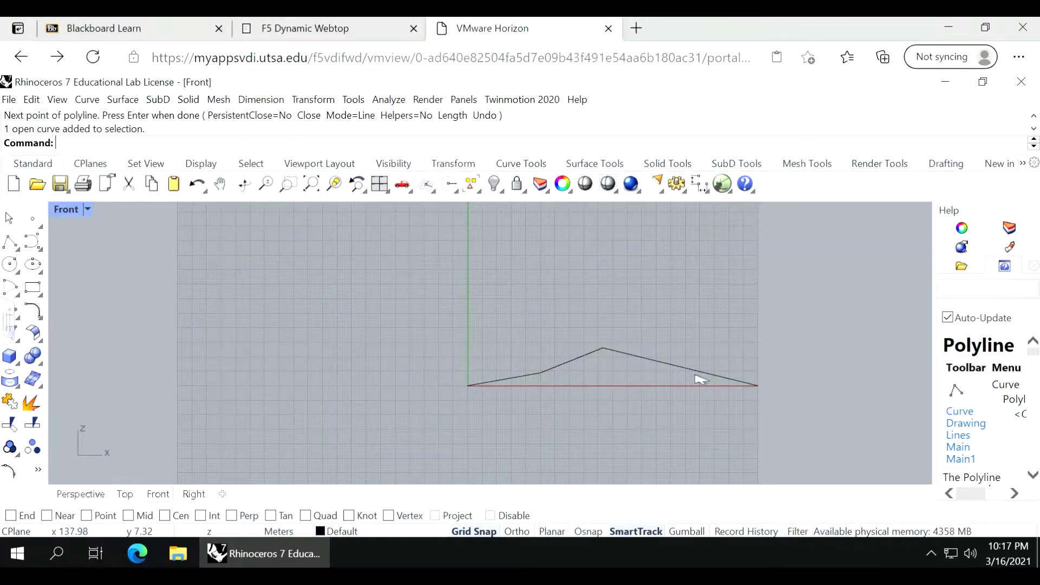
pyautogui.scroll(4, 607, 379)
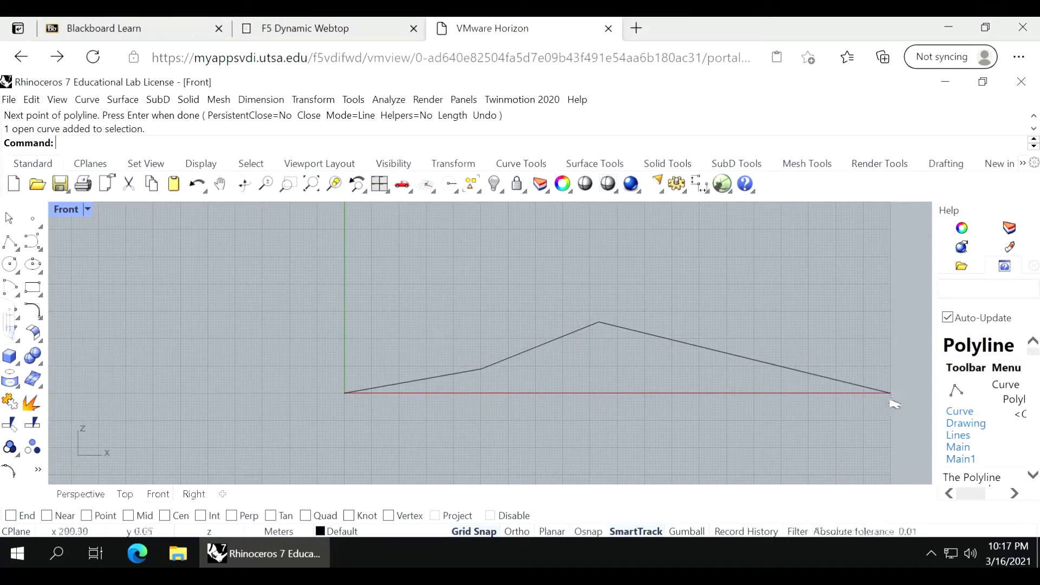
pyautogui.scroll(-2, 318, 348)
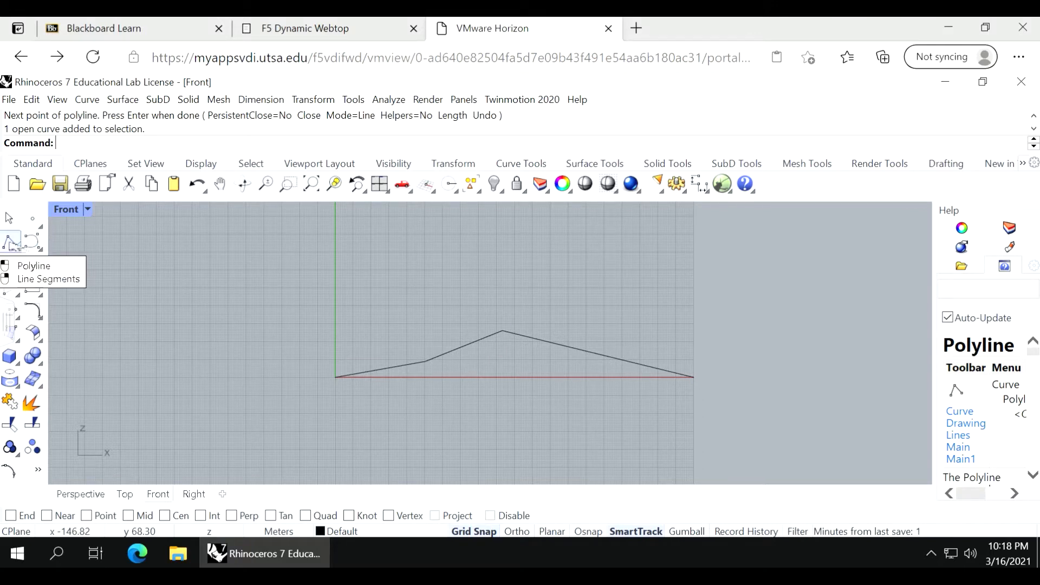
pyautogui.click(13, 244)
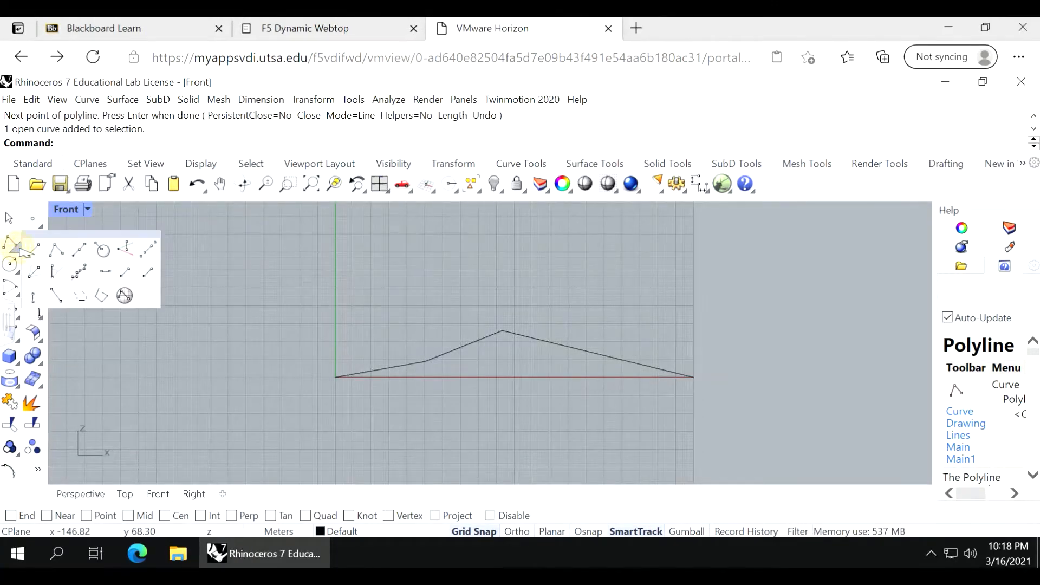
pyautogui.click(53, 247)
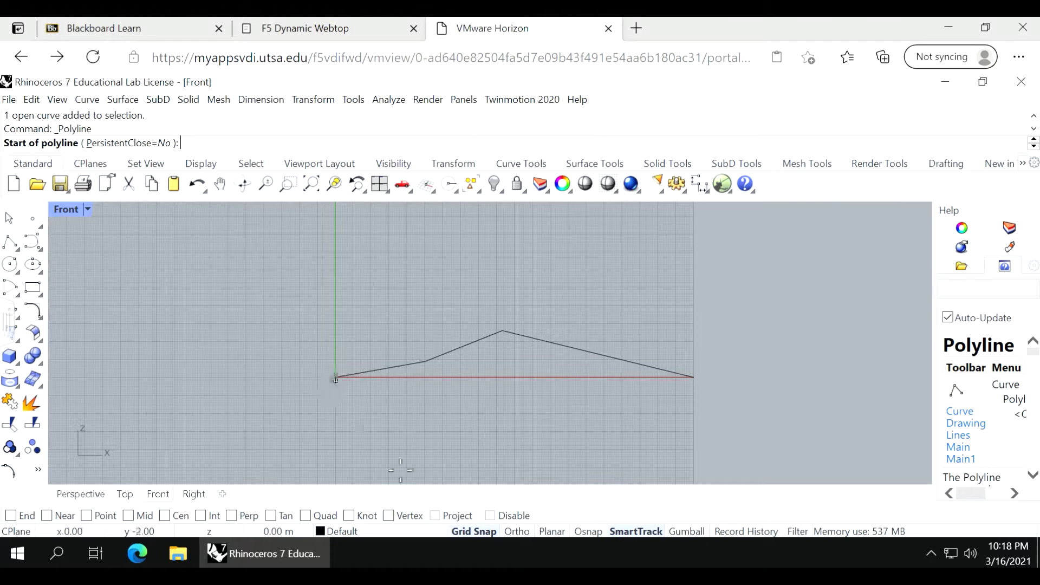
pyautogui.scroll(10, 339, 375)
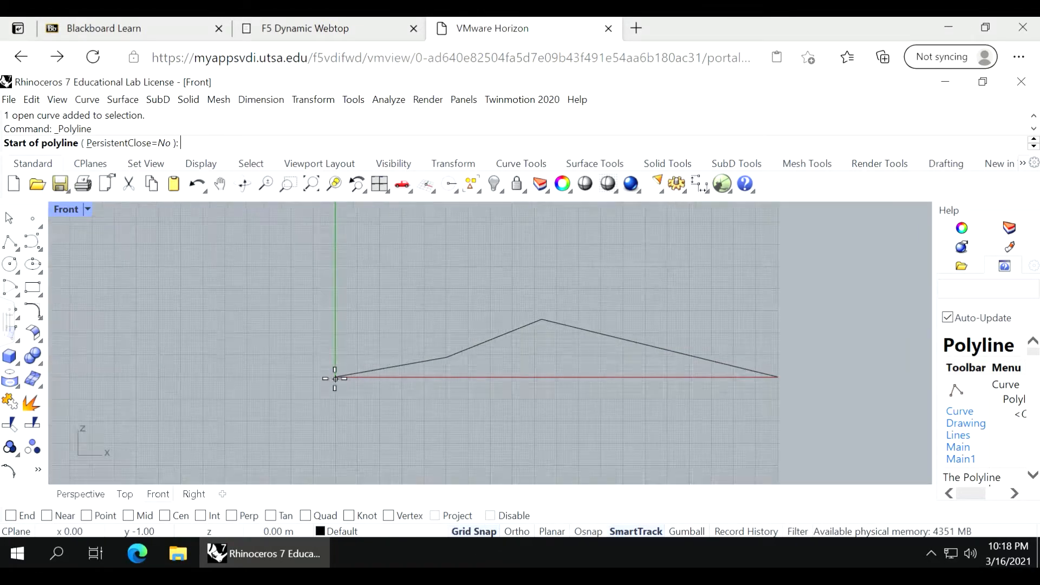
pyautogui.click(337, 375)
pyautogui.scroll(-4, 332, 373)
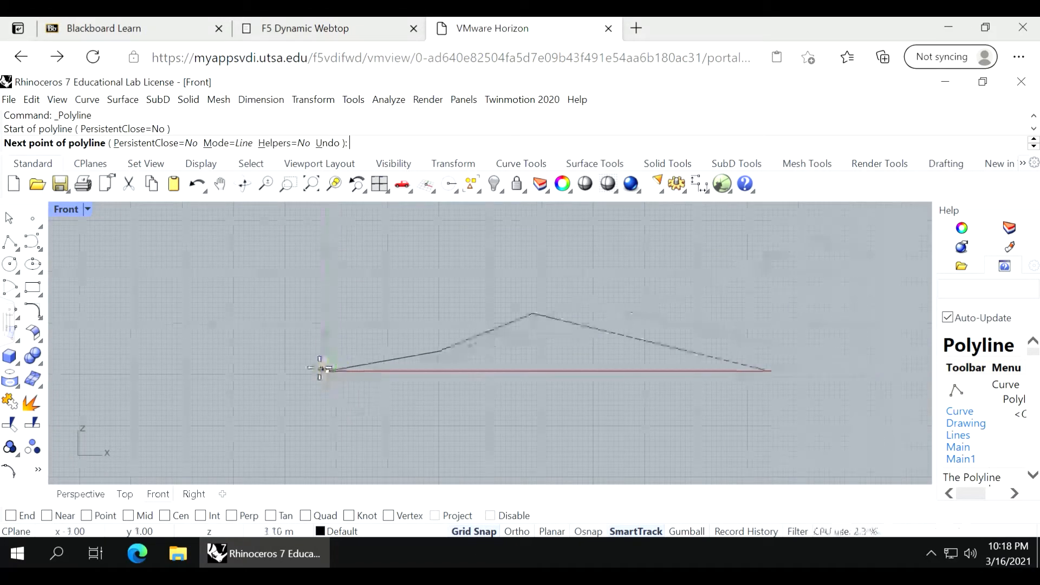
pyautogui.click(539, 394)
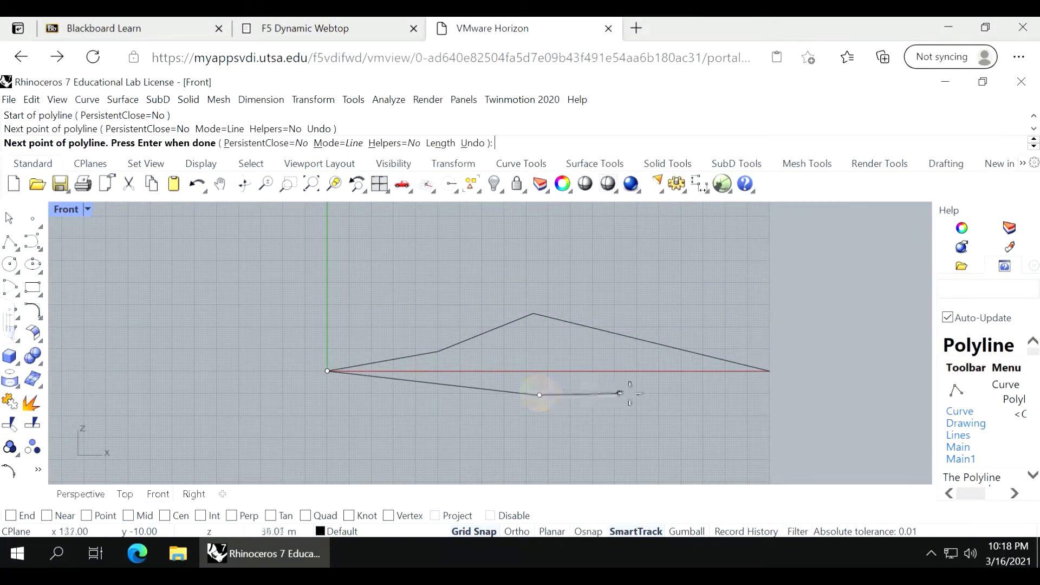
pyautogui.press('Escape')
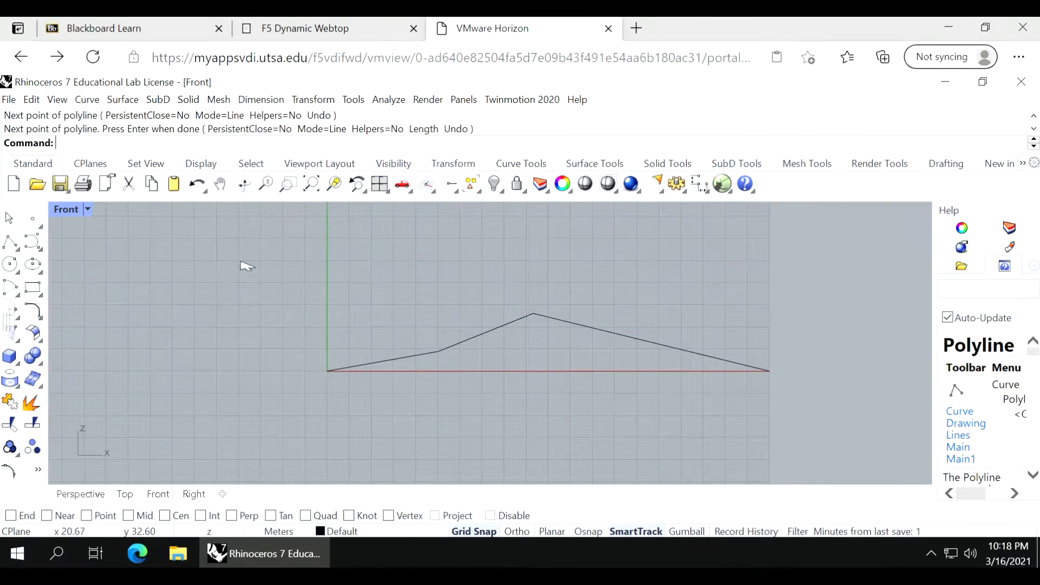
# Draw a degree 3 control point Curve below the axis from the origin, through about (80, -14) and (143, -14), to the polyline's end at x 200.
pyautogui.click(32, 242)
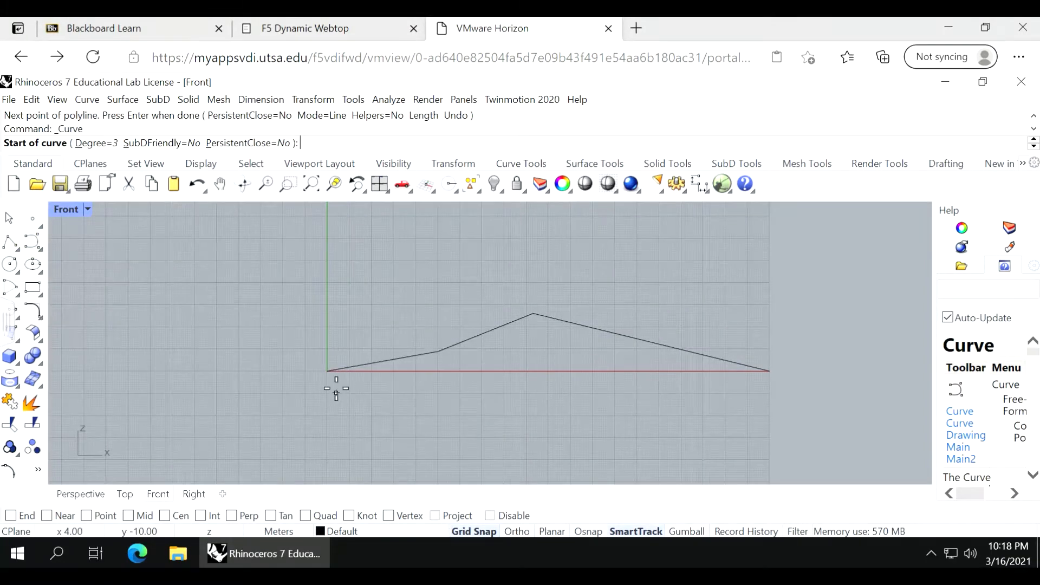
pyautogui.scroll(5, 337, 385)
pyautogui.click(279, 317)
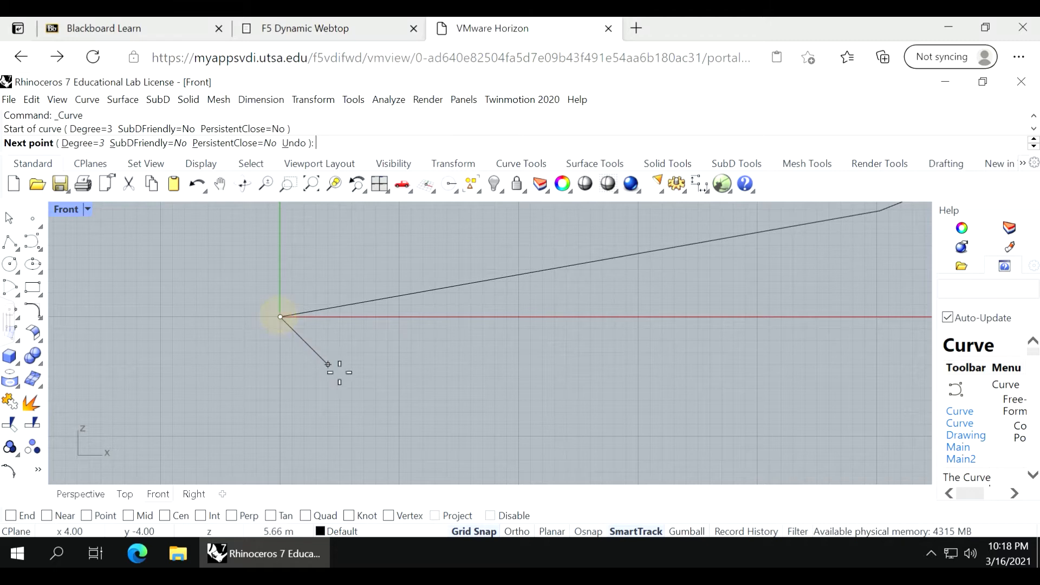
pyautogui.scroll(-4, 337, 368)
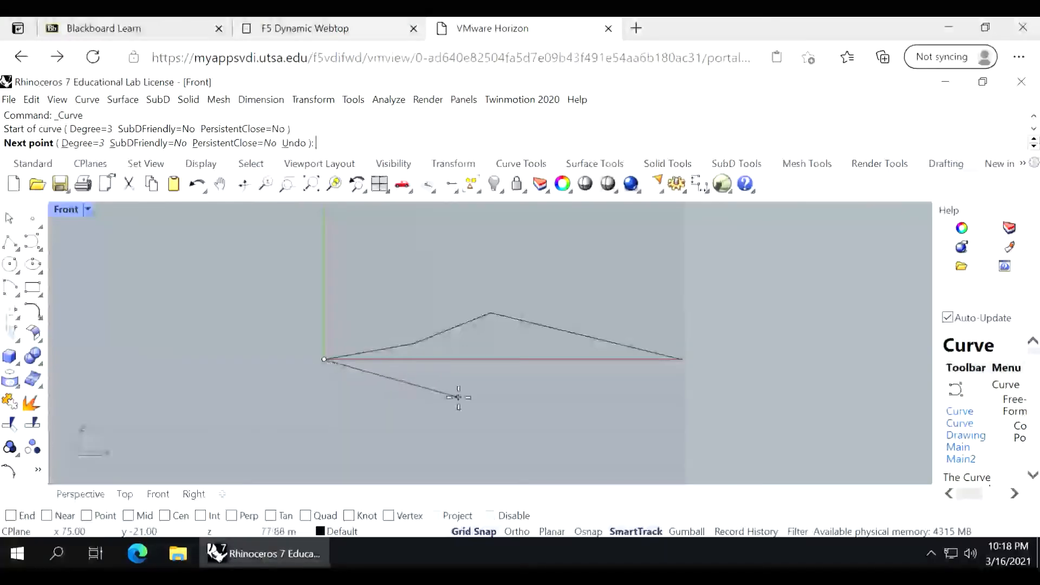
pyautogui.click(467, 385)
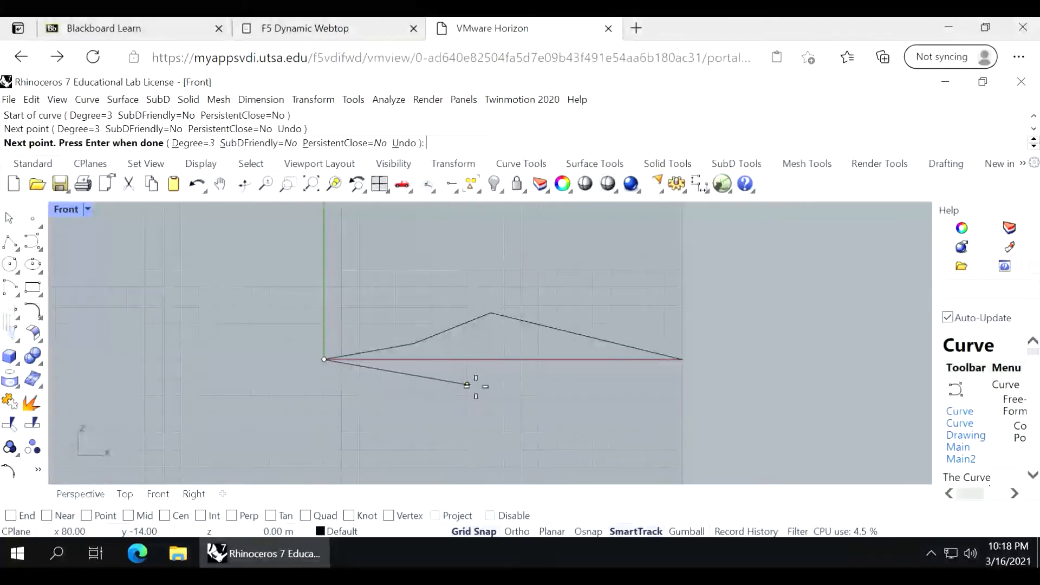
pyautogui.click(581, 384)
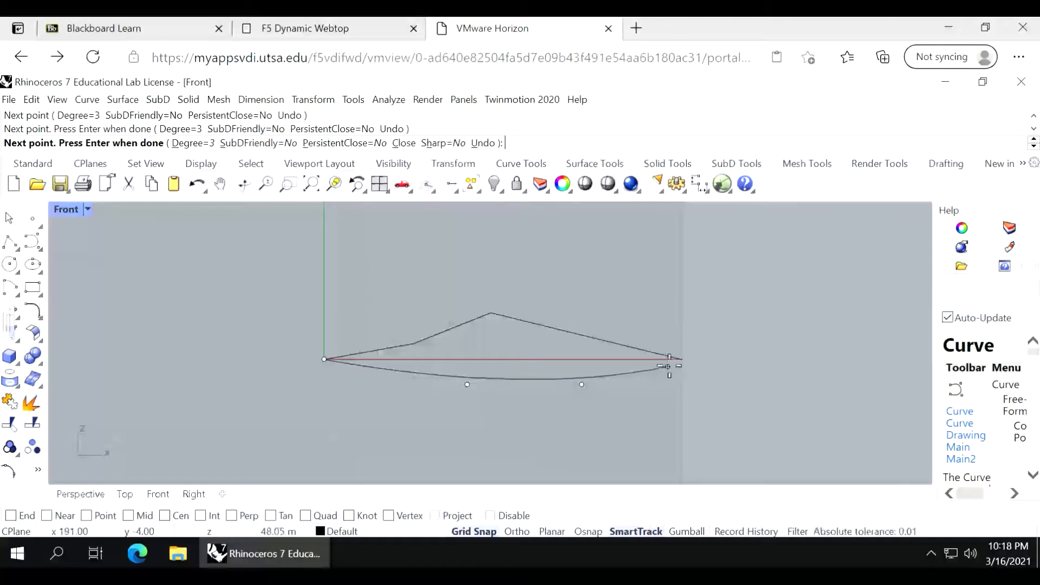
pyautogui.scroll(4, 672, 362)
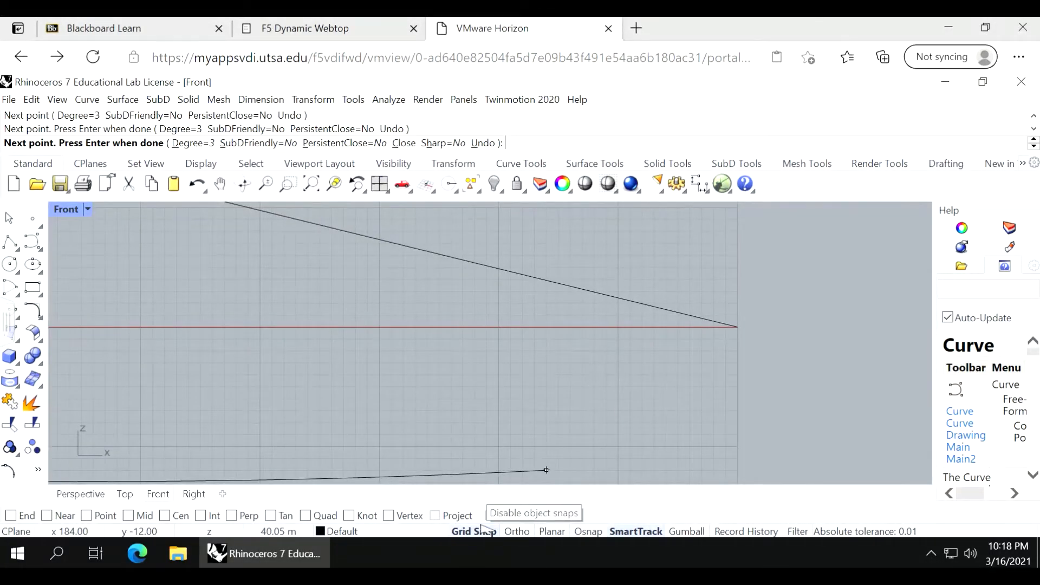
pyautogui.click(737, 327)
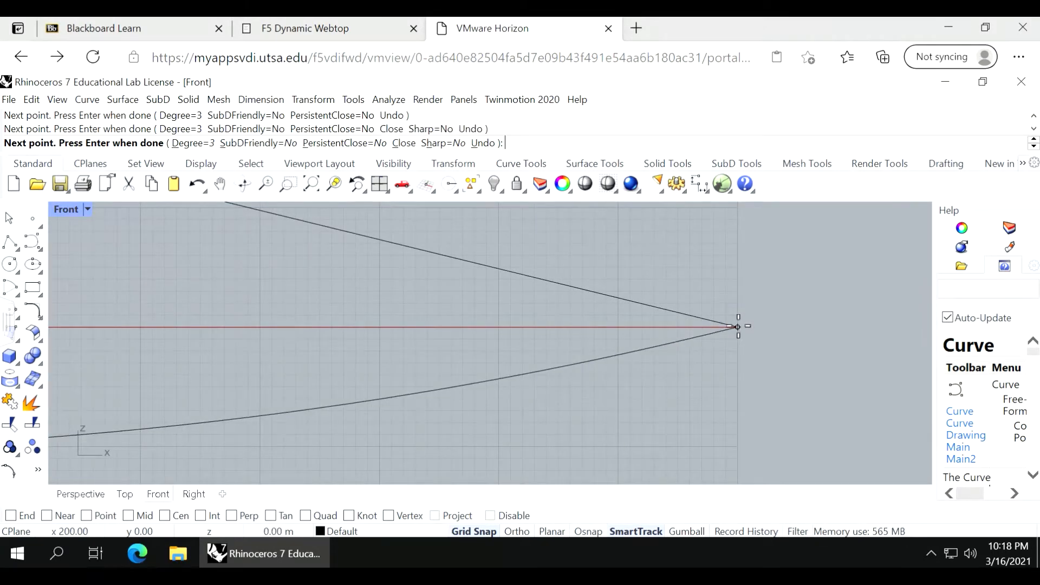
pyautogui.click(738, 327)
pyautogui.press('Return')
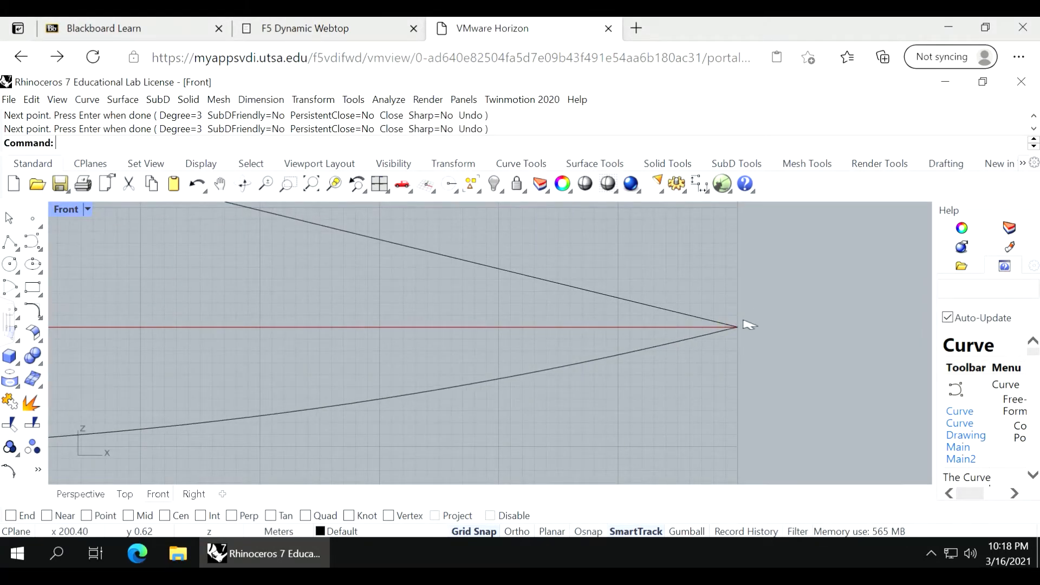
pyautogui.scroll(-3, 749, 325)
pyautogui.scroll(-4, 650, 271)
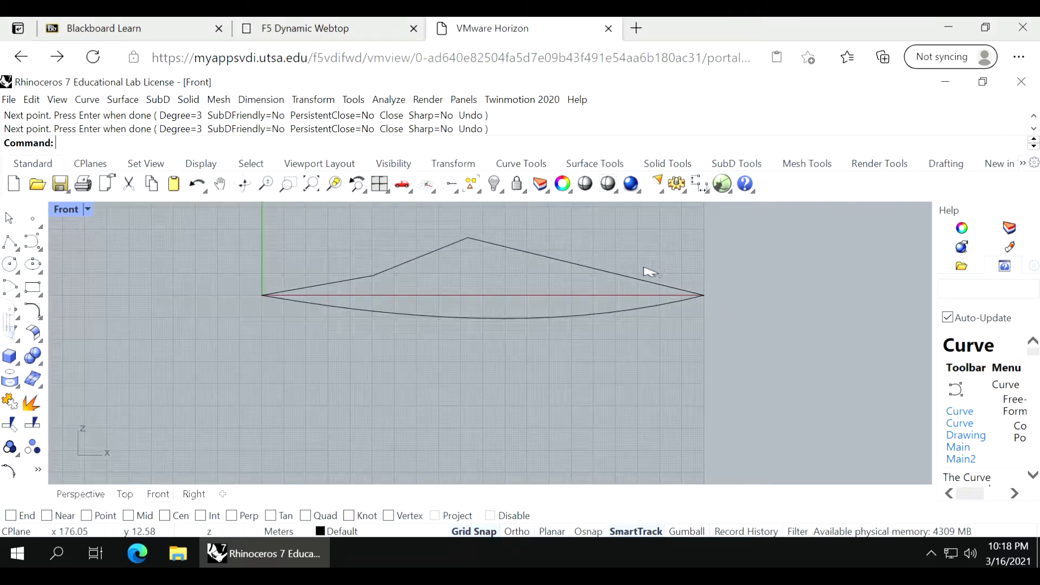
# Restore the four-viewport layout and bring the two profile curves into view in Perspective.
pyautogui.doubleClick(67, 210)
pyautogui.moveTo(628, 282); pyautogui.dragTo(843, 245, button='right')
pyautogui.moveTo(638, 407); pyautogui.dragTo(630, 407, button='right')
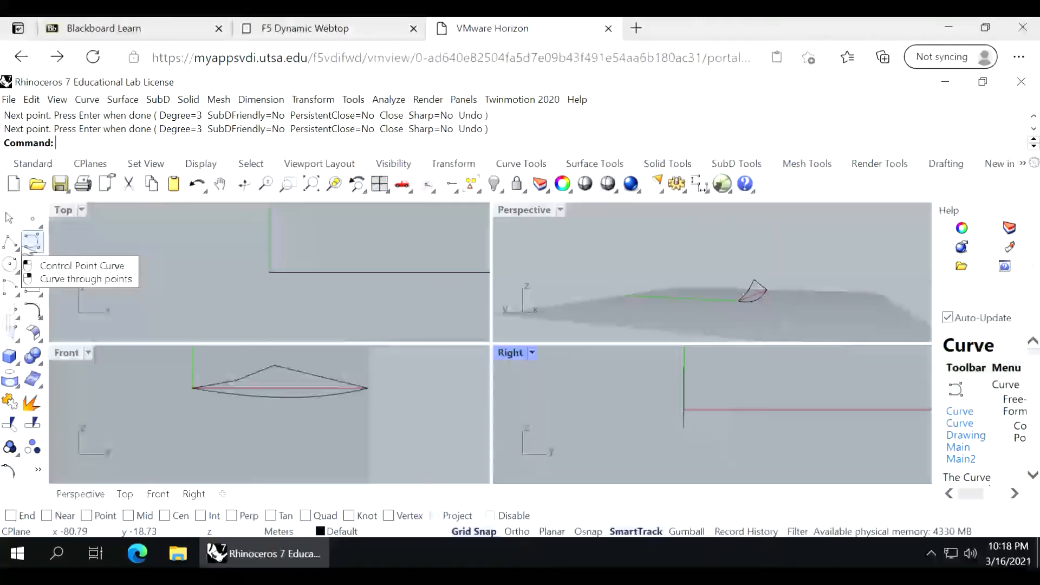
# Draw a degree 3 control point Curve in the Top viewport from origin 0, bowed toward negative y through two freehand points, ending at about (199, -1).
pyautogui.click(33, 242)
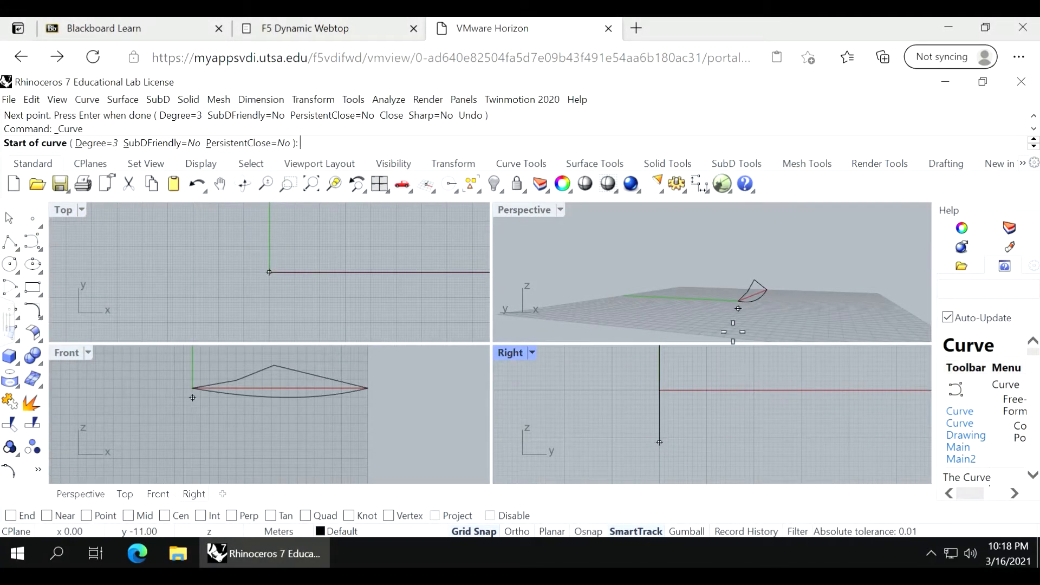
pyautogui.scroll(3, 737, 307)
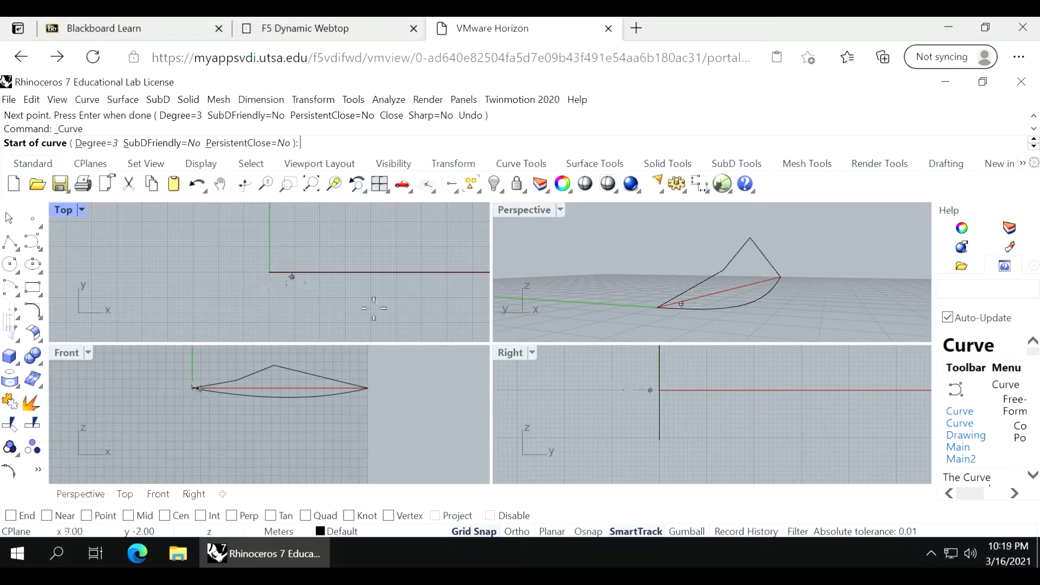
pyautogui.scroll(-2, 648, 272)
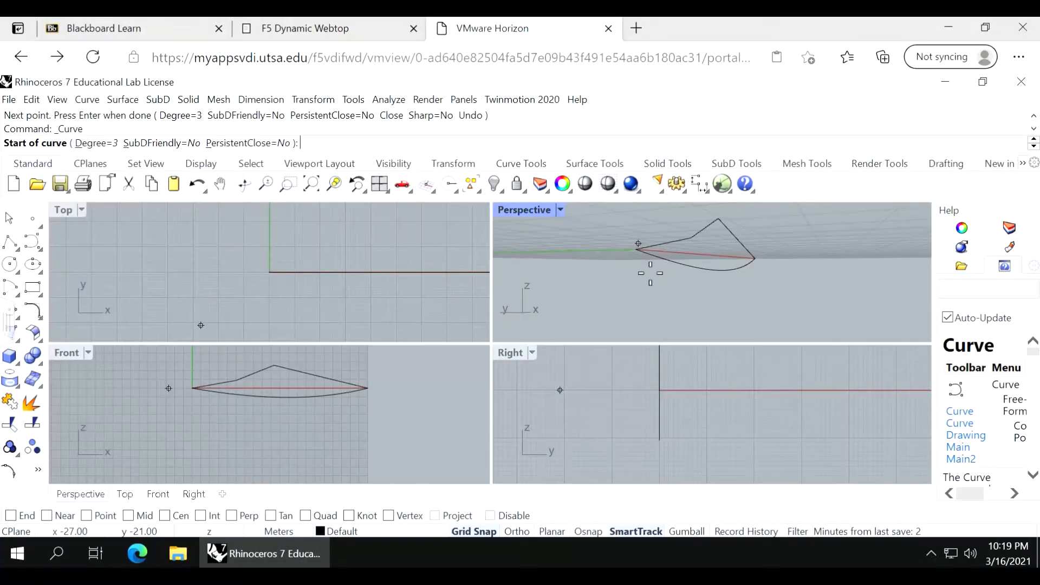
pyautogui.press('Return')
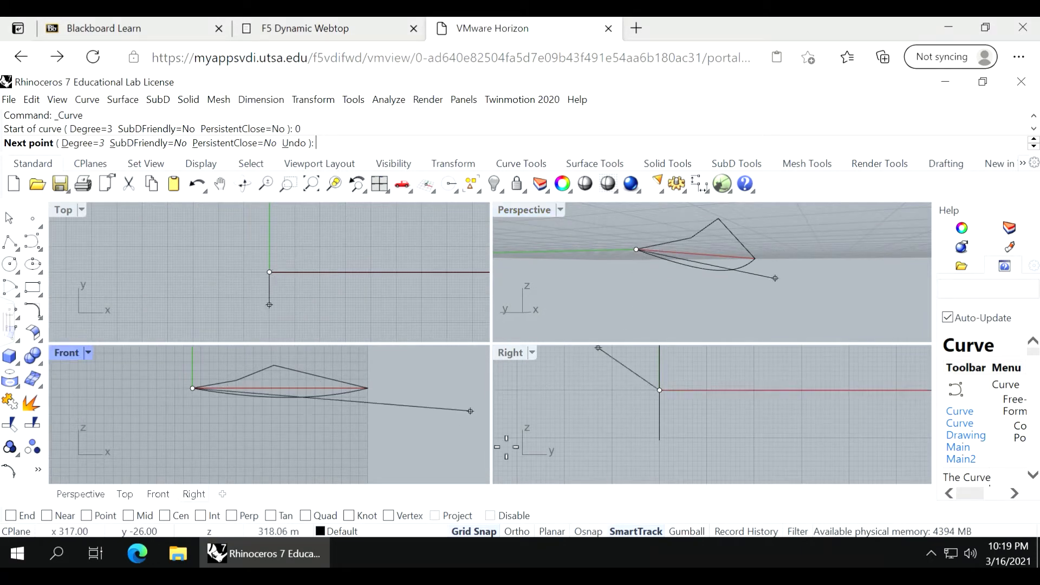
pyautogui.scroll(-8, 653, 459)
pyautogui.scroll(6, 688, 421)
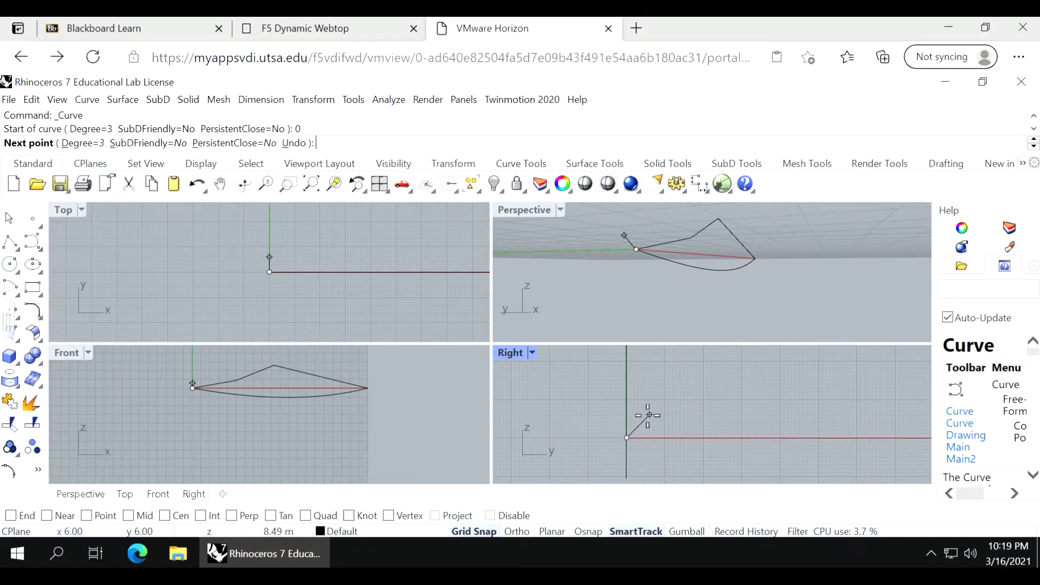
pyautogui.scroll(-3, 325, 290)
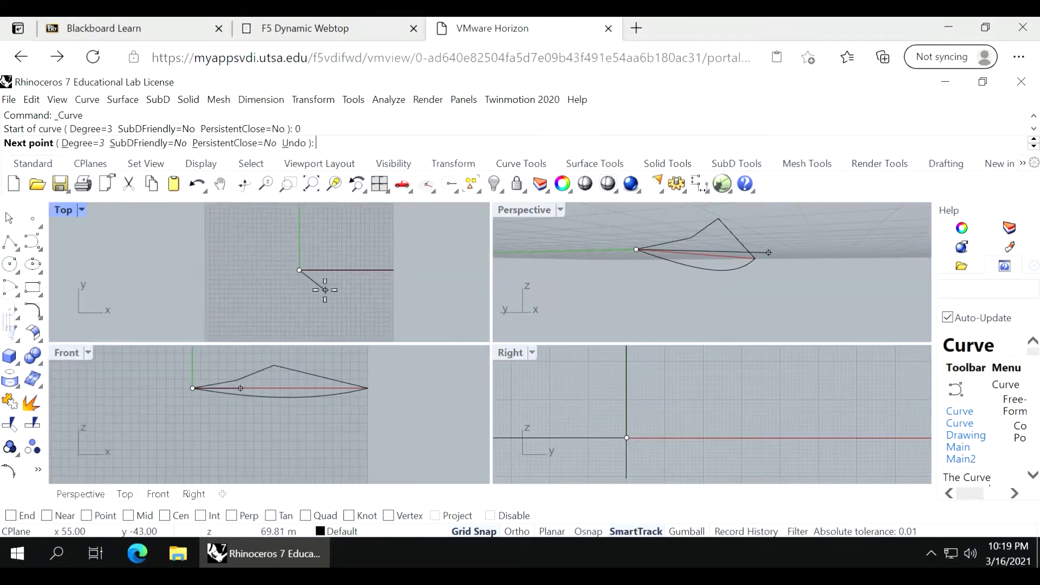
pyautogui.scroll(3, 325, 290)
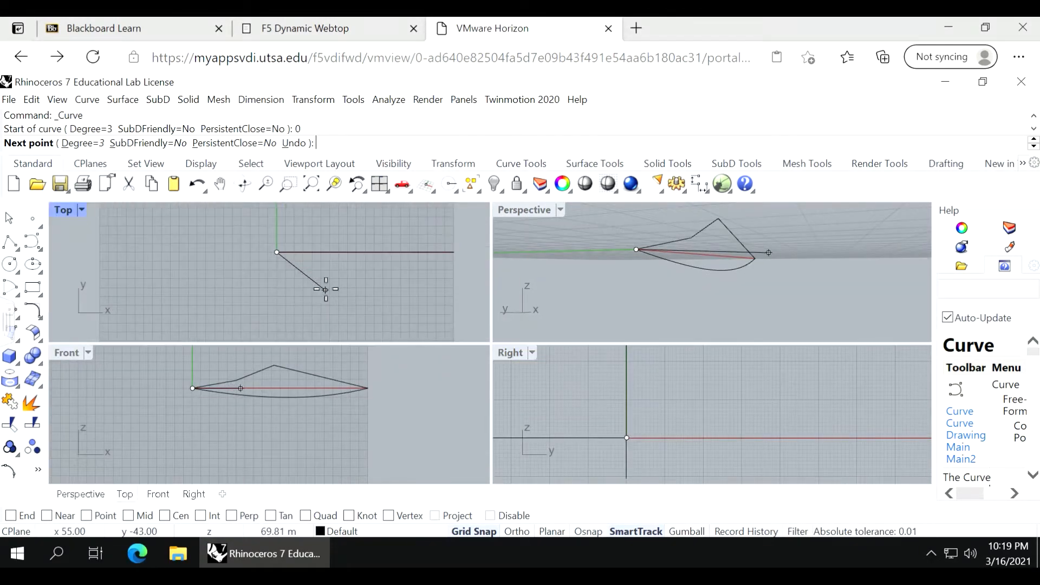
pyautogui.click(374, 268)
pyautogui.click(418, 265)
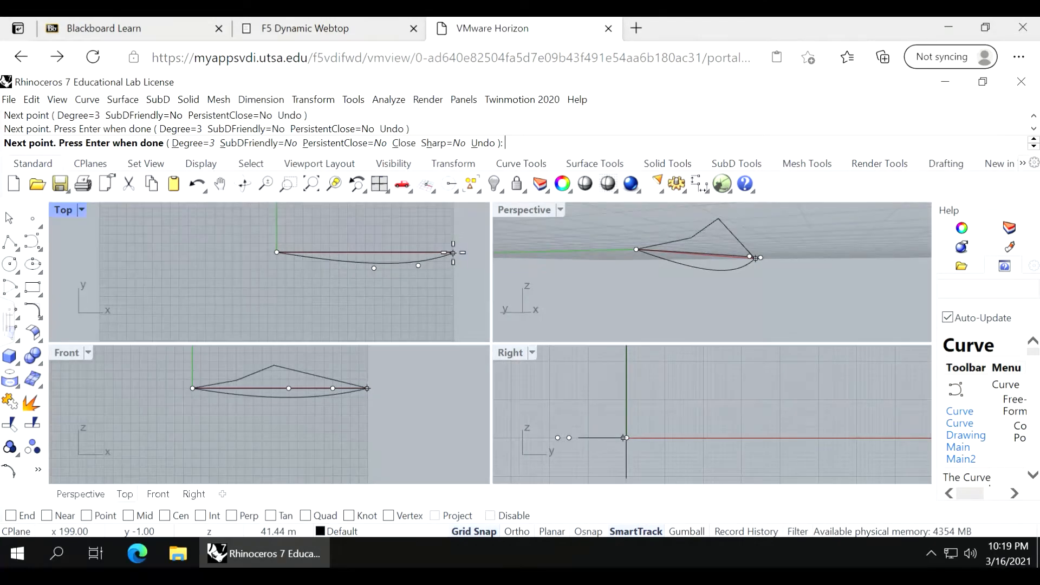
pyautogui.click(453, 252)
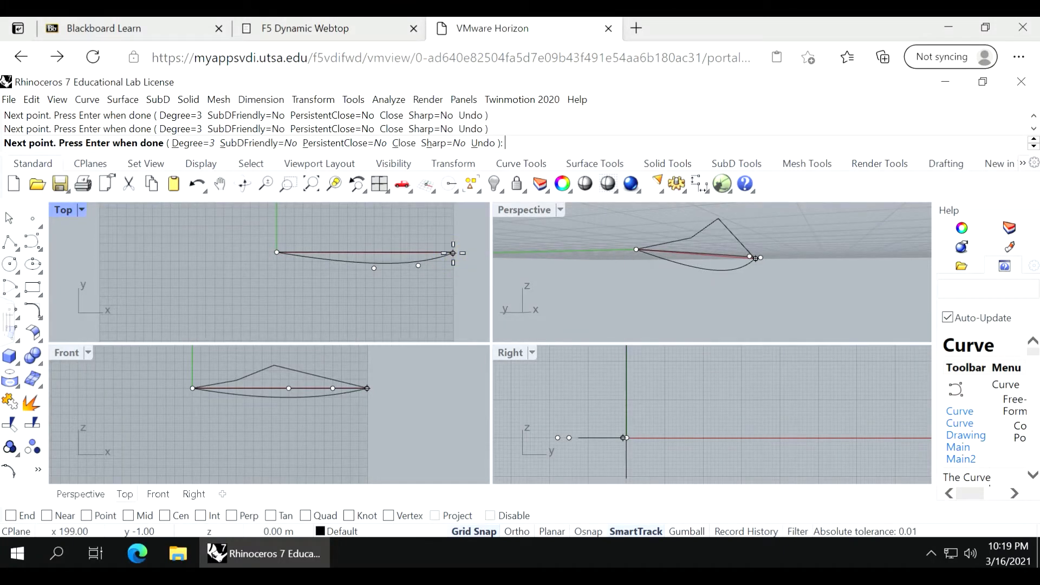
pyautogui.press('Return')
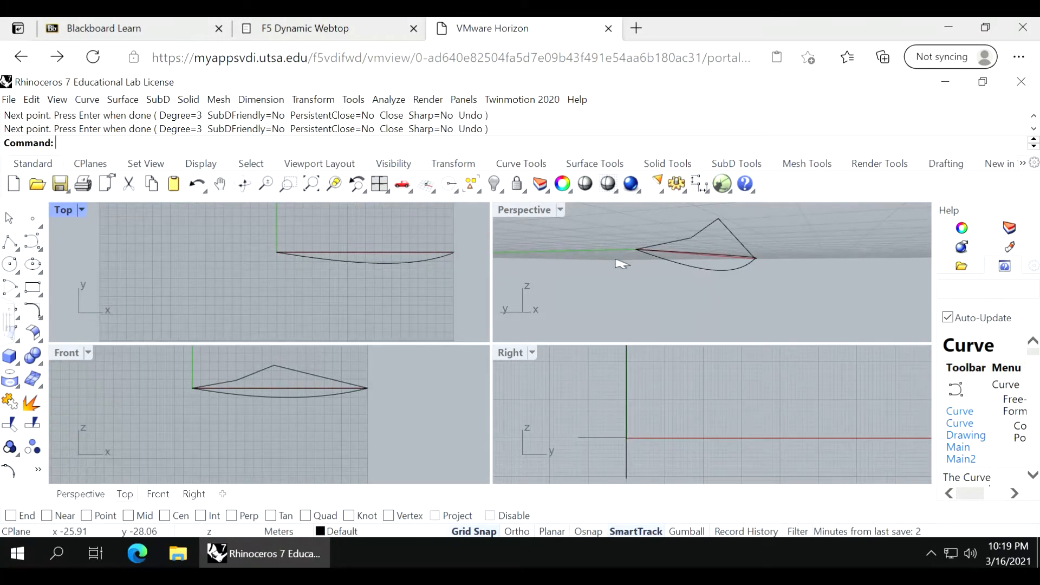
# Examine the lower curve and the upper polyline by selecting them and viewing all three profile curves from several angles in Perspective.
pyautogui.moveTo(623, 262)
pyautogui.mouseDown(button='right')
pyautogui.moveTo(674, 267)
pyautogui.moveTo(622, 251)
pyautogui.moveTo(599, 269)
pyautogui.moveTo(598, 293)
pyautogui.moveTo(650, 271)
pyautogui.moveTo(622, 262)
pyautogui.moveTo(637, 266)
pyautogui.mouseUp(button='right')
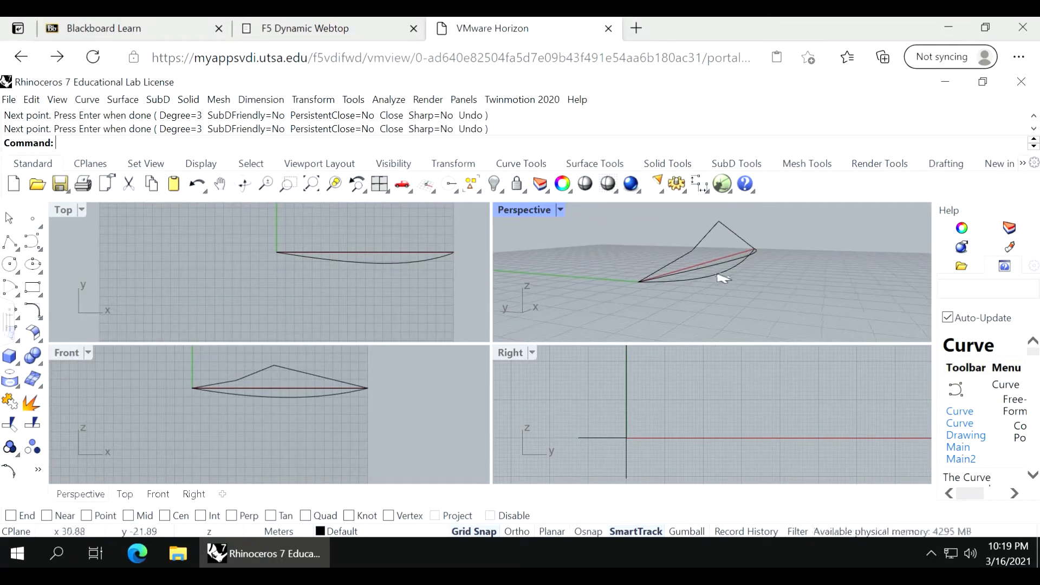
pyautogui.click(722, 271)
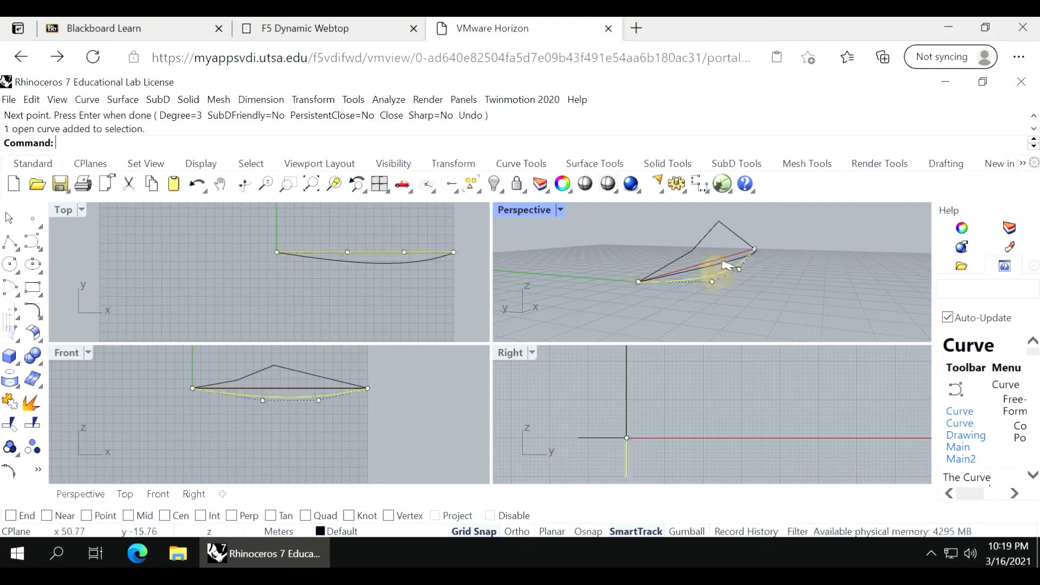
pyautogui.click(740, 236)
pyautogui.click(623, 231)
pyautogui.moveTo(744, 301); pyautogui.dragTo(726, 280, button='right')
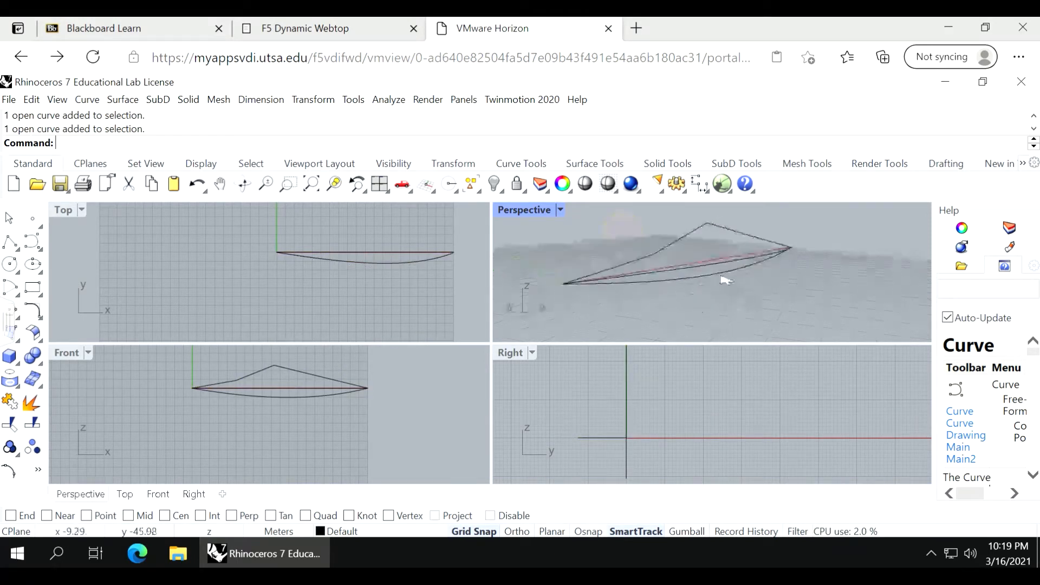
pyautogui.click(733, 230)
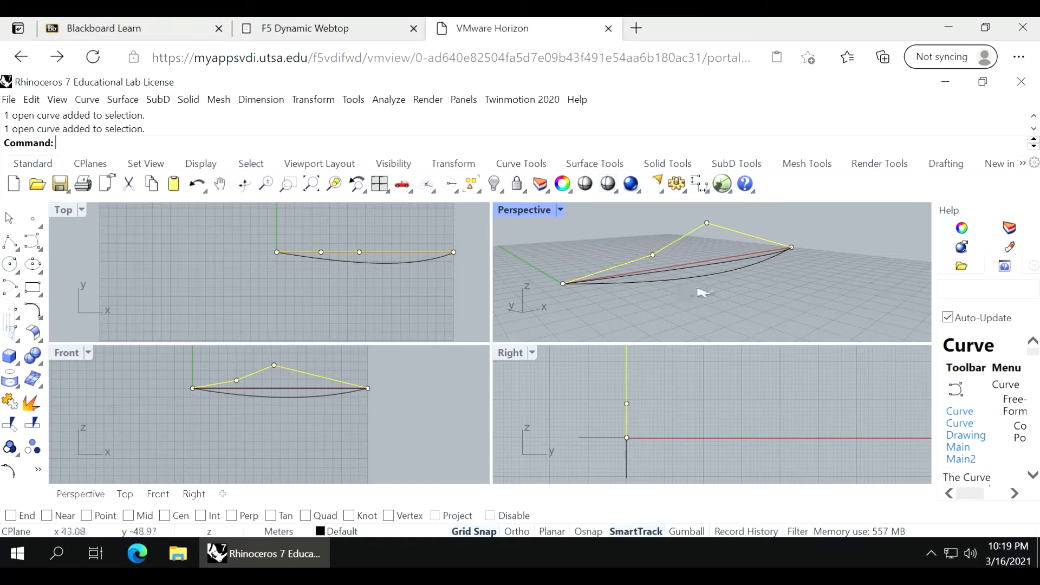
pyautogui.moveTo(696, 297); pyautogui.dragTo(749, 256, button='right')
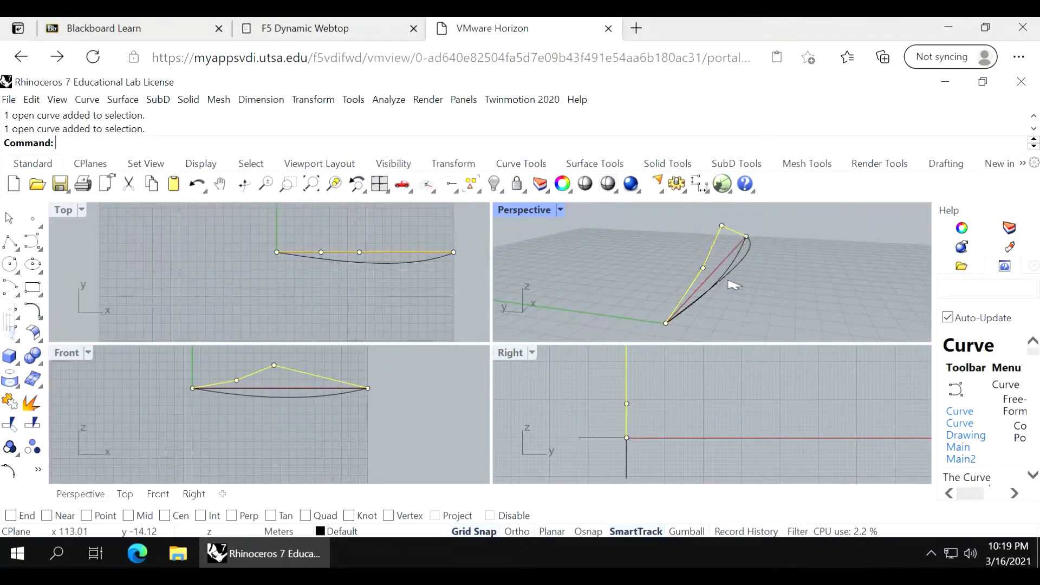
pyautogui.moveTo(662, 287); pyautogui.dragTo(574, 282, button='right')
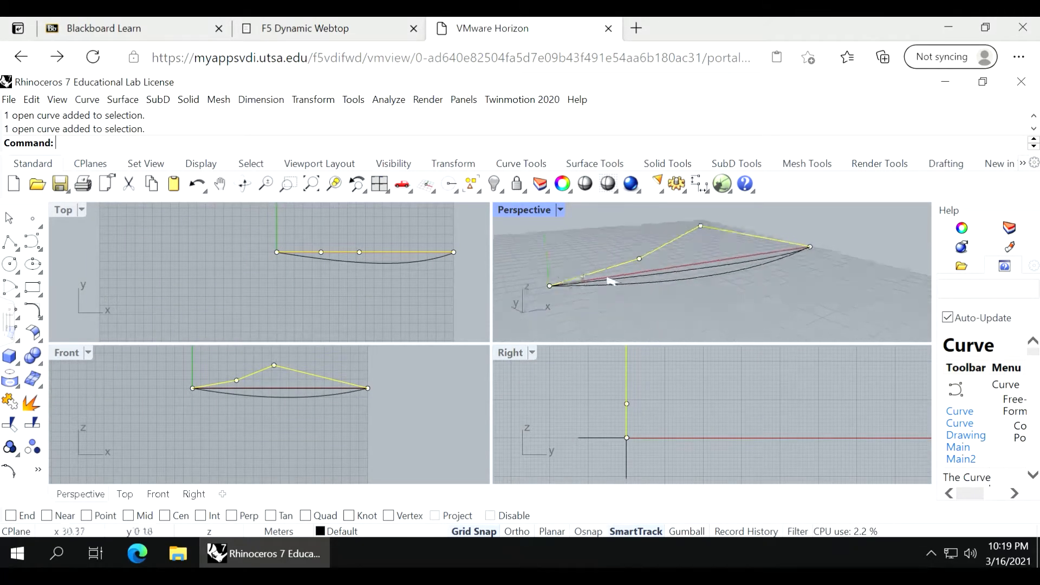
pyautogui.moveTo(597, 232); pyautogui.dragTo(654, 235, button='right')
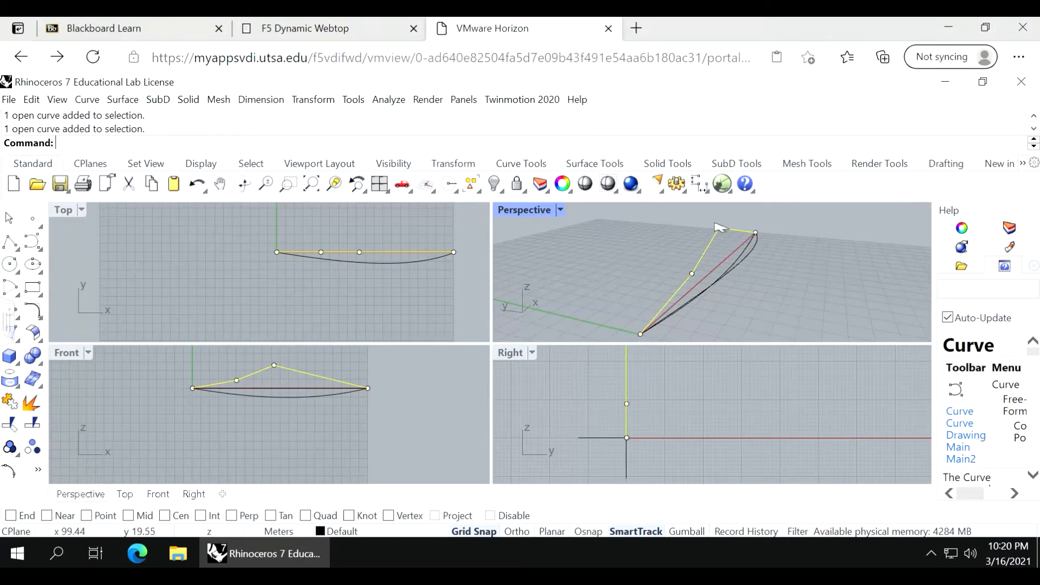
pyautogui.click(750, 296)
pyautogui.moveTo(750, 296)
pyautogui.mouseDown(button='right')
pyautogui.moveTo(783, 260)
pyautogui.moveTo(749, 281)
pyautogui.mouseUp(button='right')
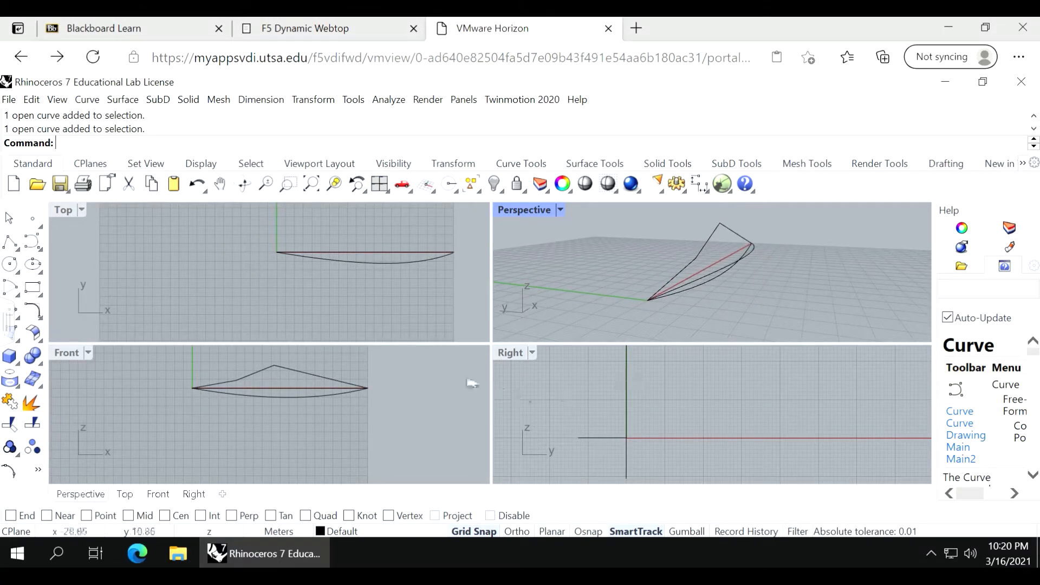
pyautogui.click(19, 247)
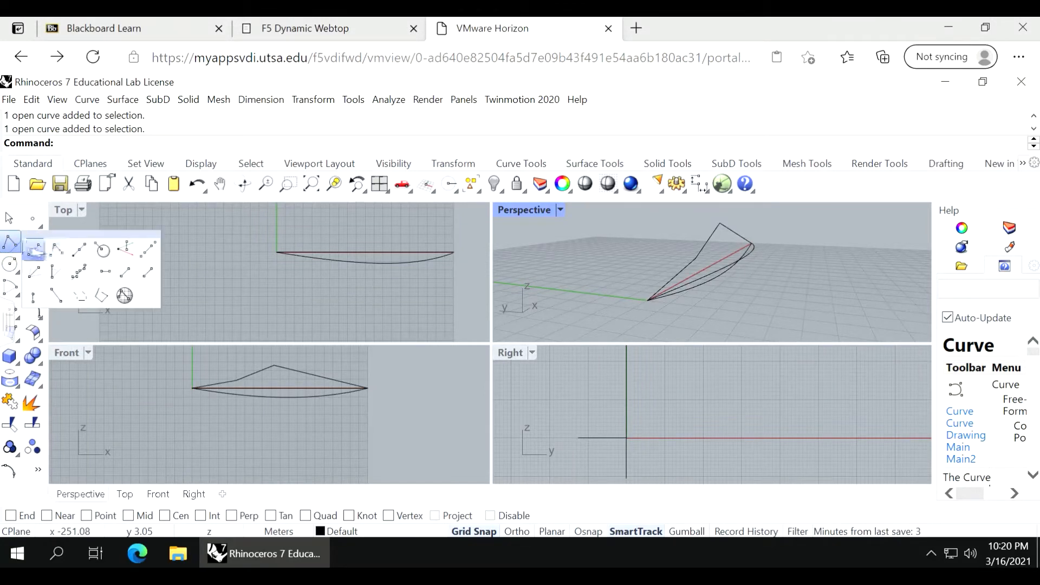
pyautogui.click(36, 251)
pyautogui.scroll(3, 291, 372)
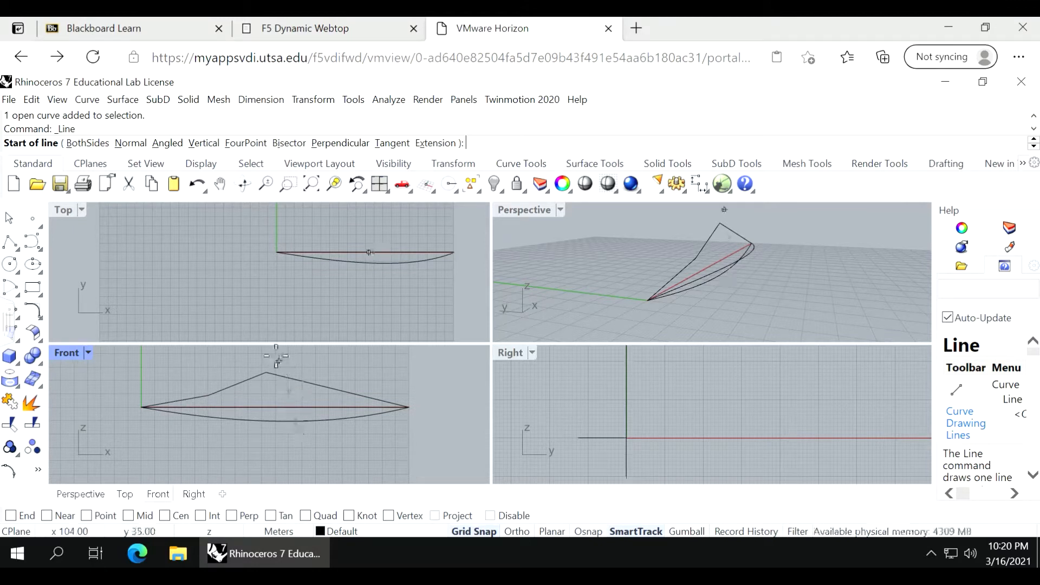
pyautogui.click(274, 353)
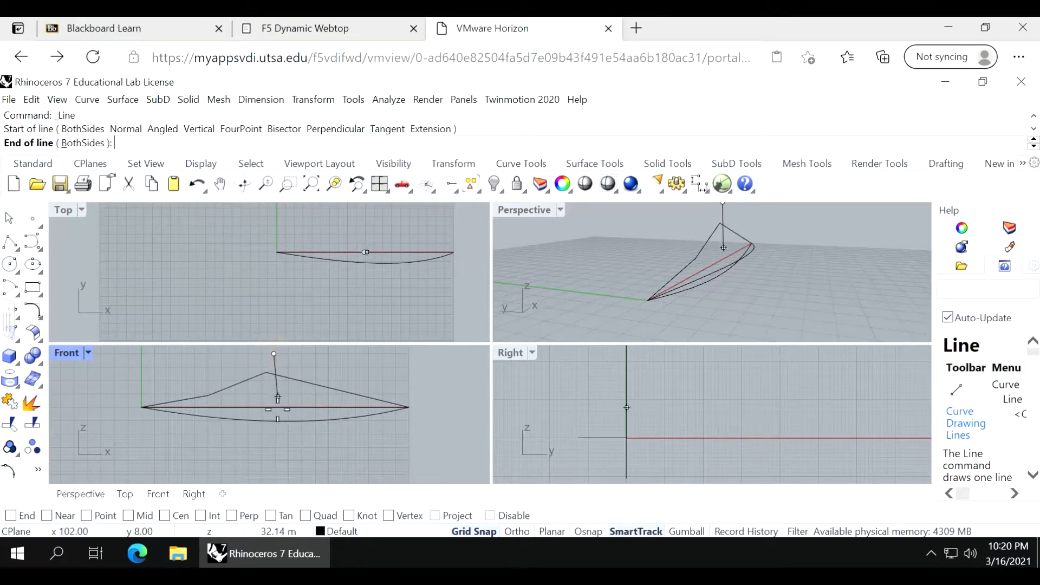
pyautogui.press('Escape')
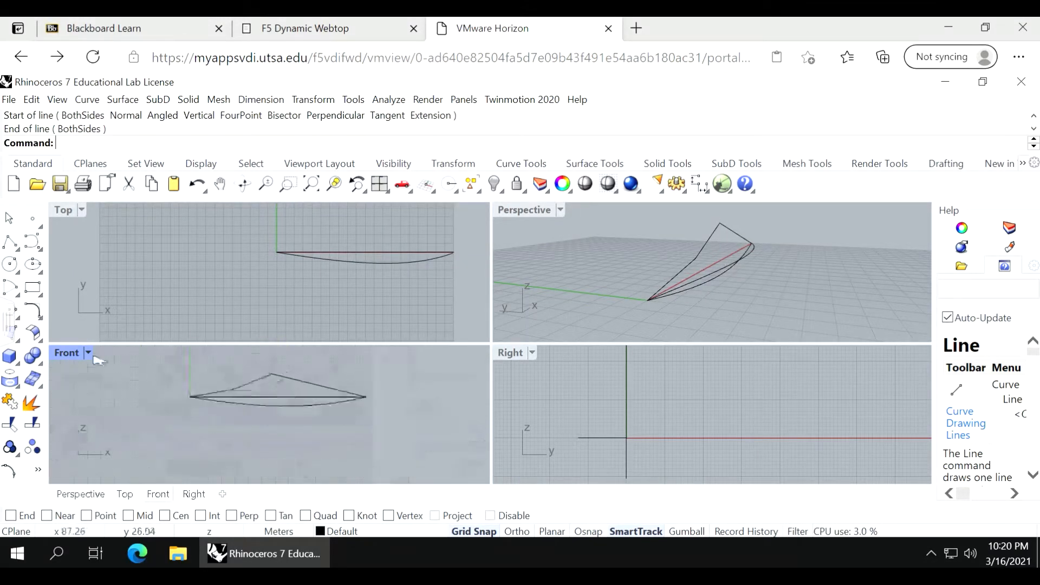
# Draw a vertical Line in the Front viewport at x 110, from about y 29 to y -22, with Ortho on.
pyautogui.doubleClick(66, 352)
pyautogui.rightClick(379, 255)
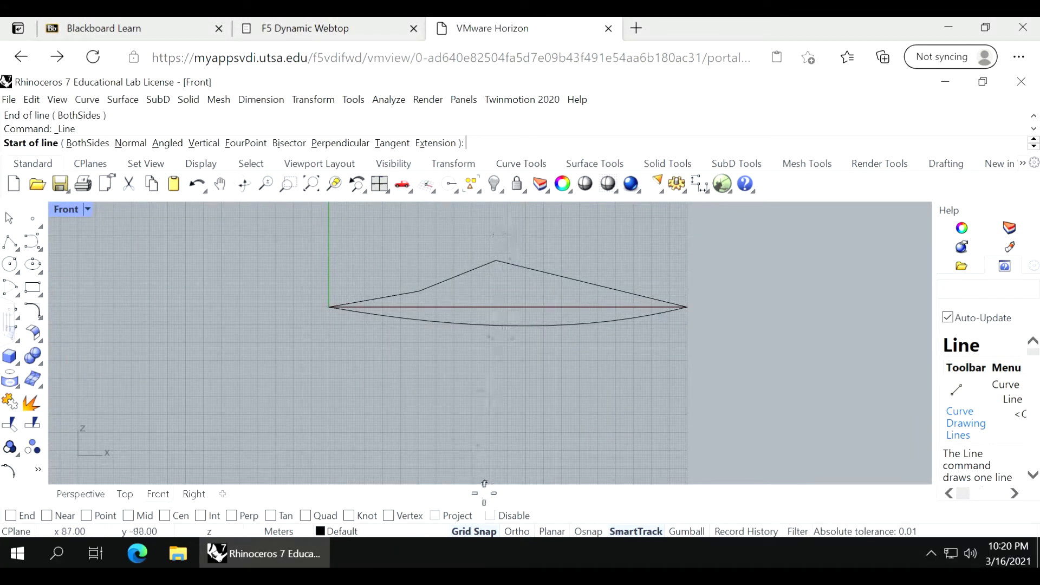
pyautogui.click(480, 532)
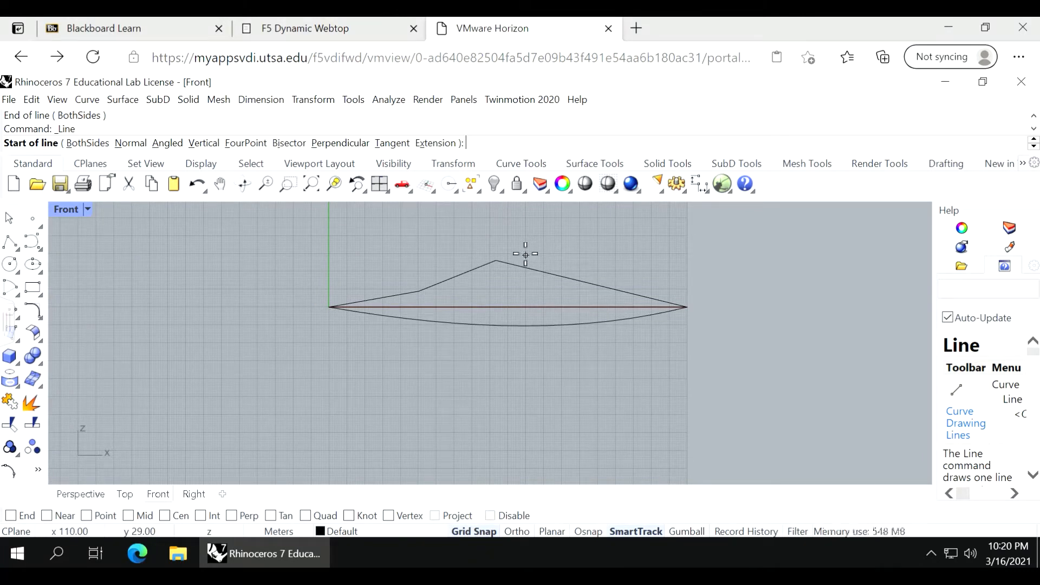
pyautogui.click(525, 255)
pyautogui.press('F8')
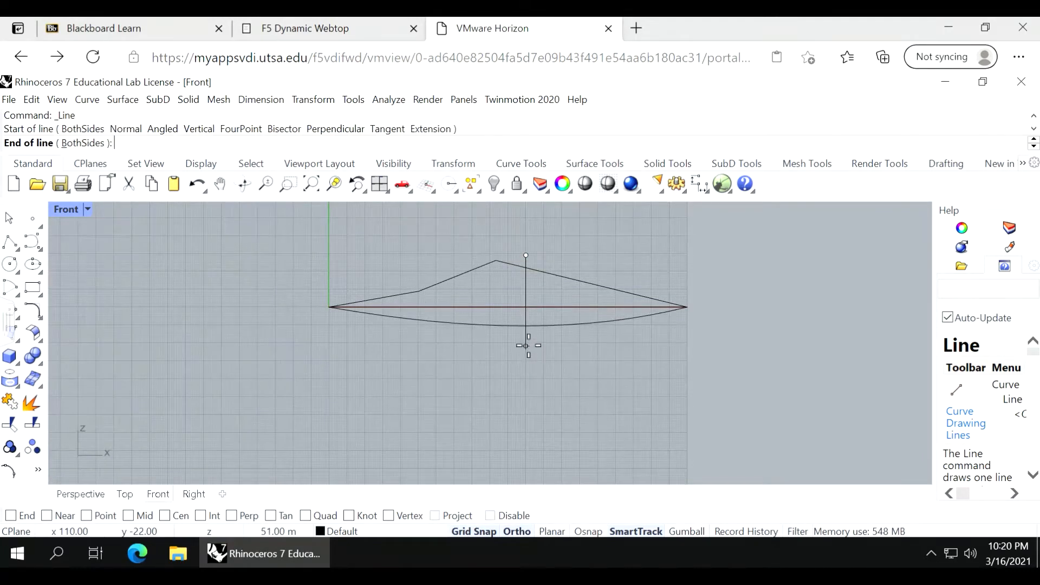
pyautogui.keyDown('shift'); pyautogui.click(526, 346); pyautogui.keyUp('shift')
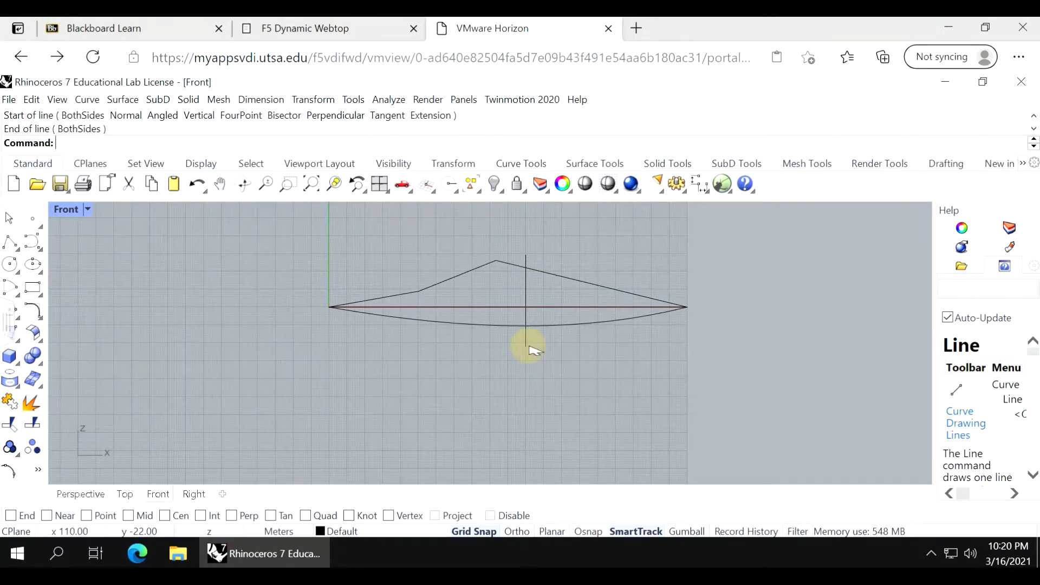
pyautogui.doubleClick(79, 210)
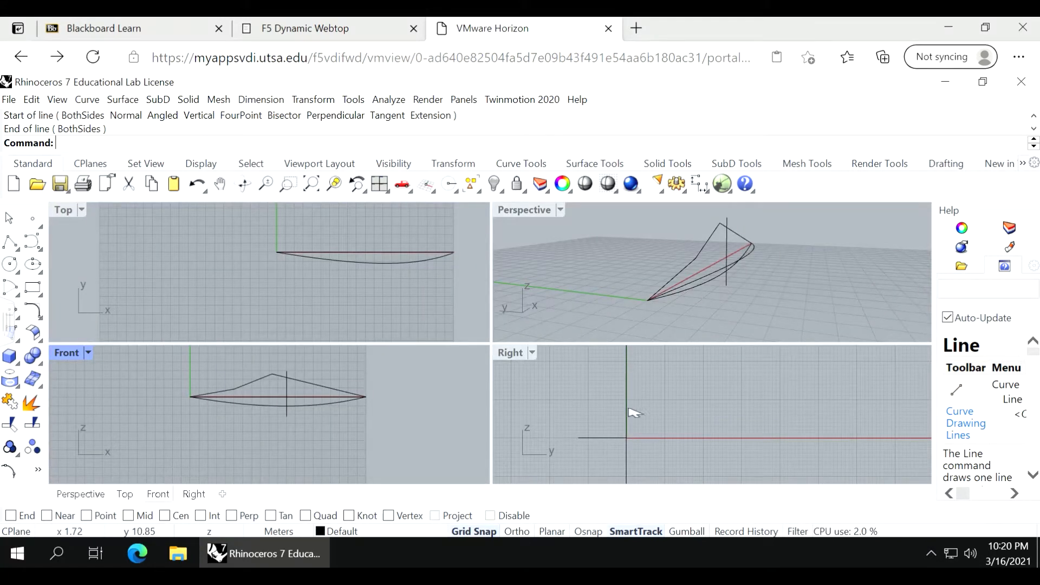
pyautogui.scroll(-8, 653, 418)
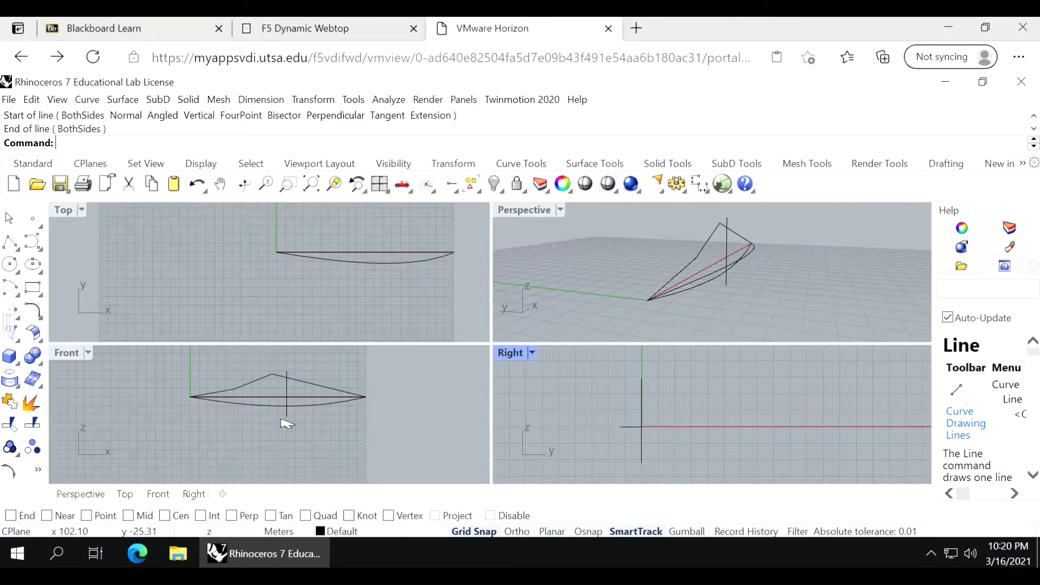
pyautogui.scroll(2, 284, 402)
pyautogui.click(290, 397)
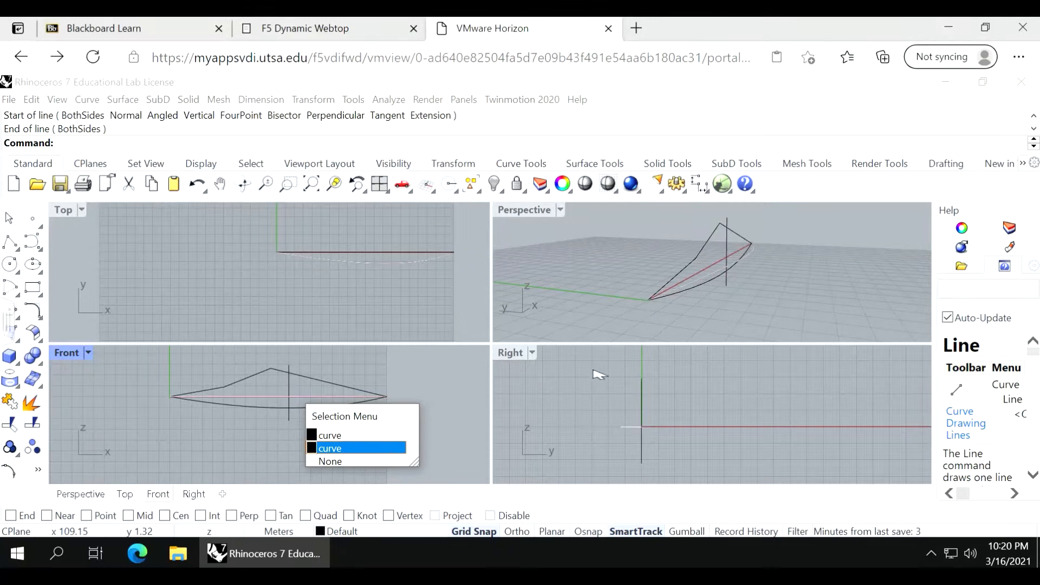
pyautogui.click(396, 287)
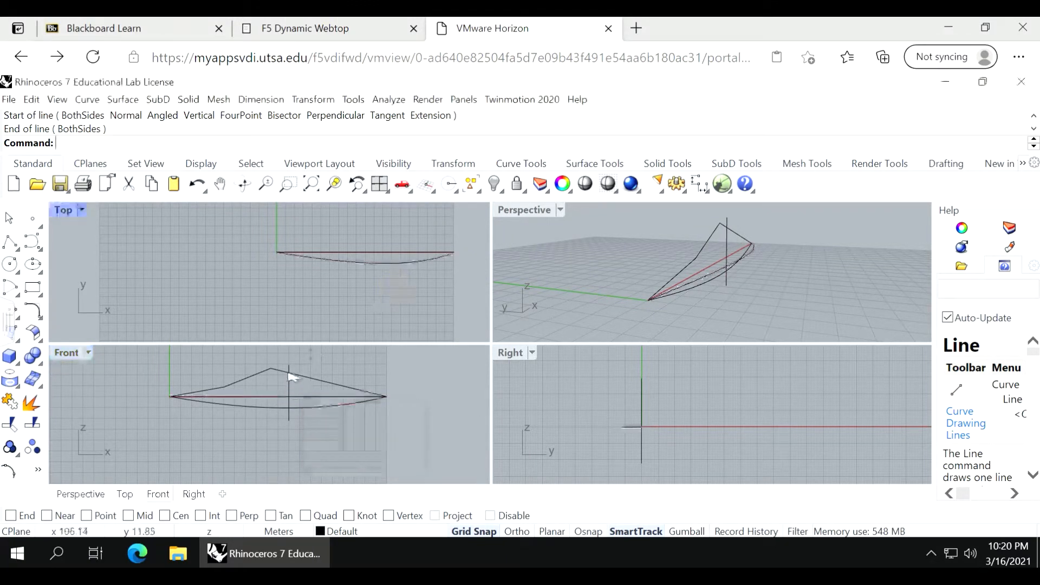
# Place point objects where the vertical line crosses the upper polyline and the lower curve, using the Int object snap.
pyautogui.scroll(2, 292, 374)
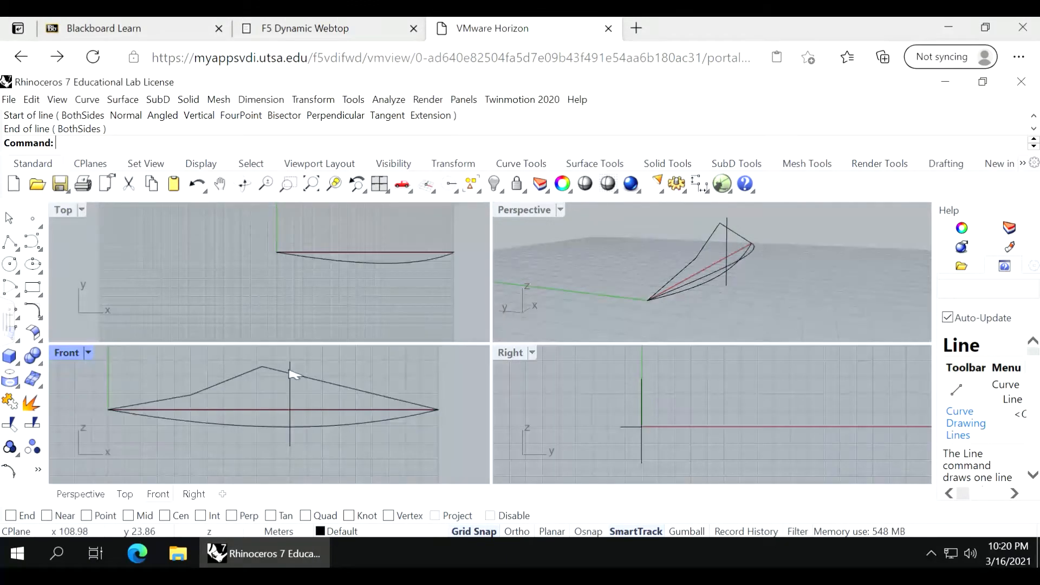
pyautogui.click(34, 219)
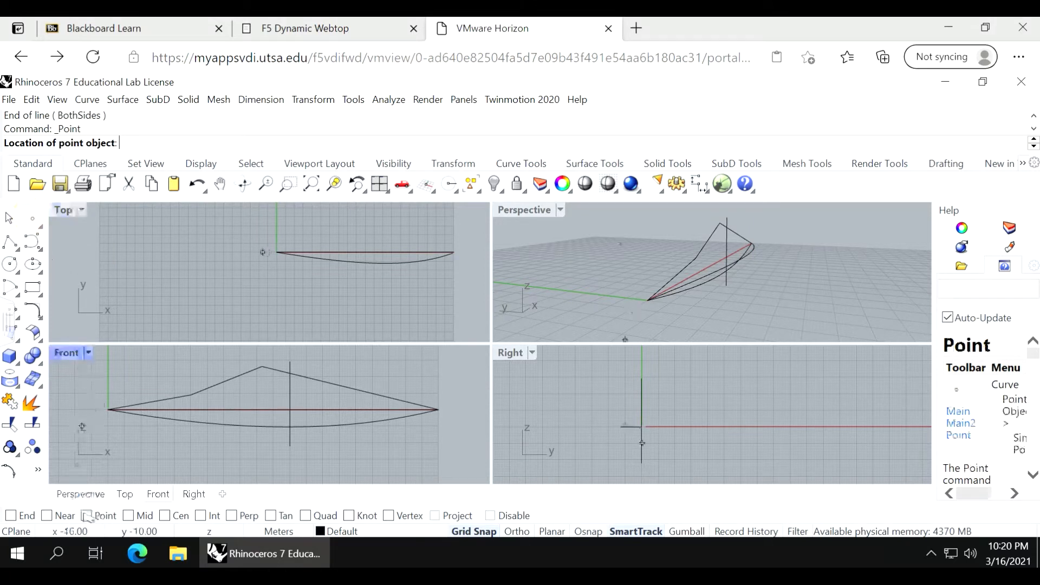
pyautogui.click(201, 515)
pyautogui.click(291, 373)
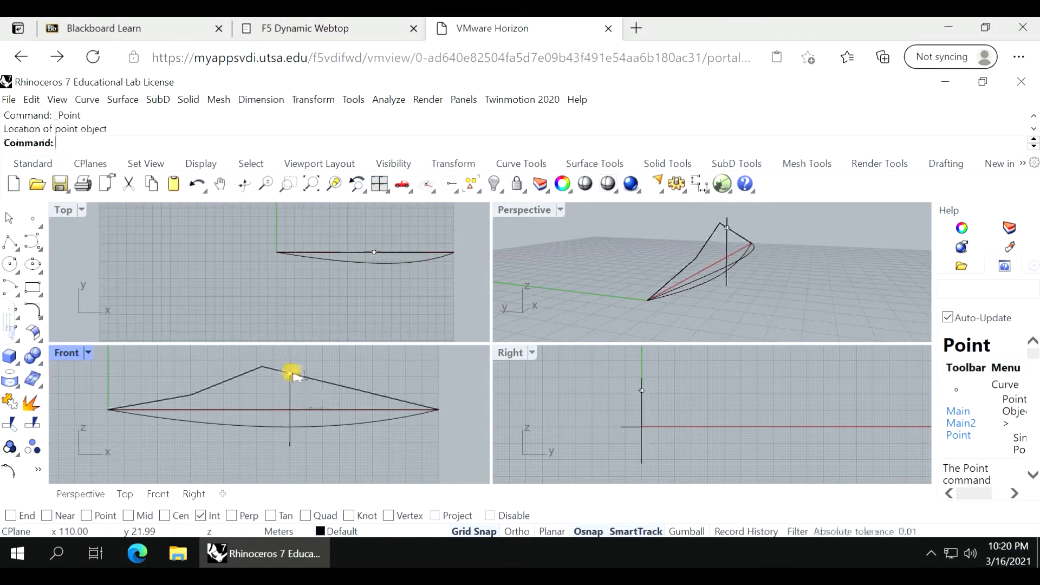
pyautogui.rightClick(303, 450)
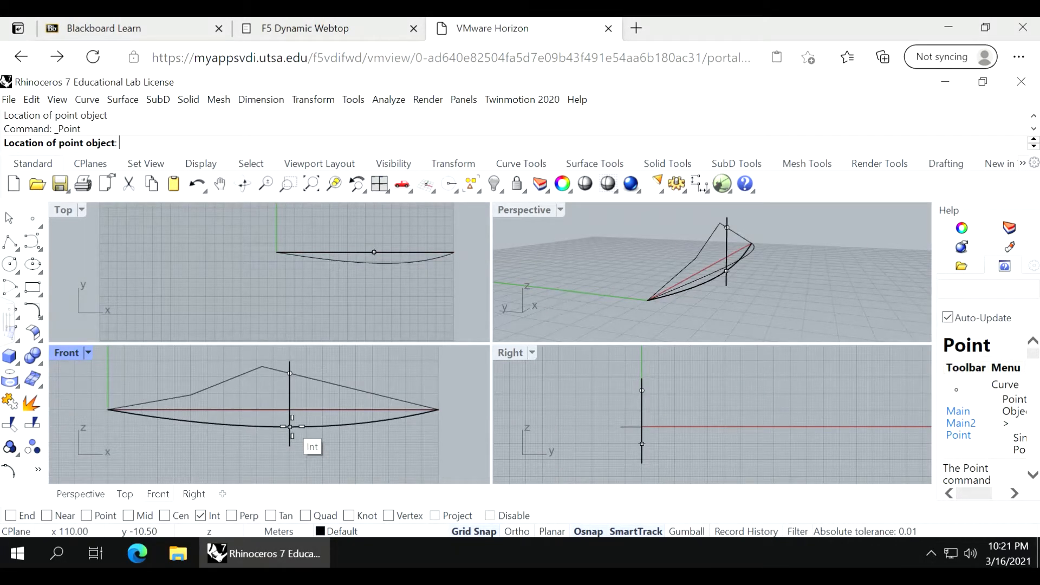
pyautogui.click(290, 427)
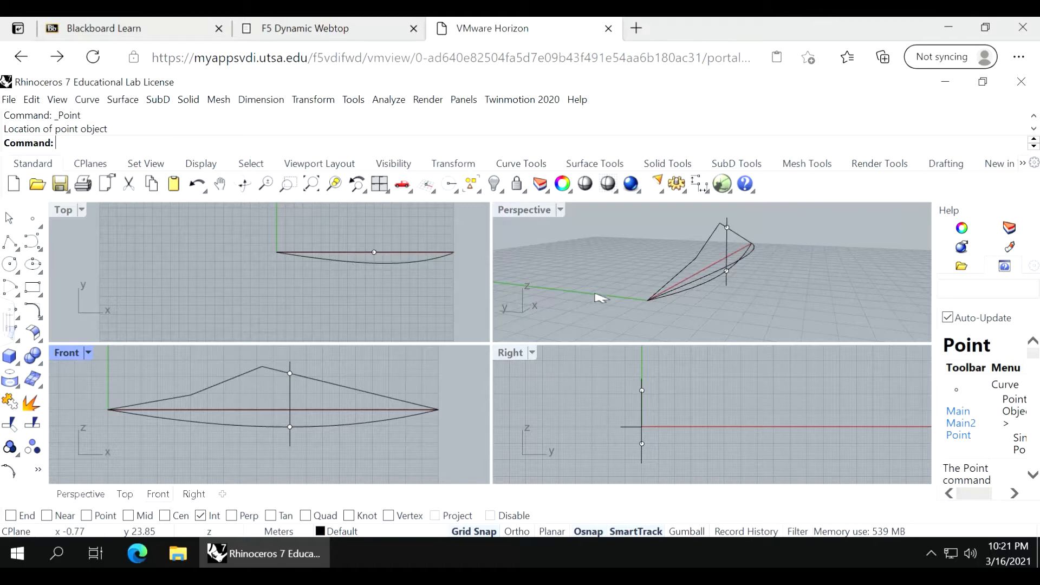
# Try to draw a Line in the Top viewport direction from the side curve's apparent intersection with the vertical line at x 110.
pyautogui.moveTo(598, 297); pyautogui.dragTo(632, 287, button='right')
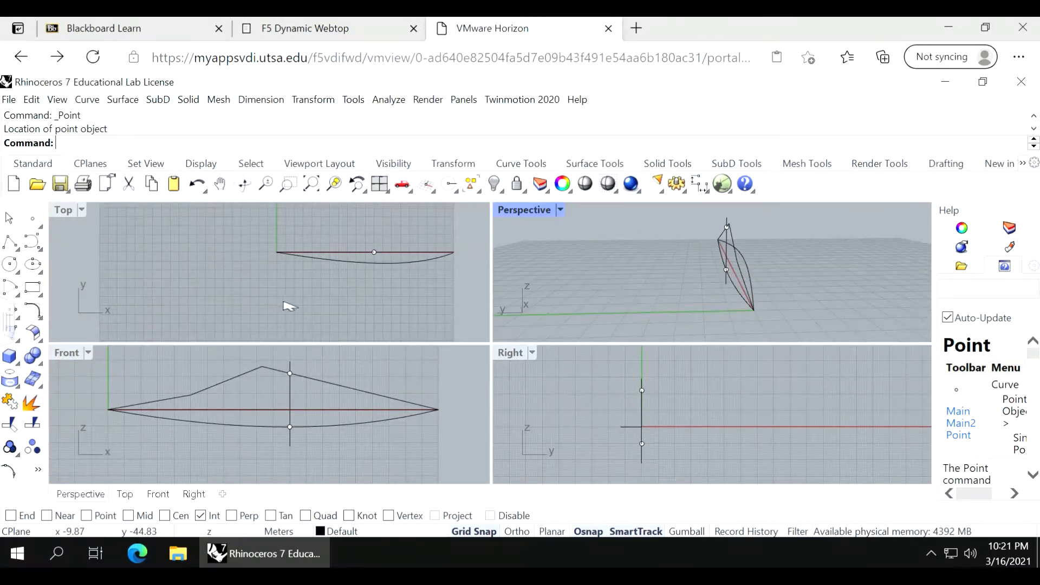
pyautogui.click(20, 250)
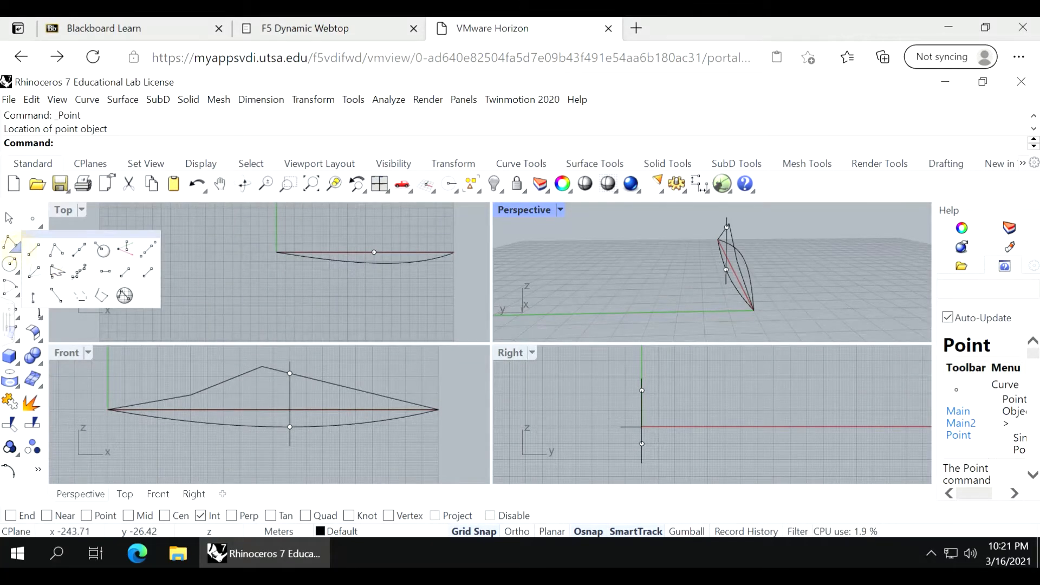
pyautogui.click(53, 251)
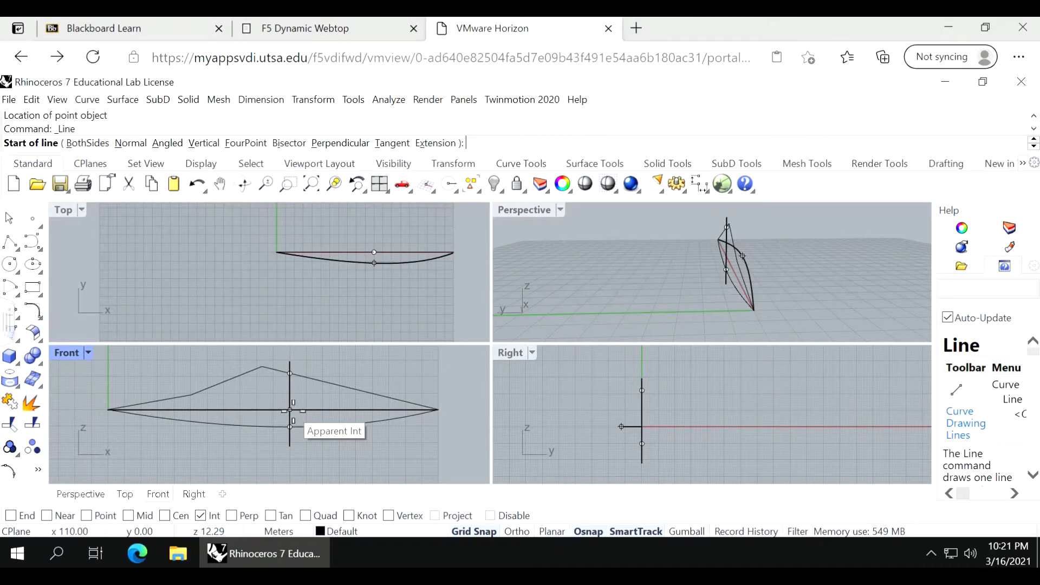
pyautogui.click(289, 410)
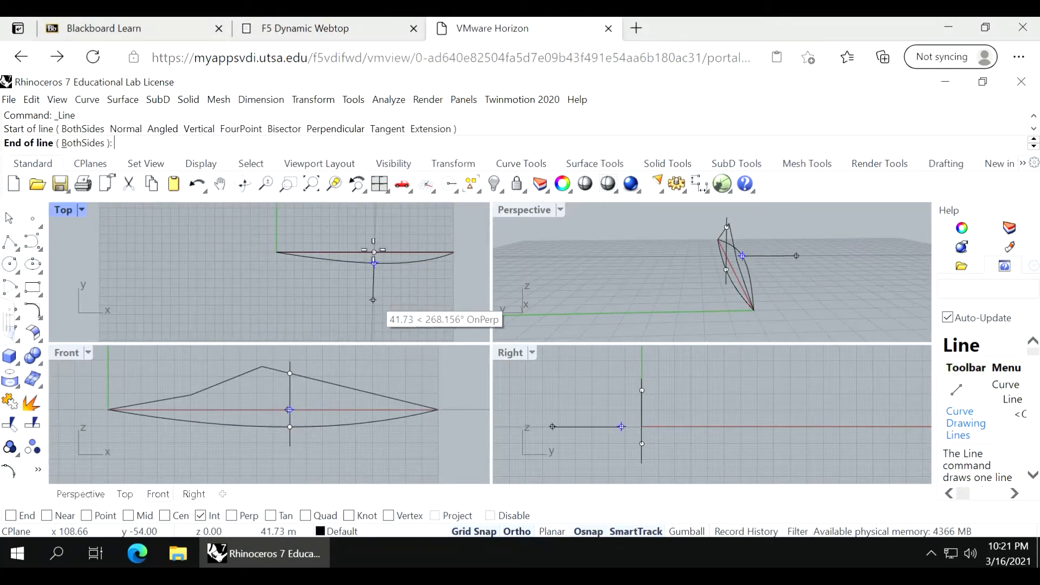
pyautogui.click(386, 233)
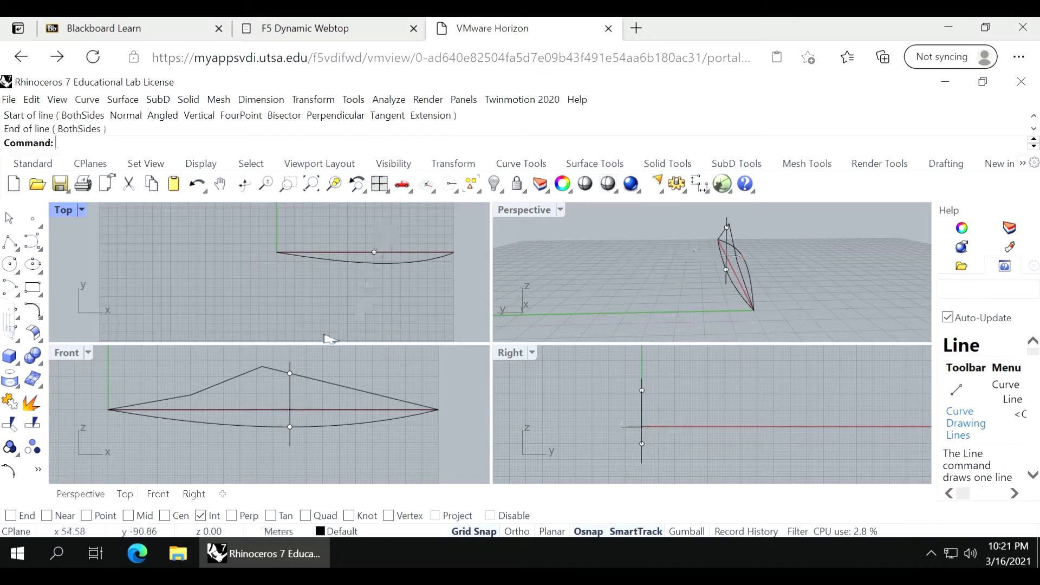
# Try to draw a straight horizontal Polyline in the Right viewport from 10 to -22 across the vertical line.
pyautogui.moveTo(683, 285); pyautogui.dragTo(478, 295, button='right')
pyautogui.click(740, 279)
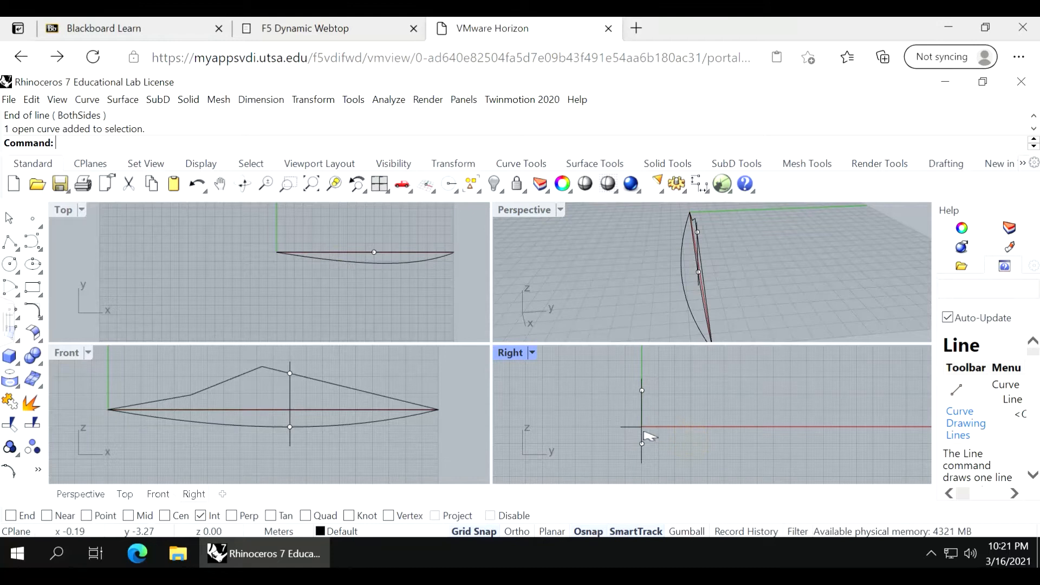
pyautogui.scroll(3, 644, 434)
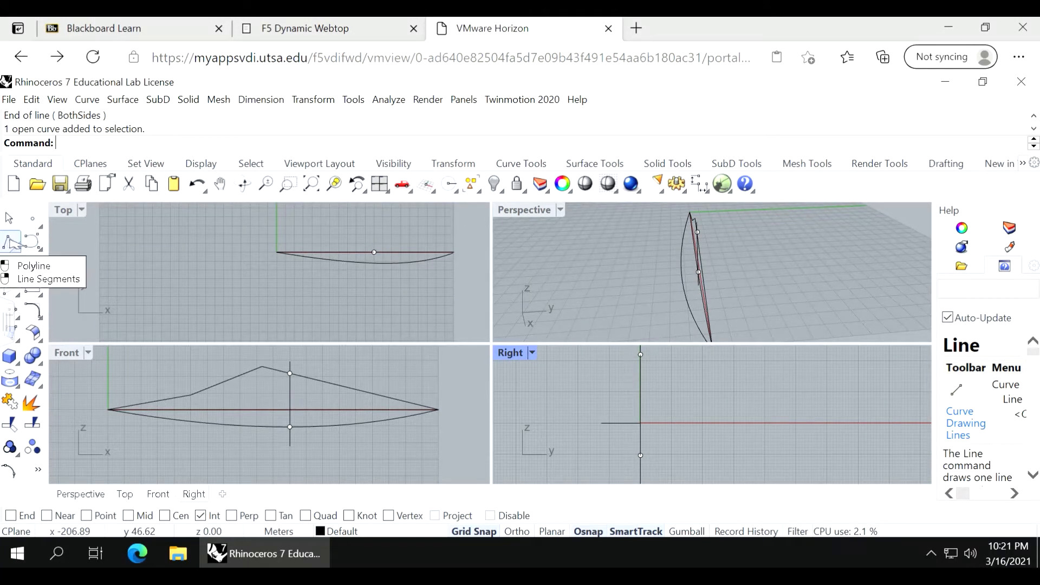
pyautogui.click(10, 242)
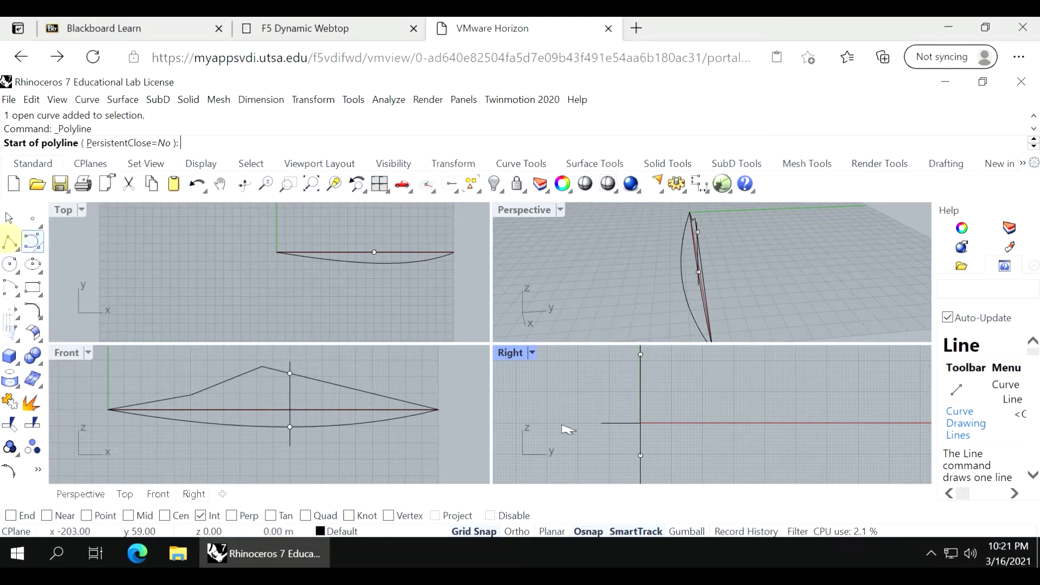
pyautogui.click(670, 422)
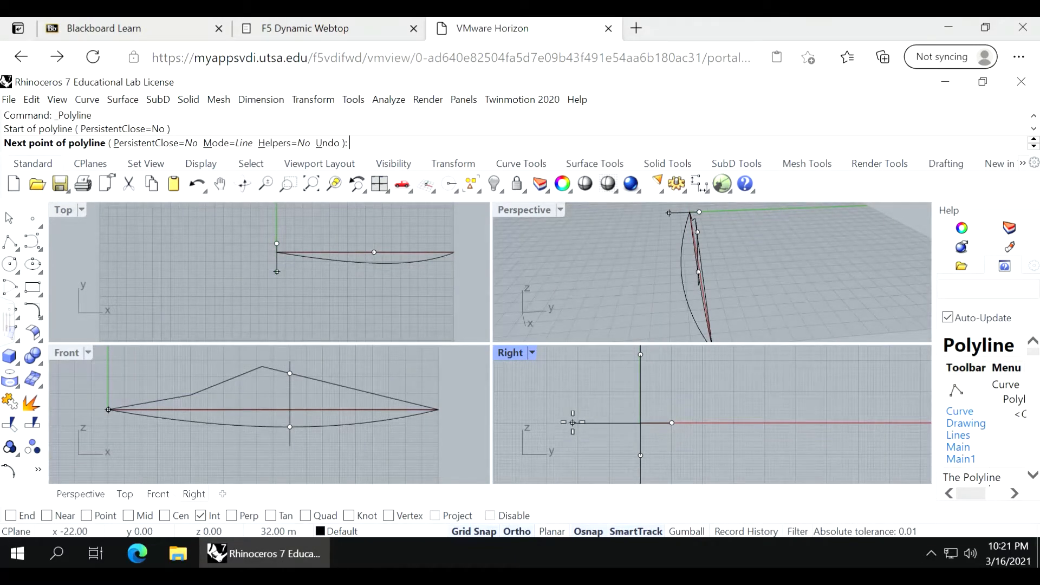
pyautogui.click(572, 422)
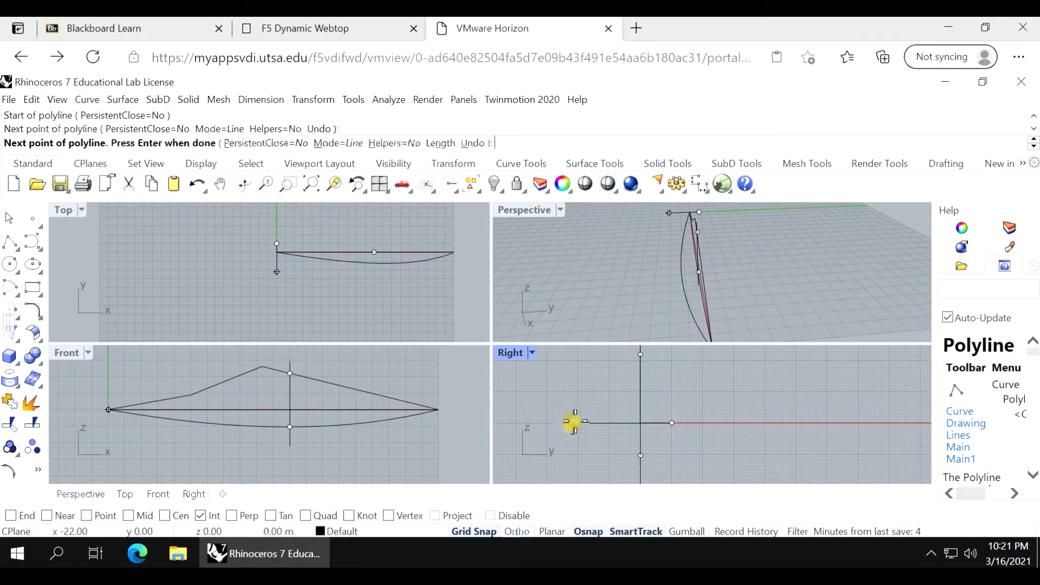
pyautogui.rightClick(640, 274)
# Draw a straight Polyline across the side curve in the Top viewport at x 110, from y -20 to y 15.
pyautogui.moveTo(664, 290); pyautogui.dragTo(794, 287, button='right')
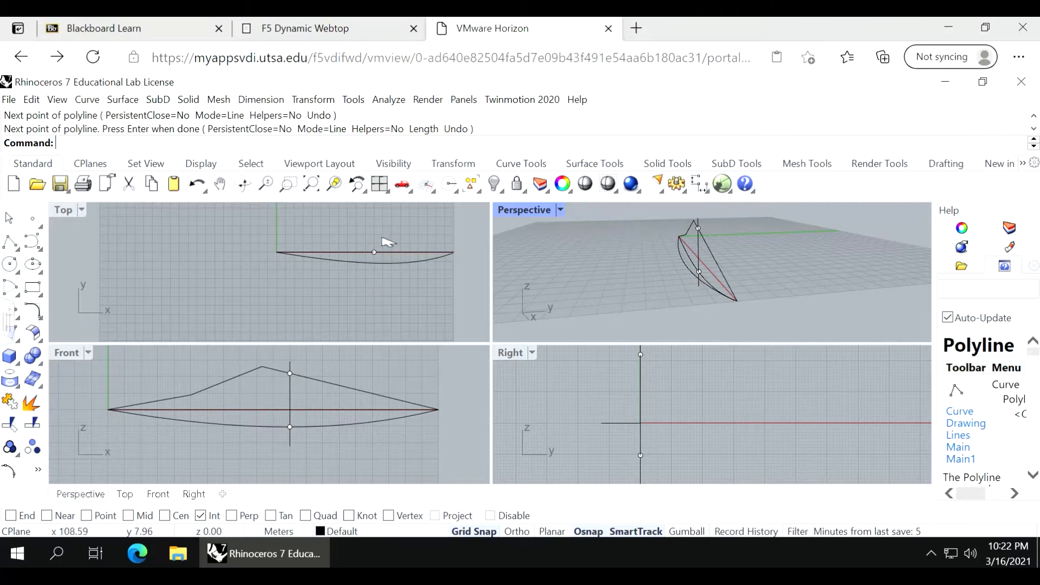
pyautogui.scroll(4, 389, 239)
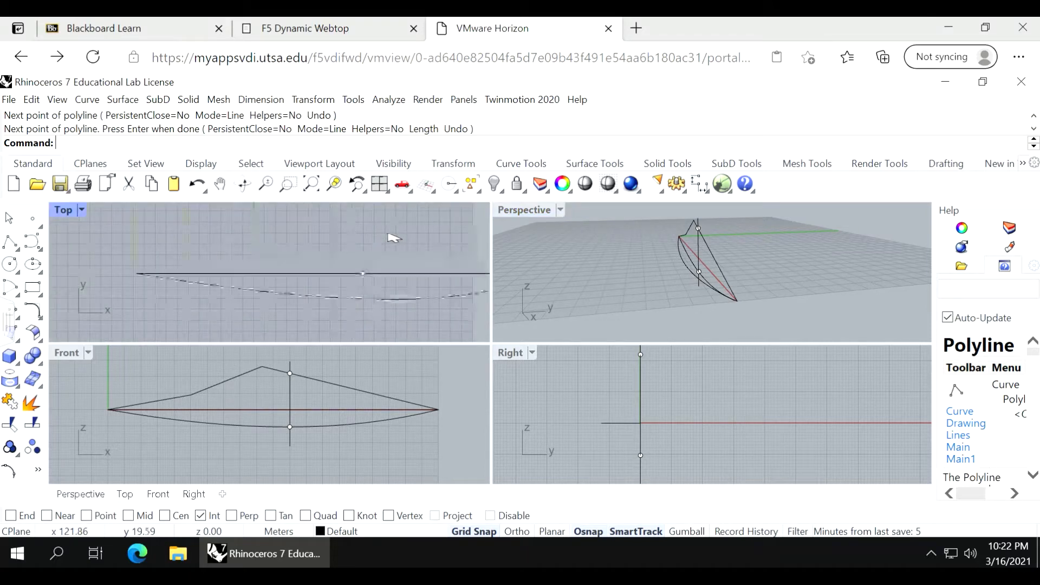
pyautogui.click(10, 242)
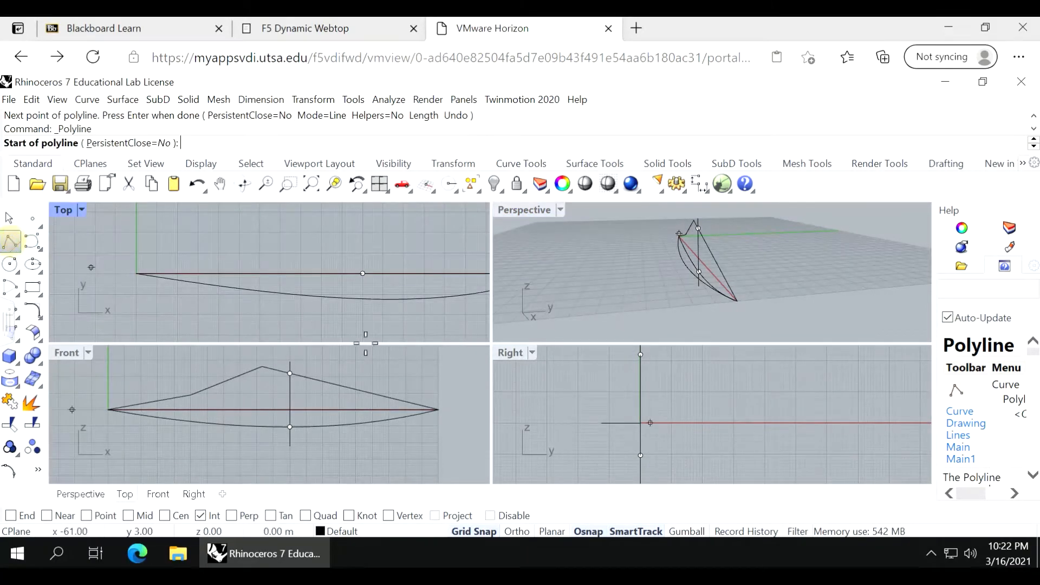
pyautogui.click(363, 314)
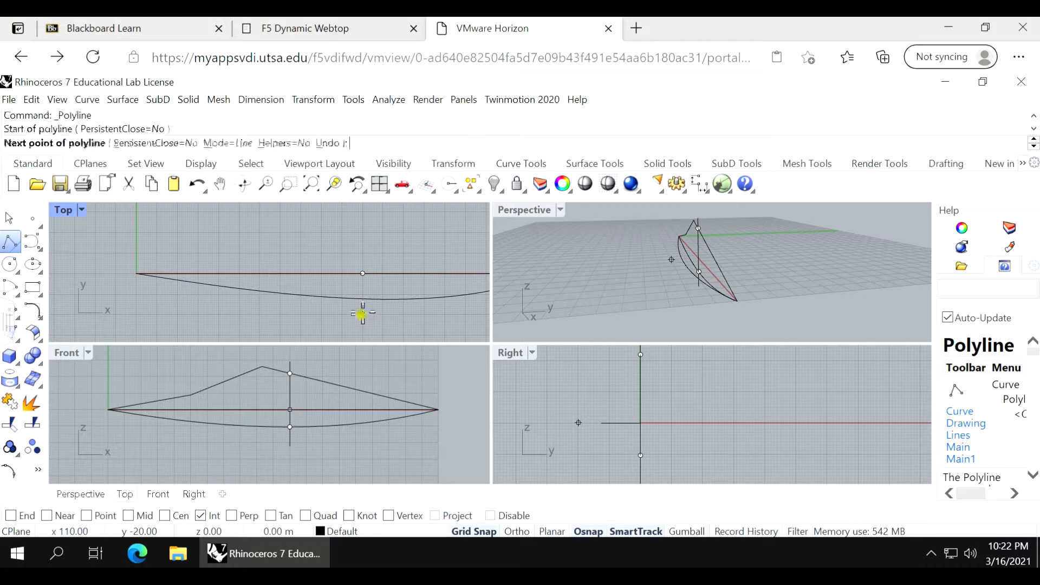
pyautogui.click(363, 243)
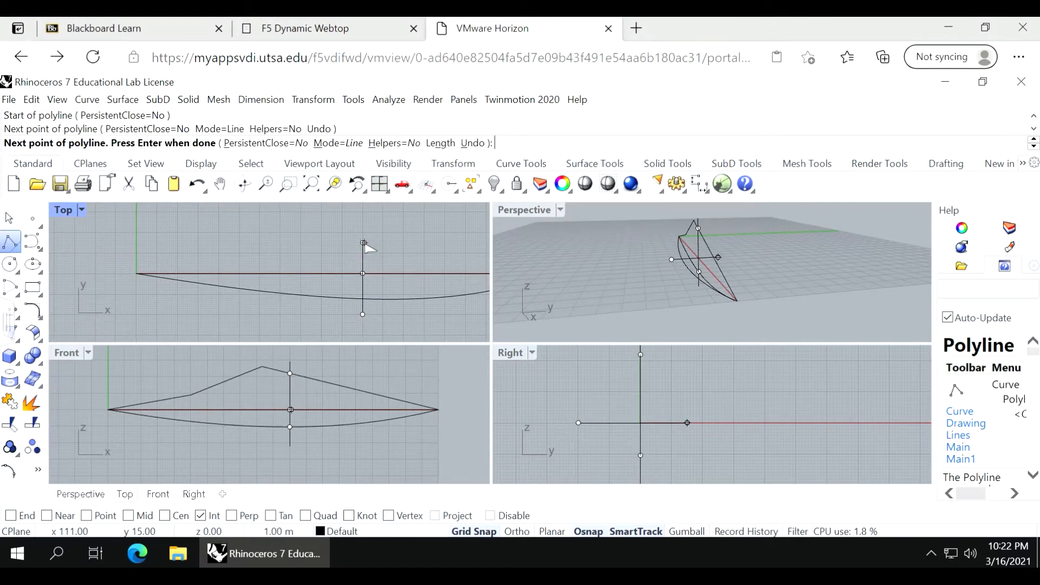
pyautogui.press('Return')
# Place a point object in Perspective where the new crossing polyline intersects the side curve.
pyautogui.scroll(6, 667, 270)
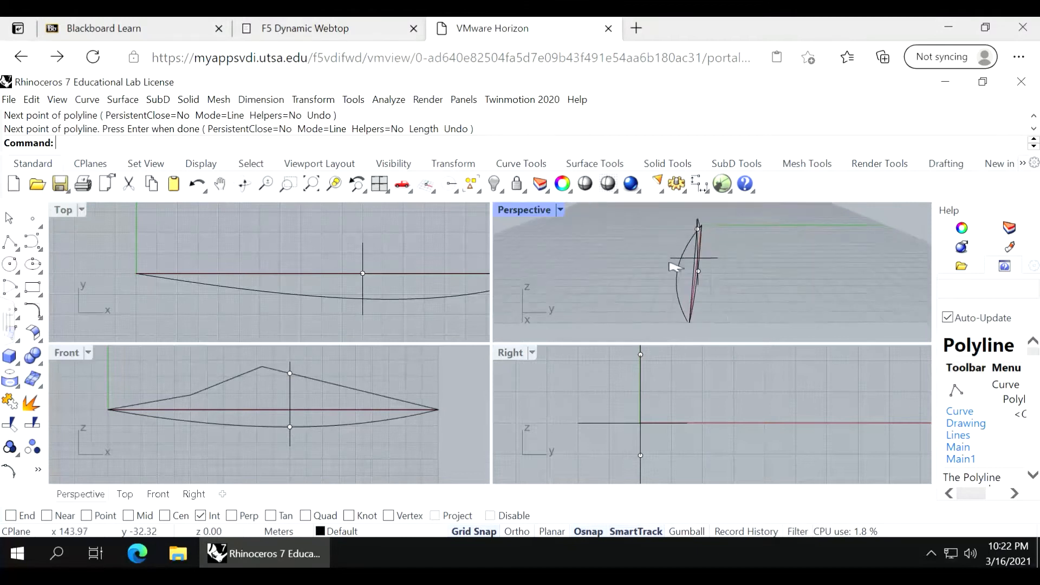
pyautogui.moveTo(605, 318); pyautogui.dragTo(625, 312, button='right')
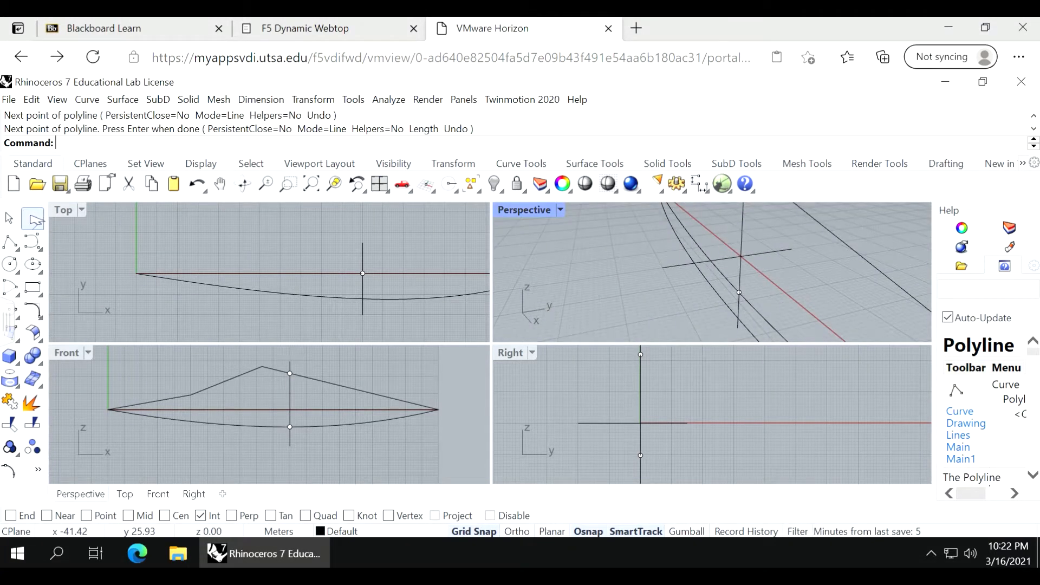
pyautogui.click(32, 218)
pyautogui.click(695, 263)
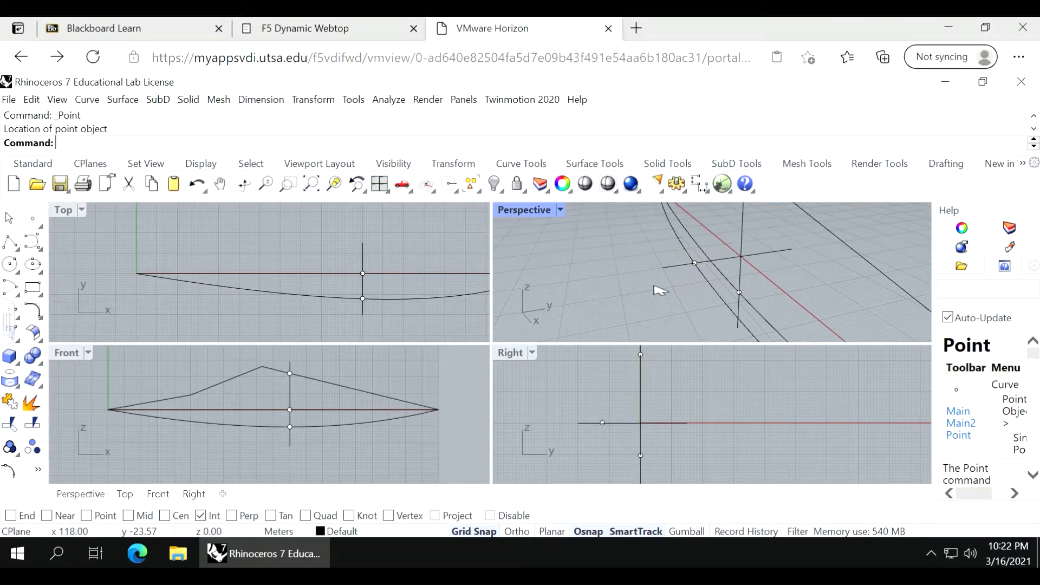
# Show the layer list and rename Layer 01 as Points.
pyautogui.scroll(-1, 547, 239)
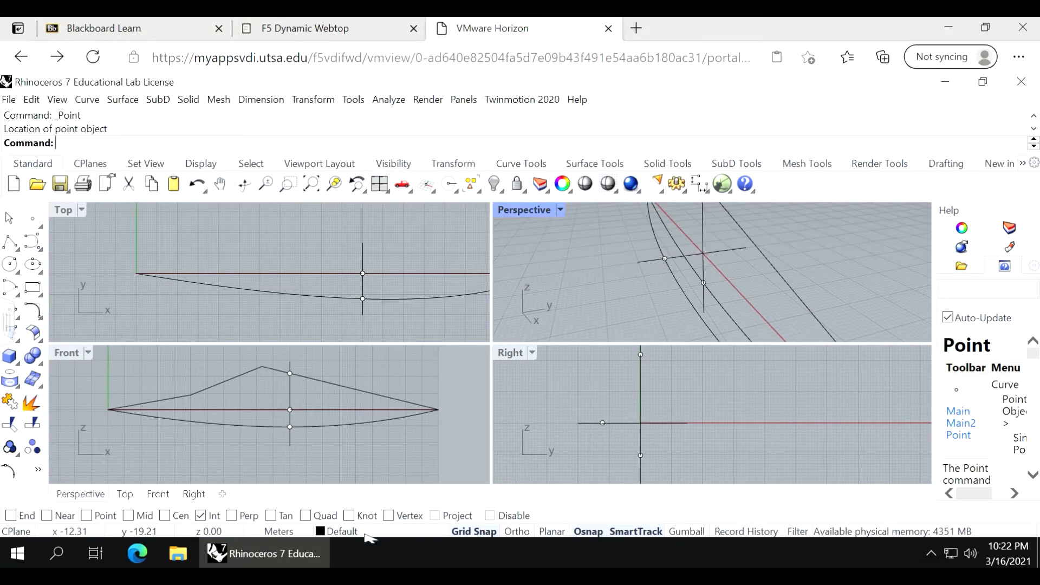
pyautogui.click(963, 228)
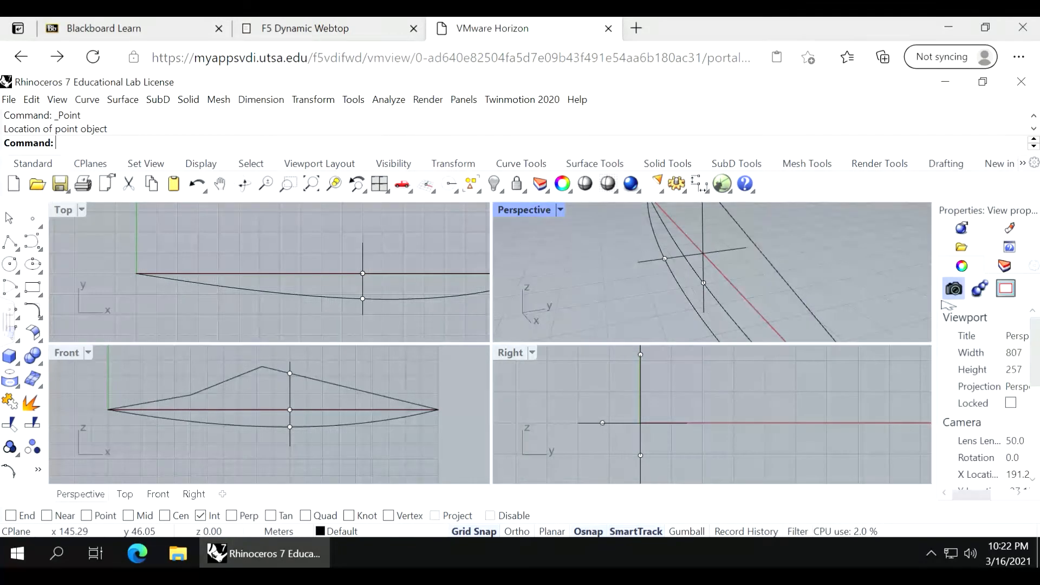
pyautogui.click(1008, 268)
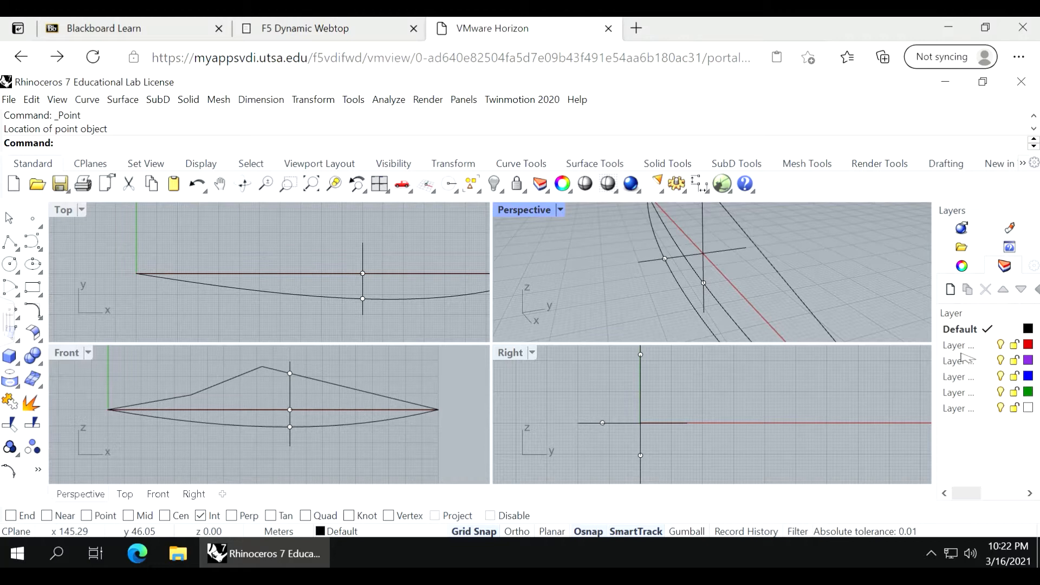
pyautogui.click(965, 346)
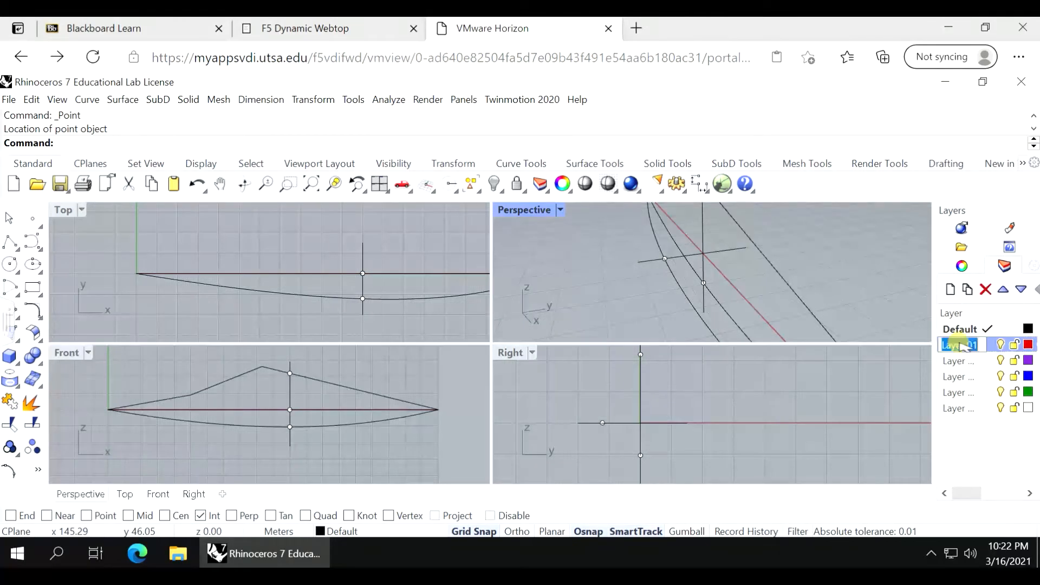
pyautogui.click(962, 345)
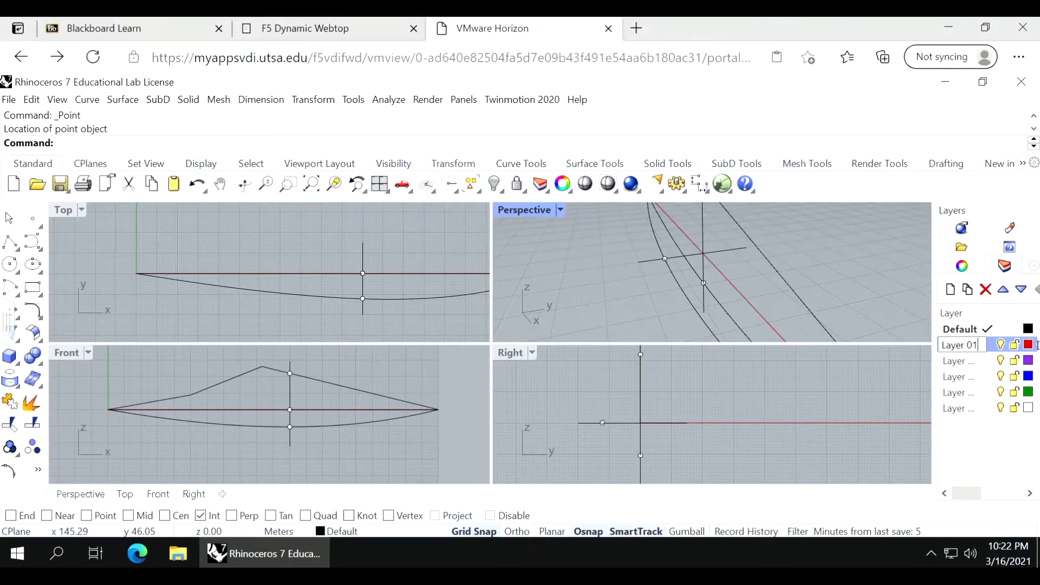
pyautogui.moveTo(969, 345); pyautogui.dragTo(942, 345)
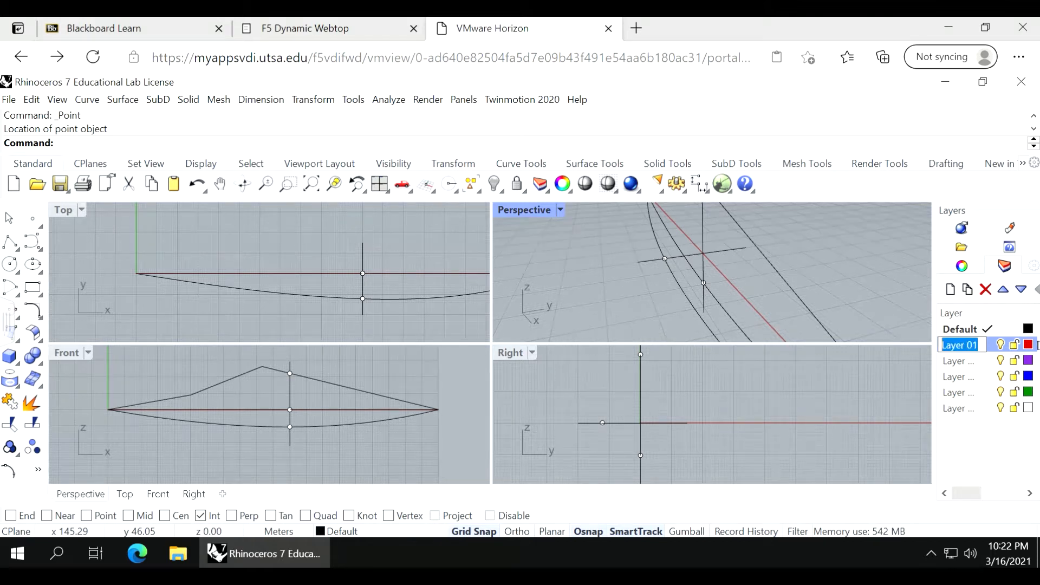
pyautogui.write('Points')
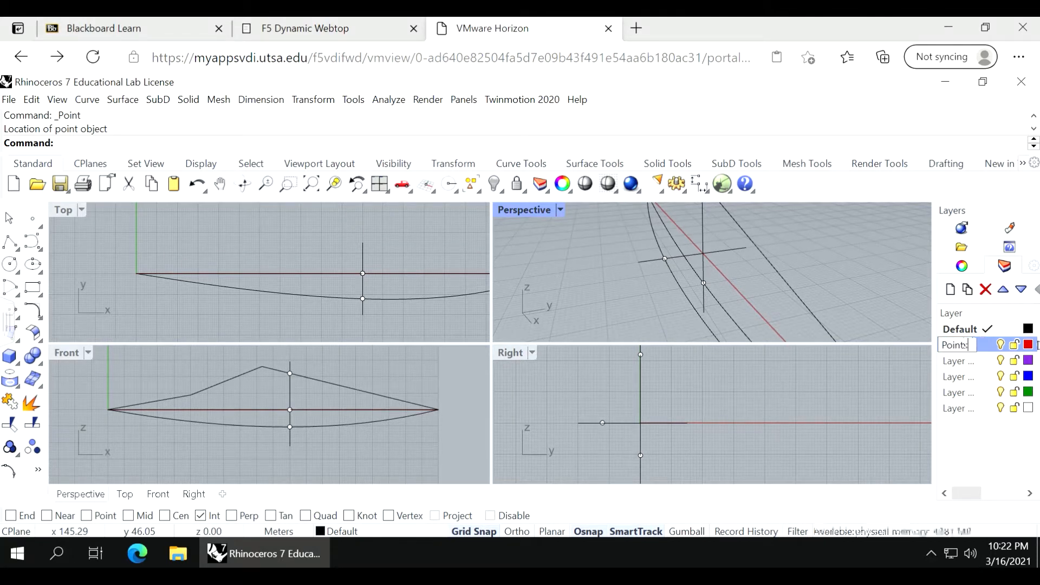
pyautogui.press('Return')
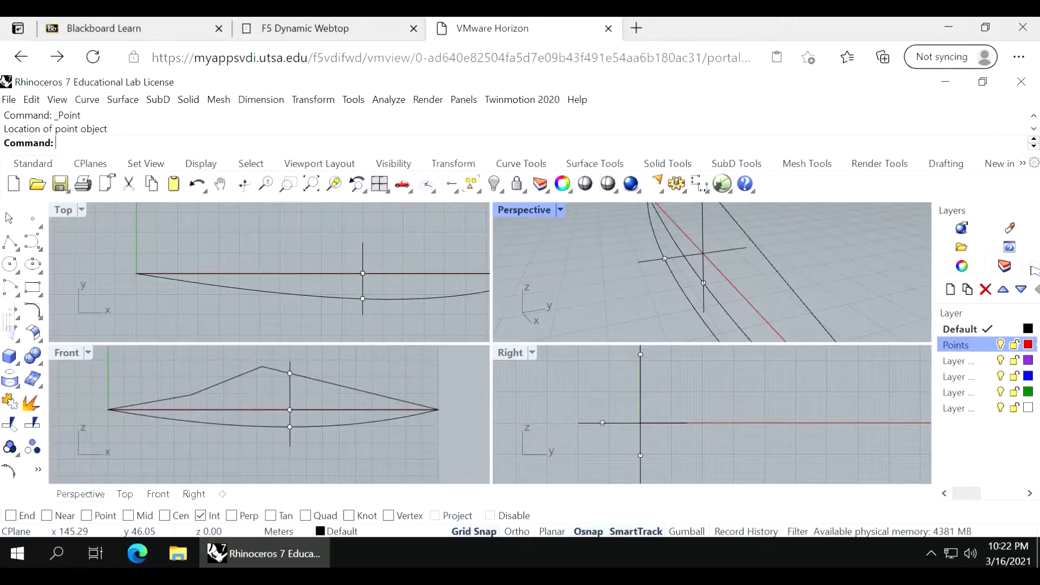
# Rename Layer 02 as RefCrvs.
pyautogui.click(958, 361)
pyautogui.click(957, 361)
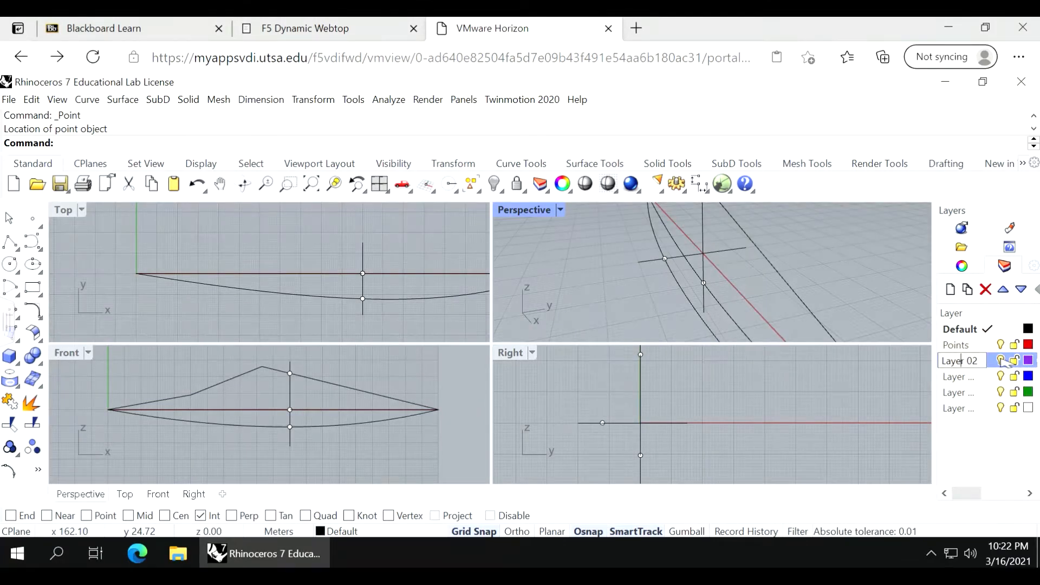
pyautogui.hotkey('ctrl', 'a')
pyautogui.write('Re')
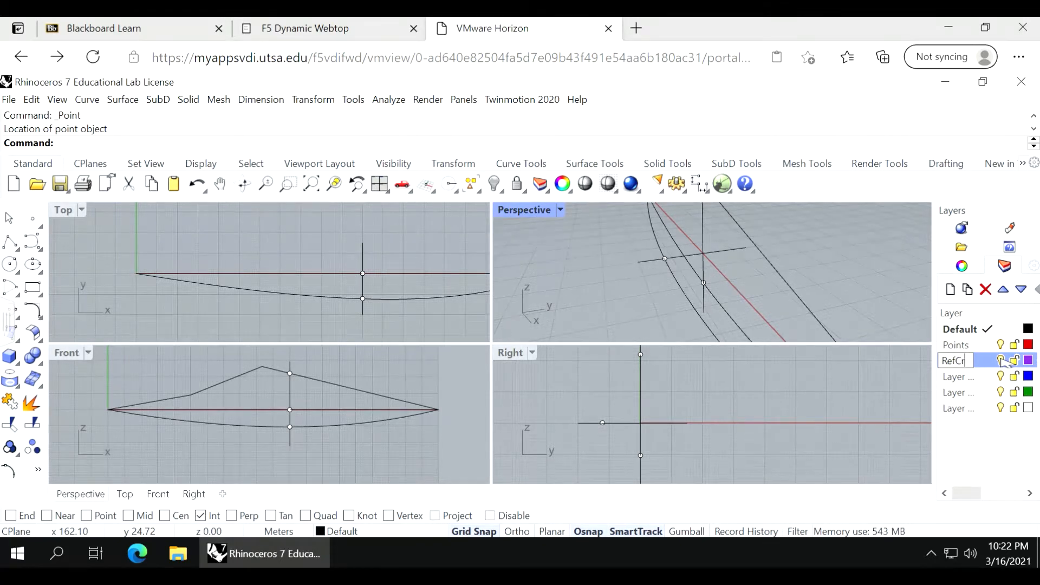
pyautogui.write('fCrvs')
pyautogui.press('Return')
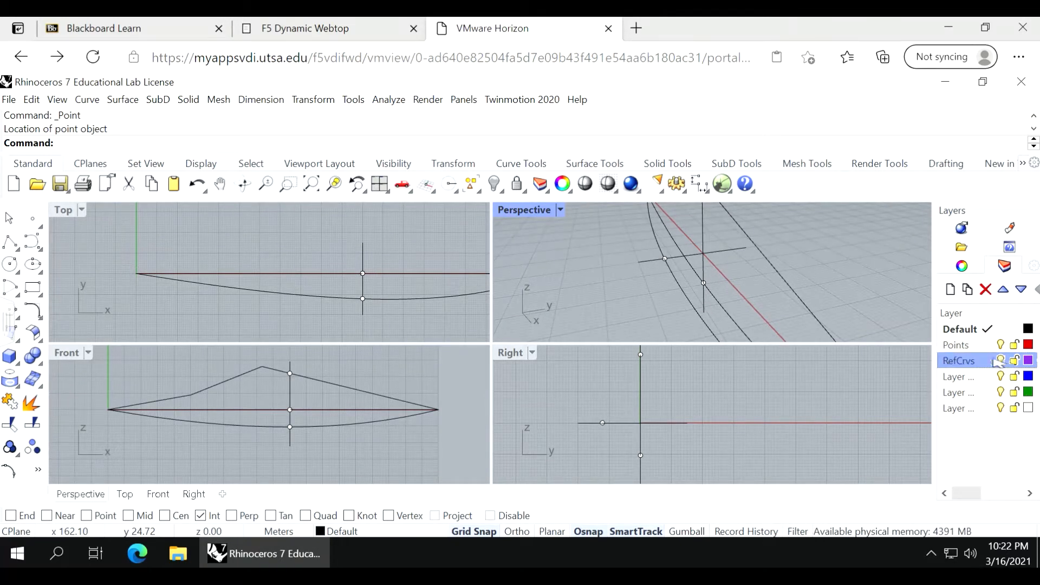
# Move the two straight crossing lines at x 110 to the RefCrvs layer and hide that layer.
pyautogui.click(727, 251)
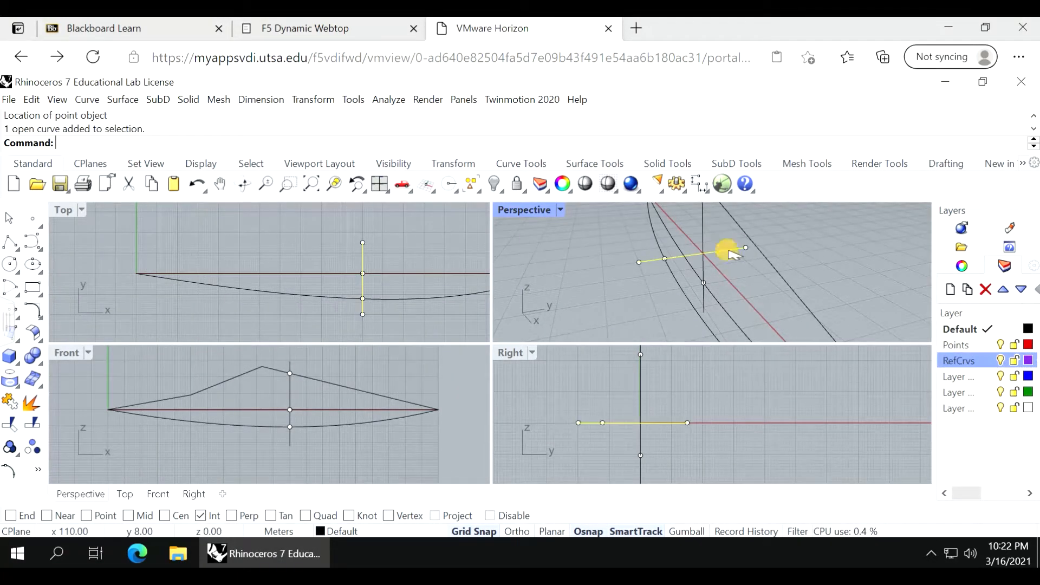
pyautogui.keyDown('shift'); pyautogui.click(703, 242); pyautogui.keyUp('shift')
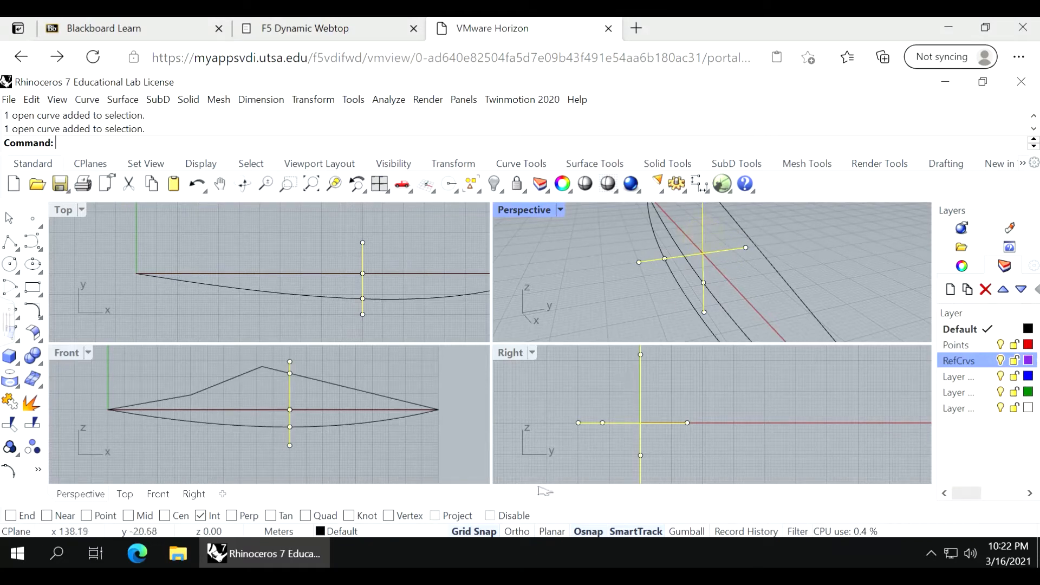
pyautogui.click(379, 532)
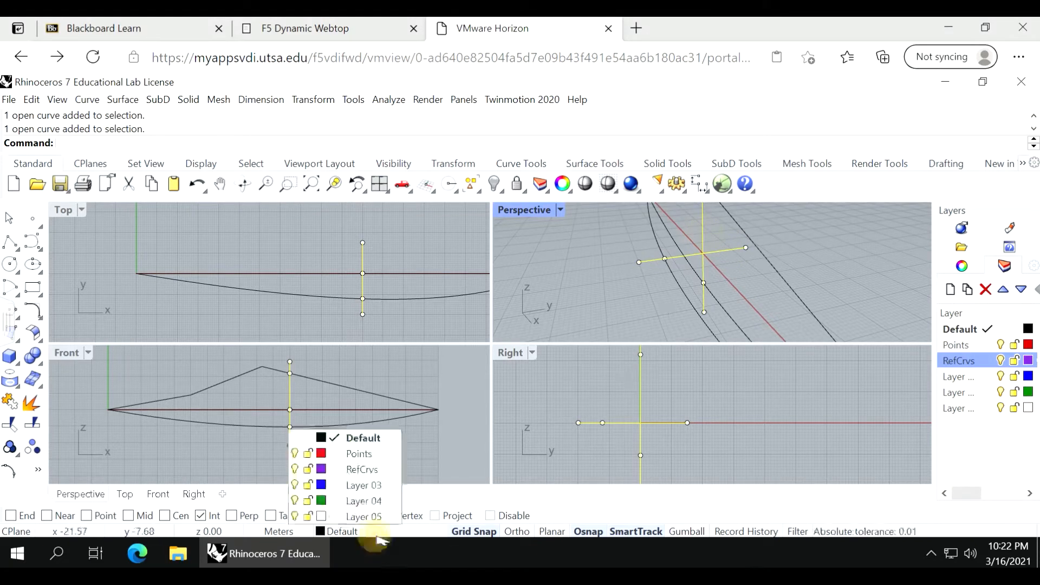
pyautogui.click(378, 470)
pyautogui.click(1001, 360)
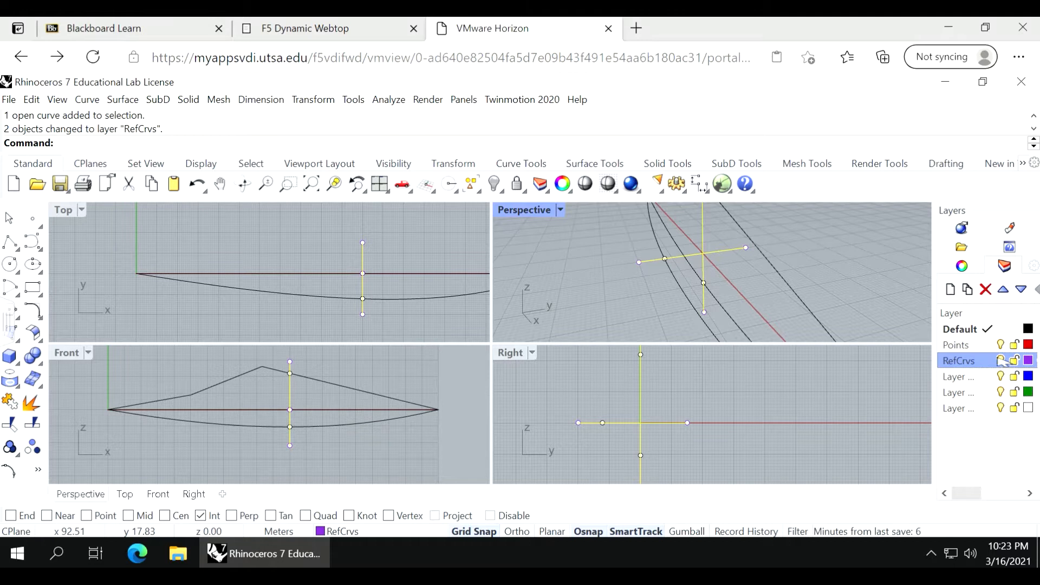
# Draw a three-point arc at x 110 from the upper point through the side point to the lower point, snapping only to point objects.
pyautogui.moveTo(607, 295); pyautogui.dragTo(889, 255, button='right')
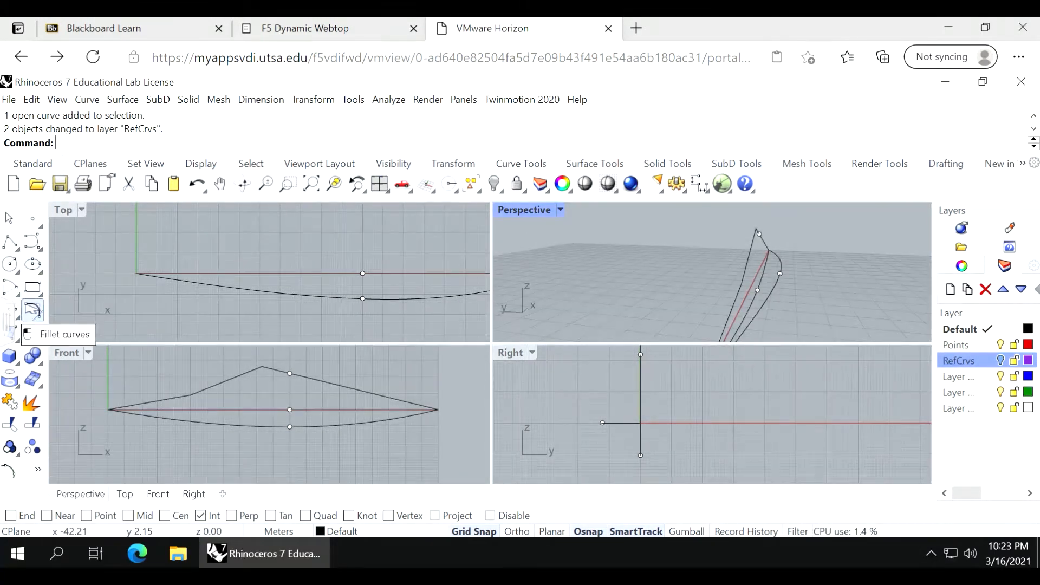
pyautogui.click(16, 294)
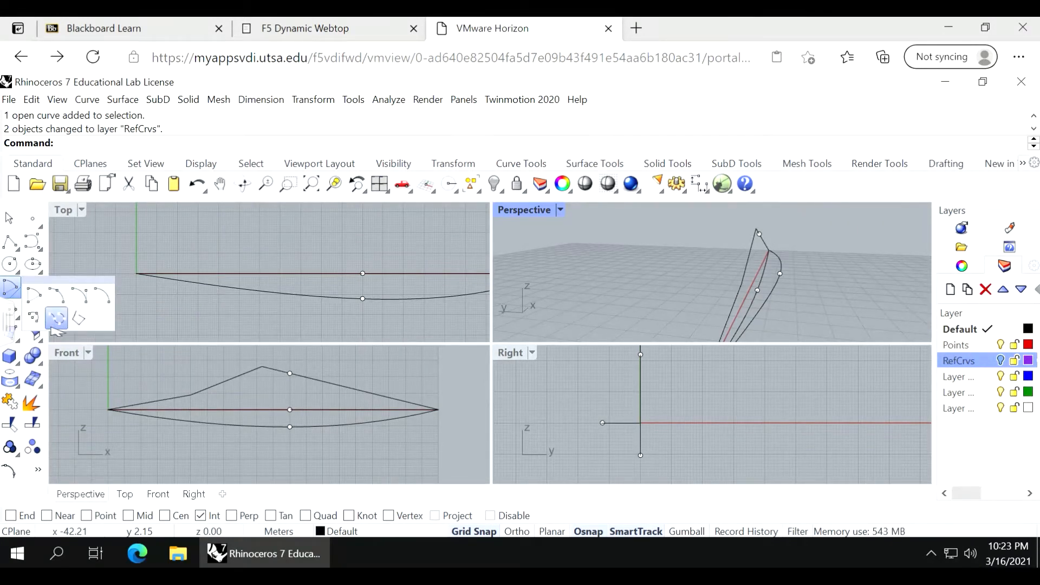
pyautogui.click(57, 295)
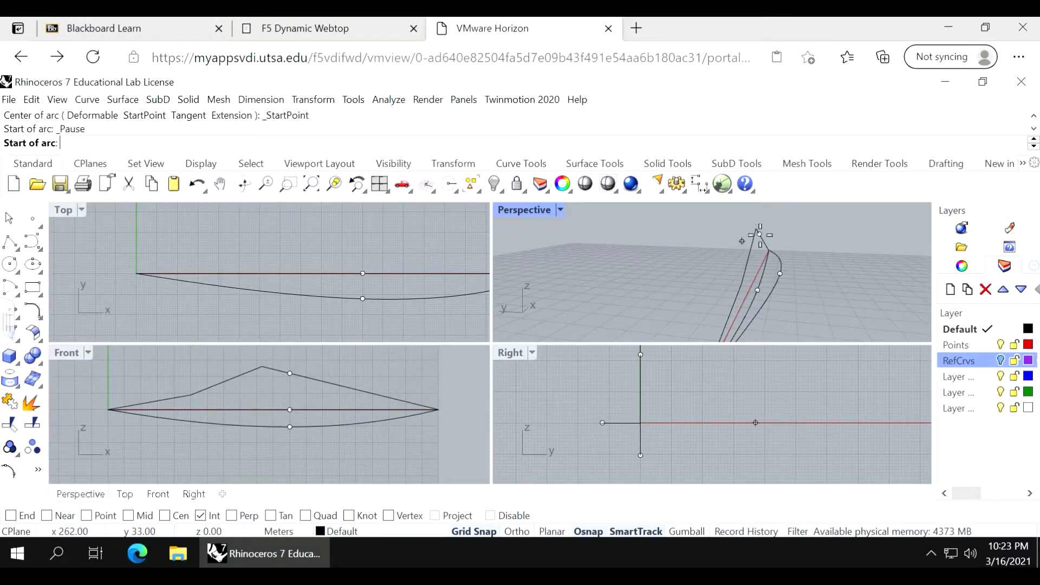
pyautogui.scroll(2, 757, 230)
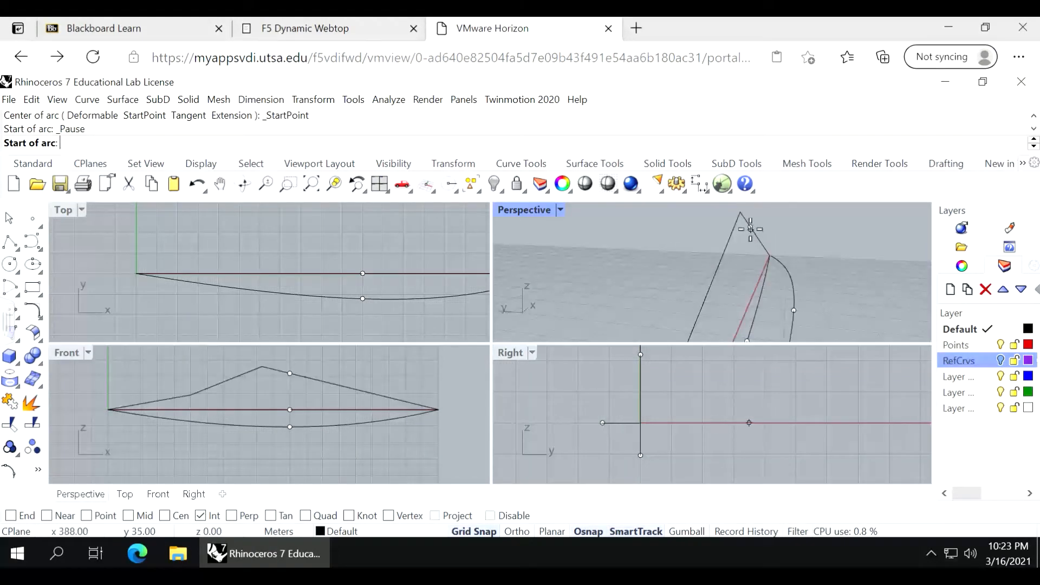
pyautogui.click(201, 515)
pyautogui.click(86, 515)
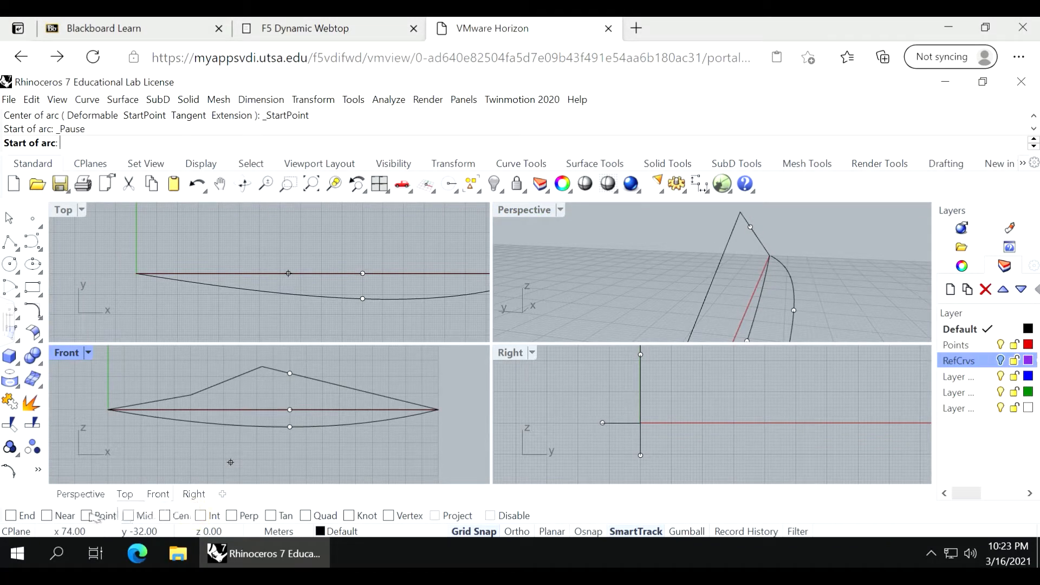
pyautogui.click(750, 227)
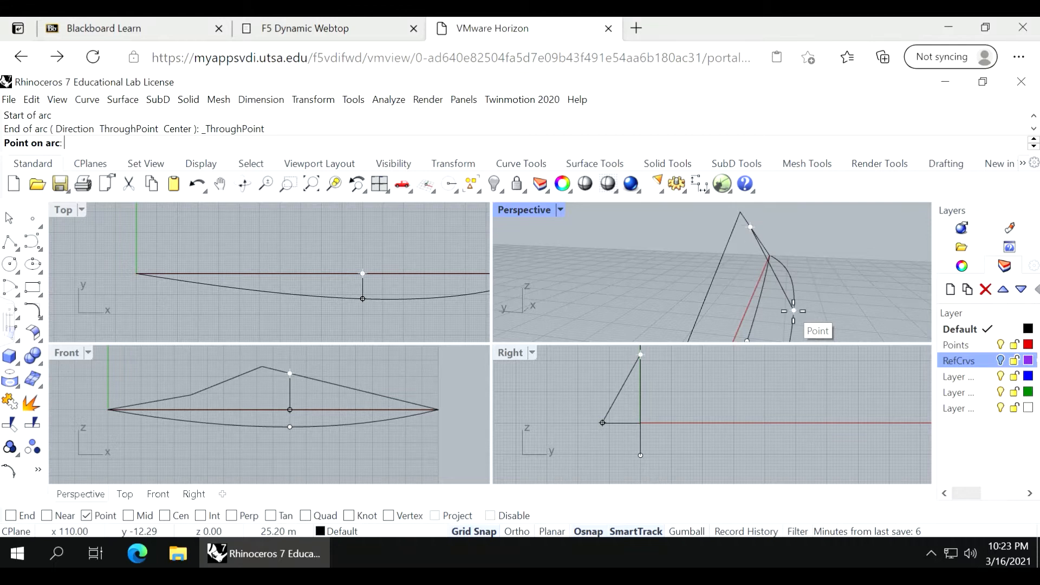
pyautogui.click(794, 311)
pyautogui.scroll(-5, 746, 303)
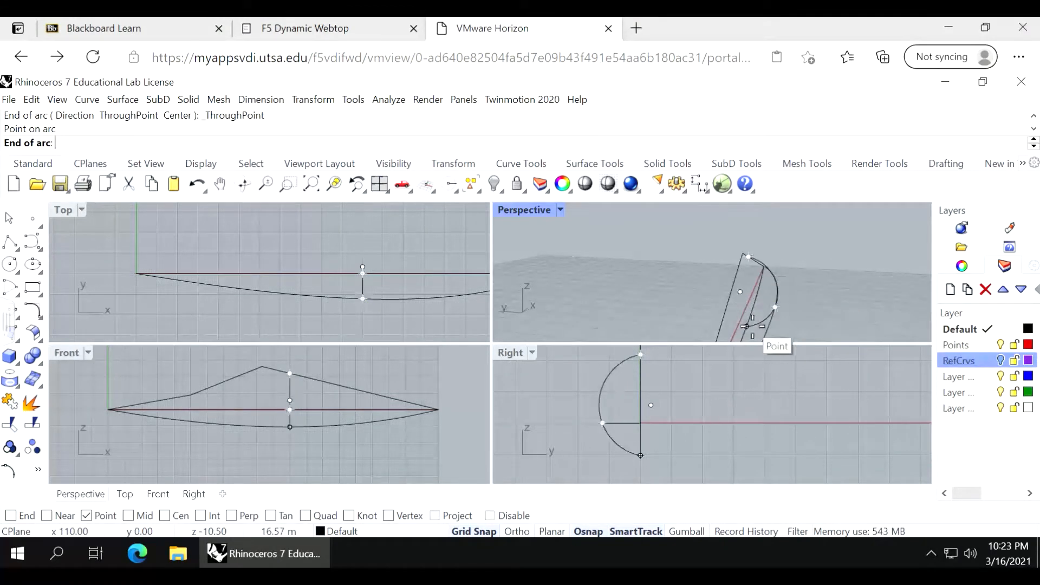
pyautogui.click(745, 326)
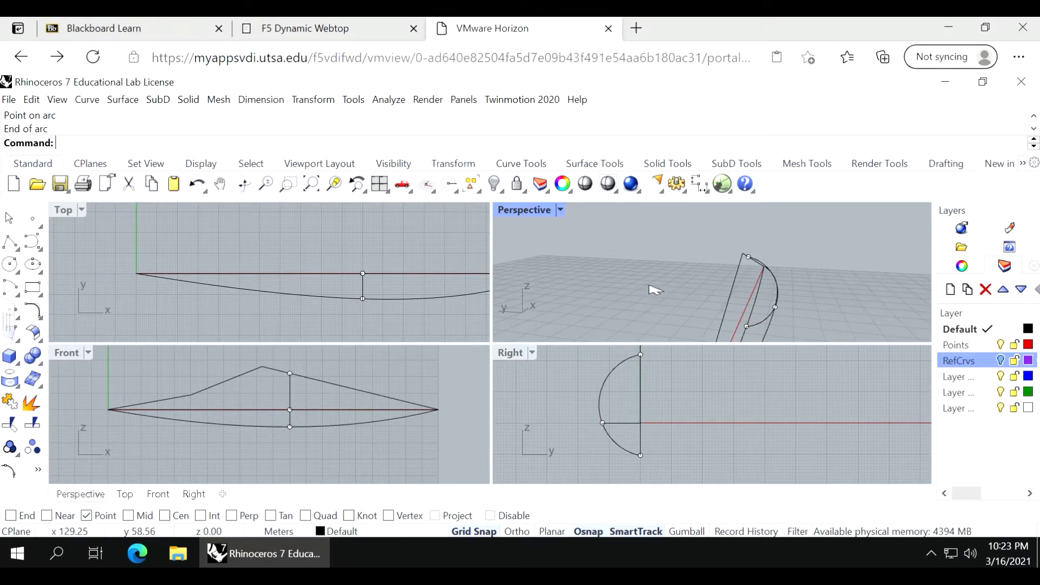
# Examine the cross-section arc and the profile curves from several angles in the Perspective viewport.
pyautogui.scroll(-2, 655, 291)
pyautogui.moveTo(655, 291); pyautogui.dragTo(564, 269, button='right')
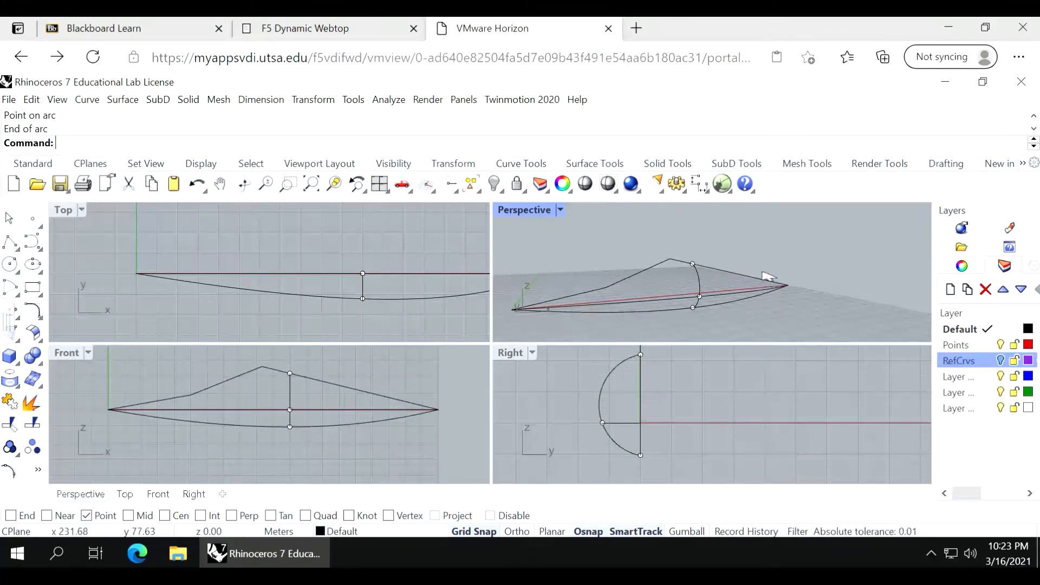
pyautogui.moveTo(768, 299); pyautogui.dragTo(617, 336, button='right')
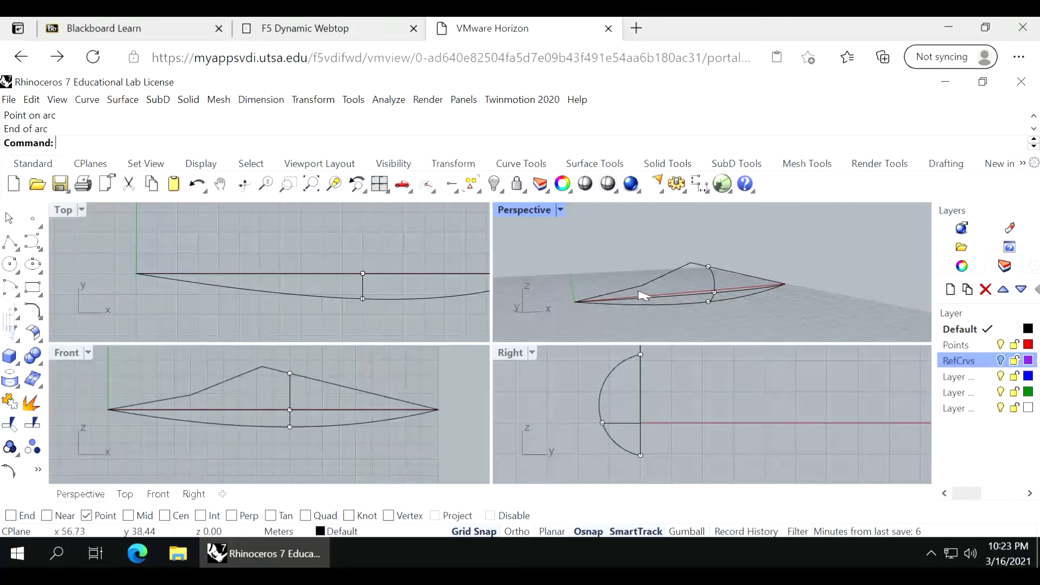
pyautogui.moveTo(659, 316); pyautogui.dragTo(729, 311, button='right')
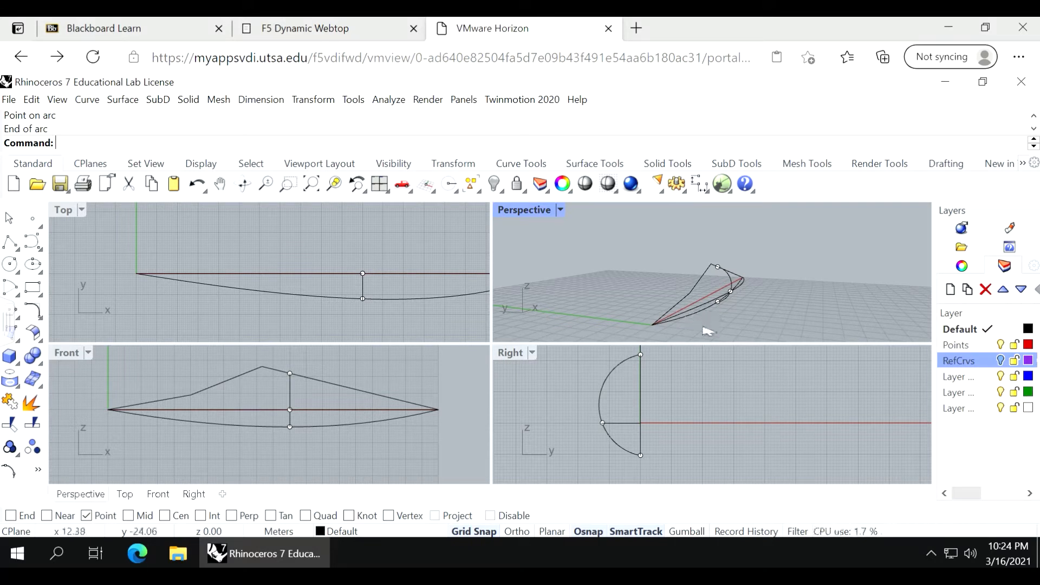
pyautogui.moveTo(703, 328); pyautogui.dragTo(662, 278, button='right')
pyautogui.scroll(6, 720, 305)
pyautogui.scroll(-5, 721, 304)
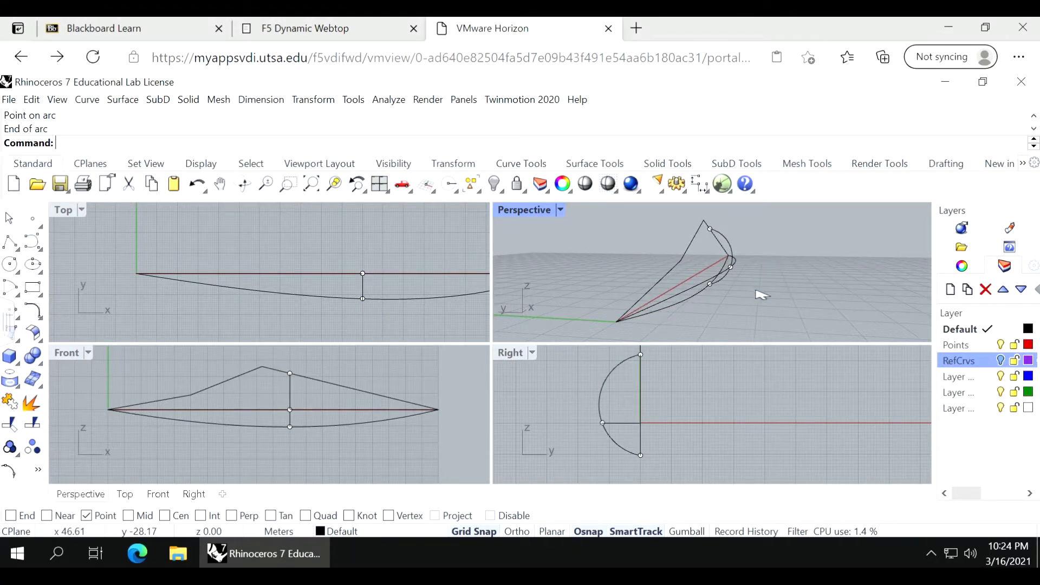
pyautogui.moveTo(759, 295); pyautogui.dragTo(727, 293, button='right')
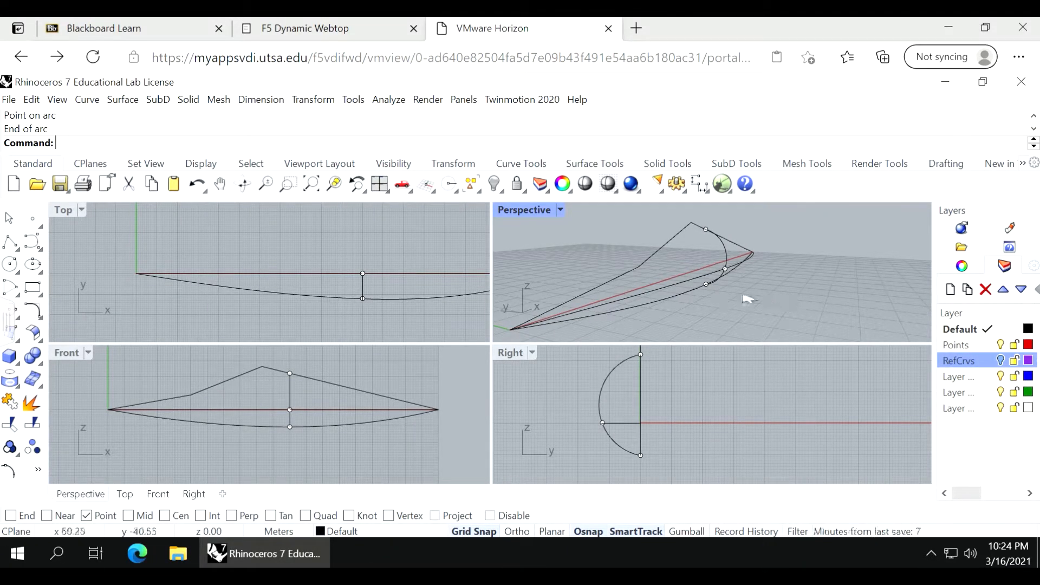
pyautogui.moveTo(748, 297); pyautogui.dragTo(734, 269, button='right')
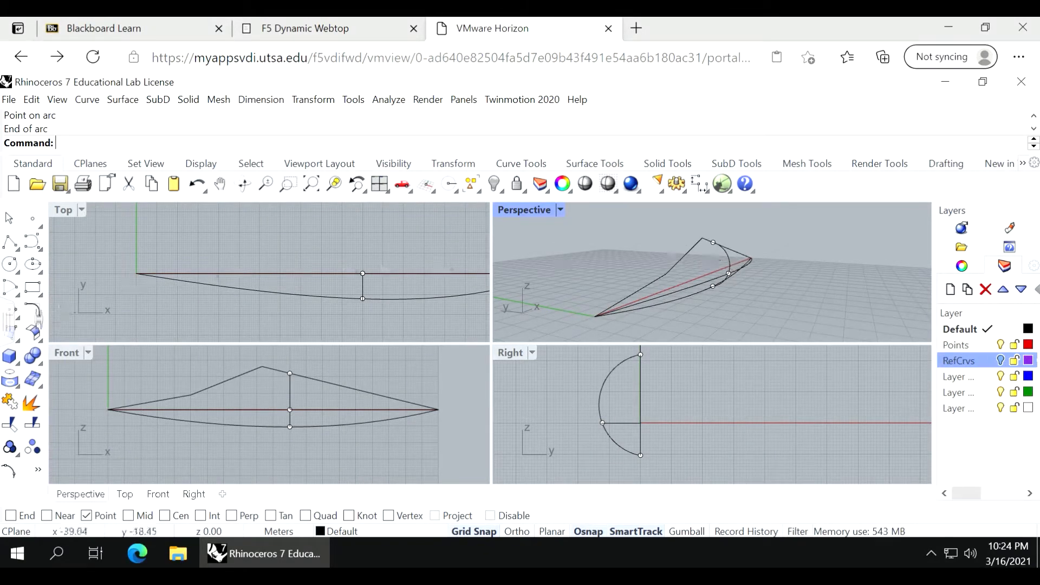
# Create a network surface from the upper, side and lower profile curves and the cross-section arc, with Position edge matching.
pyautogui.click(18, 341)
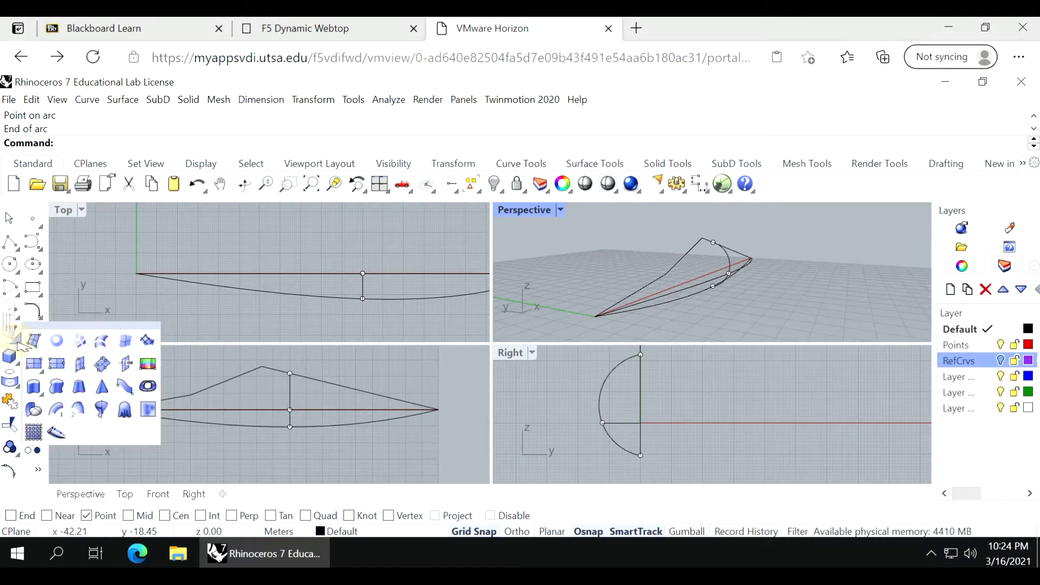
pyautogui.click(80, 342)
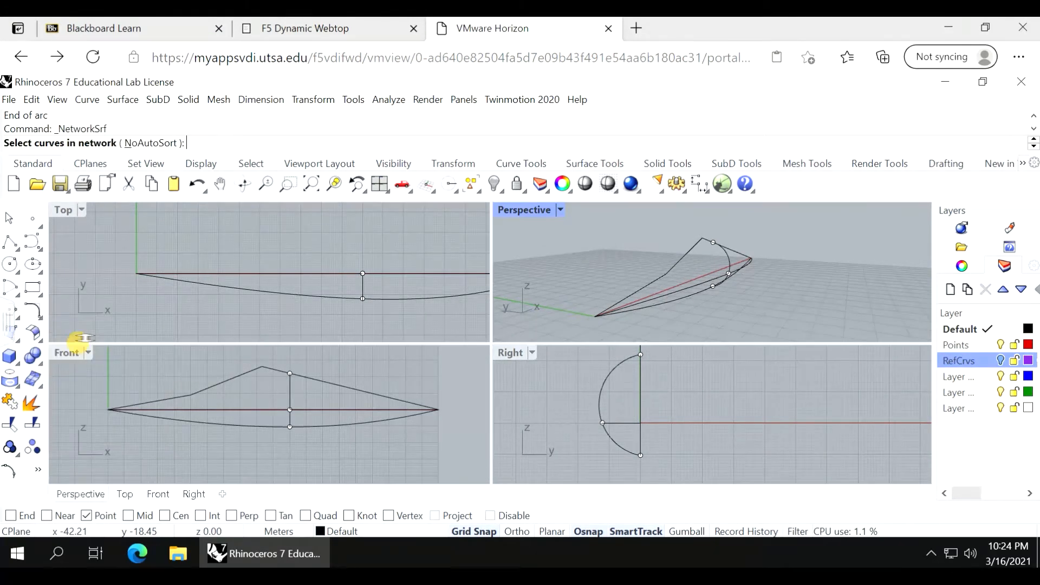
pyautogui.click(651, 283)
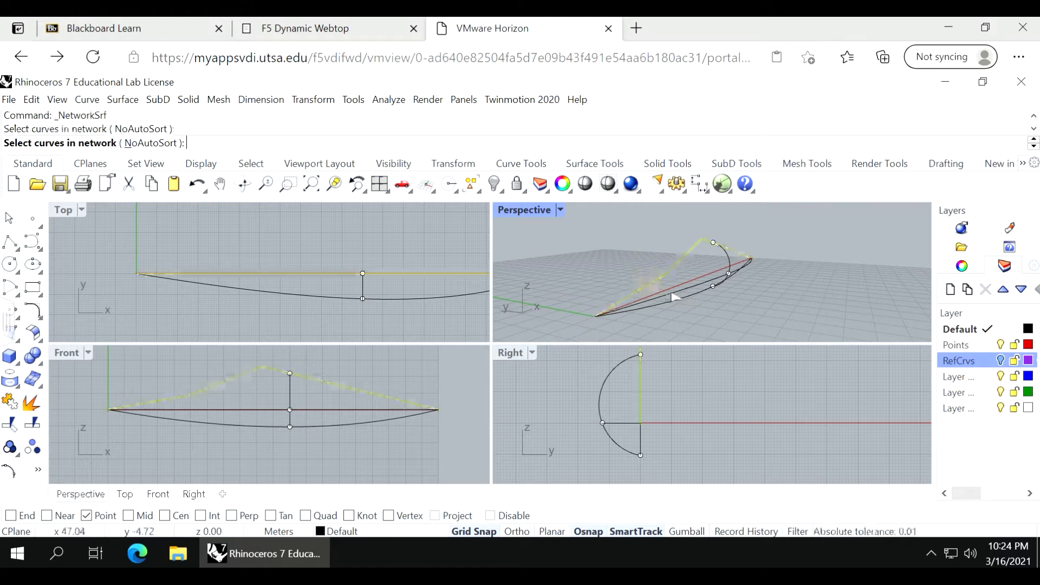
pyautogui.click(672, 291)
pyautogui.click(685, 298)
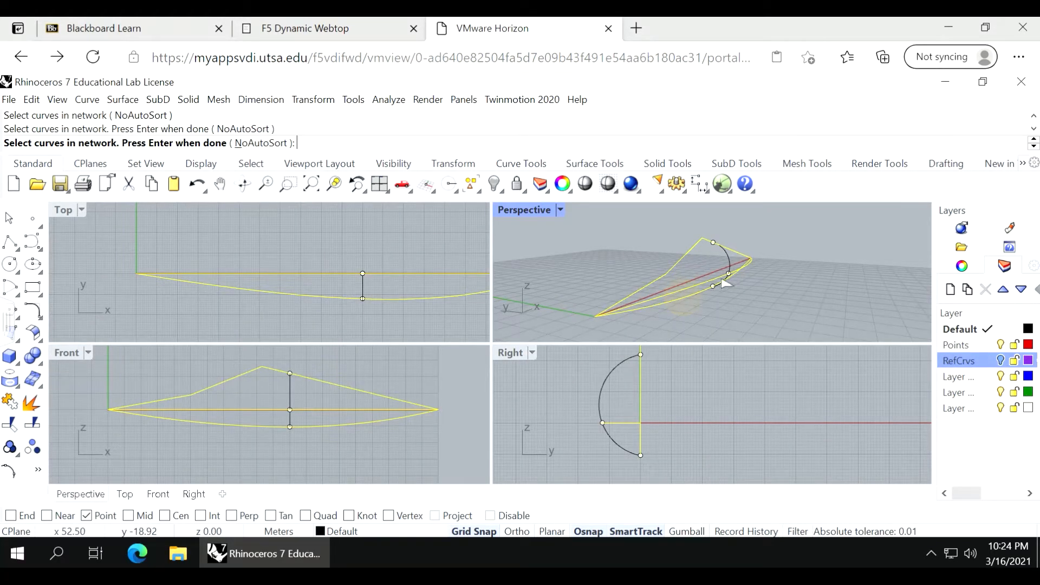
pyautogui.click(729, 263)
pyautogui.press('Return')
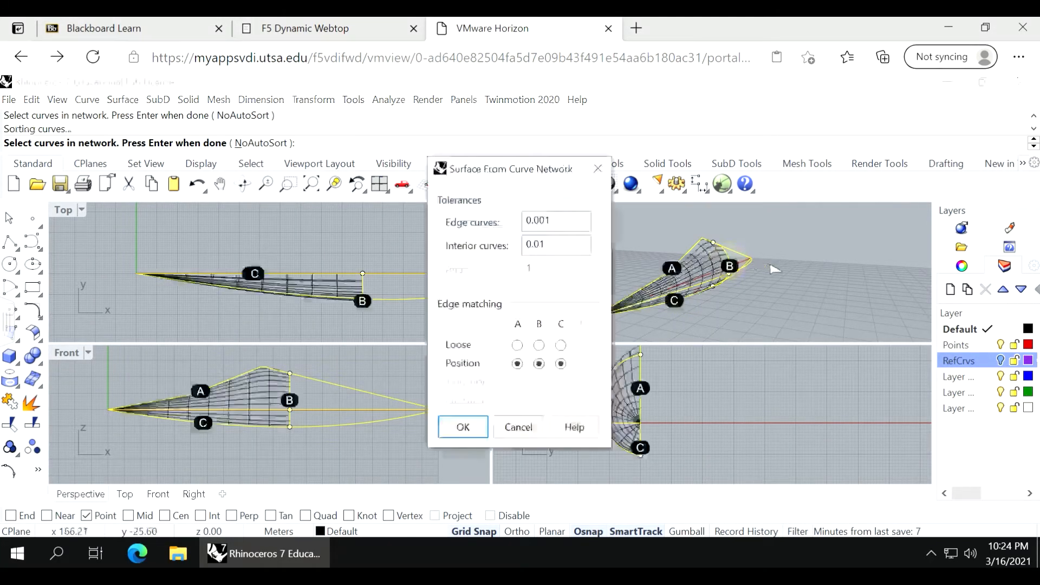
pyautogui.press('Return')
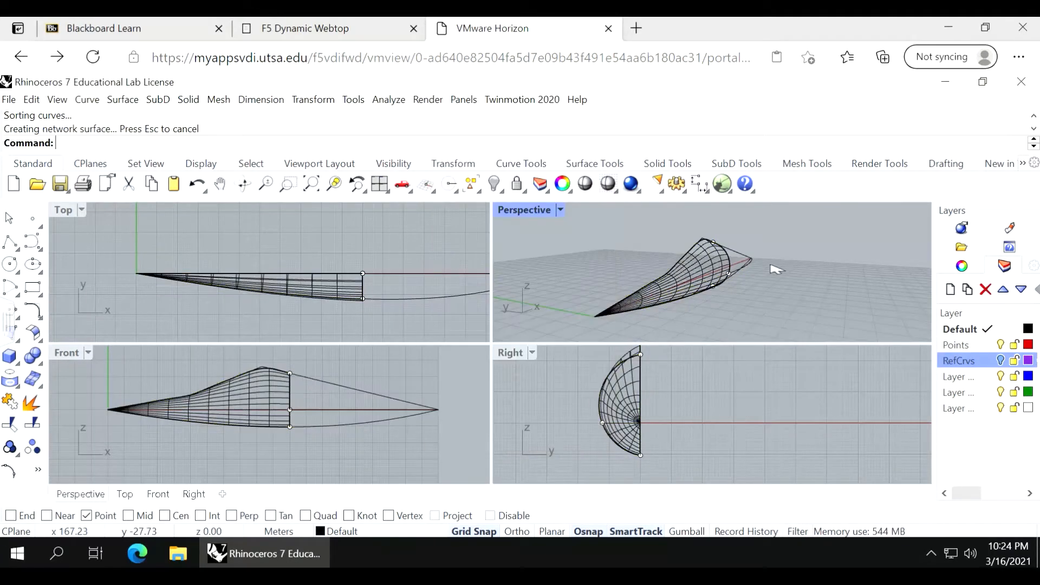
# Show the Perspective viewport in Shaded mode and undo the network surface.
pyautogui.moveTo(784, 288); pyautogui.dragTo(647, 264, button='right')
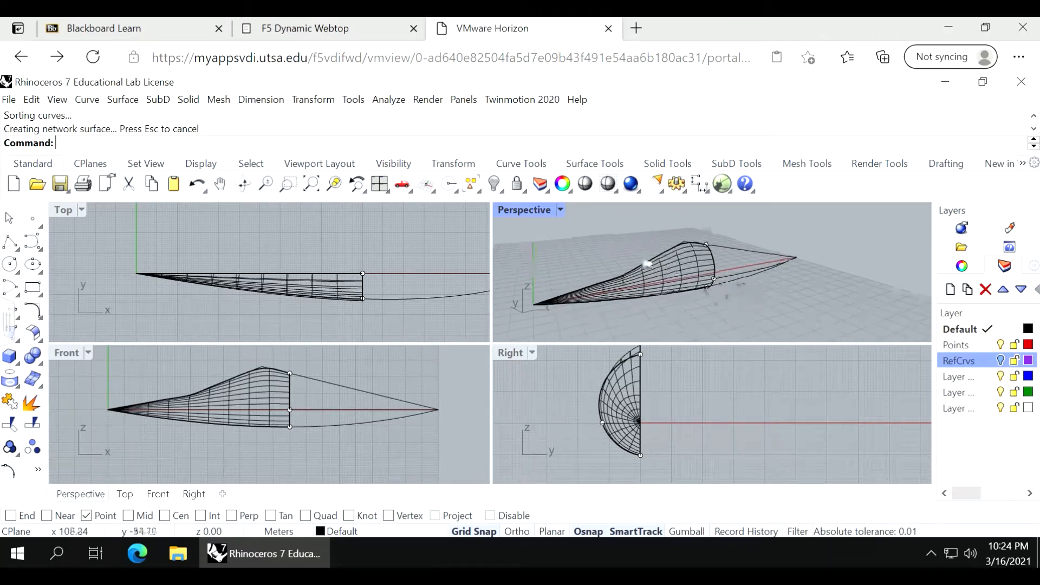
pyautogui.click(561, 210)
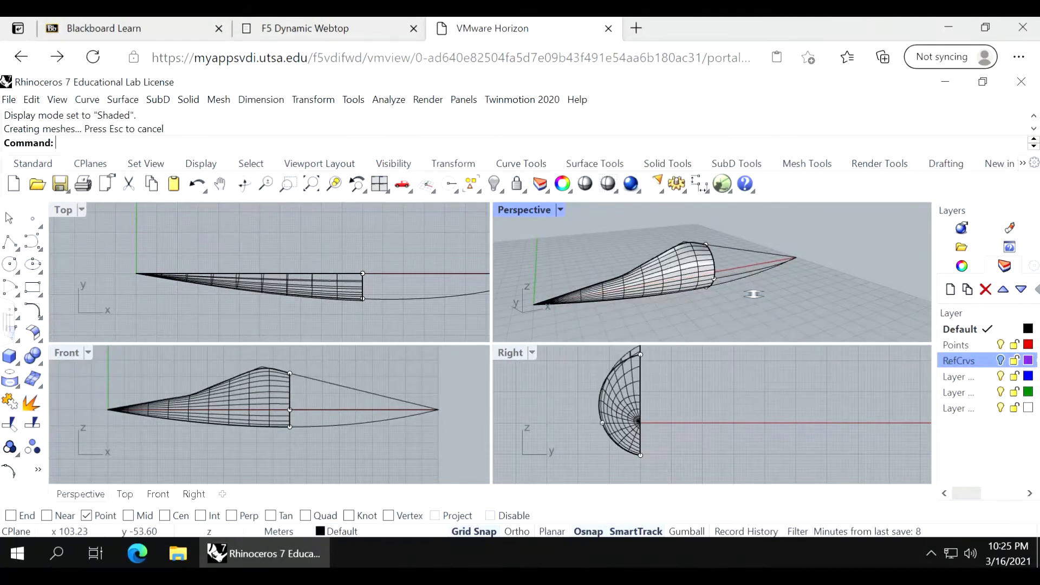
pyautogui.moveTo(750, 293); pyautogui.dragTo(798, 295, button='right')
pyautogui.hotkey('ctrl', 'z')
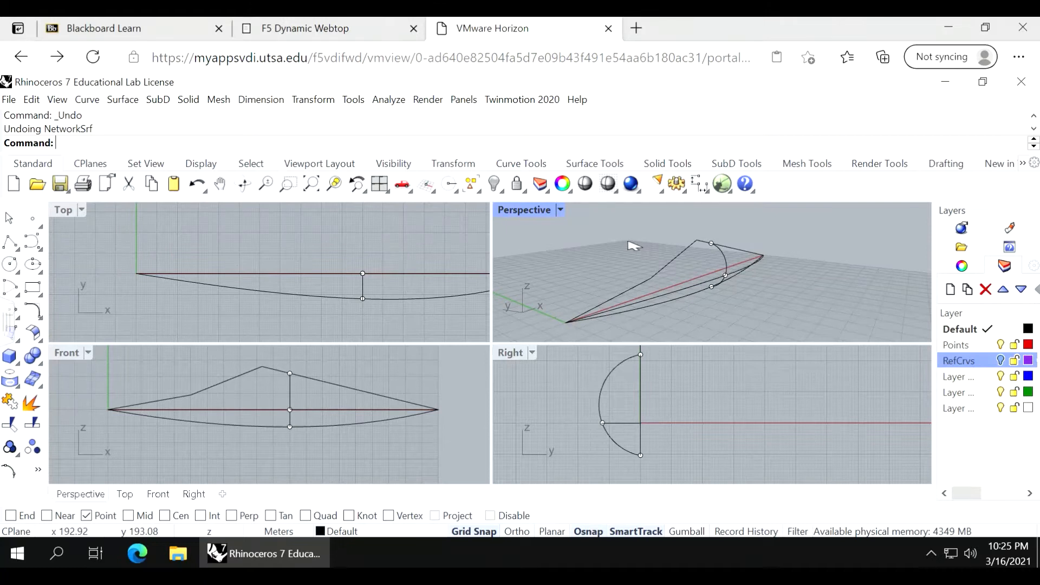
pyautogui.hotkey('ctrl', 'alt', 's')
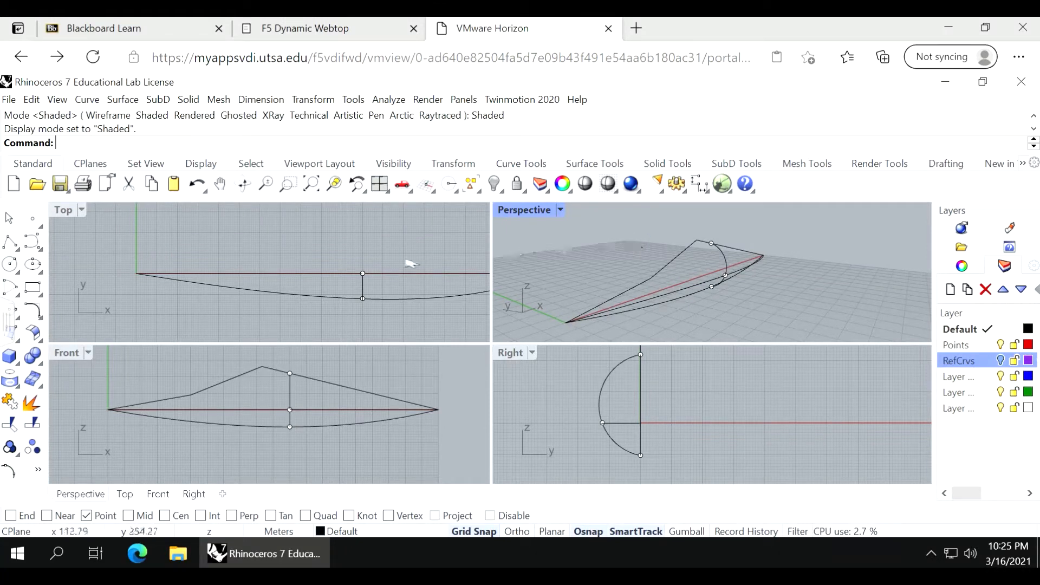
pyautogui.click(33, 339)
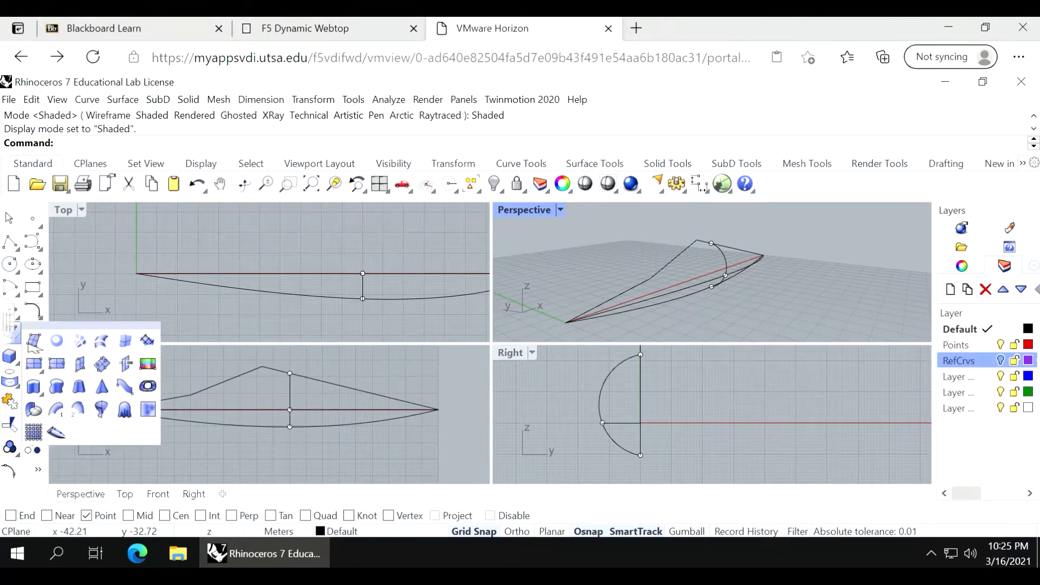
pyautogui.click(79, 339)
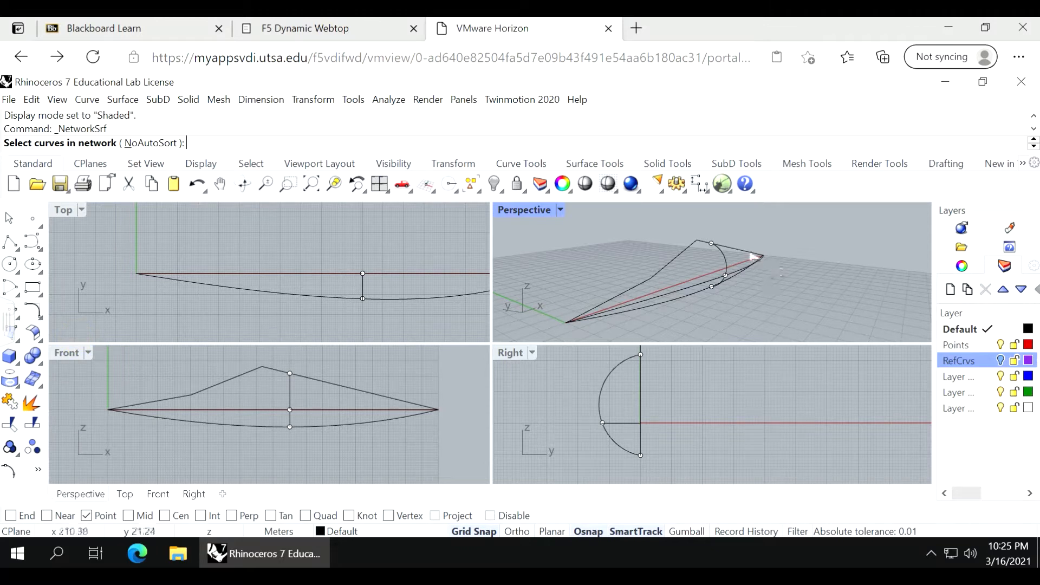
pyautogui.click(761, 256)
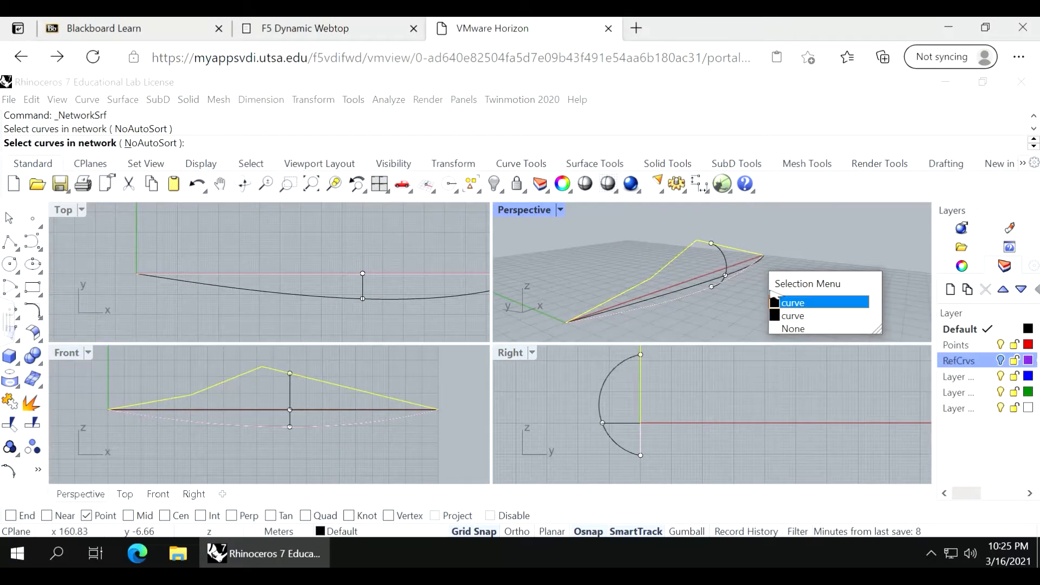
pyautogui.click(797, 302)
pyautogui.click(694, 291)
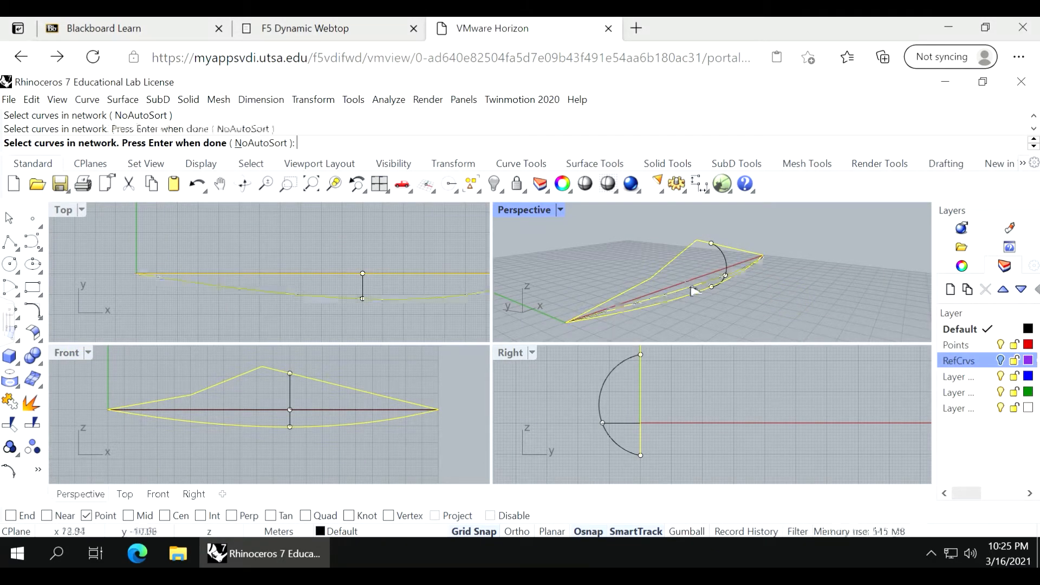
pyautogui.click(732, 265)
pyautogui.click(730, 264)
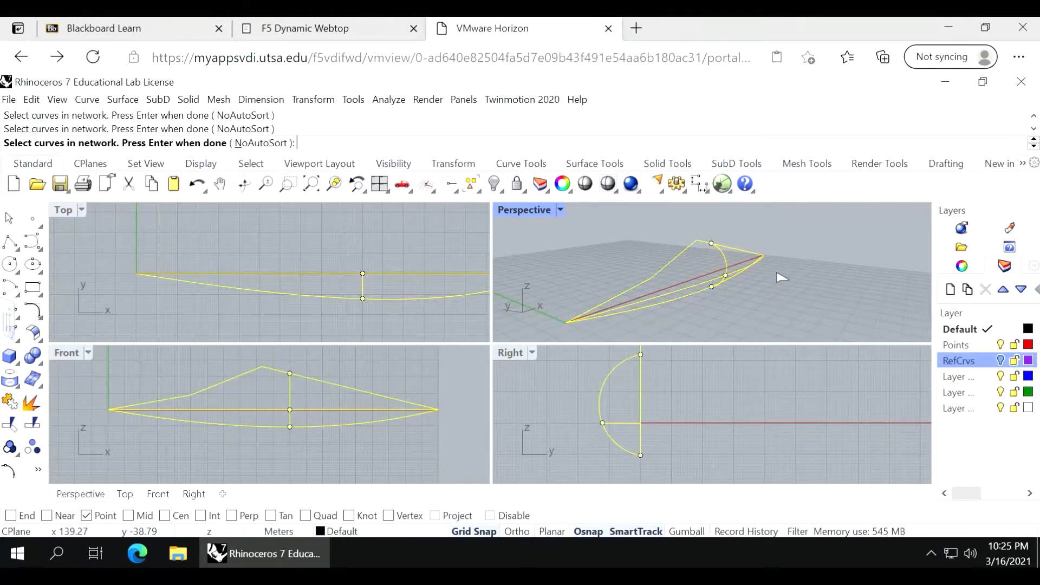
pyautogui.press('Return')
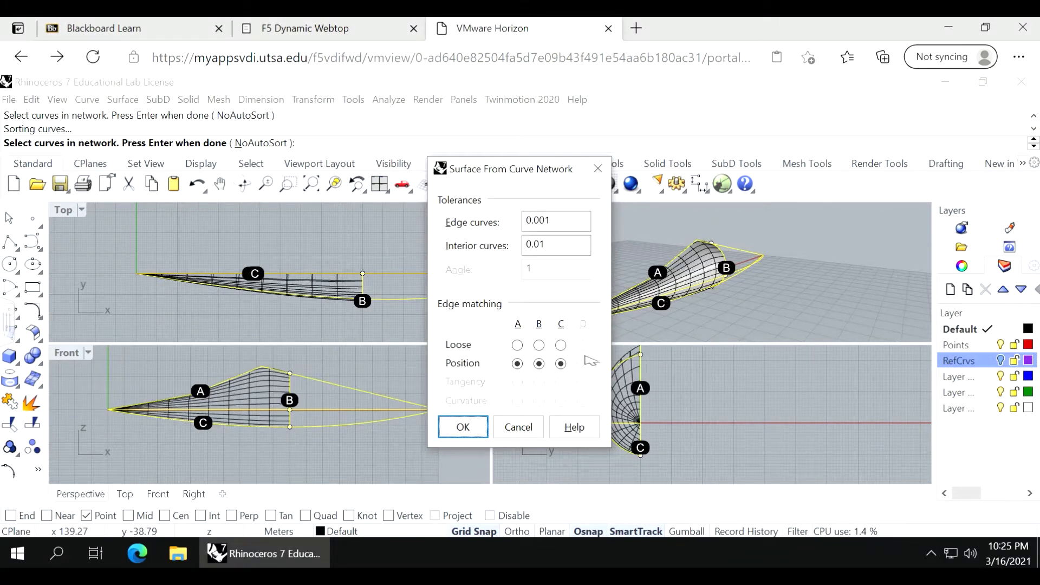
pyautogui.press('Escape')
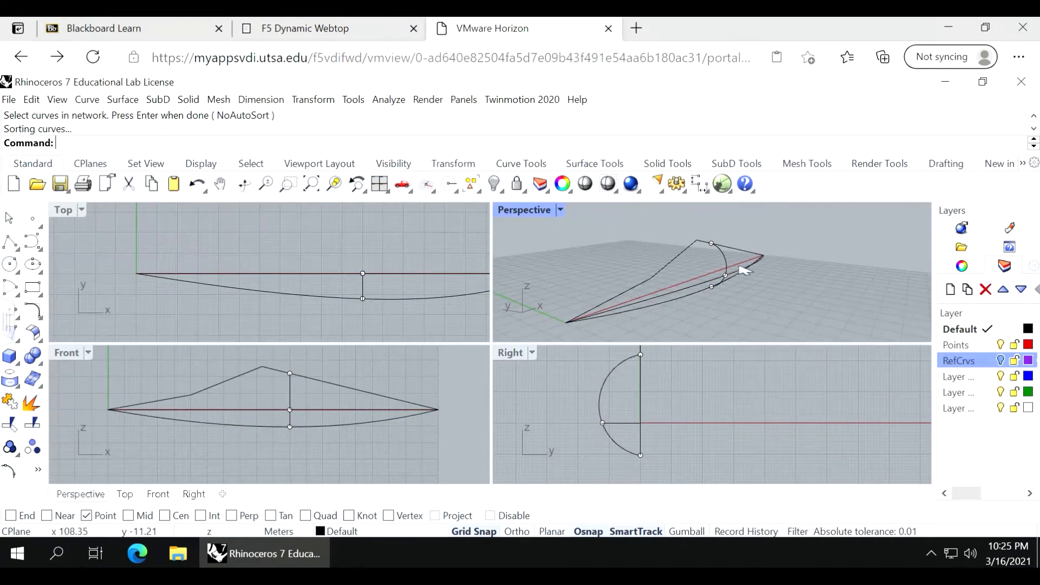
# Move the side profile curve from its tail end point onto the shared tip of the upper and lower profile curves.
pyautogui.moveTo(745, 270); pyautogui.dragTo(684, 268, button='right')
pyautogui.scroll(6, 727, 281)
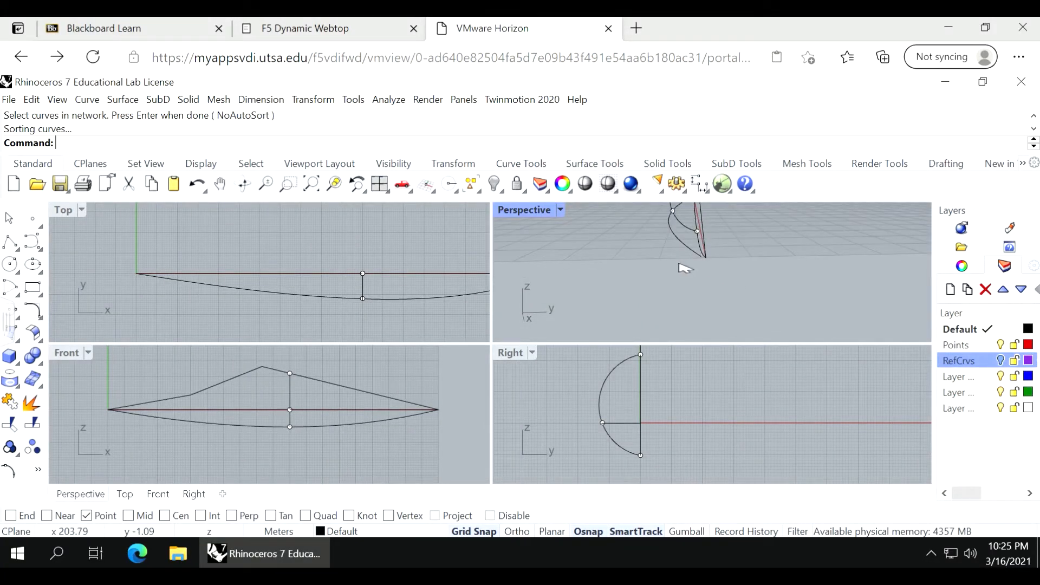
pyautogui.doubleClick(528, 210)
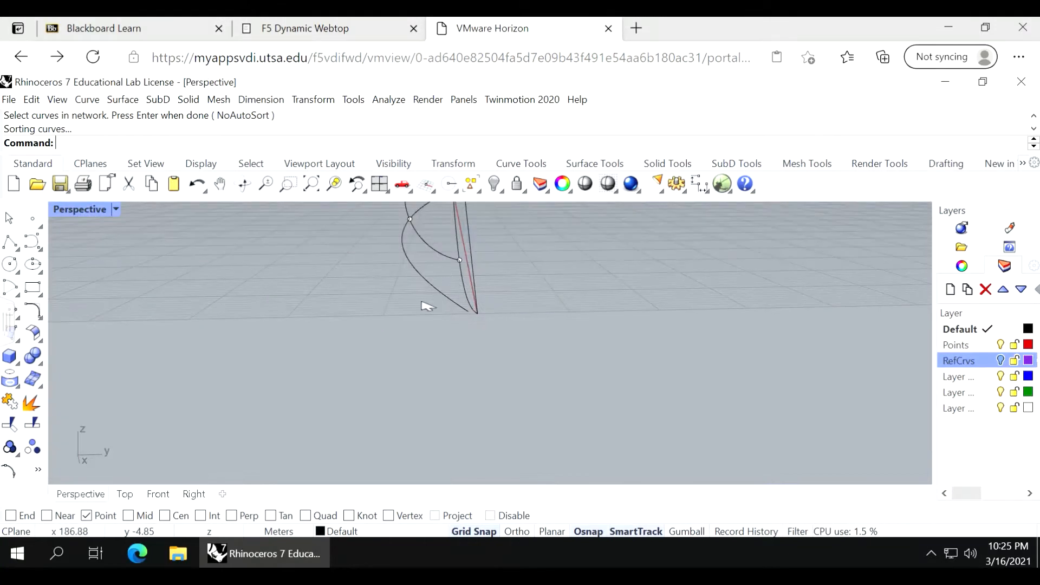
pyautogui.moveTo(428, 315); pyautogui.dragTo(420, 315, button='right')
pyautogui.click(481, 364)
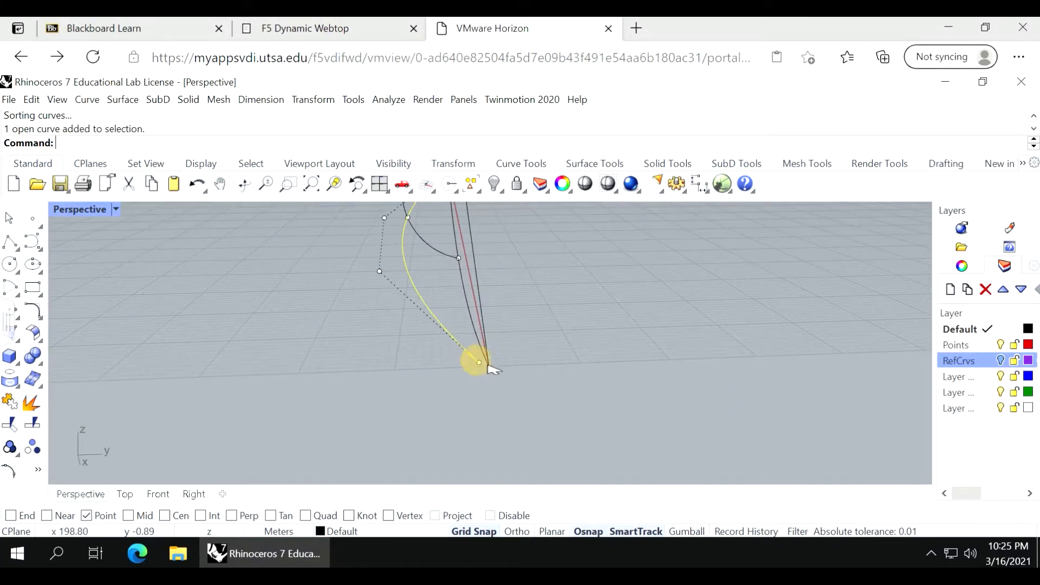
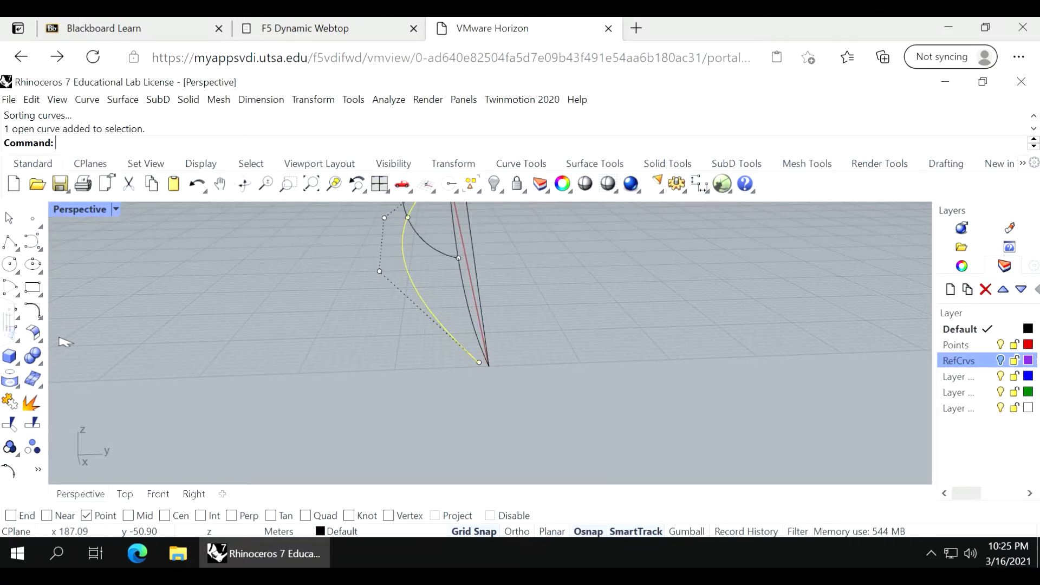
pyautogui.middleClick(35, 475)
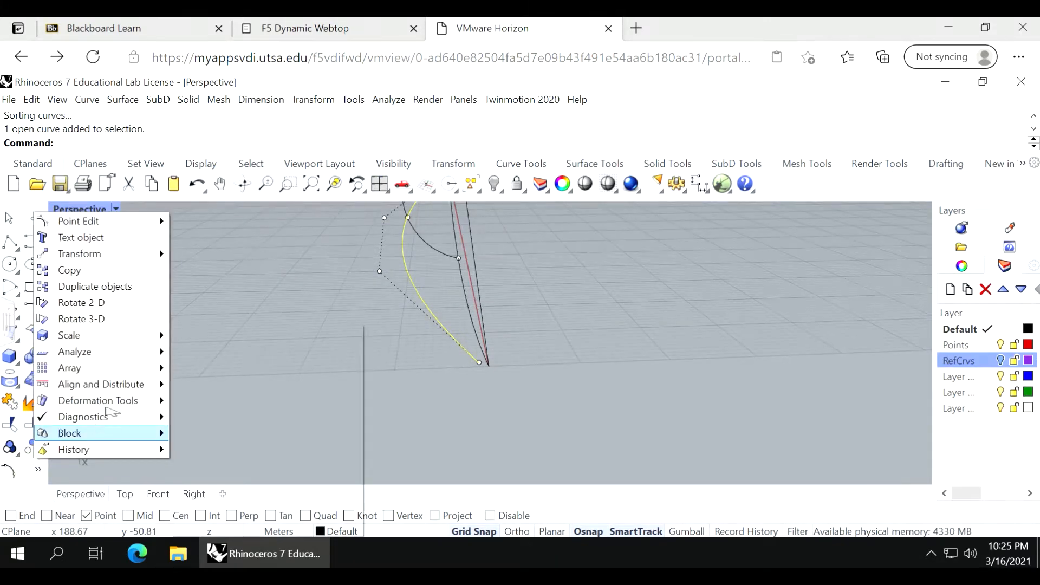
pyautogui.moveTo(108, 254)
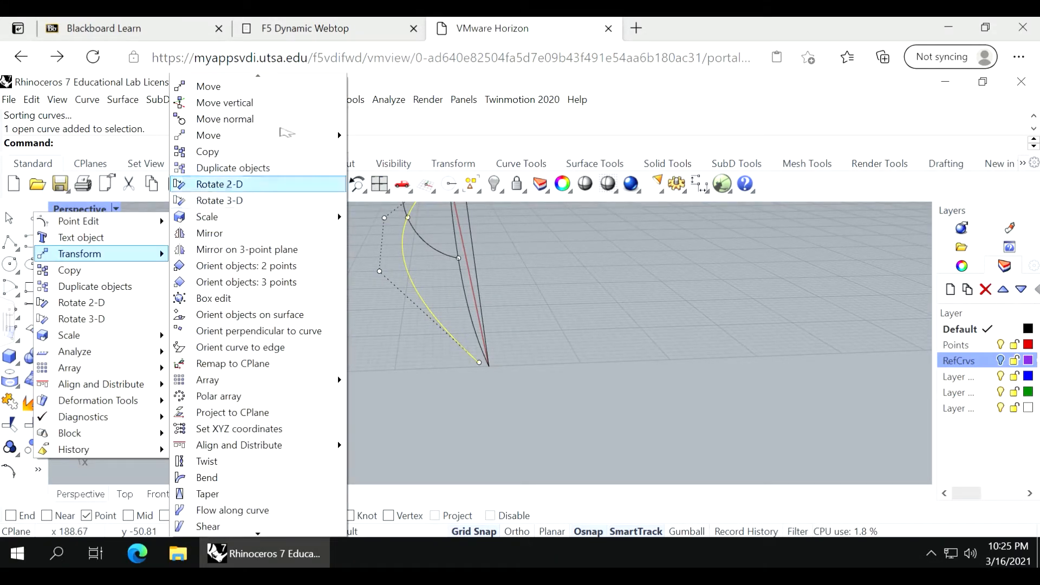
pyautogui.click(259, 91)
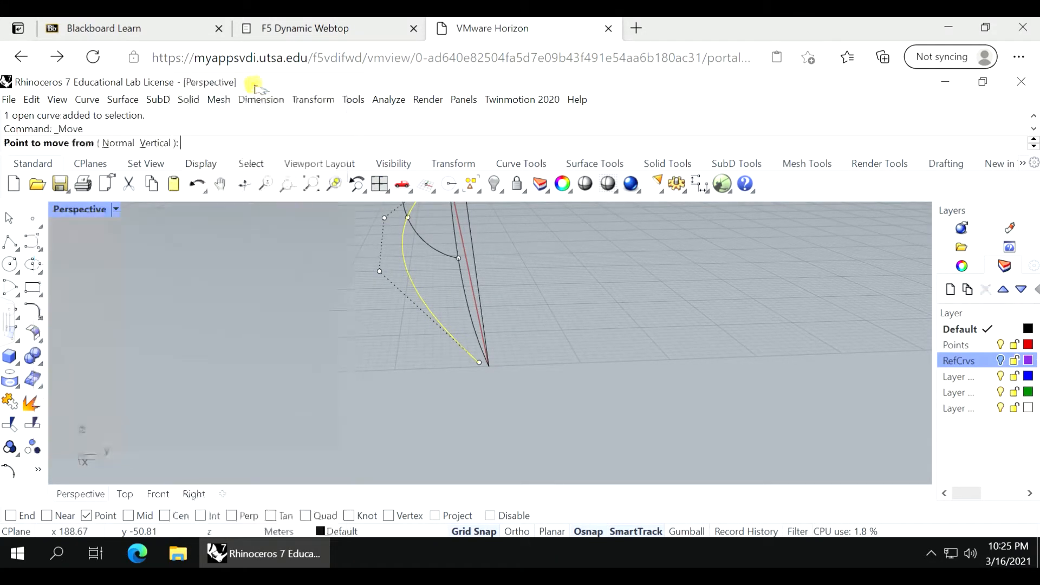
pyautogui.click(480, 361)
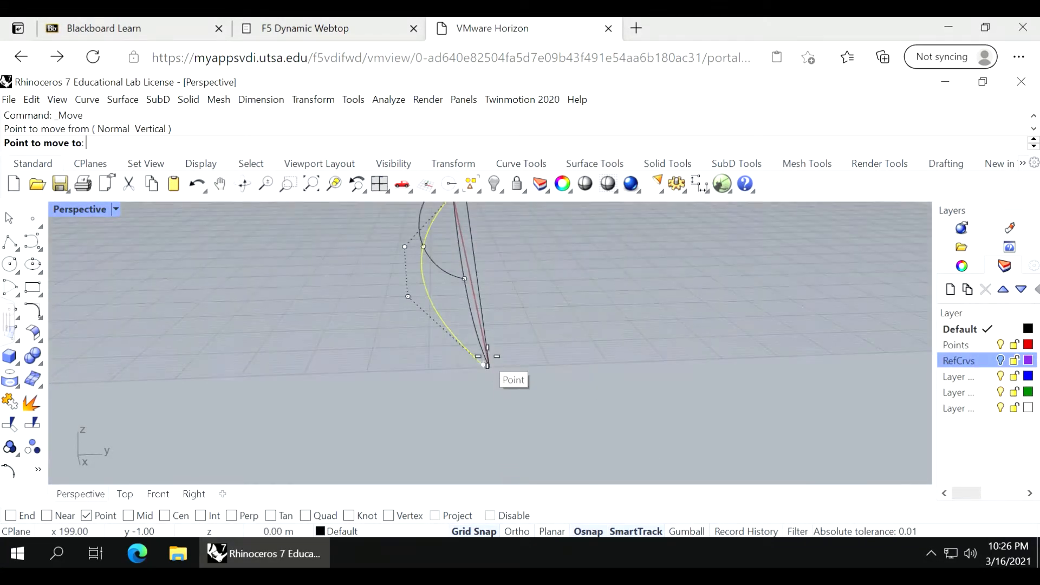
pyautogui.click(490, 369)
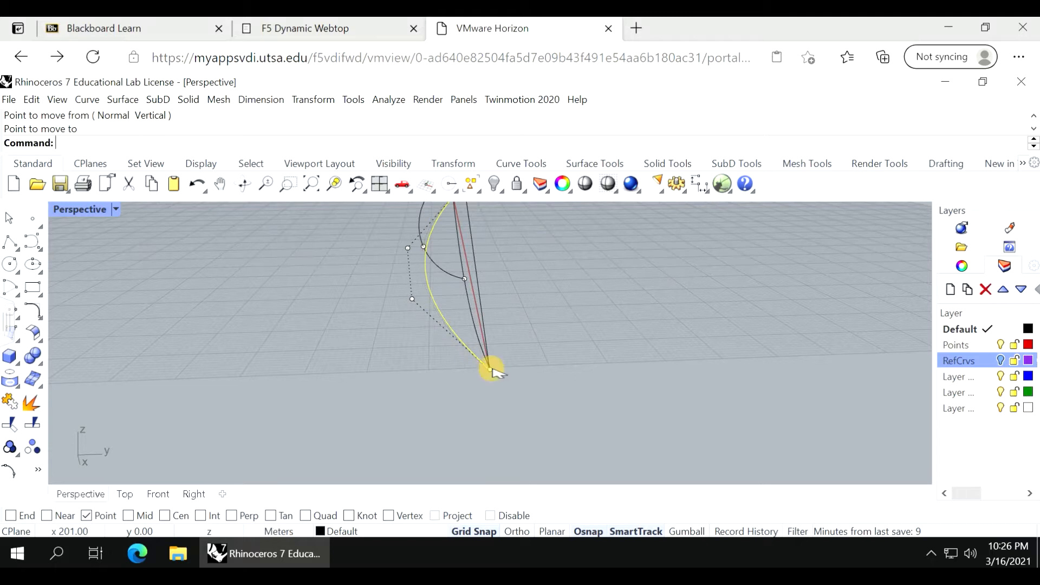
# Delete the cross-section arc at x 110 and the side profile curve.
pyautogui.scroll(-3, 385, 345)
pyautogui.moveTo(385, 345); pyautogui.dragTo(438, 358, button='right')
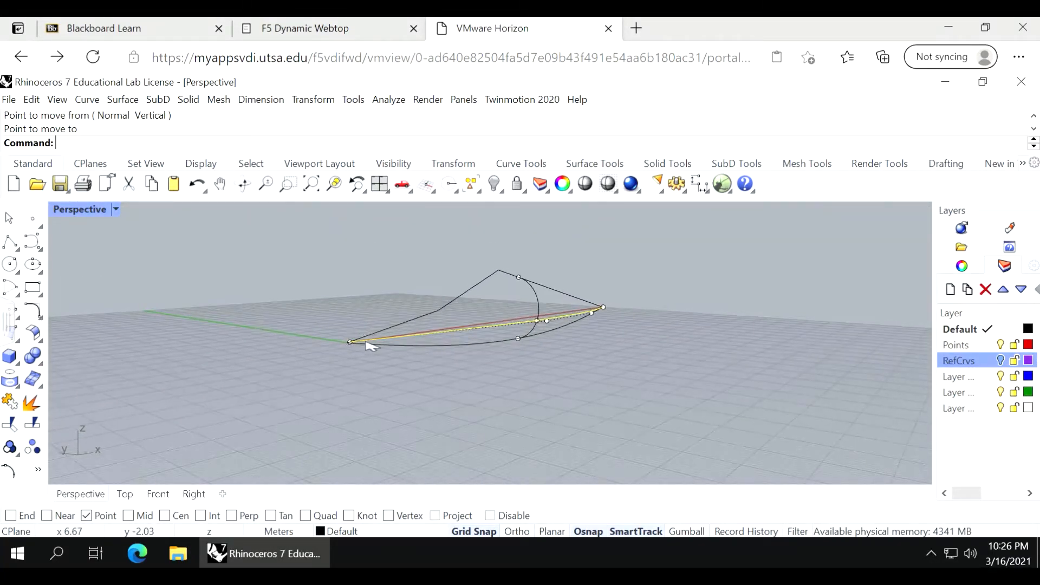
pyautogui.scroll(10, 360, 342)
pyautogui.scroll(-5, 317, 350)
pyautogui.moveTo(227, 361); pyautogui.dragTo(241, 377, button='right')
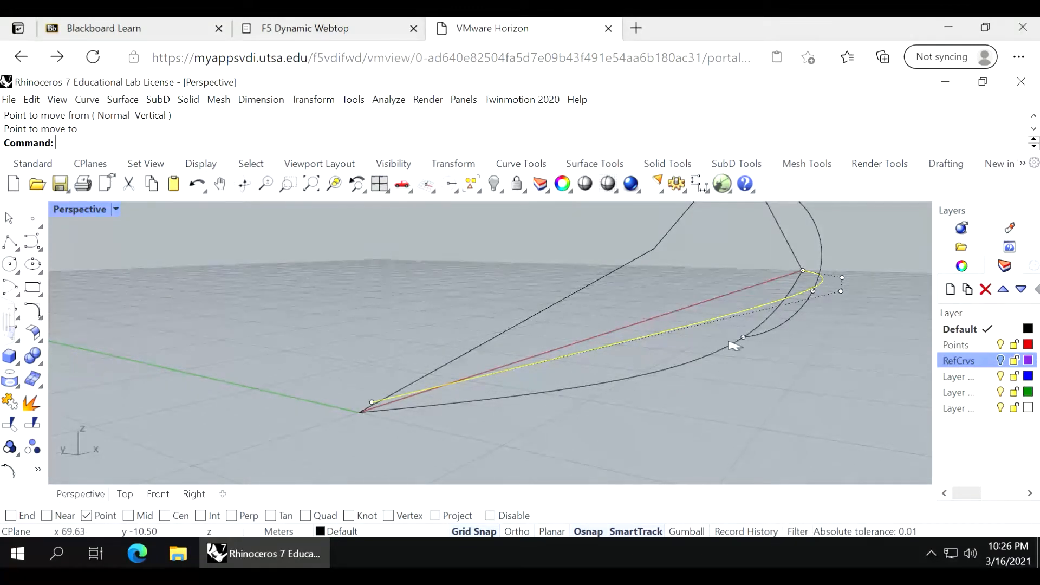
pyautogui.moveTo(780, 345); pyautogui.dragTo(812, 297, button='right')
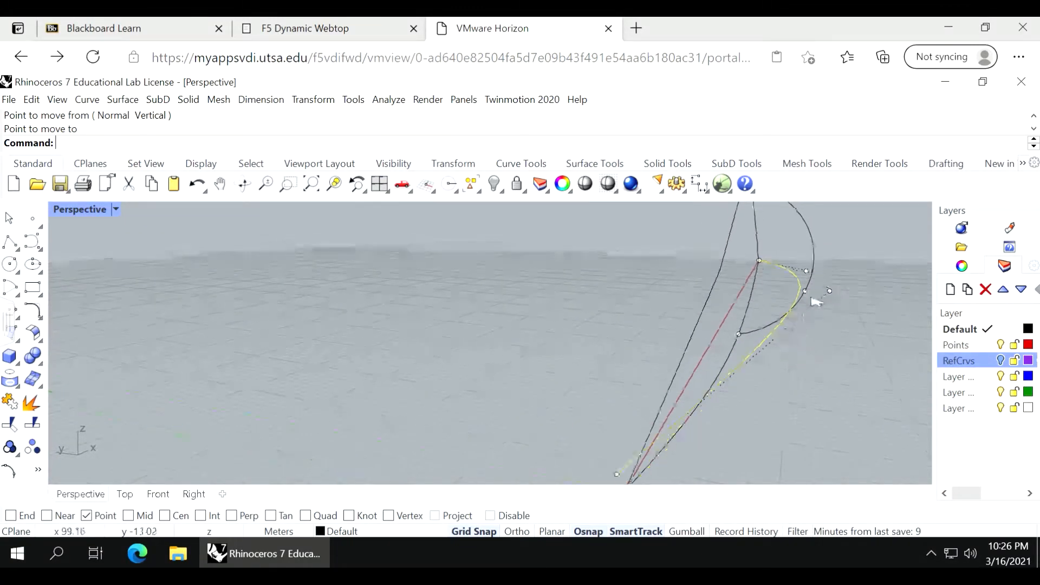
pyautogui.click(796, 359)
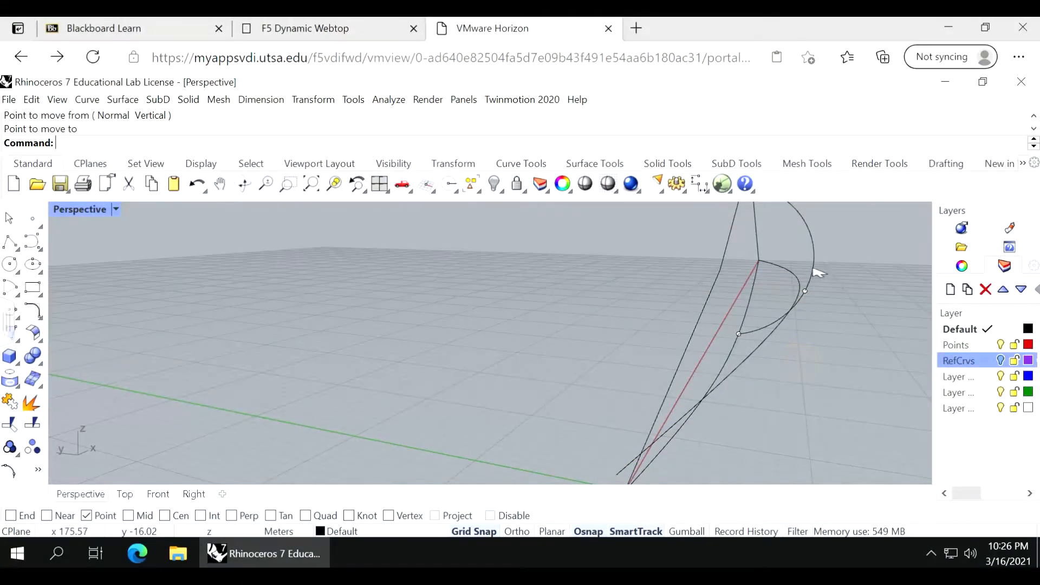
pyautogui.click(813, 267)
pyautogui.press('Delete')
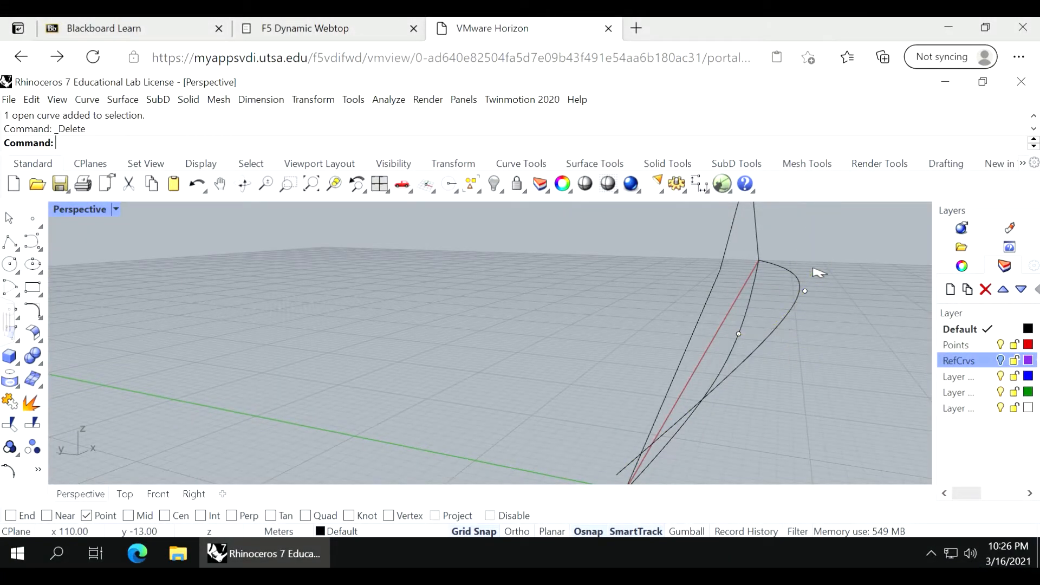
pyautogui.click(800, 295)
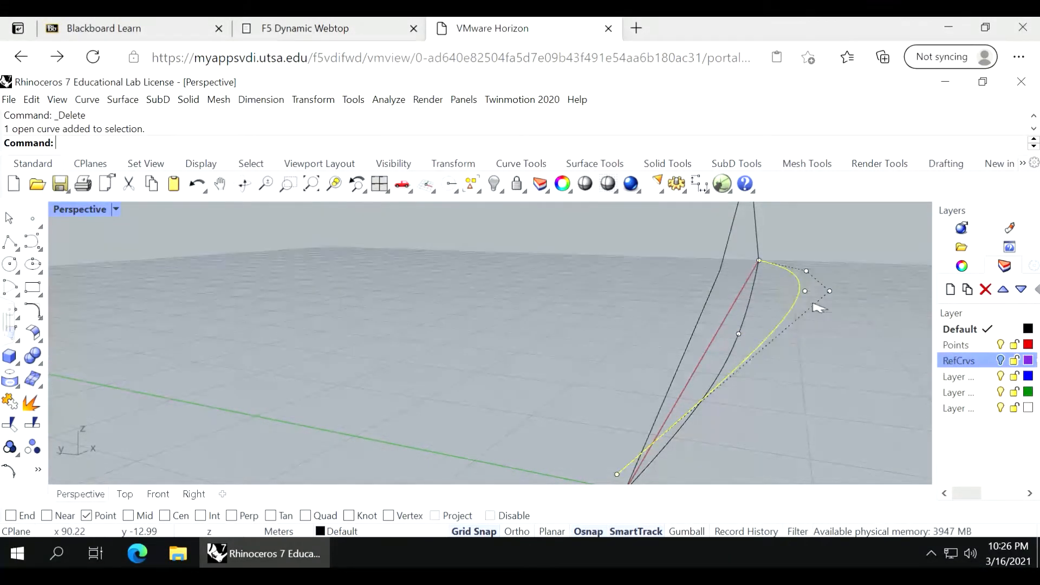
pyautogui.press('Delete')
# Delete the side, lower and upper reference points of the removed cross-section.
pyautogui.click(806, 292)
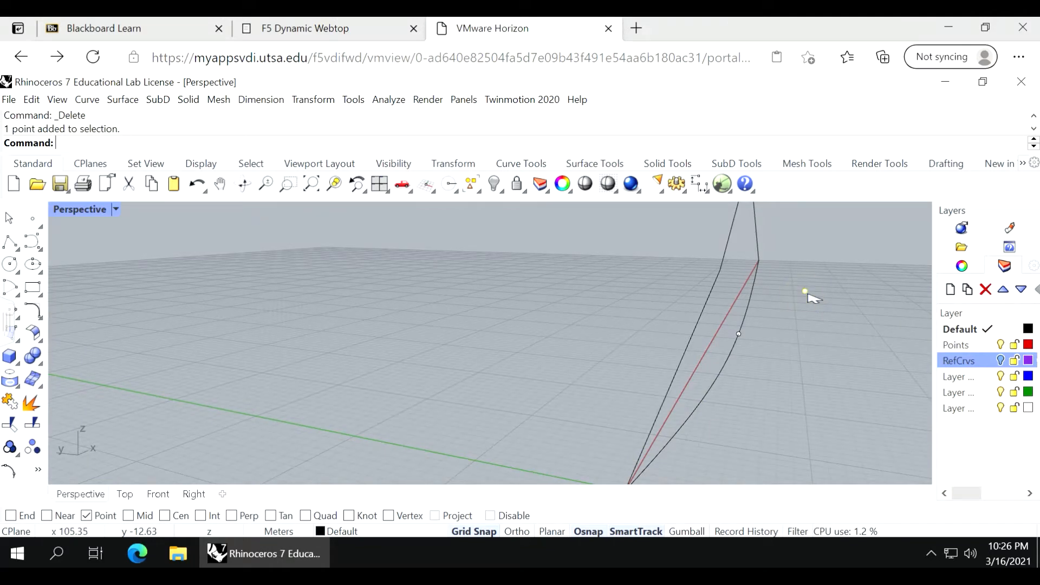
pyautogui.press('Delete')
pyautogui.click(739, 335)
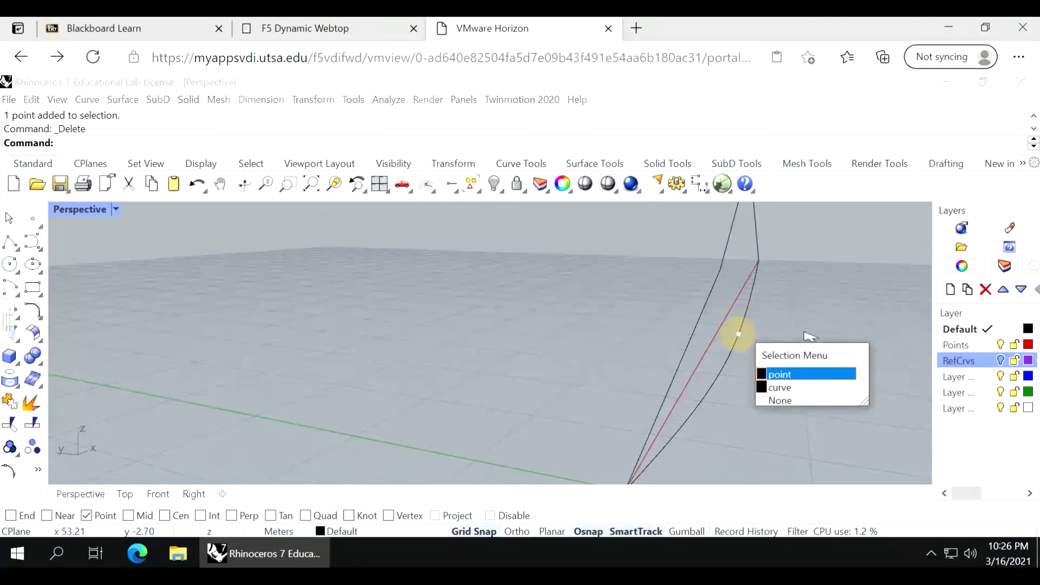
pyautogui.press('Return')
pyautogui.press('Delete')
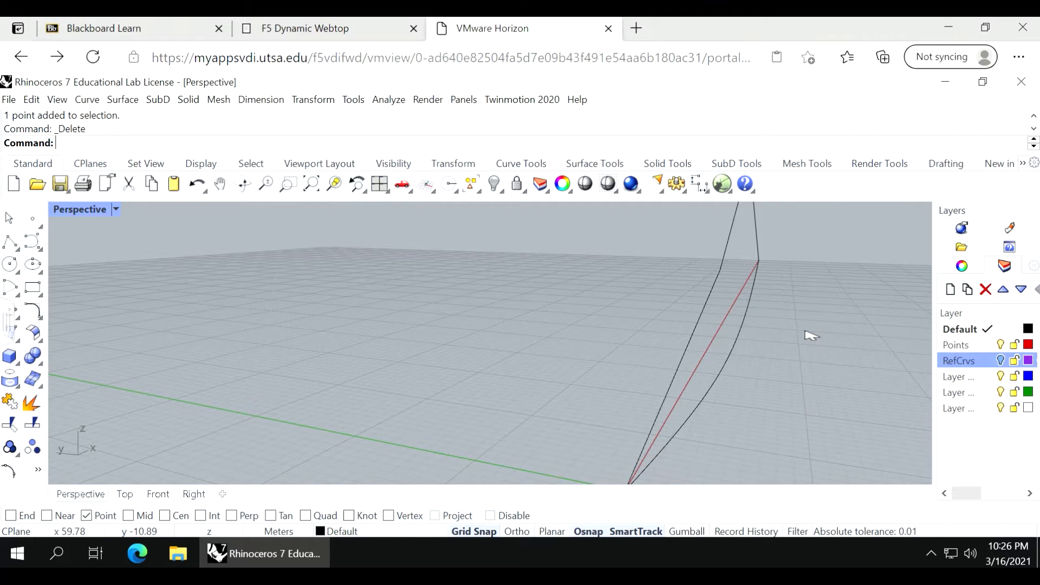
pyautogui.moveTo(811, 335); pyautogui.dragTo(630, 390, button='right')
pyautogui.scroll(5, 733, 245)
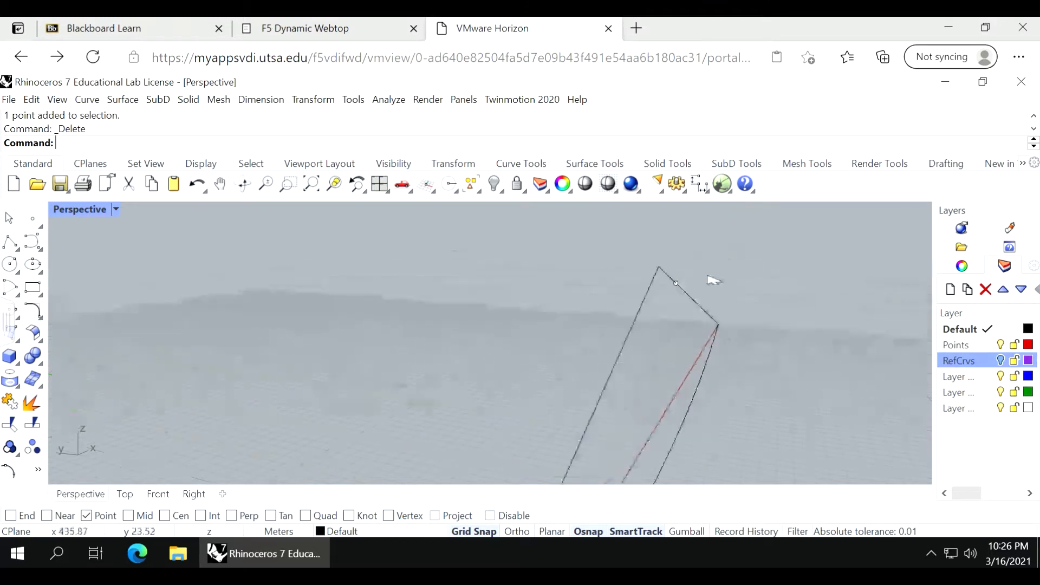
pyautogui.click(676, 283)
pyautogui.press('Delete')
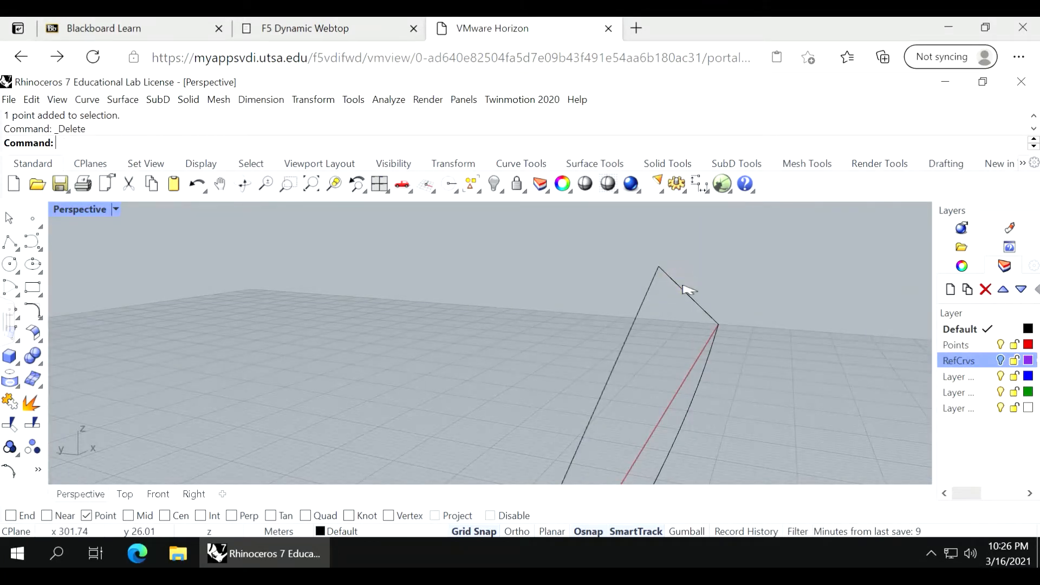
# Draw a vertical line at x 105 in the Front view, from about z -24 to z 31, crossing the upper and lower profile curves.
pyautogui.scroll(-5, 650, 295)
pyautogui.scroll(4, 665, 333)
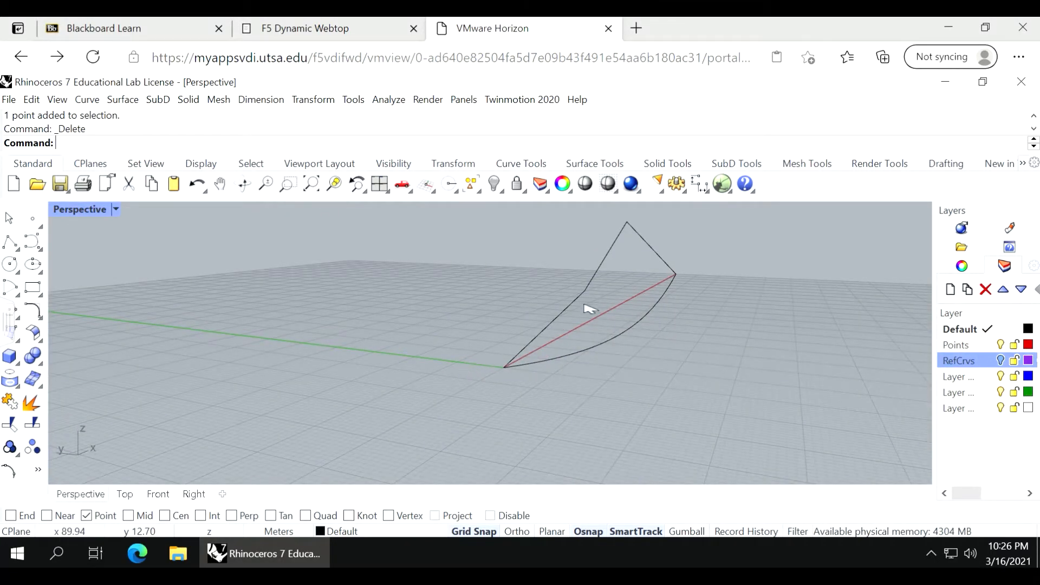
pyautogui.moveTo(508, 312)
pyautogui.mouseDown(button='right')
pyautogui.moveTo(532, 313)
pyautogui.moveTo(506, 322)
pyautogui.mouseUp(button='right')
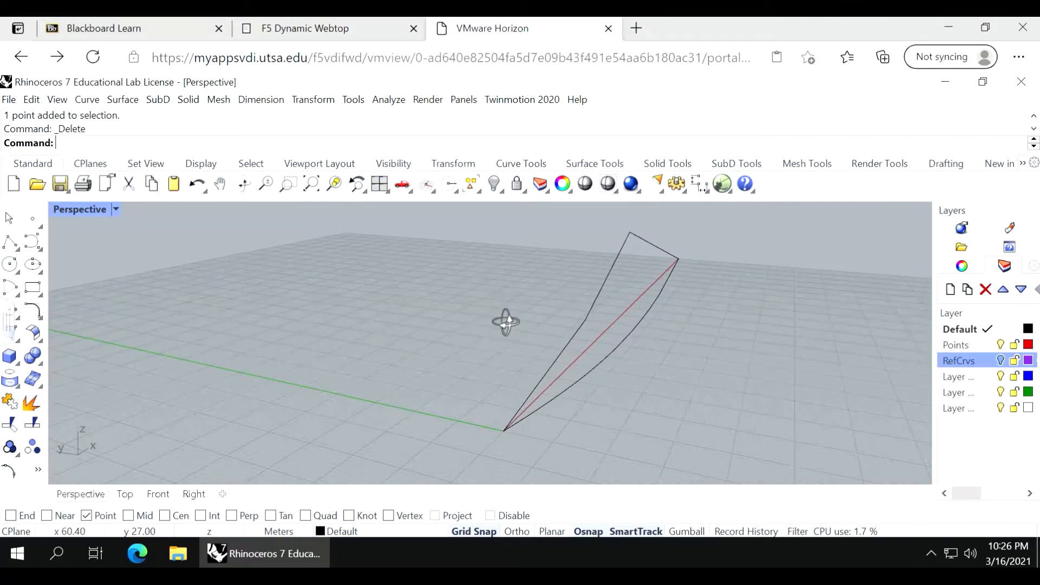
pyautogui.doubleClick(81, 209)
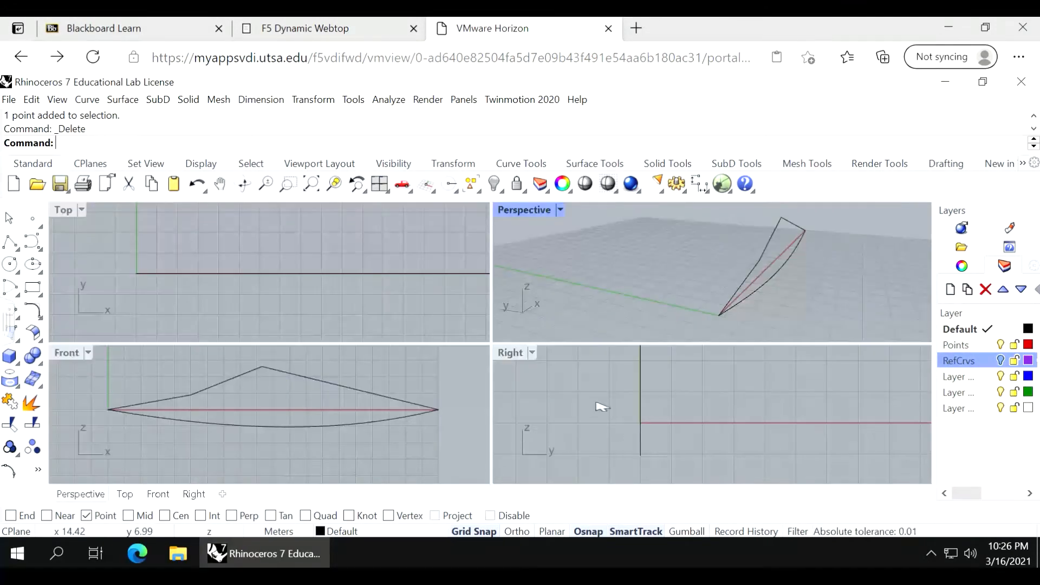
pyautogui.click(11, 243)
pyautogui.click(282, 449)
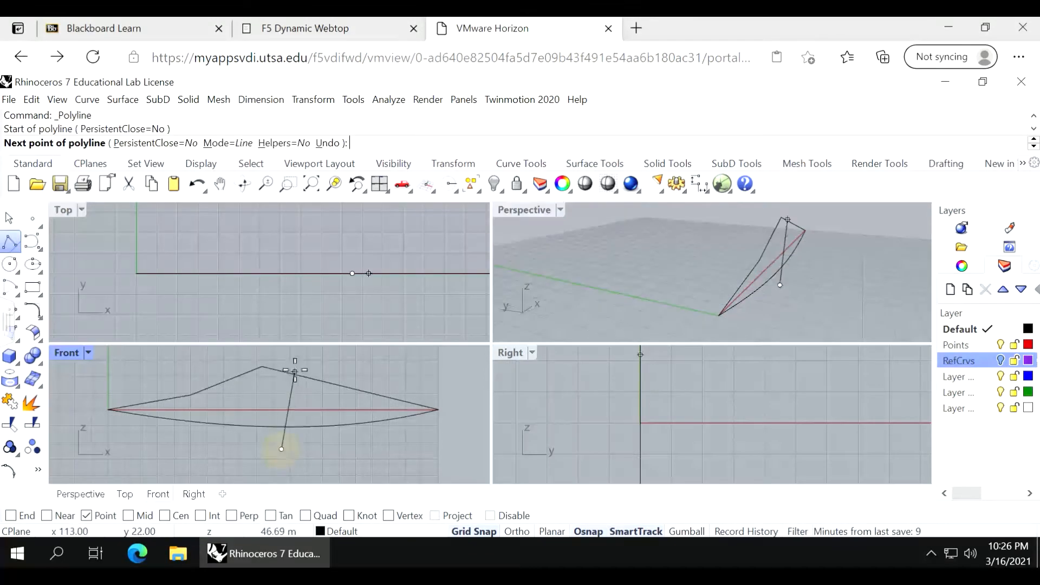
pyautogui.click(284, 357)
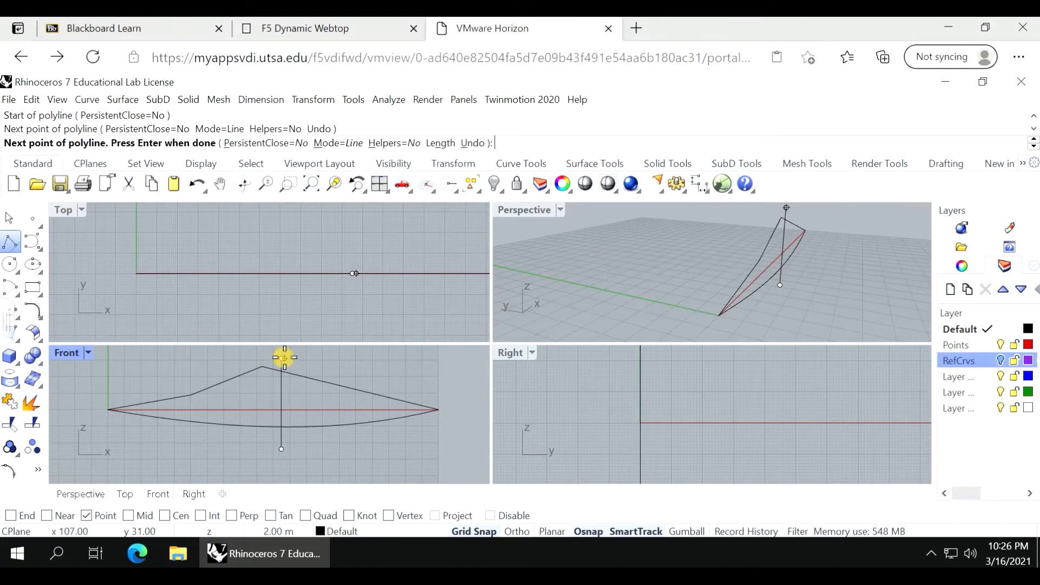
pyautogui.press('Return')
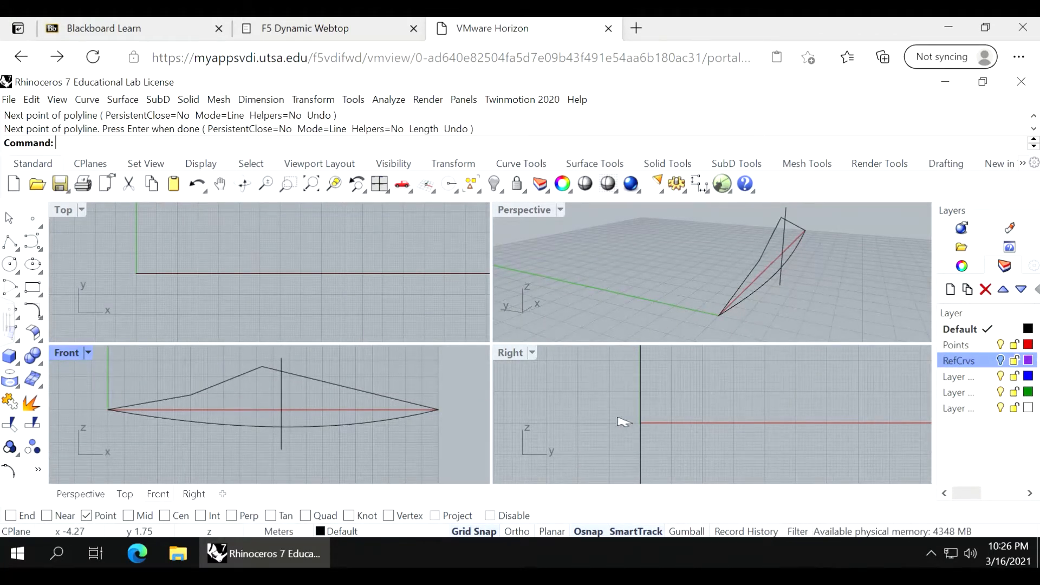
pyautogui.click(282, 405)
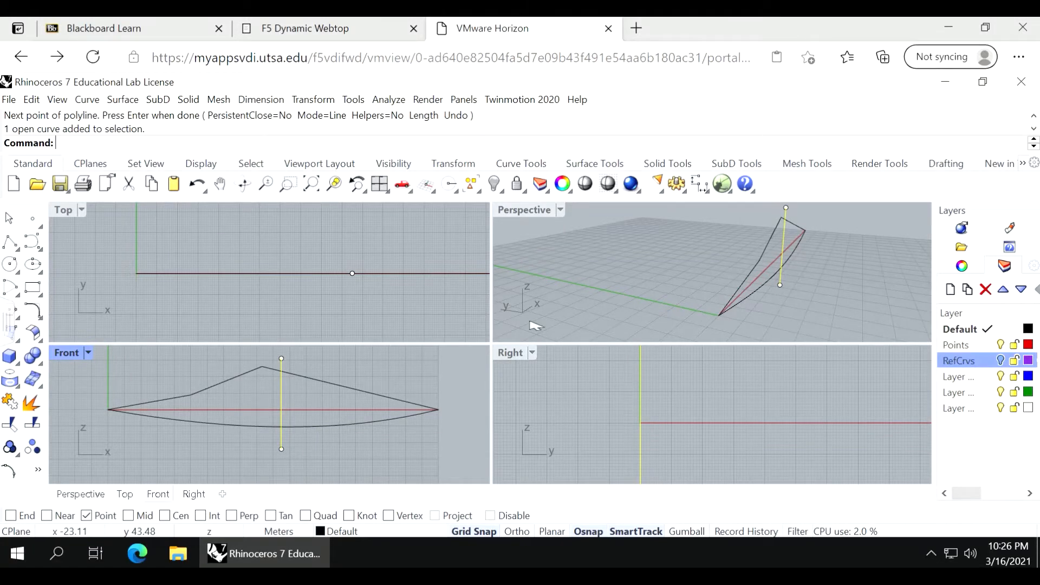
pyautogui.click(15, 243)
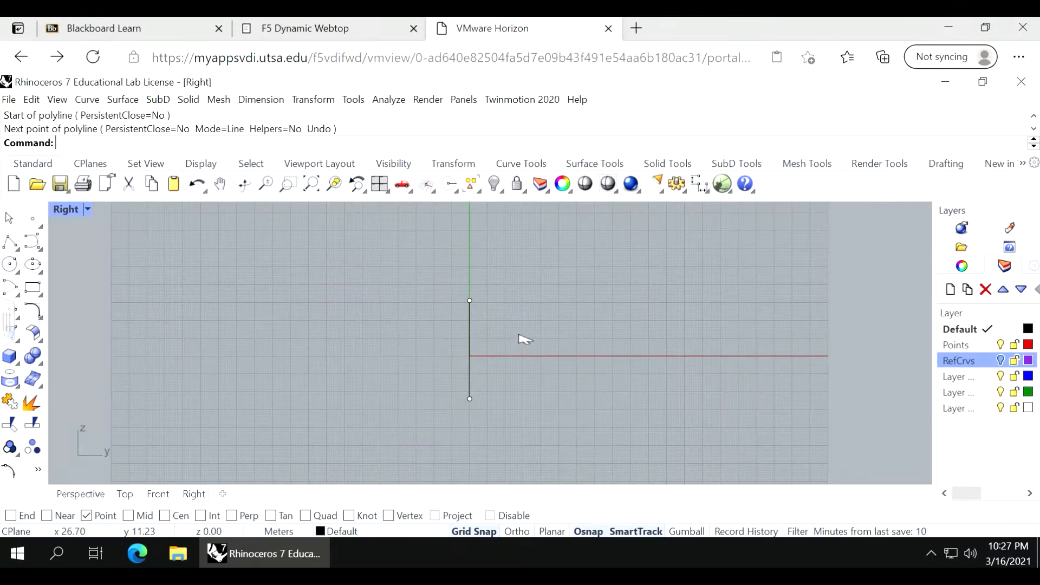
pyautogui.scroll(3, 522, 333)
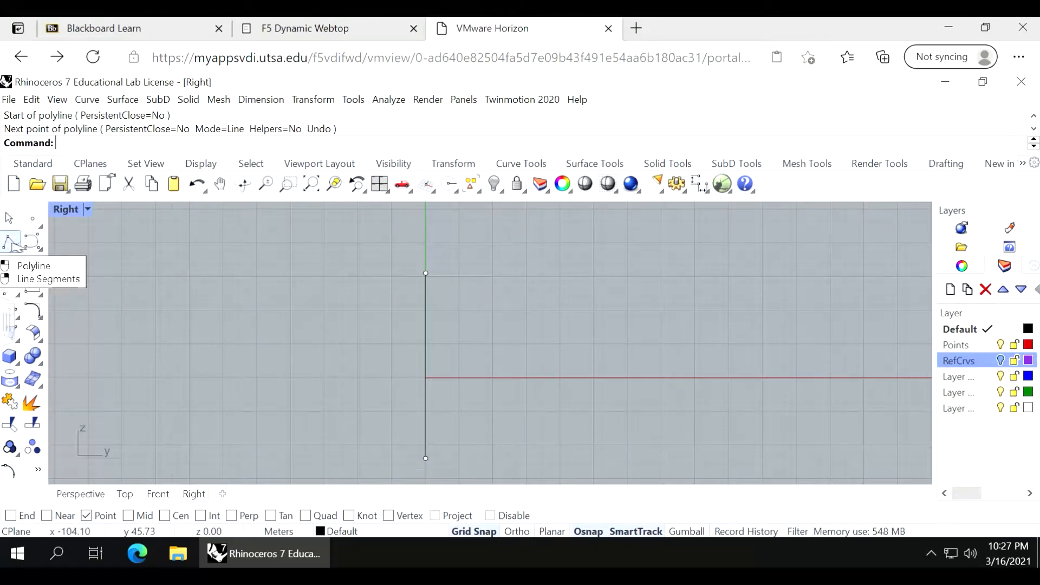
pyautogui.click(12, 243)
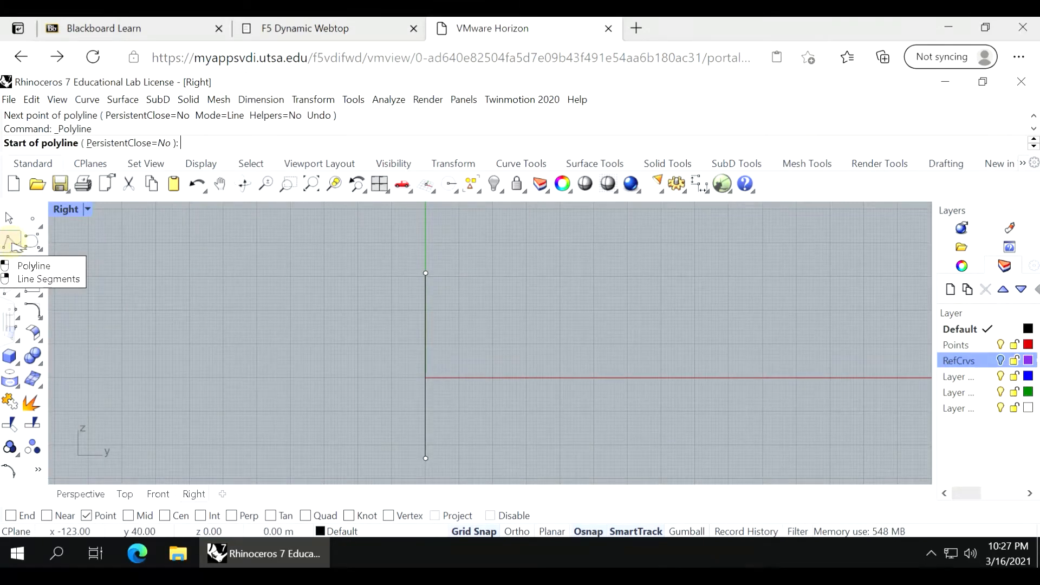
pyautogui.click(425, 274)
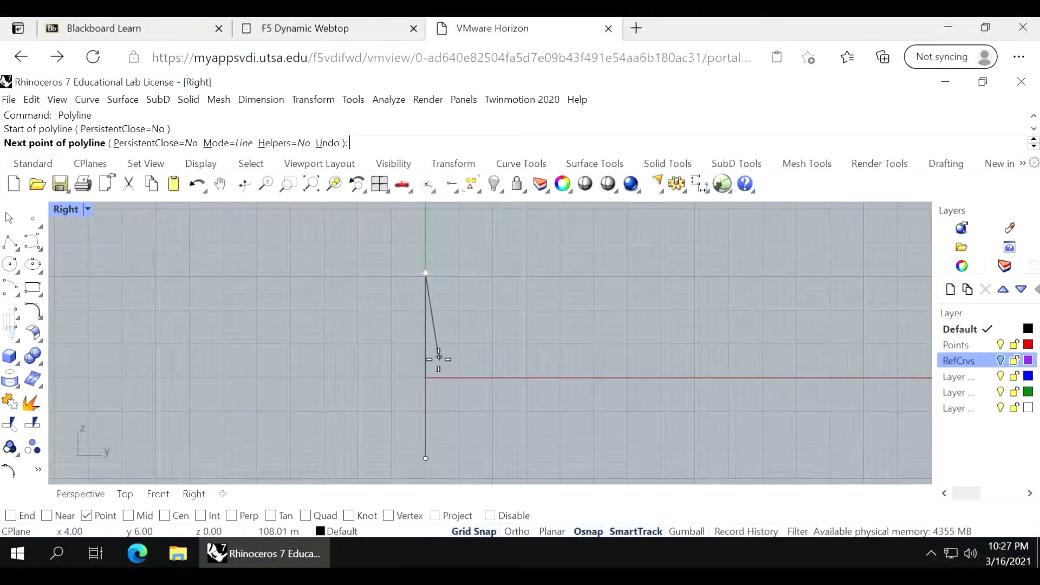
pyautogui.click(439, 389)
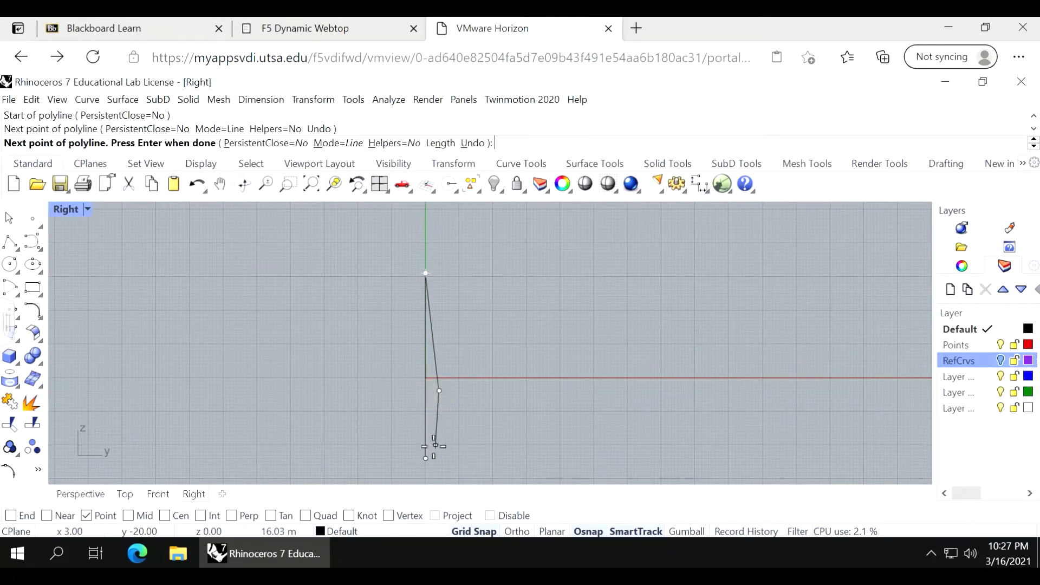
pyautogui.press('Escape')
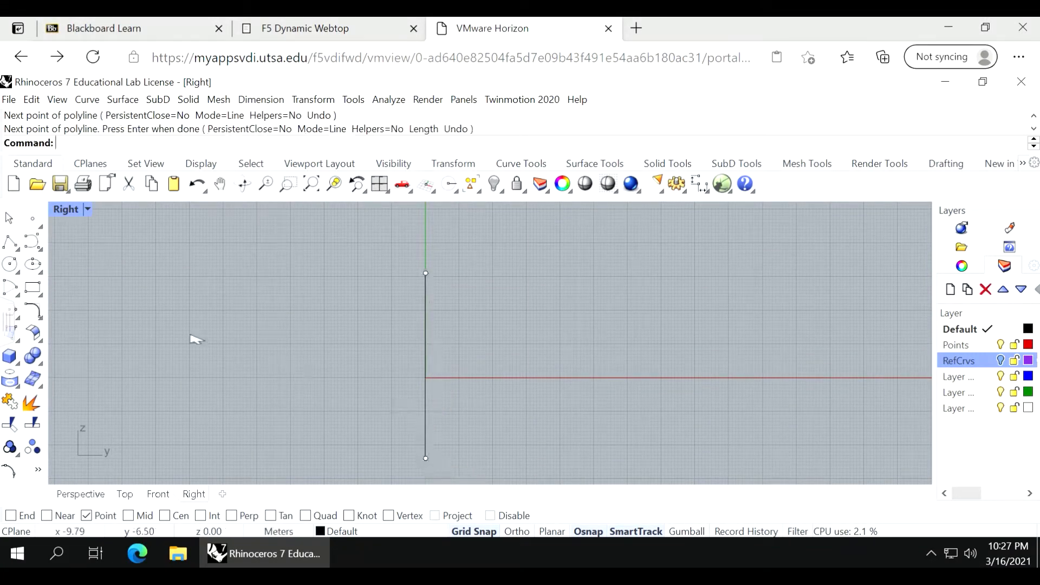
pyautogui.click(33, 241)
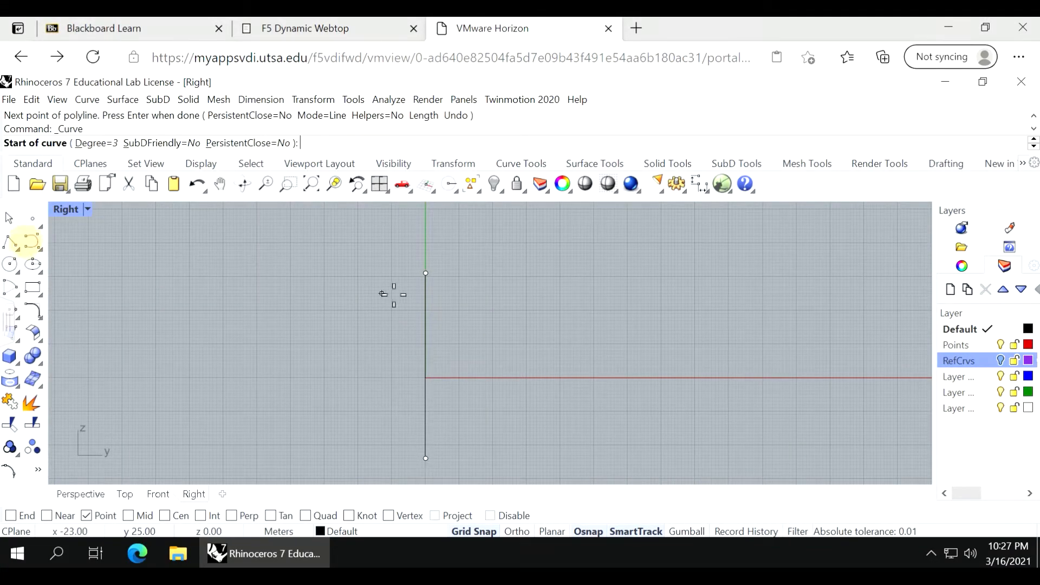
pyautogui.click(425, 274)
pyautogui.click(443, 364)
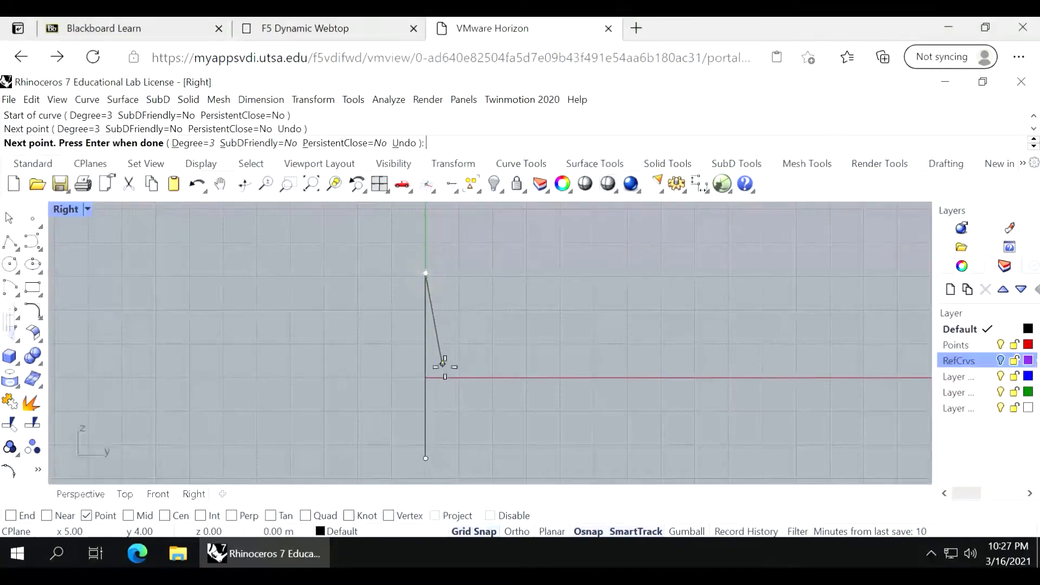
pyautogui.click(441, 434)
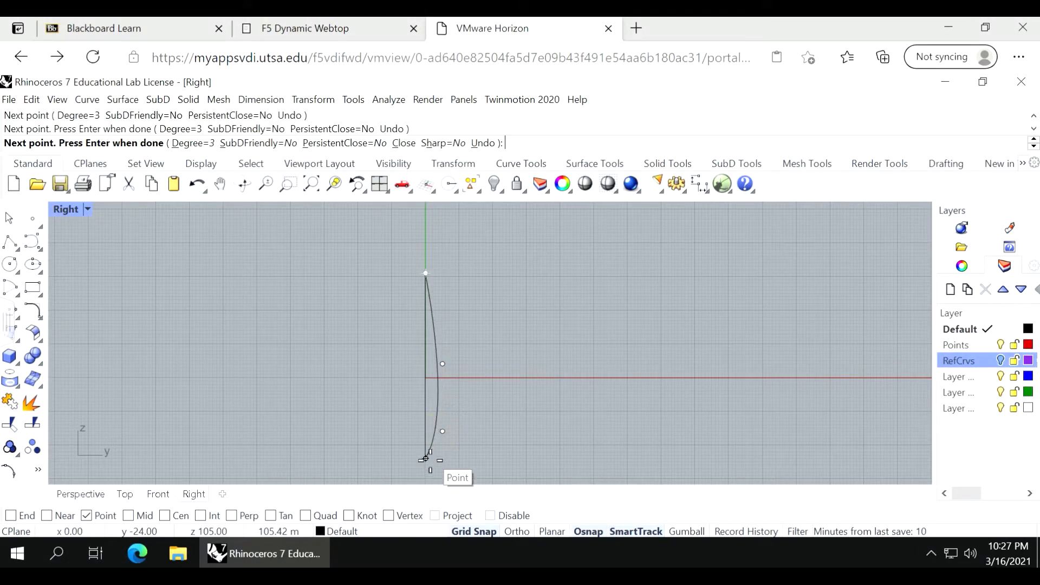
pyautogui.click(428, 463)
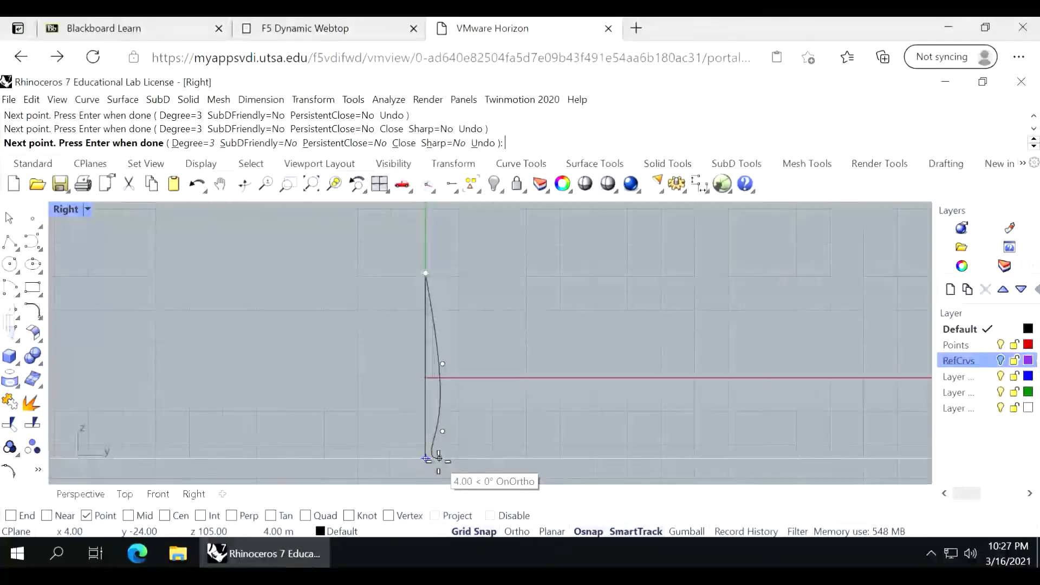
pyautogui.press('Escape')
# Draw a degree 3 cross-section curve in the Right view between the vertical line's ends, with two control points about 5 m and 4 m outward.
pyautogui.press('Return')
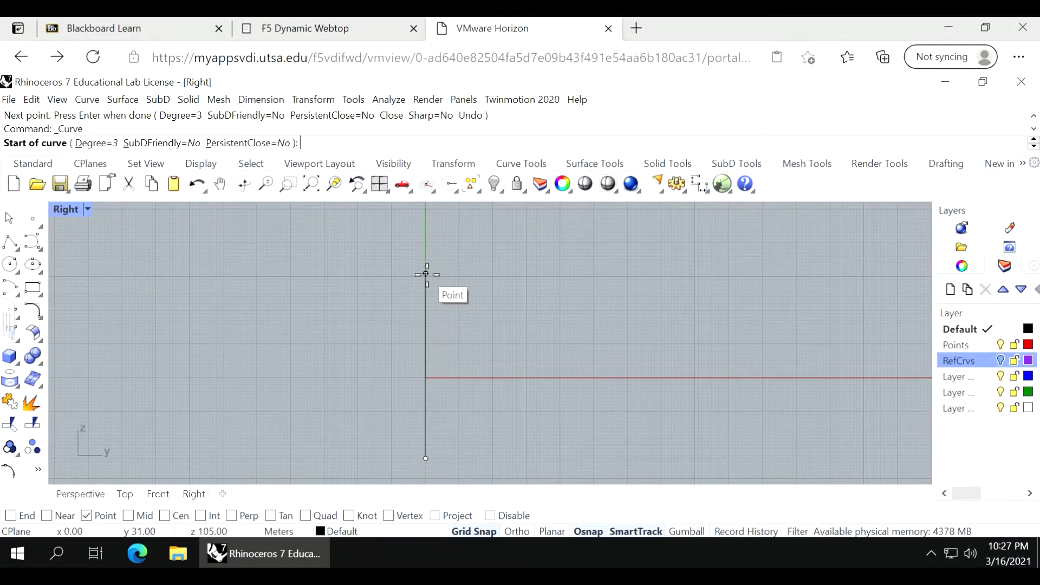
pyautogui.click(425, 273)
pyautogui.click(443, 363)
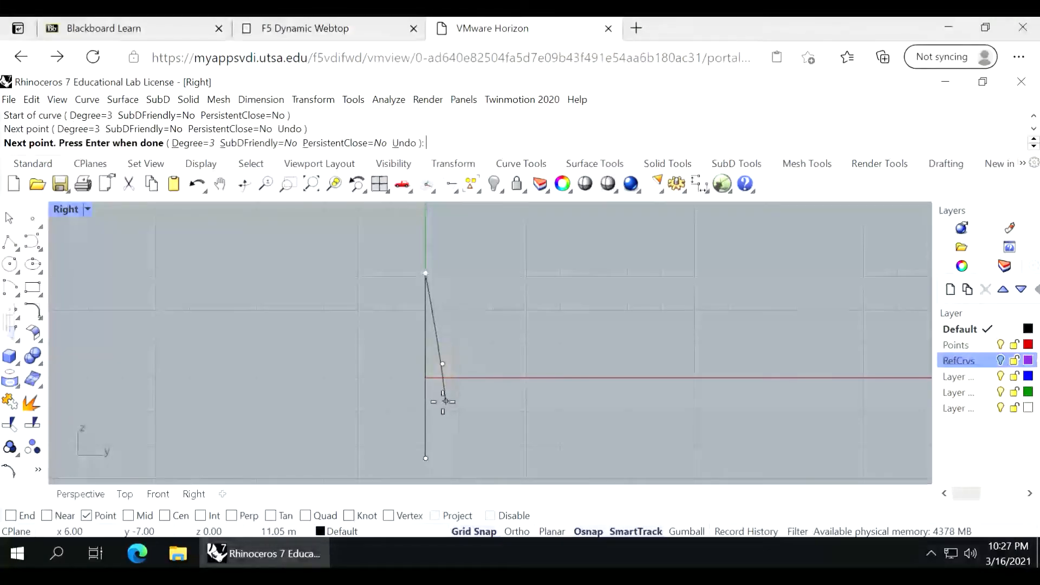
pyautogui.click(439, 418)
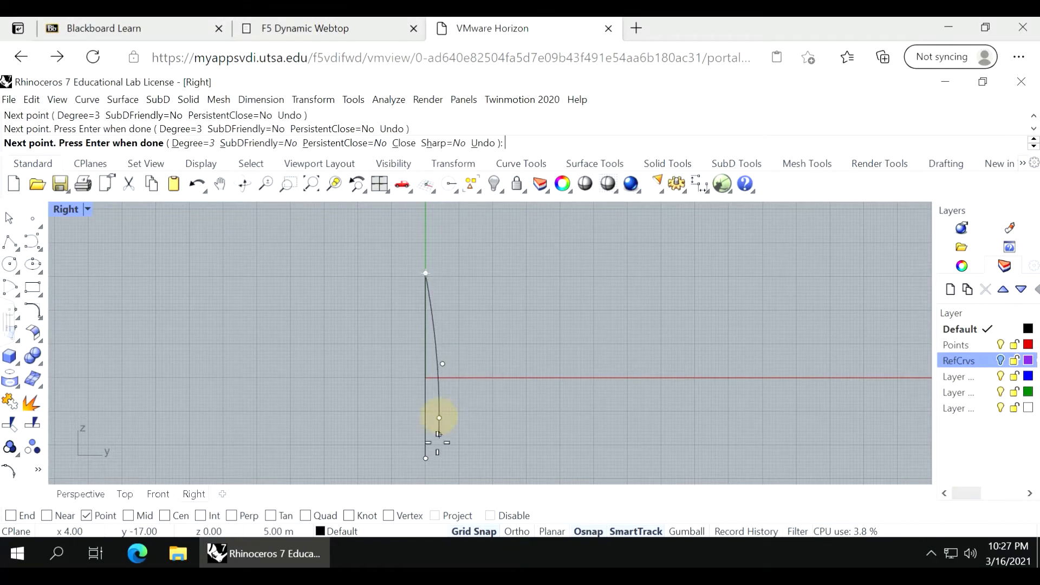
pyautogui.click(426, 459)
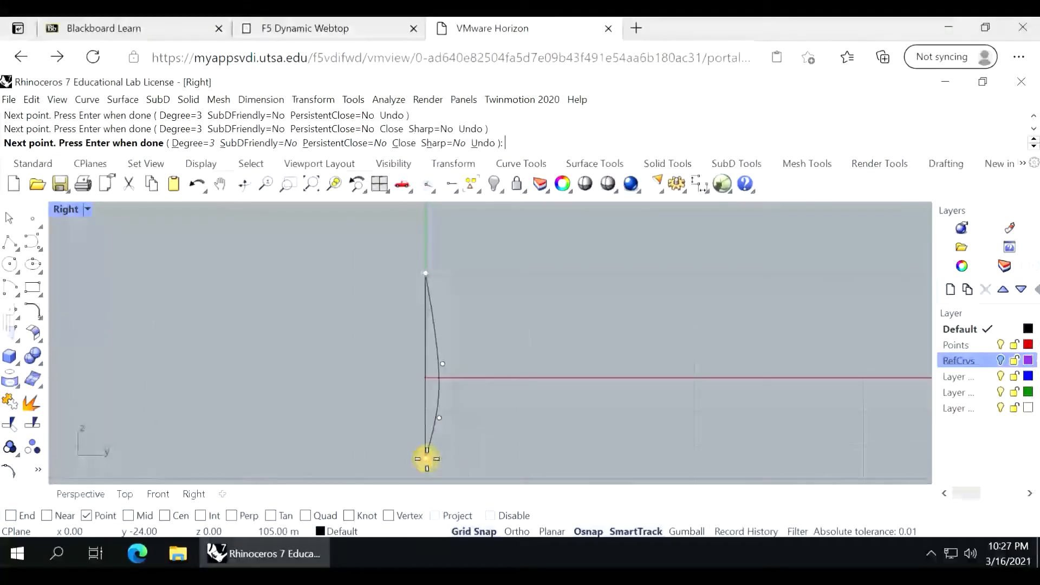
pyautogui.press('Return')
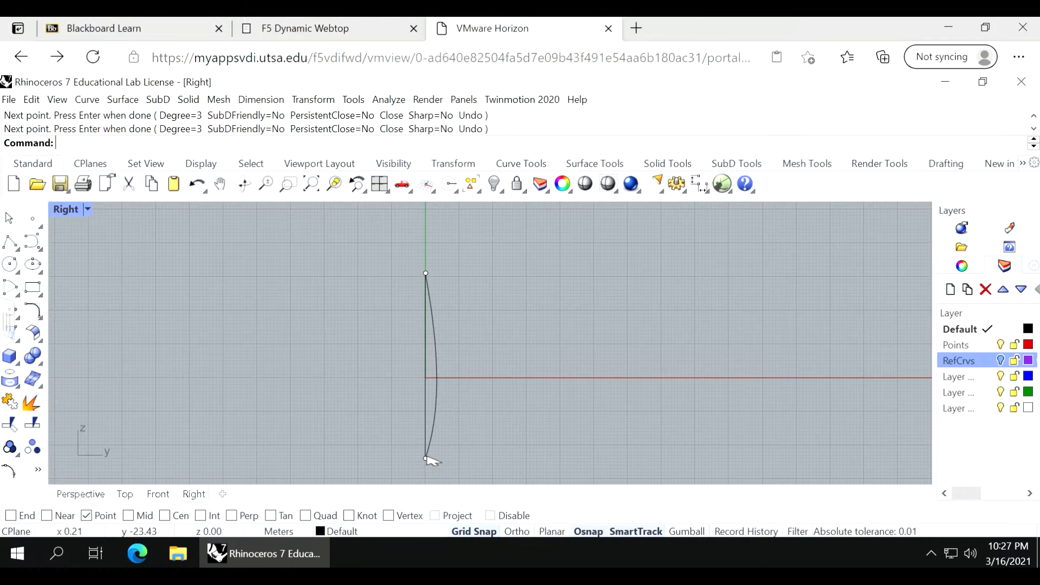
pyautogui.scroll(3, 428, 460)
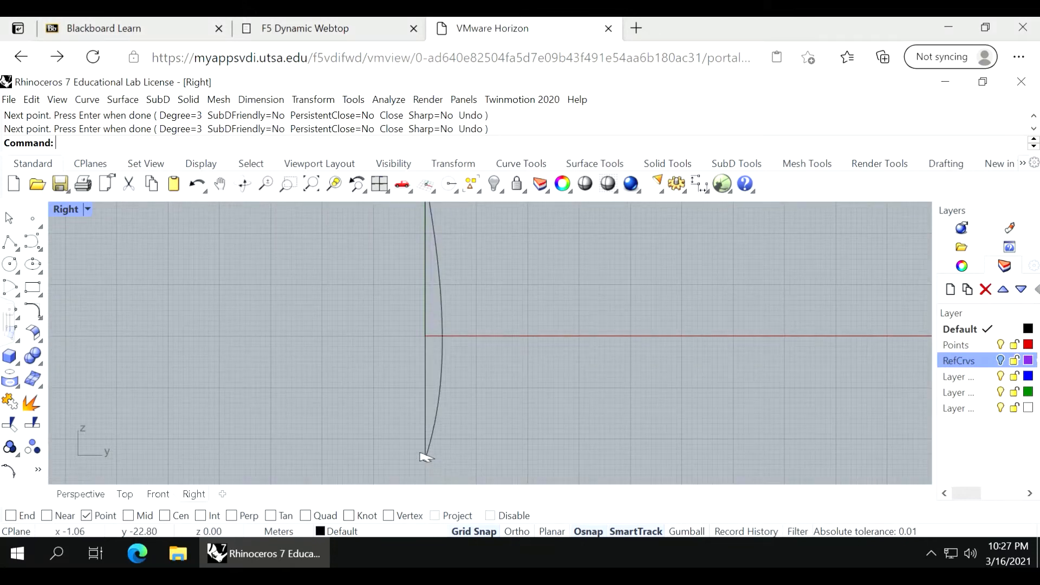
# Delete the new cross-section curve and the vertical line at x 105.
pyautogui.doubleClick(76, 210)
pyautogui.moveTo(704, 308); pyautogui.dragTo(772, 303, button='right')
pyautogui.click(768, 293)
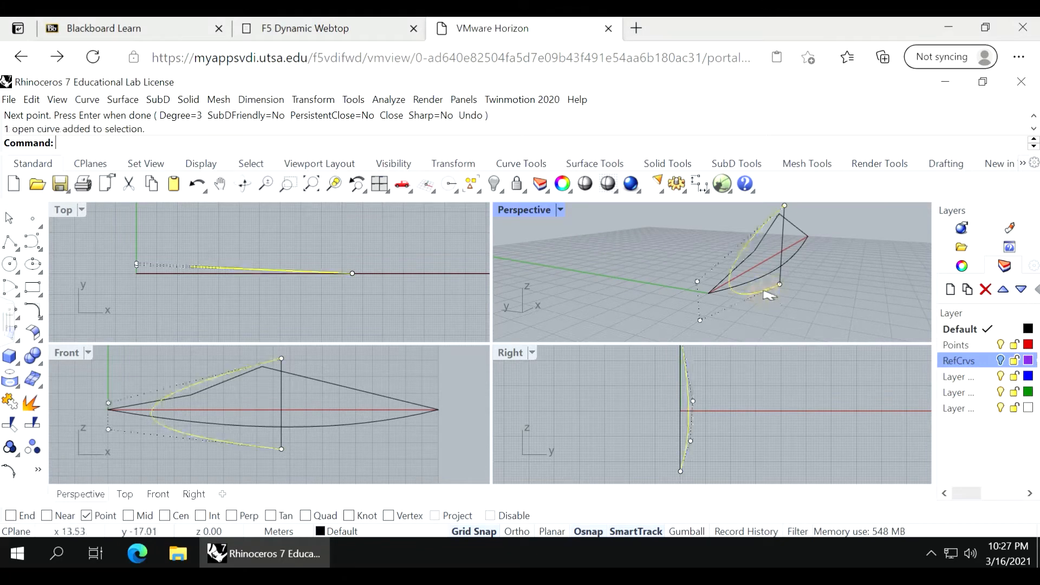
pyautogui.press('Delete')
pyautogui.click(780, 252)
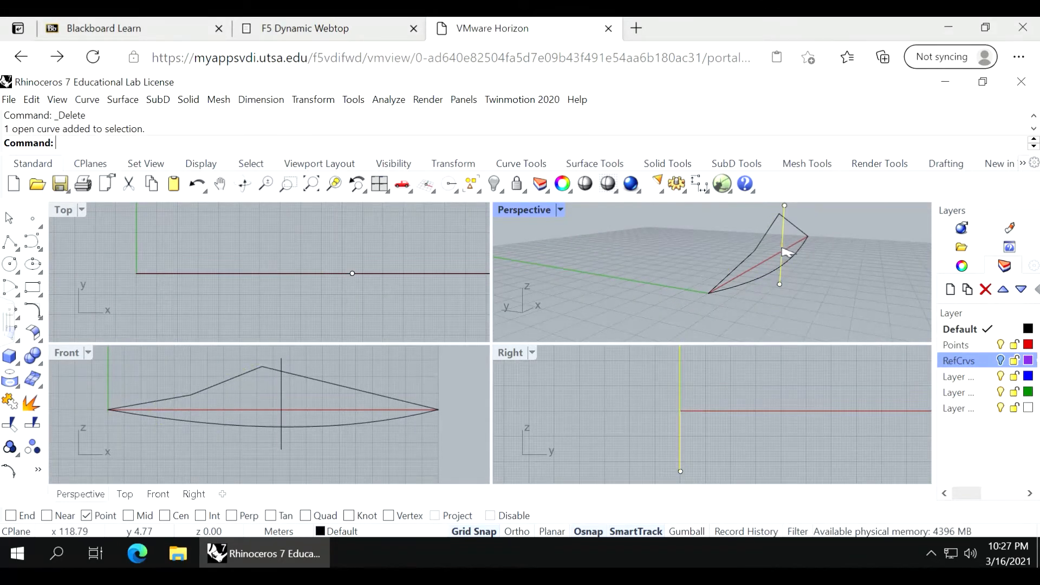
pyautogui.press('Delete')
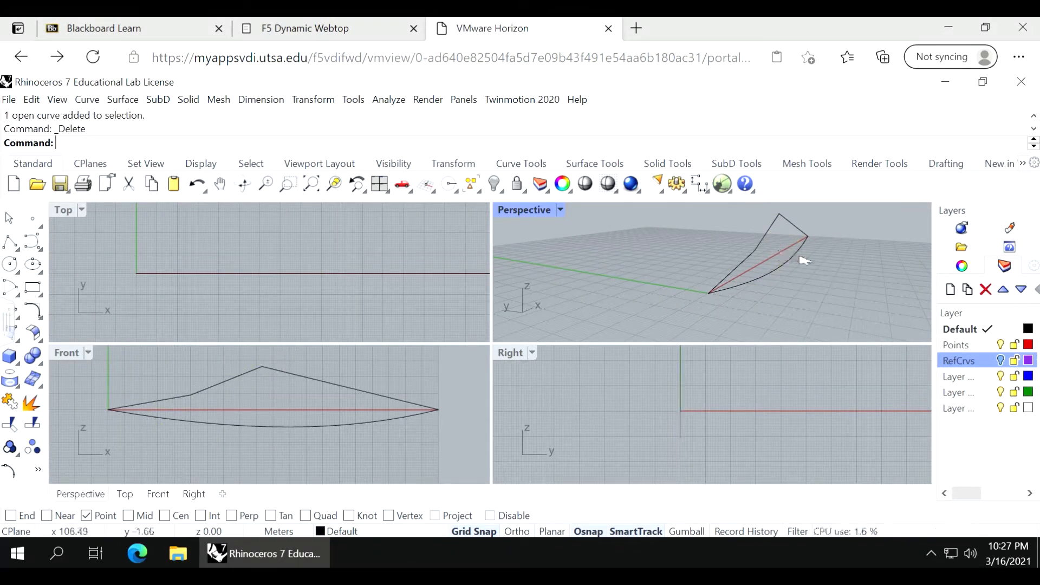
# Try to draw a side profile curve from the origin to the profile tip at x 200, with a control point at about 105, -17.
pyautogui.click(33, 242)
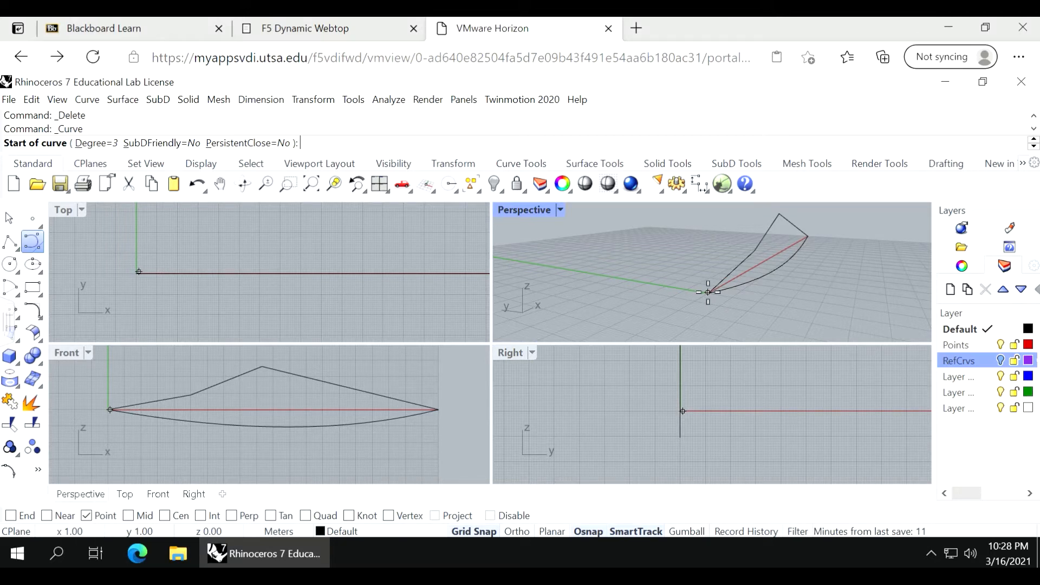
pyautogui.press('Return')
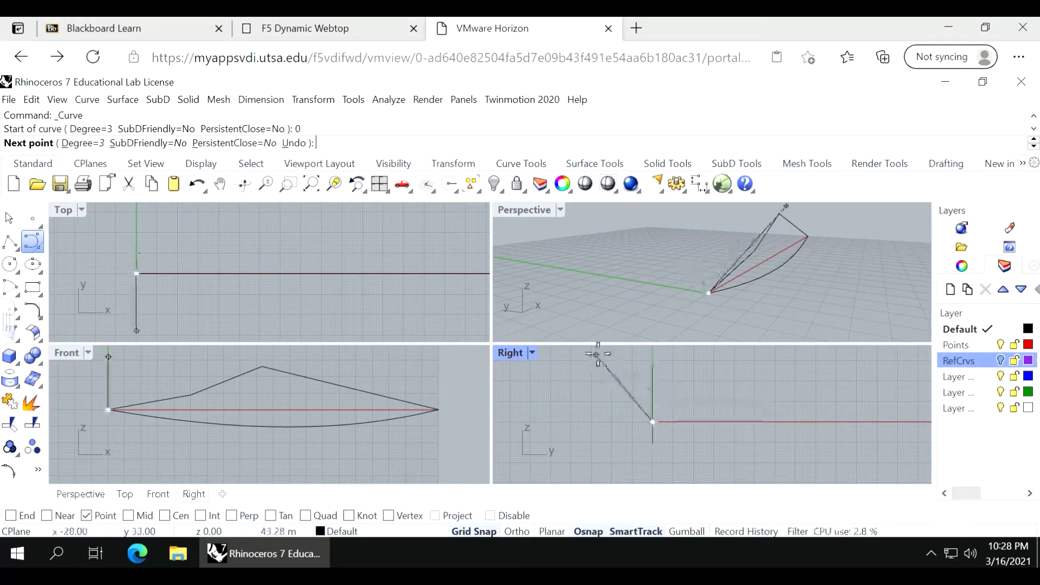
pyautogui.scroll(-3, 426, 311)
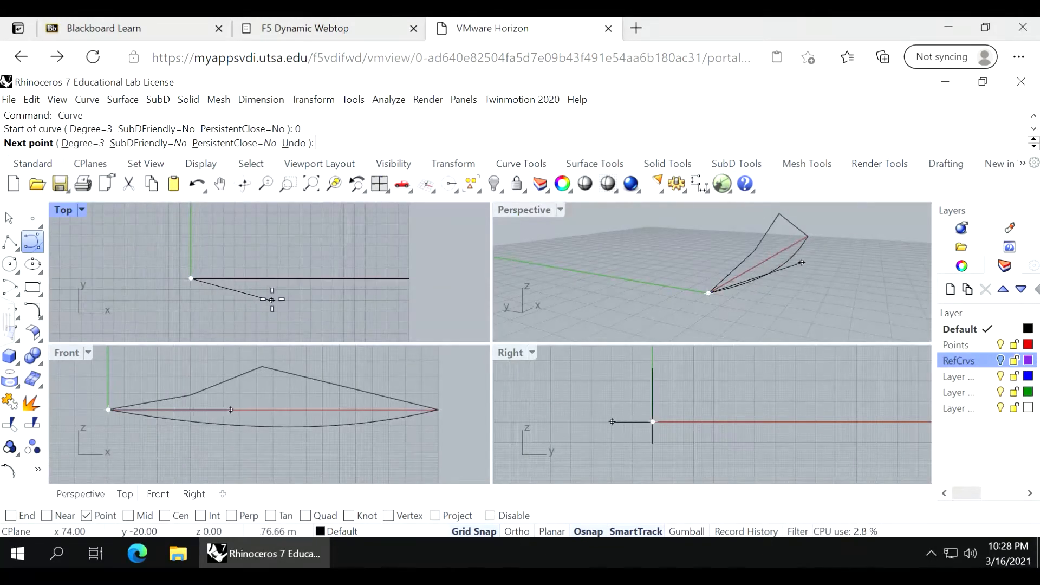
pyautogui.click(304, 297)
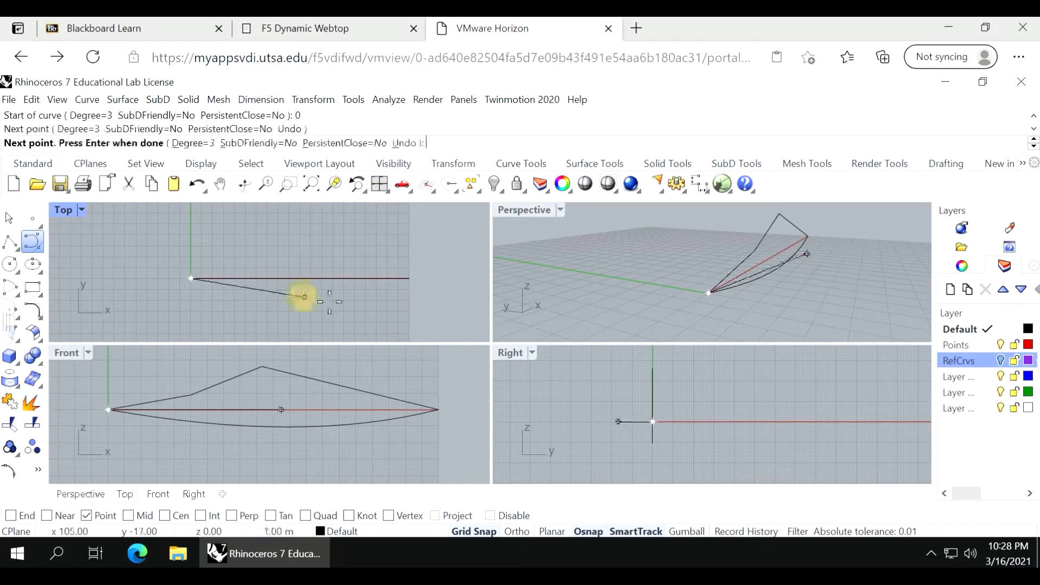
pyautogui.click(354, 288)
pyautogui.scroll(4, 411, 270)
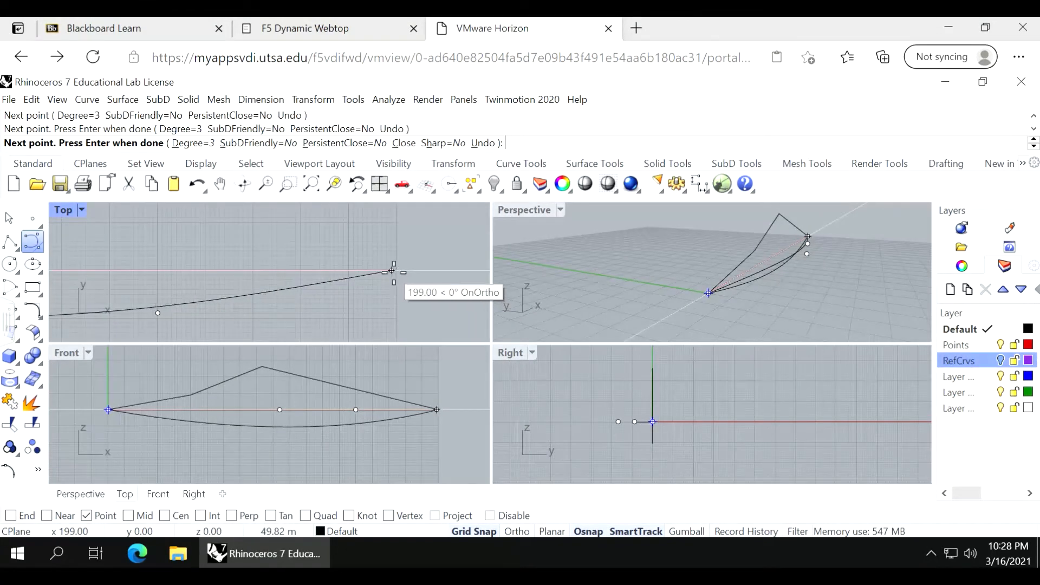
pyautogui.scroll(5, 439, 410)
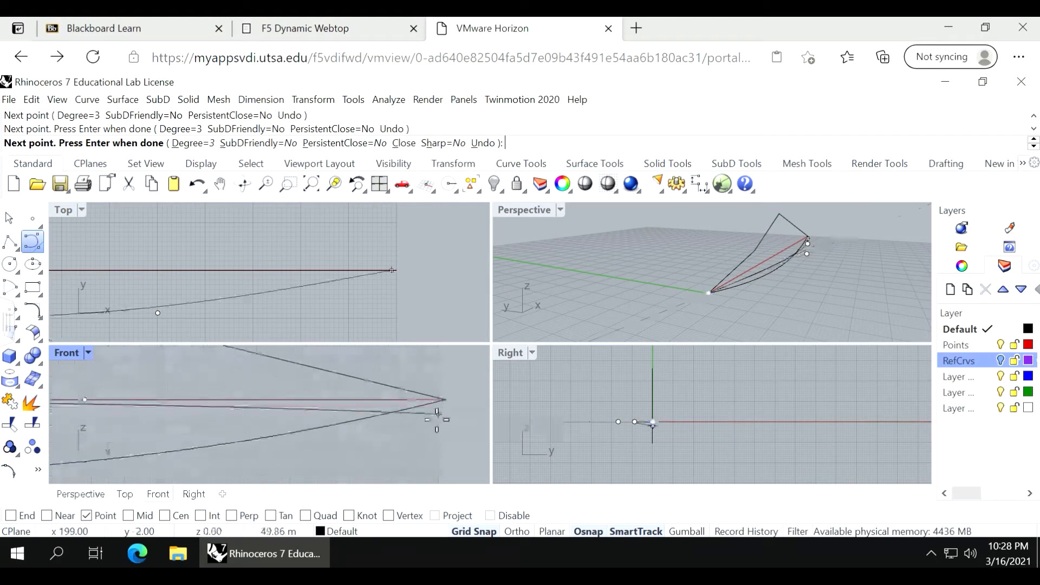
pyautogui.click(446, 399)
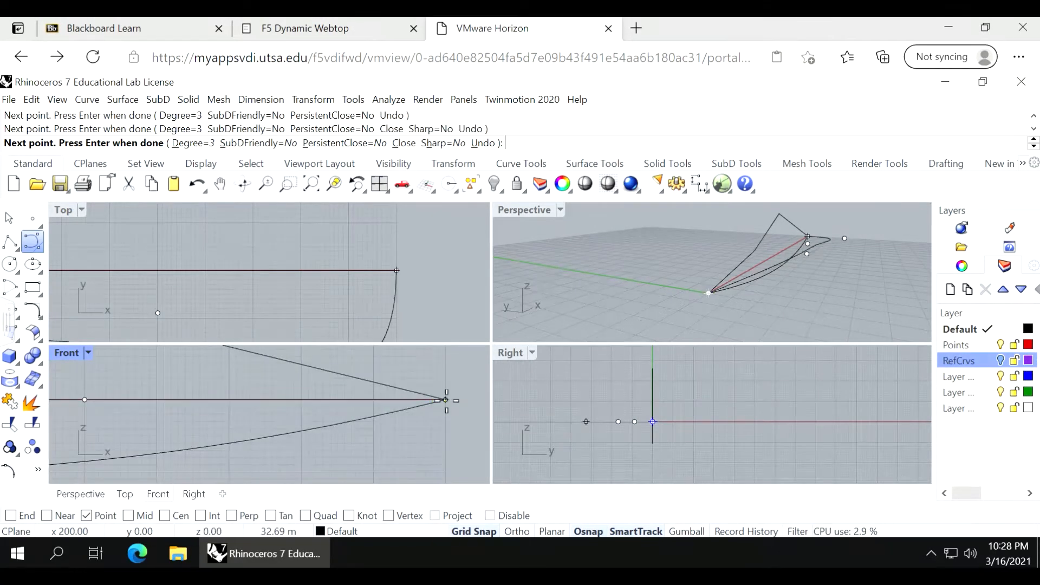
pyautogui.press('Return')
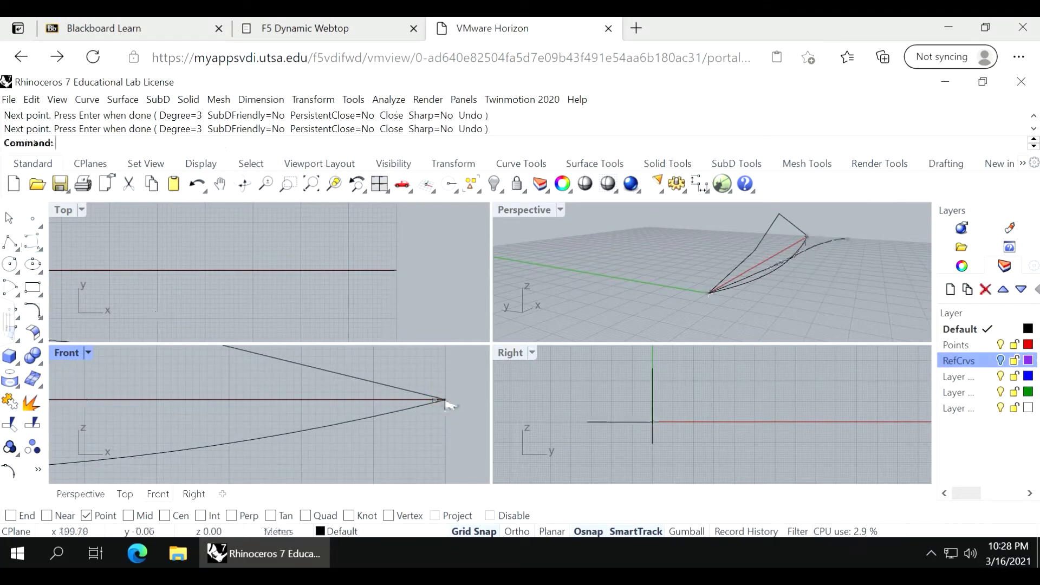
pyautogui.scroll(-4, 374, 284)
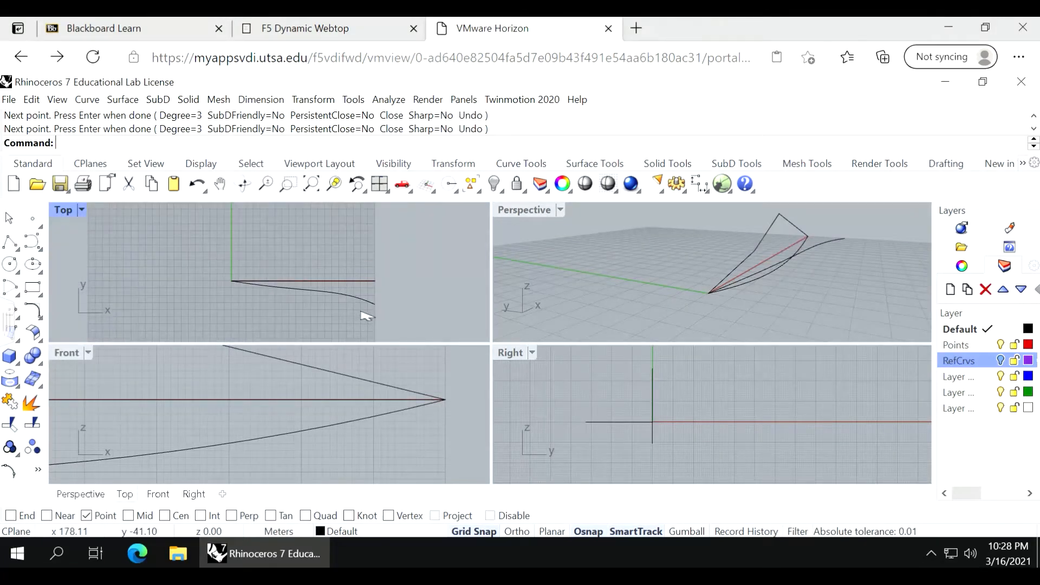
# Delete the side profile curve and start a new degree 3 control-point curve at the origin with Planar mode on.
pyautogui.click(379, 294)
pyautogui.press('Delete')
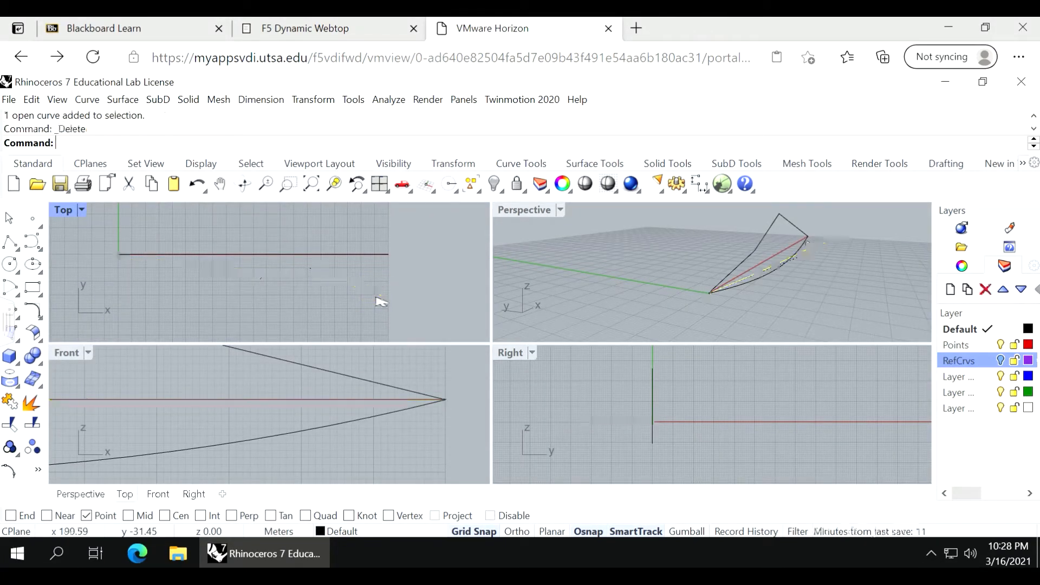
pyautogui.press('Return')
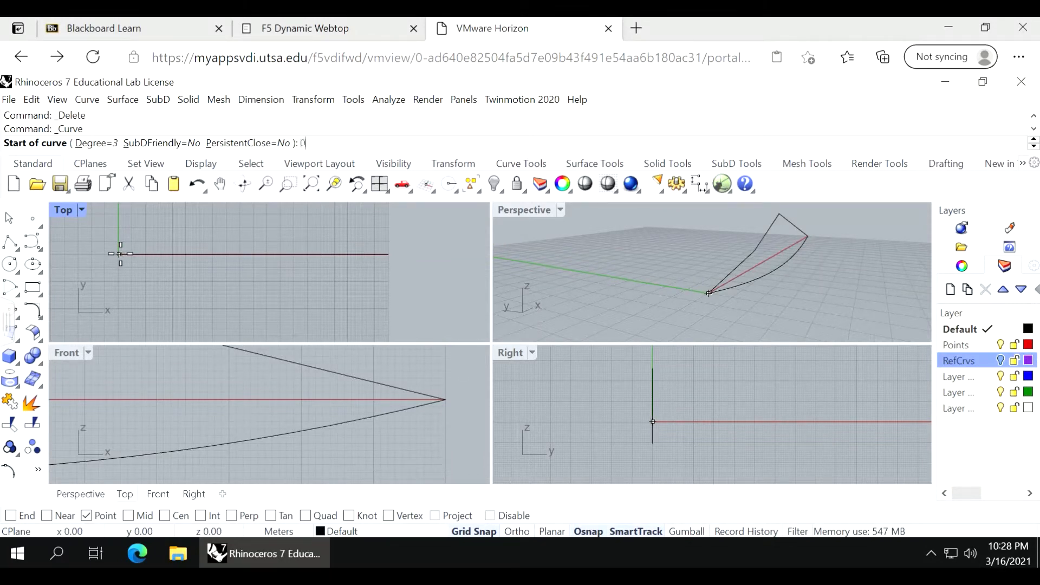
pyautogui.press('Return')
pyautogui.scroll(-3, 268, 311)
pyautogui.scroll(-3, 289, 404)
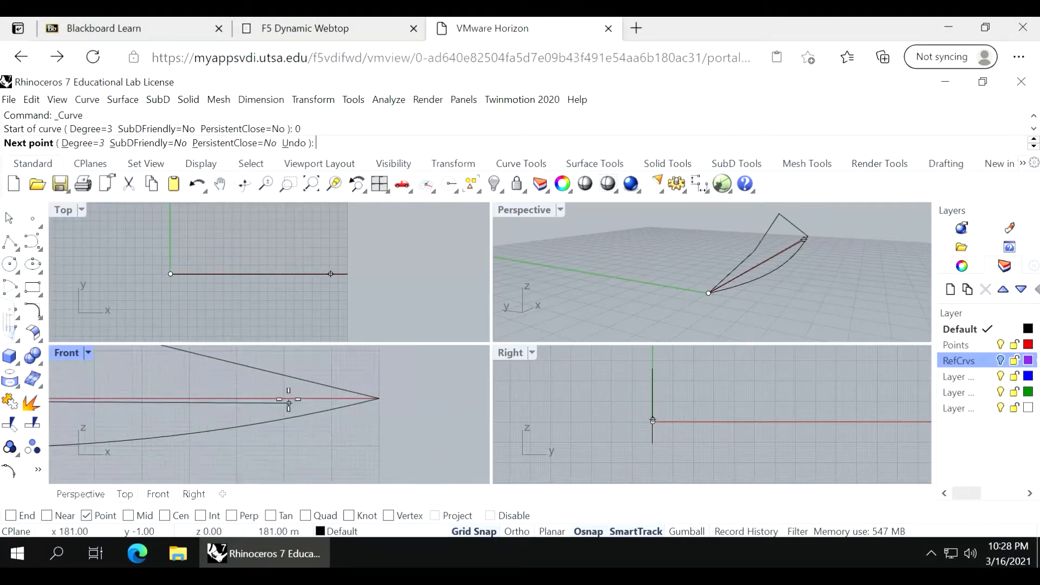
pyautogui.scroll(-3, 288, 404)
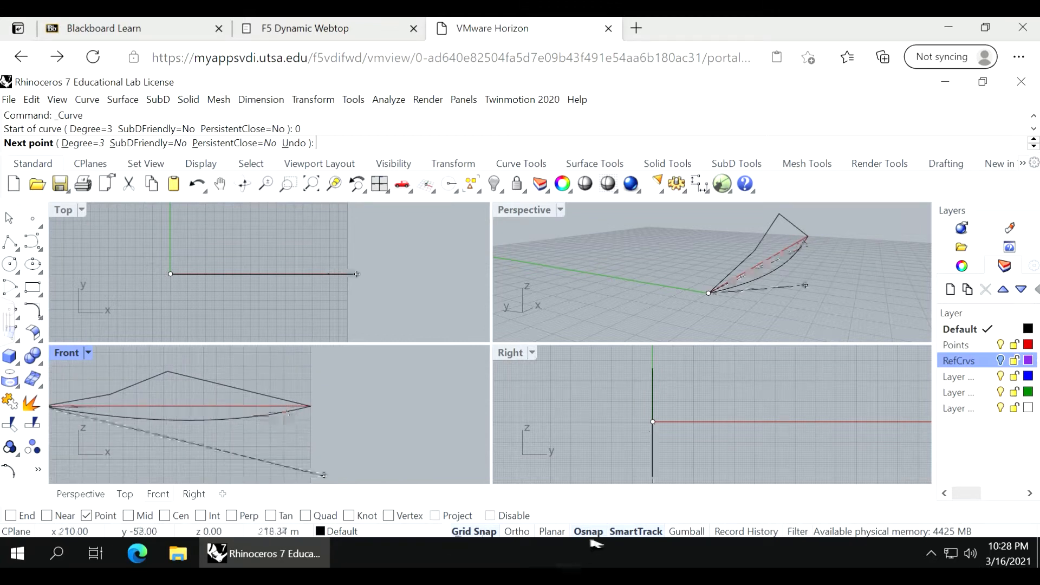
pyautogui.click(552, 531)
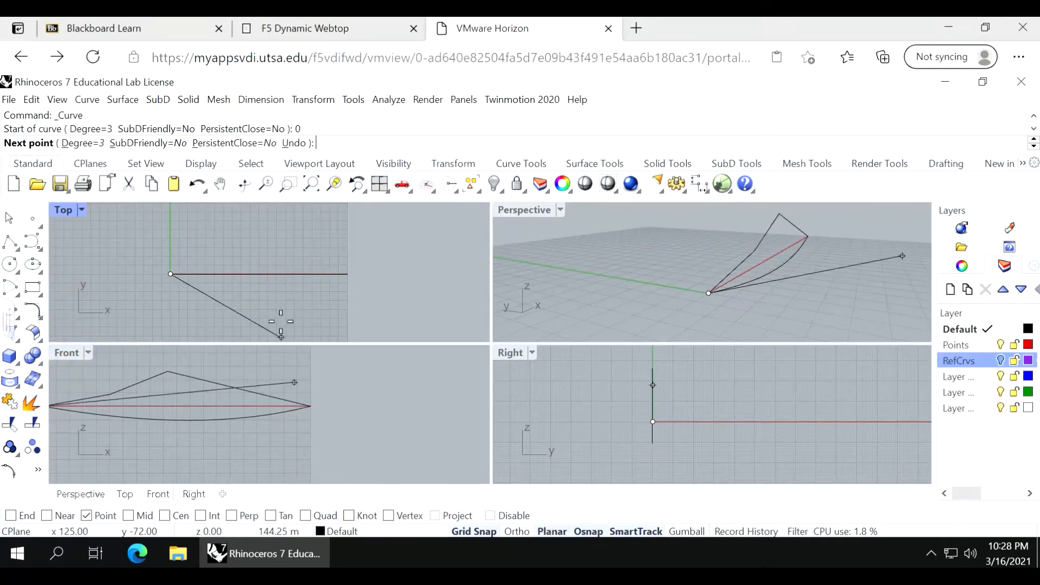
# Draw the side curve in the Top view through control points at about 113, -14 and 162, -15, ending at the profile tip using End and Near snaps.
pyautogui.scroll(1, 273, 295)
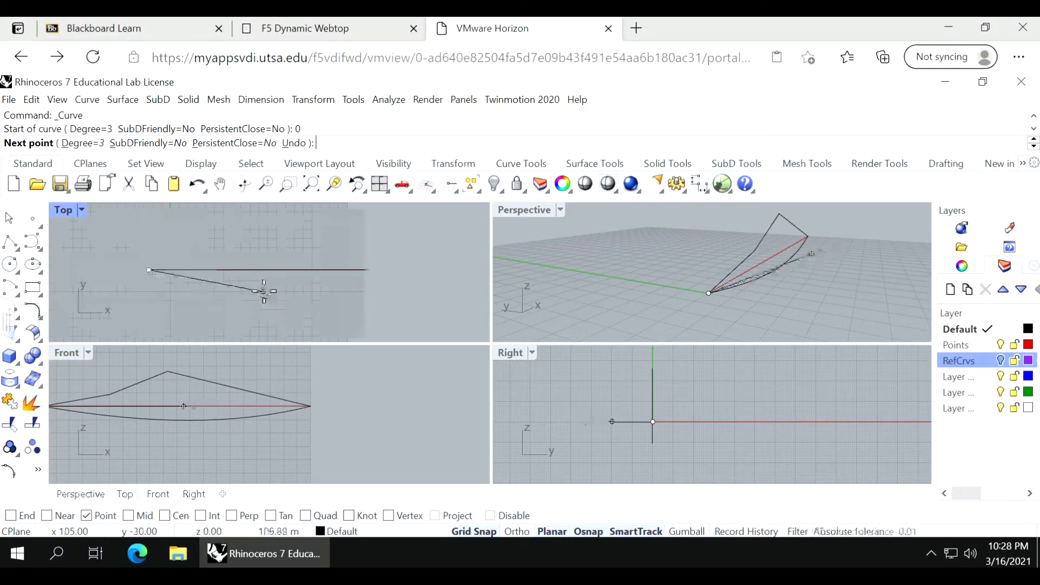
pyautogui.click(274, 285)
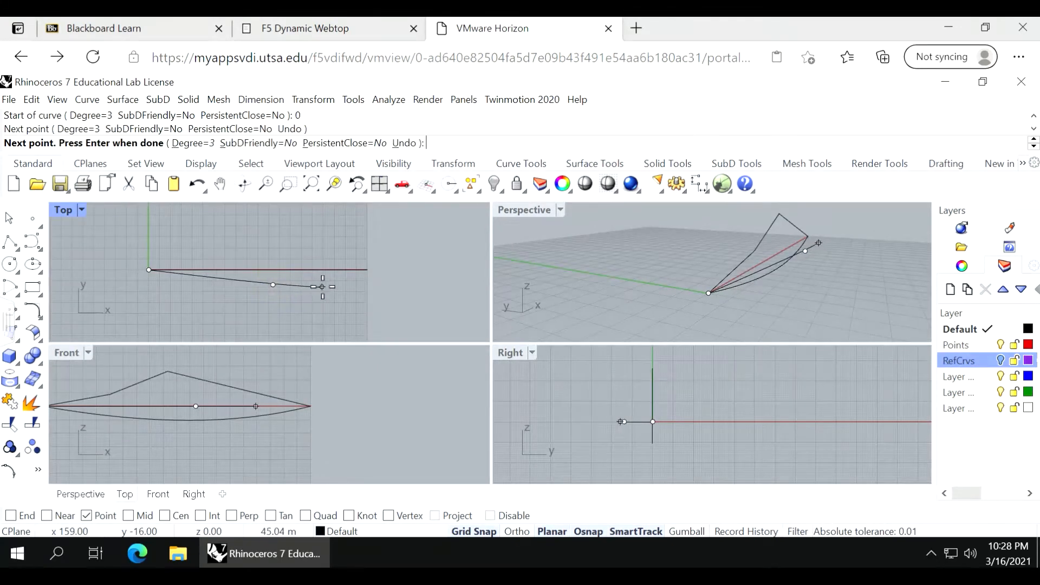
pyautogui.click(326, 285)
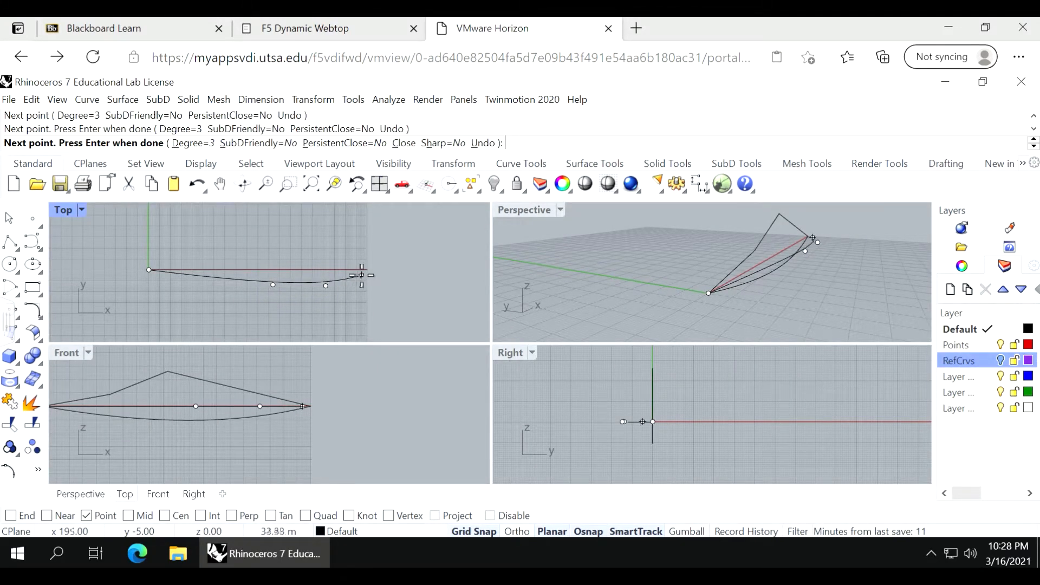
pyautogui.scroll(3, 363, 275)
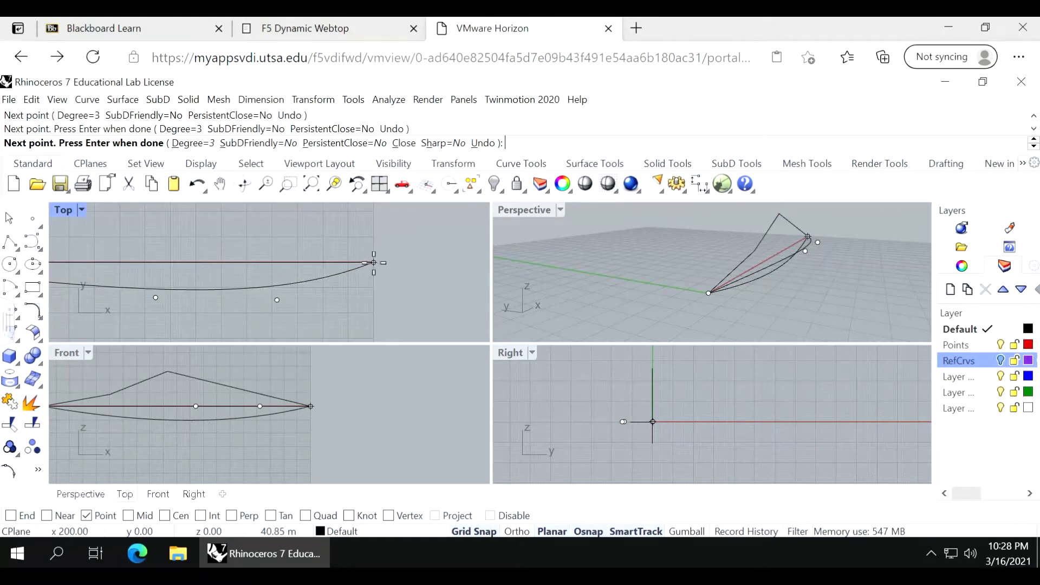
pyautogui.scroll(3, 363, 303)
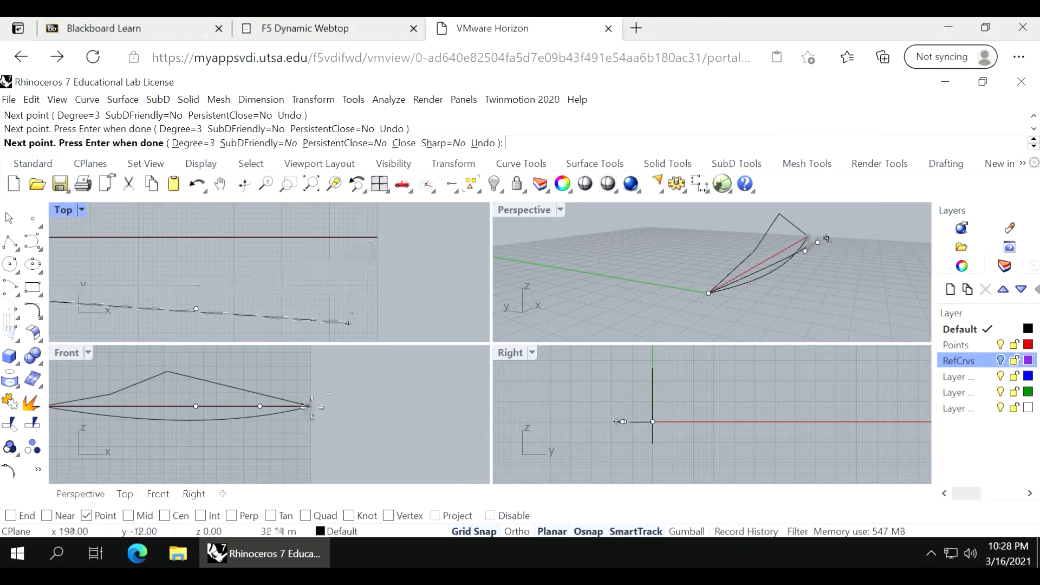
pyautogui.scroll(3, 309, 407)
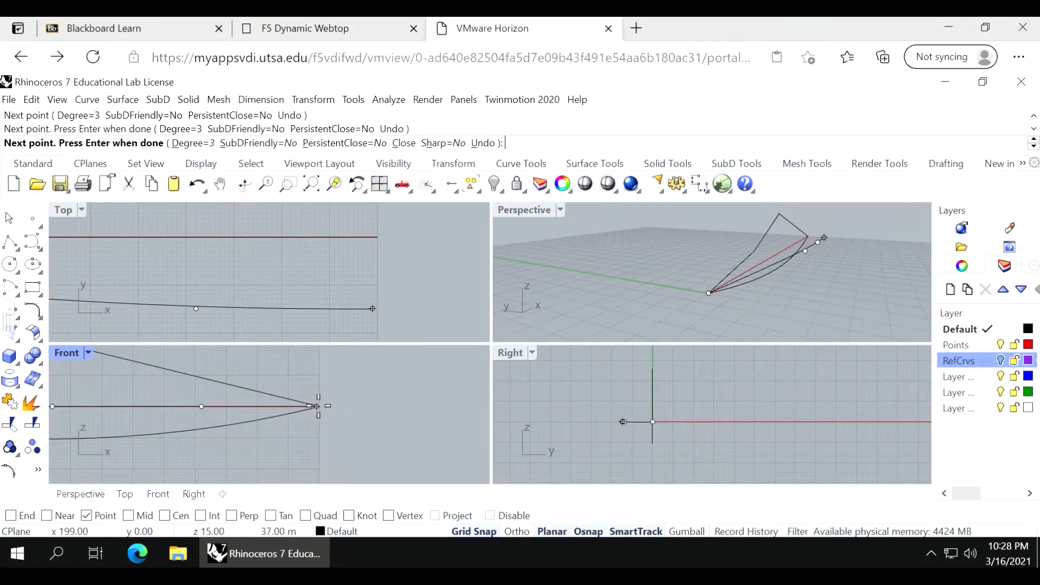
pyautogui.click(11, 516)
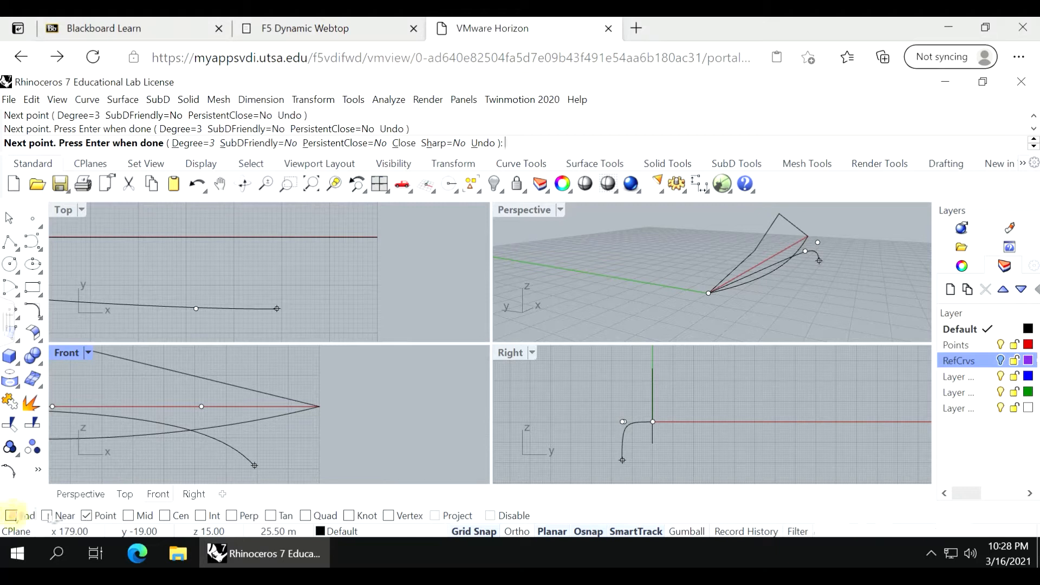
pyautogui.click(378, 239)
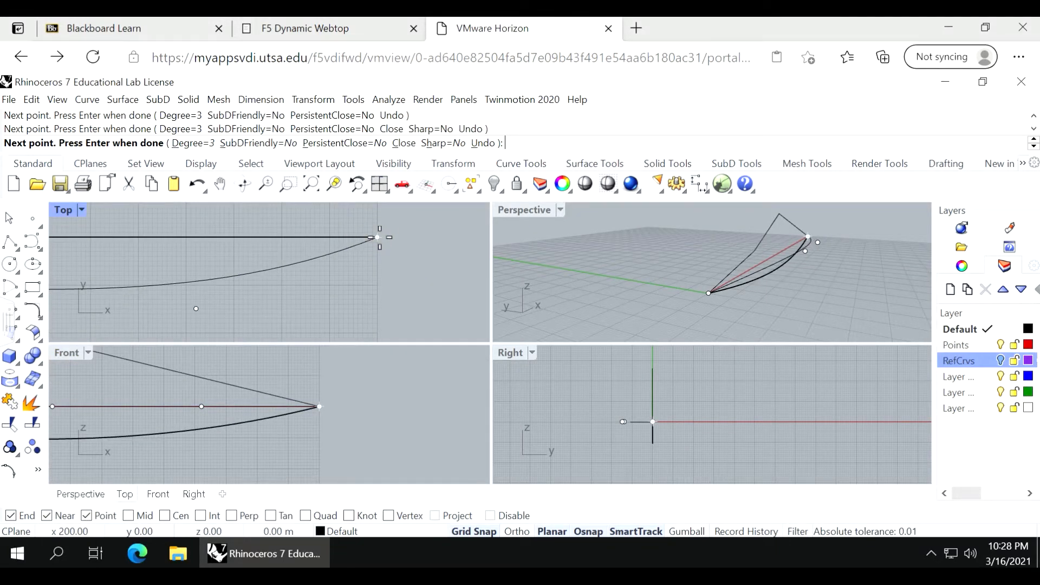
pyautogui.press('Return')
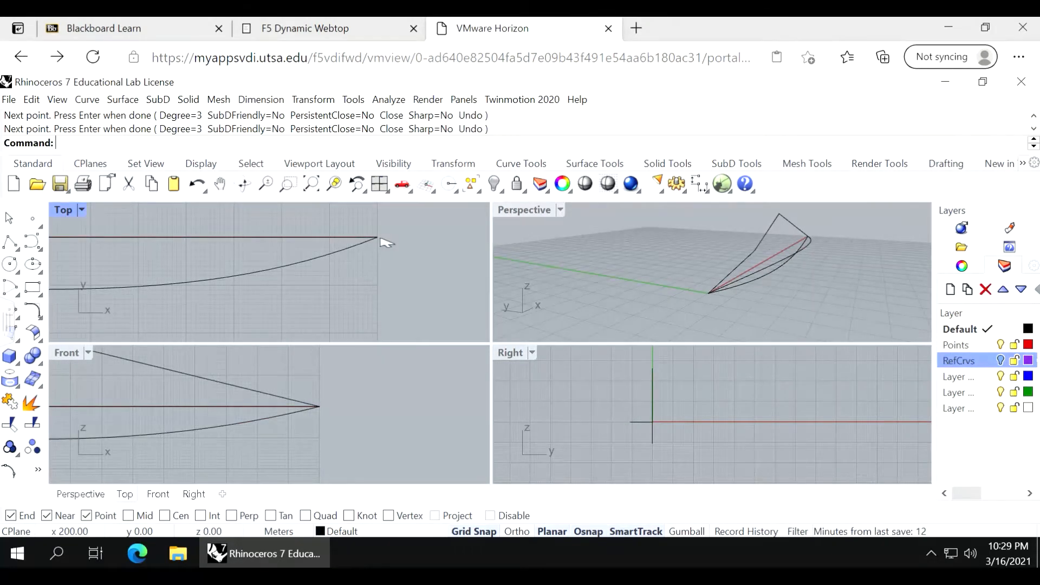
# Examine the new side curve's end at the tip and its overall shape in the Perspective view.
pyautogui.scroll(10, 384, 236)
pyautogui.click(336, 245)
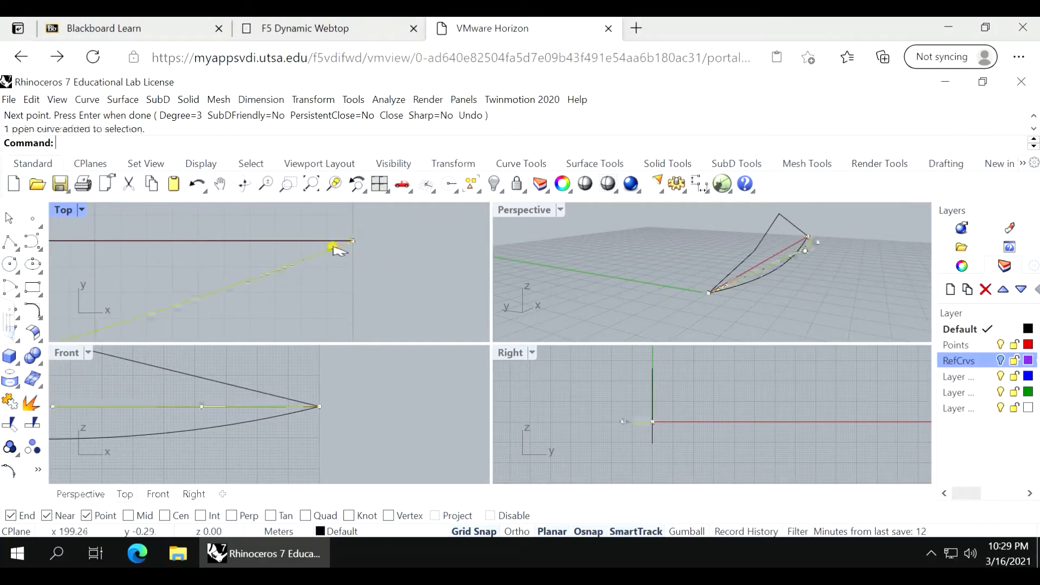
pyautogui.moveTo(682, 280); pyautogui.dragTo(726, 288, button='right')
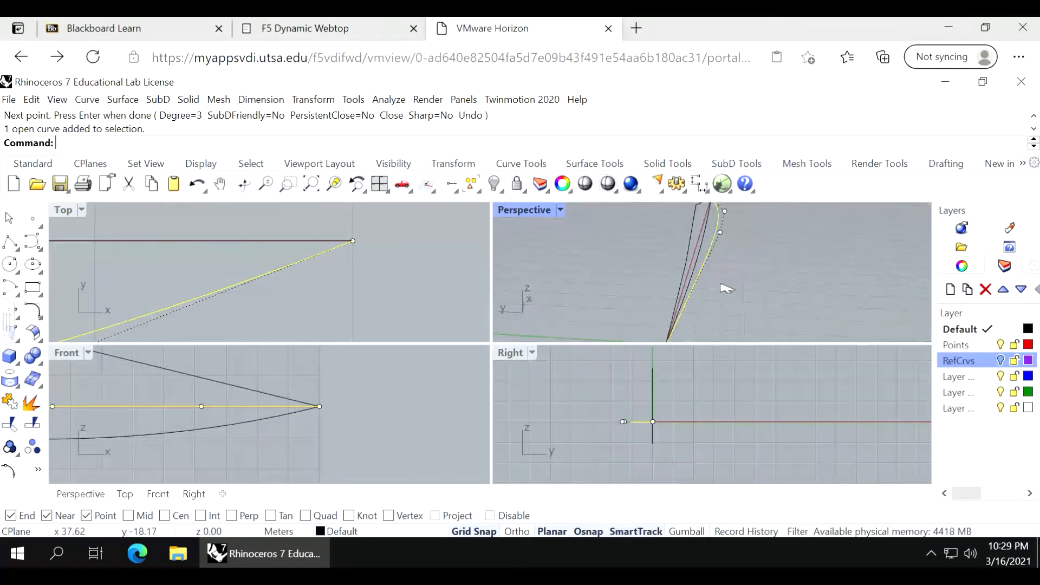
pyautogui.click(627, 261)
pyautogui.moveTo(615, 250); pyautogui.dragTo(653, 240, button='right')
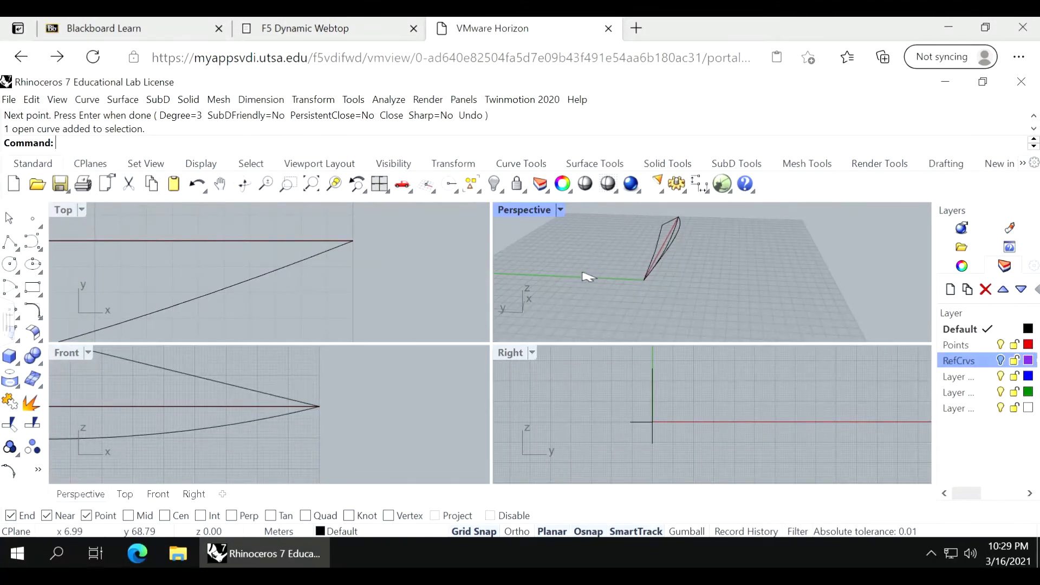
# Draw a vertical line at x 110 in the Front view, from z 30 to about z -24, crossing both profile curves.
pyautogui.scroll(-3, 260, 422)
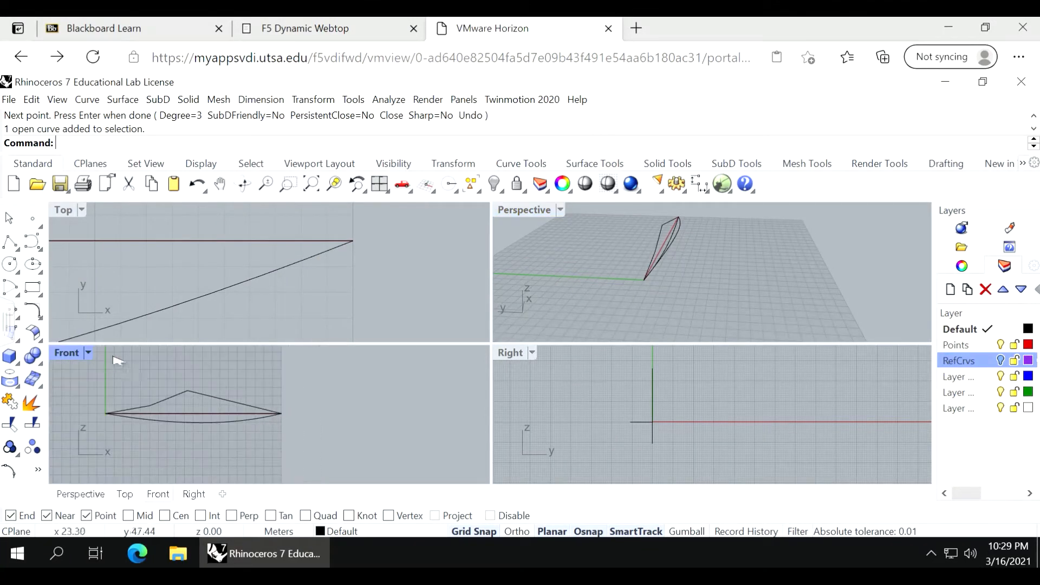
pyautogui.doubleClick(68, 353)
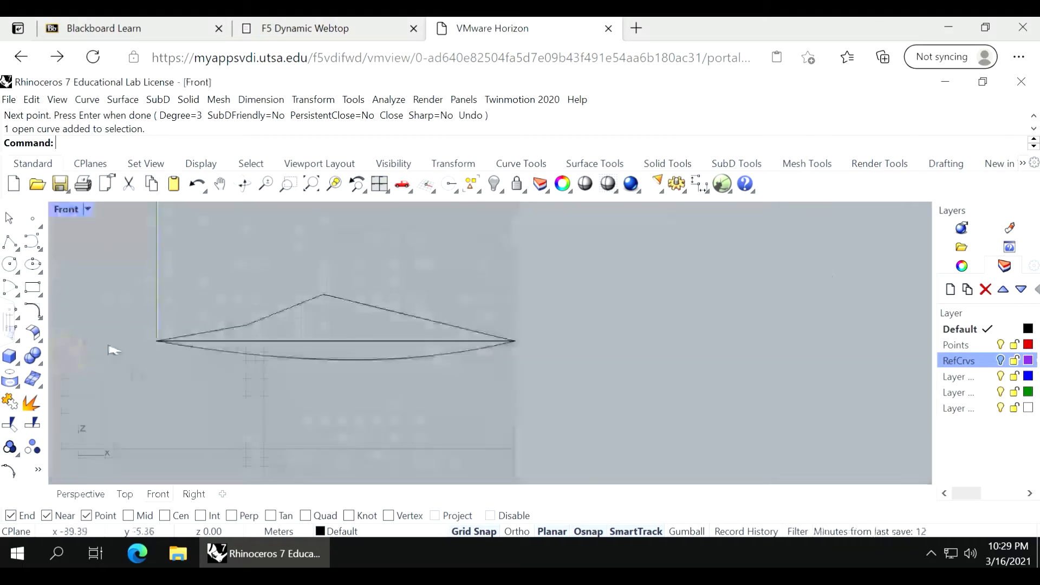
pyautogui.click(10, 245)
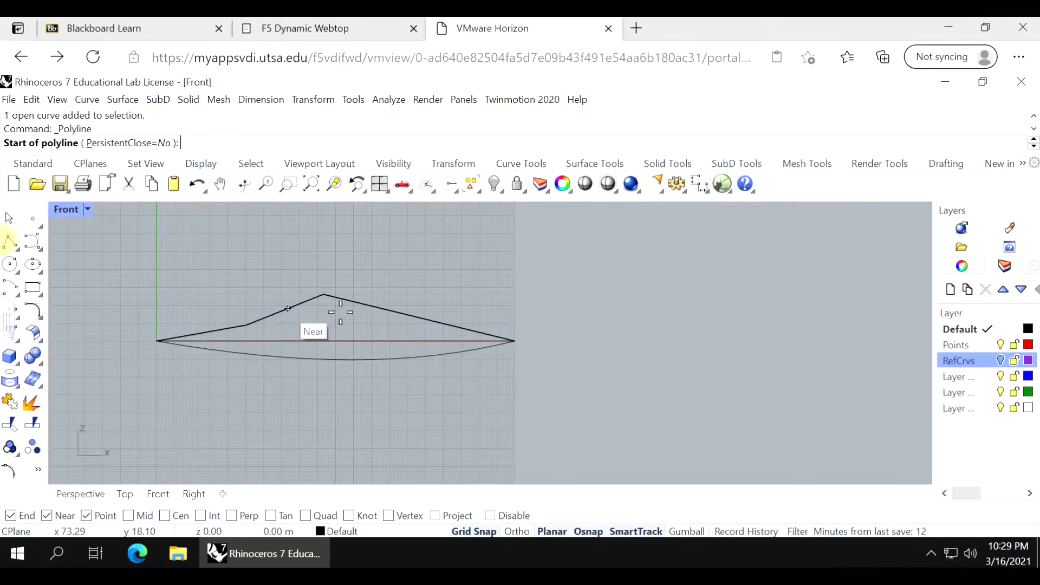
pyautogui.click(354, 287)
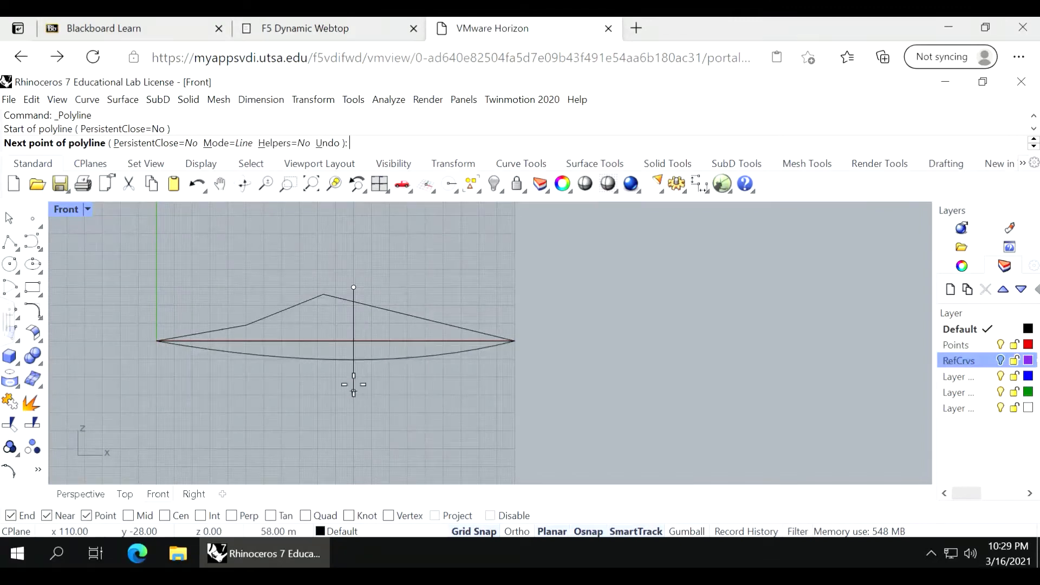
pyautogui.click(354, 384)
pyautogui.press('Return')
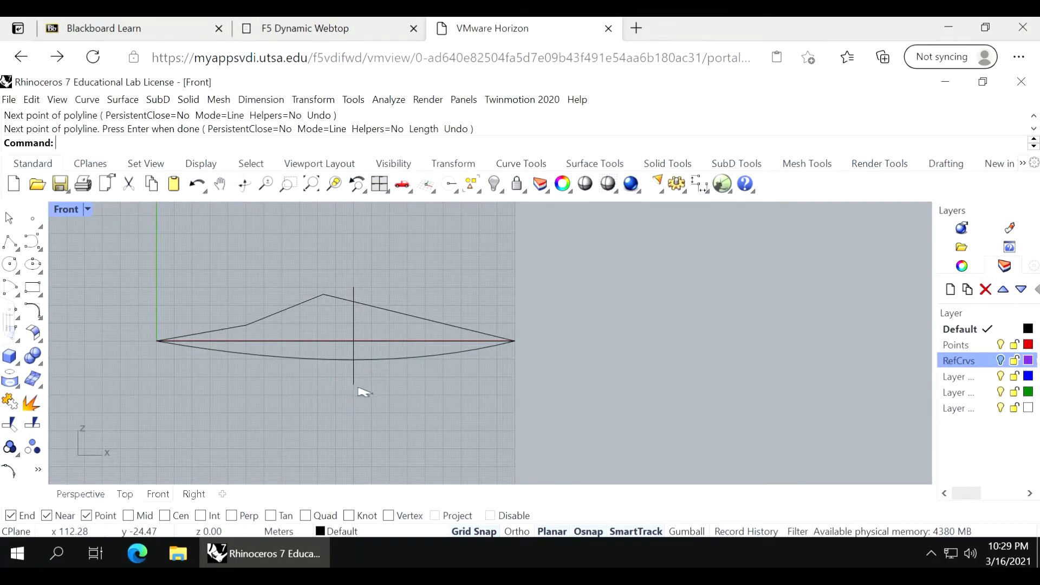
# Place points where the vertical line crosses the upper and lower profile curves, using the Intersection snap, and return to the four-view layout.
pyautogui.click(33, 220)
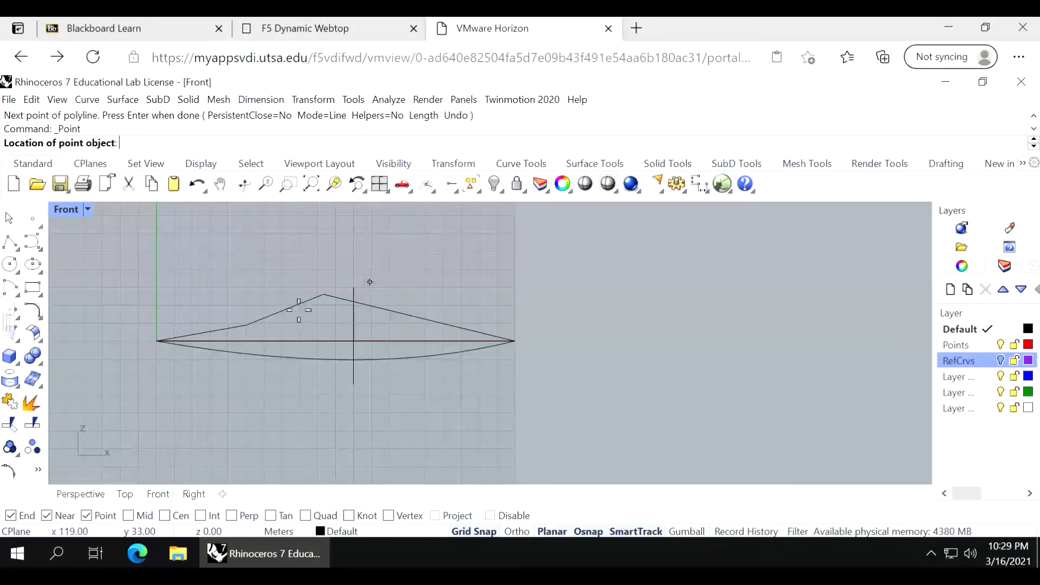
pyautogui.click(206, 515)
pyautogui.click(354, 302)
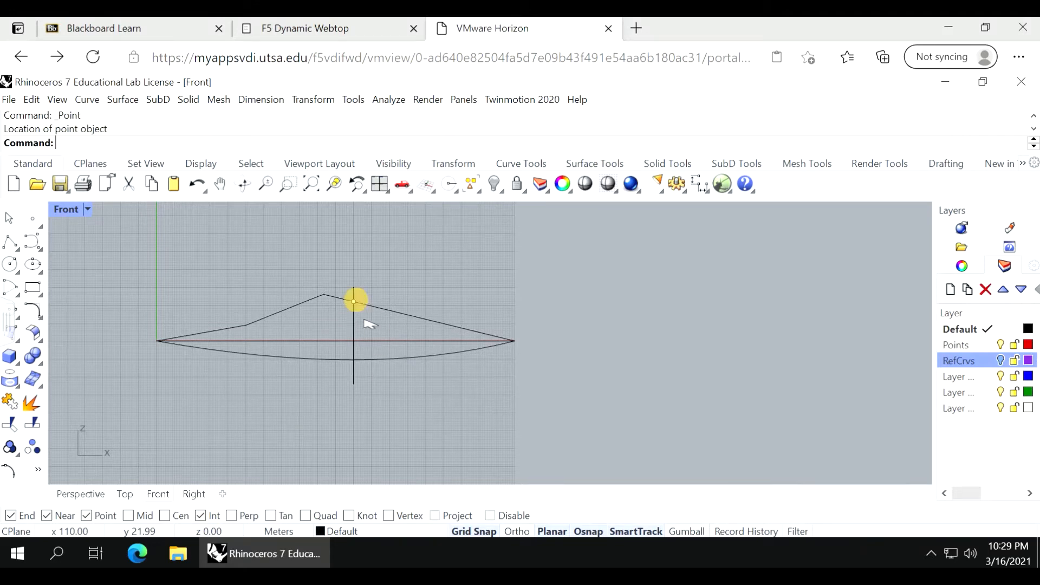
pyautogui.press('Return')
pyautogui.click(354, 359)
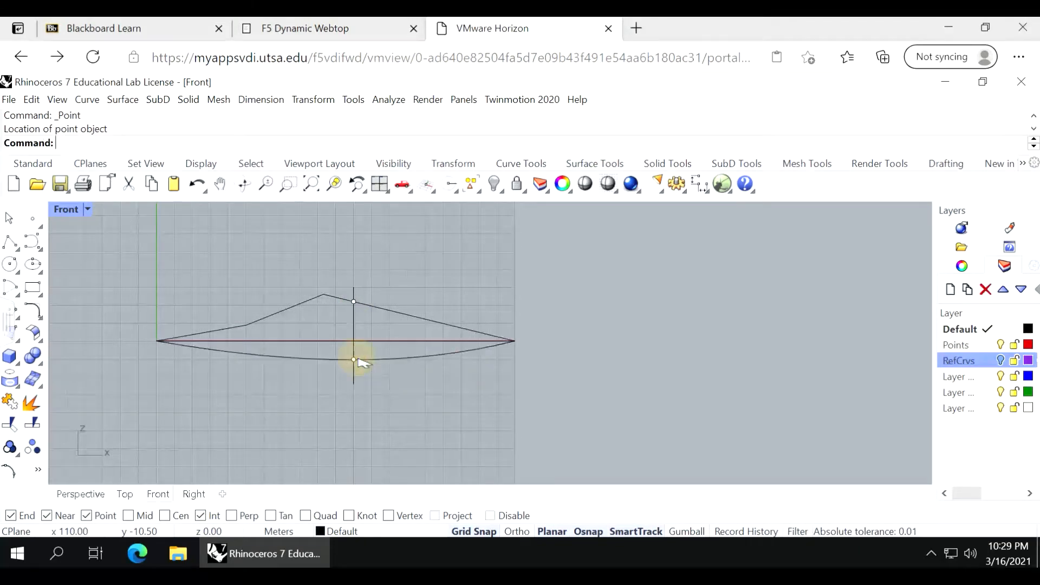
pyautogui.doubleClick(73, 210)
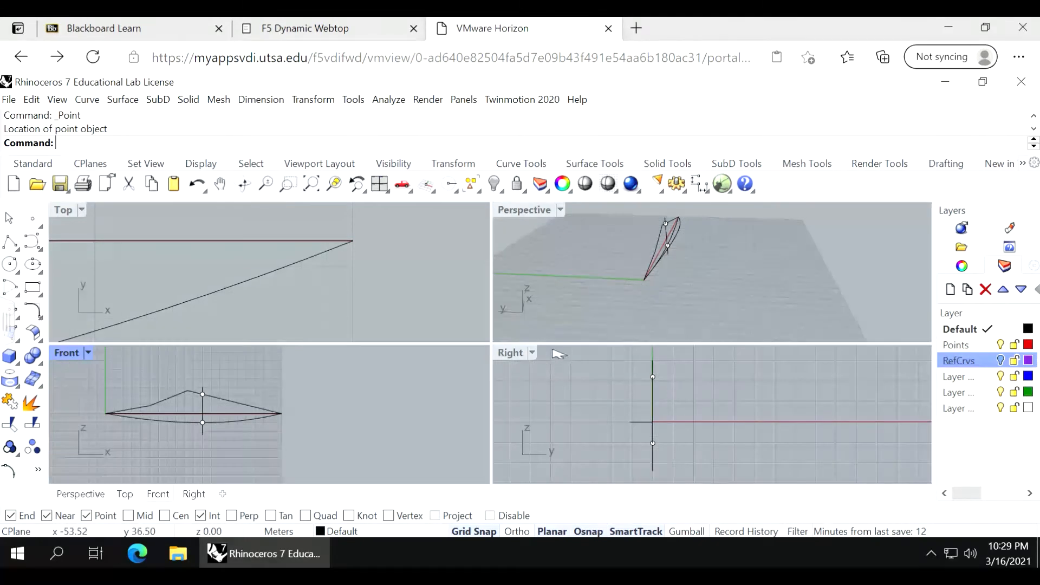
# Select the side curve and examine its position relative to the vertical line and the two intersection points in Perspective.
pyautogui.scroll(3, 662, 252)
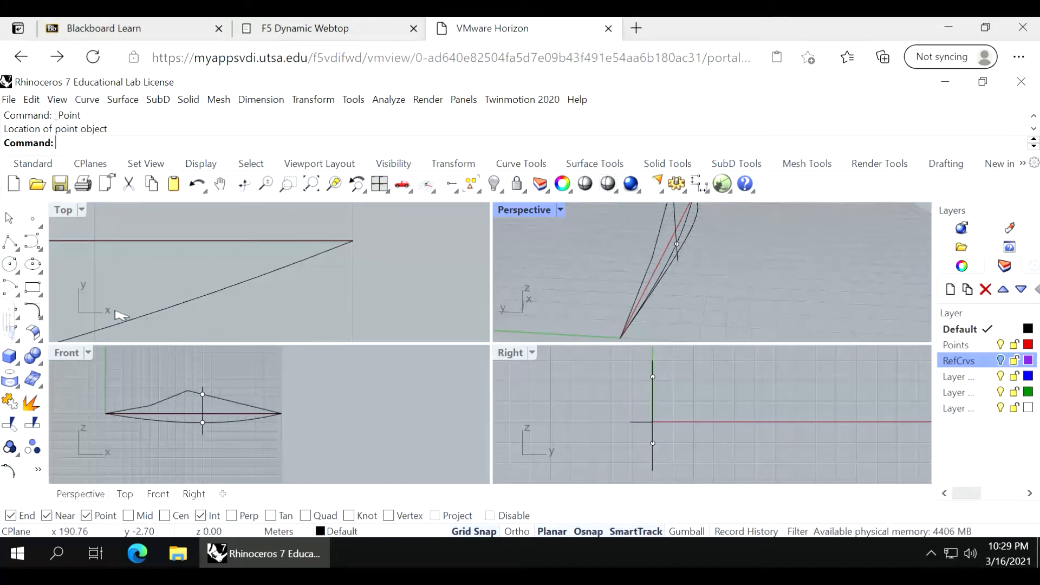
pyautogui.moveTo(522, 288); pyautogui.dragTo(606, 262, button='right')
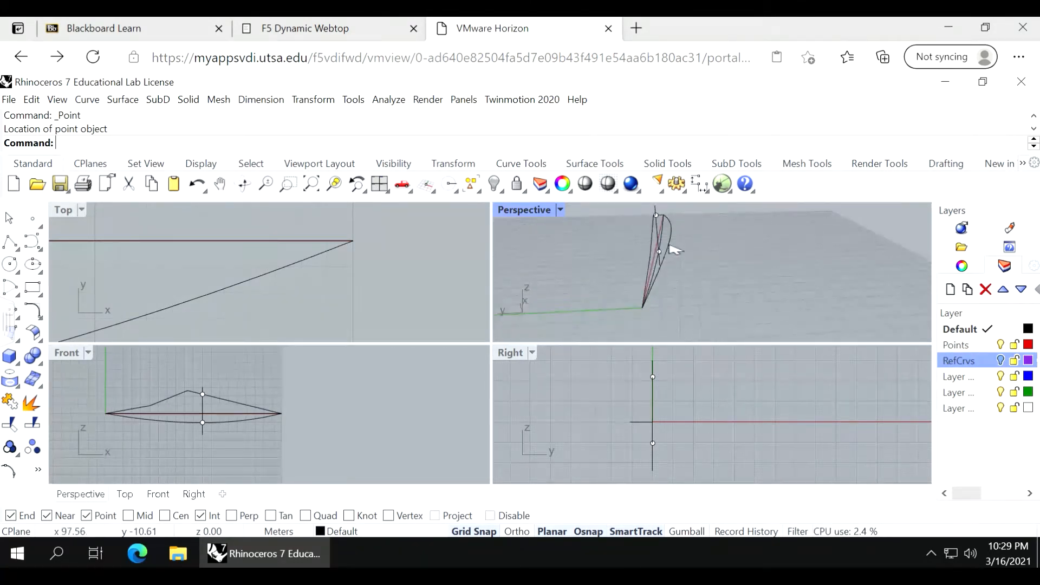
pyautogui.scroll(3, 675, 246)
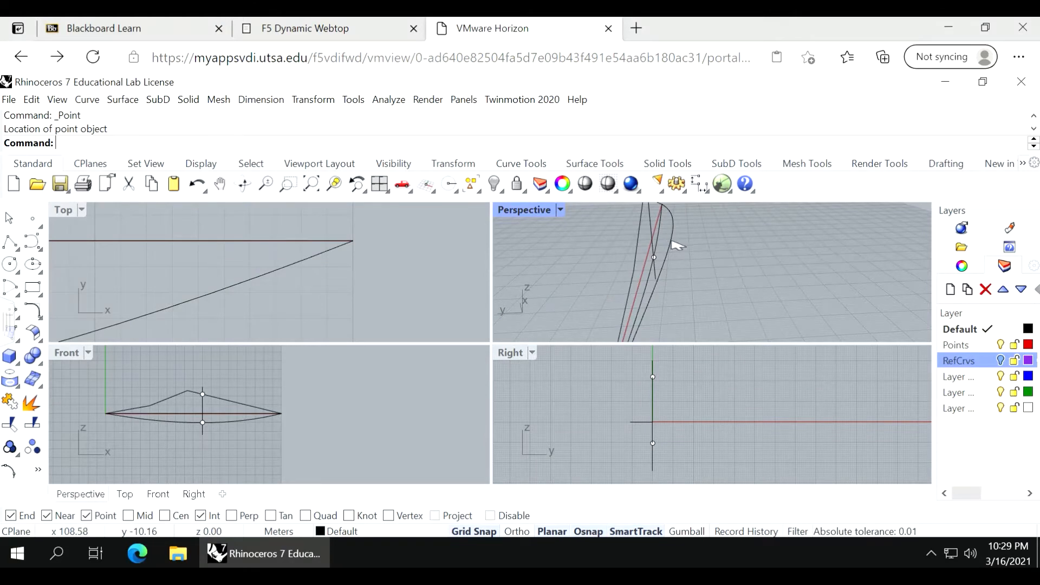
pyautogui.click(674, 239)
pyautogui.scroll(-3, 707, 293)
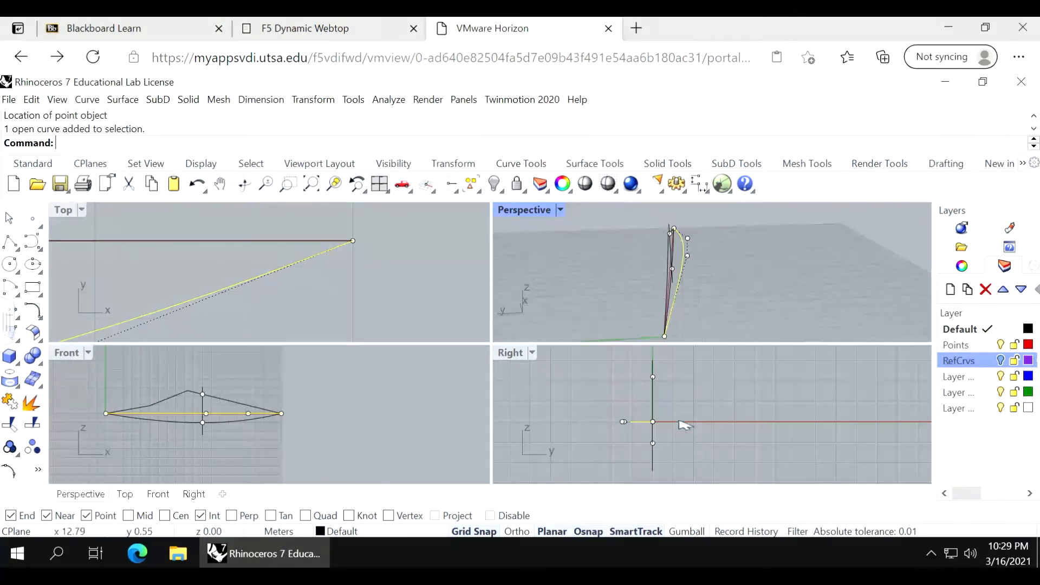
pyautogui.click(24, 247)
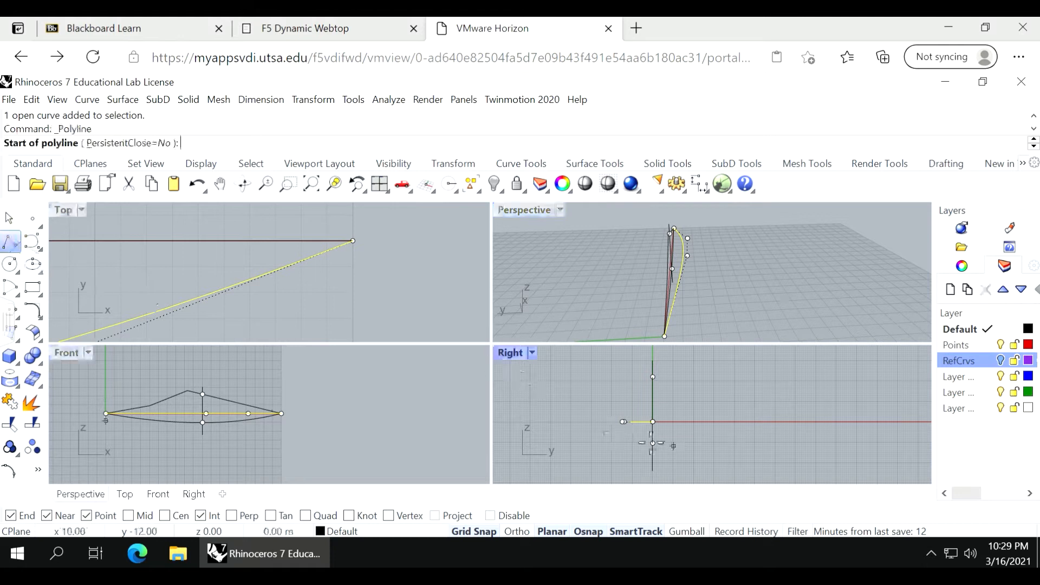
pyautogui.click(694, 421)
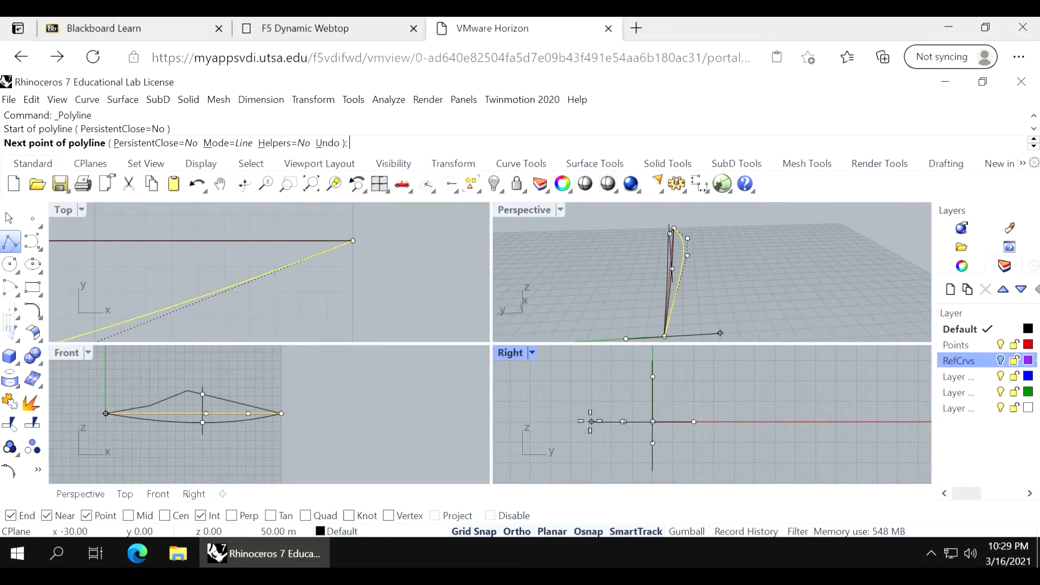
pyautogui.press('Escape')
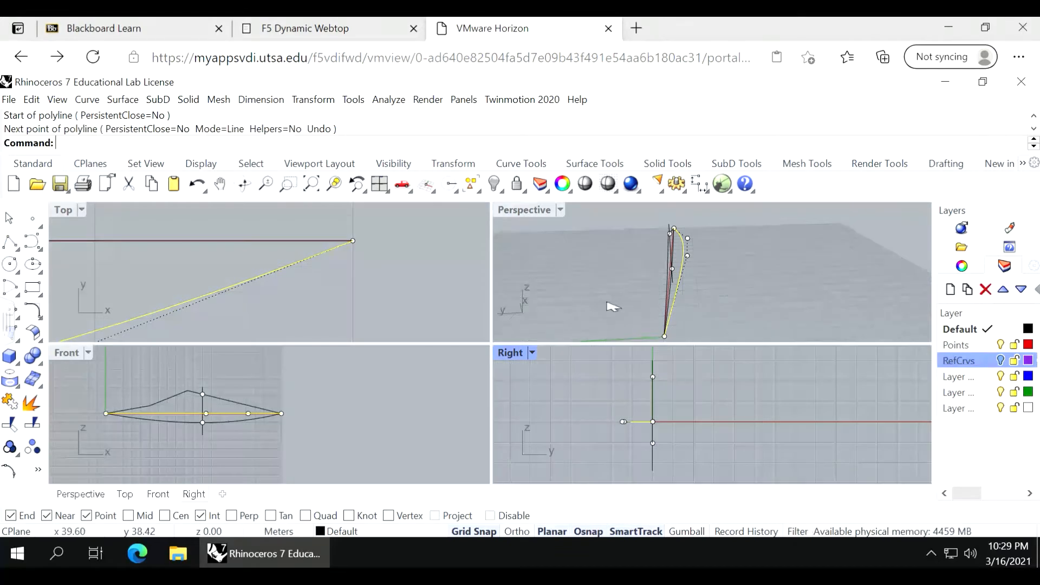
# Inspect the side curve close up near the lower intersection point in Perspective, and clear its selection.
pyautogui.moveTo(606, 303); pyautogui.dragTo(588, 298, button='right')
pyautogui.scroll(7, 679, 258)
pyautogui.press('Escape')
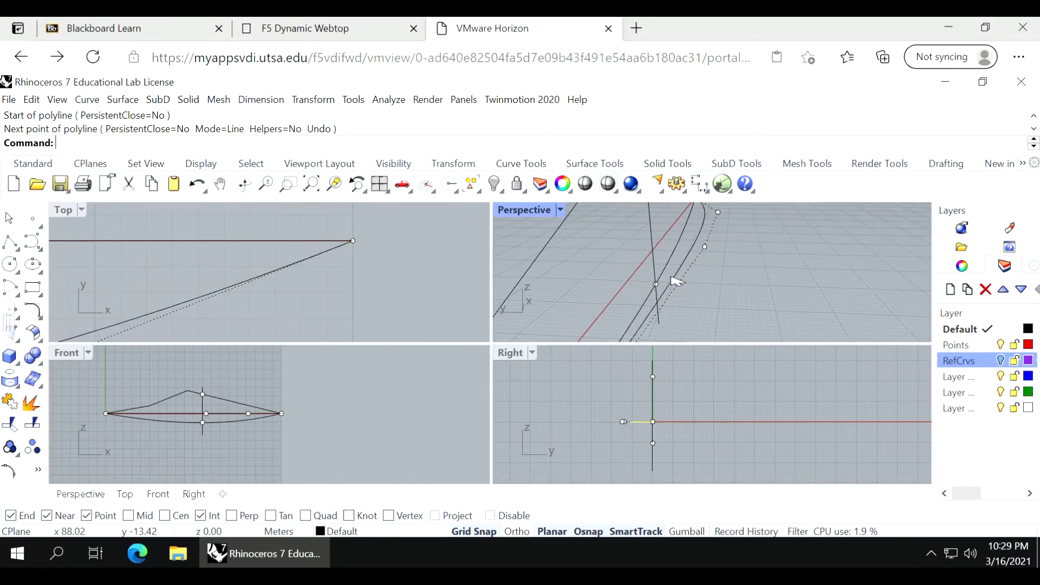
pyautogui.click(643, 261)
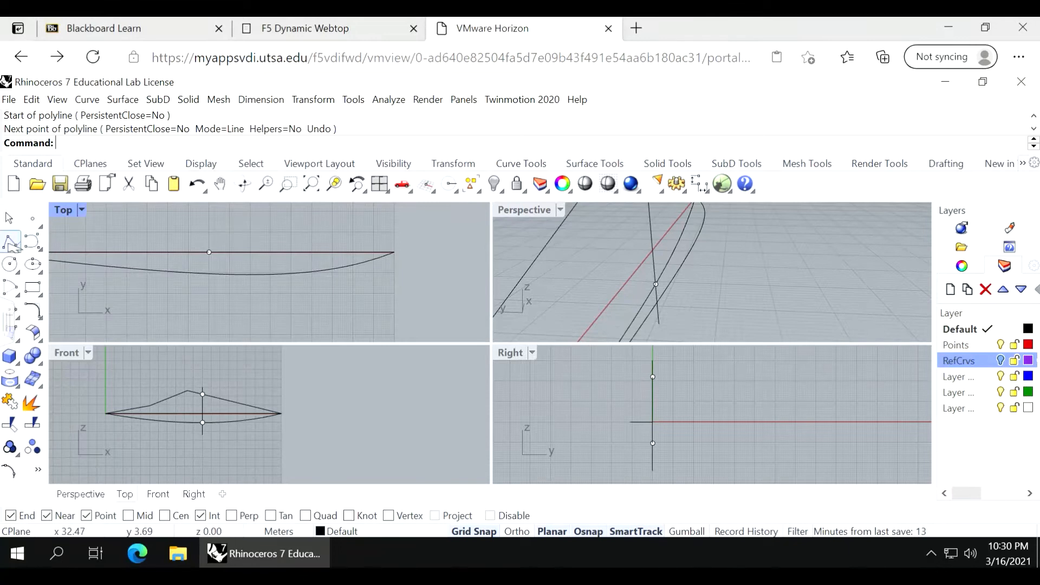
# Draw a straight line at x 110 in the Top view, from y -21 to about y 16, crossing the side curve.
pyautogui.click(11, 243)
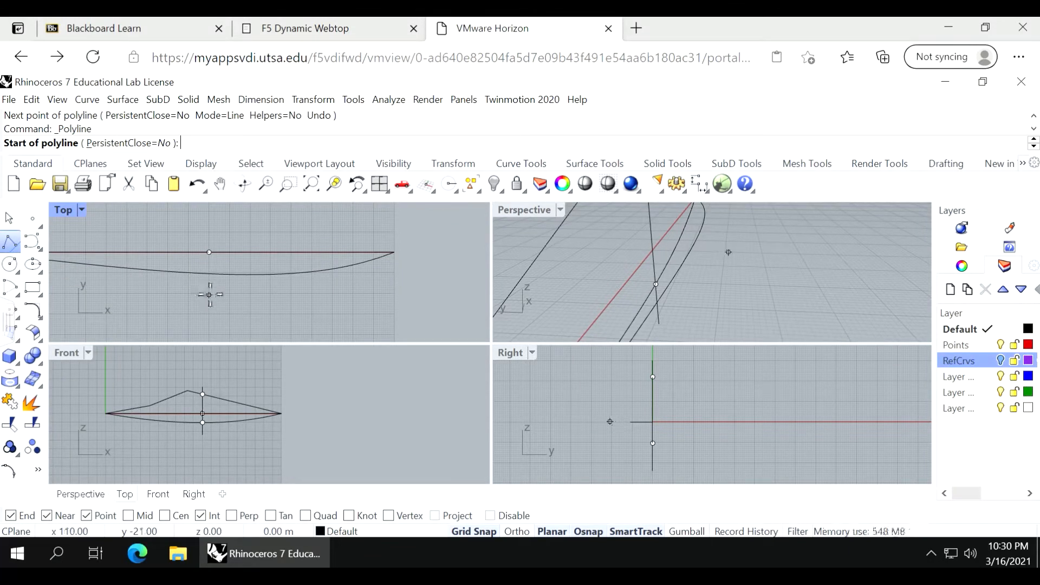
pyautogui.click(210, 294)
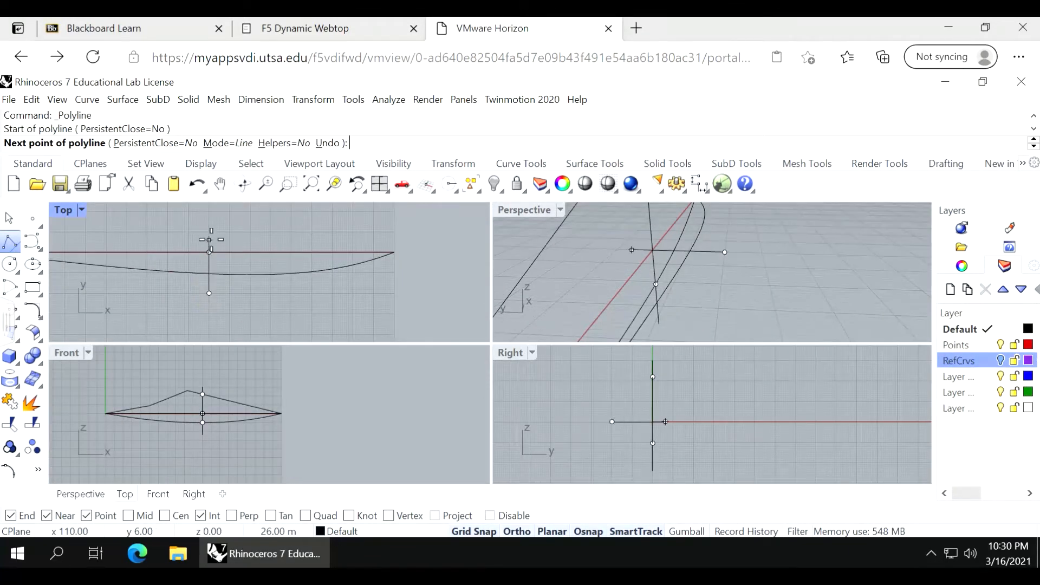
pyautogui.click(205, 219)
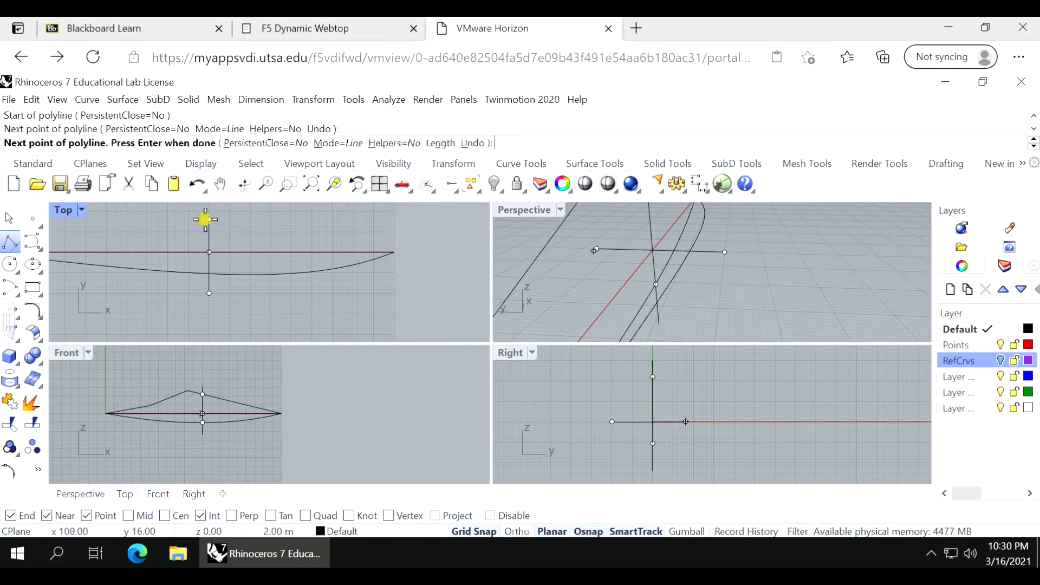
pyautogui.press('Return')
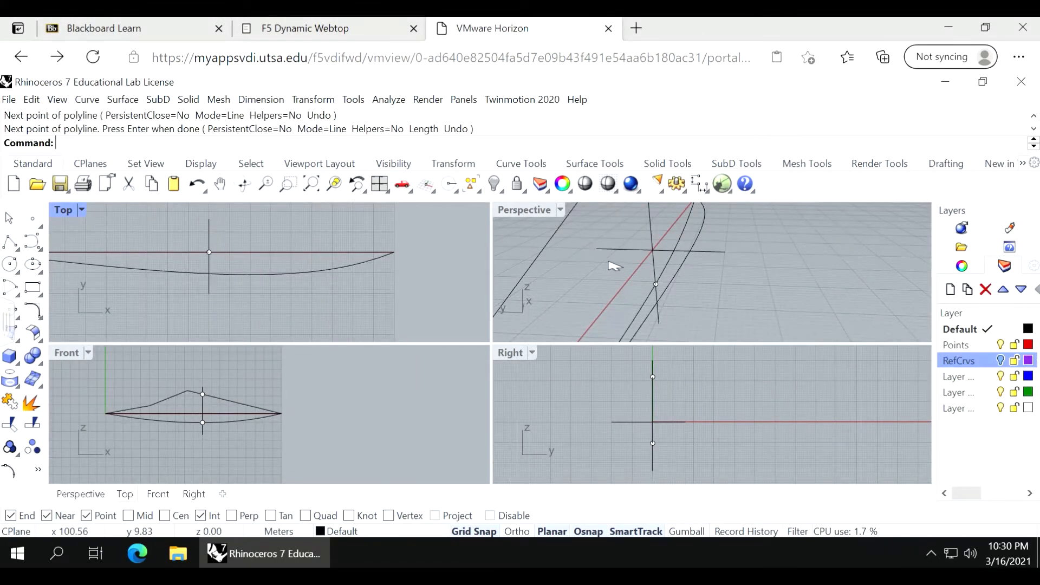
# Place a point where the new horizontal line crosses the side curve in Perspective, using the Intersection snap.
pyautogui.moveTo(601, 265); pyautogui.dragTo(623, 262, button='right')
pyautogui.scroll(-2, 625, 262)
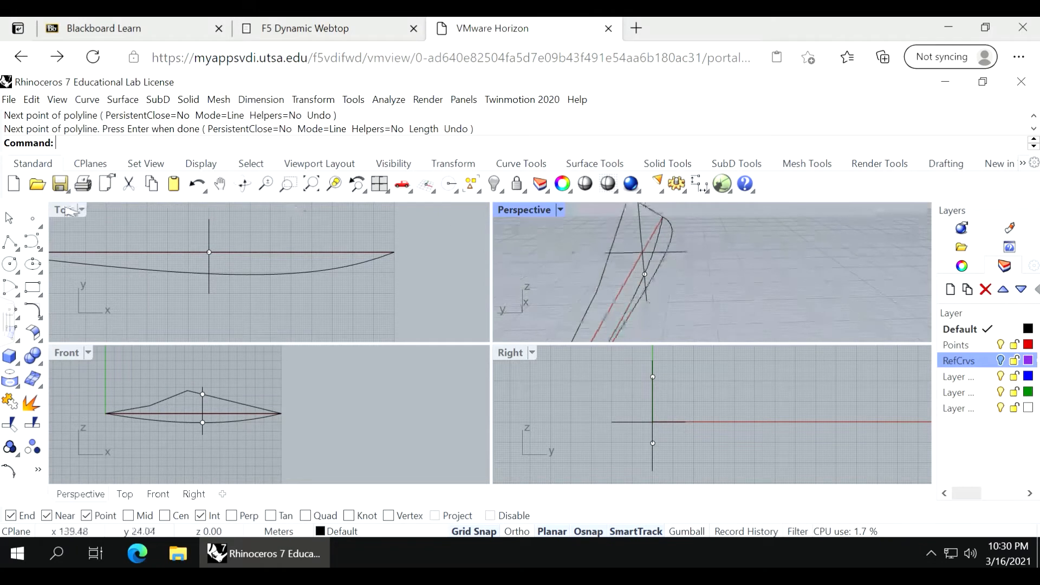
pyautogui.click(32, 218)
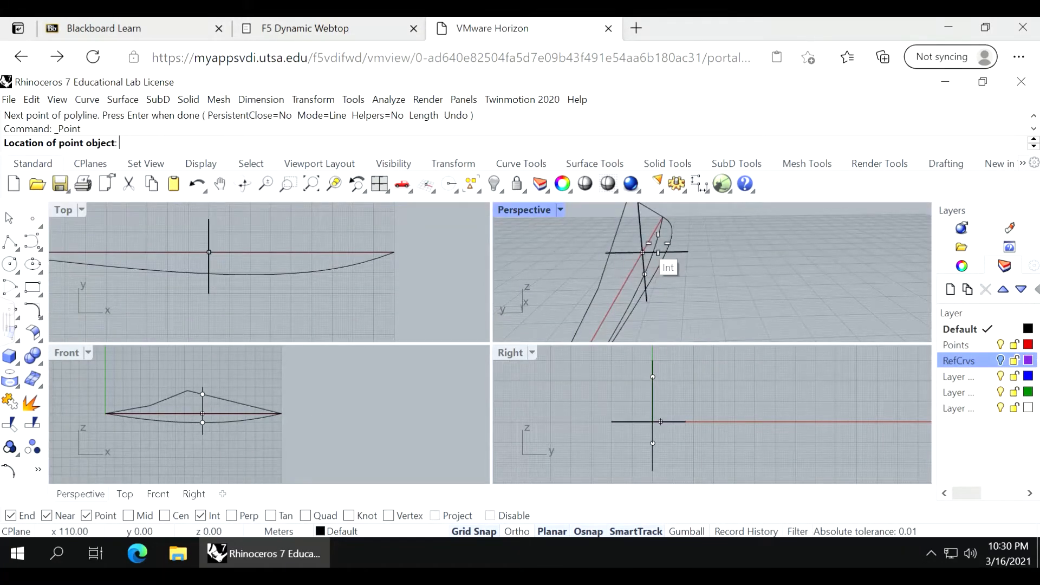
pyautogui.scroll(2, 645, 254)
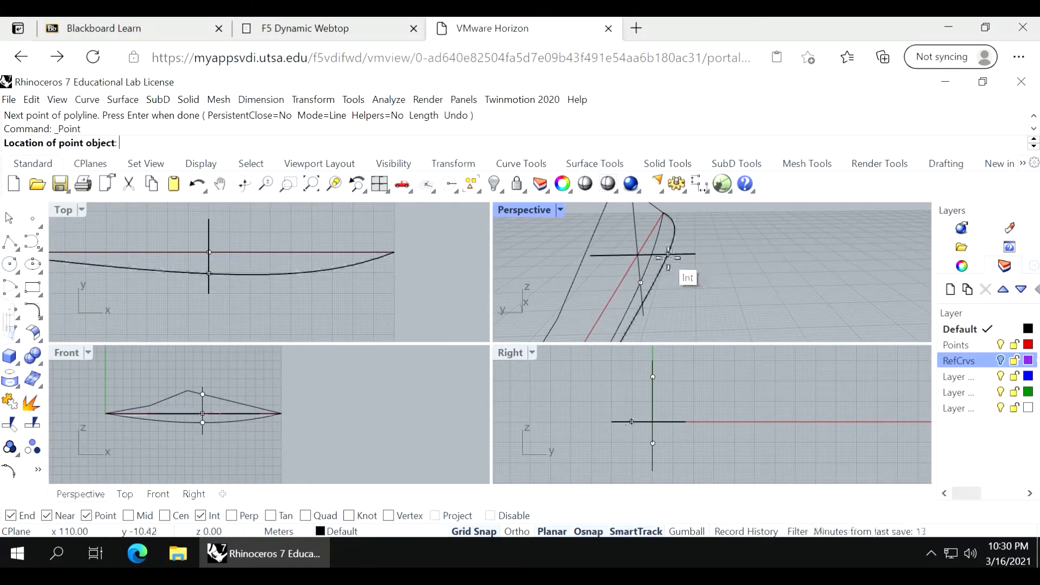
pyautogui.click(668, 254)
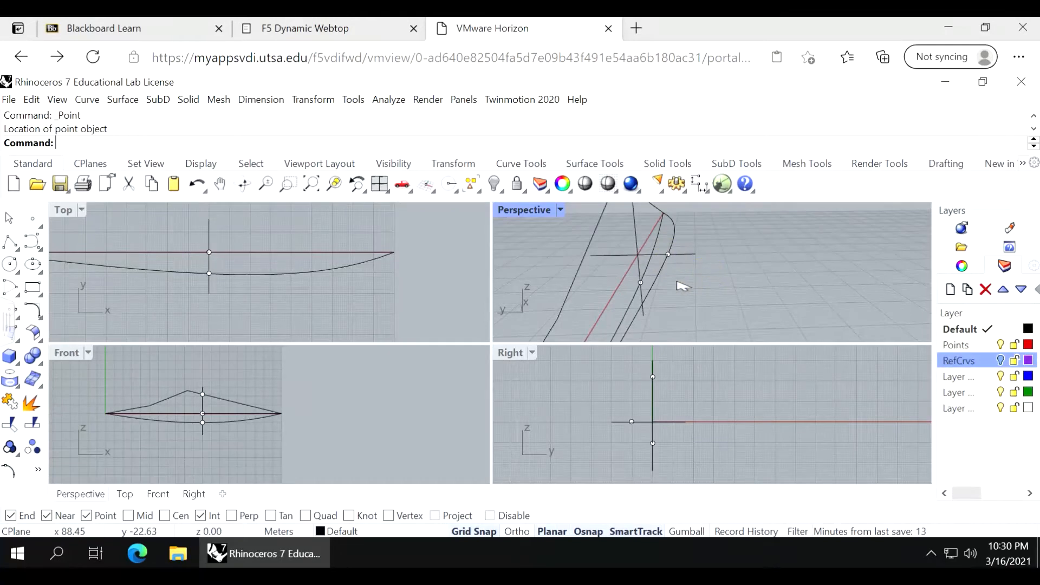
# Draw a three-point arc from the upper profile point through the side curve point to the lower profile point in Perspective.
pyautogui.scroll(-1, 701, 282)
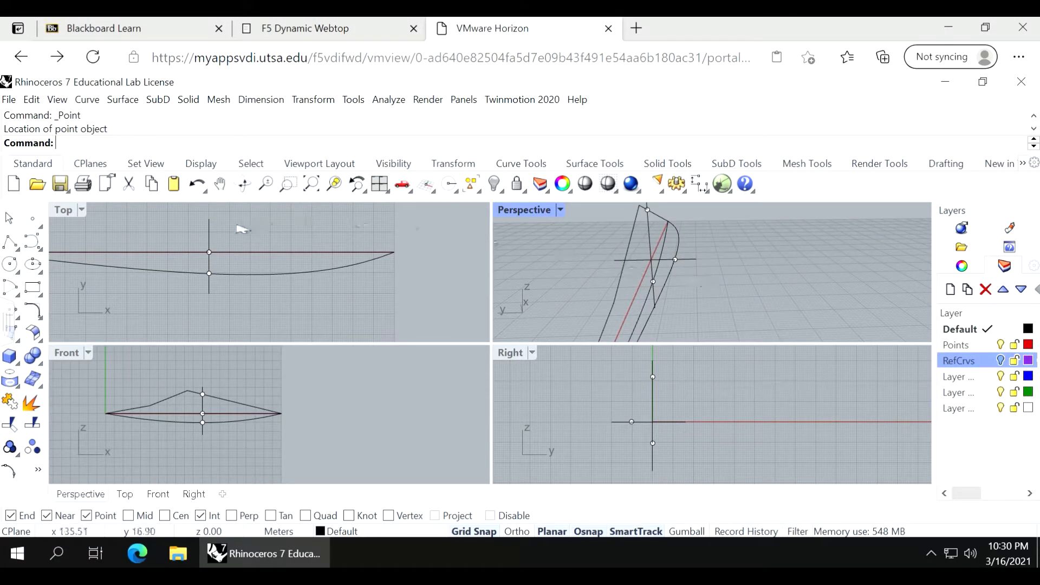
pyautogui.click(13, 289)
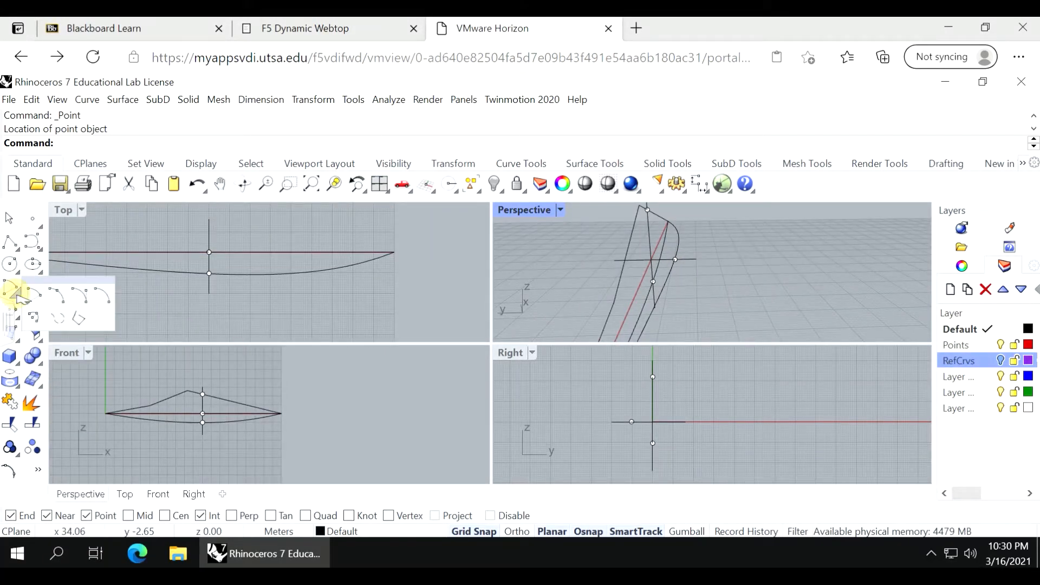
pyautogui.click(57, 295)
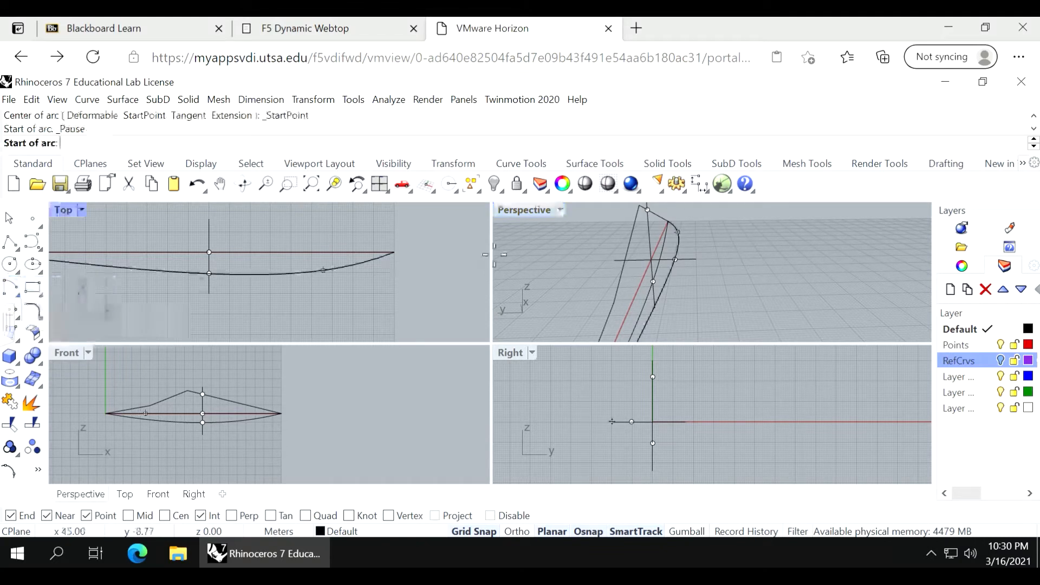
pyautogui.click(648, 210)
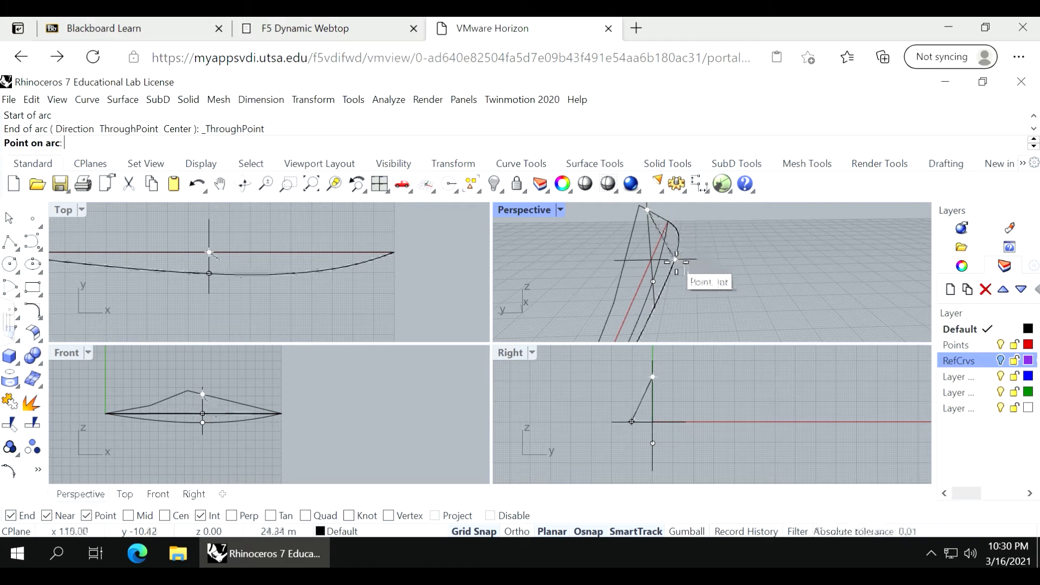
pyautogui.click(657, 243)
pyautogui.click(655, 281)
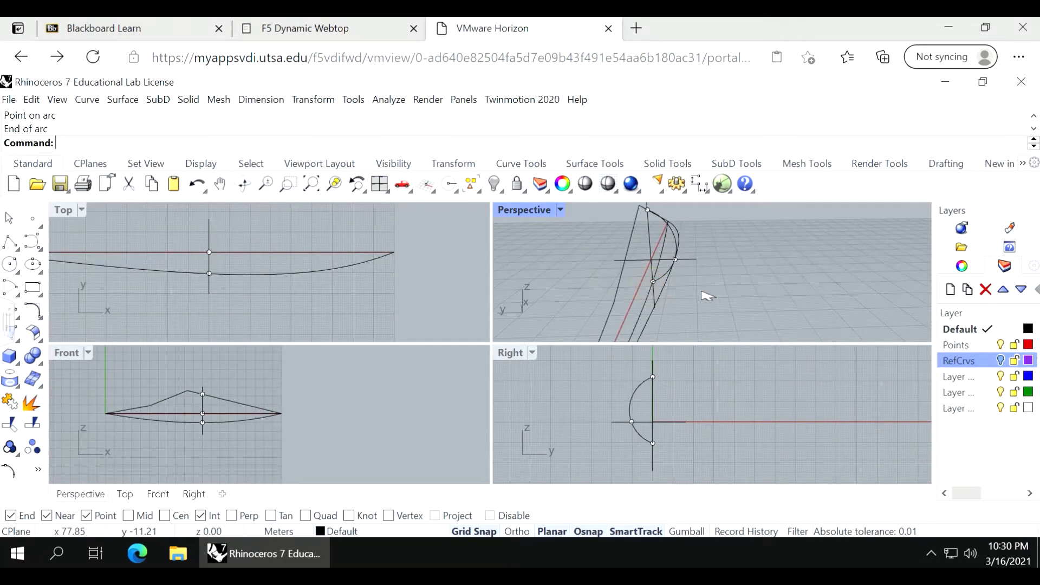
# Hide the horizontal and vertical construction lines at x 110.
pyautogui.moveTo(715, 293); pyautogui.dragTo(688, 262, button='right')
pyautogui.click(684, 253)
pyautogui.click(649, 241)
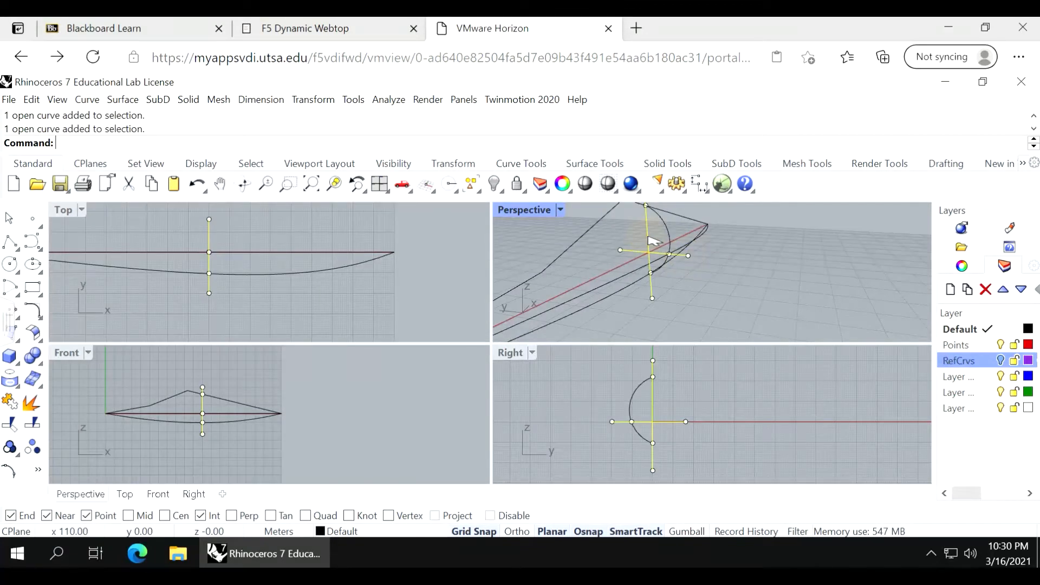
pyautogui.write('Hide')
pyautogui.press('Return')
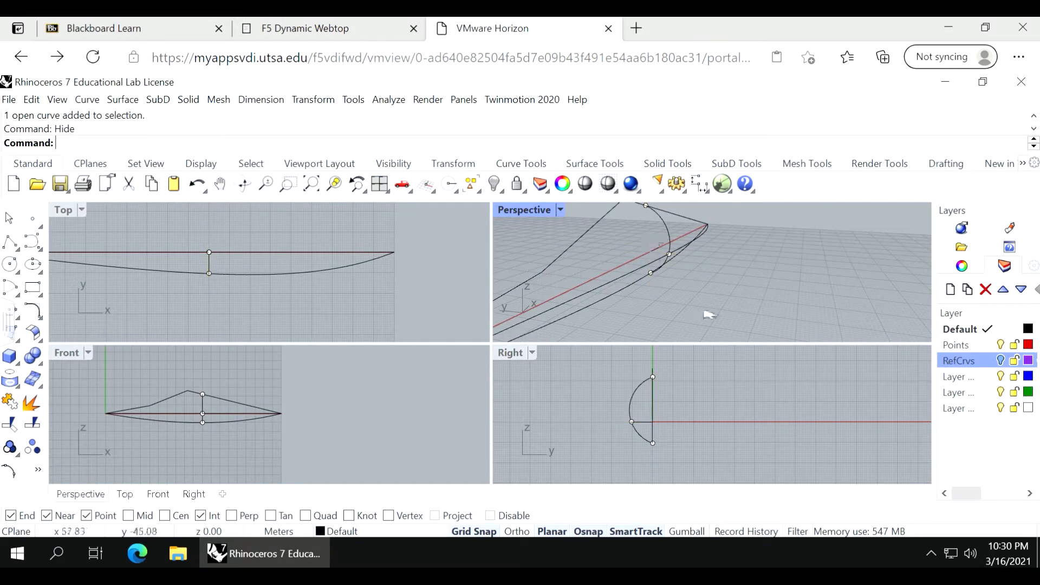
# Create a network surface from the upper, side and lower profile curves and the cross-section arc in a maximized Perspective view.
pyautogui.moveTo(704, 311); pyautogui.dragTo(667, 302, button='right')
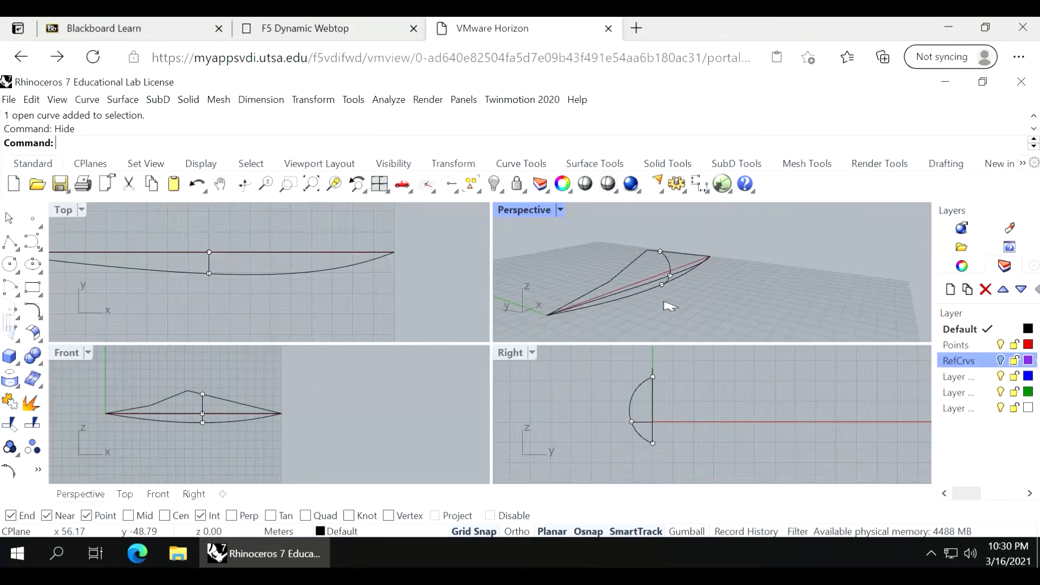
pyautogui.doubleClick(533, 210)
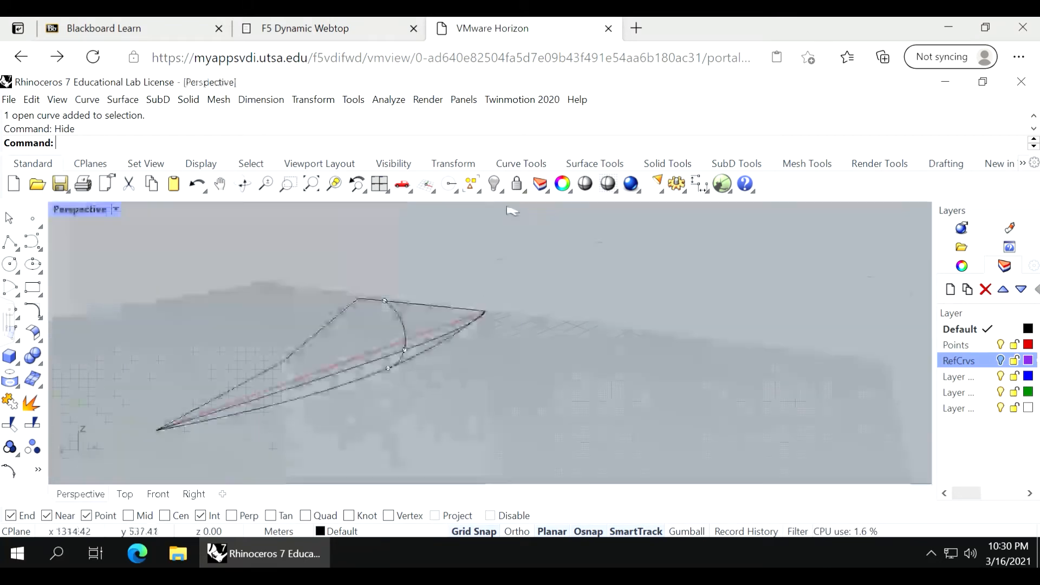
pyautogui.click(20, 341)
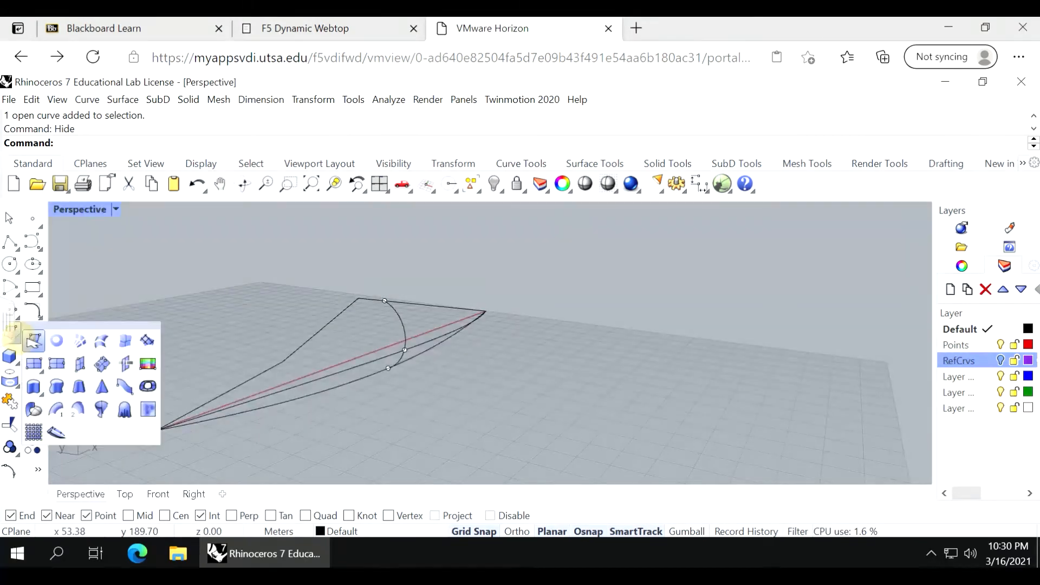
pyautogui.click(76, 342)
pyautogui.click(432, 310)
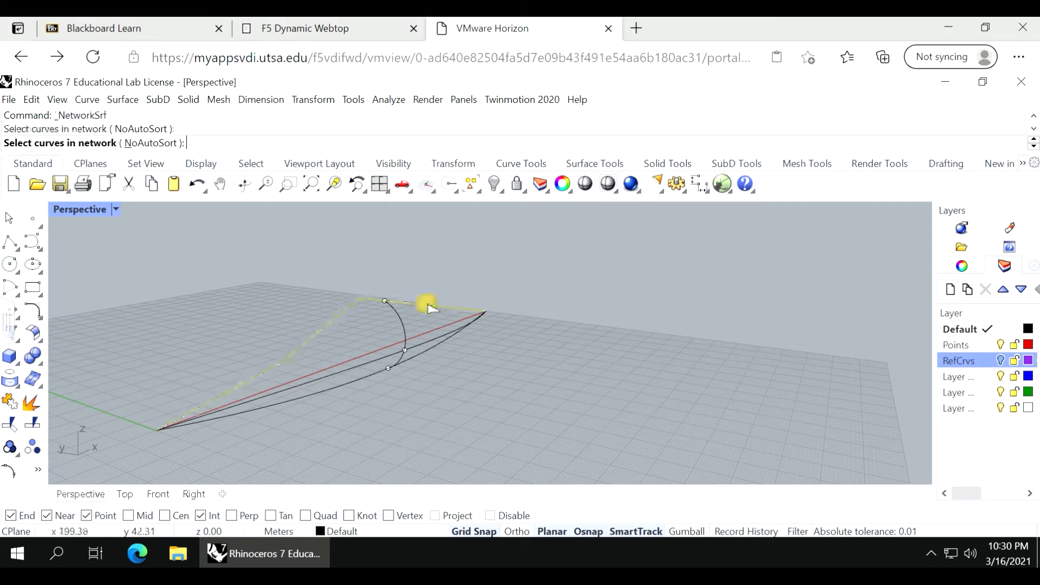
pyautogui.click(448, 336)
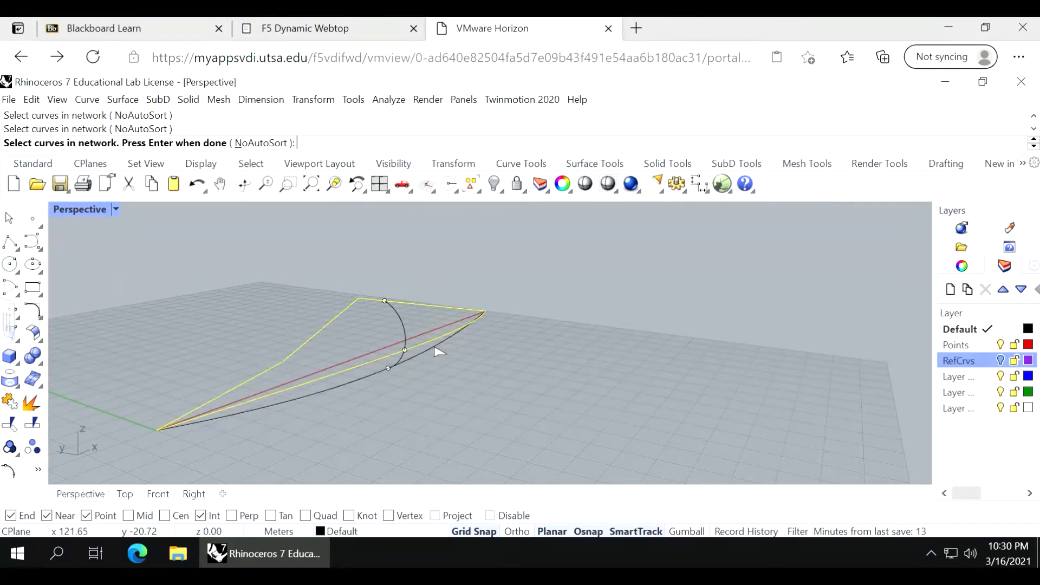
pyautogui.click(405, 329)
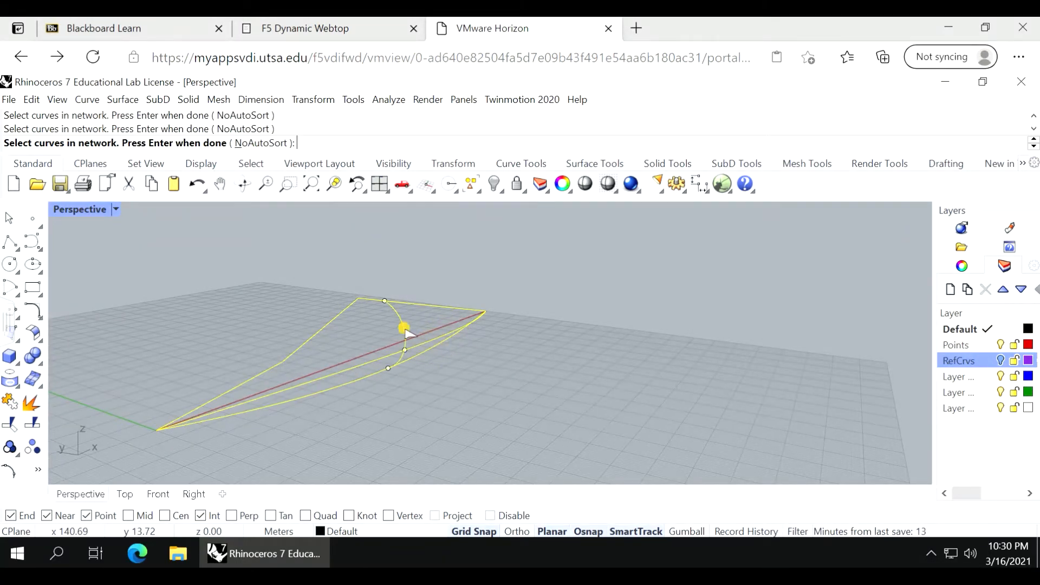
pyautogui.rightClick(478, 361)
pyautogui.click(476, 428)
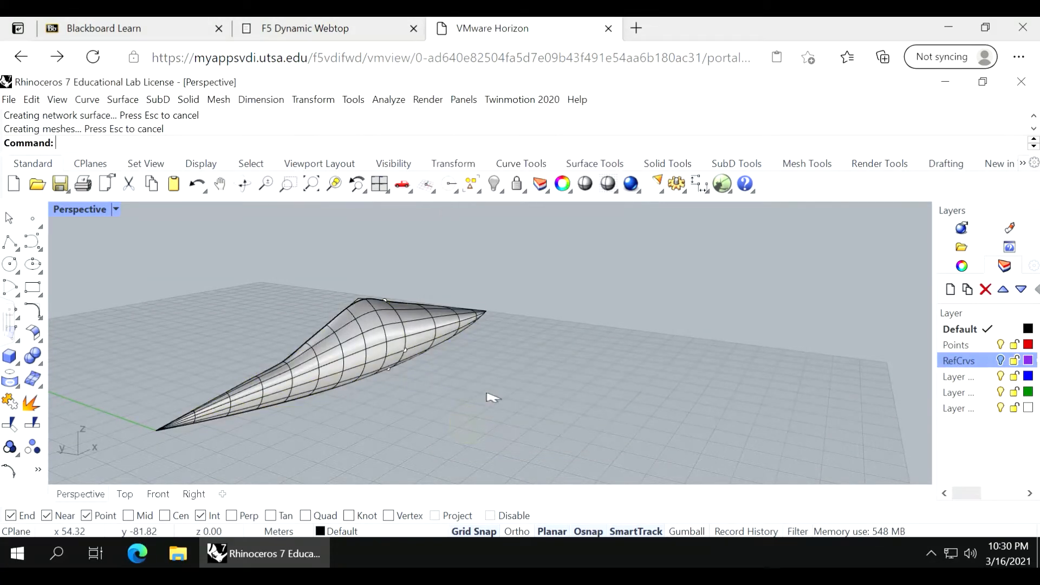
# Show the hidden construction lines and move both of them to the RefCrvs layer.
pyautogui.moveTo(497, 383)
pyautogui.mouseDown(button='right')
pyautogui.moveTo(590, 337)
pyautogui.moveTo(486, 384)
pyautogui.mouseUp(button='right')
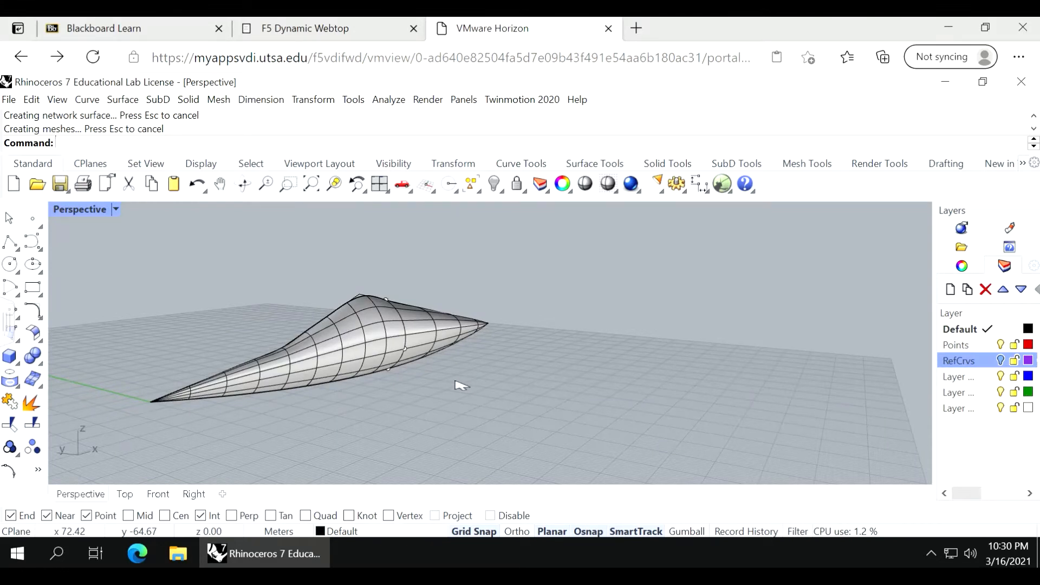
pyautogui.press('Return')
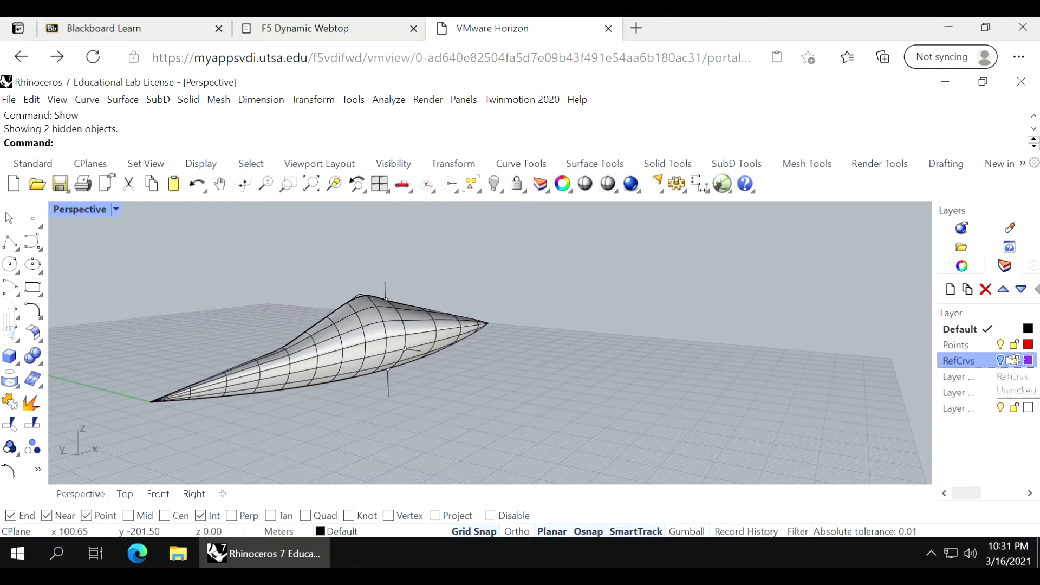
pyautogui.click(388, 385)
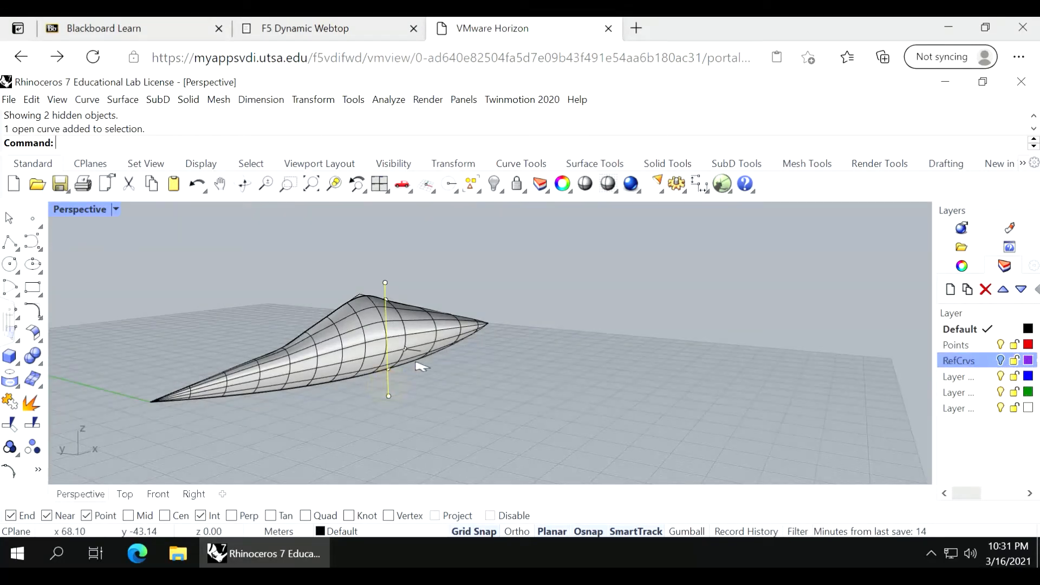
pyautogui.click(420, 351)
pyautogui.click(339, 531)
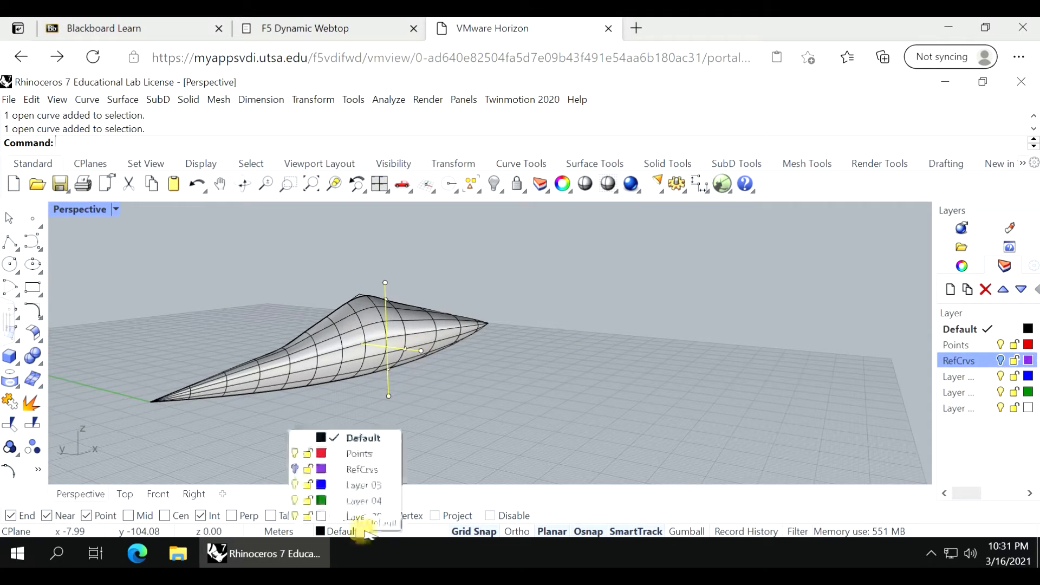
pyautogui.click(361, 469)
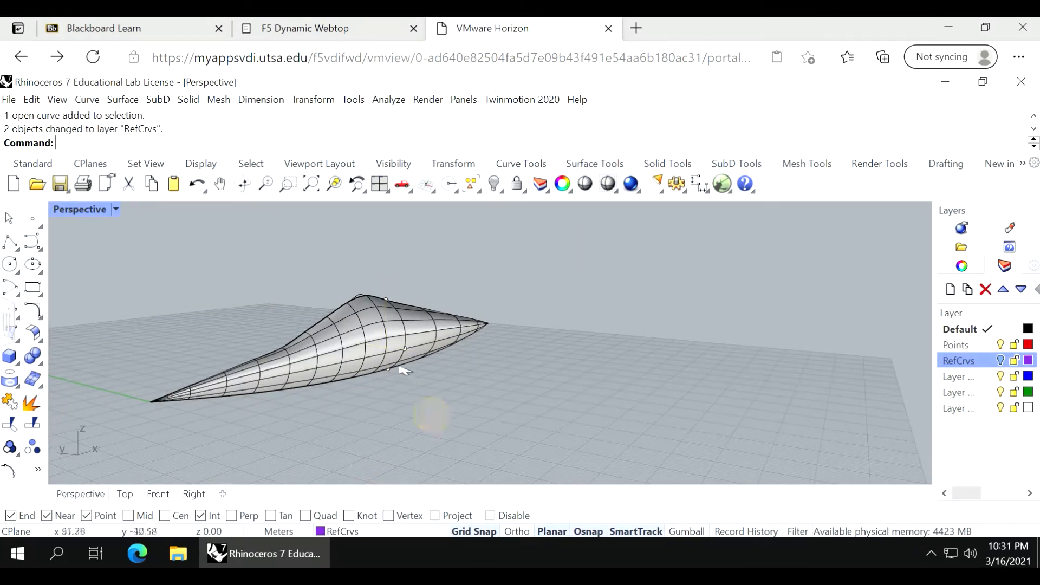
# Hide the network surface so that only its source curves and points remain displayed.
pyautogui.scroll(3, 406, 367)
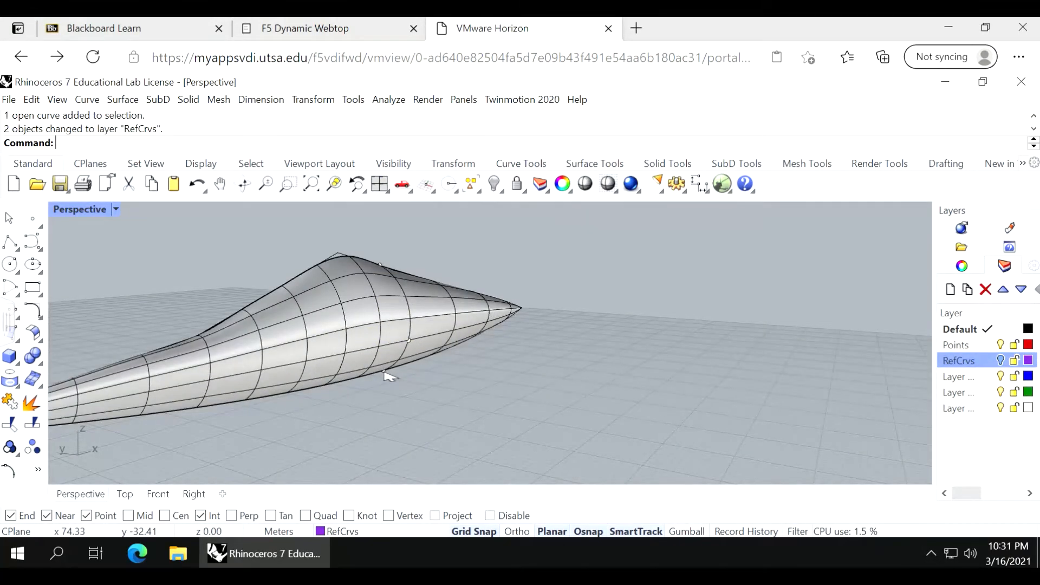
pyautogui.click(389, 376)
pyautogui.click(414, 393)
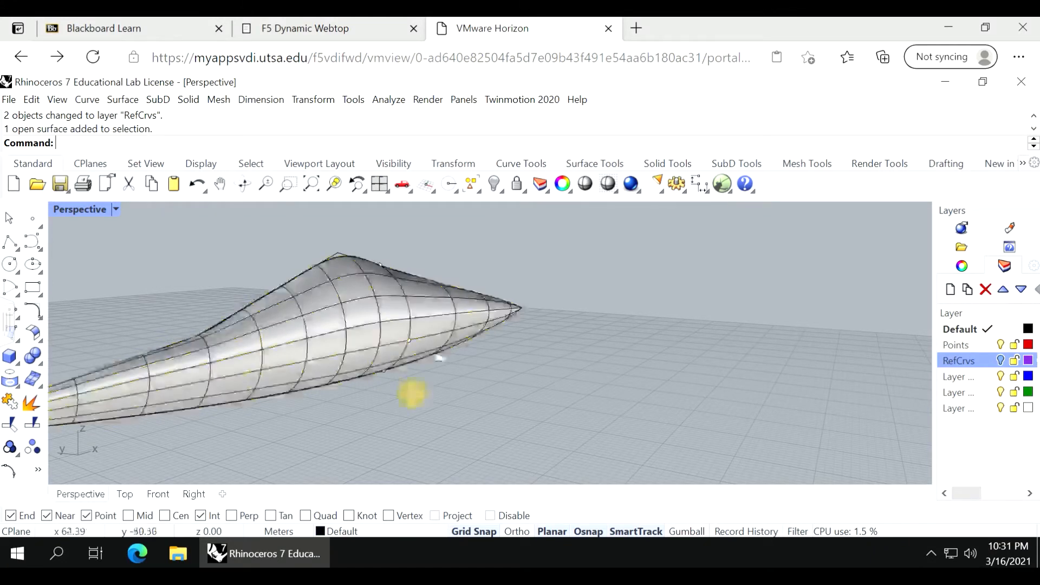
pyautogui.click(444, 340)
pyautogui.write('hide')
pyautogui.press('Return')
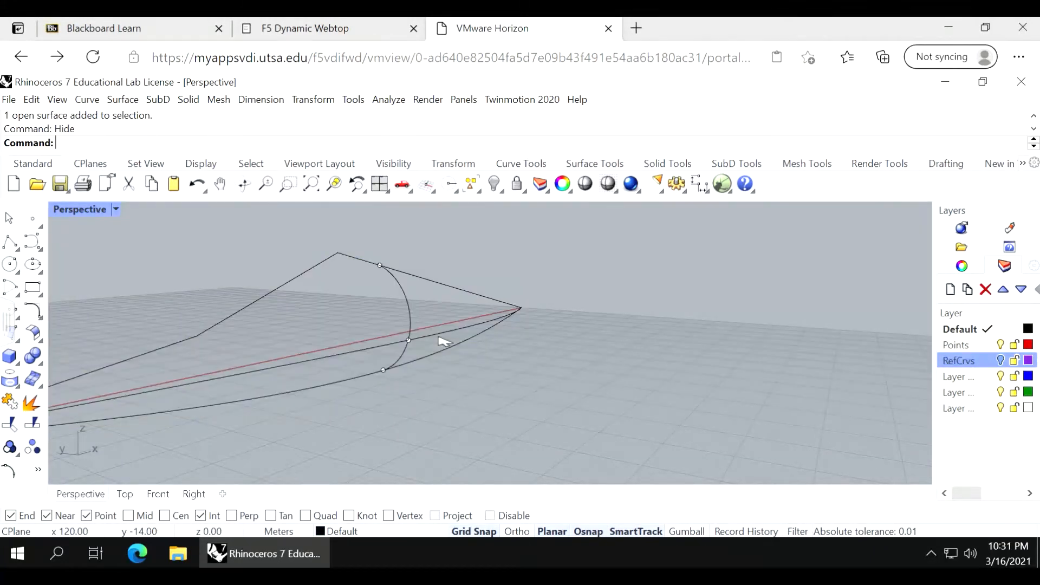
# Move the upper, side and lower profile curves to the RefCrvs layer.
pyautogui.click(457, 288)
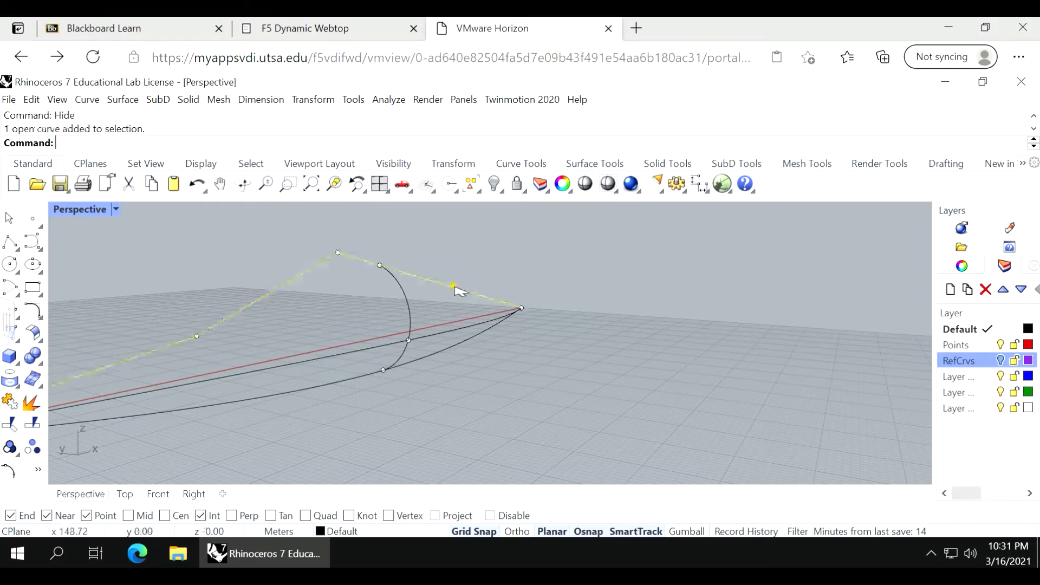
pyautogui.click(457, 334)
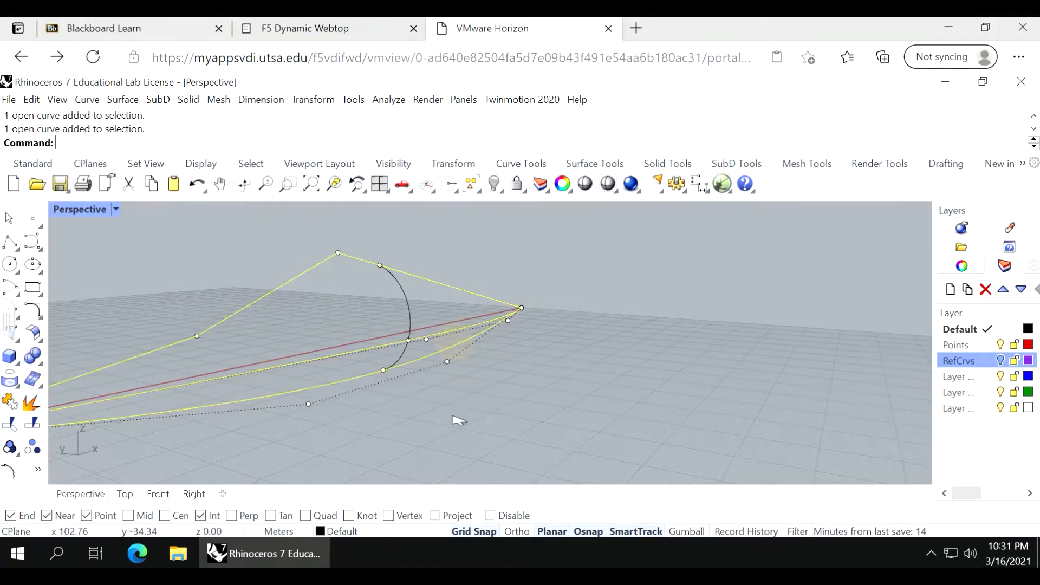
pyautogui.click(367, 532)
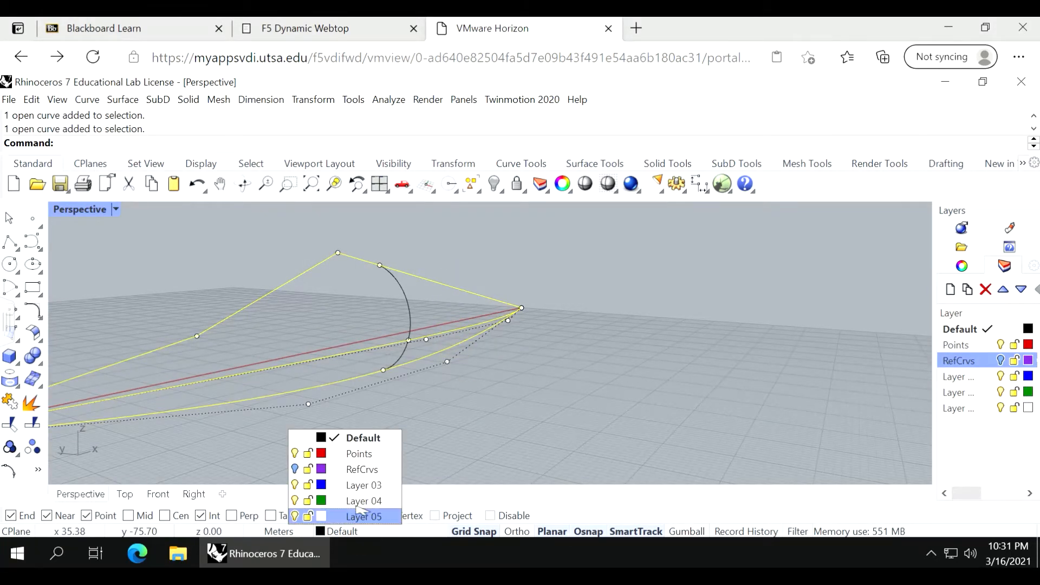
pyautogui.click(371, 470)
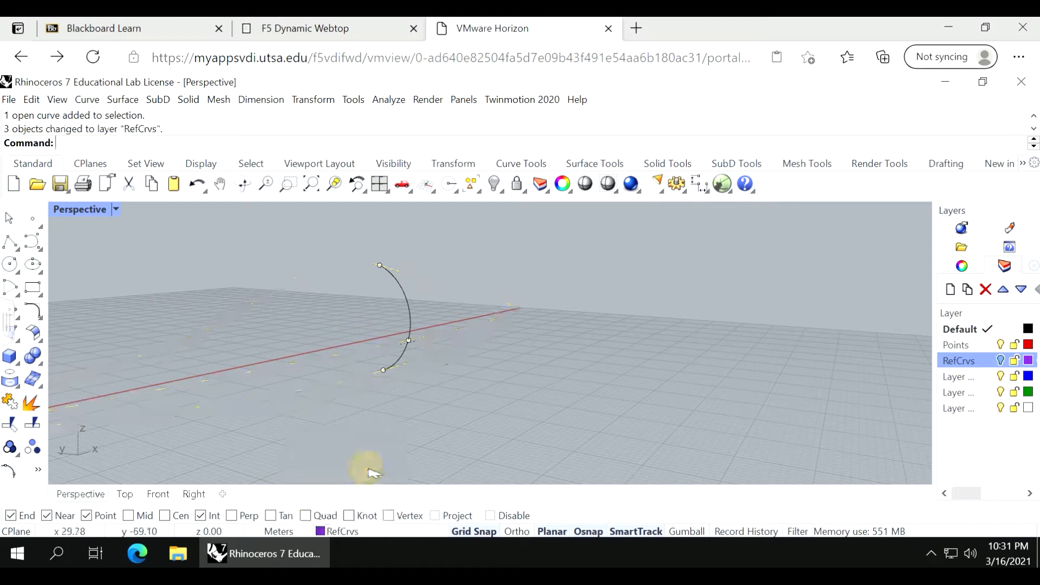
# Move the cross-section arc to the RefCrvs layer.
pyautogui.click(410, 324)
pyautogui.click(347, 532)
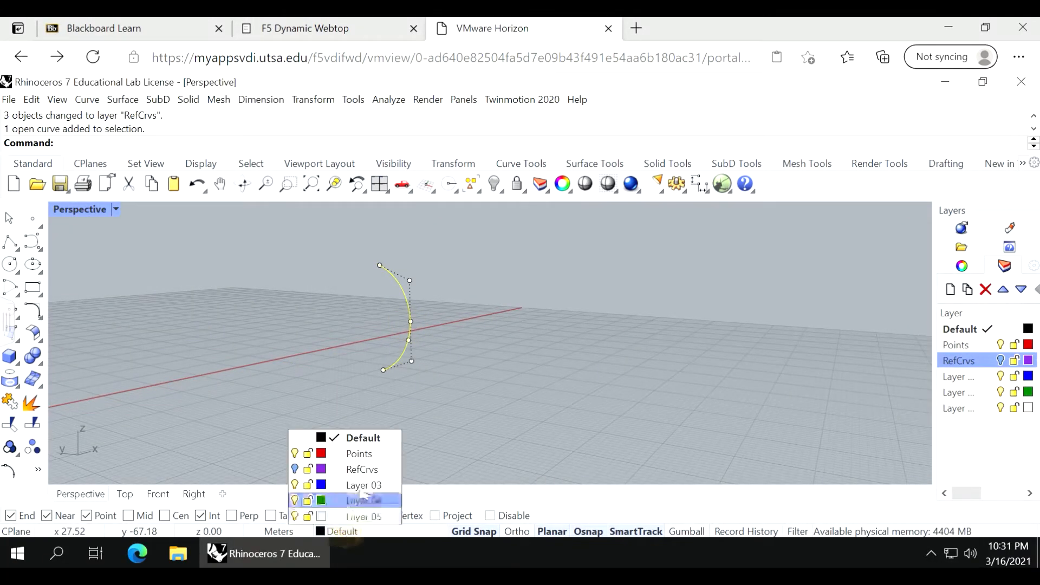
pyautogui.click(367, 469)
# Move the three remaining points to the Points layer and turn that layer off.
pyautogui.click(384, 371)
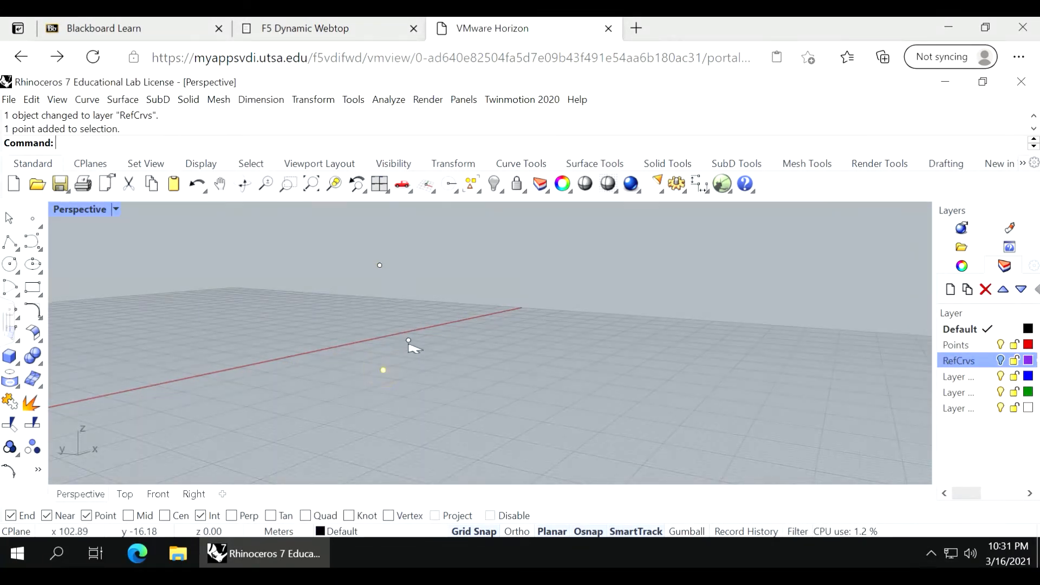
pyautogui.click(409, 342)
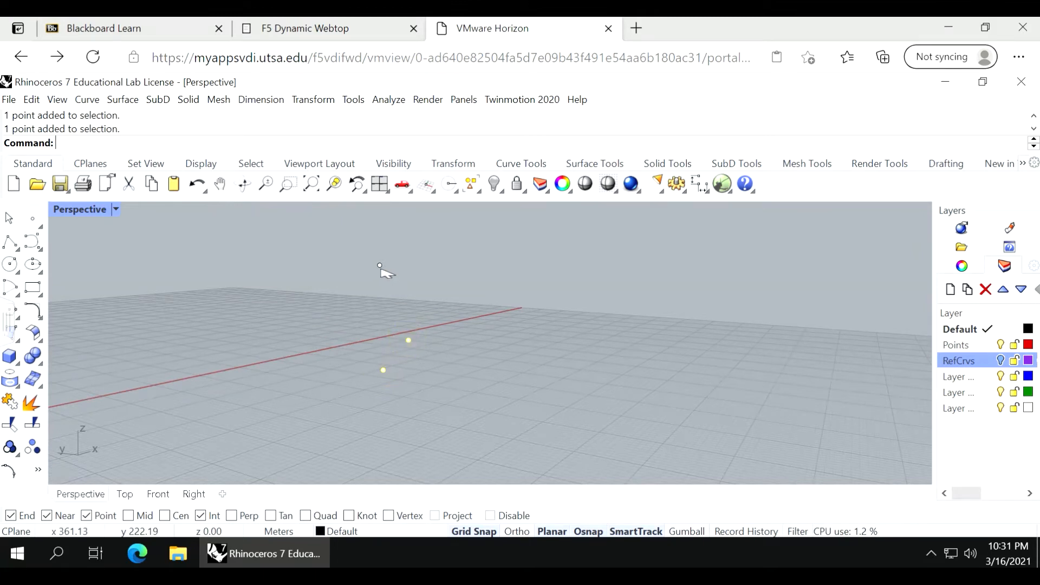
pyautogui.click(341, 532)
pyautogui.click(374, 454)
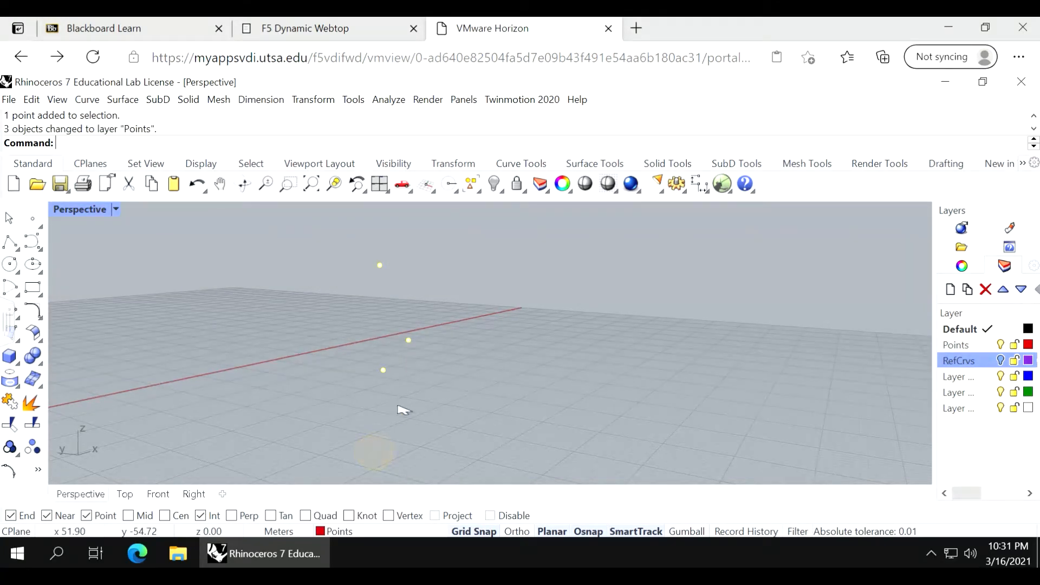
pyautogui.click(1000, 345)
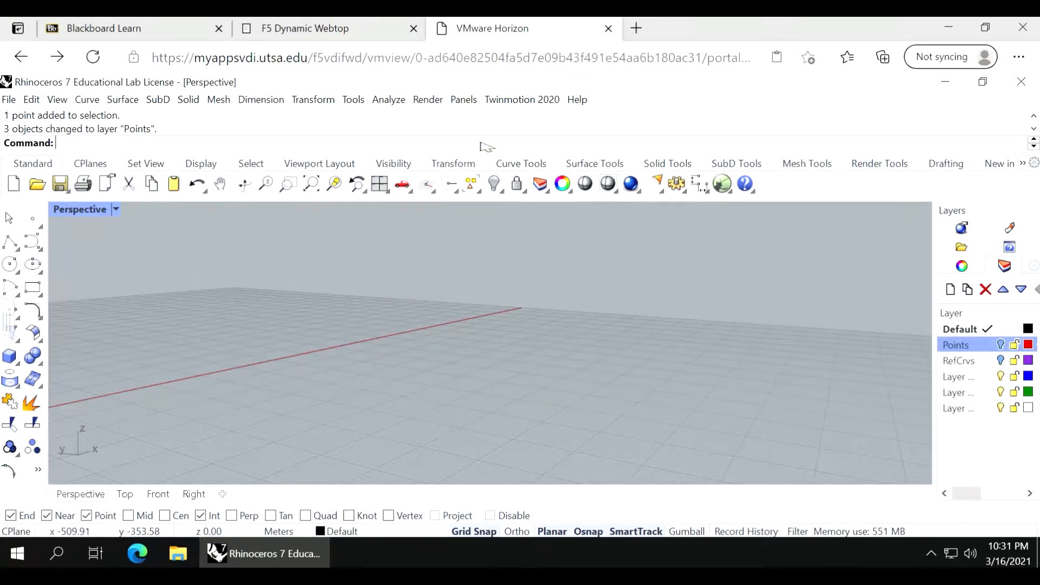
# Show the hidden network surface again.
pyautogui.write('Show')
pyautogui.press('Return')
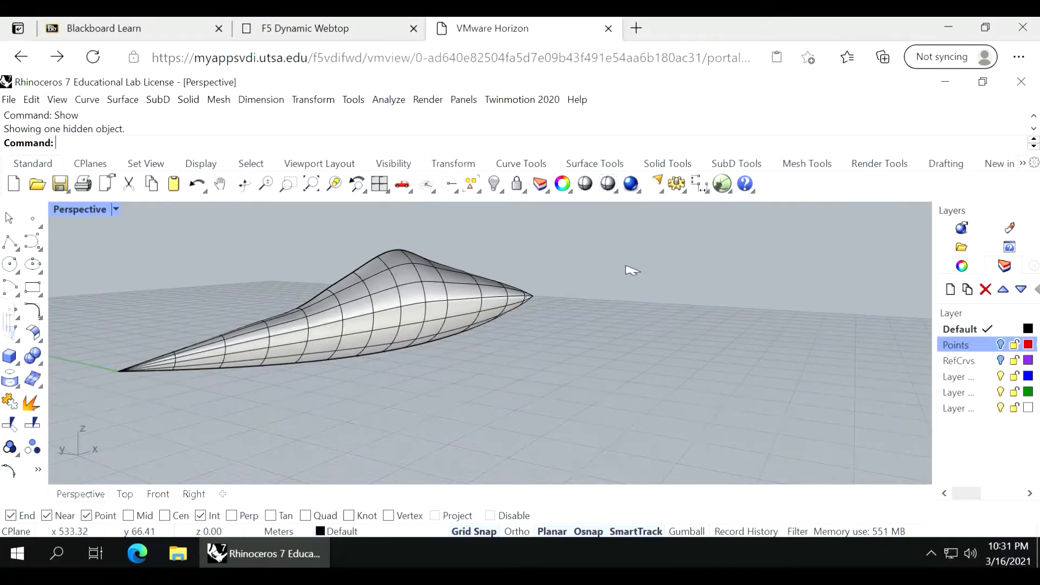
pyautogui.moveTo(629, 271); pyautogui.dragTo(490, 375, button='right')
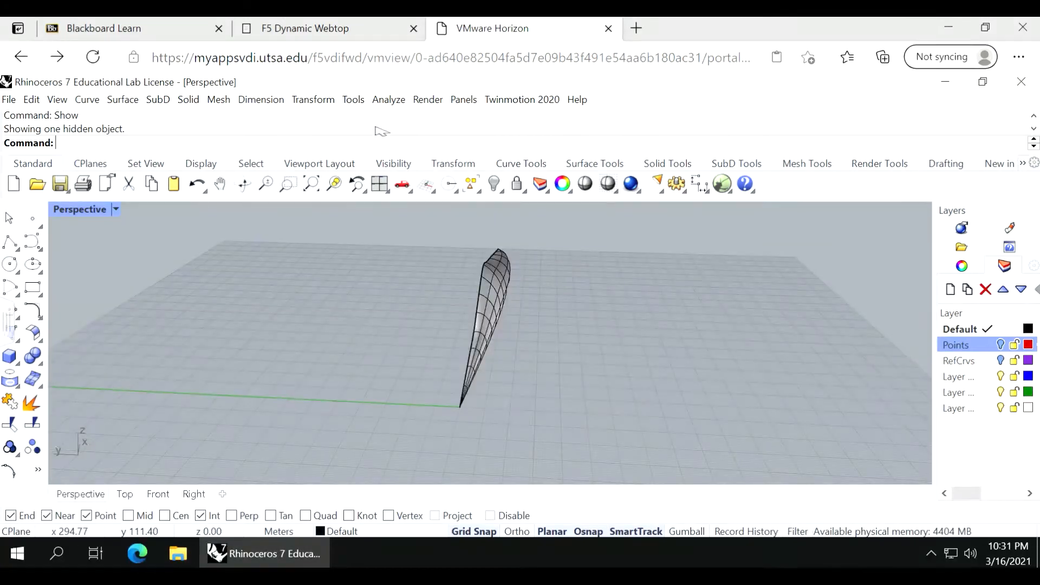
# Mirror a copy of the half-fuselage surface in the Top view, using a mirror line from the origin along the x-axis.
pyautogui.write('Mirror')
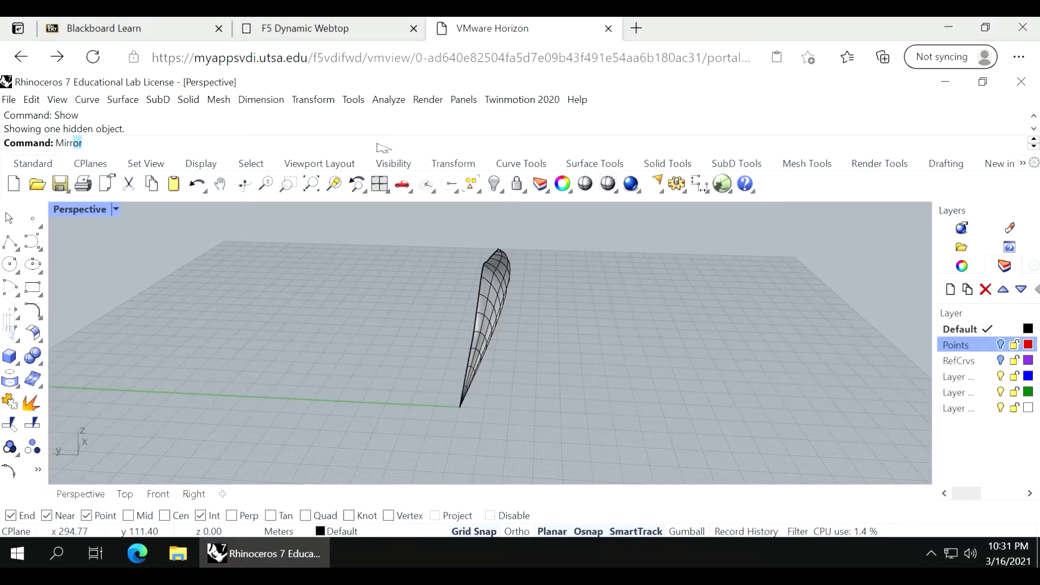
pyautogui.press('Return')
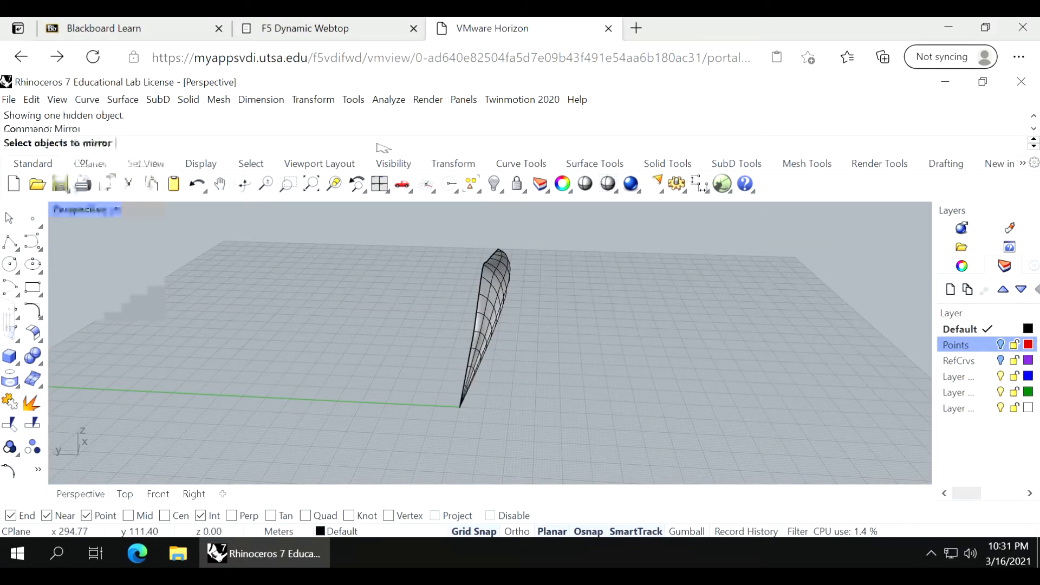
pyautogui.doubleClick(80, 211)
pyautogui.click(232, 268)
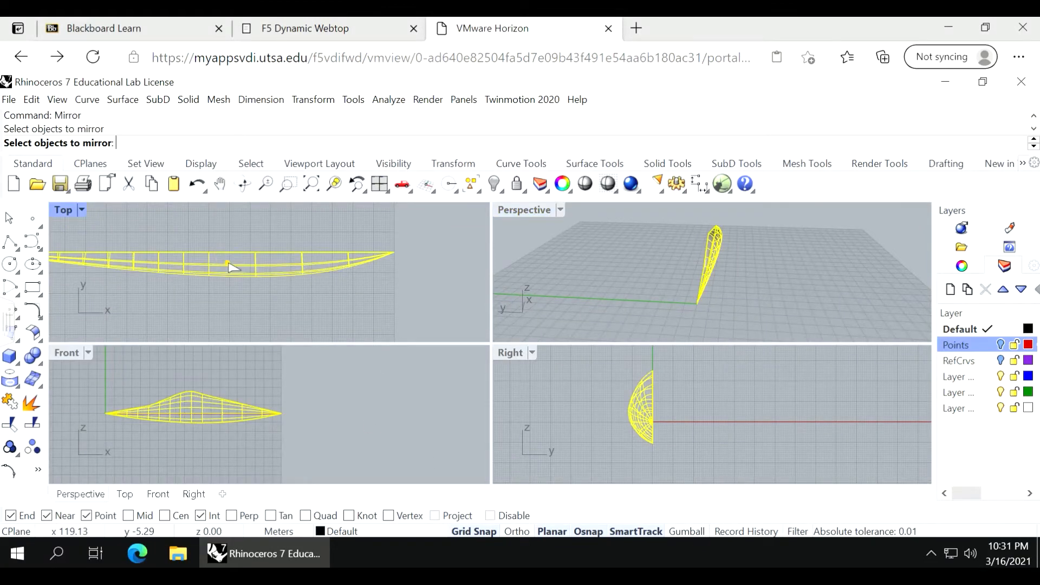
pyautogui.scroll(-2, 290, 318)
pyautogui.press('Return')
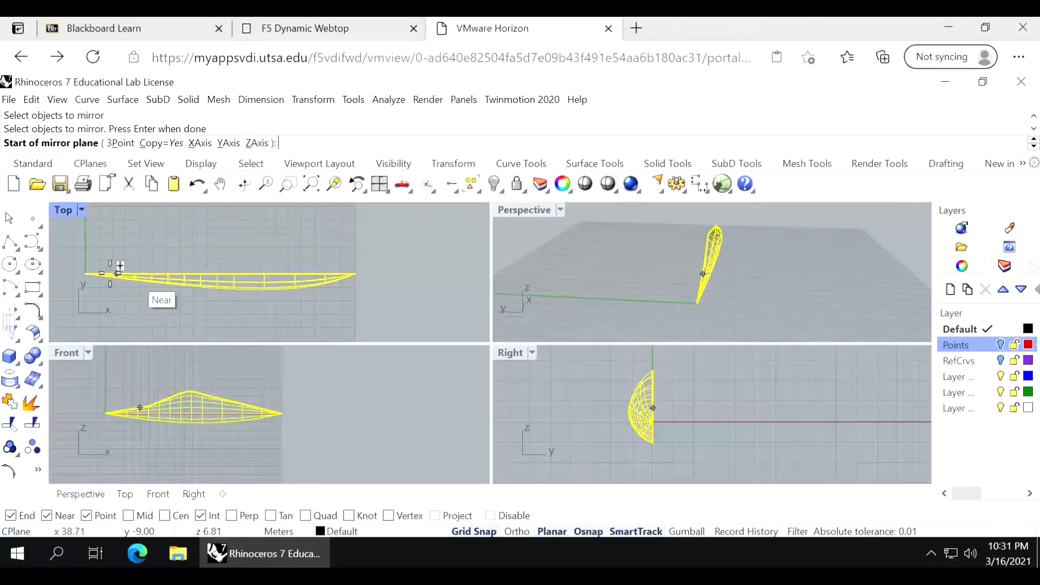
pyautogui.click(85, 273)
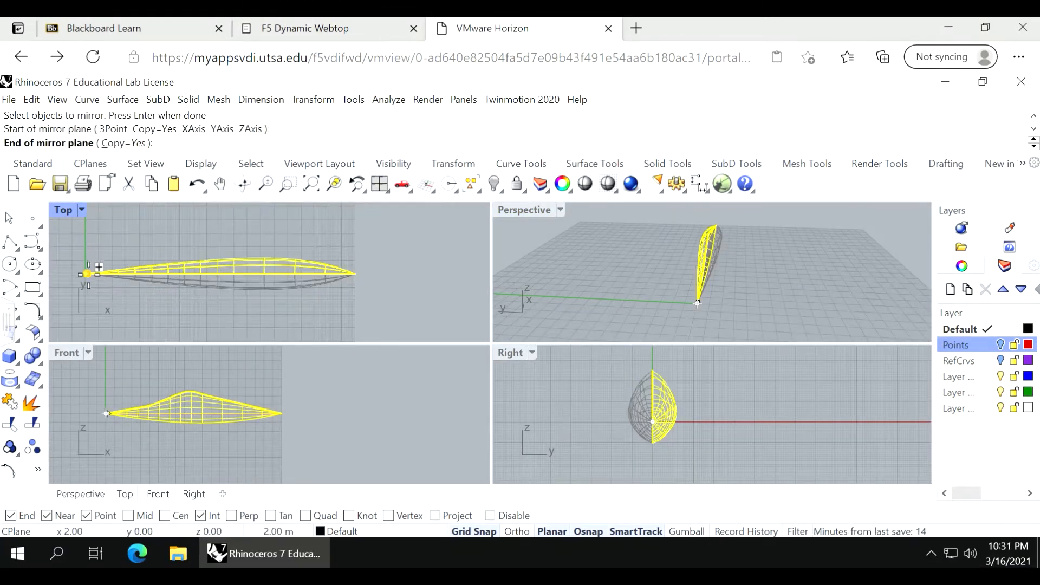
pyautogui.click(422, 277)
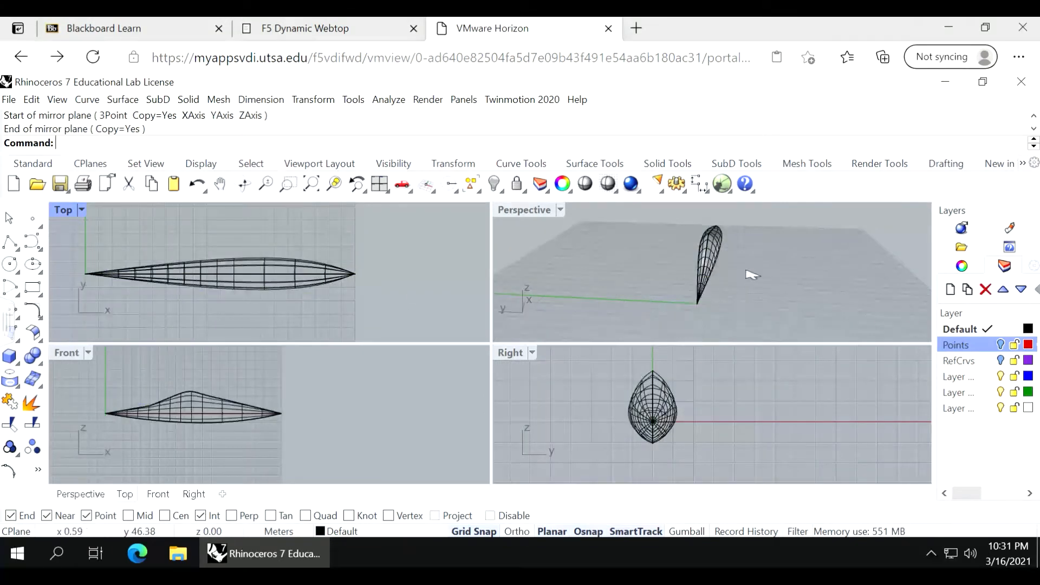
# Join the two fuselage halves into one closed polysurface and deselect it.
pyautogui.click(719, 250)
pyautogui.keyDown('shift'); pyautogui.click(701, 252); pyautogui.keyUp('shift')
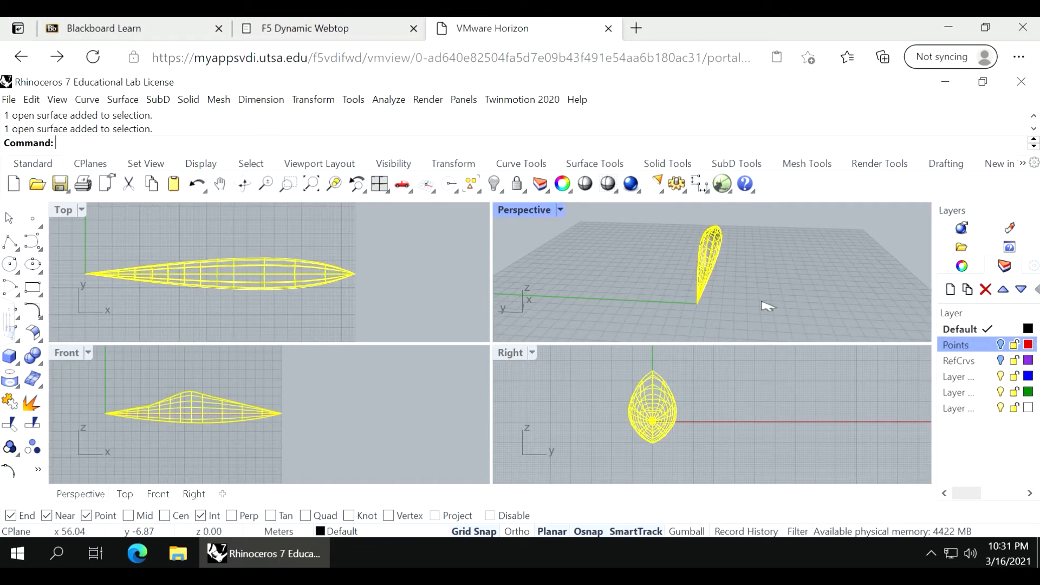
pyautogui.click(962, 266)
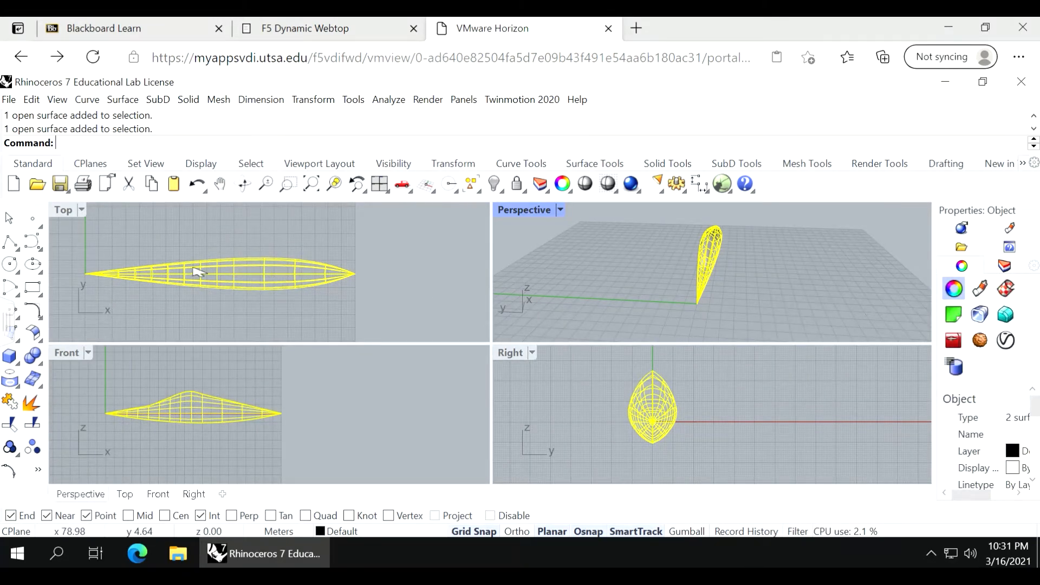
pyautogui.press('Return')
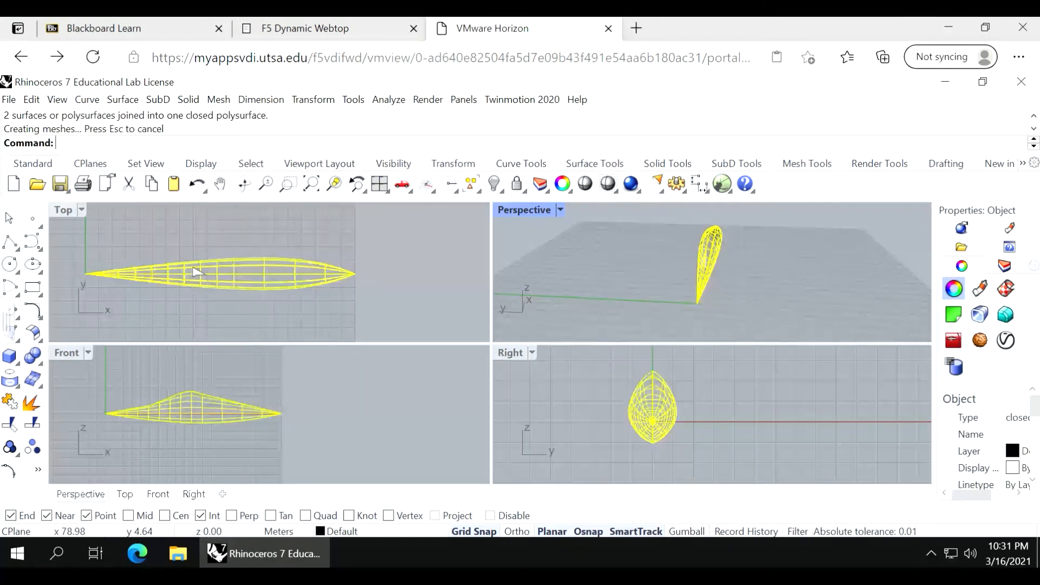
pyautogui.press('Escape')
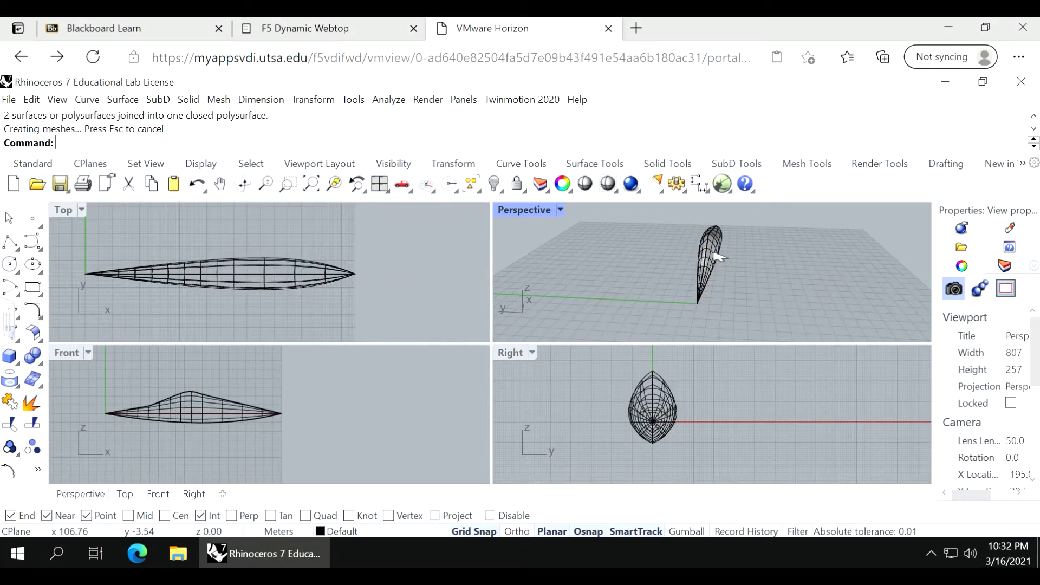
# Check the joined fuselage's object type in widened object properties and inspect its shape in a maximized Perspective view.
pyautogui.click(714, 253)
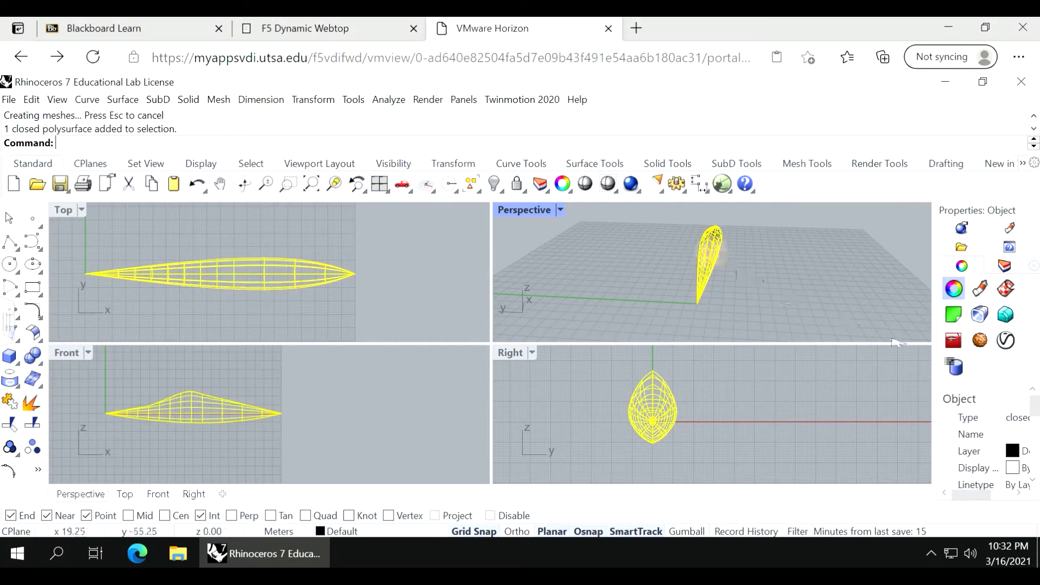
pyautogui.click(925, 412)
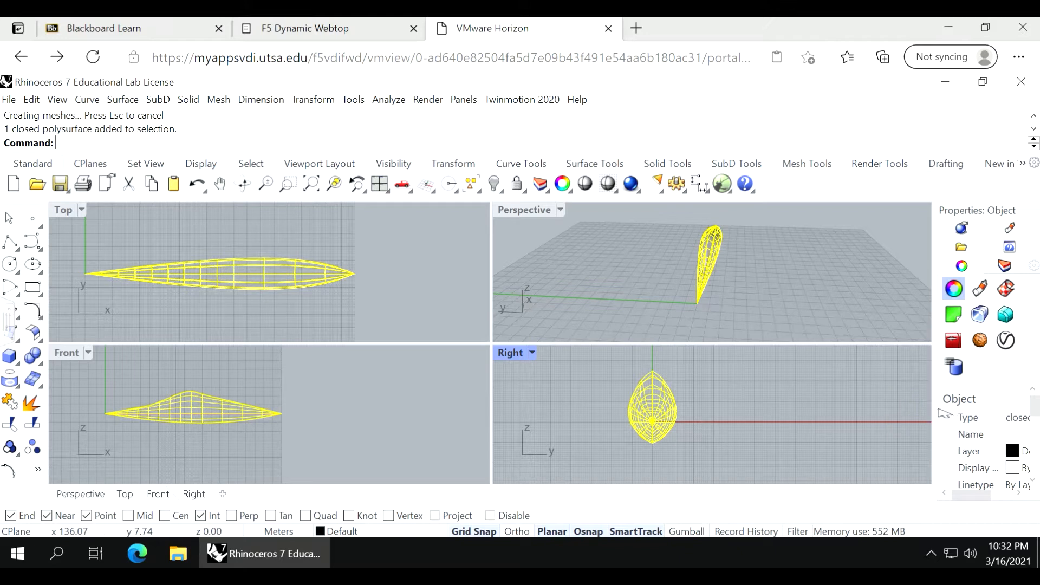
pyautogui.moveTo(938, 413); pyautogui.dragTo(875, 415)
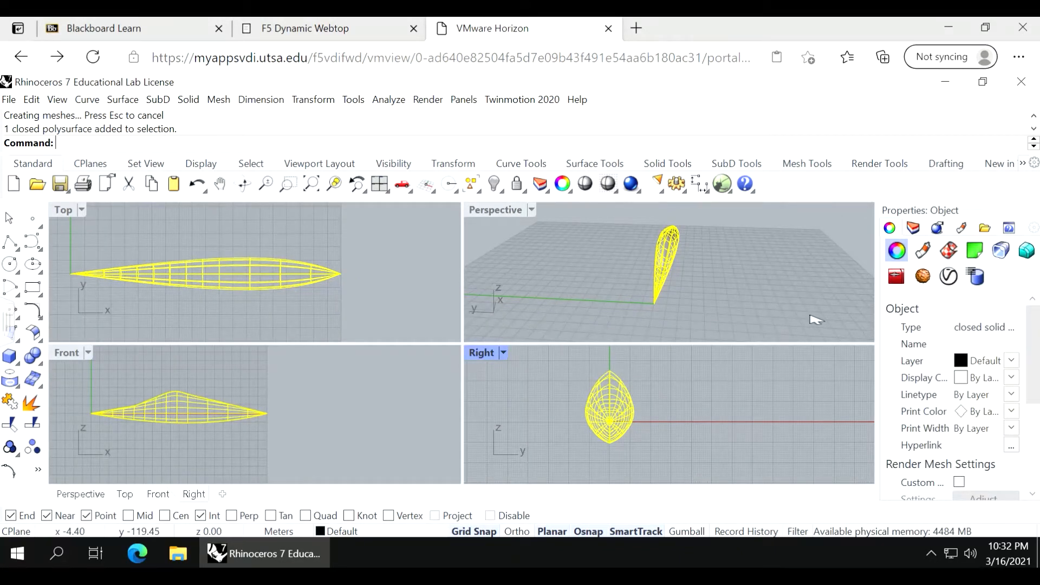
pyautogui.moveTo(722, 307); pyautogui.dragTo(666, 308, button='right')
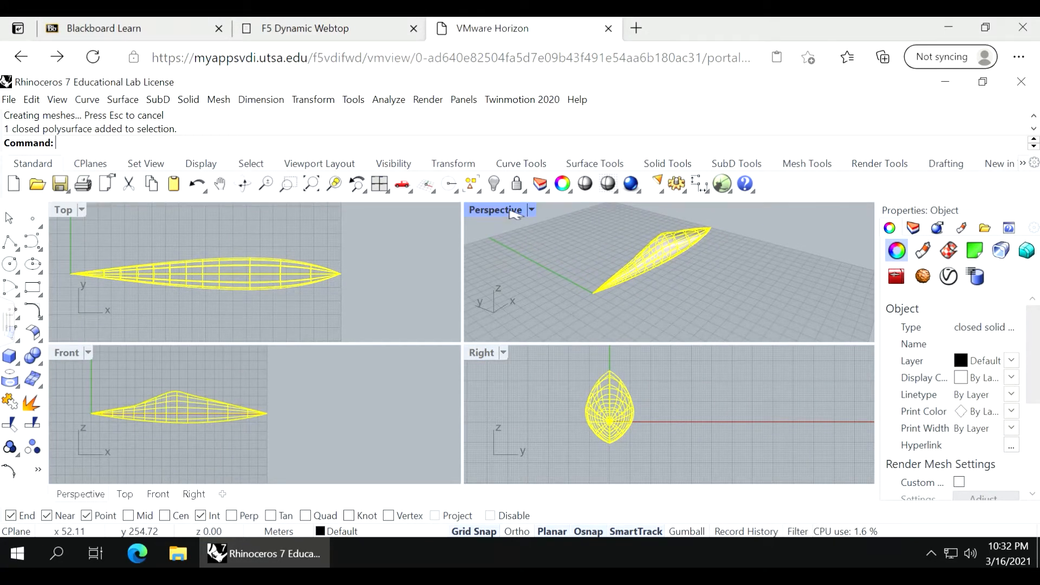
pyautogui.doubleClick(511, 211)
pyautogui.click(434, 395)
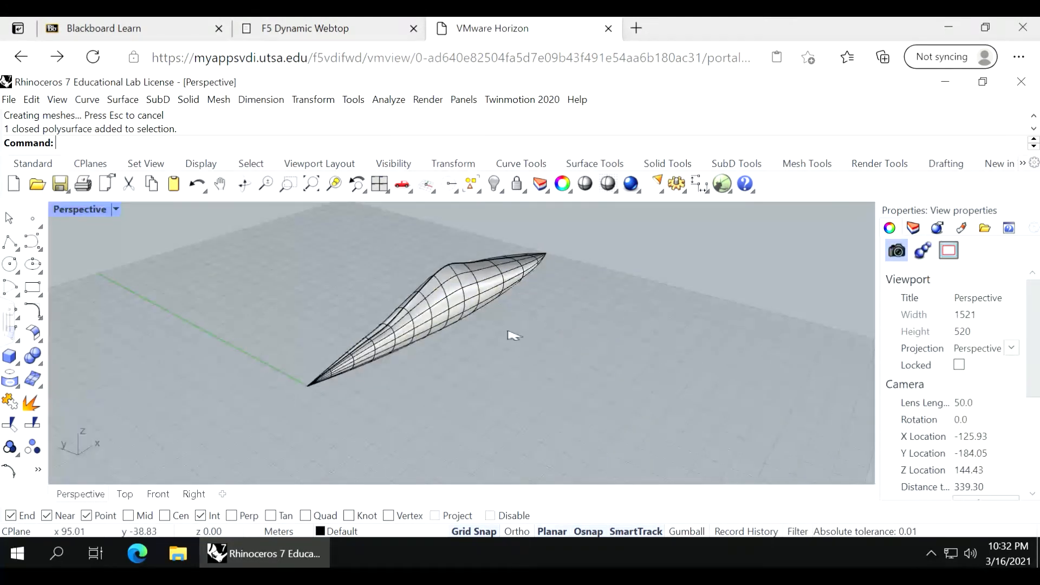
pyautogui.moveTo(434, 395); pyautogui.dragTo(512, 334, button='right')
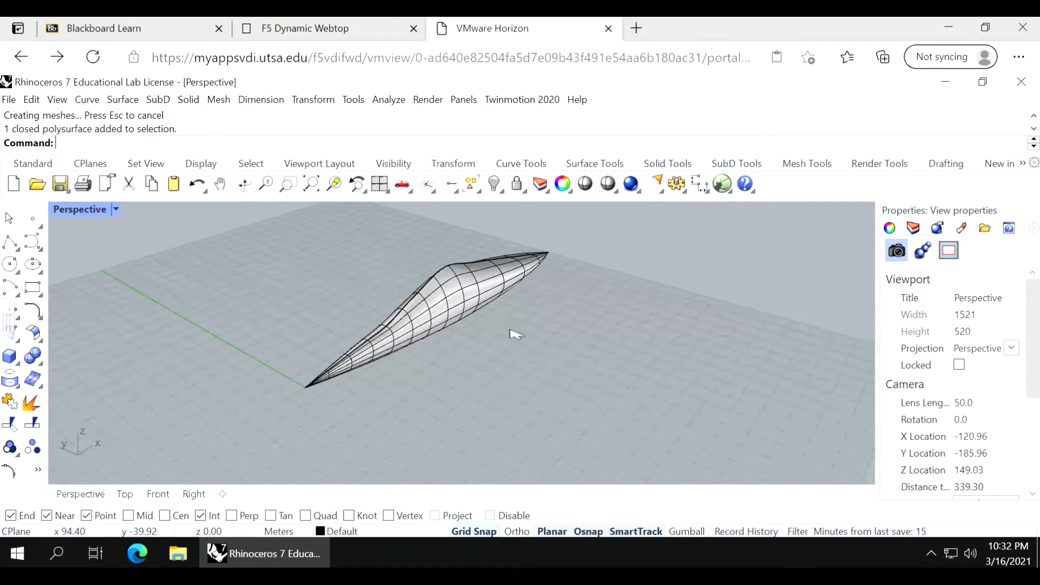
pyautogui.doubleClick(87, 210)
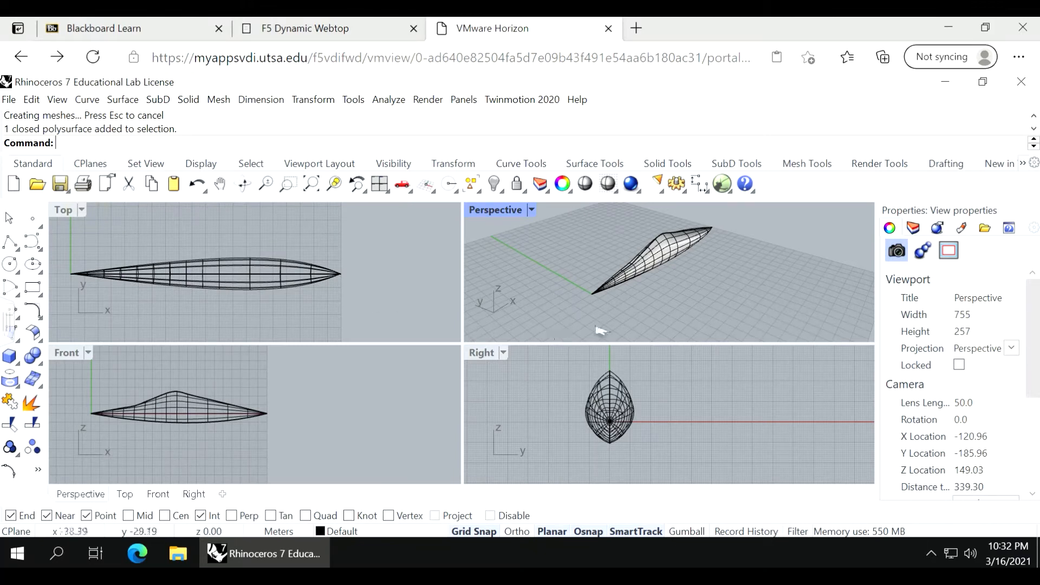
pyautogui.click(123, 99)
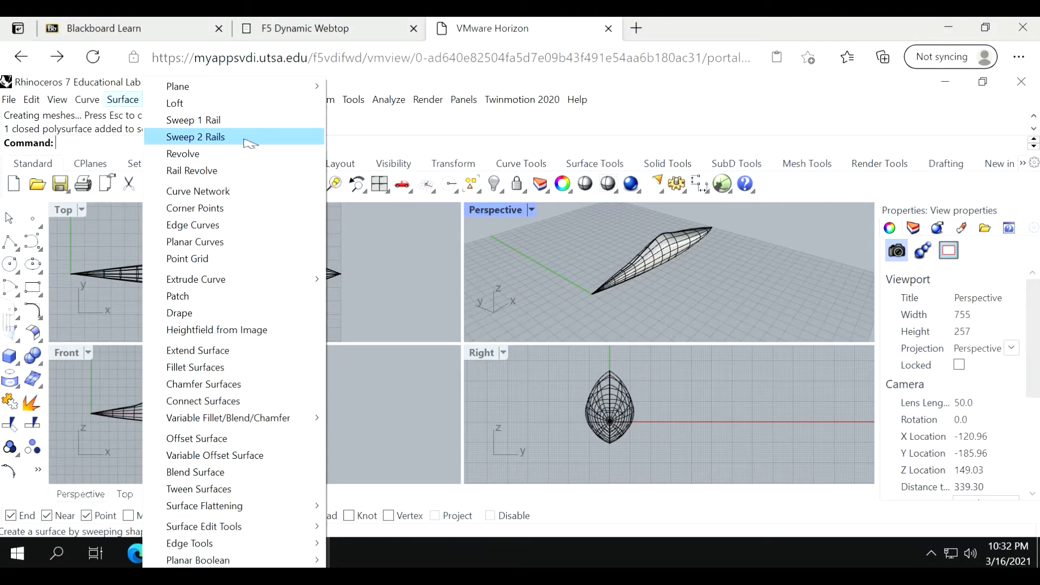
pyautogui.click(673, 310)
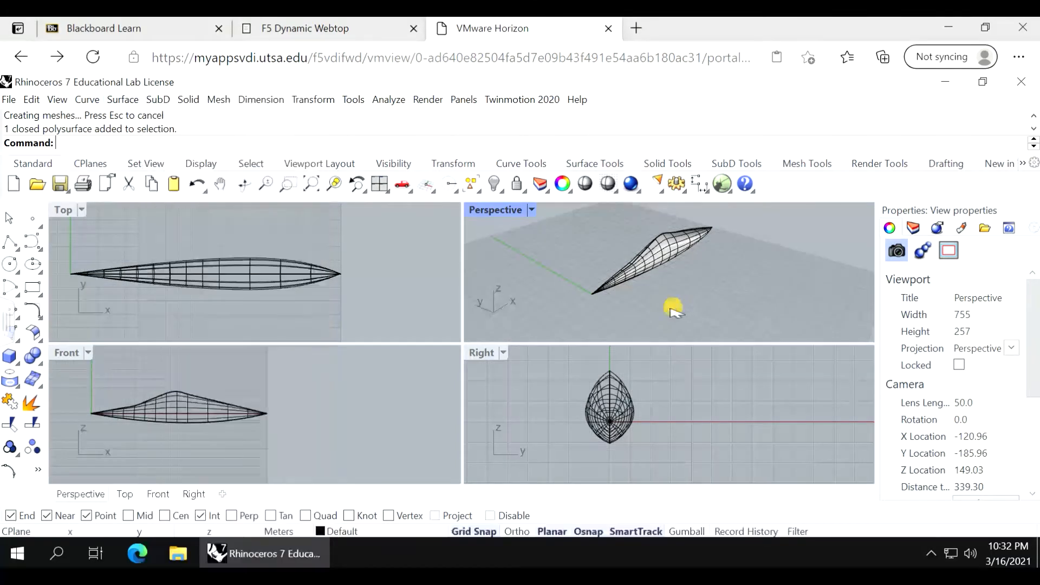
# In a maximized Front view, draw an arched degree-3 control-point curve about 60 m long ahead of the fuselage nose as an airfoil's upper half.
pyautogui.click(347, 409)
pyautogui.scroll(-4, 329, 406)
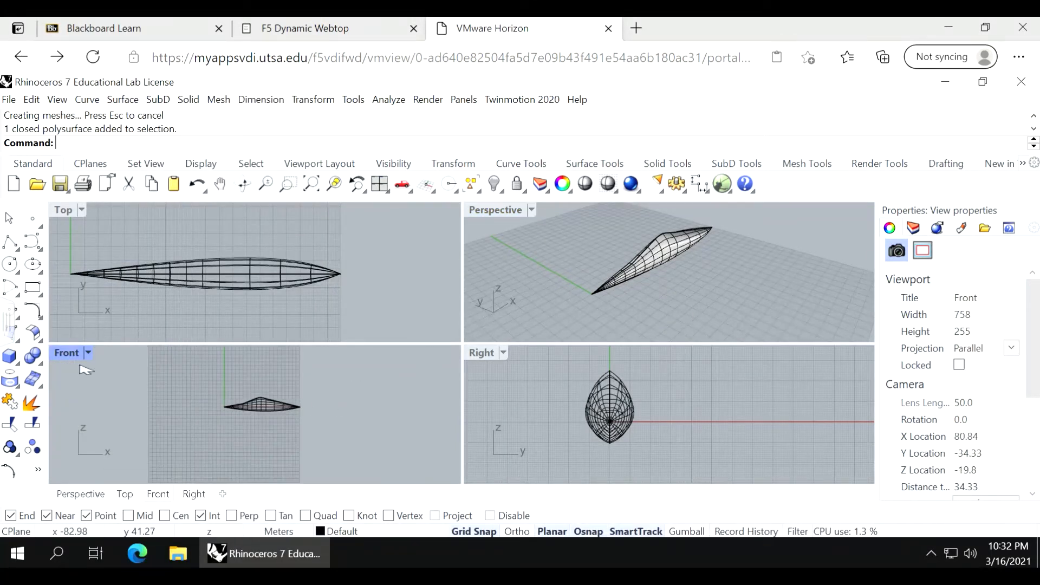
pyautogui.doubleClick(69, 354)
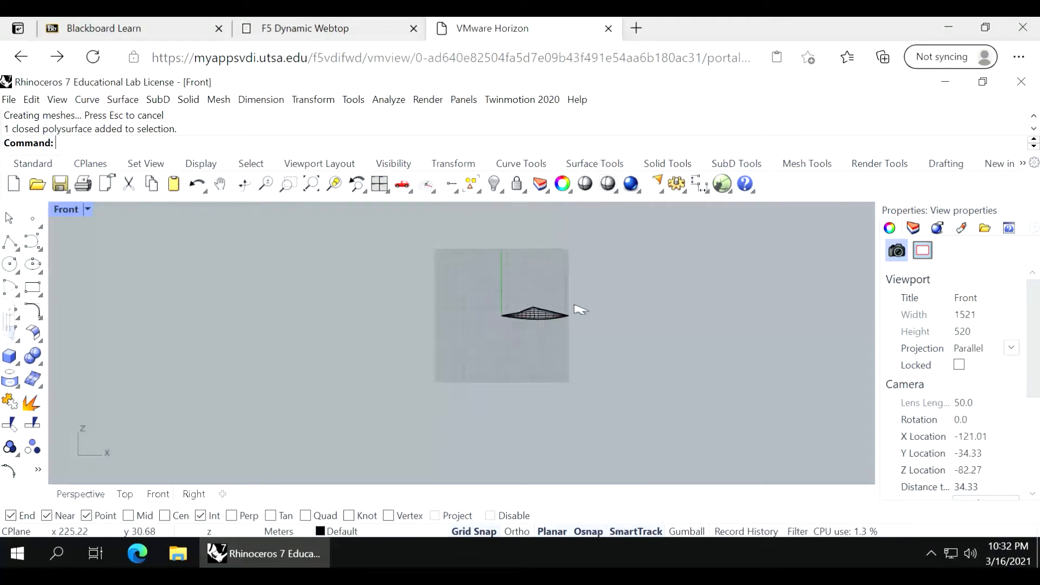
pyautogui.scroll(2, 579, 309)
pyautogui.scroll(1, 513, 346)
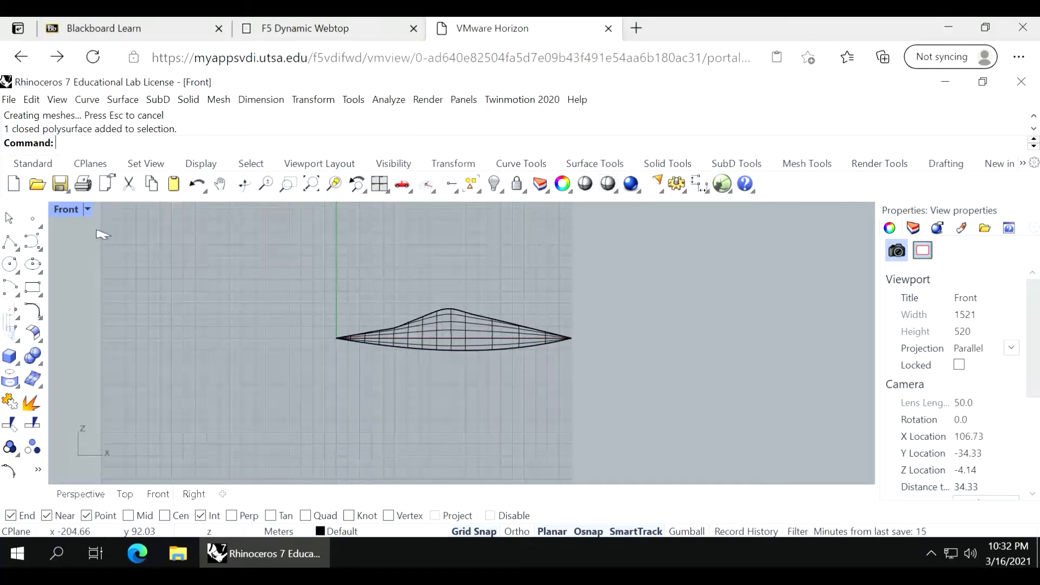
pyautogui.click(33, 242)
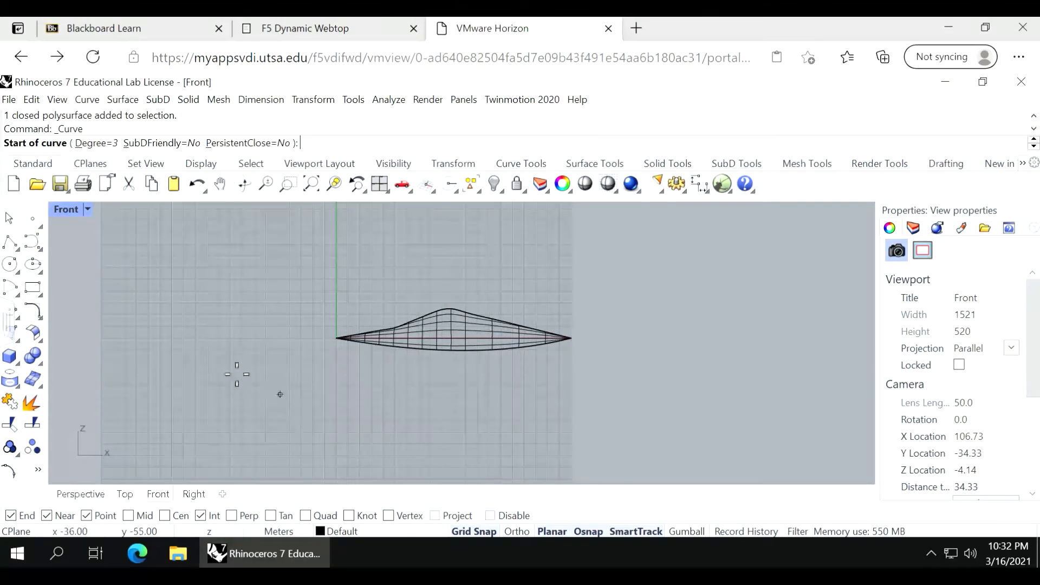
pyautogui.scroll(5, 206, 350)
pyautogui.click(208, 350)
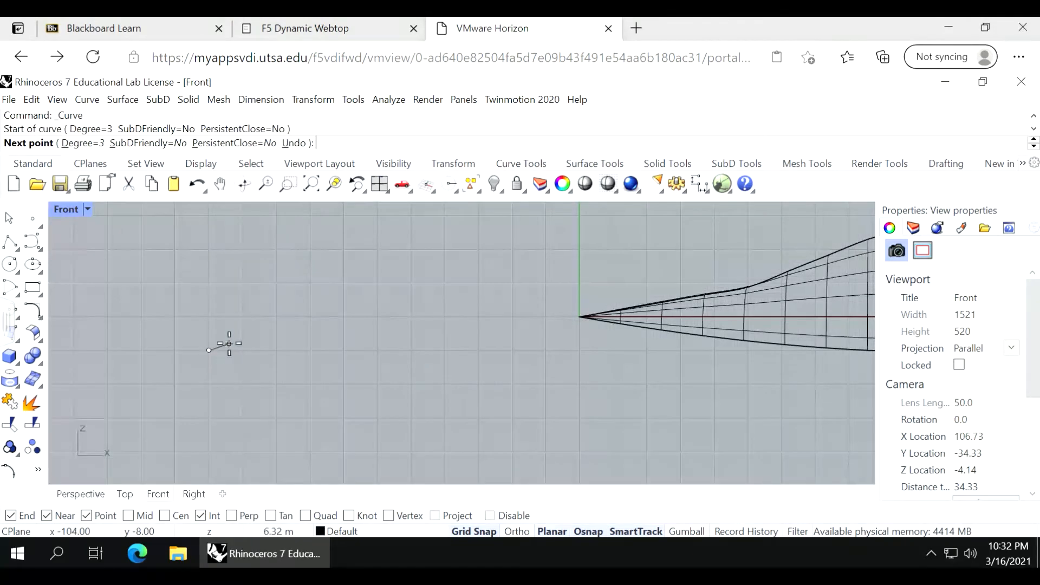
pyautogui.scroll(-4, 228, 344)
pyautogui.scroll(2, 228, 344)
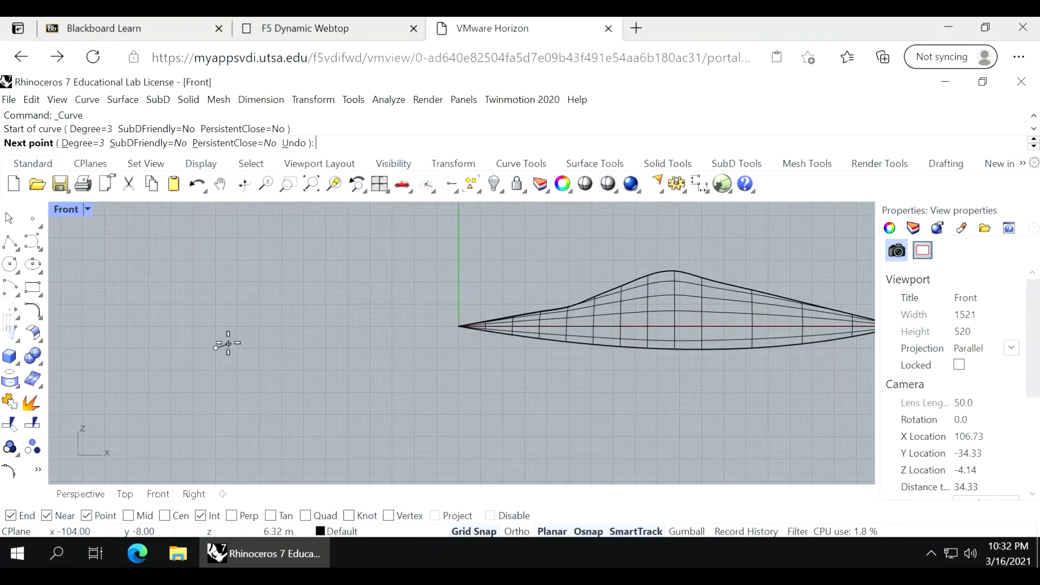
pyautogui.click(222, 339)
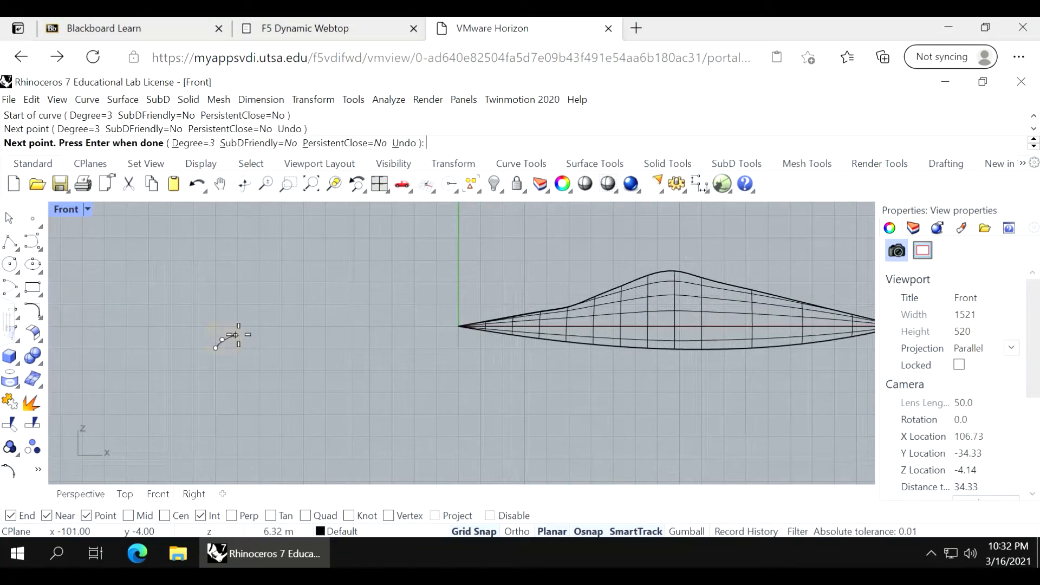
pyautogui.click(242, 335)
pyautogui.click(277, 337)
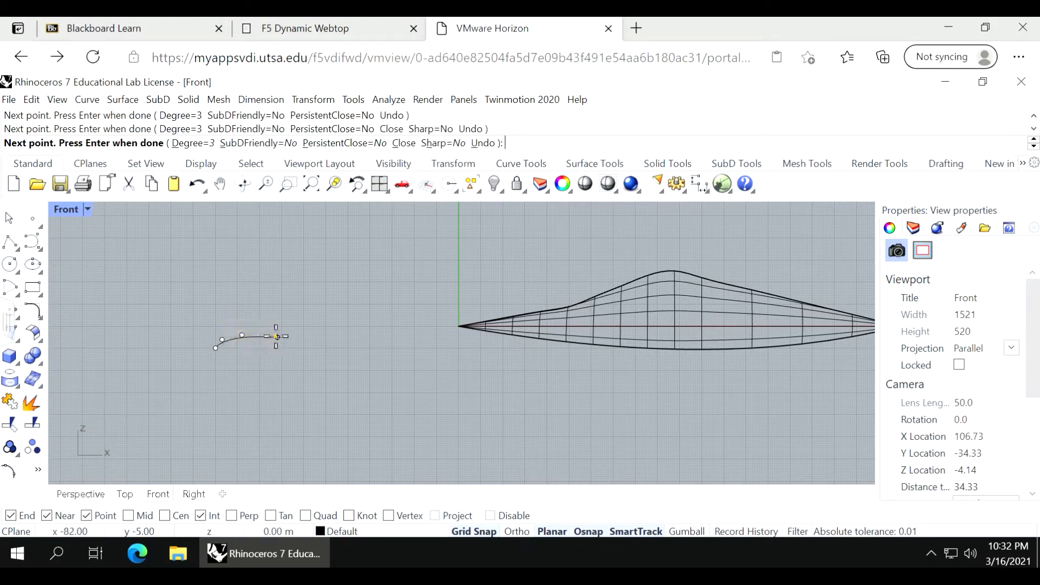
pyautogui.click(333, 343)
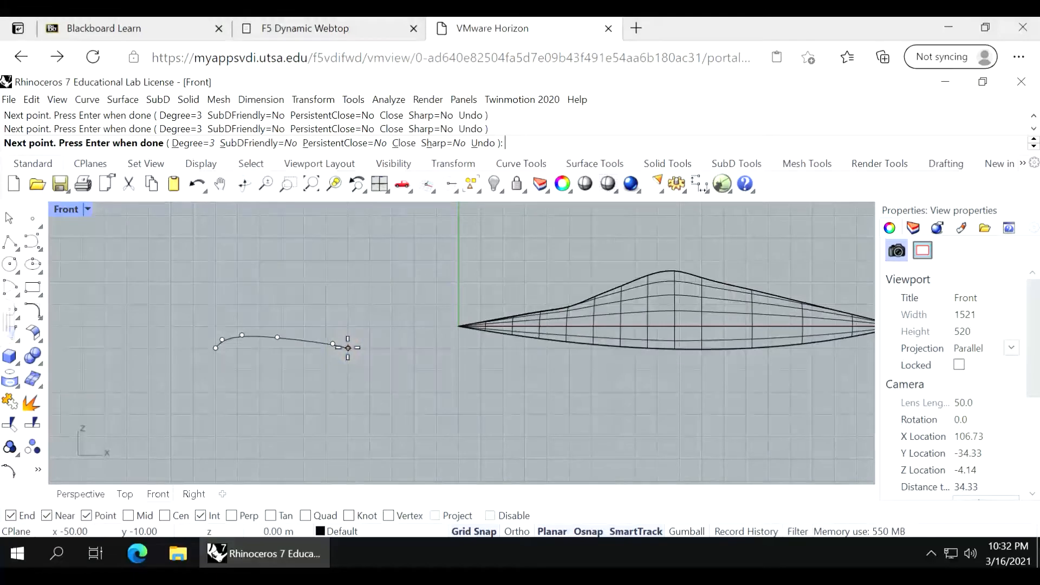
pyautogui.press('Return')
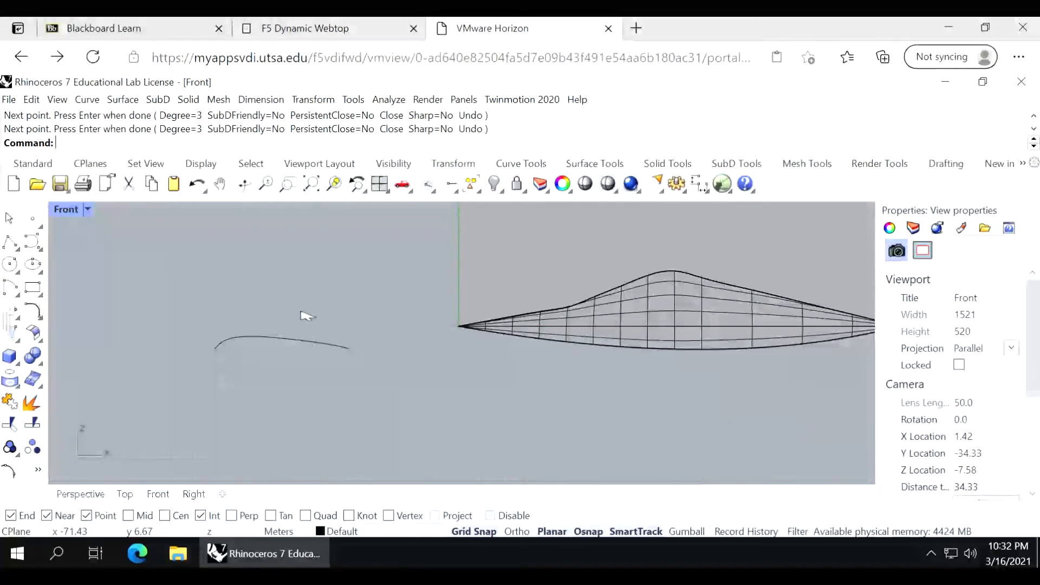
# Mirror a copy of the airfoil's upper curve across the horizontal line between its two endpoints and deselect it.
pyautogui.write('Mirror')
pyautogui.press('Return')
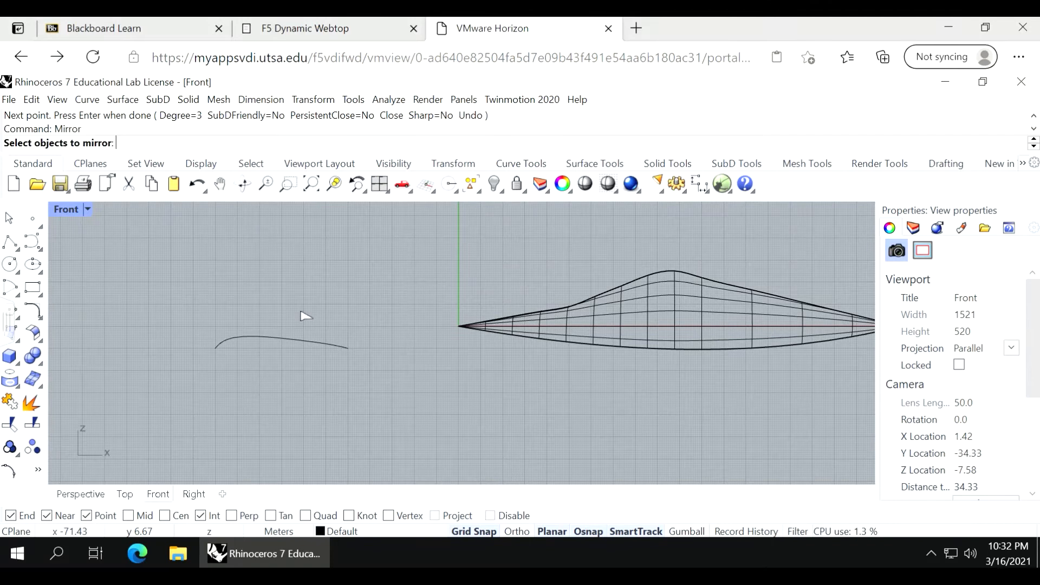
pyautogui.click(321, 342)
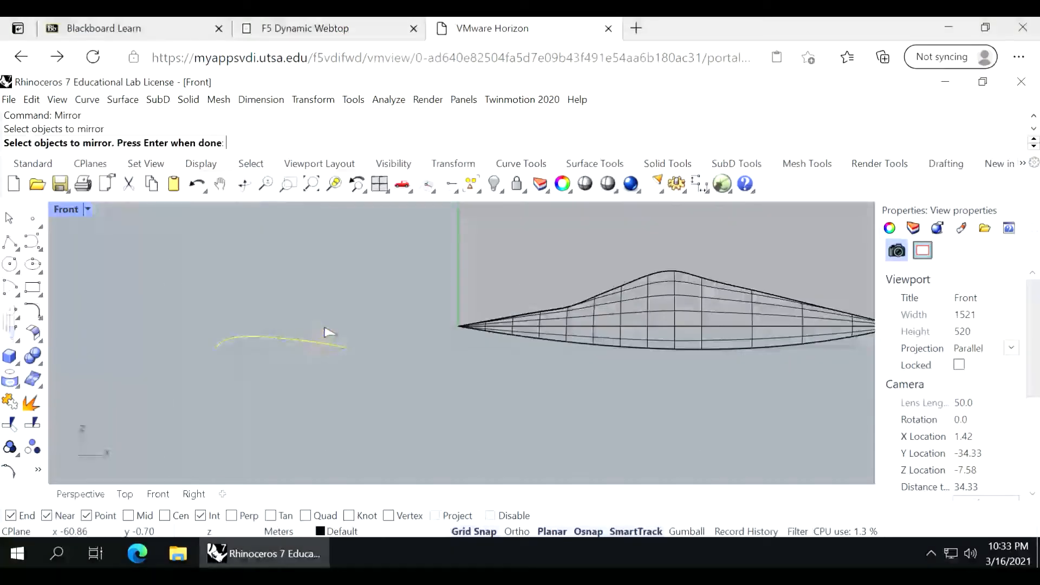
pyautogui.press('Return')
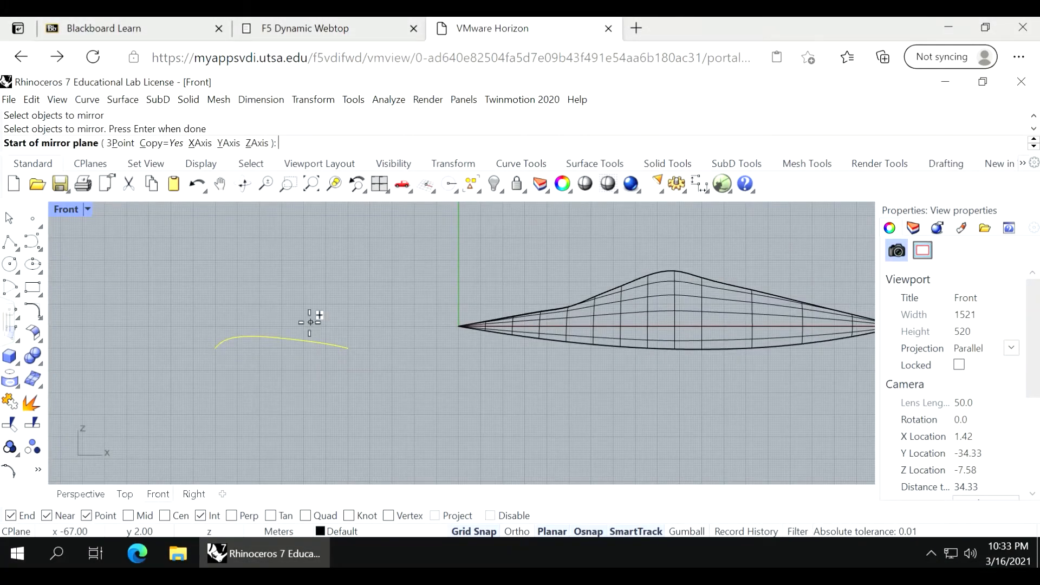
pyautogui.click(216, 349)
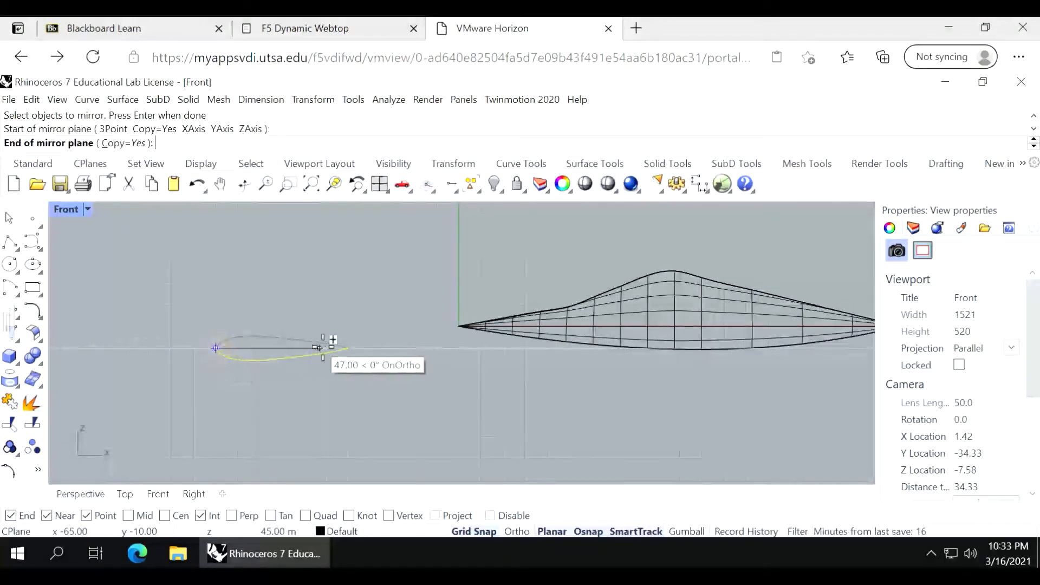
pyautogui.press('shift')
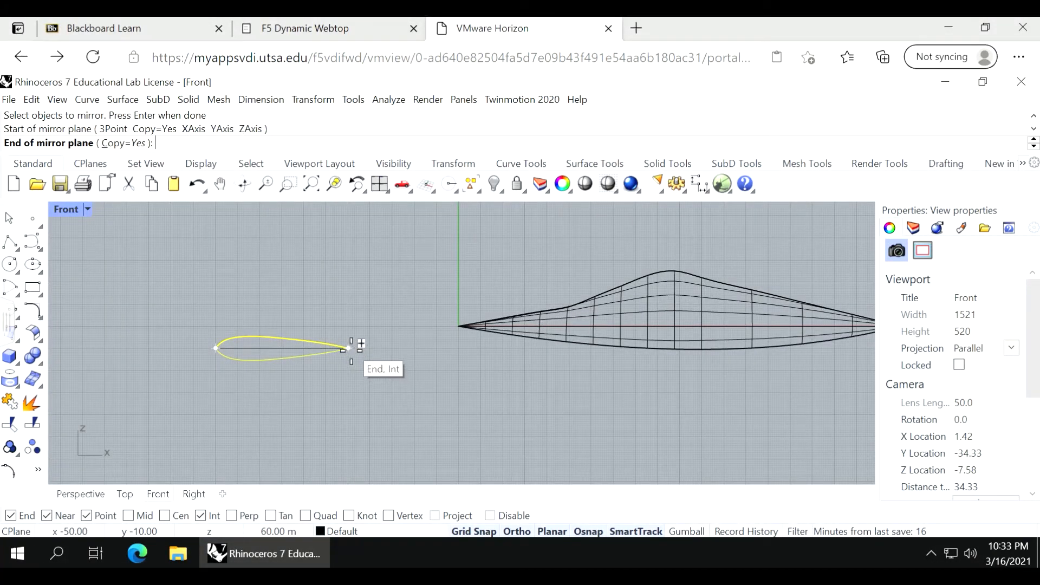
pyautogui.click(349, 349)
pyautogui.click(352, 295)
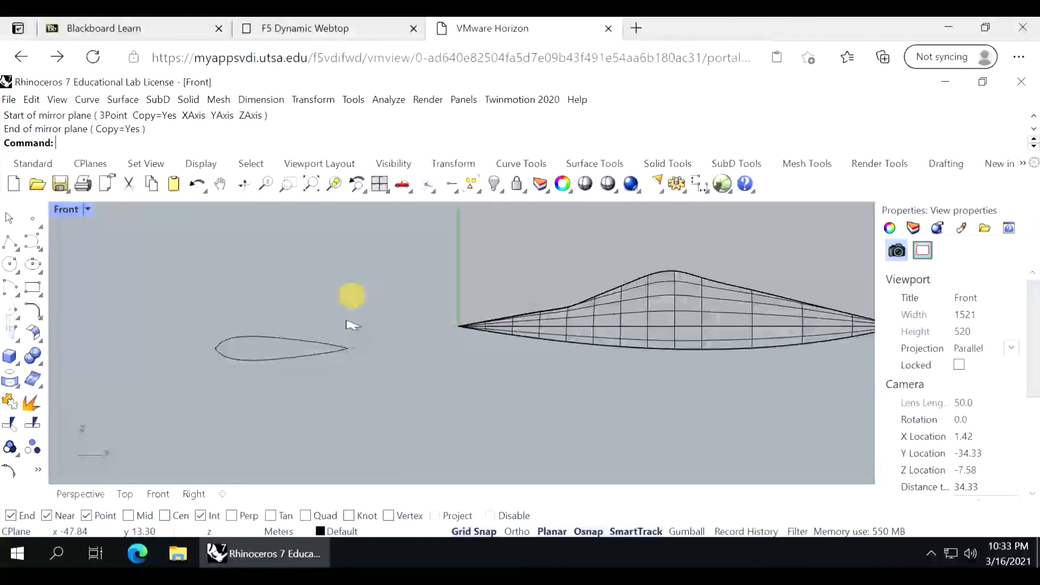
# Join the upper and lower airfoil curves into one closed profile and deselect it.
pyautogui.click(337, 346)
pyautogui.click(334, 352)
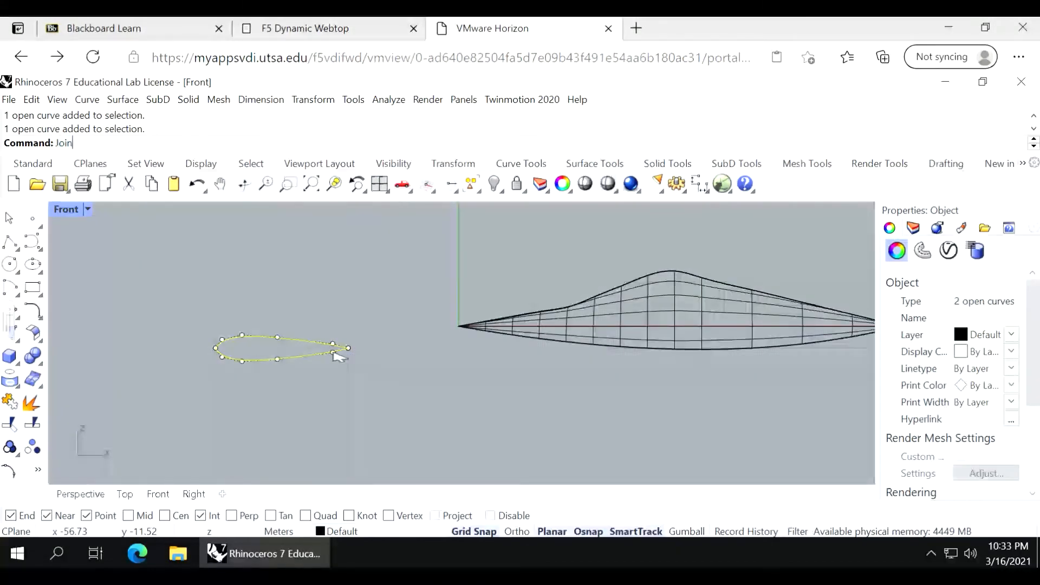
pyautogui.press('Return')
pyautogui.click(346, 368)
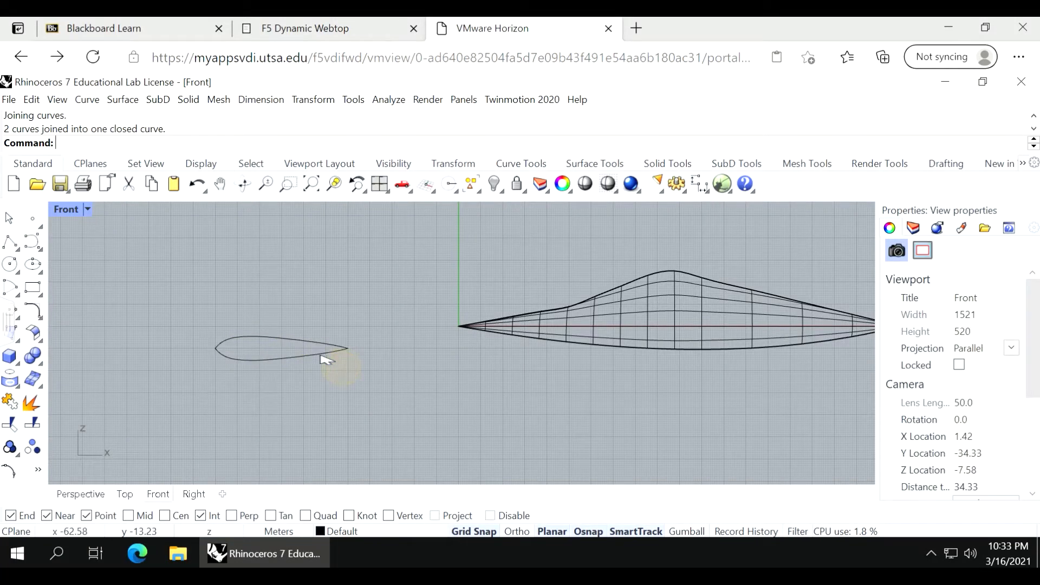
# Duplicate the closed airfoil curve in place with copy and paste.
pyautogui.click(322, 353)
pyautogui.scroll(-2, 625, 427)
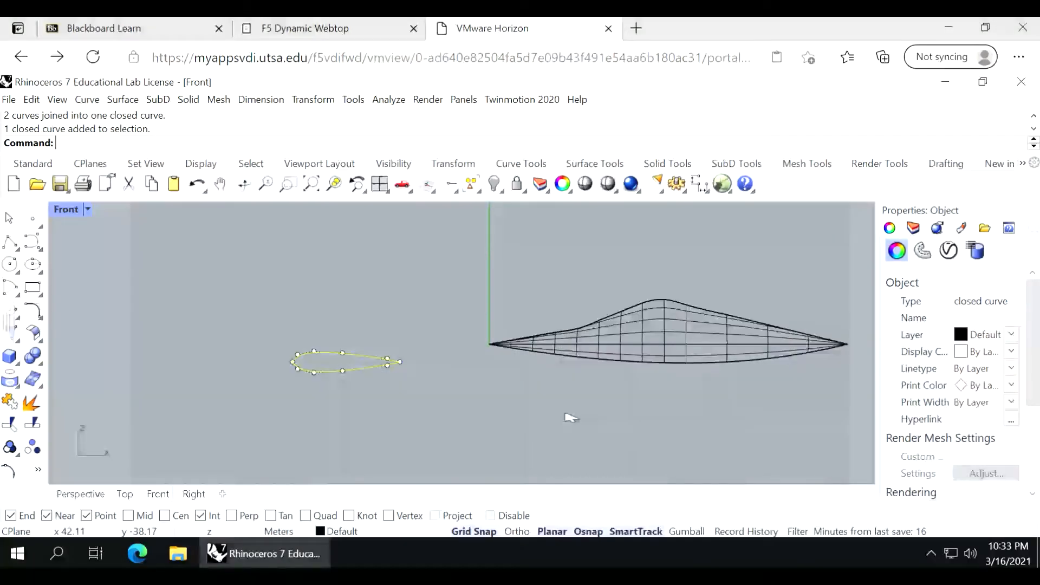
pyautogui.hotkey('ctrl', 'c')
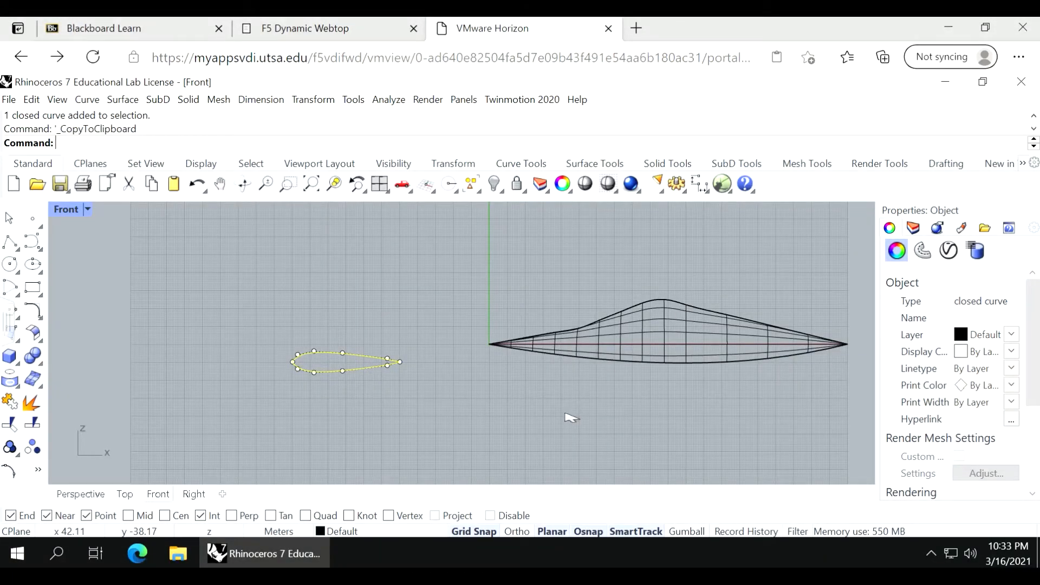
pyautogui.hotkey('ctrl', 'v')
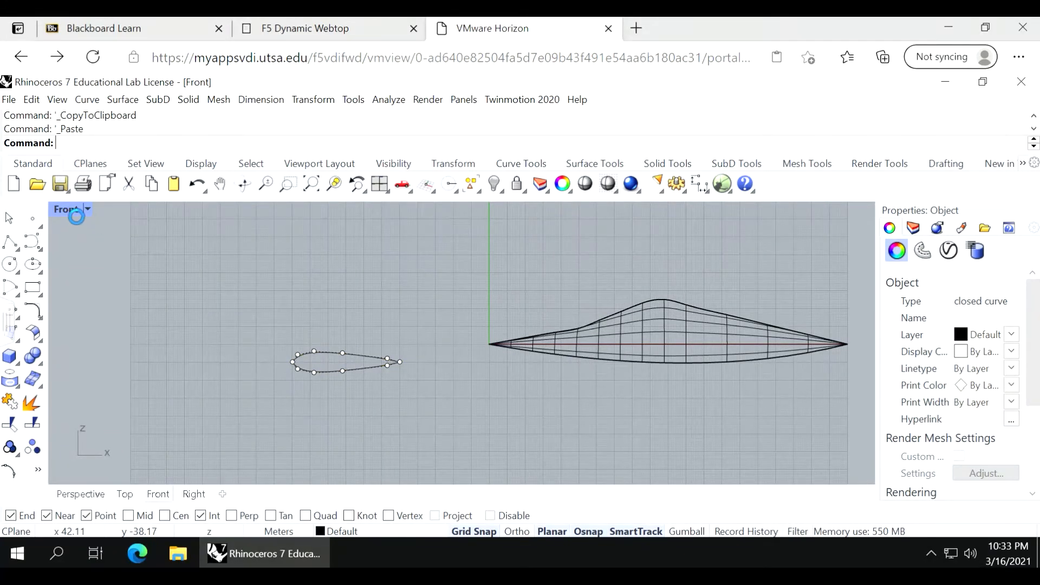
# Move the pasted airfoil copy about 64 m in the negative Y direction in the Top view.
pyautogui.doubleClick(68, 209)
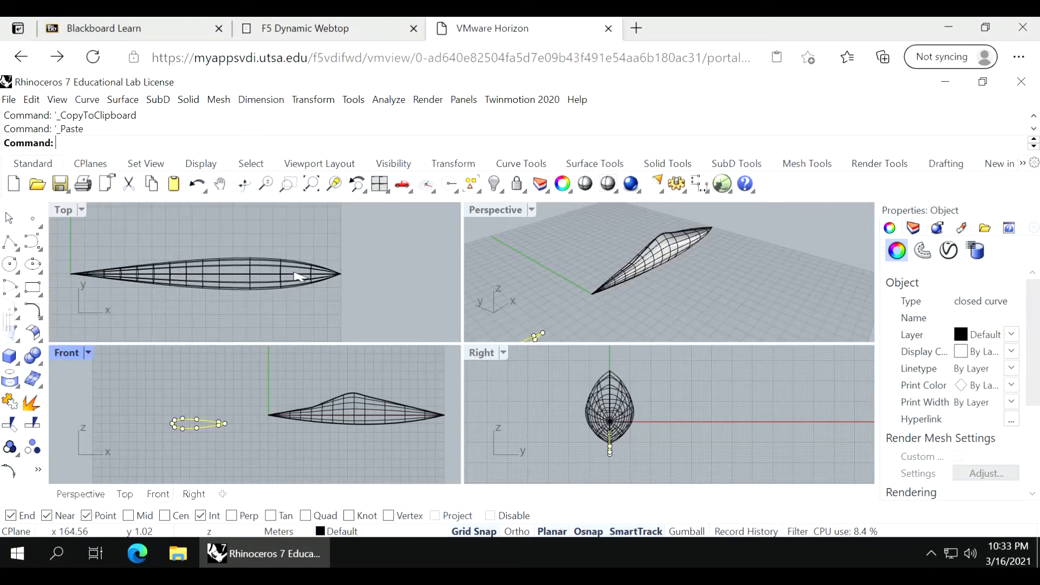
pyautogui.scroll(-5, 298, 277)
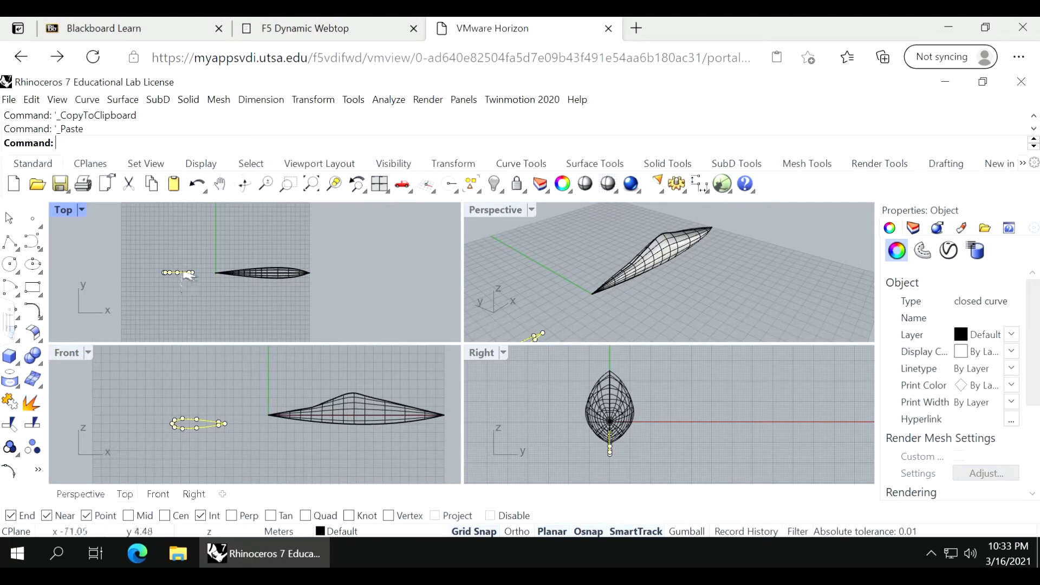
pyautogui.moveTo(184, 273); pyautogui.dragTo(179, 324)
pyautogui.hotkey('ctrl', 'z')
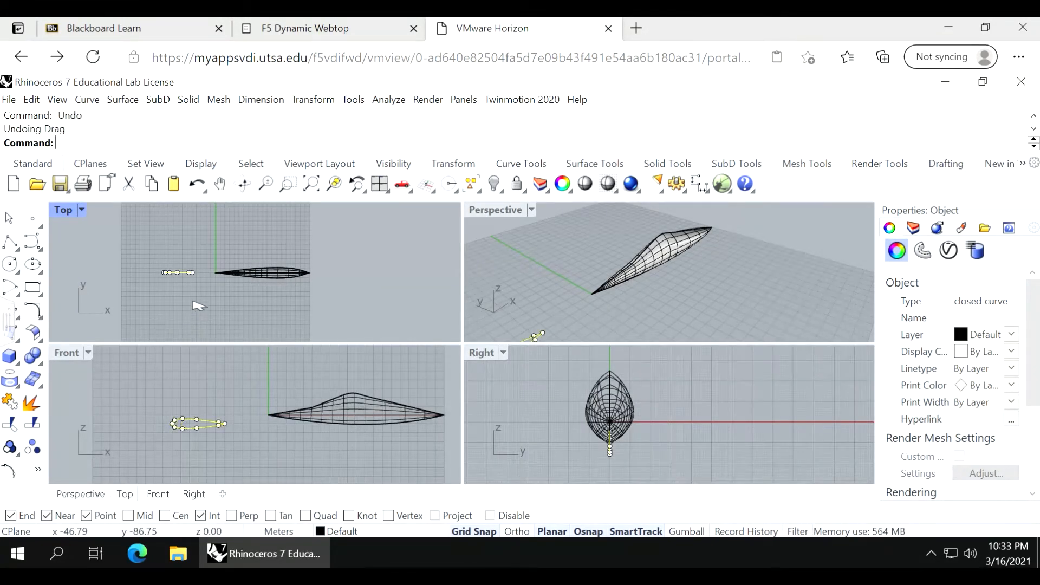
pyautogui.moveTo(188, 274); pyautogui.dragTo(187, 318)
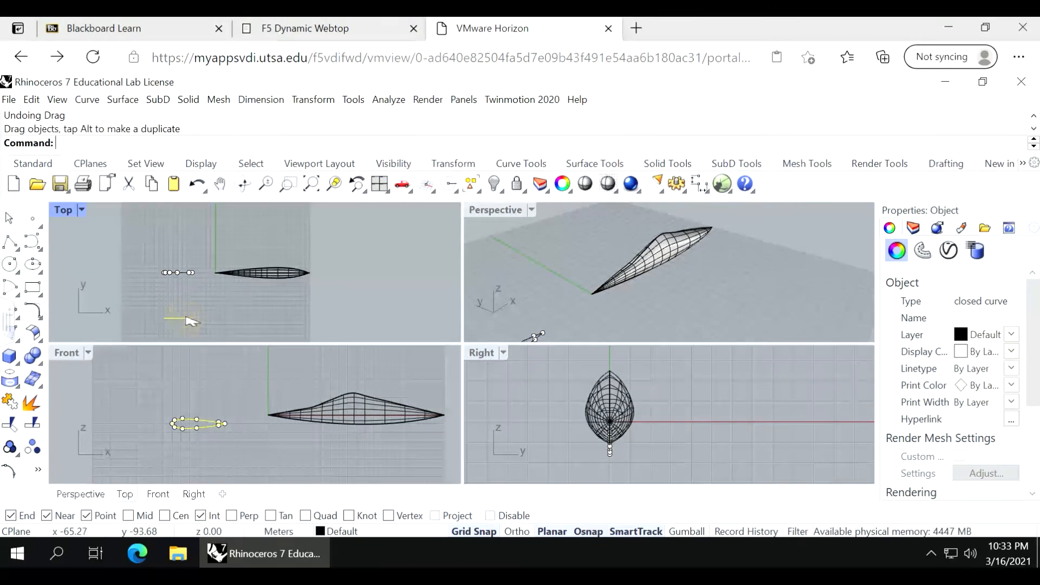
pyautogui.doubleClick(74, 215)
pyautogui.click(371, 422)
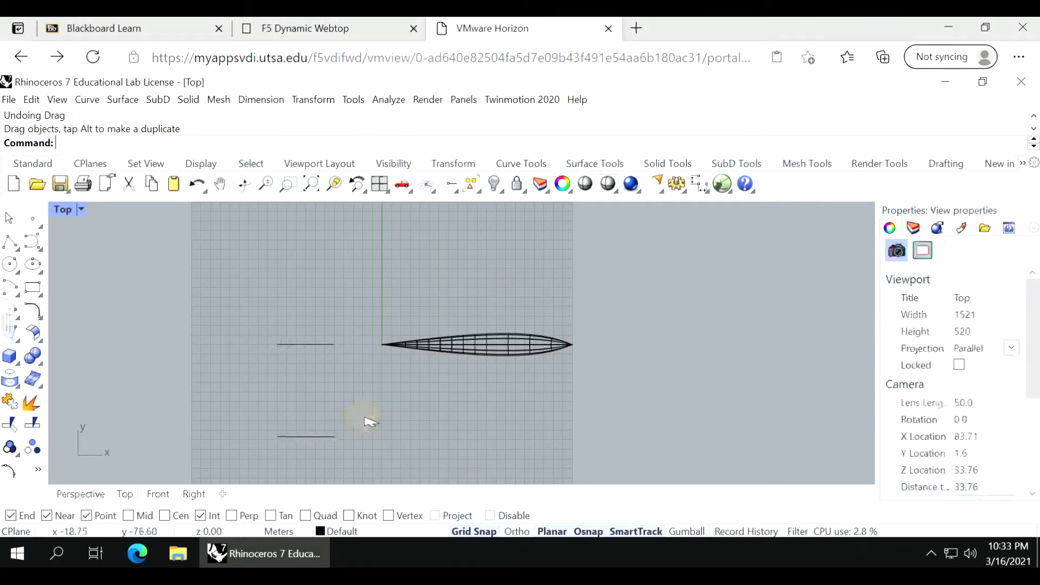
pyautogui.doubleClick(63, 215)
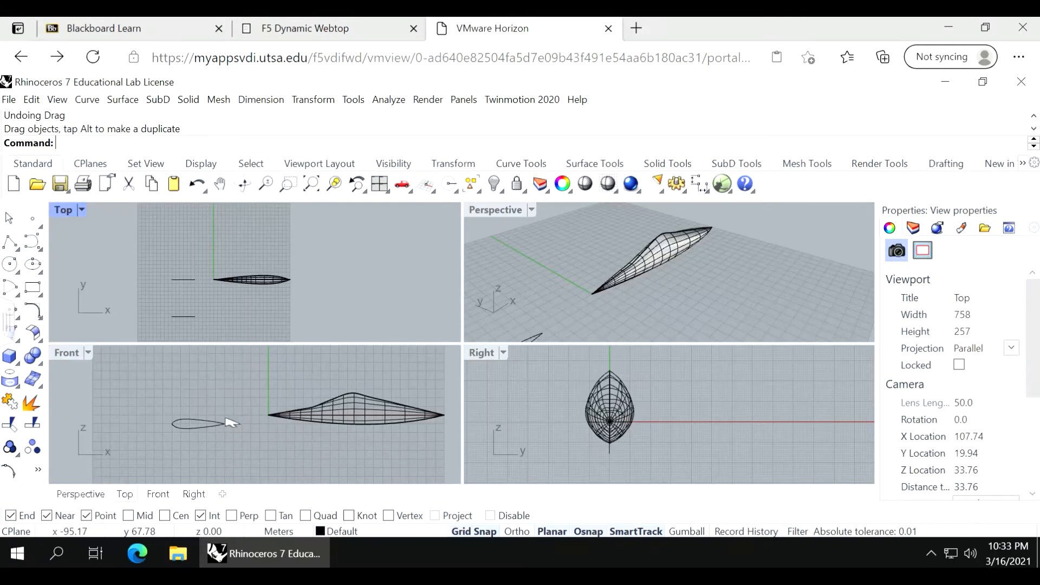
# Scale the moved airfoil copy about its centre to roughly two thirds of its size in the Front view.
pyautogui.click(184, 317)
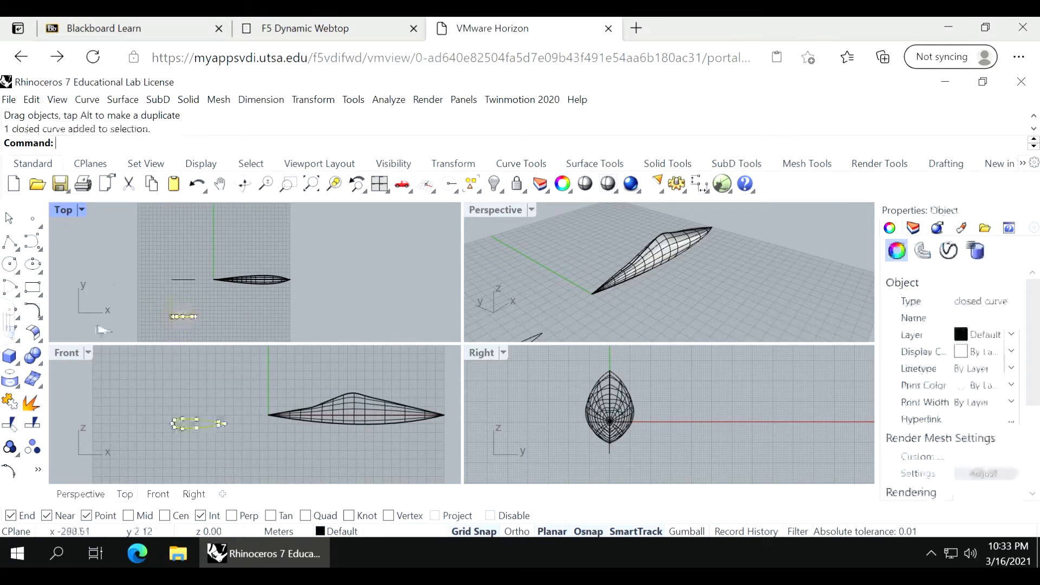
pyautogui.doubleClick(66, 353)
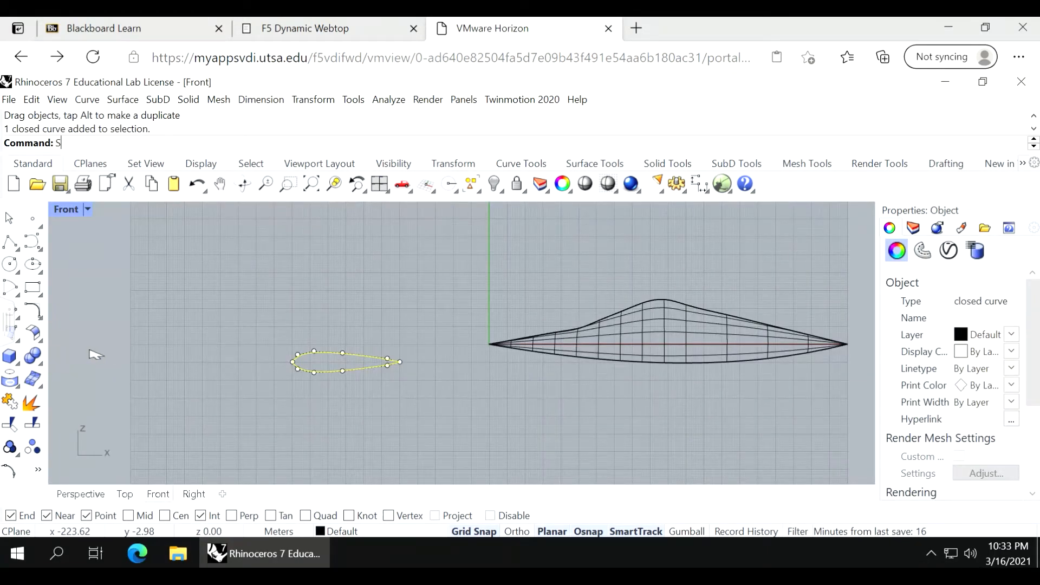
pyautogui.write('Scale')
pyautogui.press('Return')
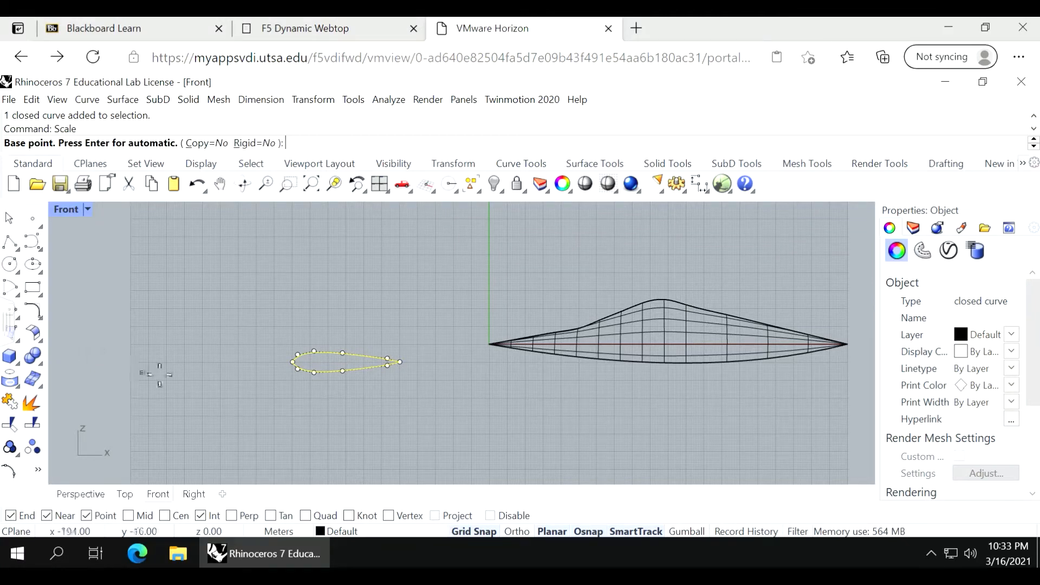
pyautogui.scroll(3, 339, 362)
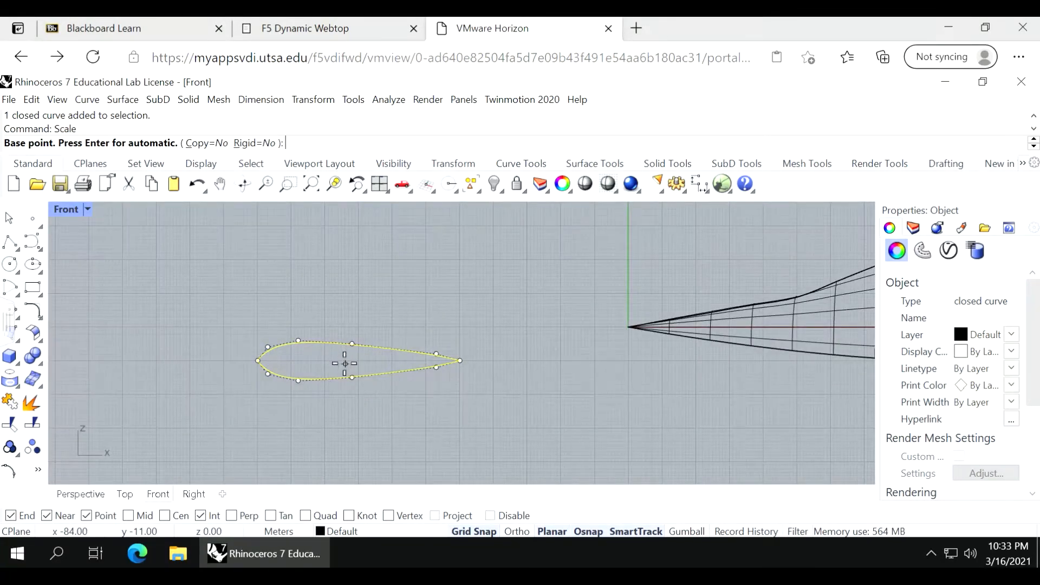
pyautogui.click(345, 362)
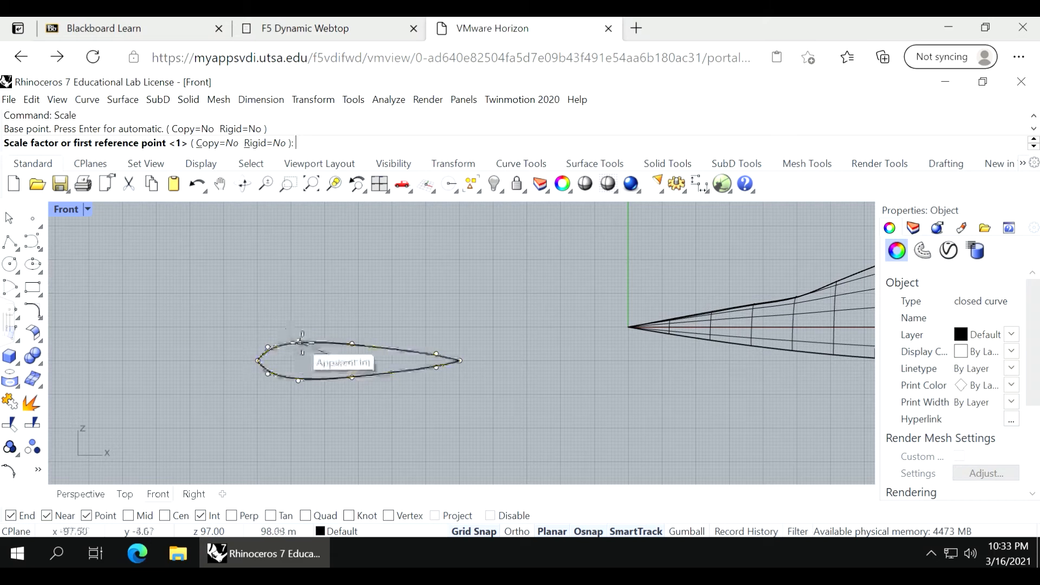
pyautogui.click(301, 343)
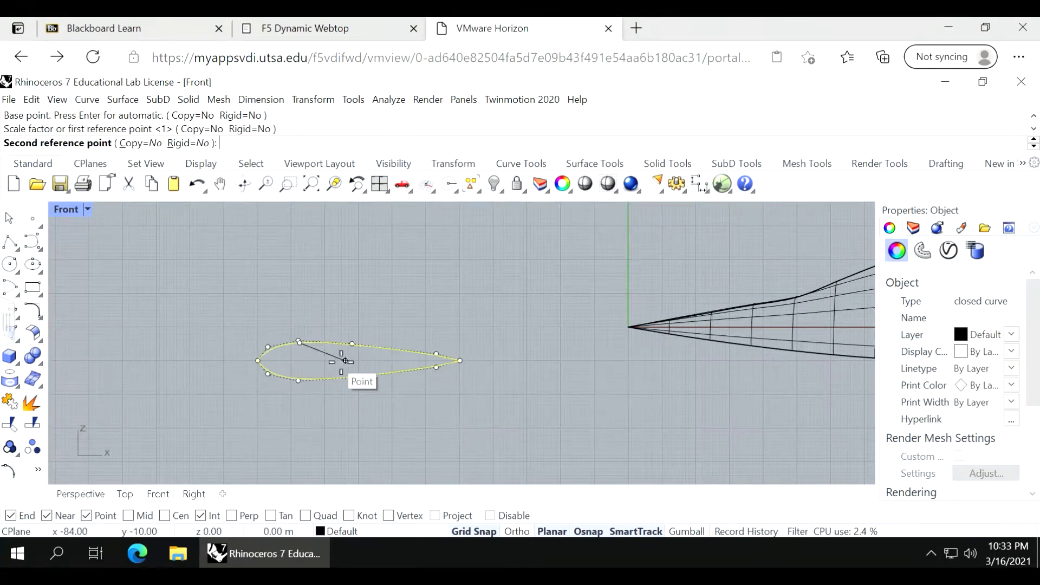
pyautogui.scroll(4, 332, 356)
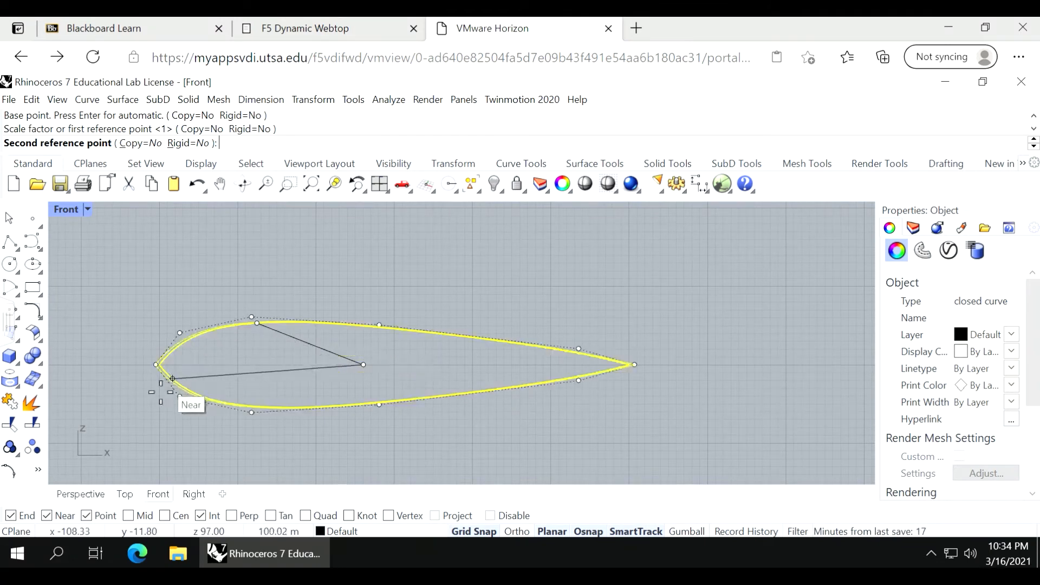
pyautogui.scroll(-3, 68, 438)
pyautogui.scroll(-2, 66, 440)
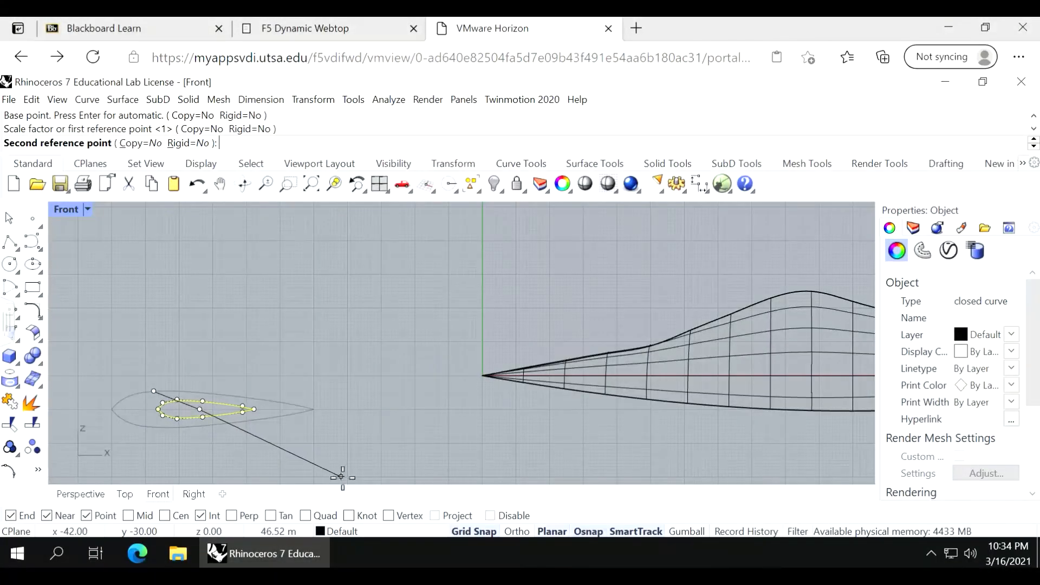
pyautogui.click(405, 479)
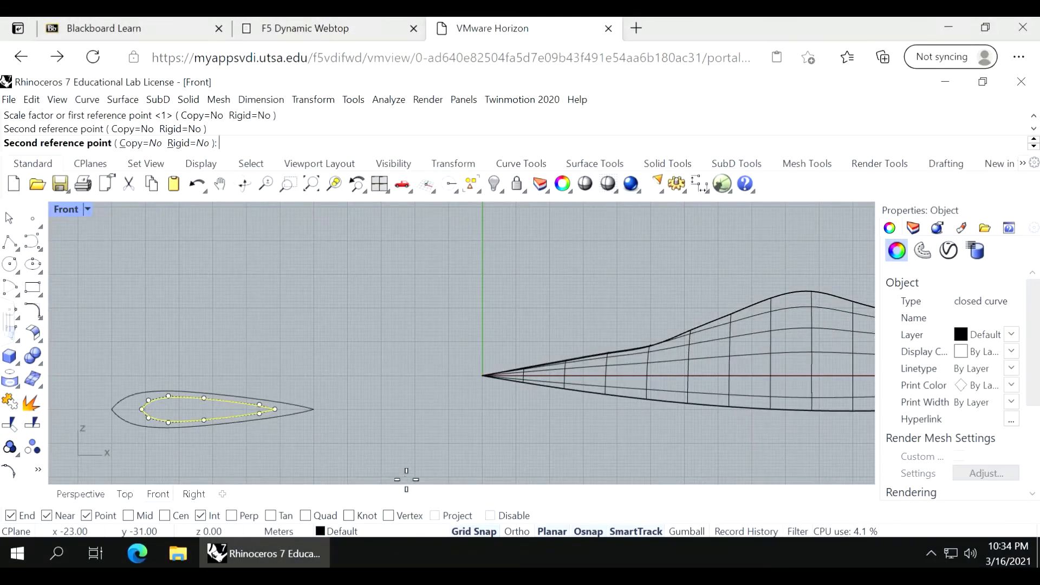
# Draw a polyline in the Top view from the small airfoil's pointed end, about 9 m straight in Y, and on to the large airfoil's pointed end.
pyautogui.doubleClick(69, 210)
pyautogui.scroll(6, 188, 295)
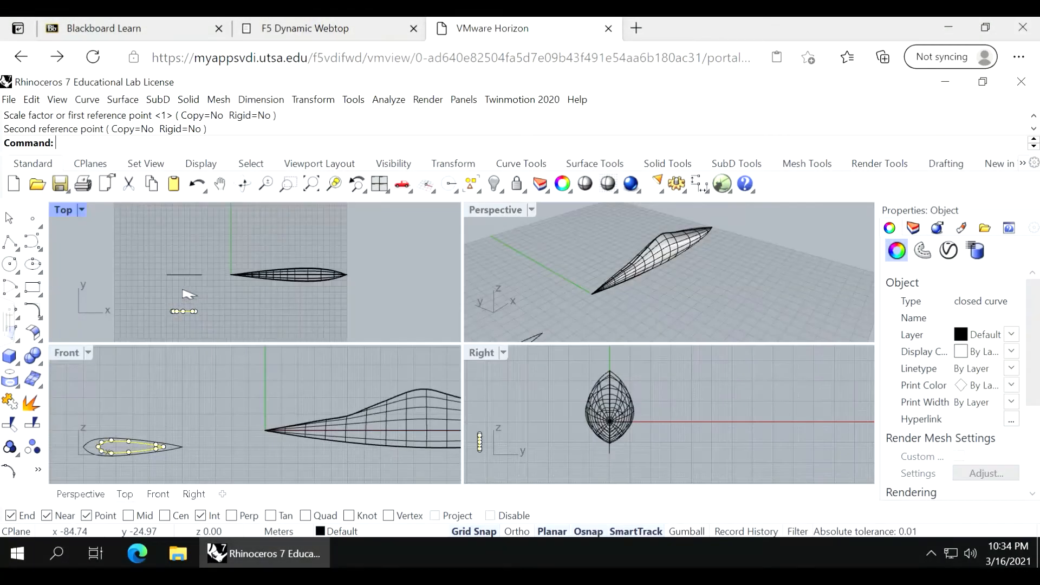
pyautogui.click(214, 293)
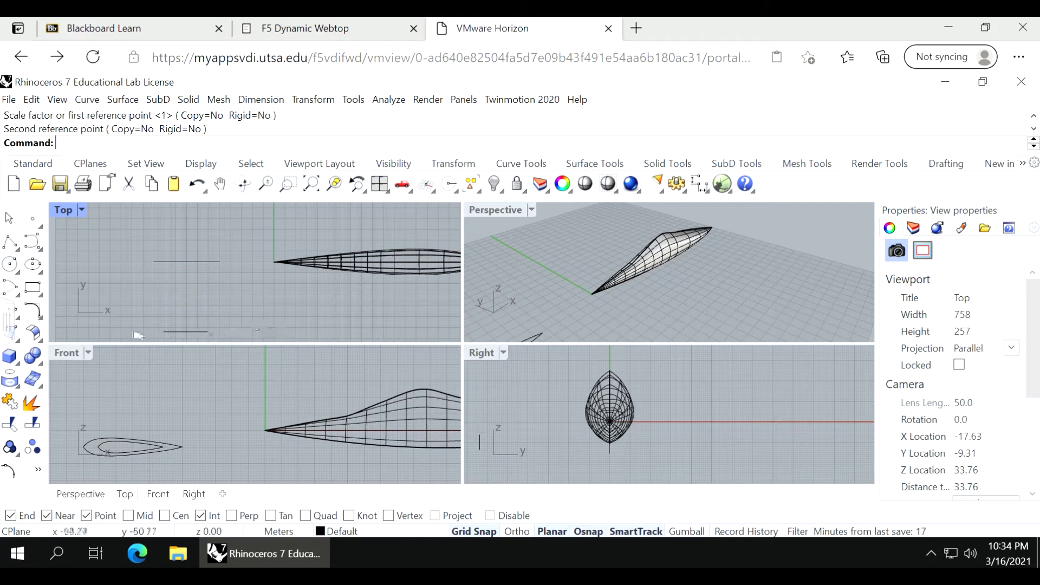
pyautogui.click(16, 248)
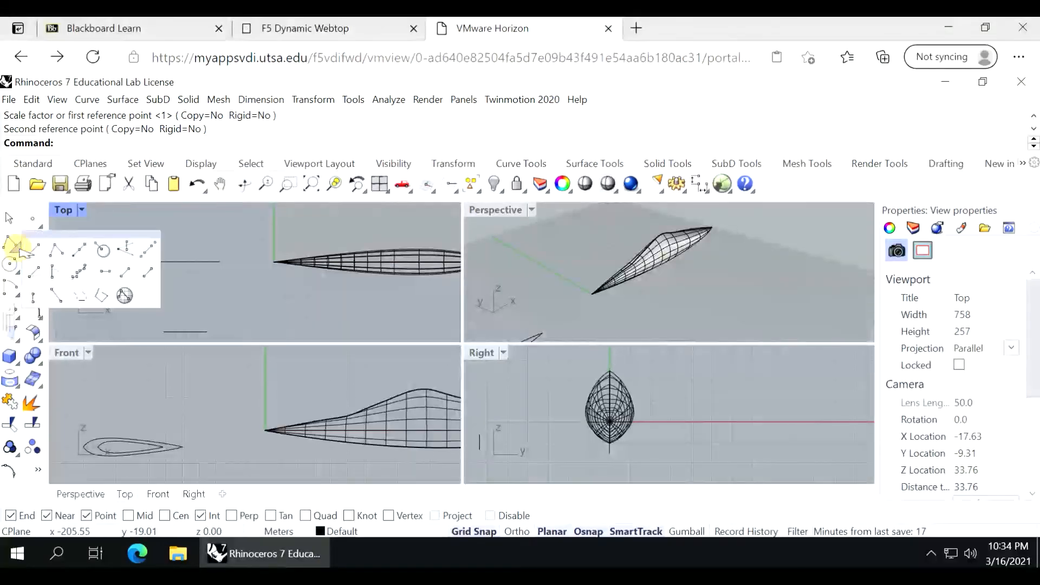
pyautogui.click(59, 252)
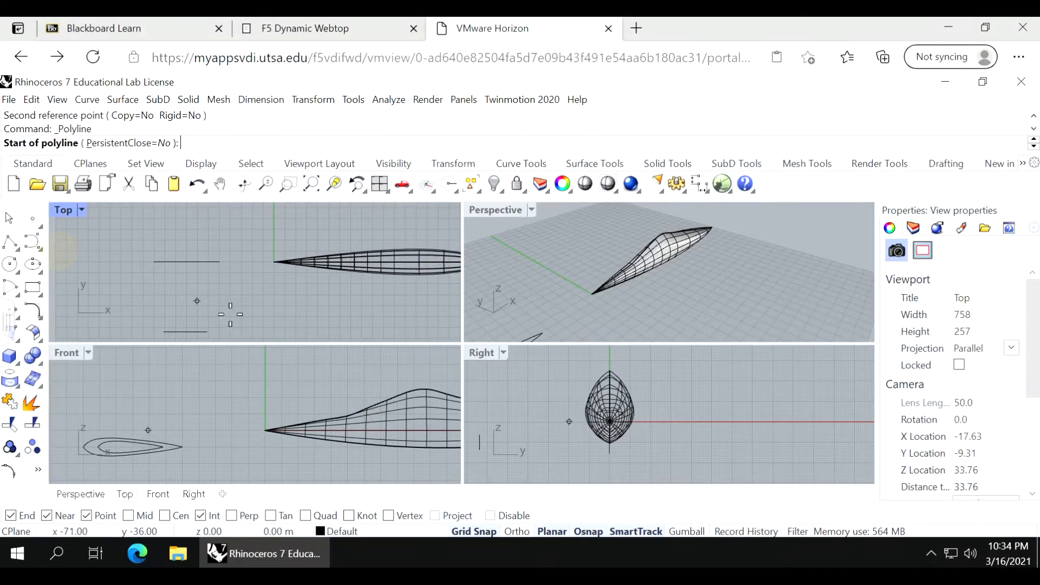
pyautogui.click(208, 331)
pyautogui.press('F8')
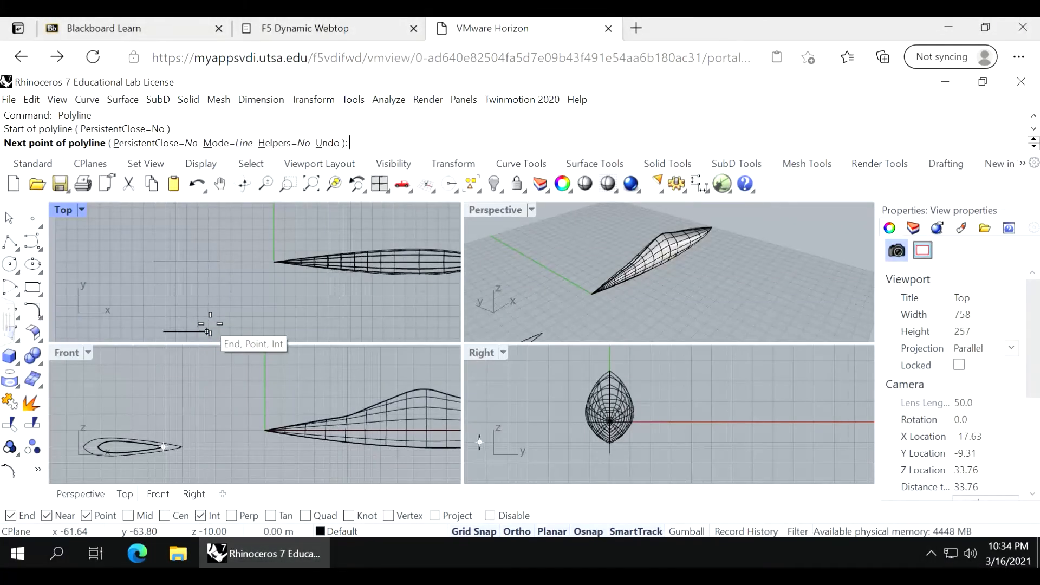
pyautogui.press('F8')
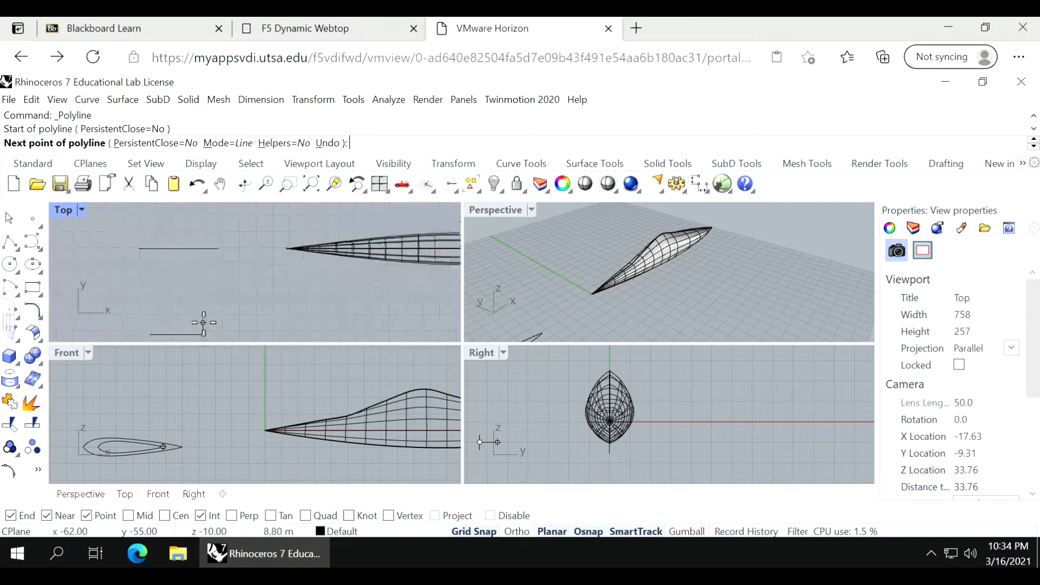
pyautogui.click(204, 322)
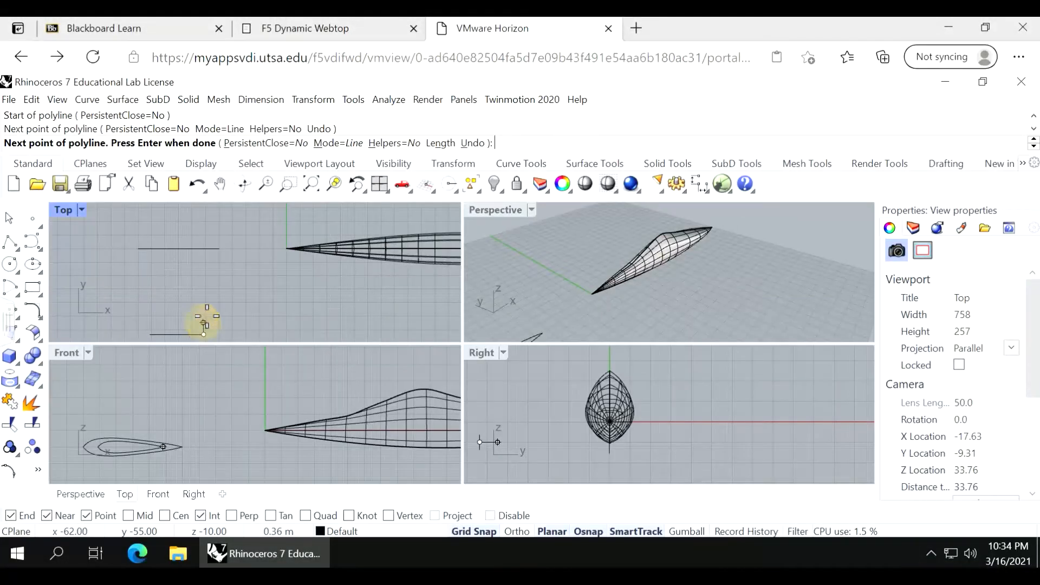
pyautogui.press('F8')
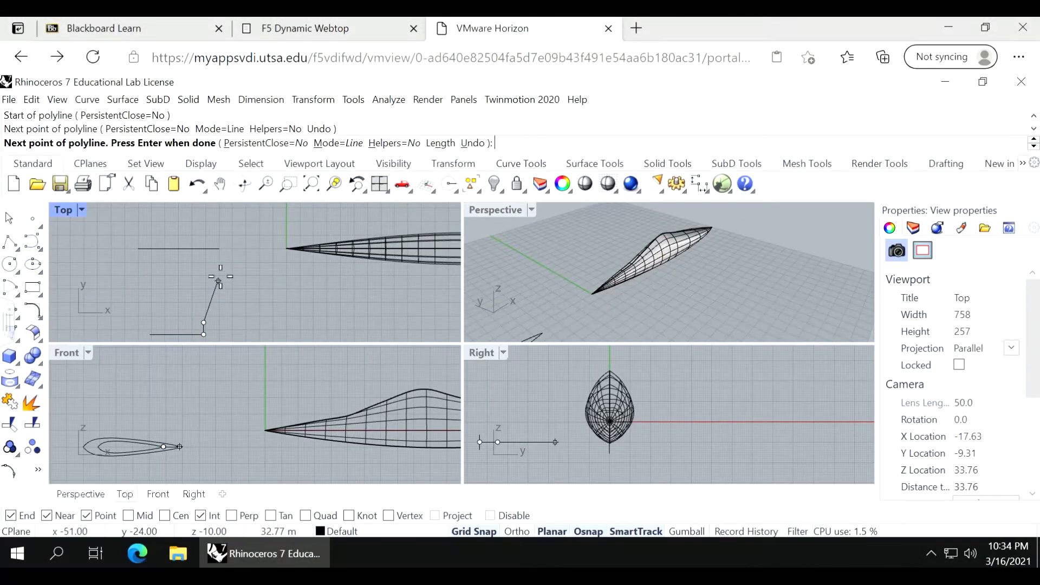
pyautogui.click(220, 248)
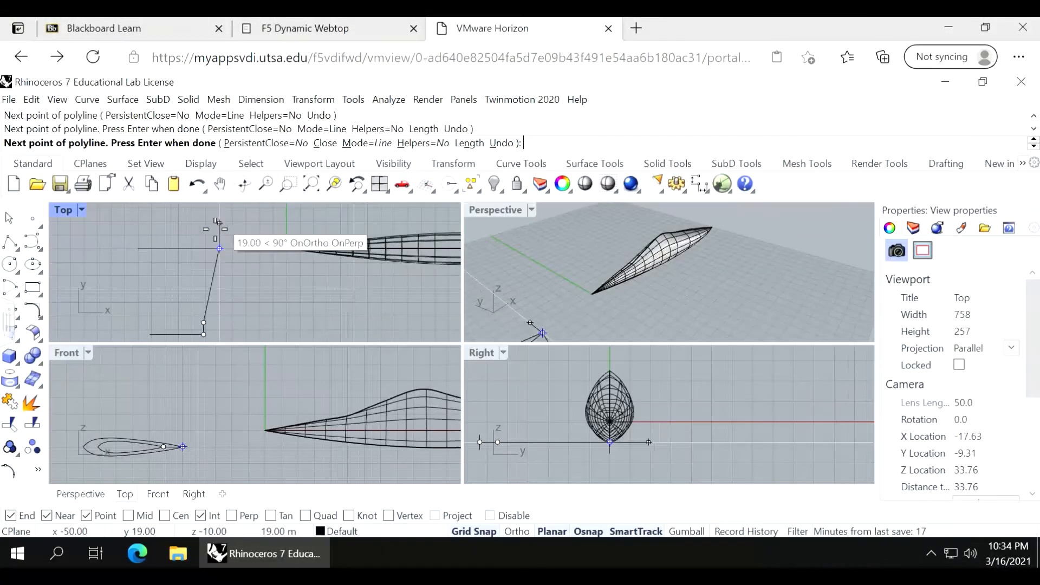
pyautogui.press('Return')
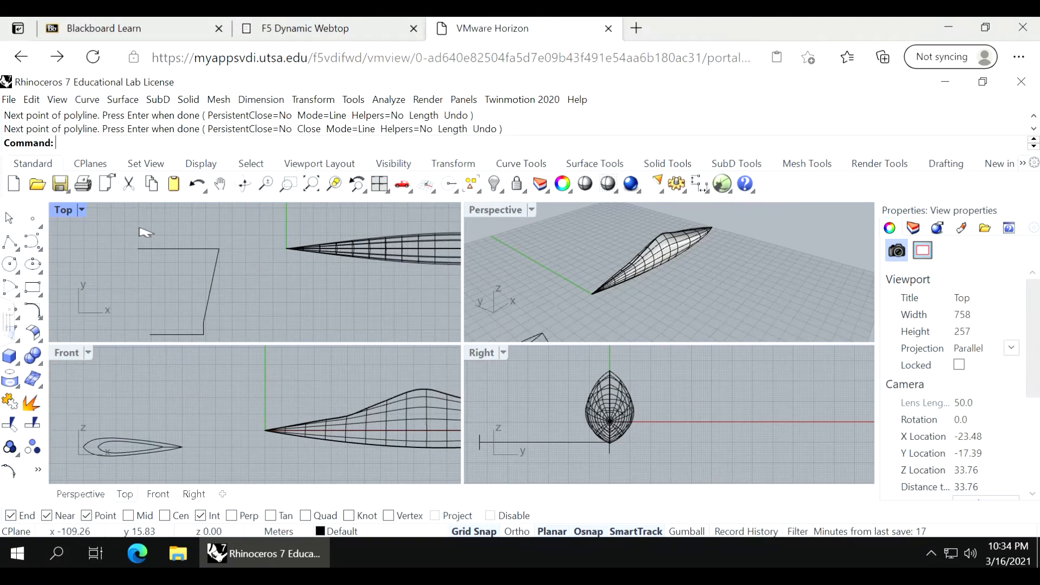
# Draw a matching polyline from the small airfoil's rounded end straight to y -55, and on to the large airfoil's rounded end.
pyautogui.press('Return')
pyautogui.click(150, 334)
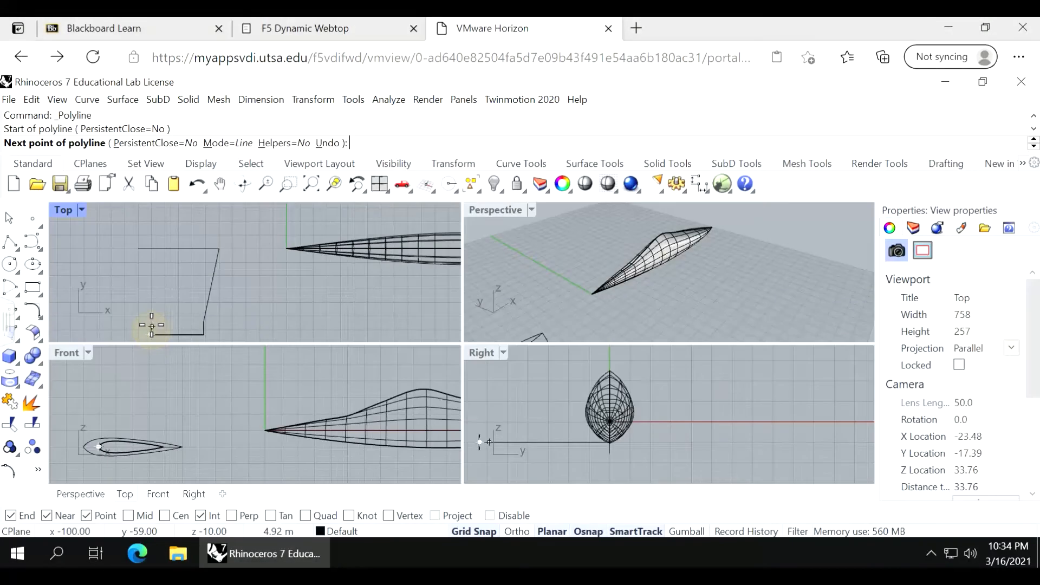
pyautogui.click(151, 323)
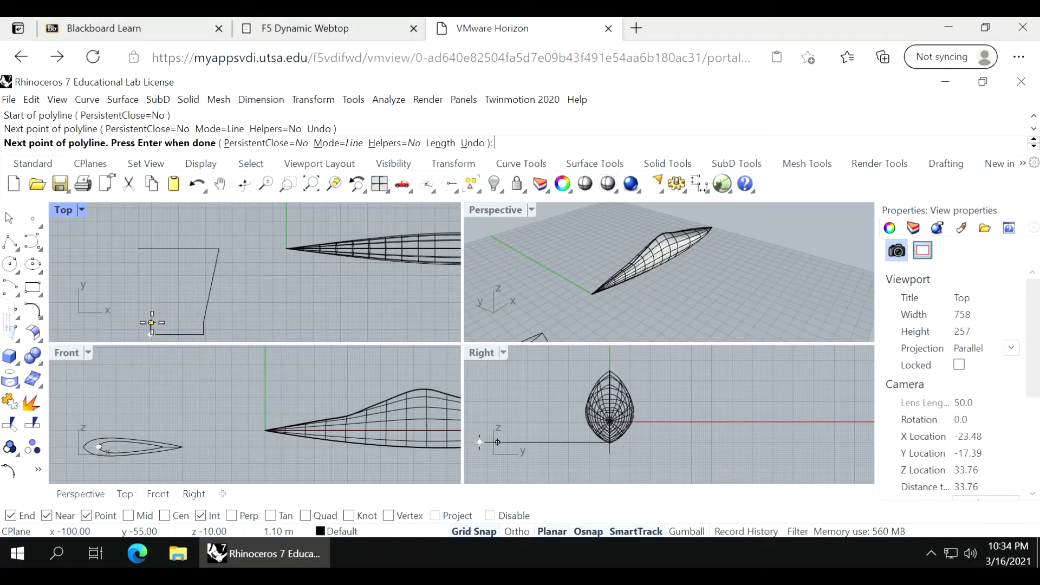
pyautogui.click(139, 249)
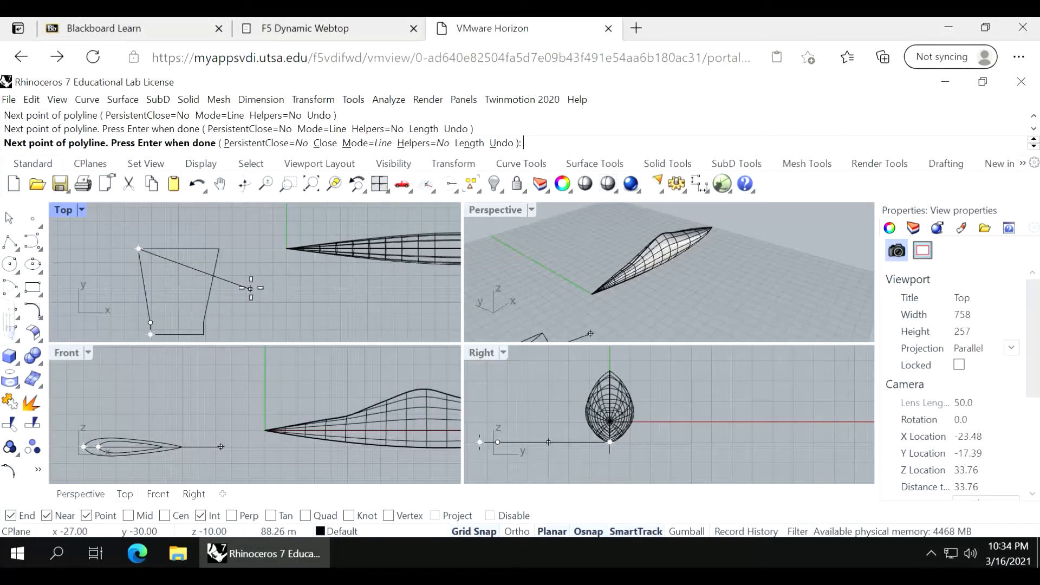
pyautogui.press('Return')
# Sweep the large and small airfoil profiles along the two polyline rails, keeping the default seam points and sweep options.
pyautogui.scroll(-5, 617, 324)
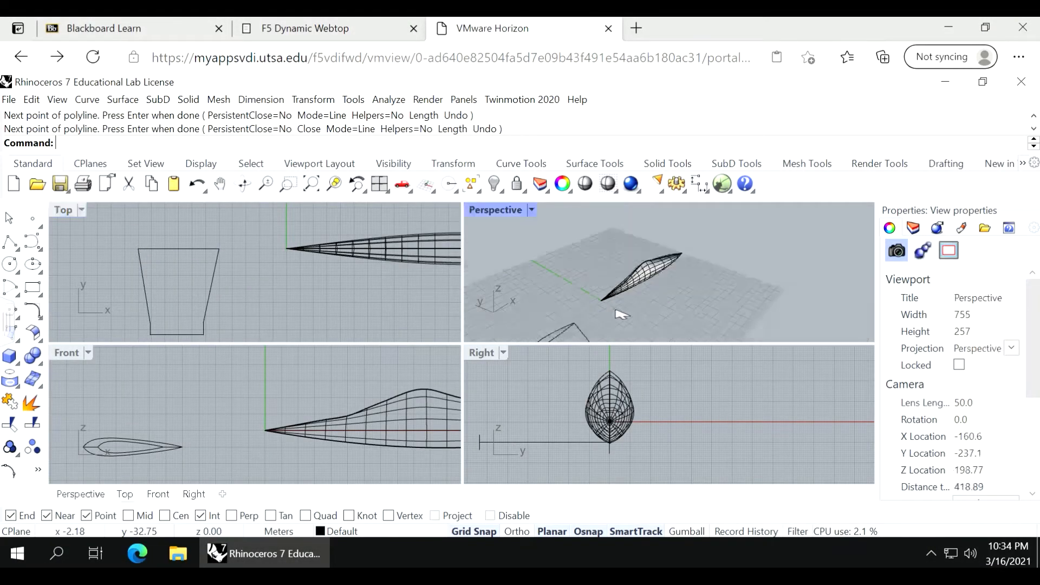
pyautogui.scroll(2, 601, 284)
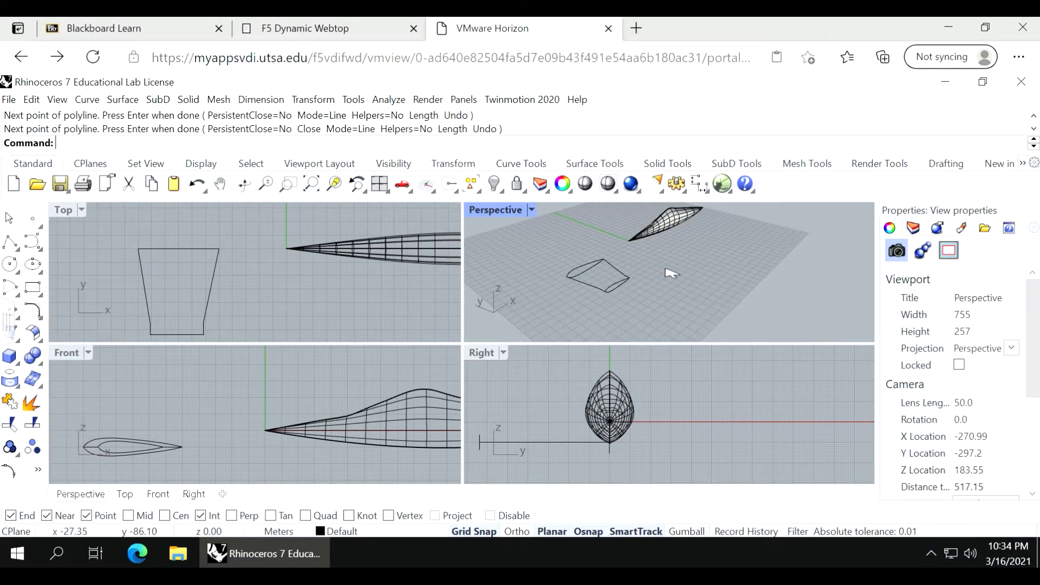
pyautogui.moveTo(669, 272)
pyautogui.mouseDown(button='right')
pyautogui.moveTo(753, 255)
pyautogui.moveTo(797, 230)
pyautogui.moveTo(747, 230)
pyautogui.moveTo(733, 246)
pyautogui.moveTo(658, 271)
pyautogui.mouseUp(button='right')
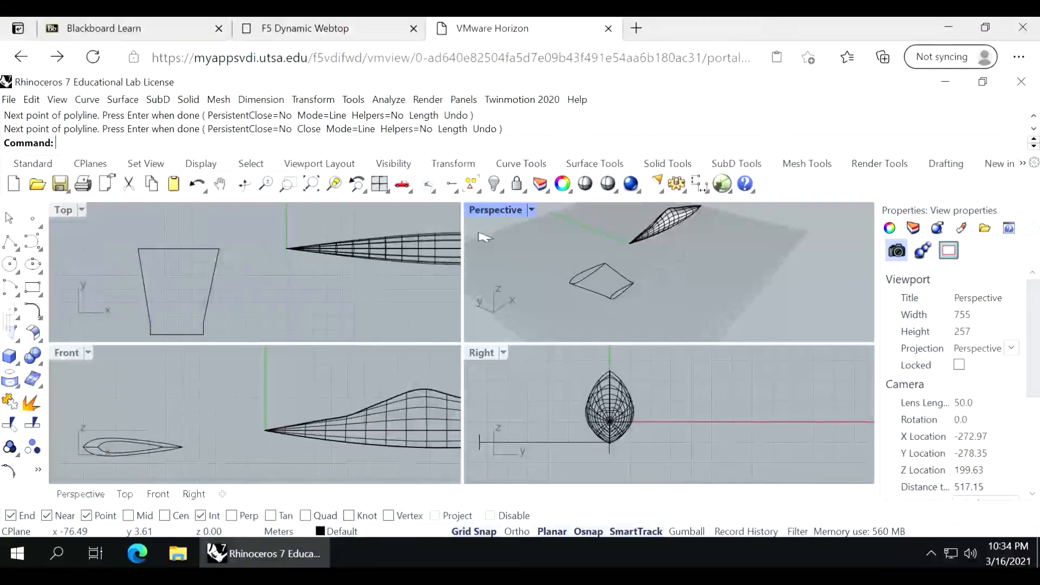
pyautogui.click(138, 99)
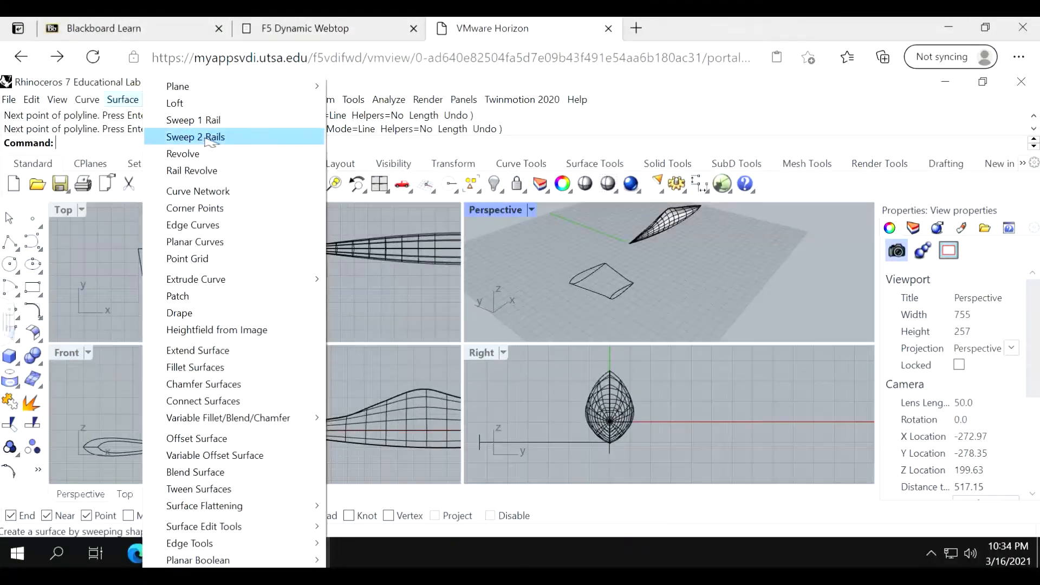
pyautogui.click(210, 138)
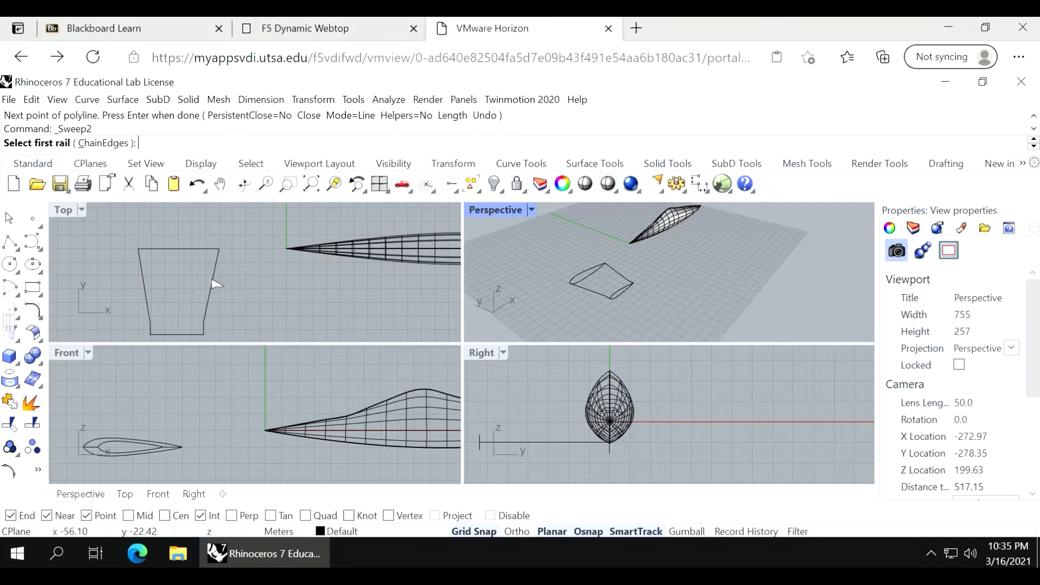
pyautogui.click(215, 284)
pyautogui.click(149, 298)
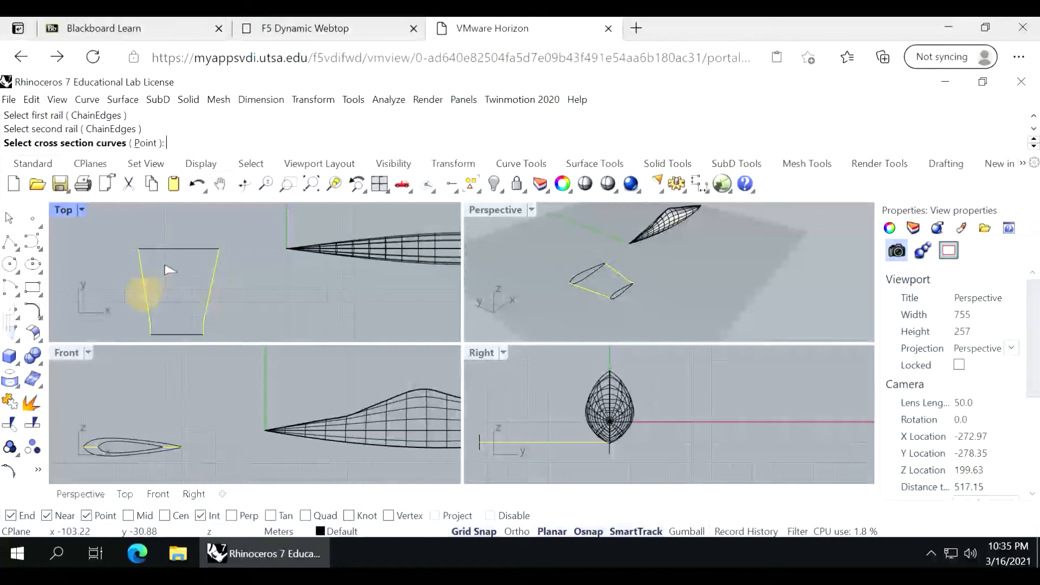
pyautogui.click(190, 252)
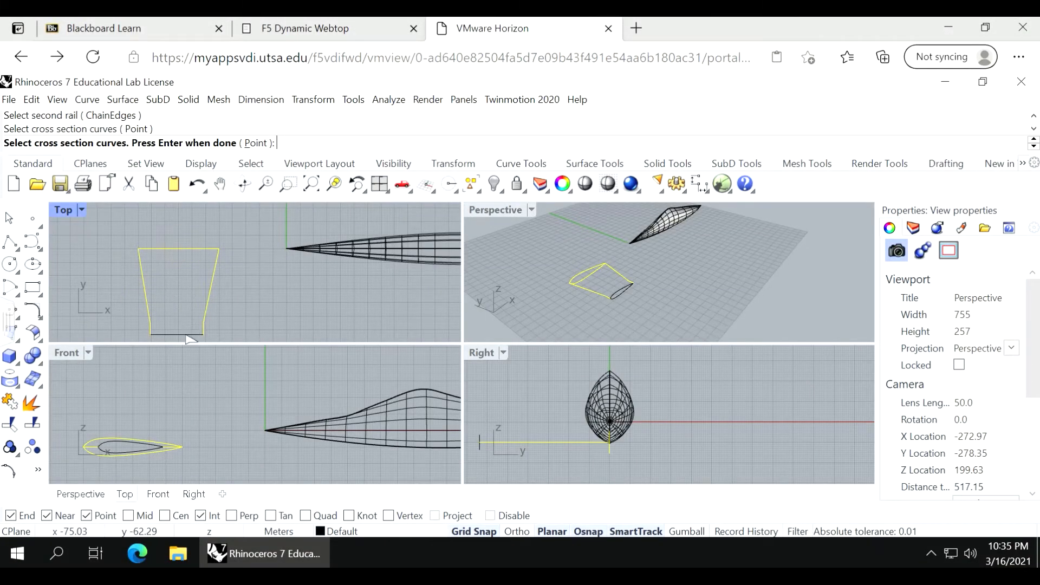
pyautogui.click(184, 335)
pyautogui.press('Return')
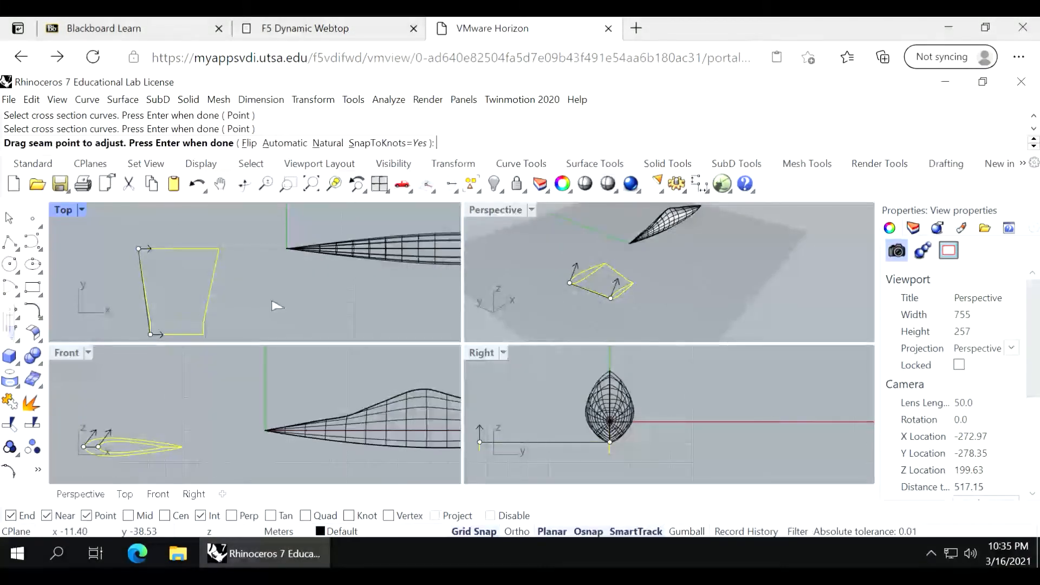
pyautogui.press('Return')
pyautogui.click(506, 465)
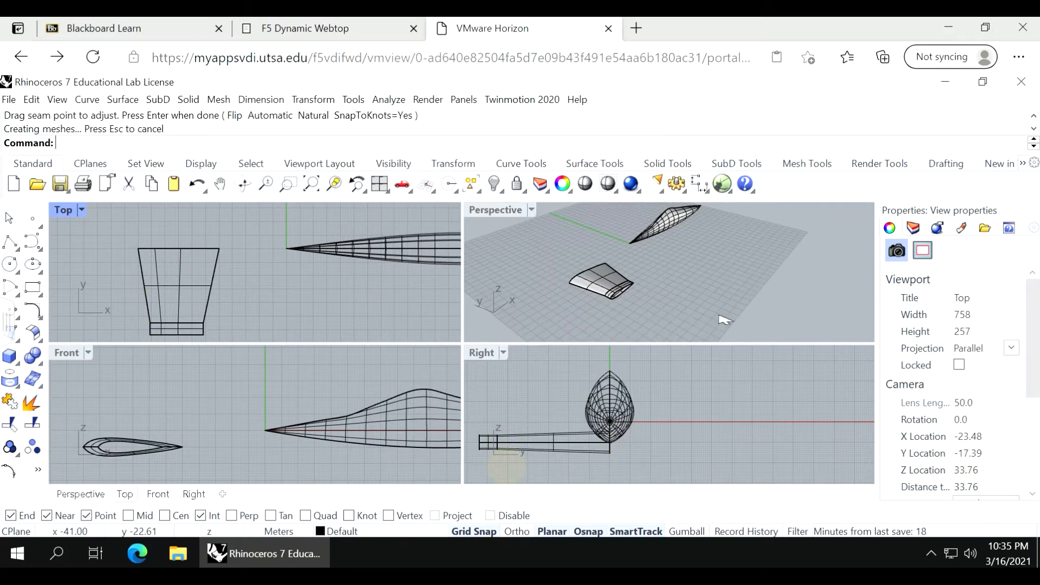
pyautogui.moveTo(712, 291); pyautogui.dragTo(672, 297, button='right')
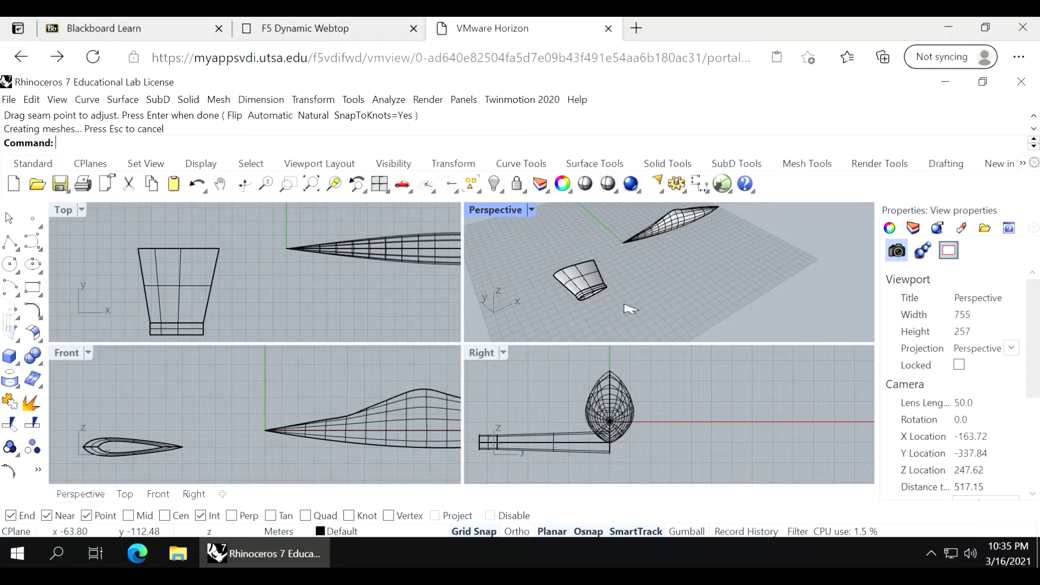
# Undo the two-rail sweep and both rail polylines, leaving only the two airfoil profiles beside the fuselage.
pyautogui.hotkey('ctrl', 'z')
pyautogui.hotkey('ctrl', 'z')
pyautogui.hotkey('ctrl', 'z')
pyautogui.hotkey('ctrl', 'z')
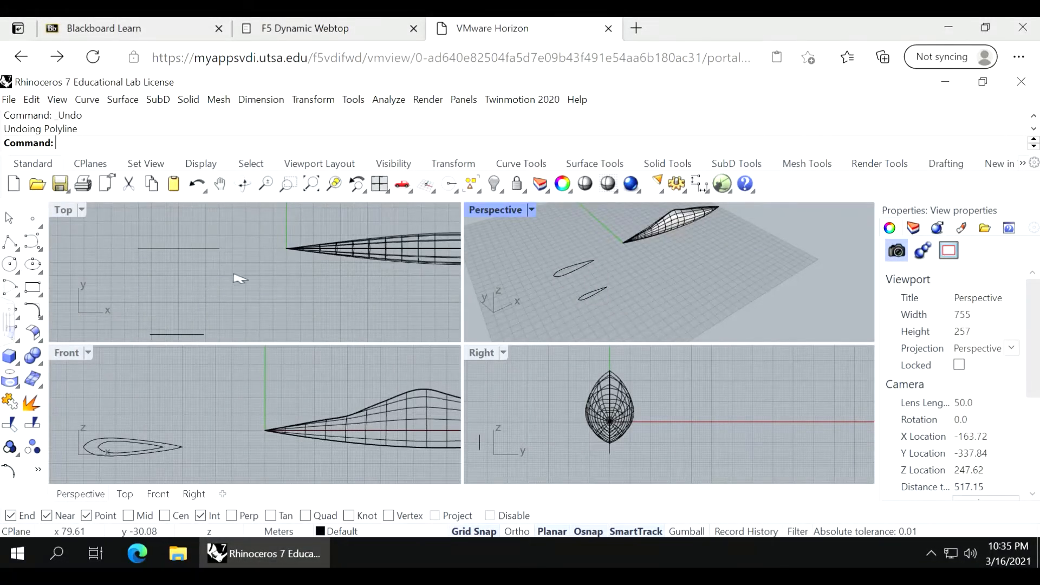
# Move the small airfoil farther from the large one in the Top view, straight in negative Y to about y -132.
pyautogui.scroll(-2, 142, 243)
pyautogui.click(179, 304)
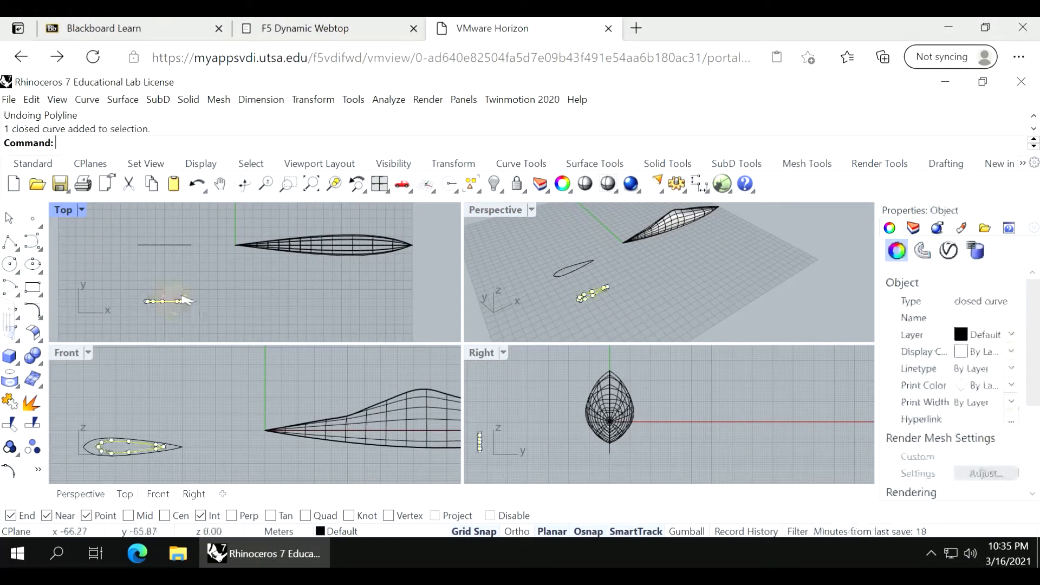
pyautogui.moveTo(179, 304); pyautogui.dragTo(199, 276, button='right')
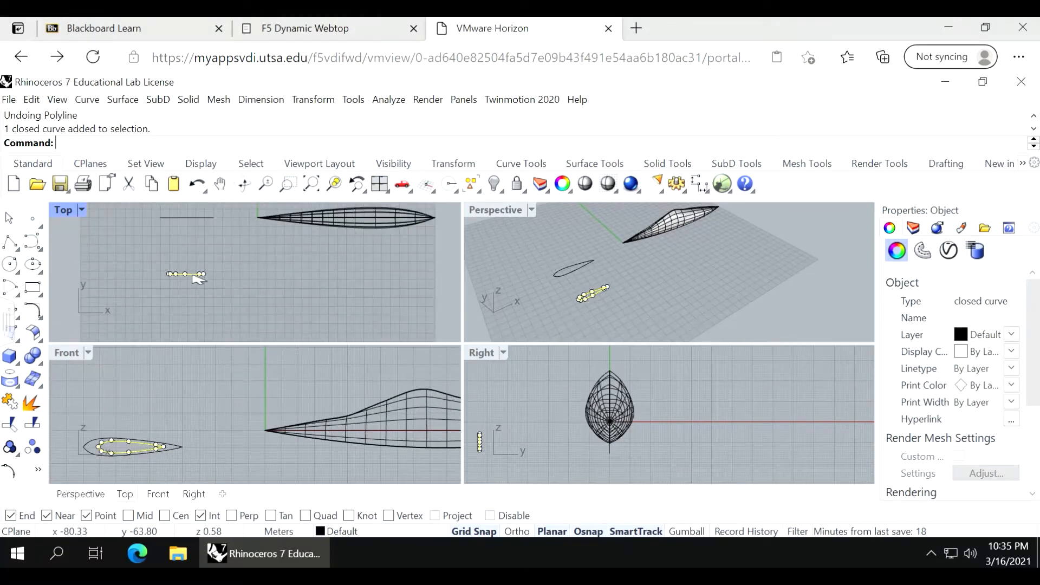
pyautogui.moveTo(193, 274); pyautogui.dragTo(187, 334)
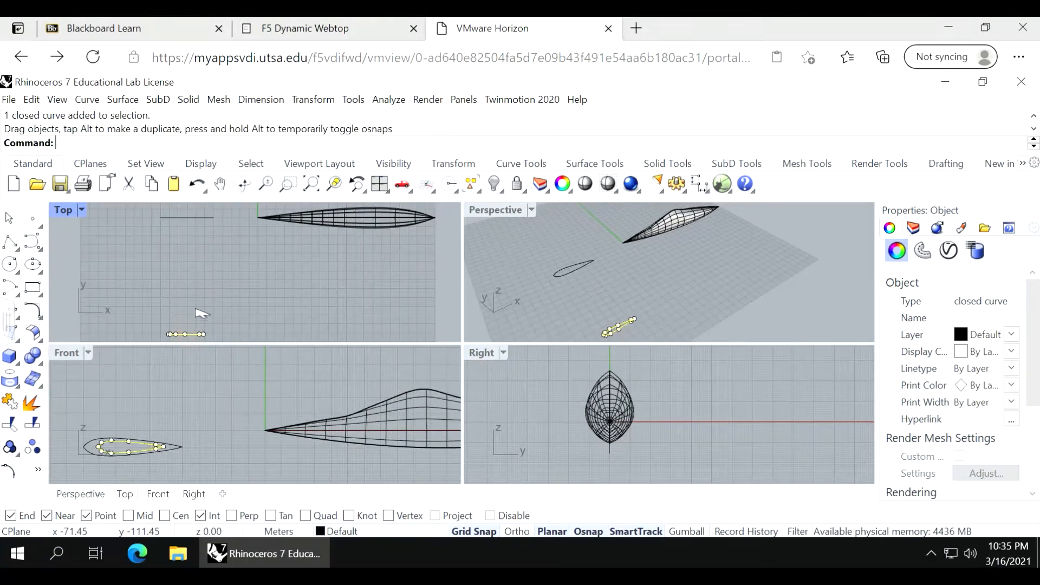
pyautogui.click(182, 279)
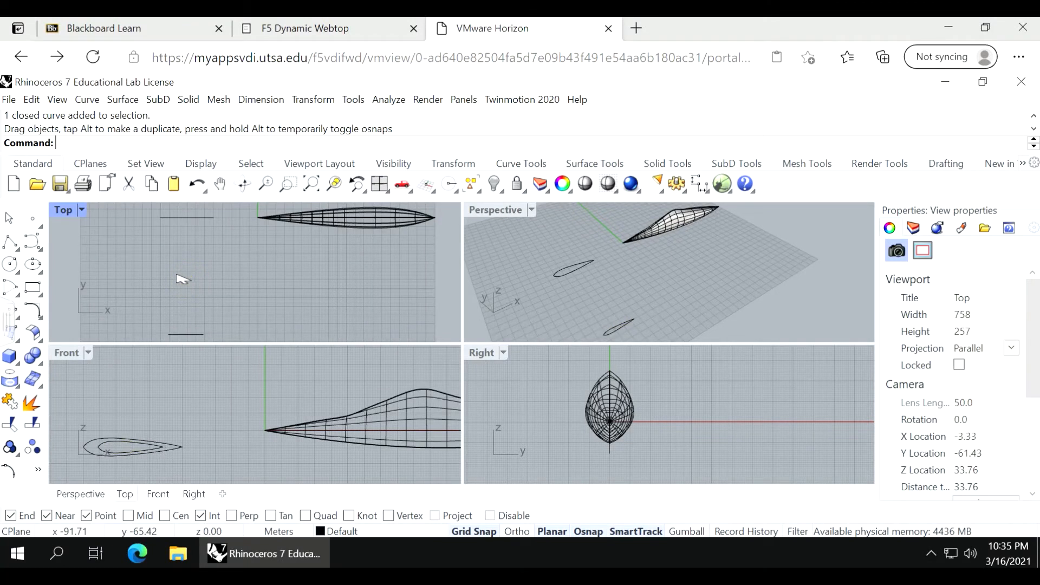
# Draw a polyline in the maximized Top view from the small airfoil's pointed end, about 9 m straight in Y, and on to the large airfoil's pointed end.
pyautogui.doubleClick(73, 211)
pyautogui.scroll(-2, 134, 287)
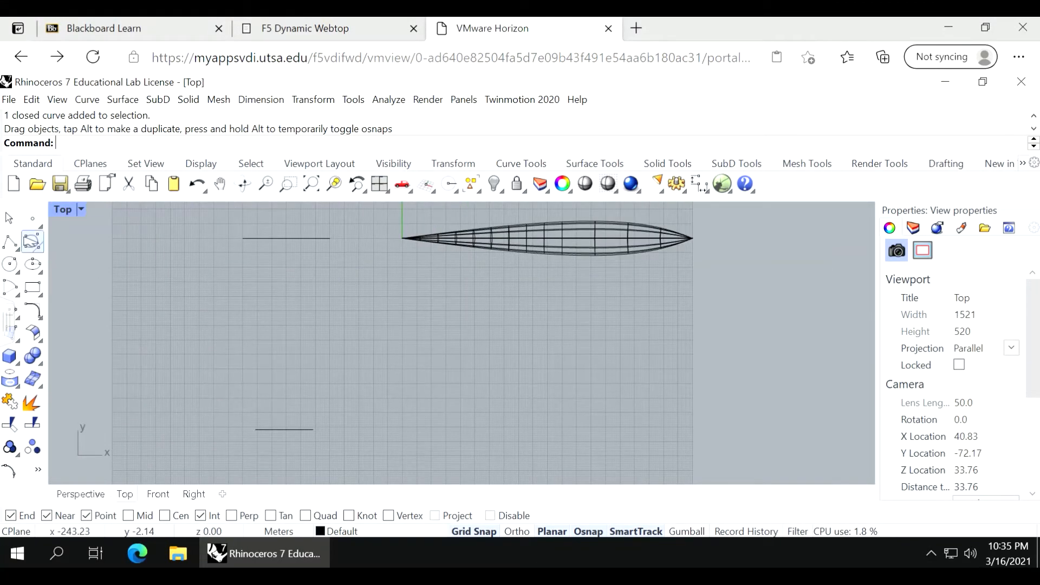
pyautogui.click(17, 248)
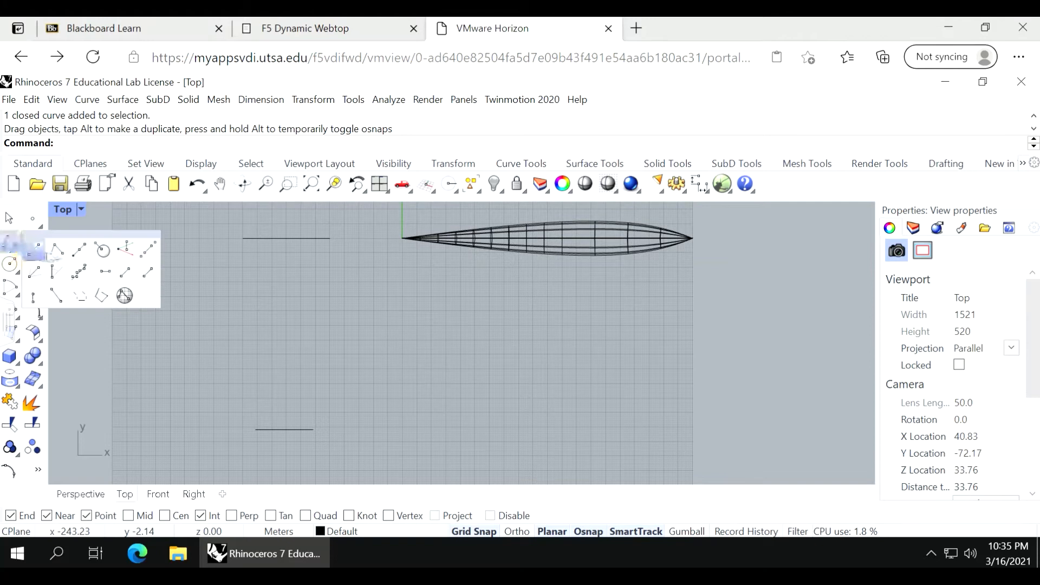
pyautogui.click(57, 251)
pyautogui.click(313, 429)
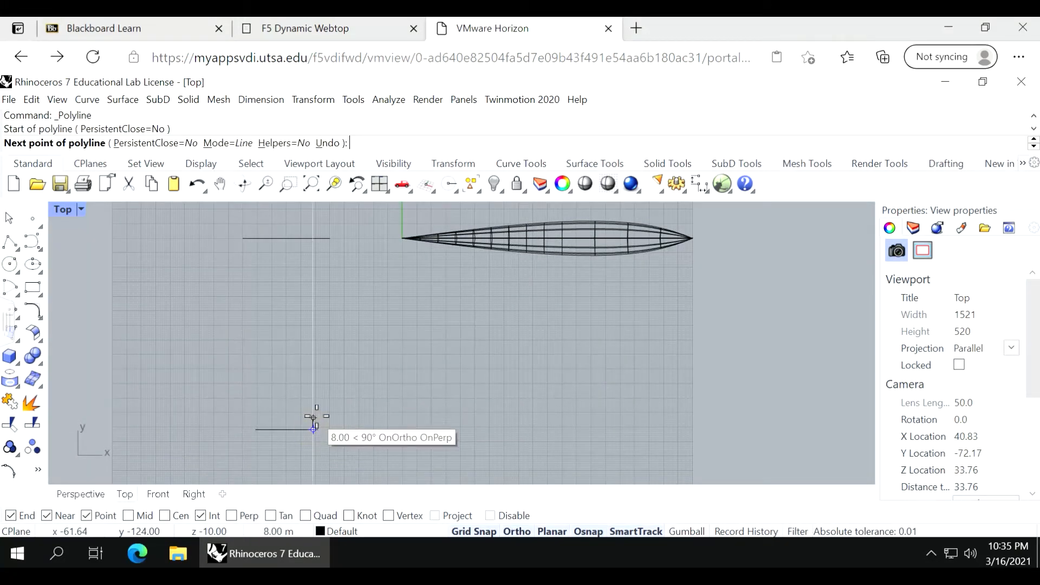
pyautogui.click(313, 417)
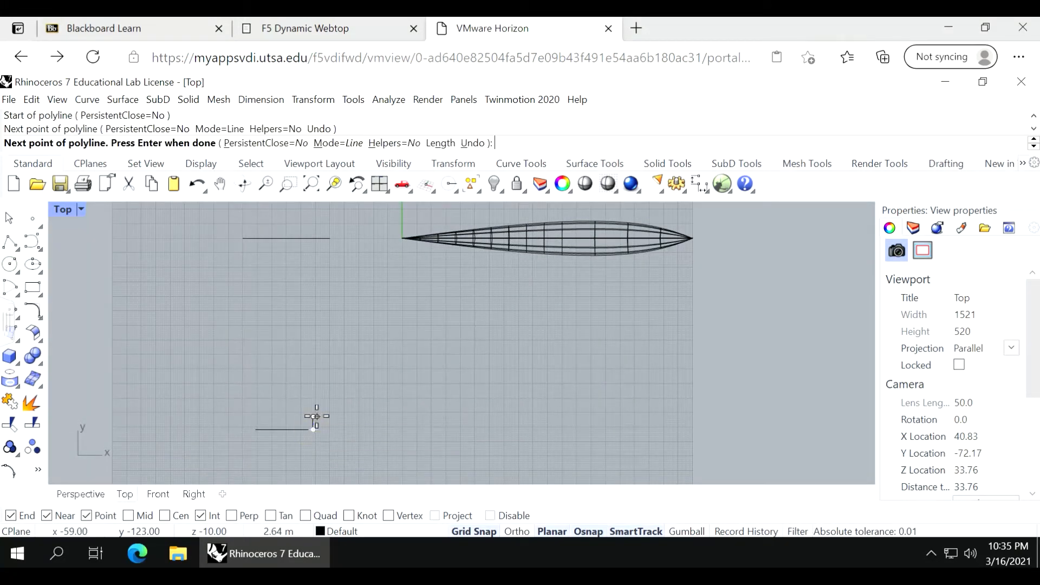
pyautogui.click(330, 238)
pyautogui.press('Return')
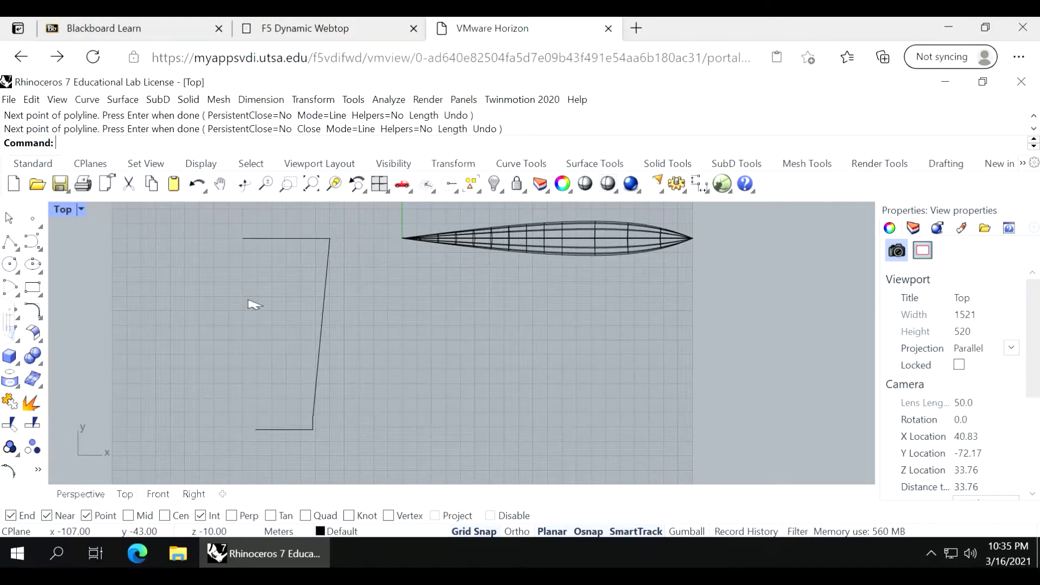
pyautogui.press('Return')
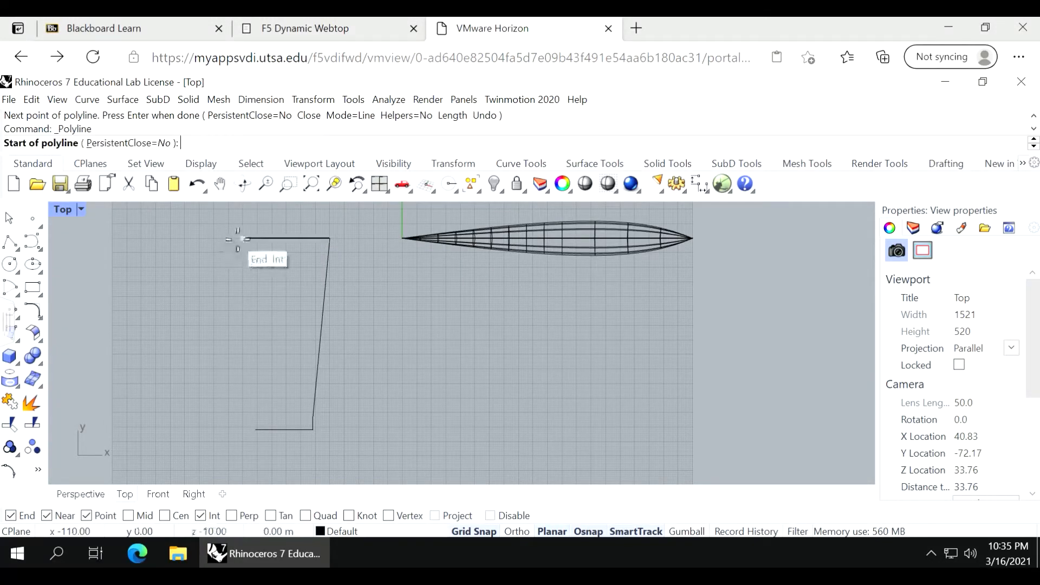
pyautogui.click(238, 239)
pyautogui.press('Escape')
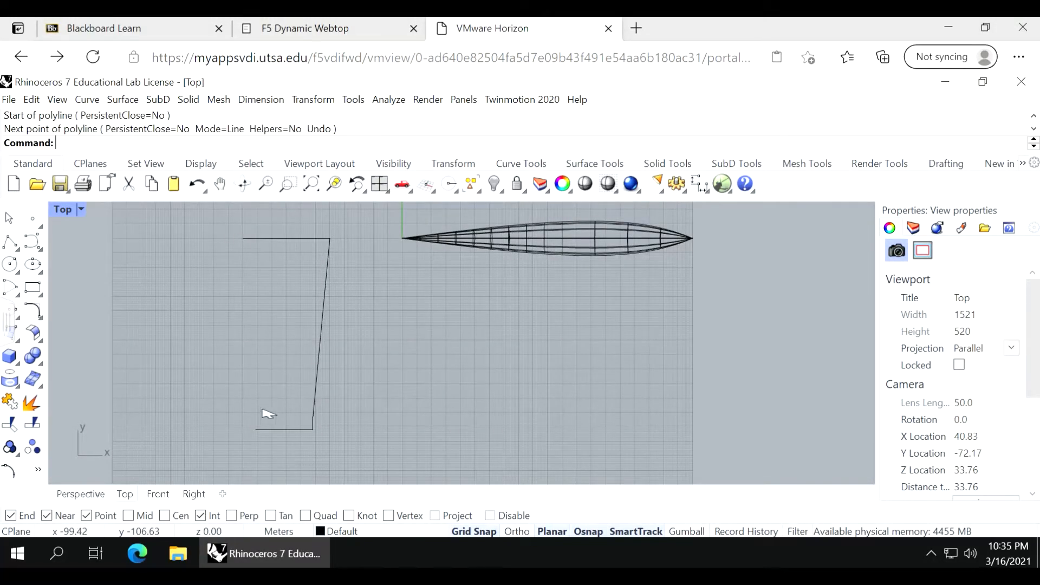
# Draw a second polyline from the small airfoil's rounded end, about 7 m straight in Y, and on to the large airfoil's rounded end.
pyautogui.press('Return')
pyautogui.click(256, 429)
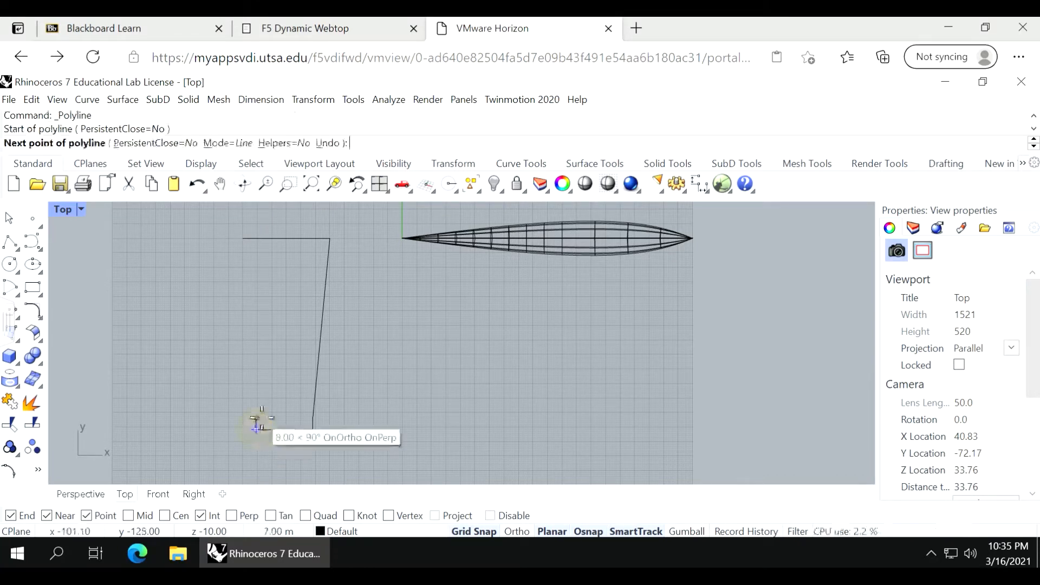
pyautogui.click(256, 419)
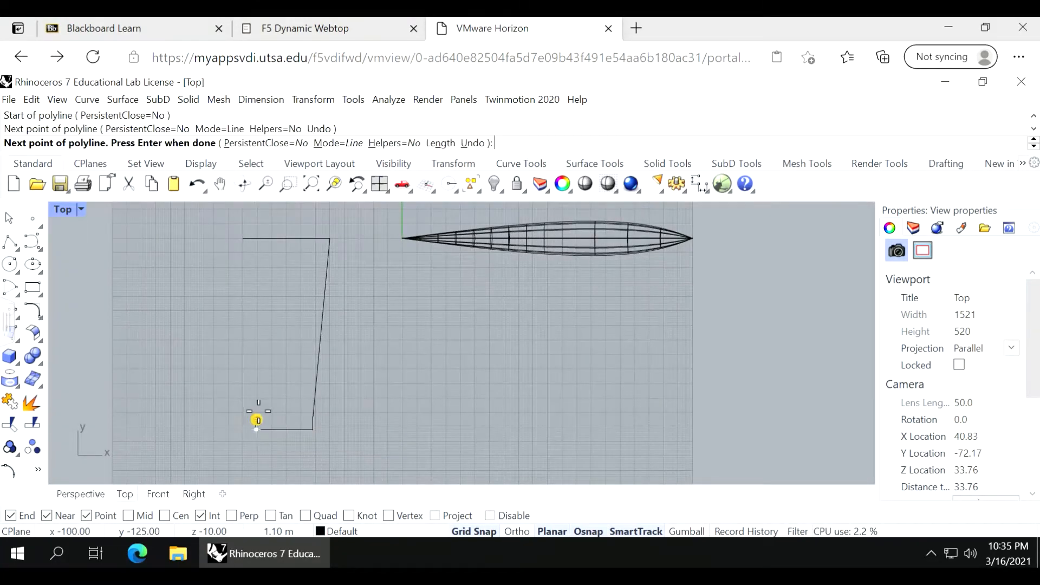
pyautogui.click(242, 238)
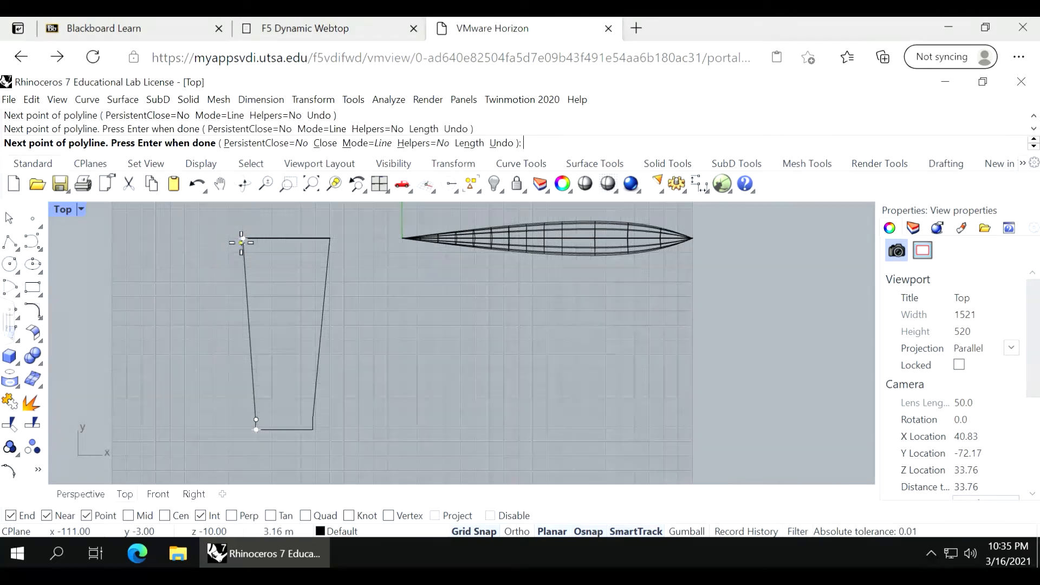
pyautogui.press('Return')
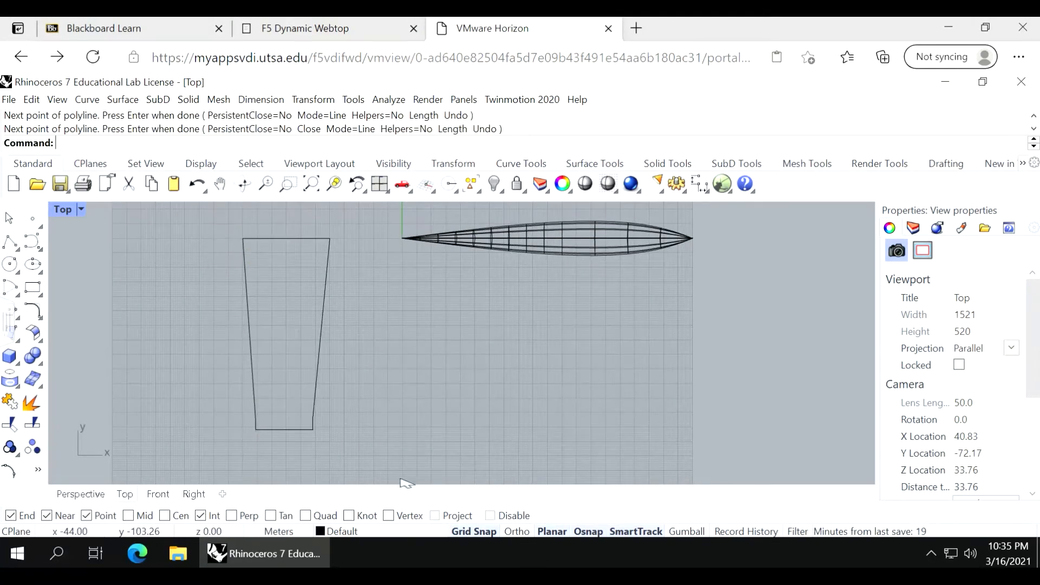
# Delete both rail polylines between the small and large airfoils.
pyautogui.click(314, 417)
pyautogui.press('Delete')
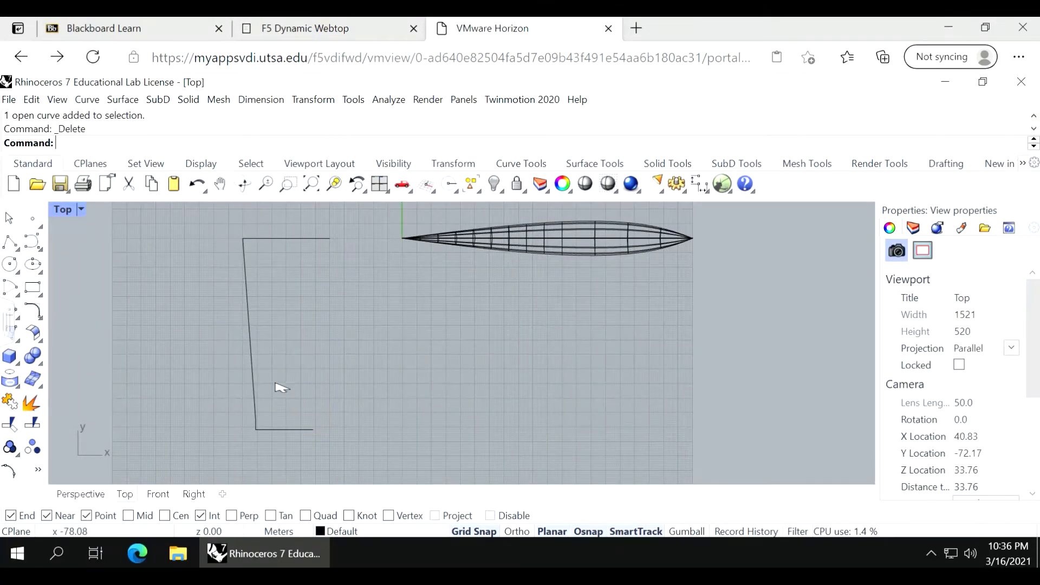
pyautogui.click(254, 390)
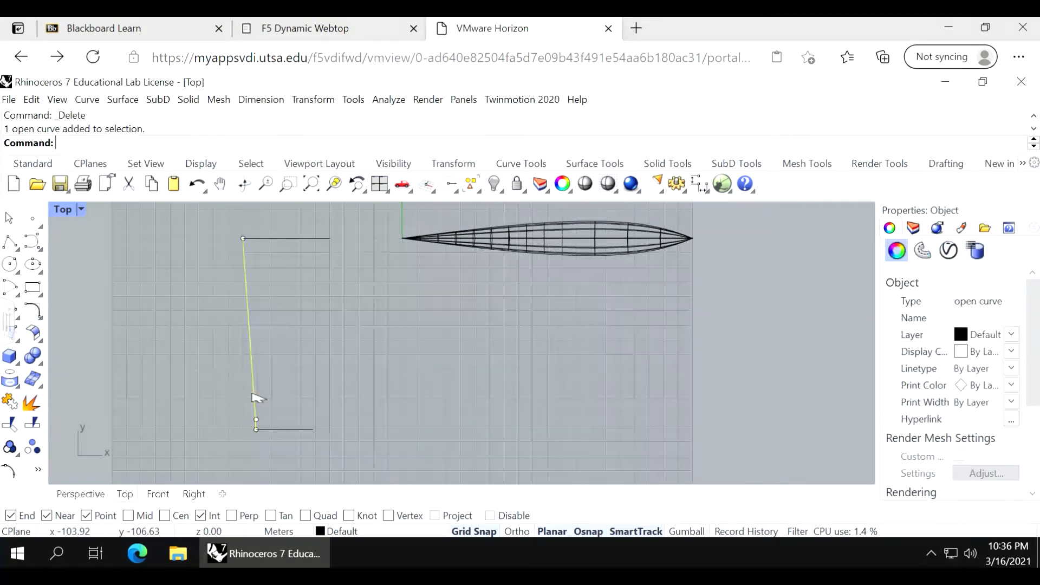
pyautogui.press('Delete')
# Move the small airfoil about 19 m in the positive X direction in the Top view to offset it from the large one.
pyautogui.click(292, 431)
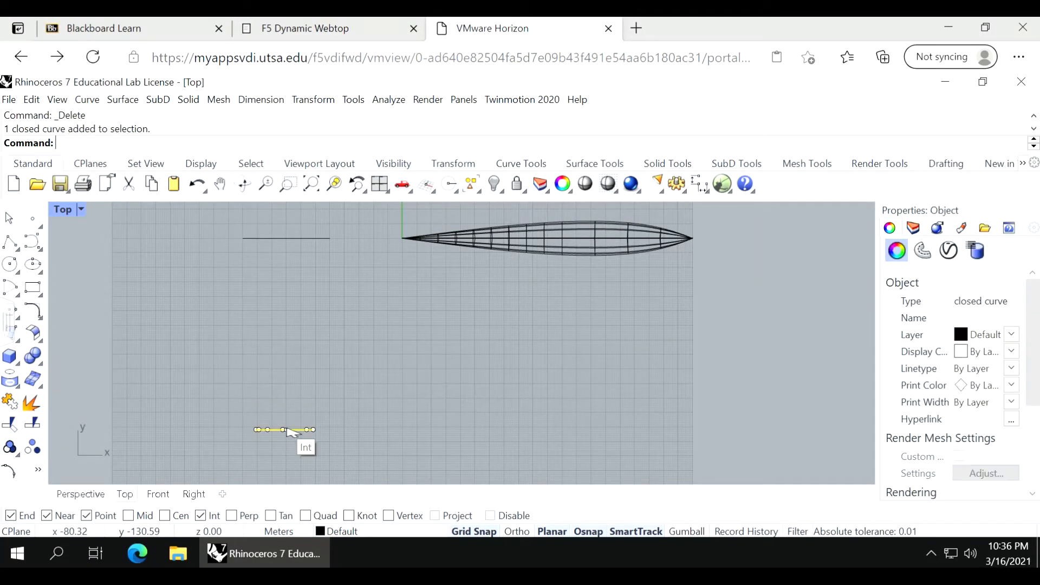
pyautogui.moveTo(296, 432); pyautogui.dragTo(312, 430)
pyautogui.click(366, 446)
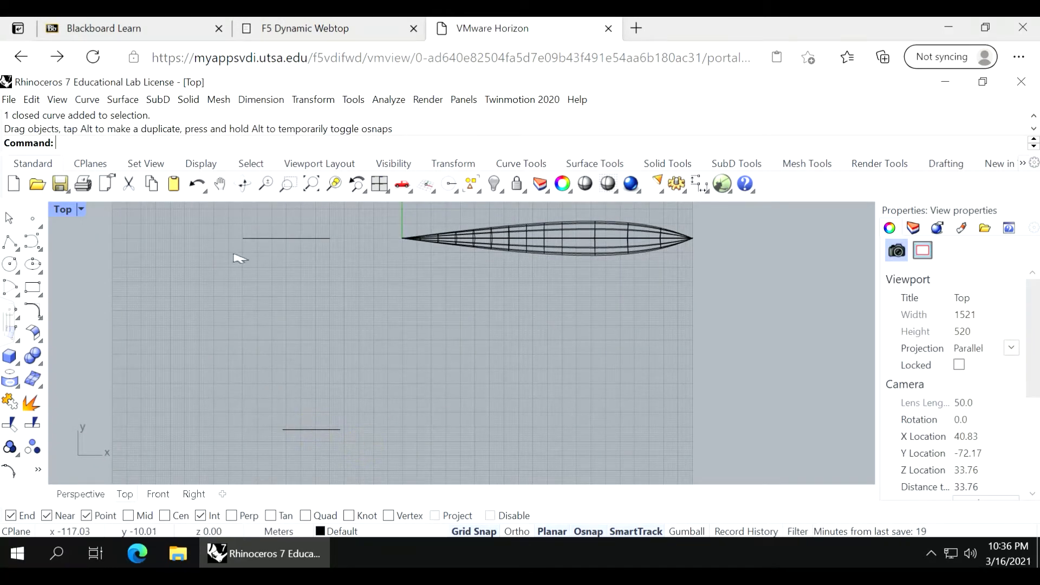
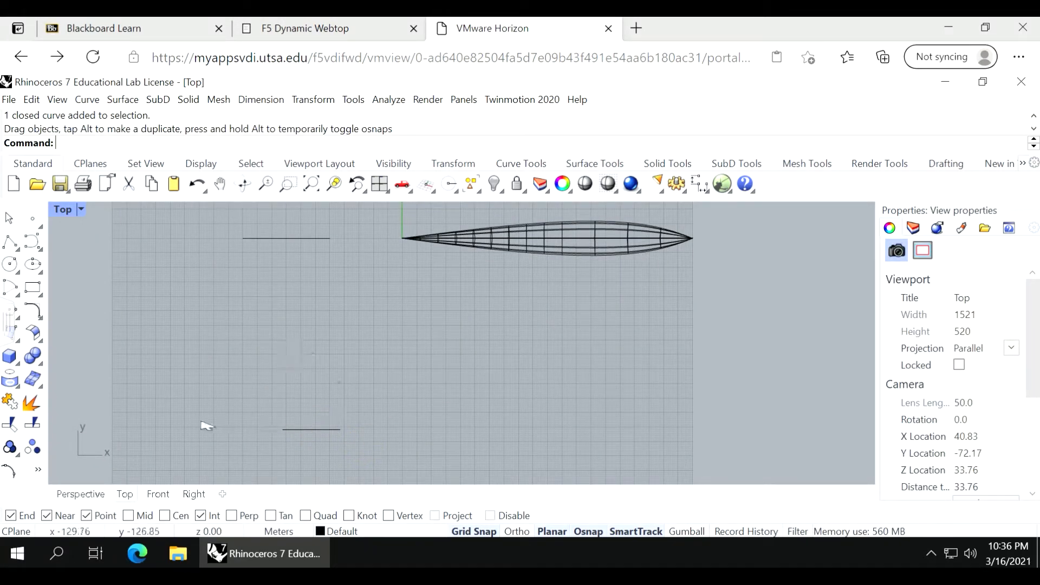
pyautogui.click(19, 249)
pyautogui.click(54, 251)
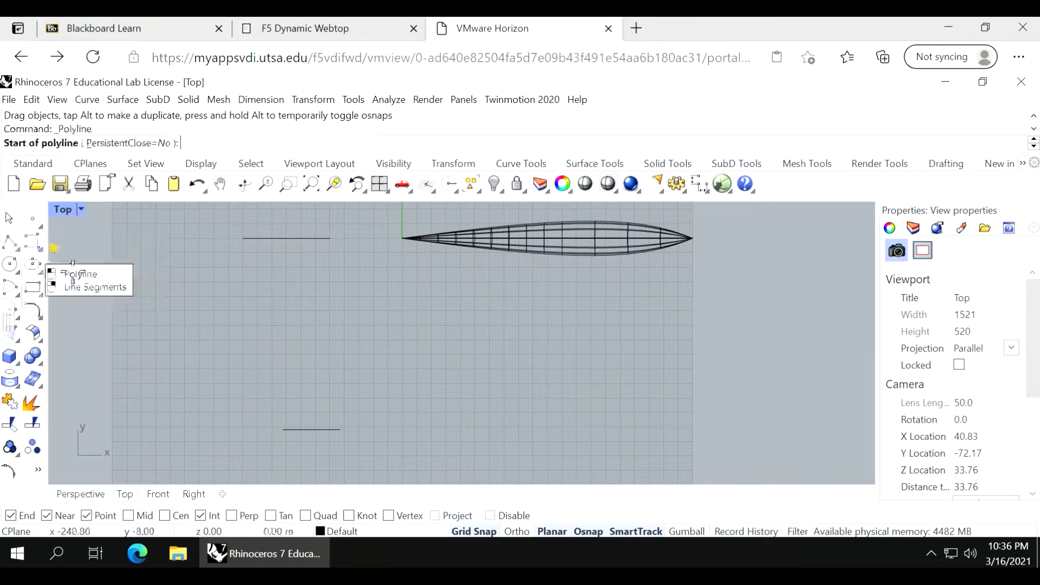
pyautogui.click(340, 430)
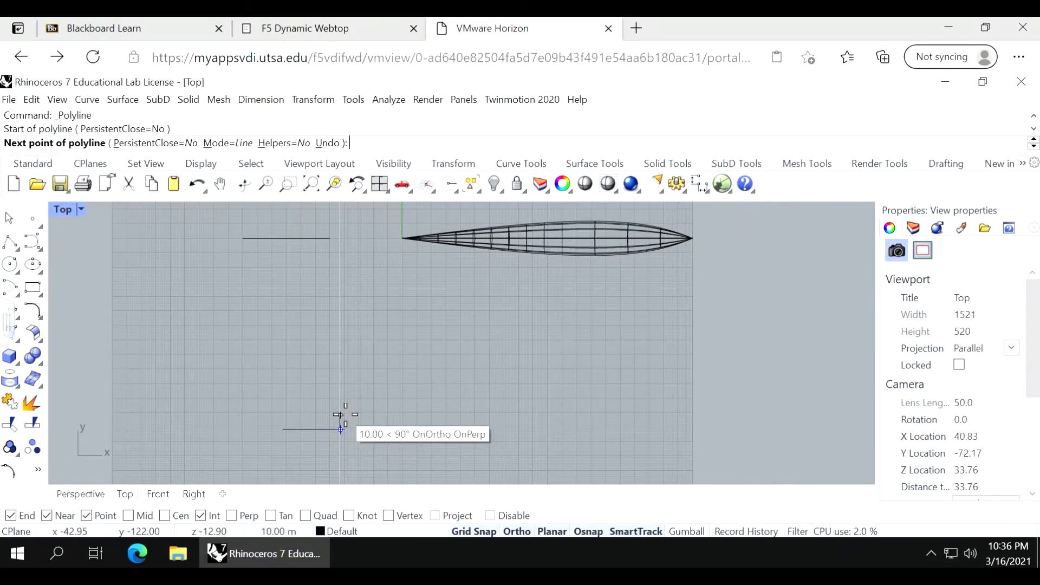
pyautogui.click(340, 415)
pyautogui.press('F8')
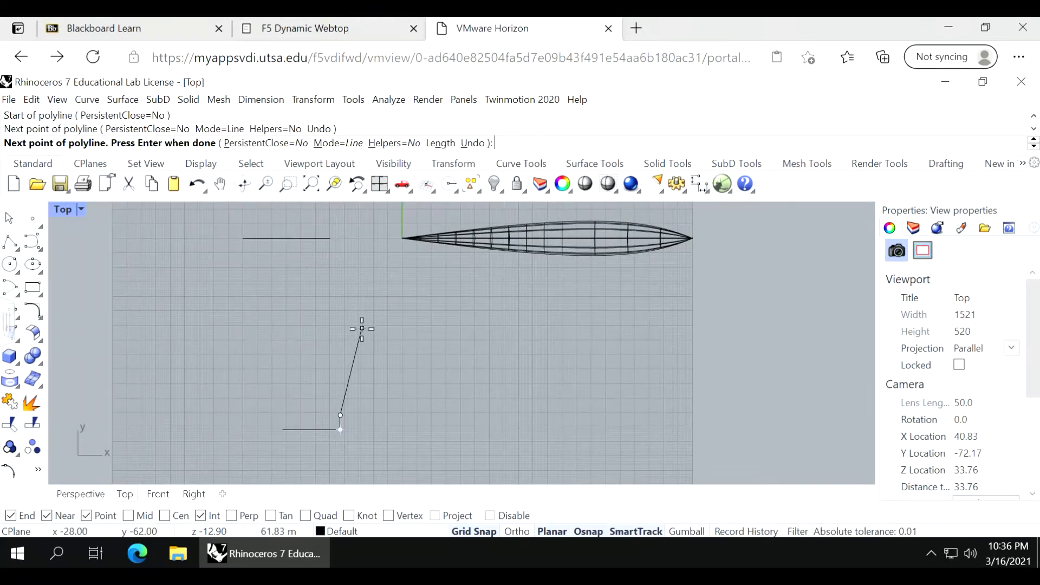
pyautogui.hotkey('ctrl', 'z')
pyautogui.press('F8')
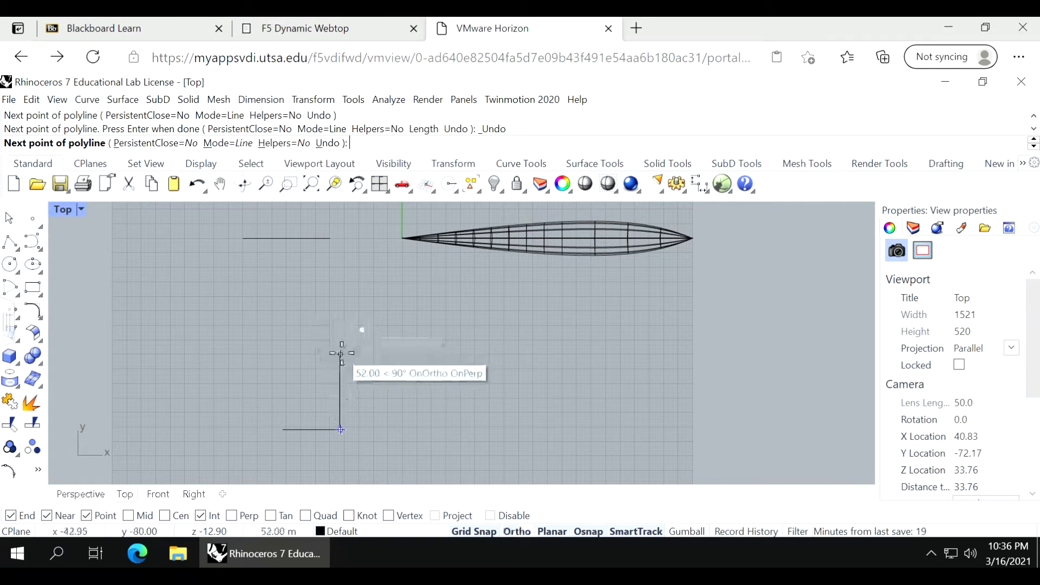
pyautogui.press('F8')
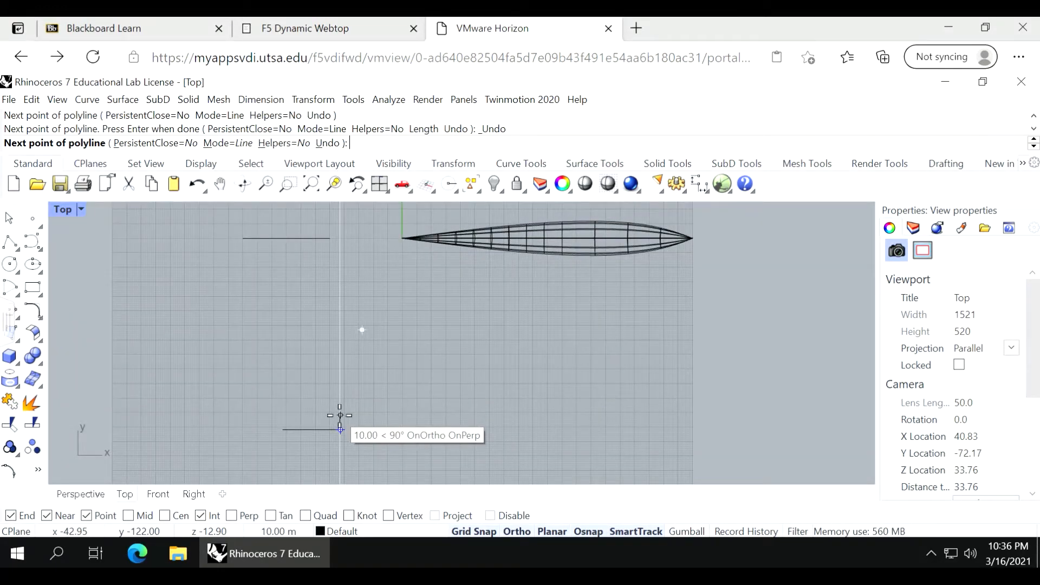
pyautogui.press('Return')
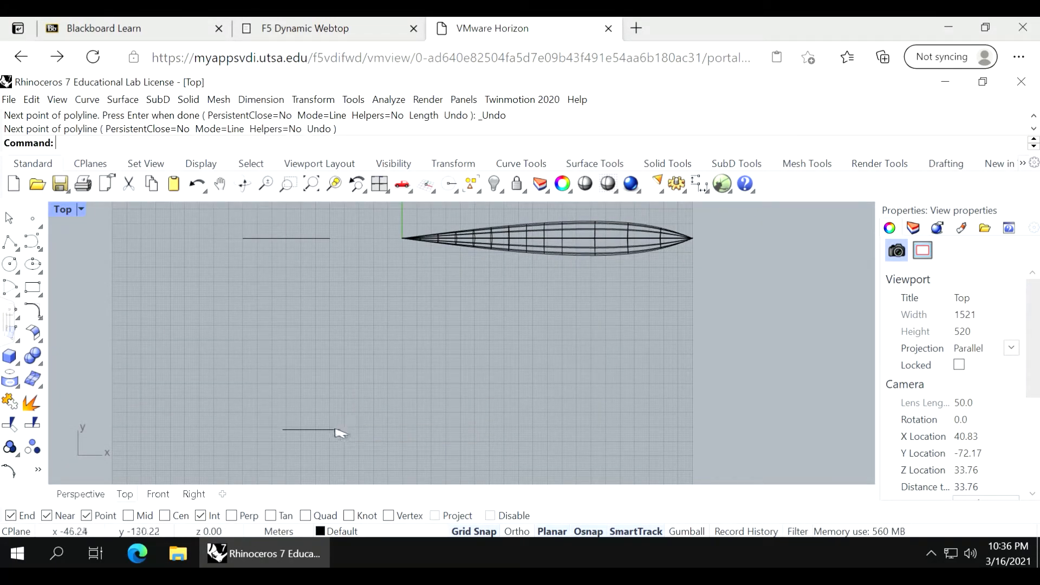
# Move the small airfoil about 7 m in the negative X direction to align its pointed end with the large airfoil's pointed end.
pyautogui.click(333, 431)
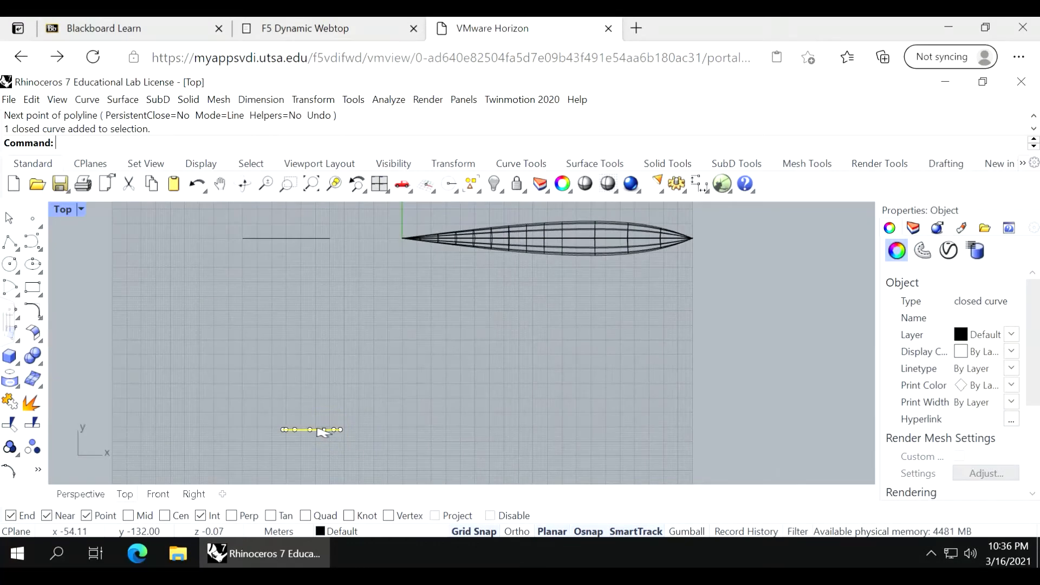
pyautogui.moveTo(319, 429); pyautogui.dragTo(314, 429)
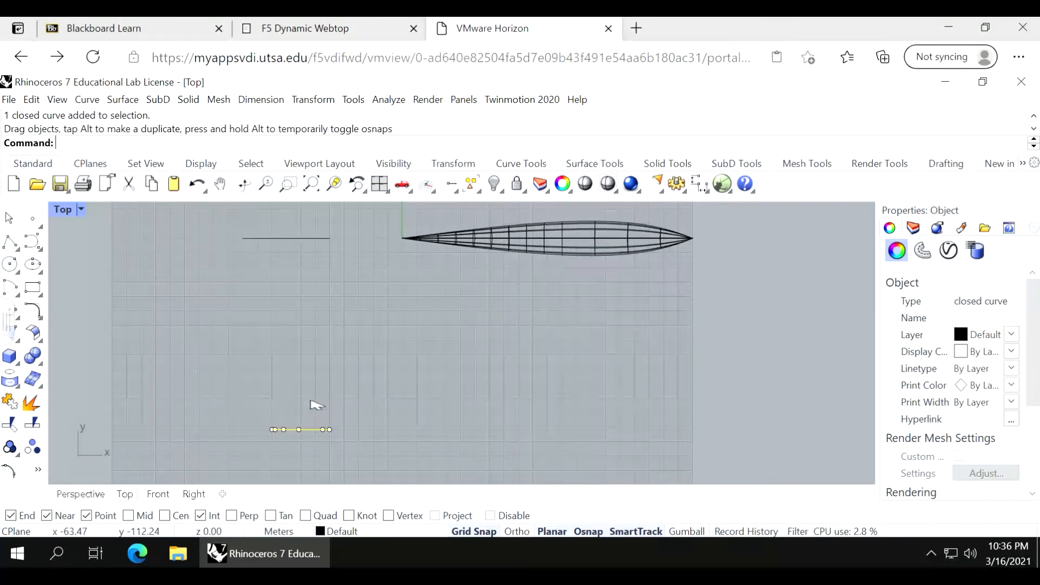
pyautogui.click(317, 405)
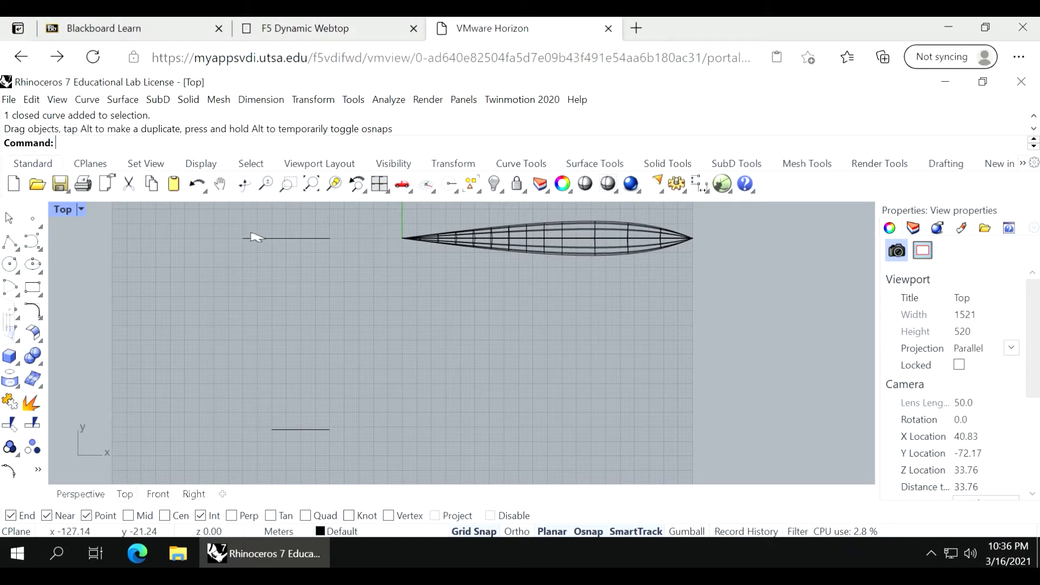
# Draw a straight single-segment polyline from the large airfoil's pointed end to the small airfoil's pointed end.
pyautogui.click(18, 247)
pyautogui.click(60, 249)
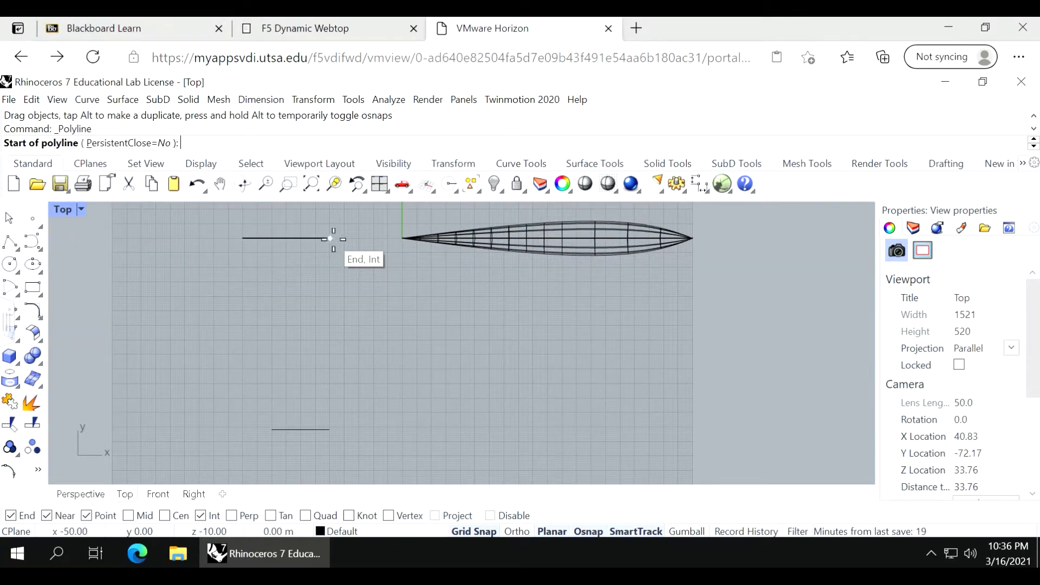
pyautogui.click(330, 239)
pyautogui.click(331, 429)
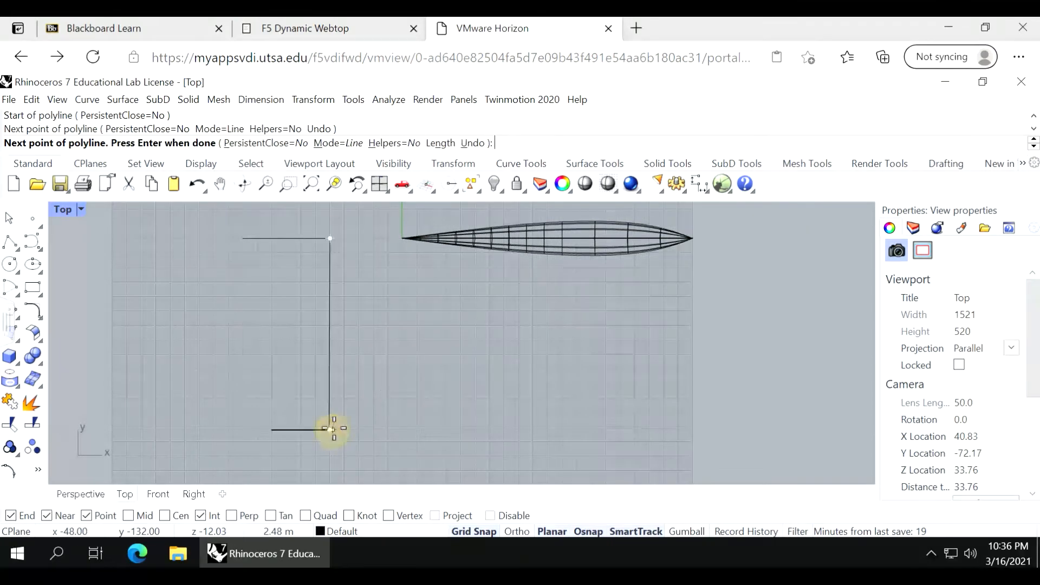
pyautogui.press('Return')
# Draw a second polyline from the small airfoil's rounded end, about 10 m straight in Y, and on to the large airfoil's rounded end.
pyautogui.press('Return')
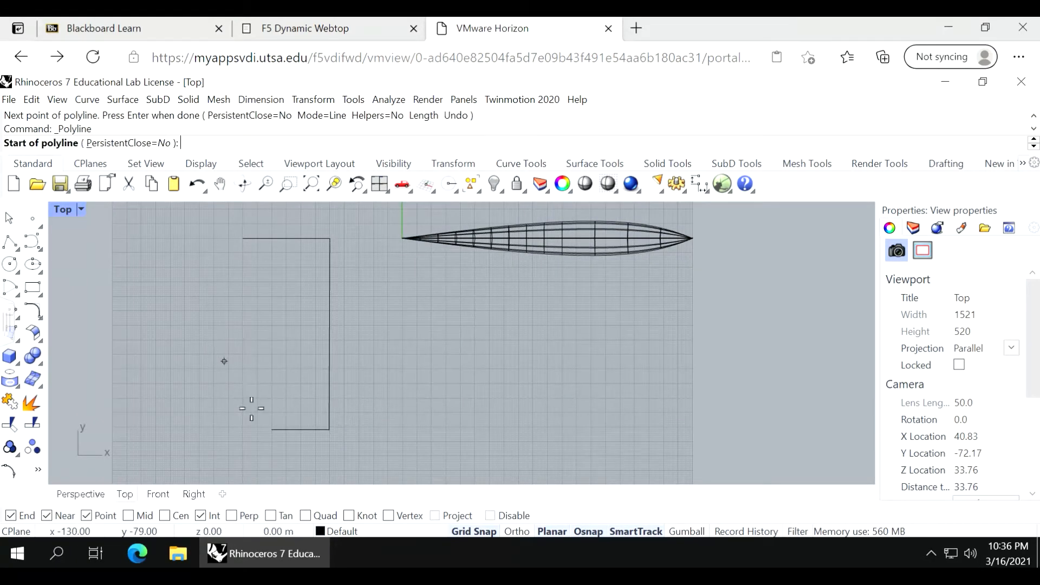
pyautogui.click(272, 429)
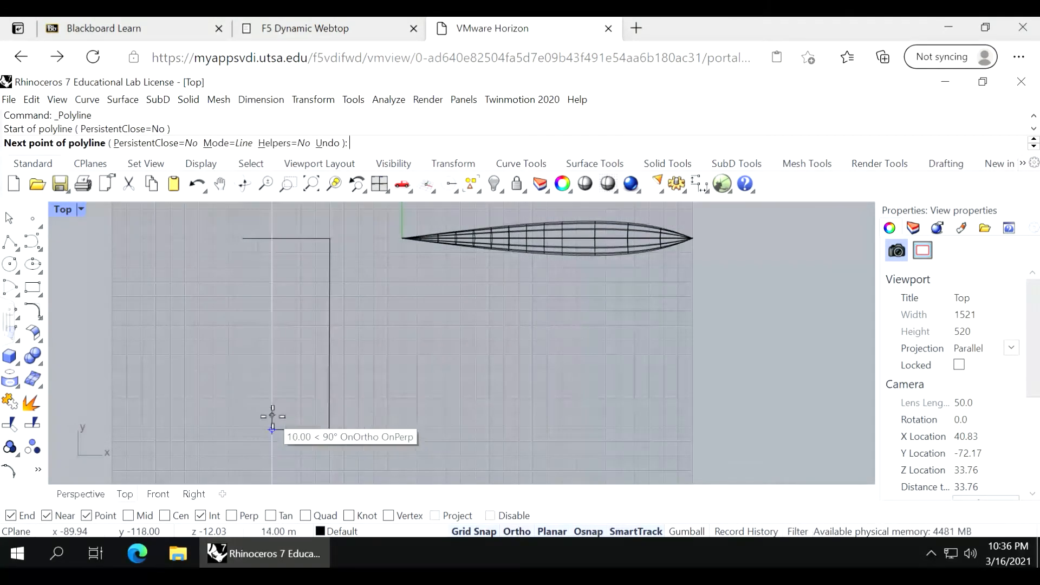
pyautogui.click(272, 417)
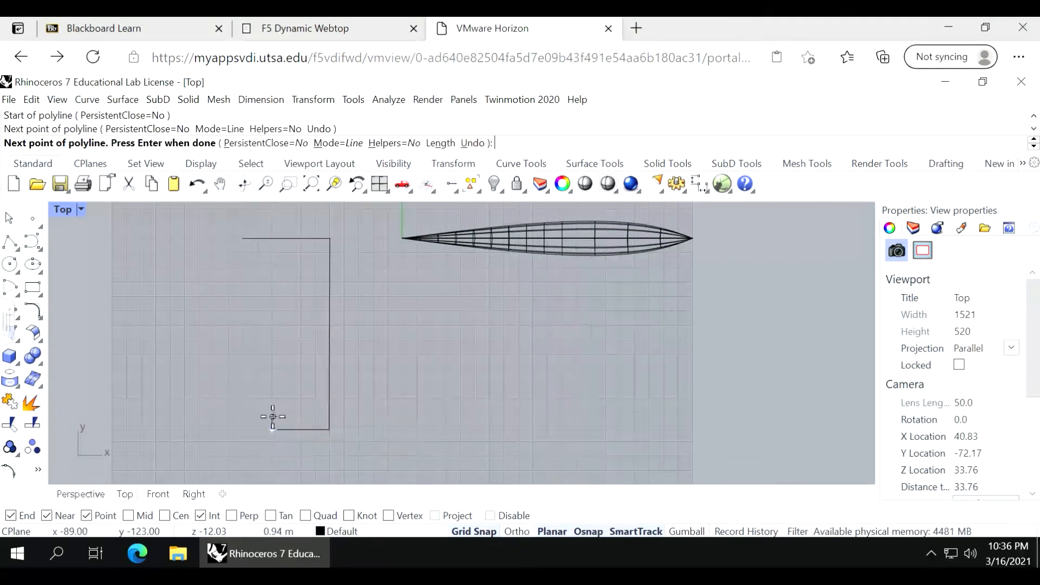
pyautogui.click(244, 238)
pyautogui.press('Return')
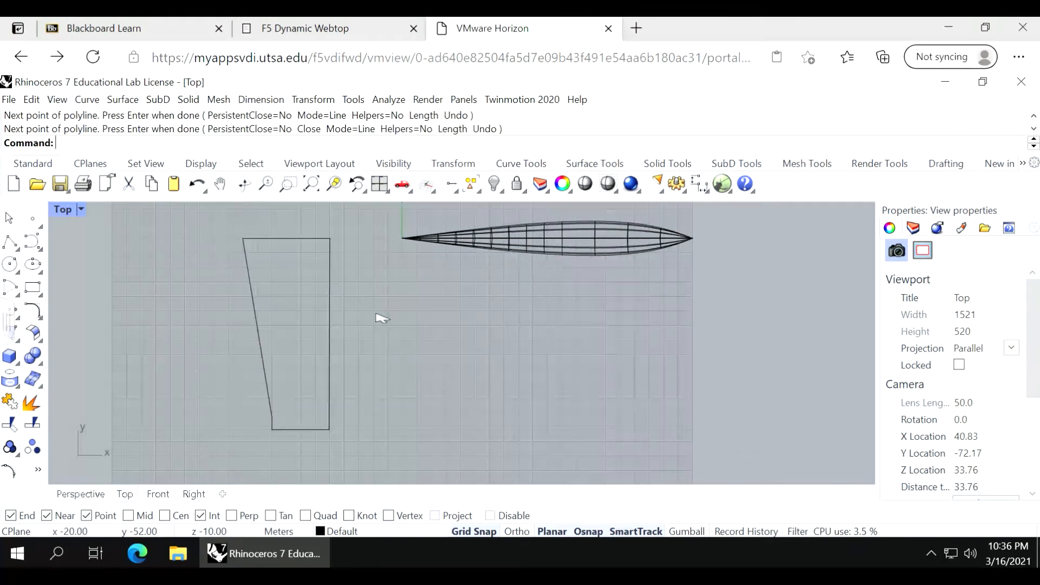
# Restore the four viewports and sweep both airfoils along the two polyline rails with Sweep 2 Rails, leaving the cross sections unchanged.
pyautogui.doubleClick(64, 210)
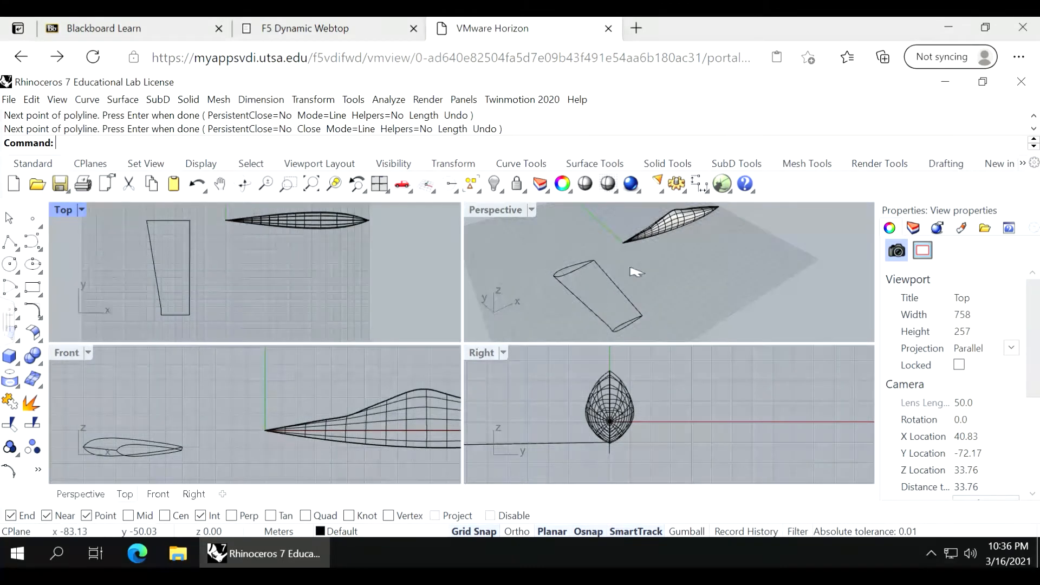
pyautogui.click(124, 100)
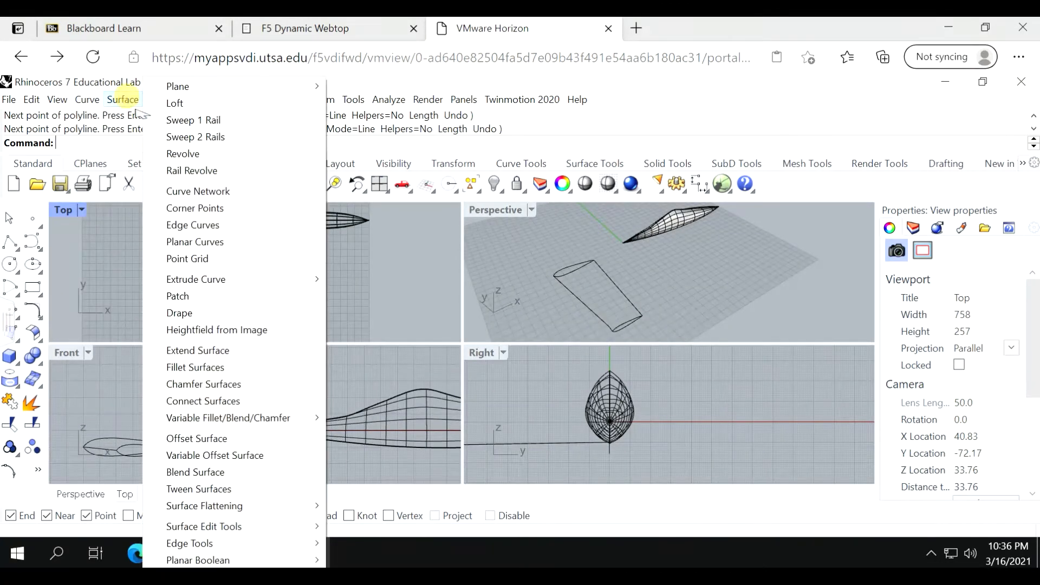
pyautogui.click(217, 138)
pyautogui.click(634, 306)
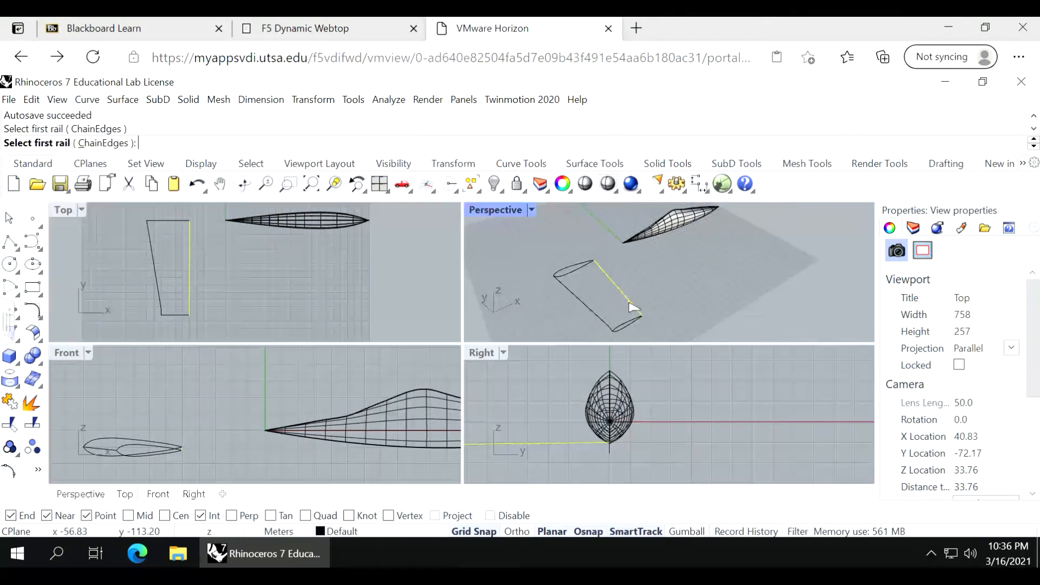
pyautogui.click(603, 322)
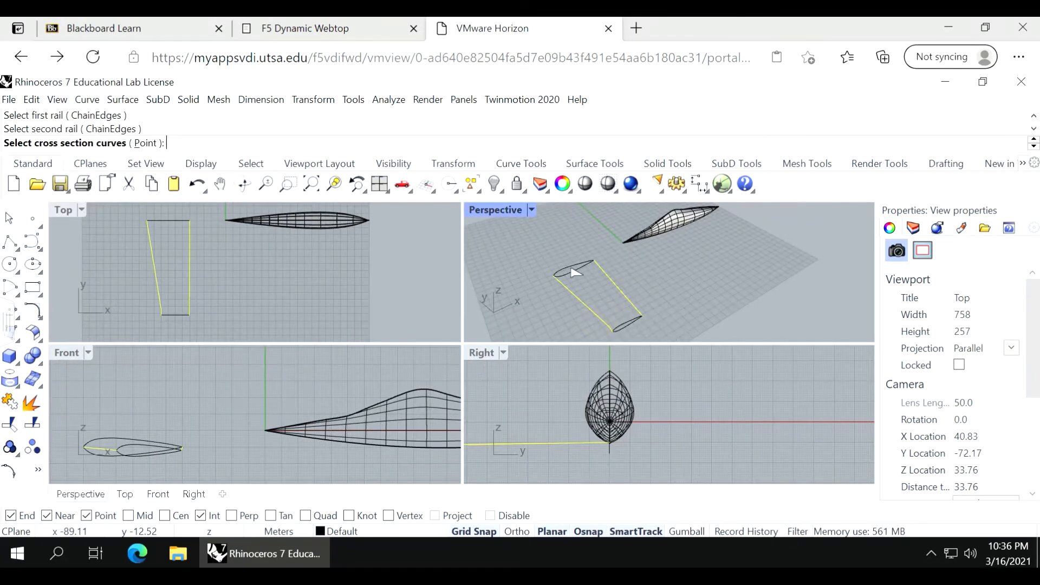
pyautogui.click(576, 273)
pyautogui.click(633, 323)
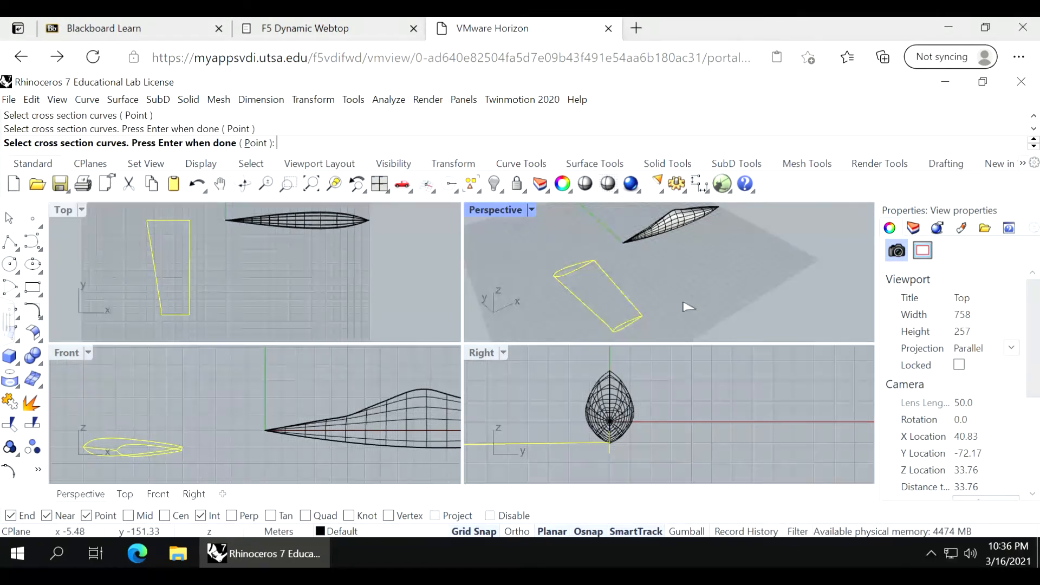
pyautogui.press('Return')
pyautogui.press('Return')
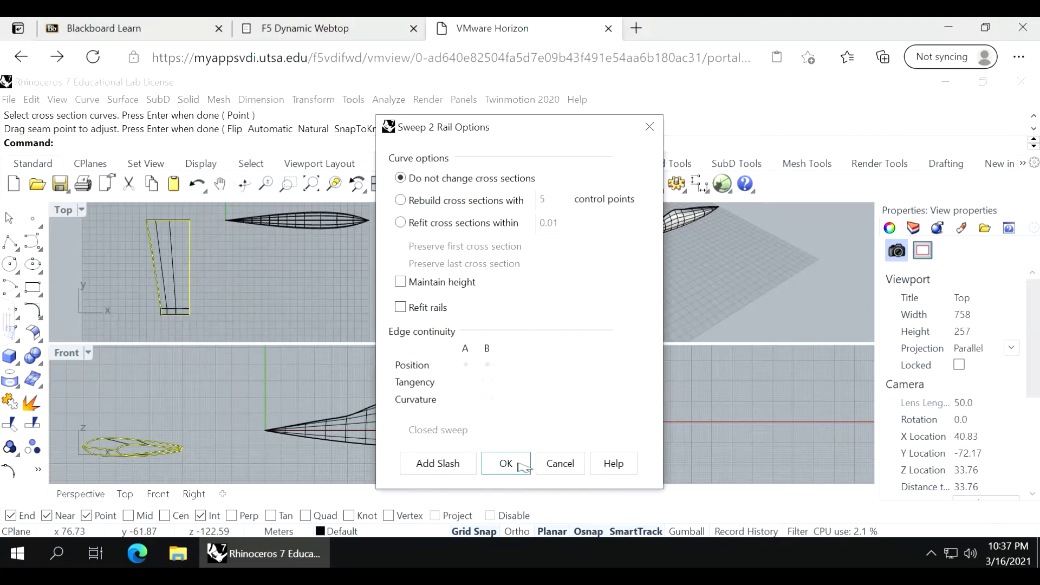
pyautogui.click(506, 464)
# Cap the open ends of the swept wing to make it a closed solid.
pyautogui.moveTo(657, 308); pyautogui.dragTo(647, 279, button='right')
pyautogui.click(608, 285)
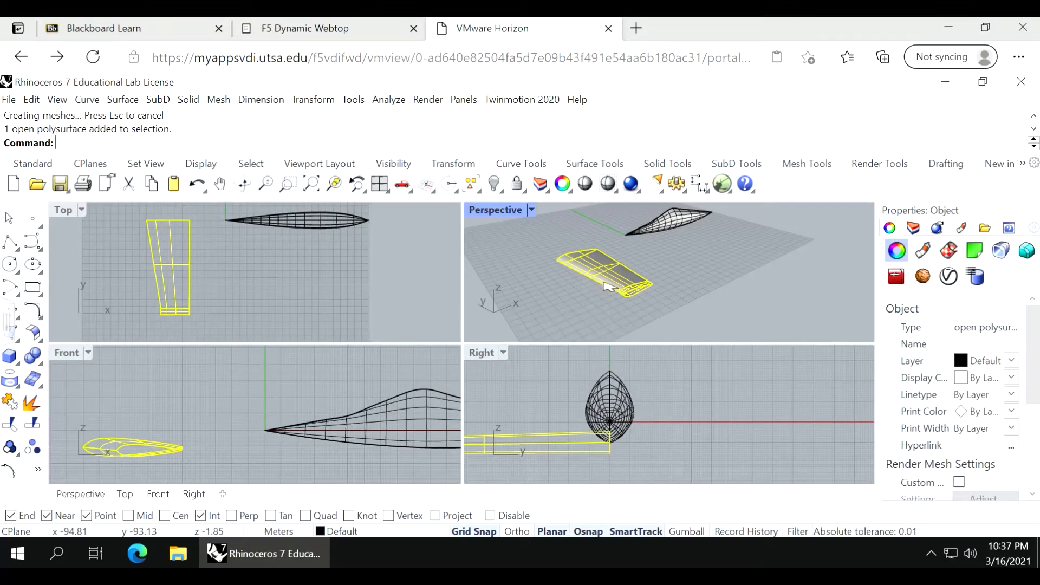
pyautogui.write('Cap')
pyautogui.press('Return')
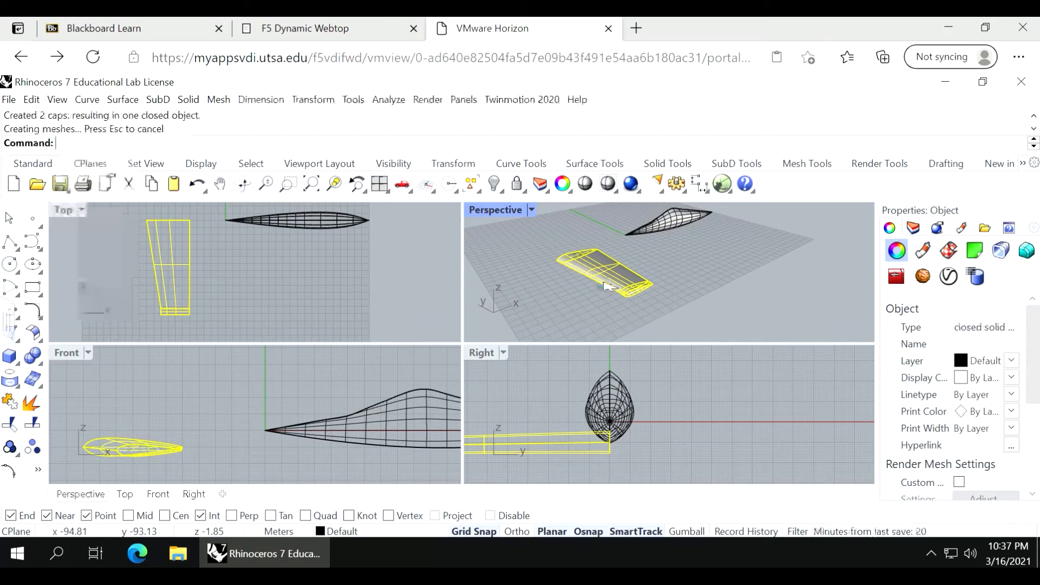
pyautogui.press('Return')
pyautogui.click(693, 270)
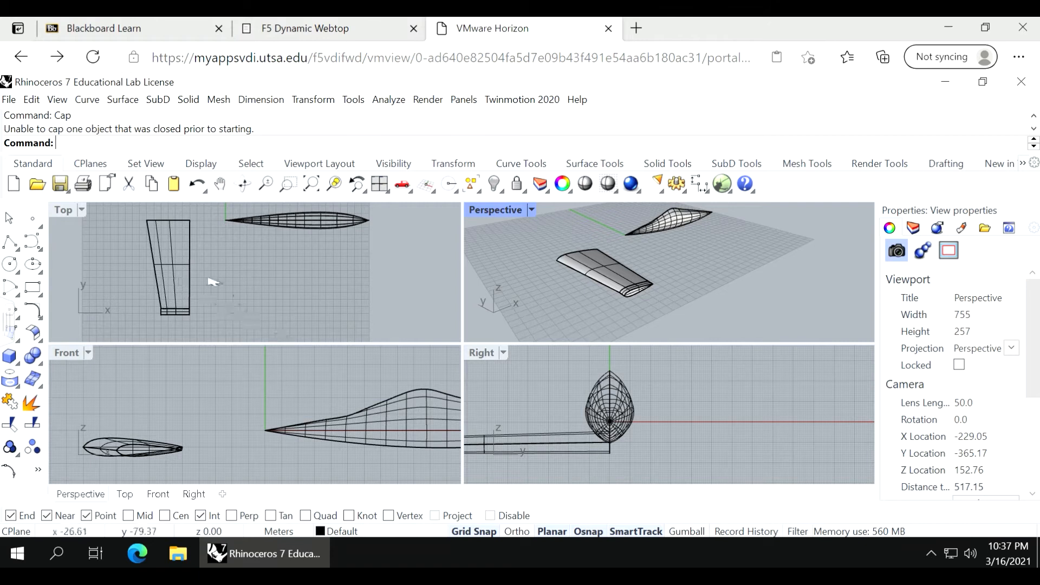
# Move the solid wing in the Top view away from its construction curves to a position beside the fuselage's widest part.
pyautogui.click(169, 281)
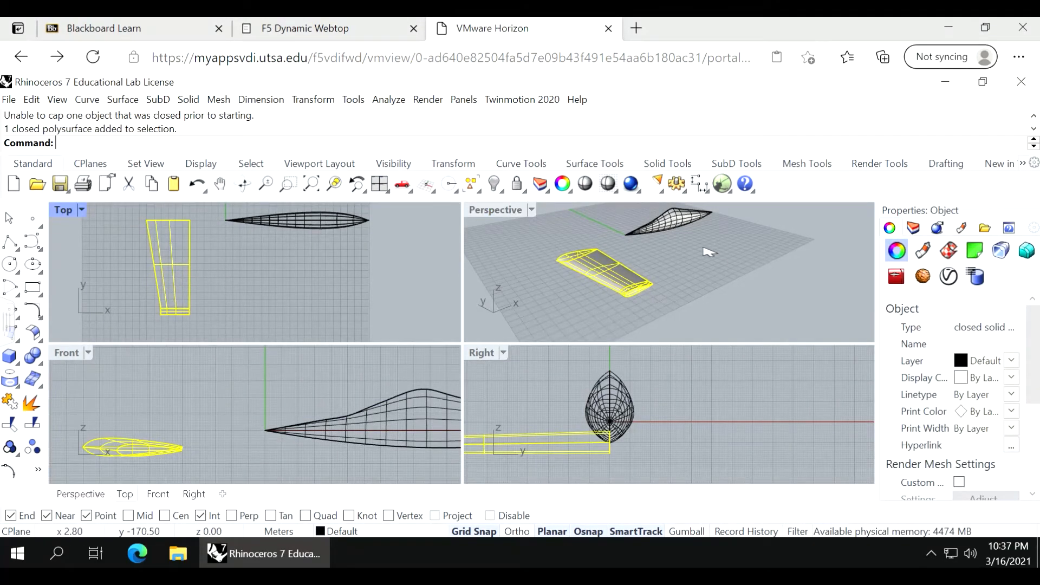
pyautogui.moveTo(184, 277); pyautogui.dragTo(309, 286)
pyautogui.scroll(-8, 199, 415)
pyautogui.scroll(8, 313, 407)
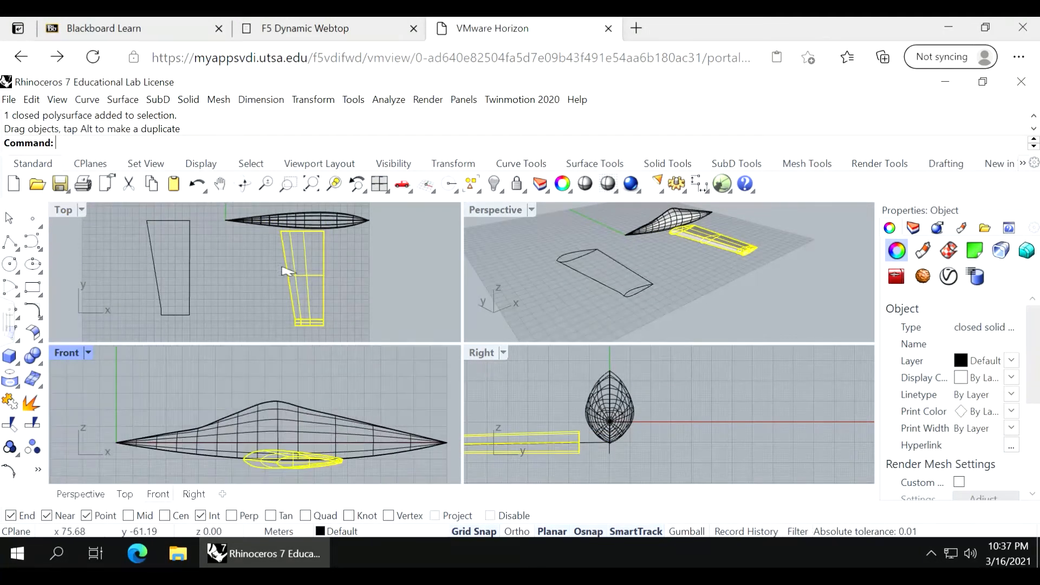
# Try to reposition the wing from the Front view, and undo the move.
pyautogui.moveTo(304, 469); pyautogui.dragTo(357, 485)
pyautogui.press('Escape')
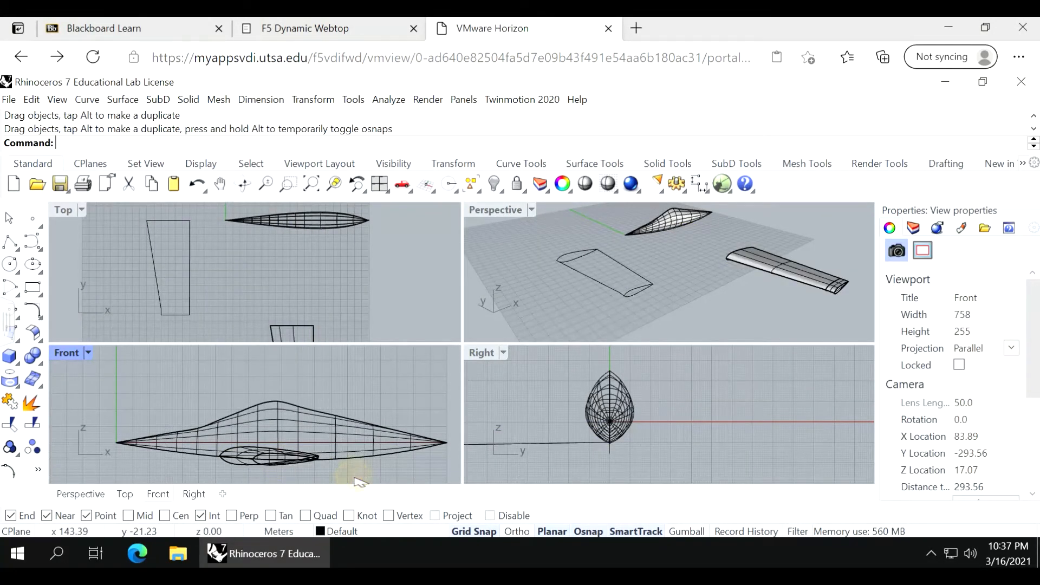
pyautogui.hotkey('ctrl', 'z')
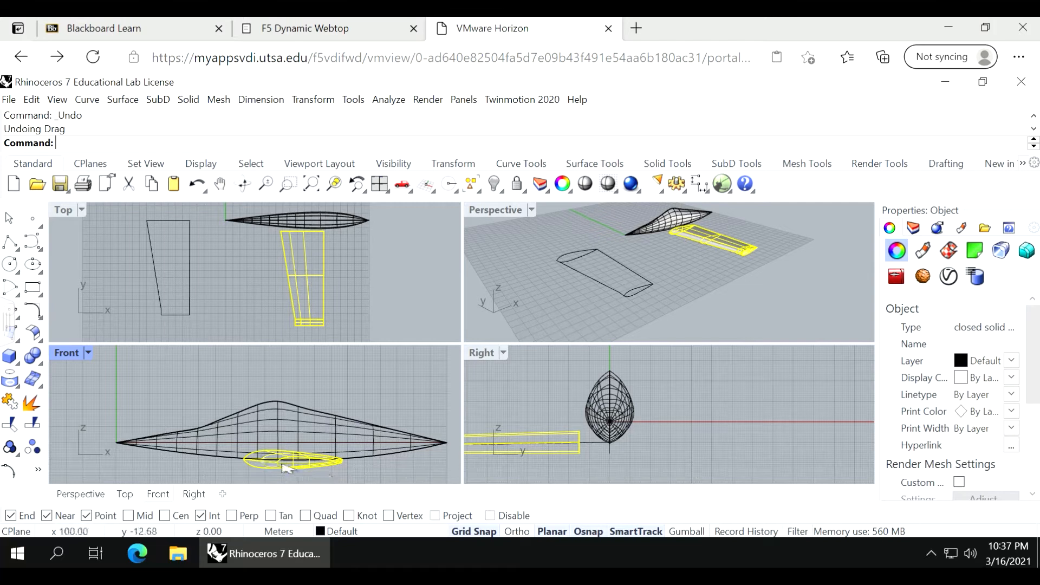
# Raise the wing to the fuselage's mid-height in the Front view and slide its root to the fuselage centreline in the Top view.
pyautogui.moveTo(286, 468); pyautogui.dragTo(273, 442)
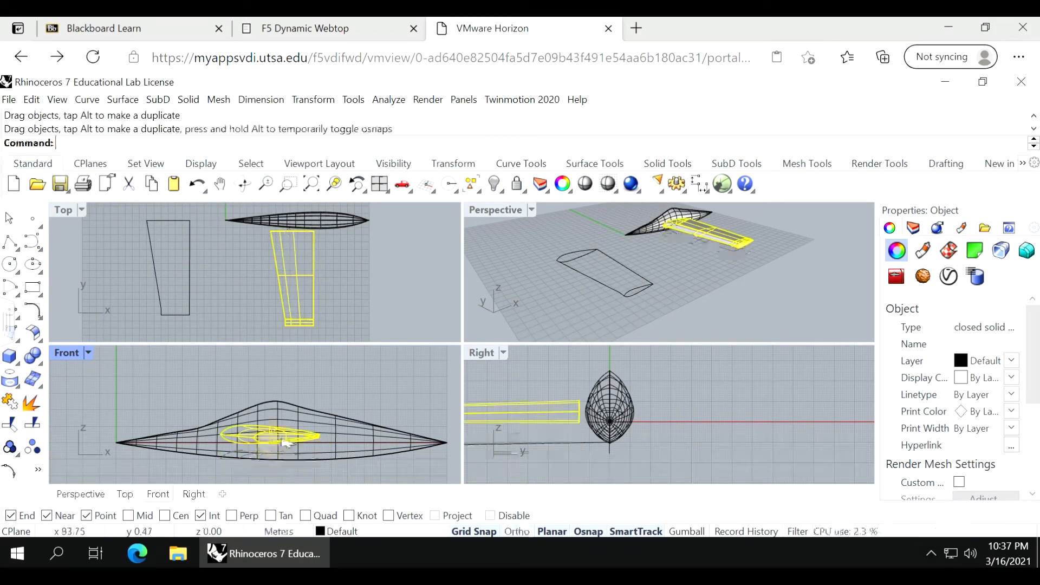
pyautogui.click(371, 370)
pyautogui.moveTo(312, 271); pyautogui.dragTo(318, 267)
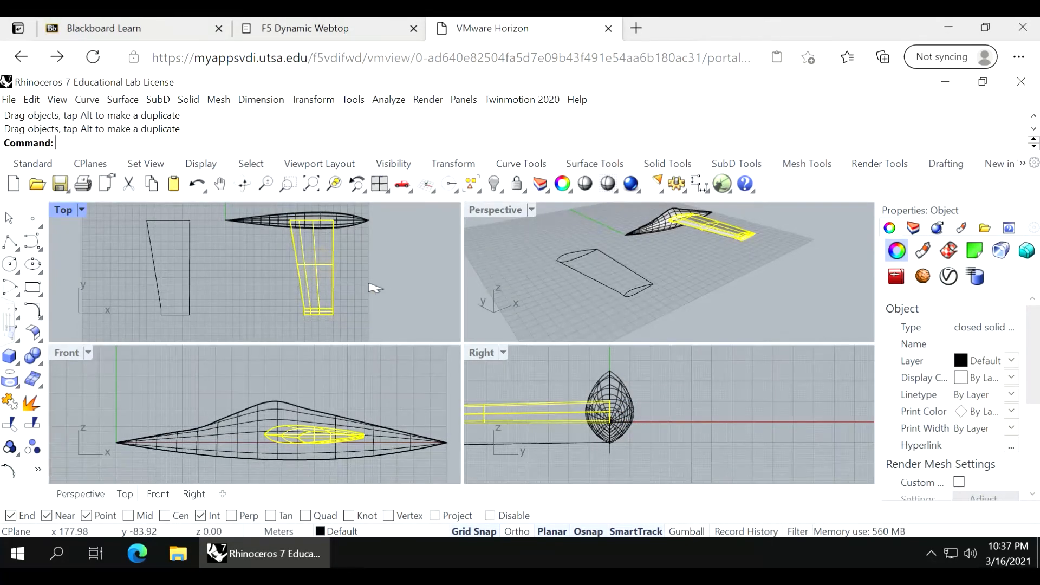
pyautogui.click(369, 289)
# Shift the wing about 5 m outward from the fuselage centreline and about 3 m in positive X, using the maximized Top view.
pyautogui.click(327, 292)
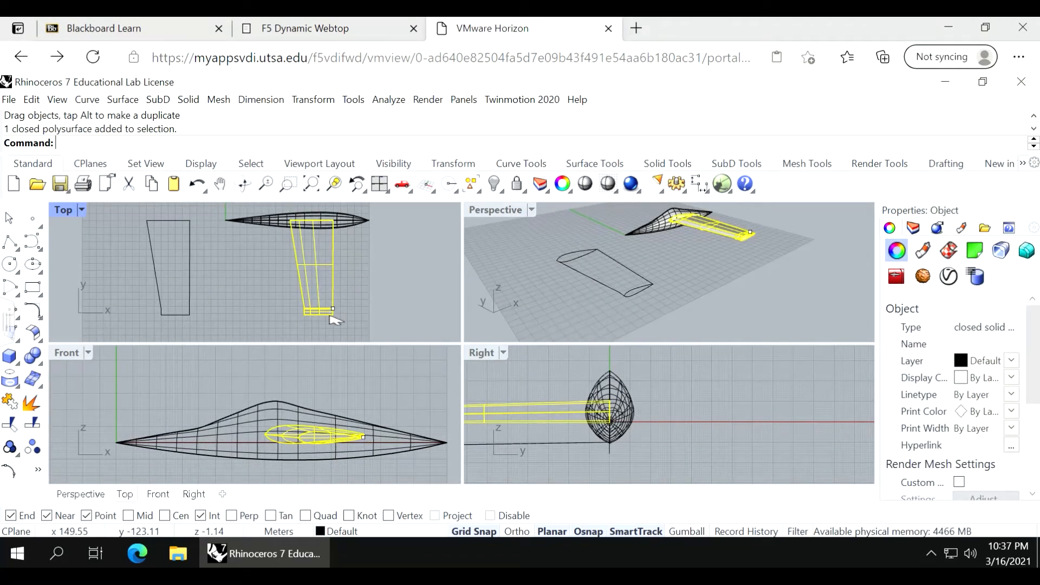
pyautogui.moveTo(329, 315); pyautogui.dragTo(325, 312)
pyautogui.scroll(5, 320, 262)
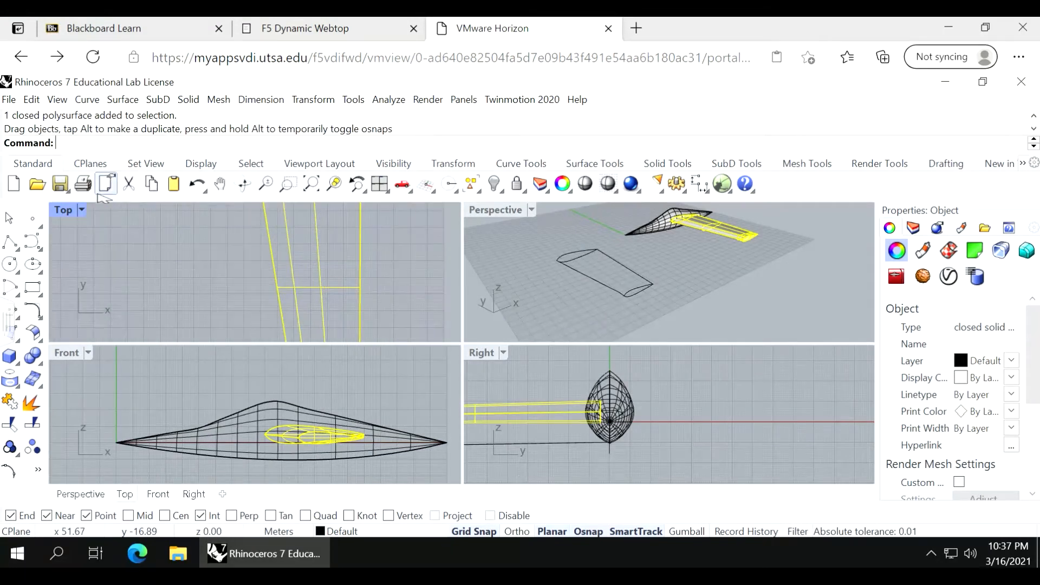
pyautogui.doubleClick(64, 211)
pyautogui.scroll(-5, 274, 284)
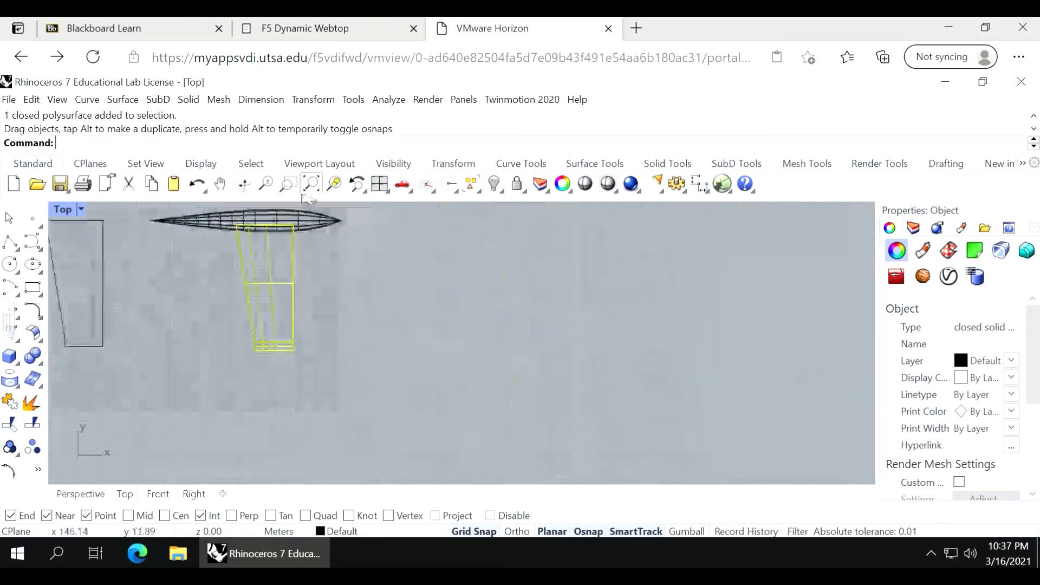
pyautogui.scroll(5, 277, 263)
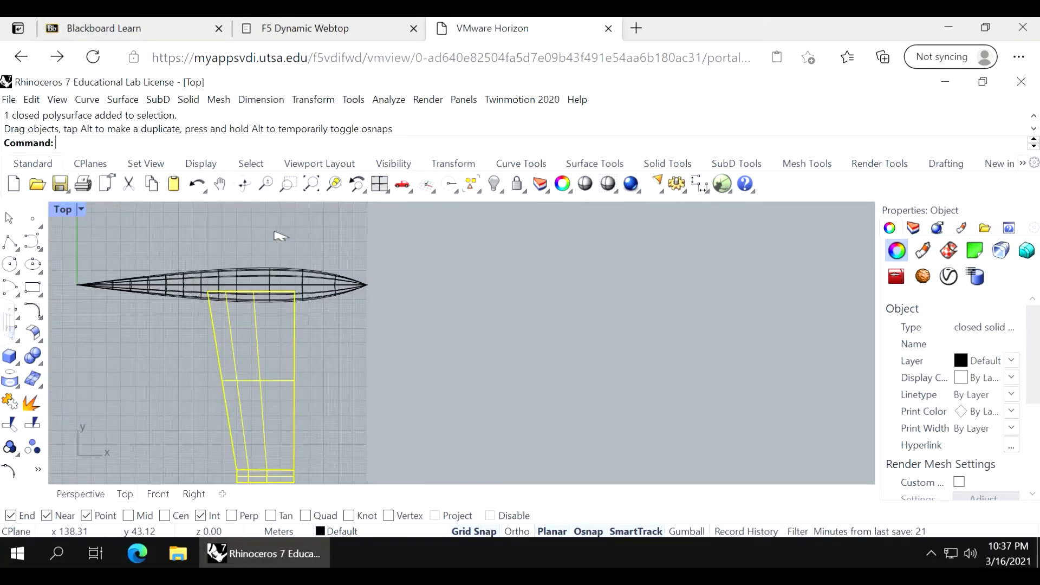
pyautogui.keyDown('shift'); pyautogui.moveTo(255, 331); pyautogui.dragTo(263, 325); pyautogui.keyUp('shift')
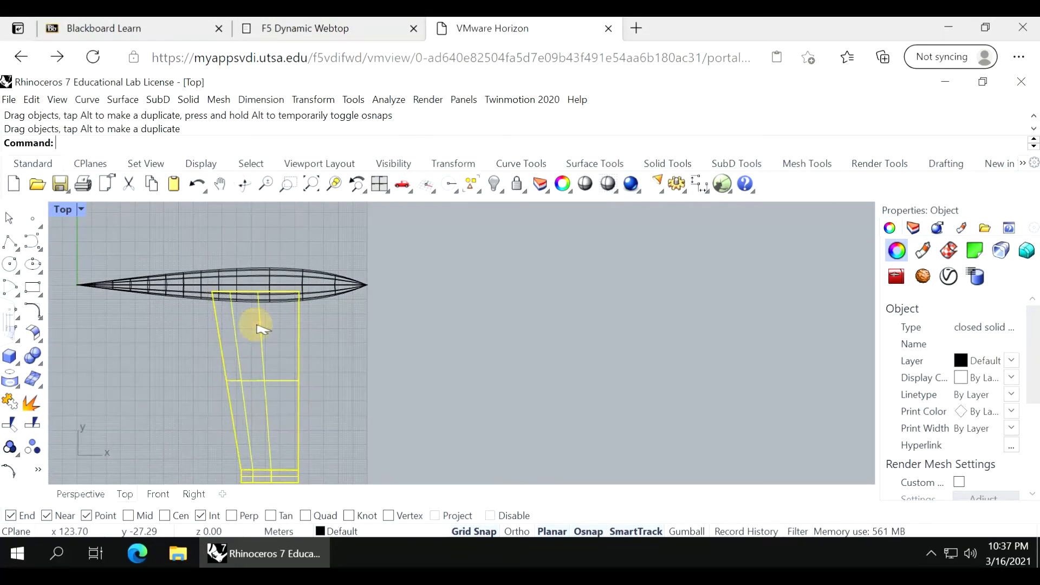
# Move the solid wing in the Top view along the fuselage in the negative X direction, keeping its root at the centreline.
pyautogui.click(343, 324)
pyautogui.scroll(-2, 344, 324)
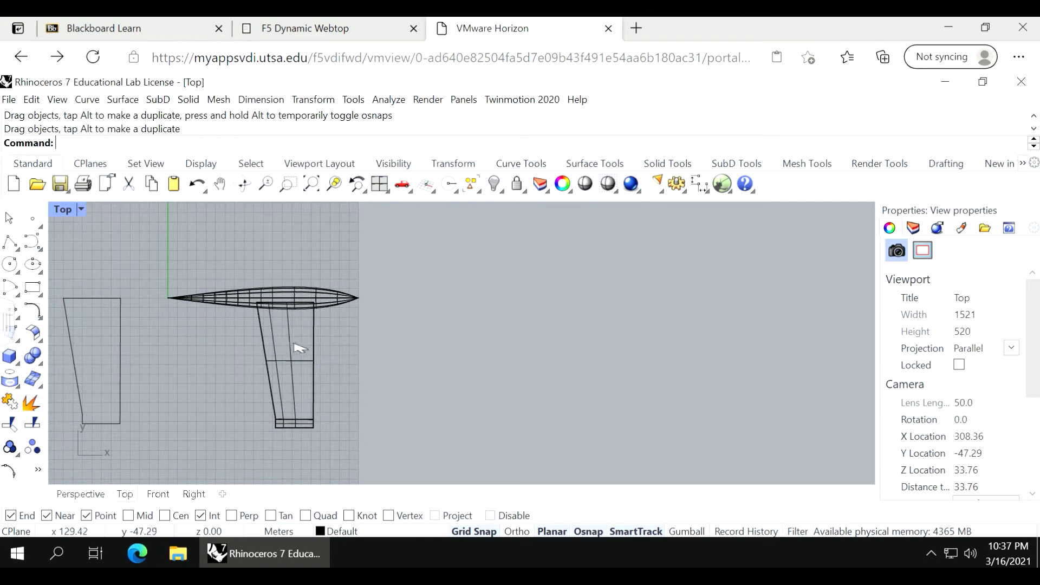
pyautogui.doubleClick(64, 209)
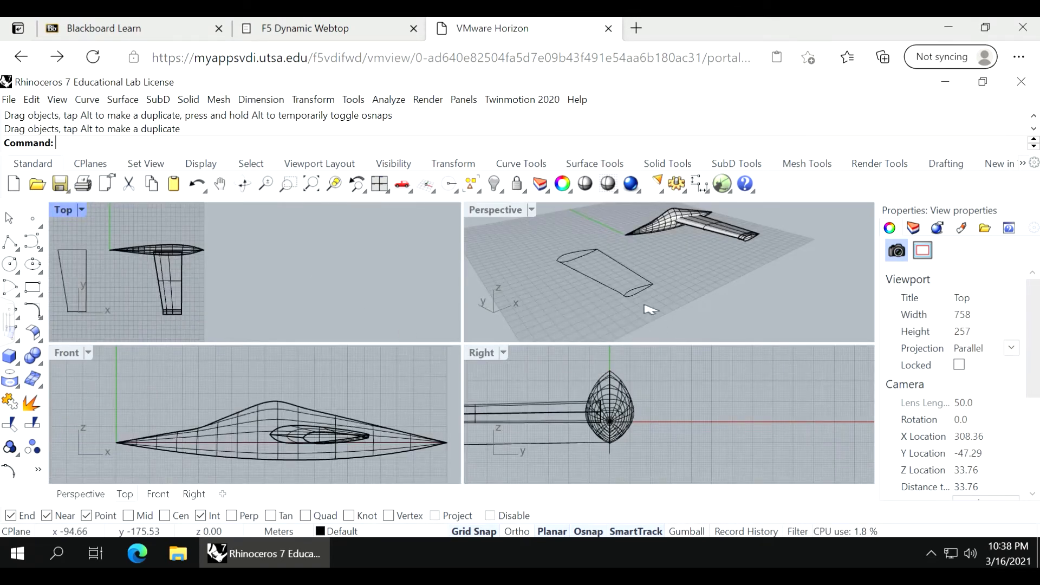
pyautogui.click(697, 245)
pyautogui.moveTo(681, 260); pyautogui.dragTo(712, 254, button='right')
pyautogui.click(719, 246)
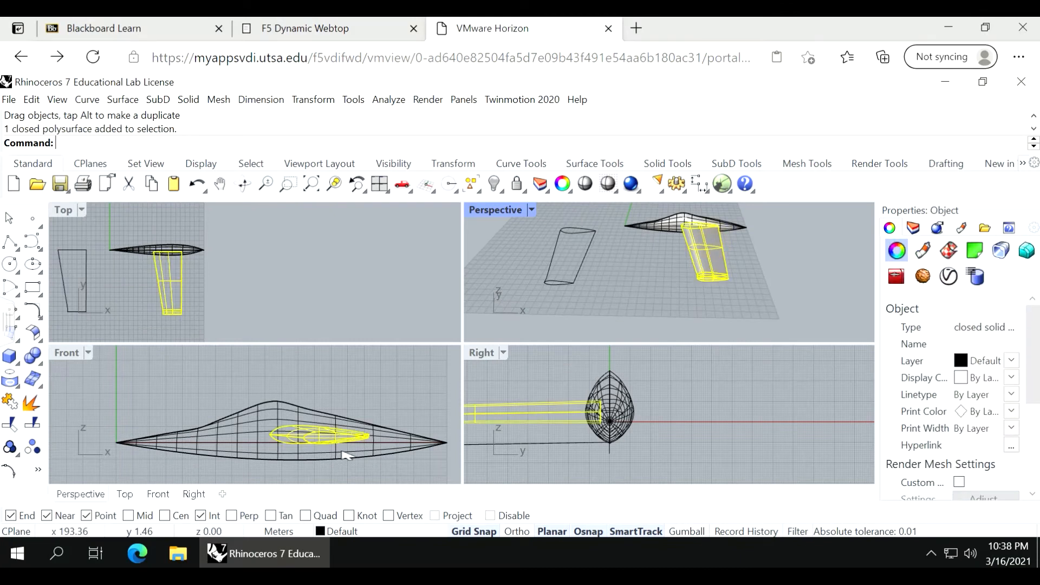
pyautogui.click(174, 291)
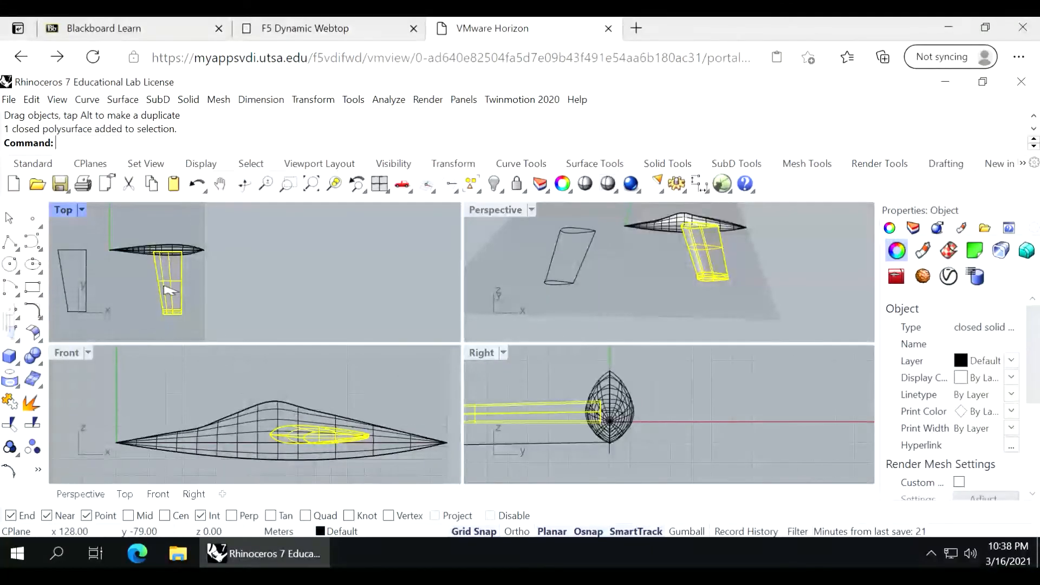
pyautogui.moveTo(165, 287); pyautogui.dragTo(158, 286)
pyautogui.click(622, 285)
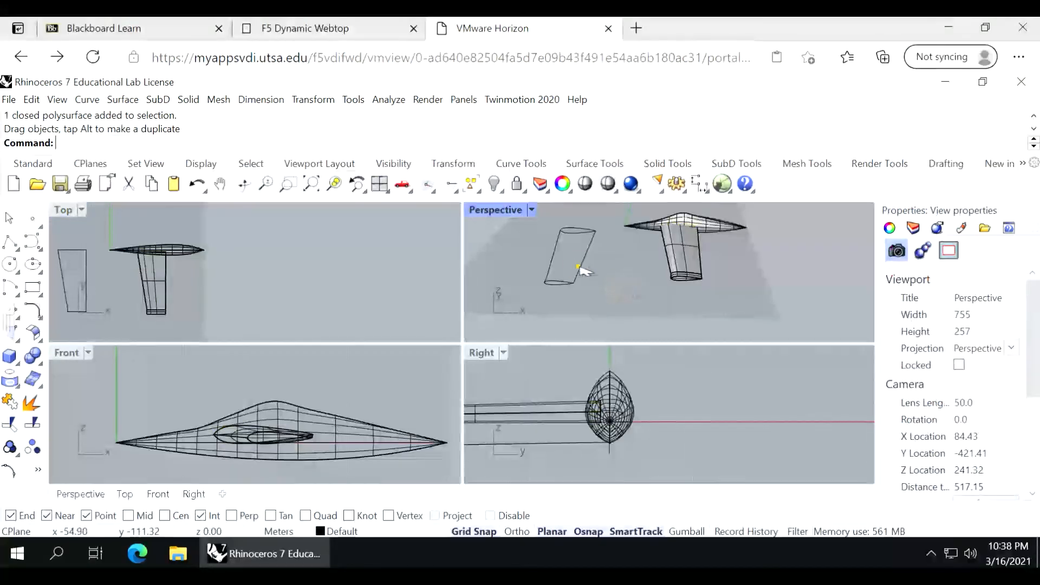
# Move the wing's four construction curves to the RefCrvs layer.
pyautogui.moveTo(525, 226); pyautogui.dragTo(526, 226)
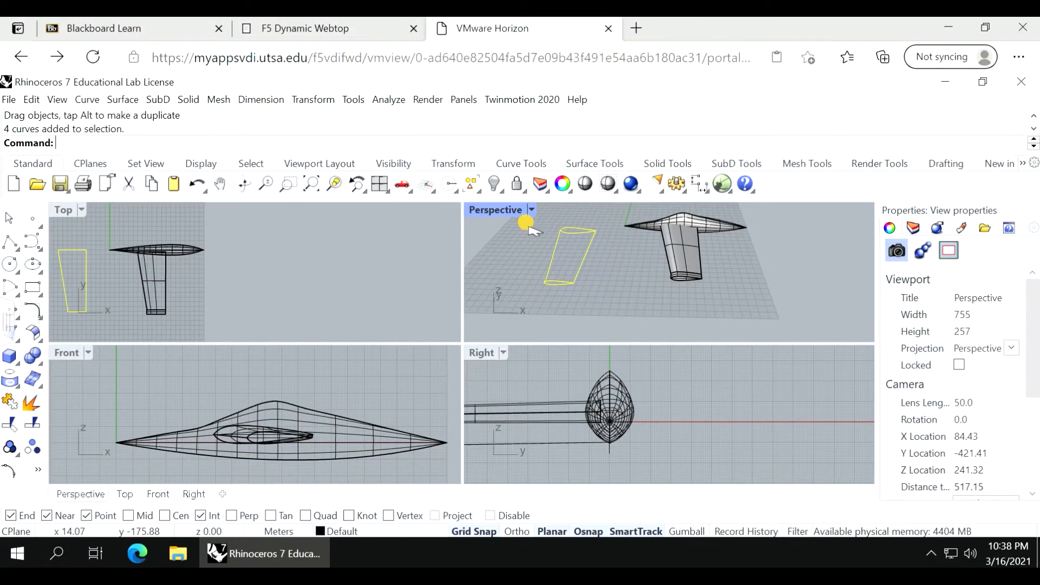
pyautogui.click(357, 531)
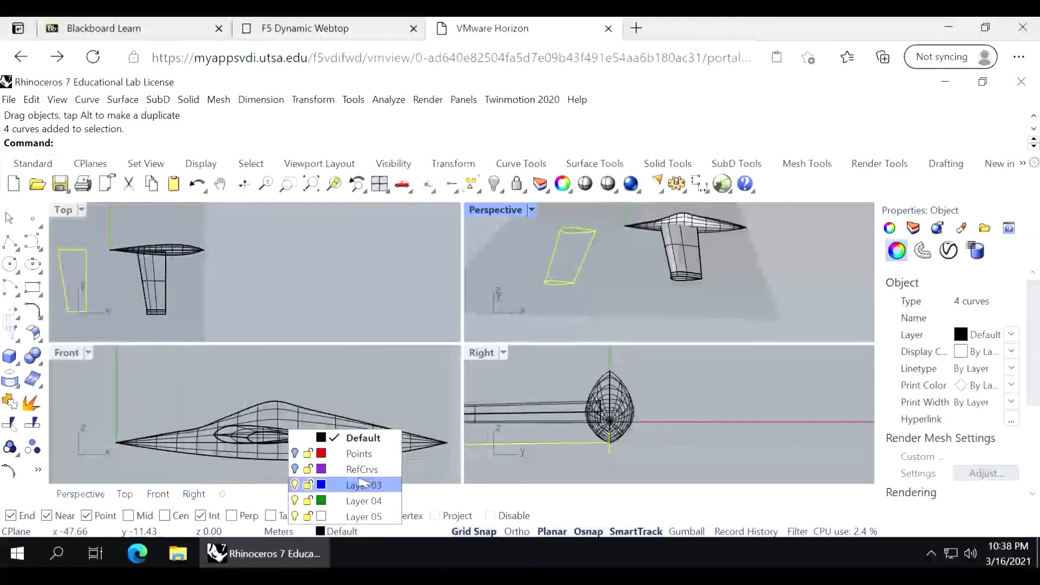
pyautogui.click(371, 469)
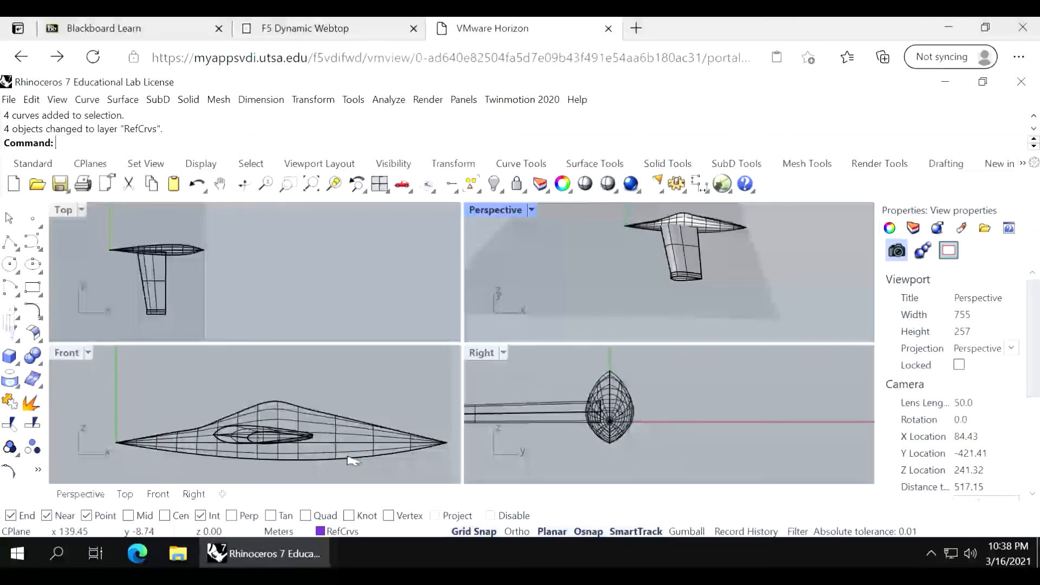
# Mirror a copy of the wing across the fuselage centreline in the Top view, with the mirror plane starting at the origin (0).
pyautogui.scroll(-3, 334, 315)
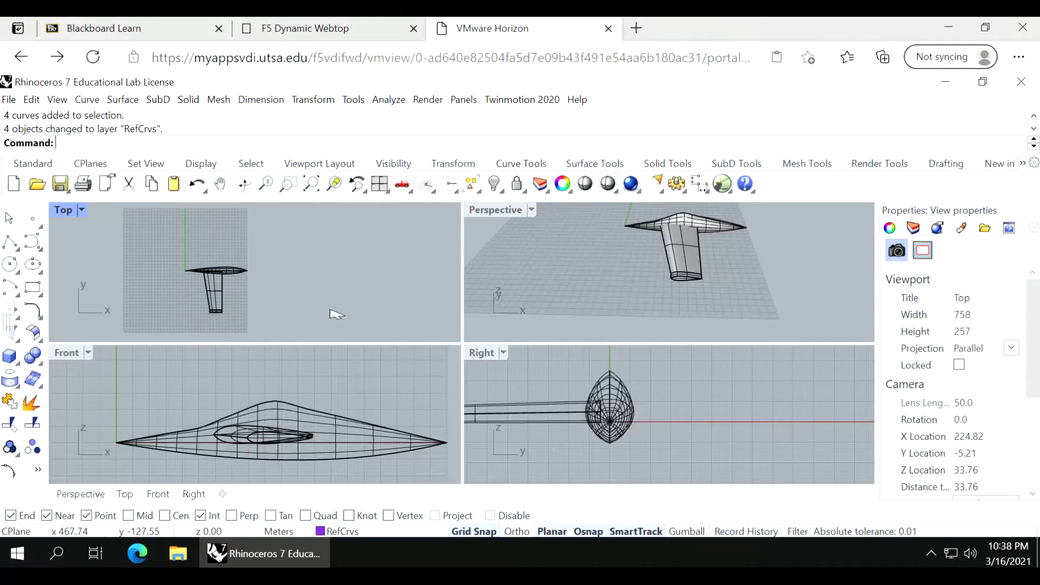
pyautogui.doubleClick(67, 212)
pyautogui.click(395, 380)
pyautogui.write('Mirror')
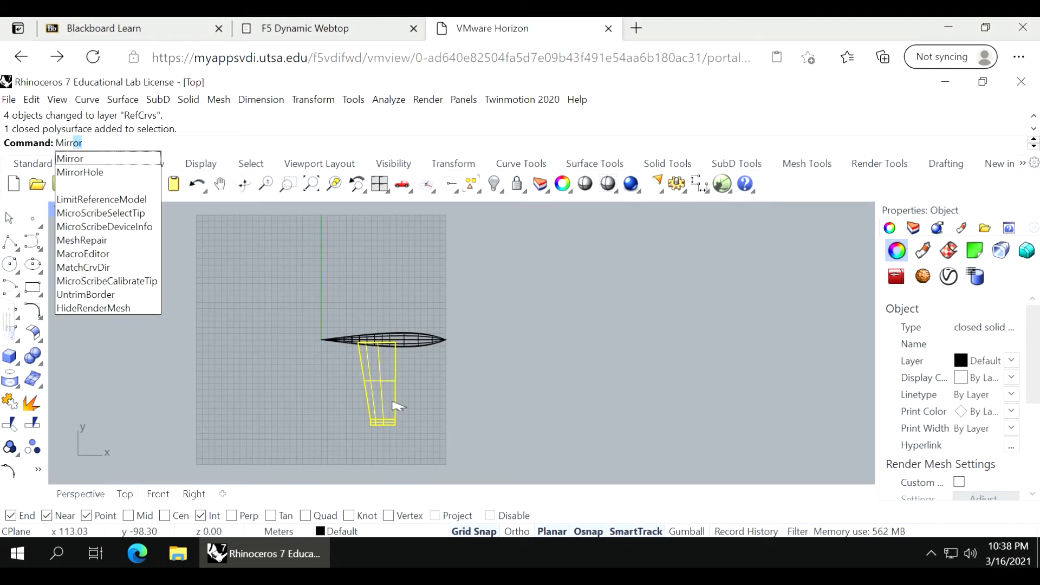
pyautogui.press('Return')
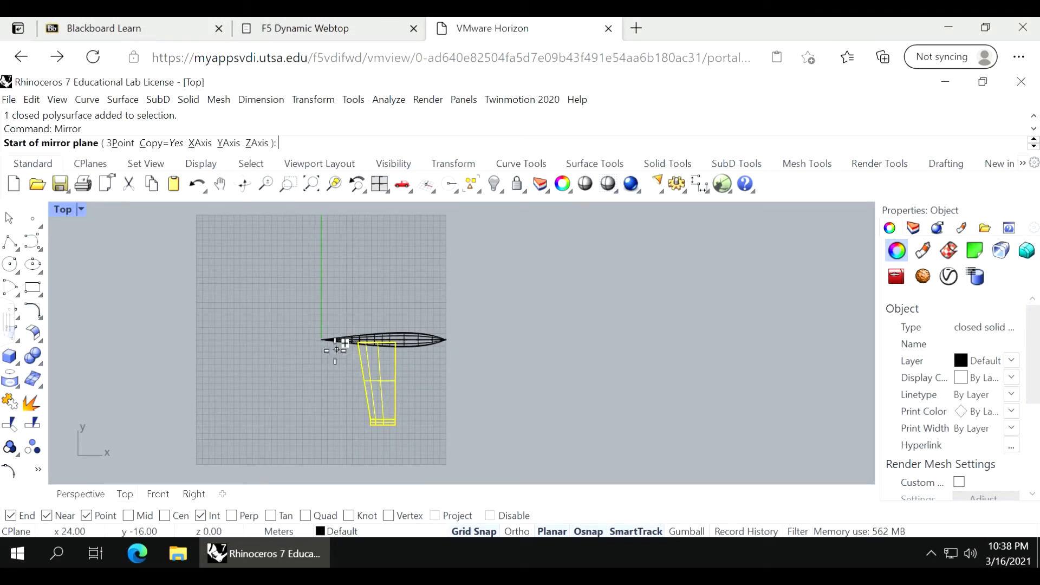
pyautogui.press('Return')
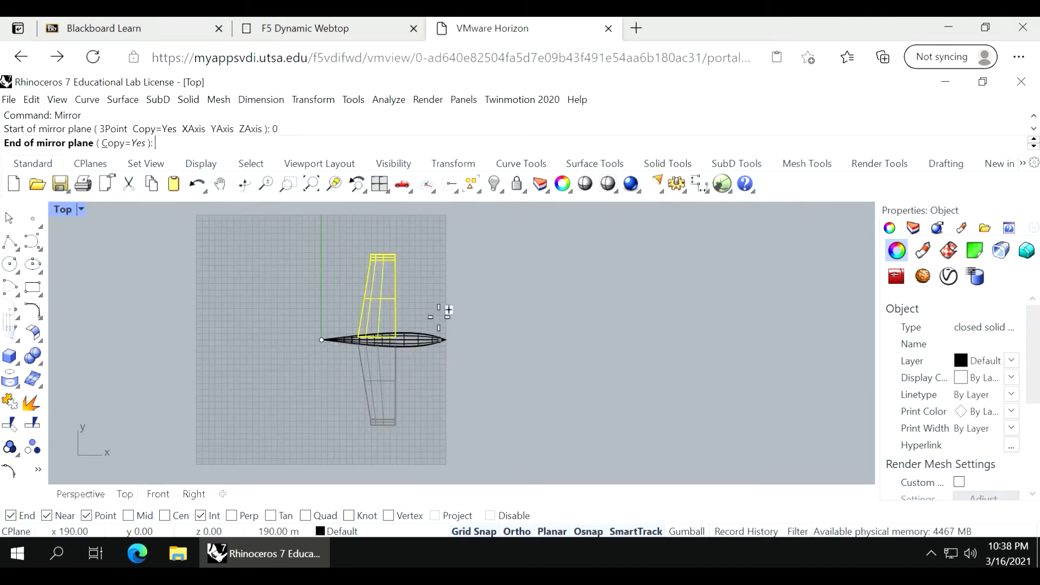
pyautogui.click(486, 343)
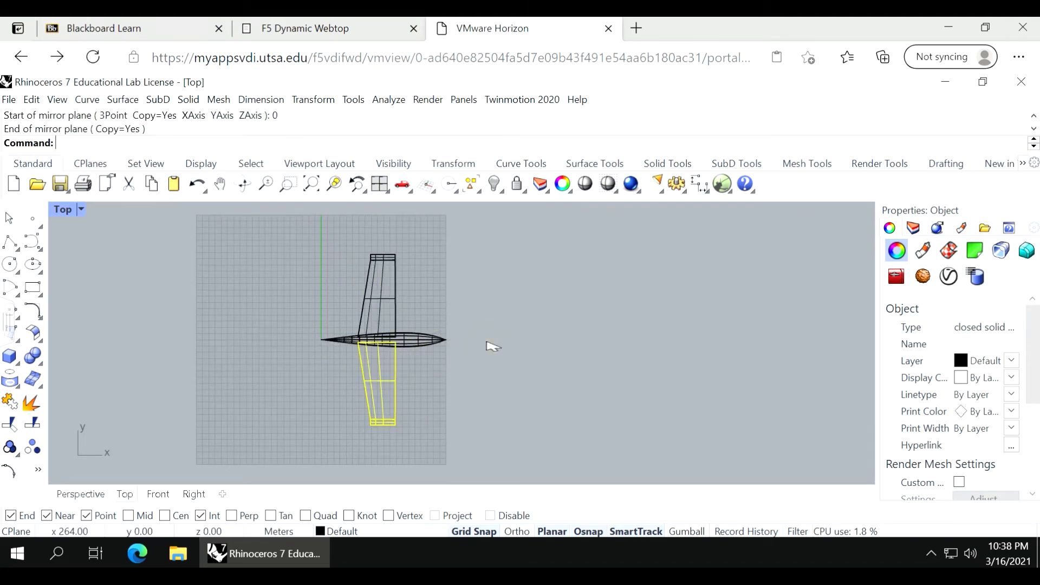
pyautogui.press('Return')
pyautogui.press('Escape')
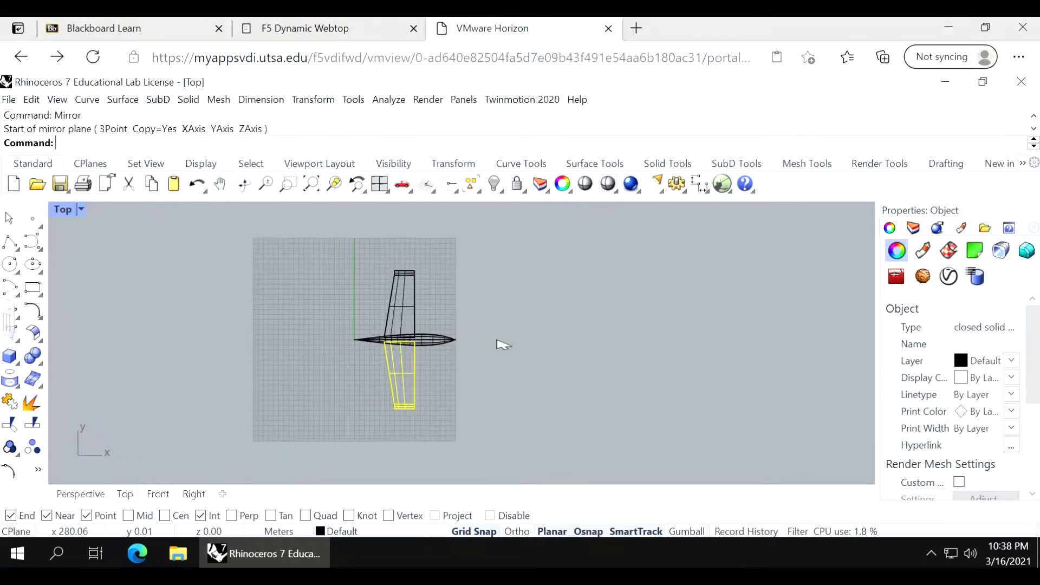
# Inspect the fuselage with both wings from several angles in the maximized Perspective view.
pyautogui.scroll(-1, 499, 343)
pyautogui.doubleClick(65, 210)
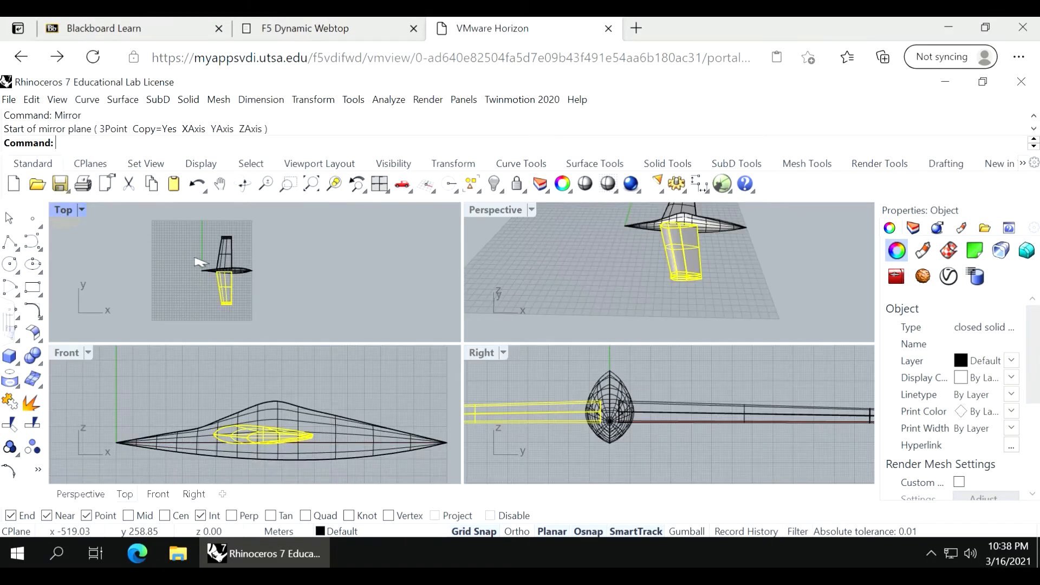
pyautogui.click(595, 284)
pyautogui.moveTo(587, 278); pyautogui.dragTo(635, 291, button='right')
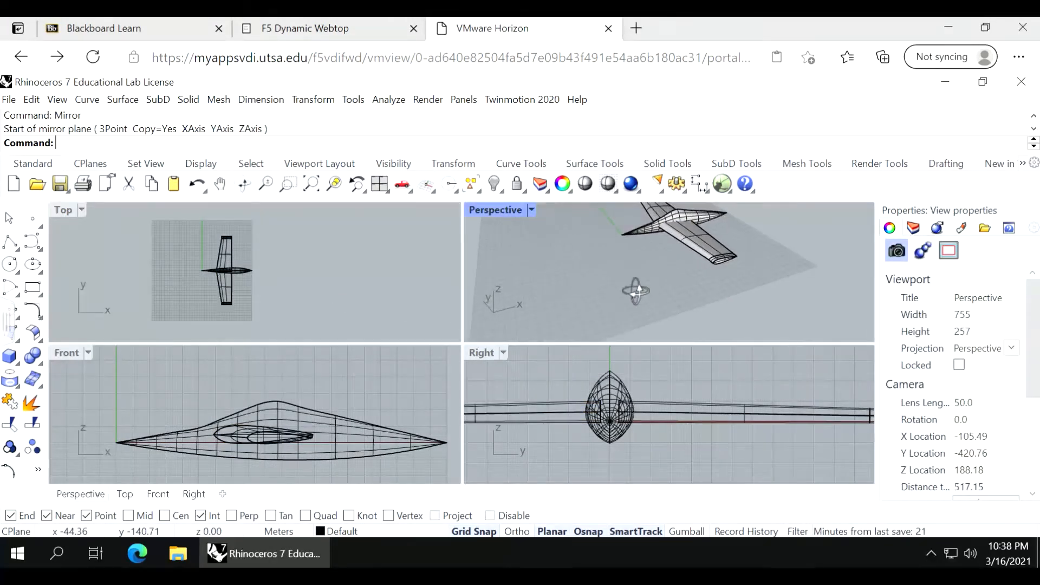
pyautogui.scroll(-3, 637, 292)
pyautogui.doubleClick(499, 211)
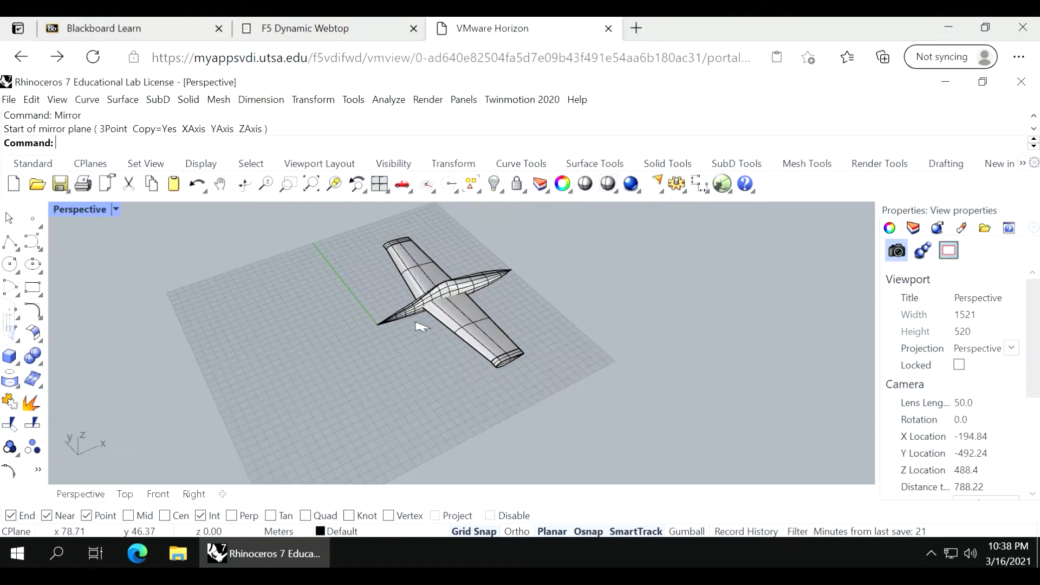
pyautogui.moveTo(413, 343); pyautogui.dragTo(495, 291, button='right')
pyautogui.moveTo(427, 312); pyautogui.dragTo(401, 350, button='right')
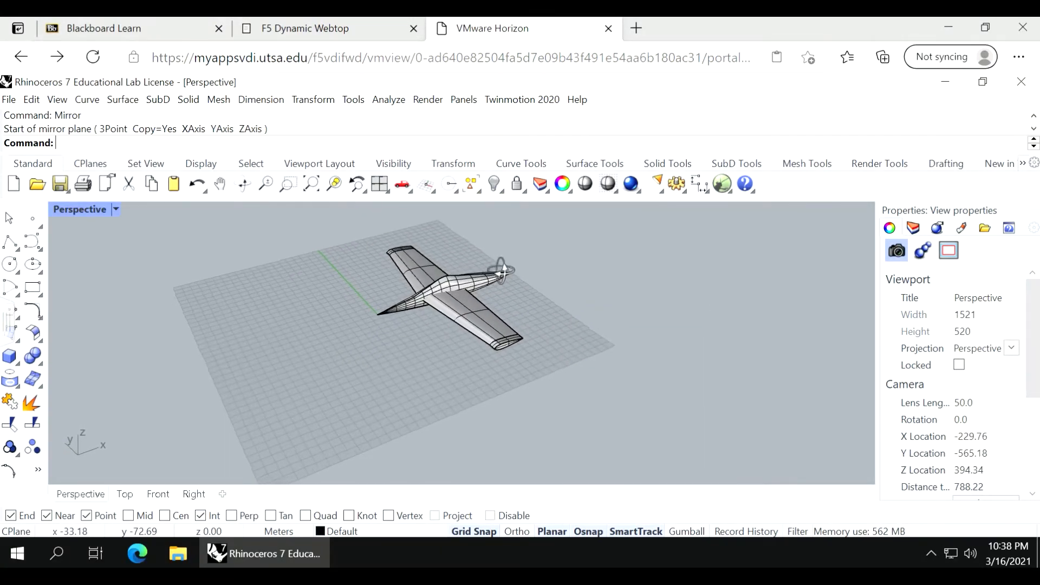
pyautogui.scroll(-4, 502, 272)
pyautogui.scroll(8, 502, 272)
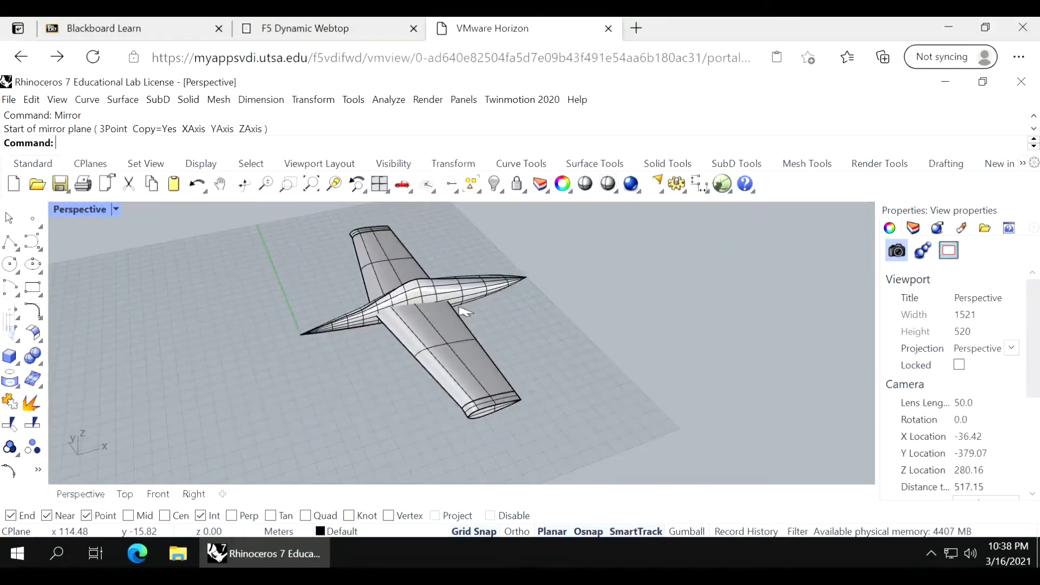
pyautogui.moveTo(307, 388); pyautogui.dragTo(301, 364, button='right')
pyautogui.doubleClick(81, 209)
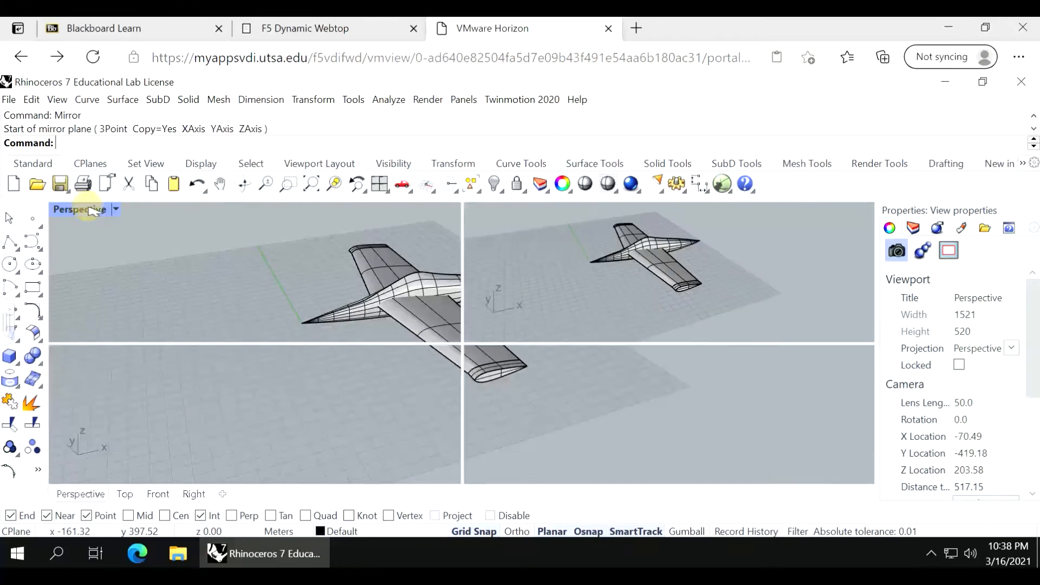
# Draw a degree-3 arched curve with four control points in the Top view beside the fuselage's rear, from about (150, 39) to (190, 39).
pyautogui.scroll(8, 279, 304)
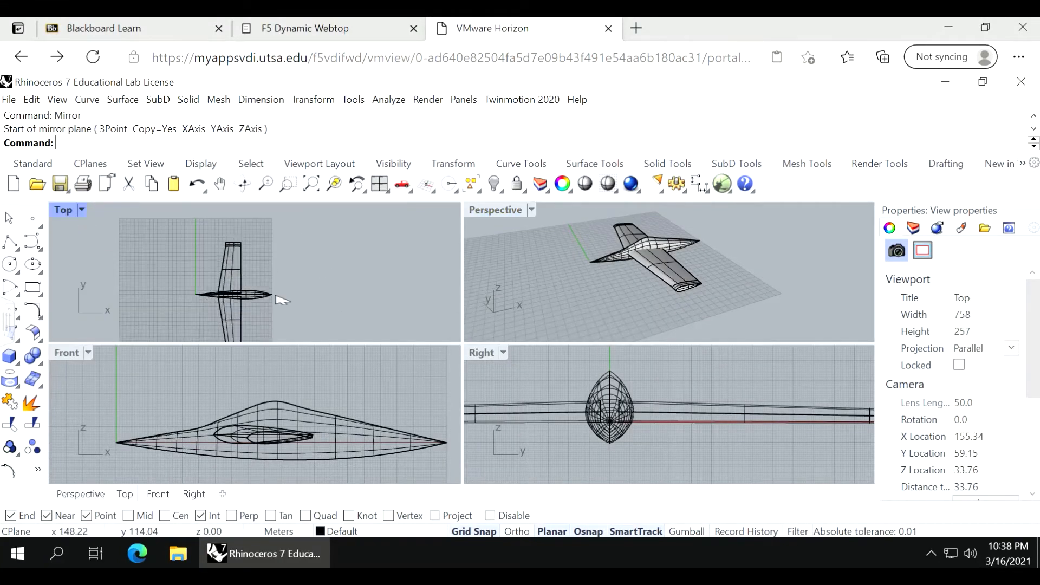
pyautogui.click(43, 241)
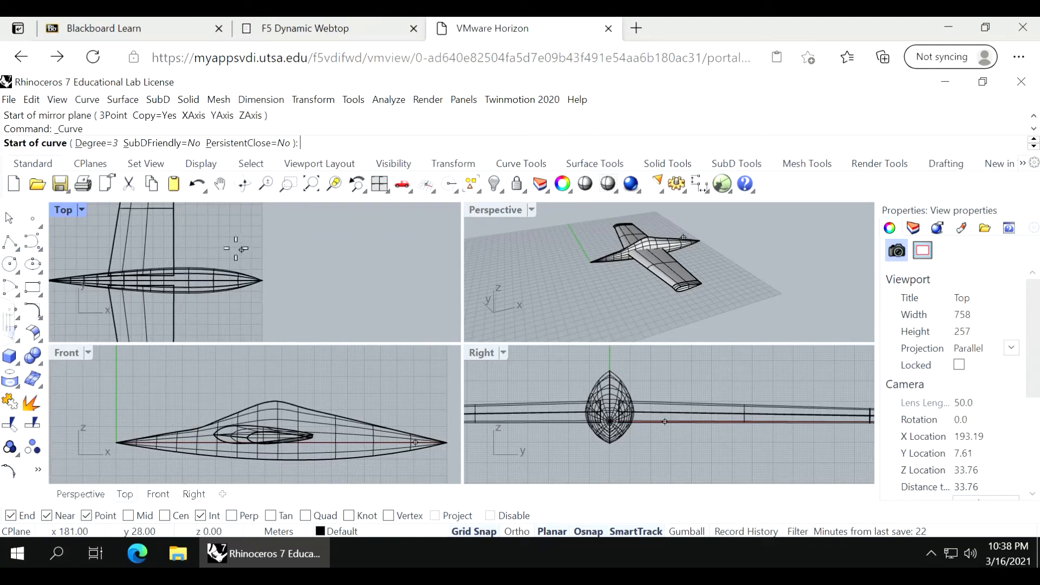
pyautogui.scroll(-2, 206, 251)
pyautogui.scroll(2, 210, 240)
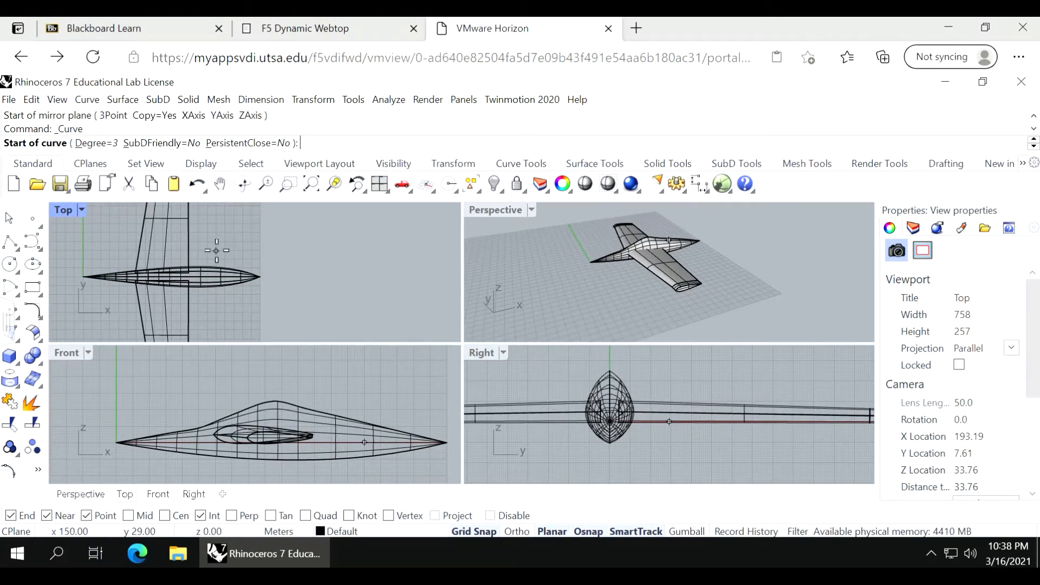
pyautogui.click(216, 242)
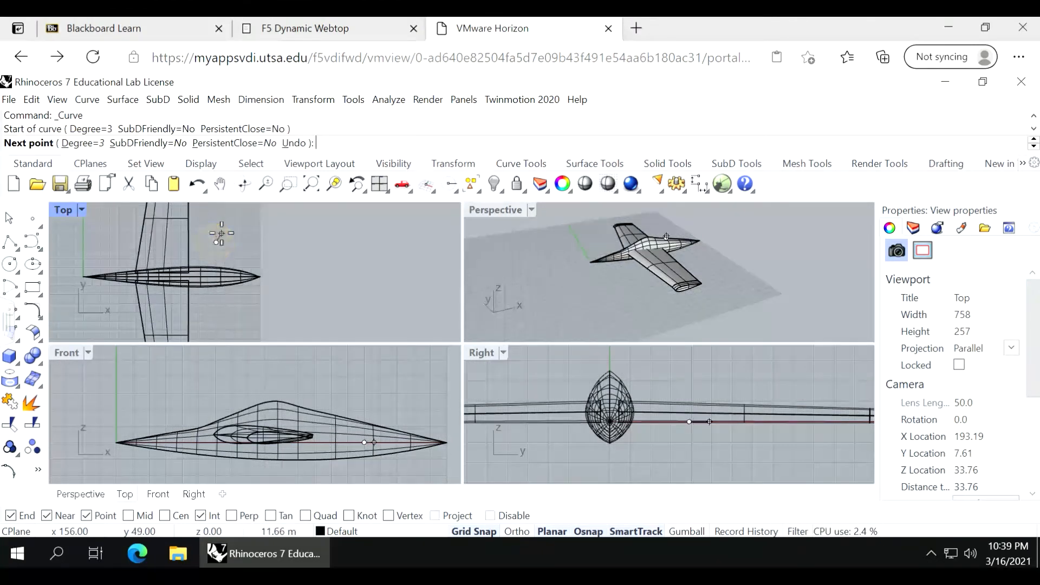
pyautogui.click(222, 234)
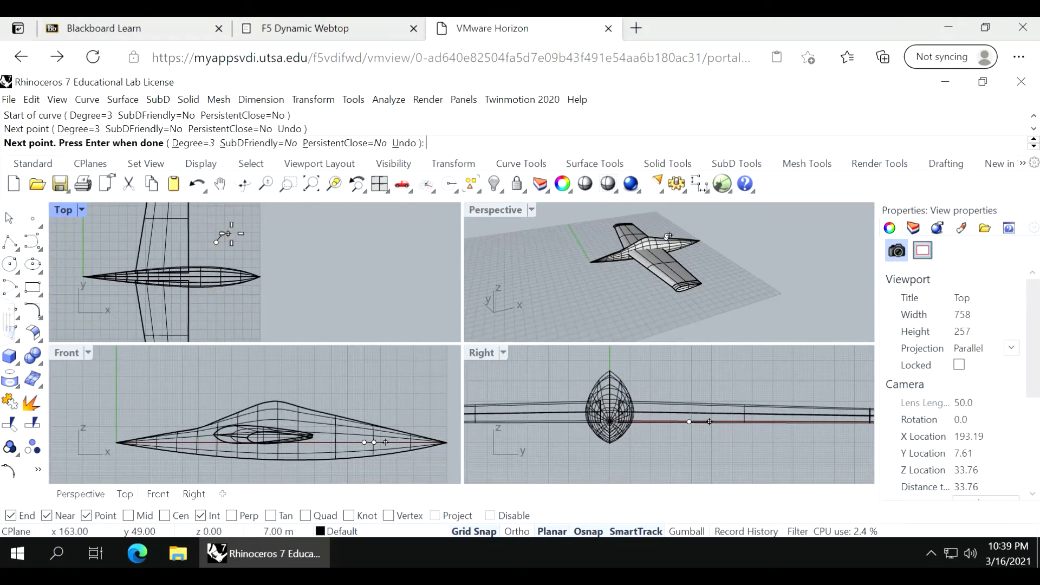
pyautogui.click(245, 238)
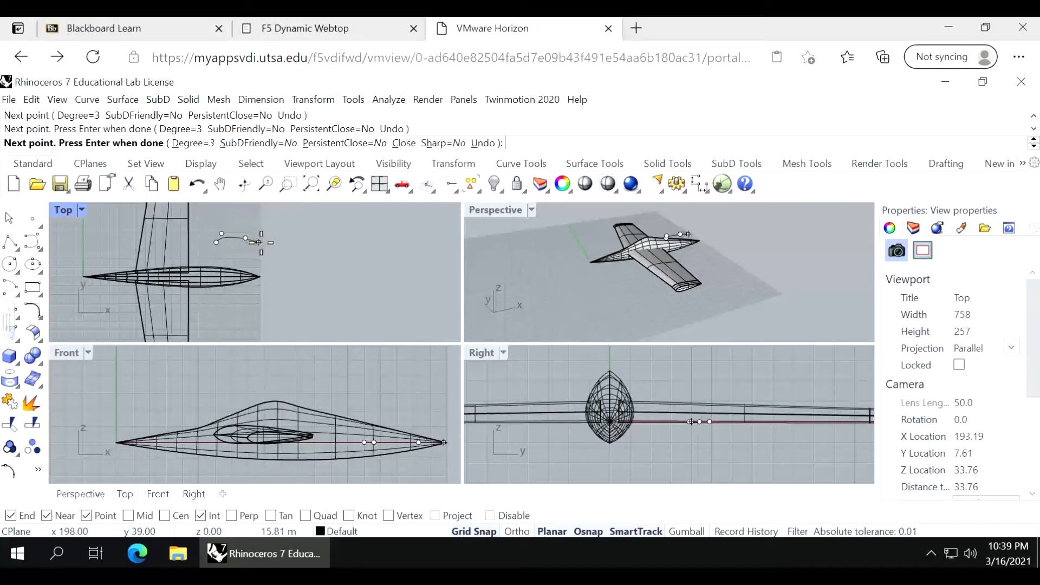
pyautogui.scroll(4, 260, 241)
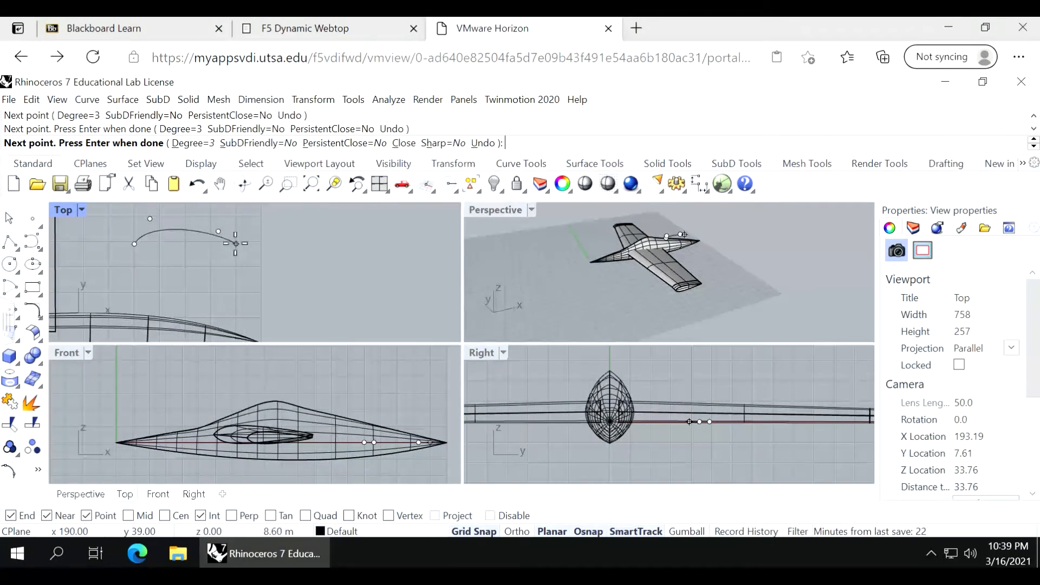
pyautogui.click(235, 244)
pyautogui.press('Return')
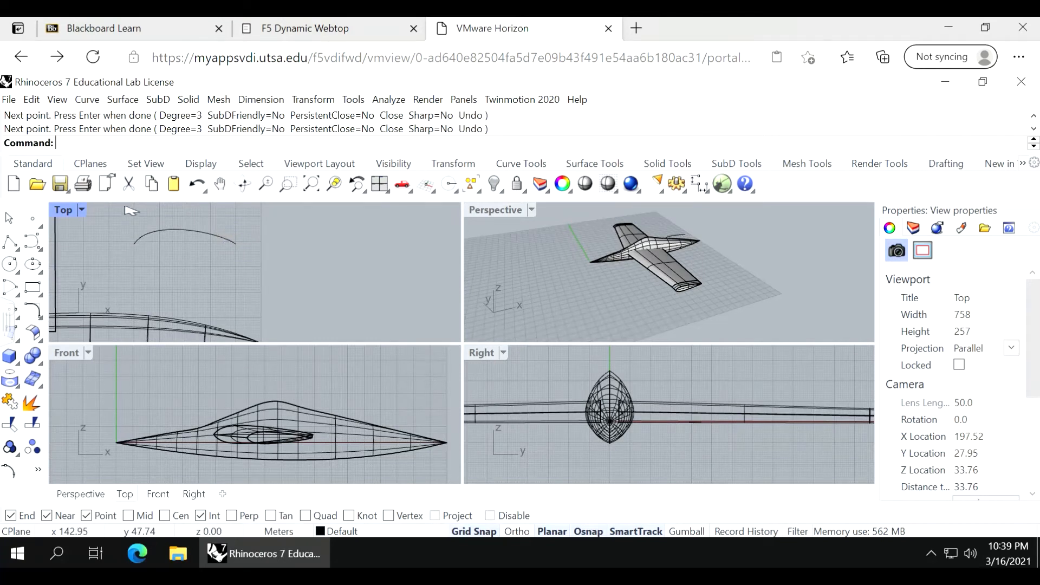
# Mirror a copy of the arched curve across the line through its two endpoints to form the lower half of the tail airfoil.
pyautogui.click(217, 237)
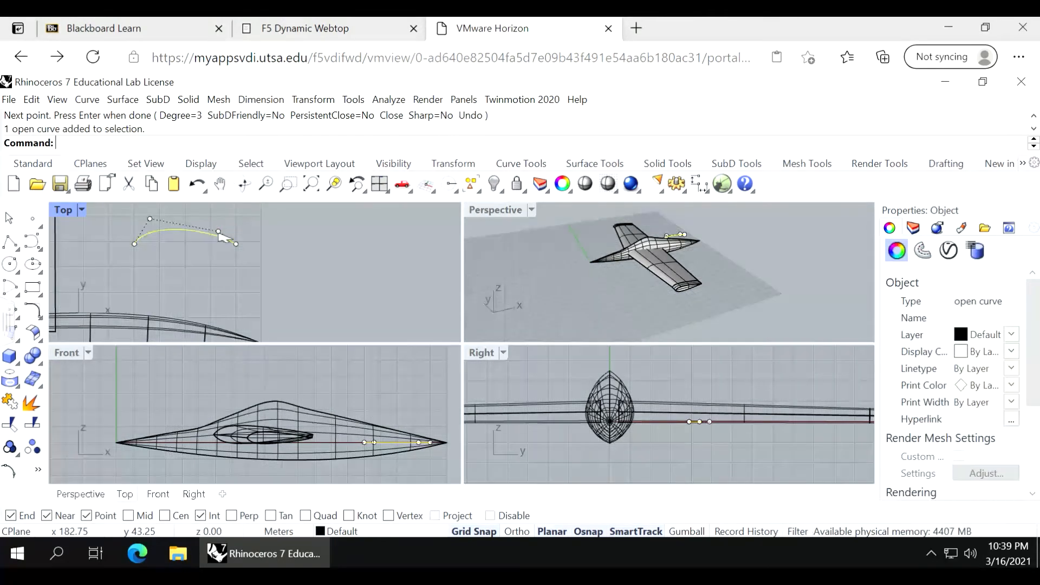
pyautogui.write('Mirror')
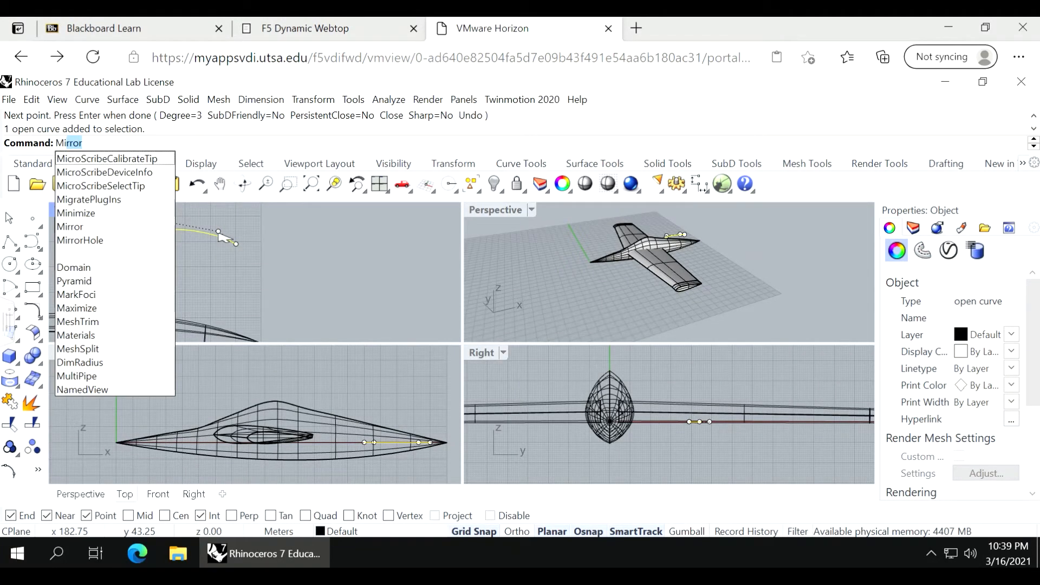
pyautogui.press('Return')
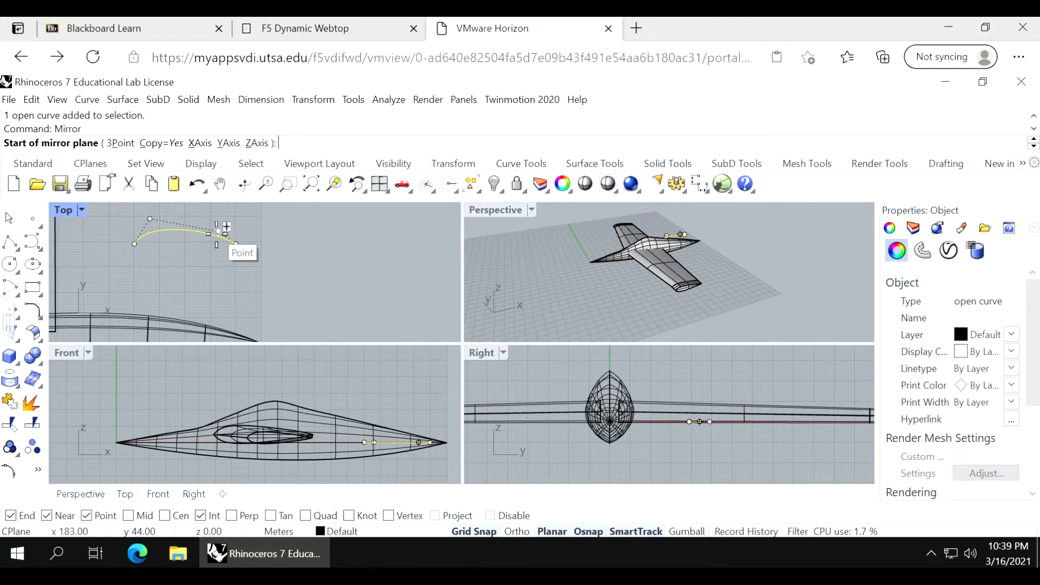
pyautogui.click(134, 244)
pyautogui.click(233, 244)
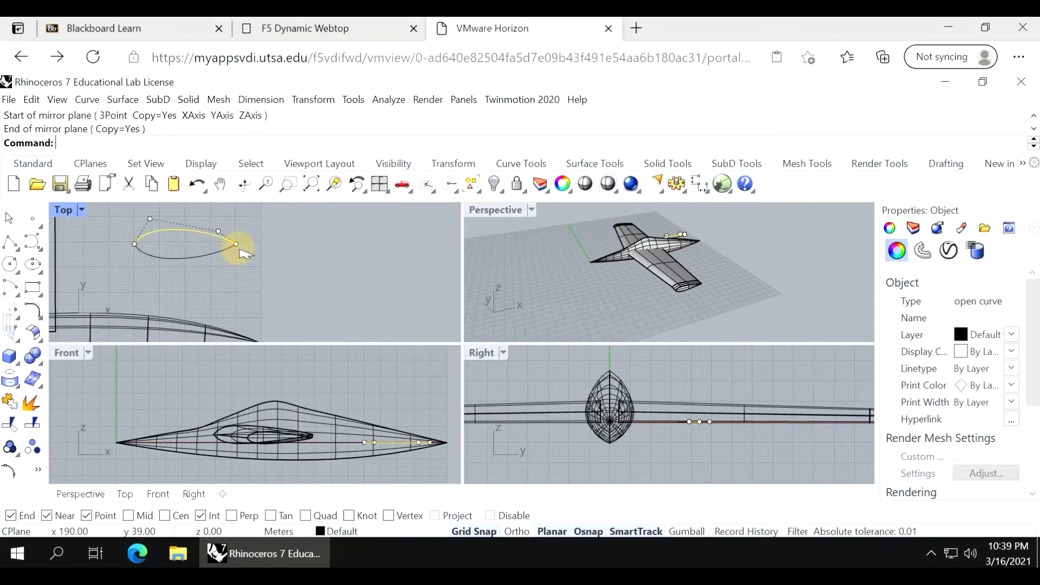
pyautogui.press('Return')
pyautogui.press('Escape')
pyautogui.press('Escape')
# Join the two airfoil halves into one closed curve and copy it to the clipboard.
pyautogui.scroll(-3, 344, 271)
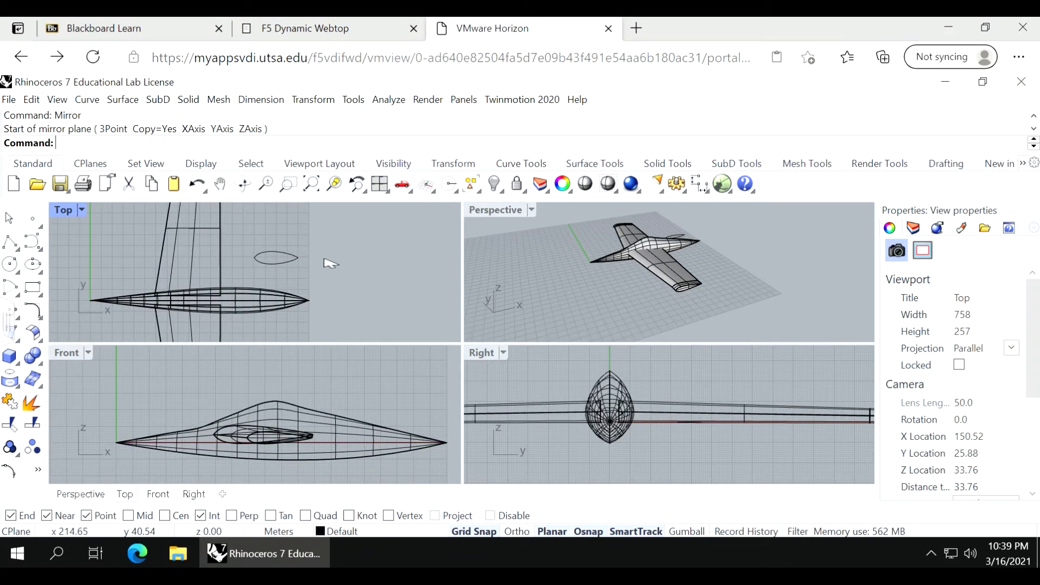
pyautogui.moveTo(305, 273); pyautogui.dragTo(244, 237)
pyautogui.write('Join')
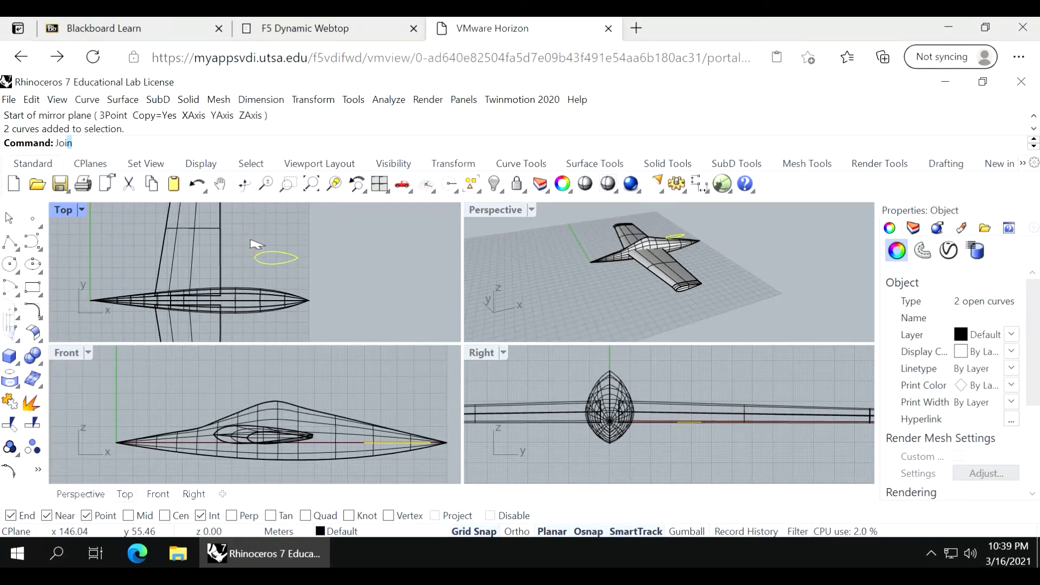
pyautogui.press('Return')
pyautogui.hotkey('ctrl', 'c')
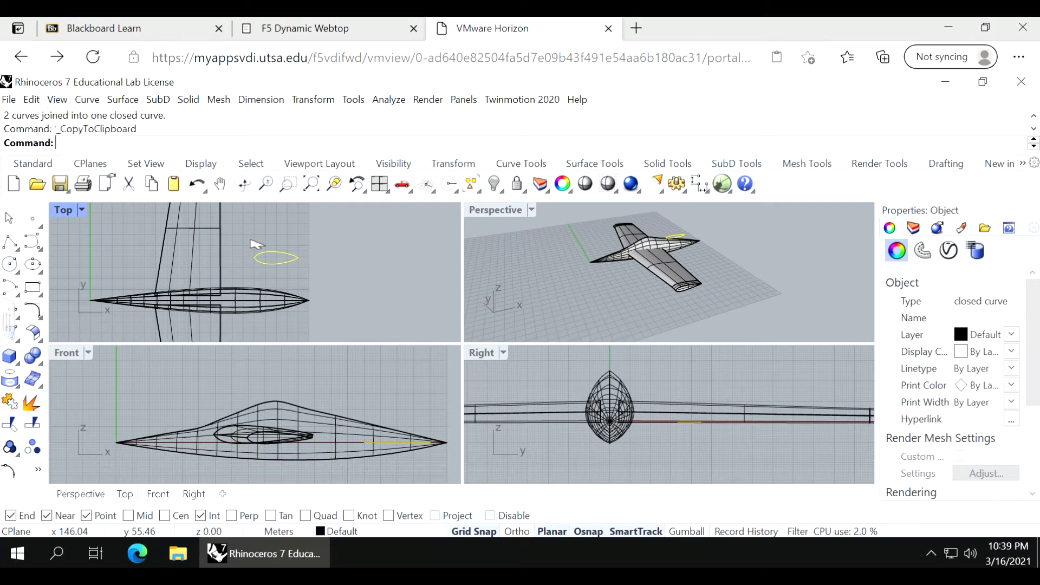
# Paste a copy of the closed tail airfoil and raise it about 41 m above the original in the Front view.
pyautogui.hotkey('ctrl', 'v')
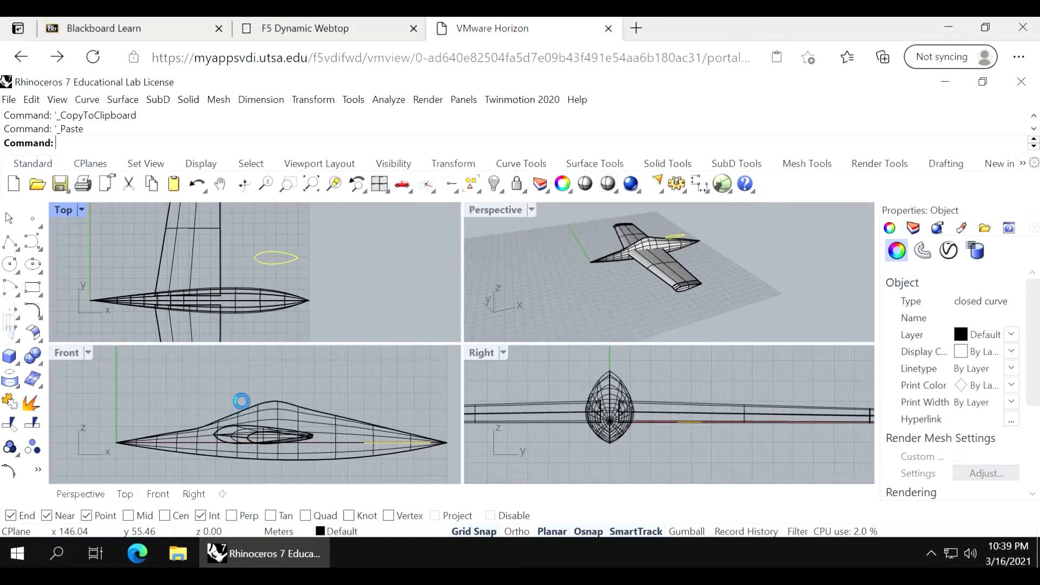
pyautogui.click(351, 395)
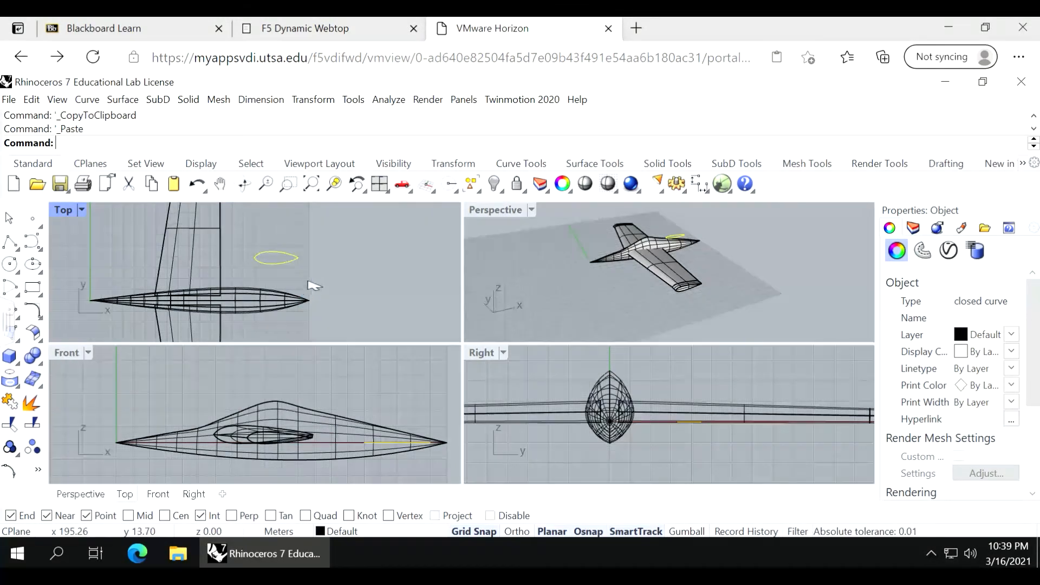
pyautogui.click(290, 259)
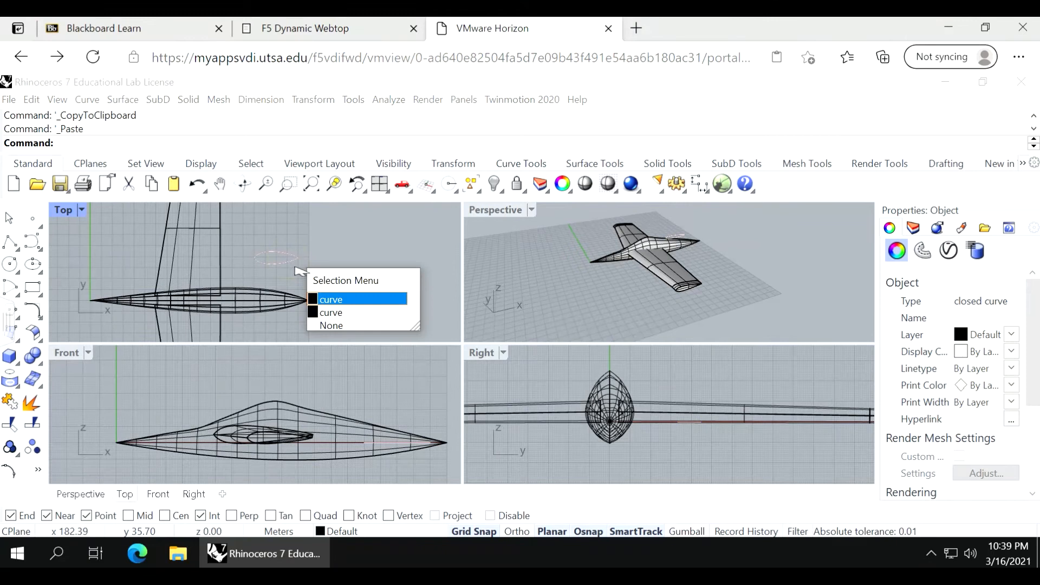
pyautogui.click(351, 300)
pyautogui.scroll(-3, 246, 431)
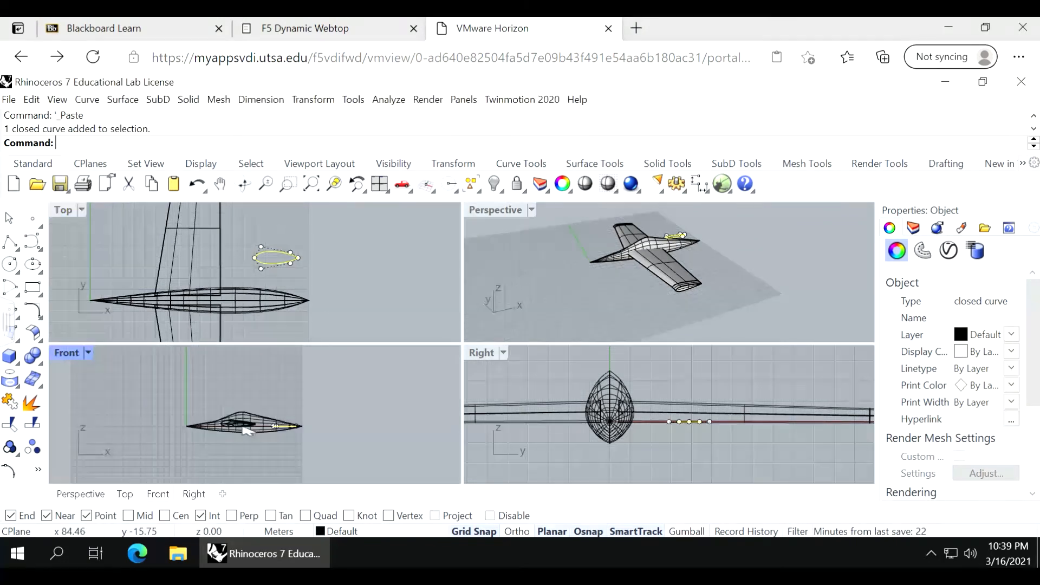
pyautogui.scroll(3, 284, 410)
pyautogui.moveTo(285, 438); pyautogui.dragTo(302, 404)
pyautogui.click(359, 438)
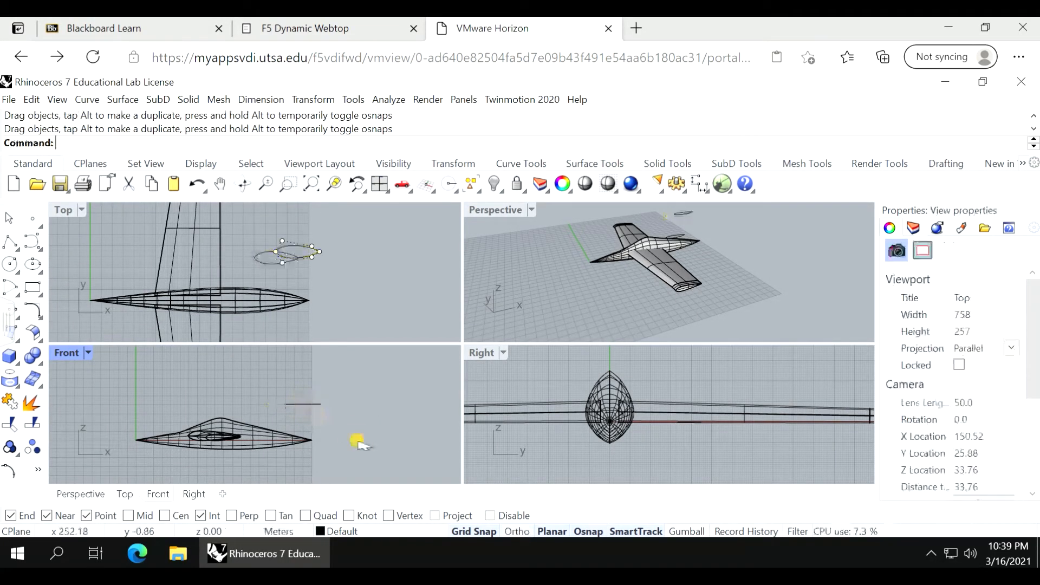
# Undo the last drag of the raised airfoil copy and shift it straight rearward instead, so it partly overlaps the original in plan.
pyautogui.click(311, 259)
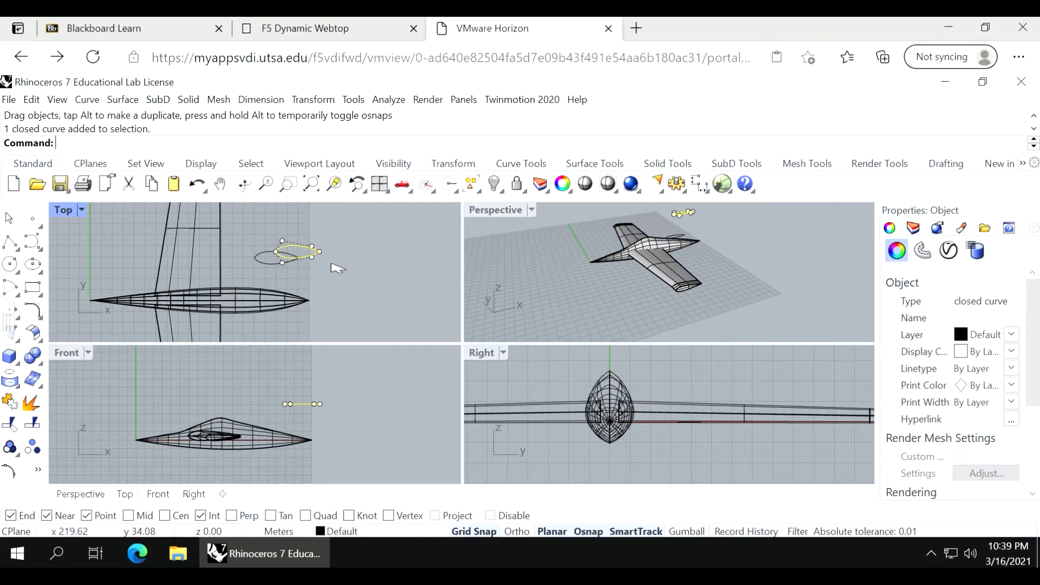
pyautogui.hotkey('ctrl', 'z')
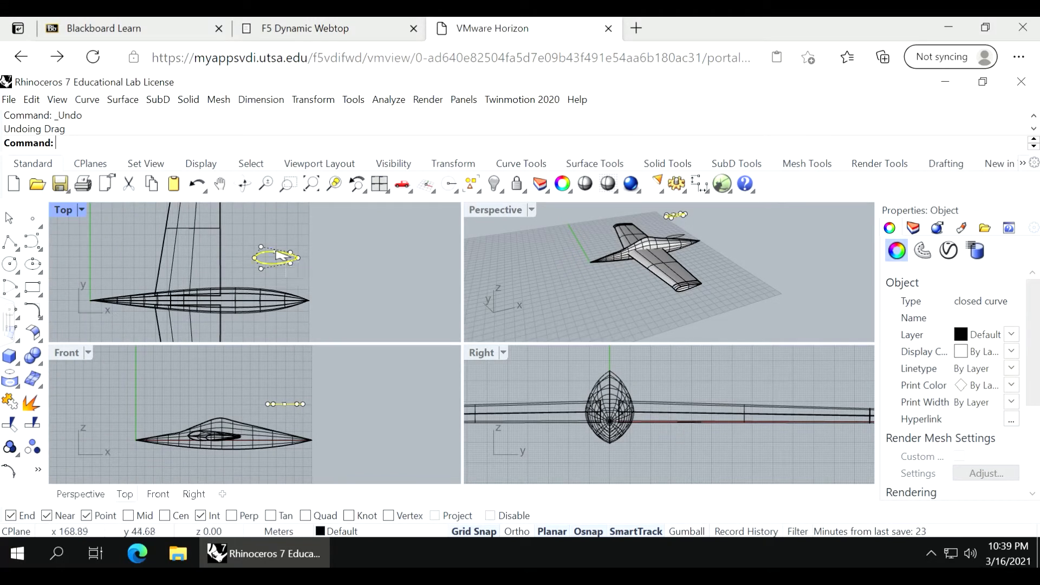
pyautogui.keyDown('shift'); pyautogui.moveTo(280, 255); pyautogui.dragTo(301, 257); pyautogui.keyUp('shift')
pyautogui.click(328, 275)
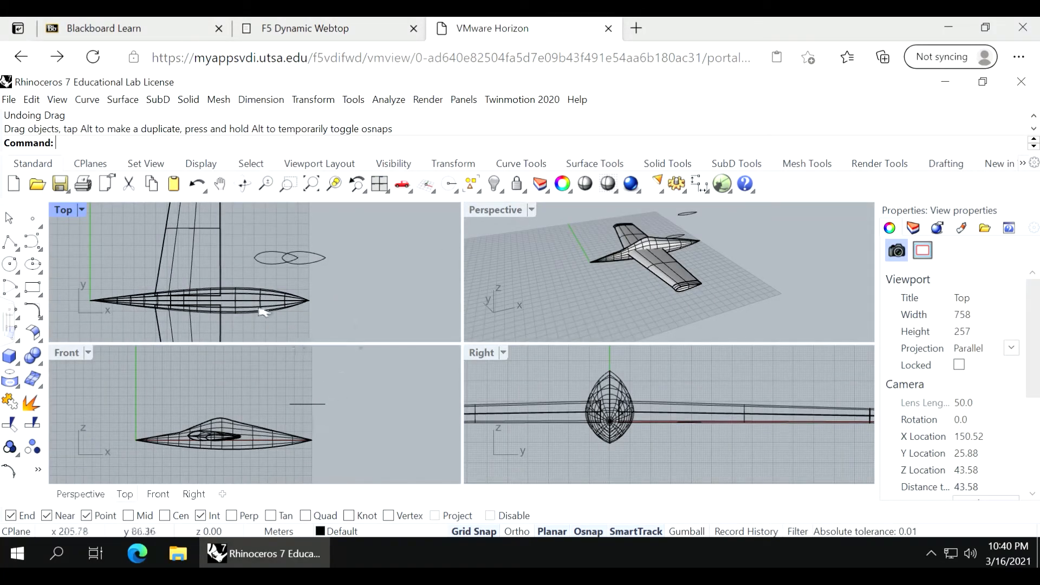
# Draw two straight polylines connecting the lower and upper airfoils, one between their front ends and one between their rear ends.
pyautogui.click(16, 248)
pyautogui.click(43, 251)
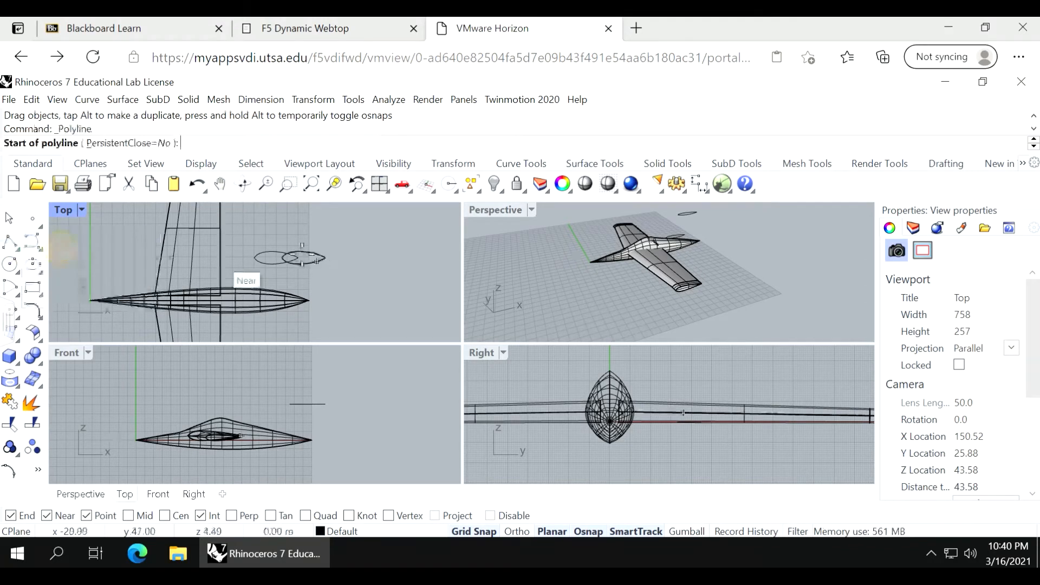
pyautogui.click(253, 258)
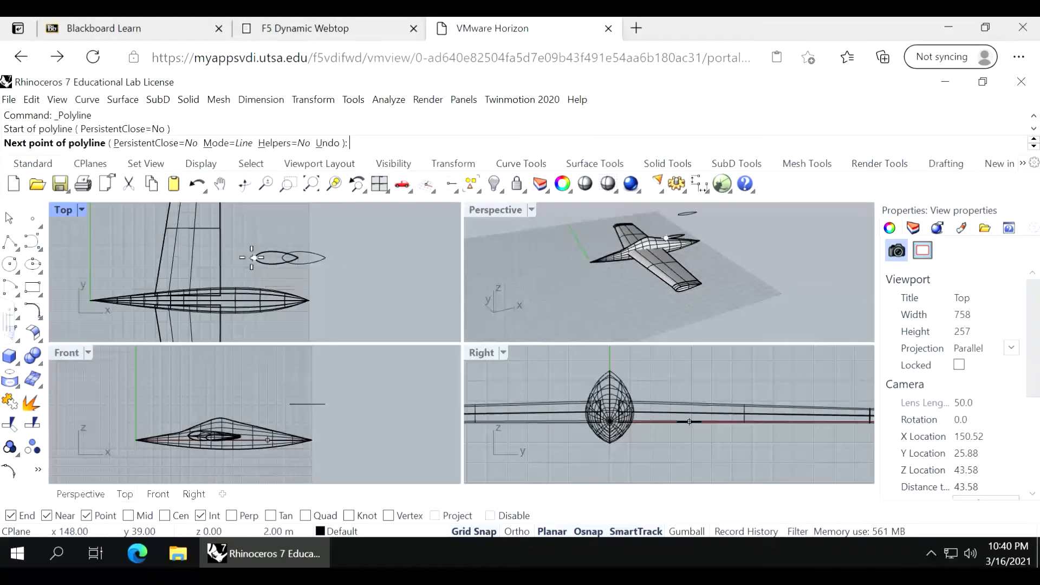
pyautogui.click(282, 258)
pyautogui.press('Return')
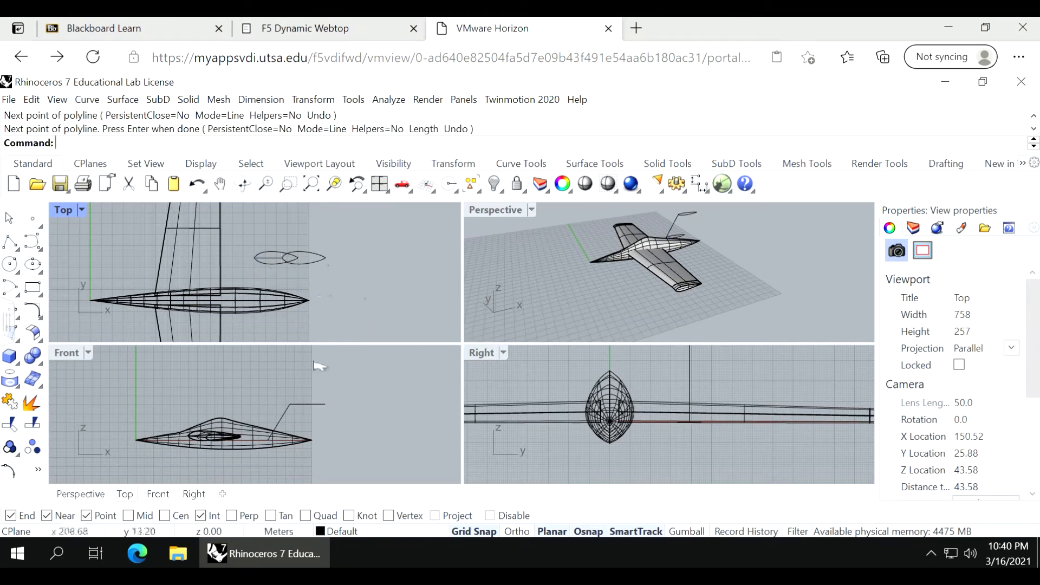
pyautogui.press('Return')
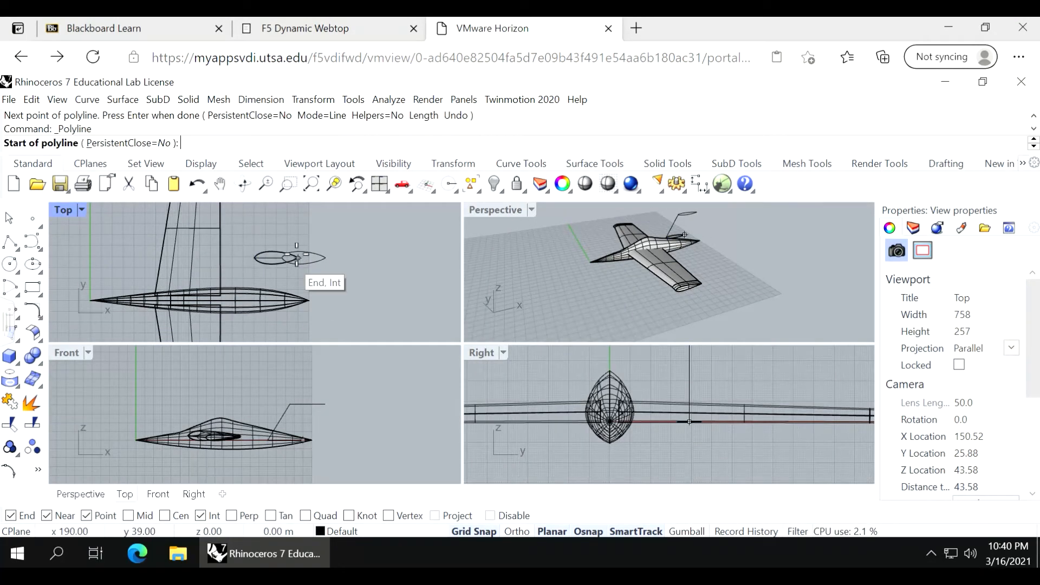
pyautogui.click(298, 258)
pyautogui.click(325, 258)
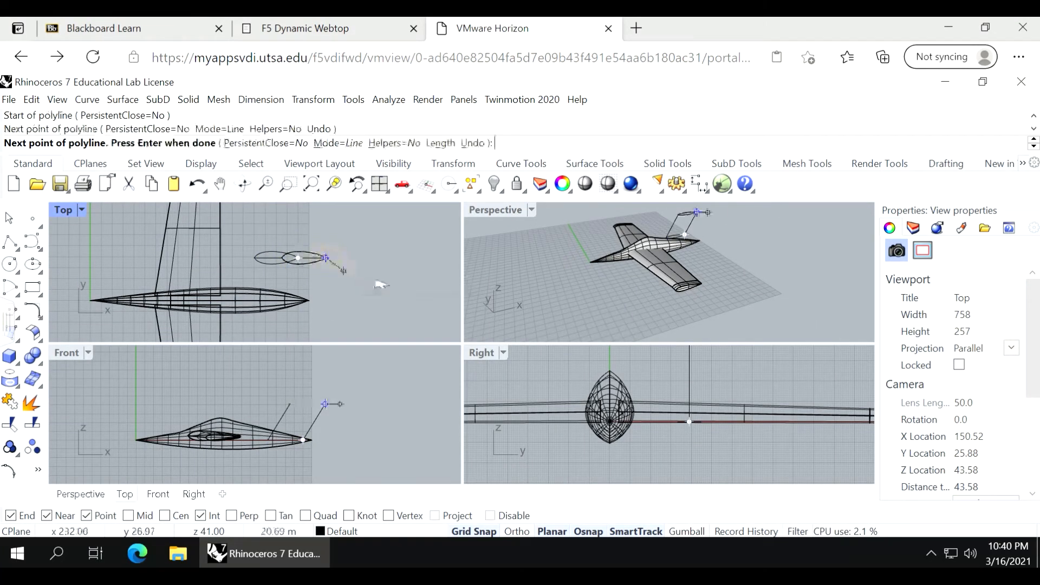
pyautogui.press('Return')
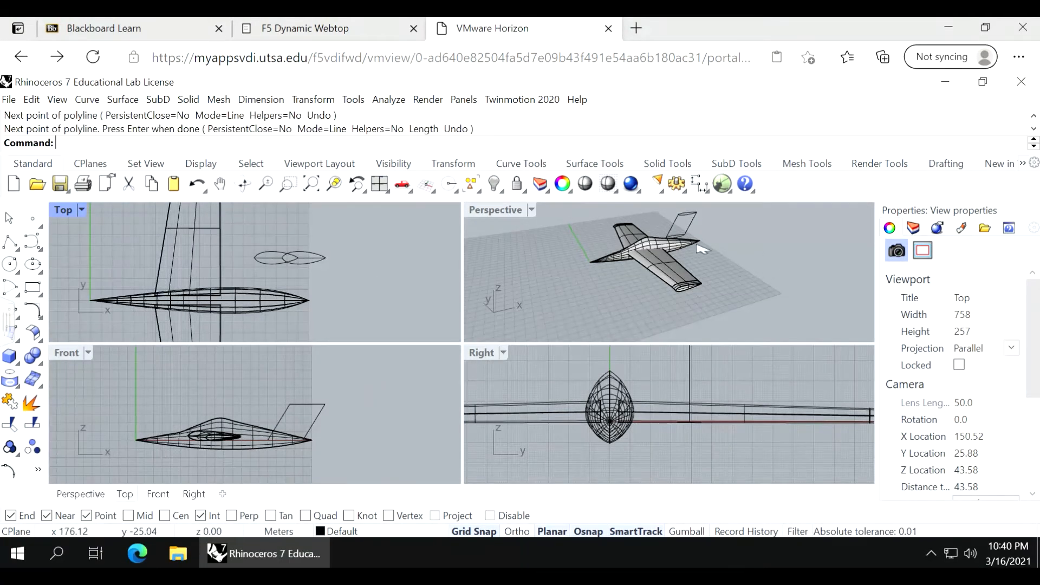
# Sweep the two airfoils along the two slanted lines as rails with Sweep 2 Rails, leaving the cross sections unchanged.
pyautogui.scroll(10, 699, 233)
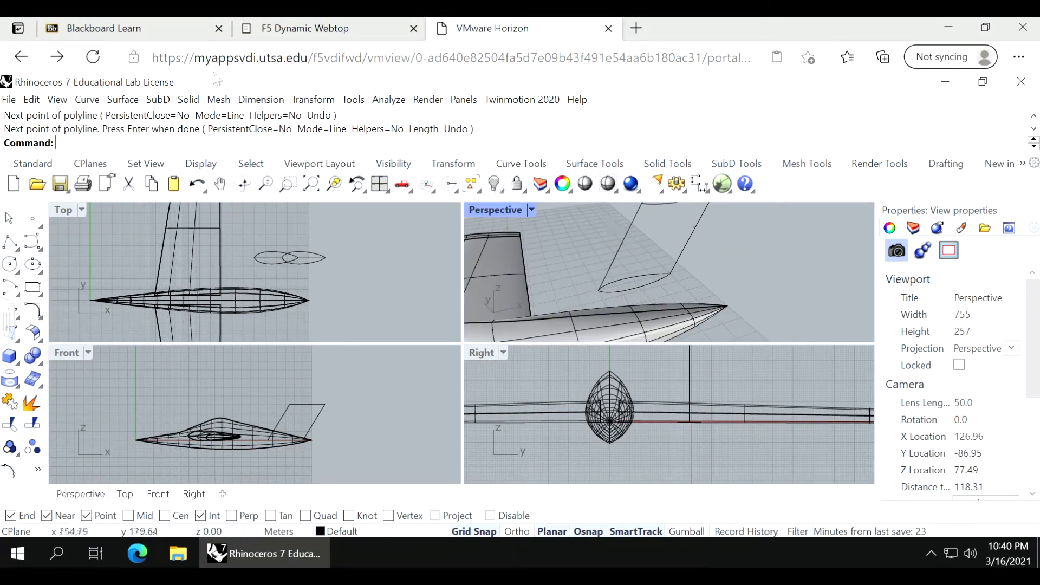
pyautogui.click(123, 101)
pyautogui.click(216, 139)
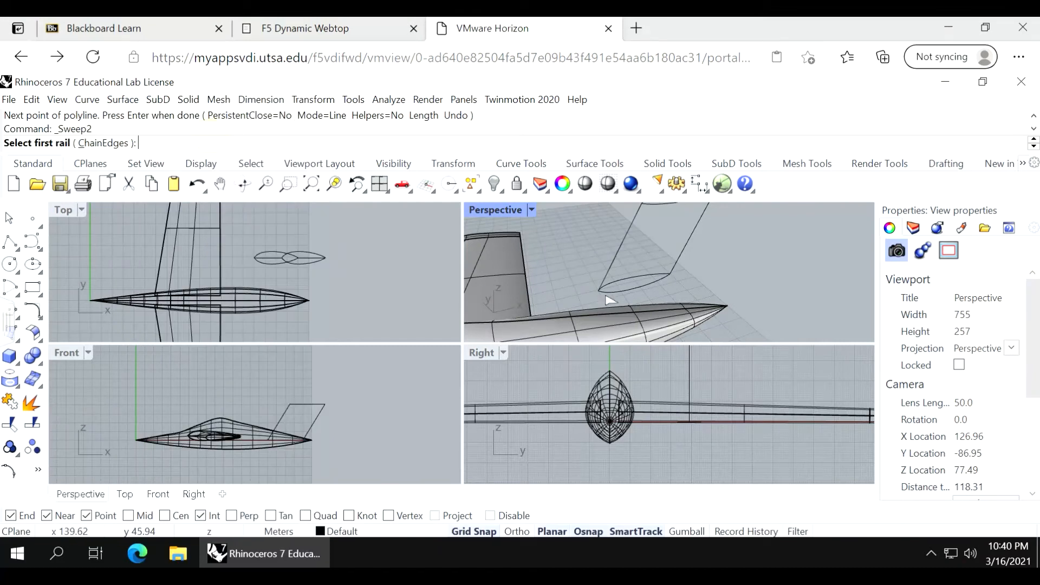
pyautogui.click(621, 256)
pyautogui.click(684, 246)
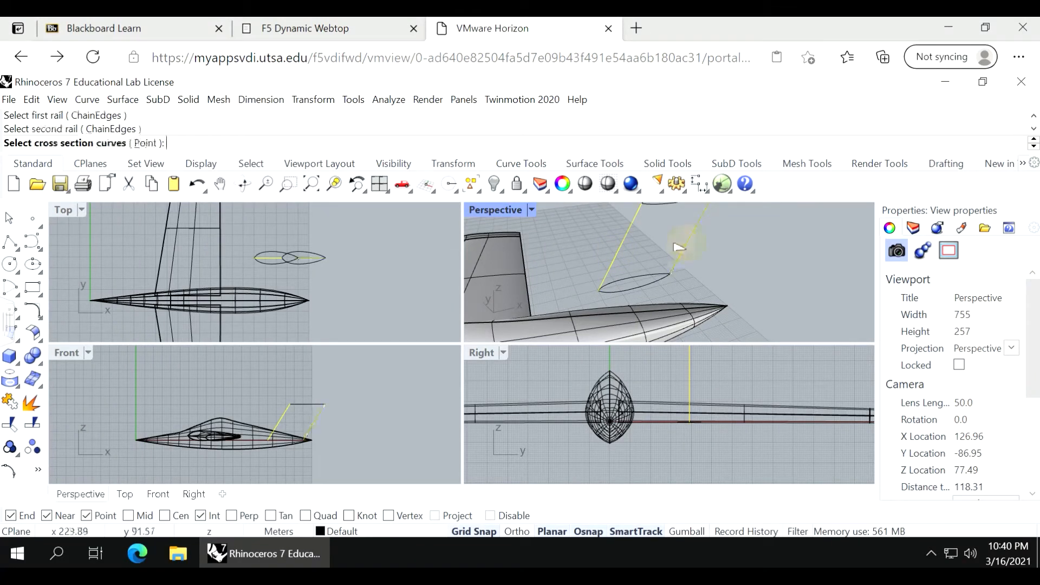
pyautogui.click(667, 281)
pyautogui.click(662, 209)
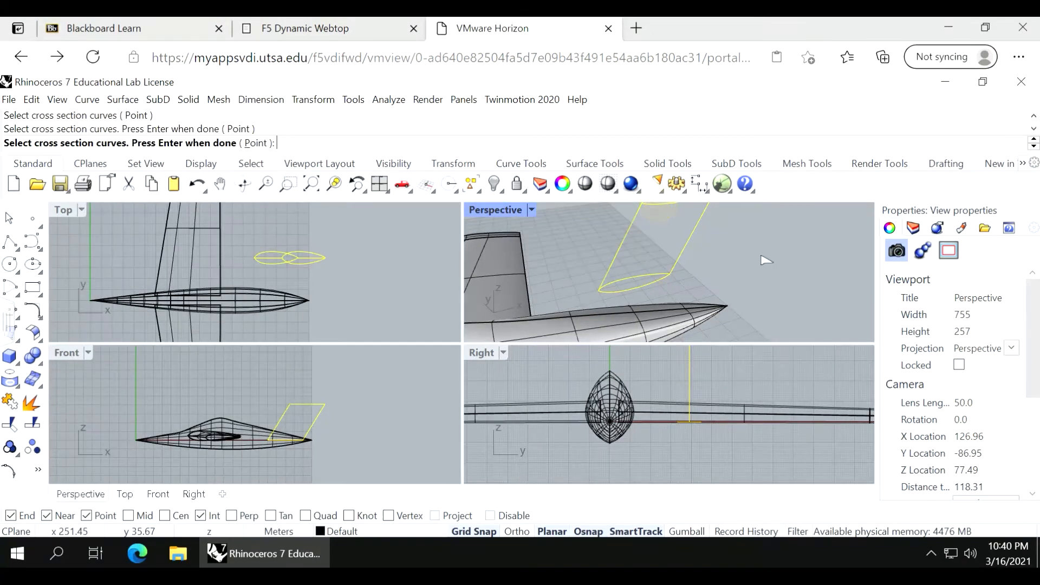
pyautogui.press('Return')
pyautogui.press('Return')
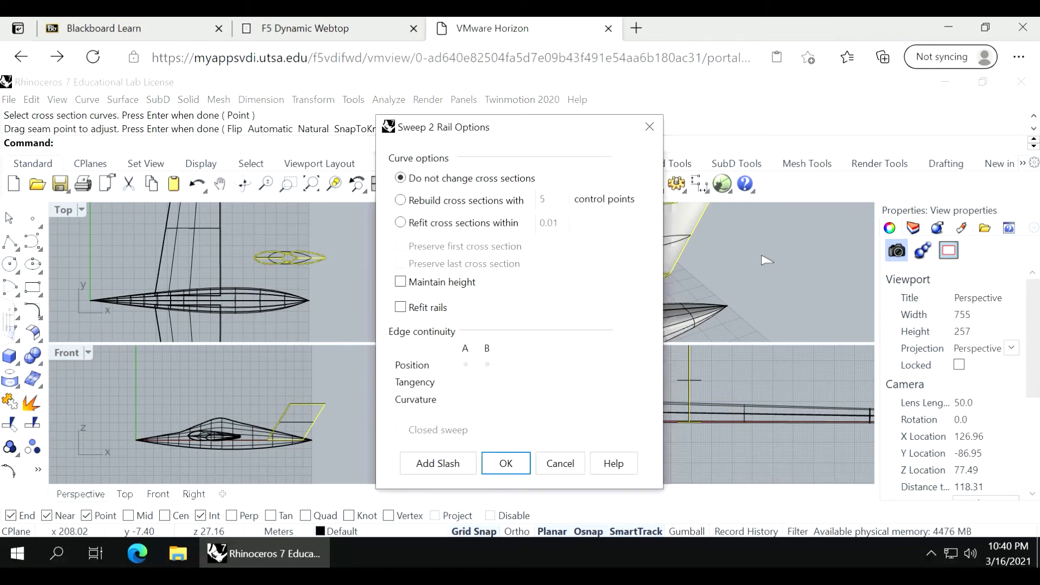
pyautogui.click(516, 455)
pyautogui.click(546, 245)
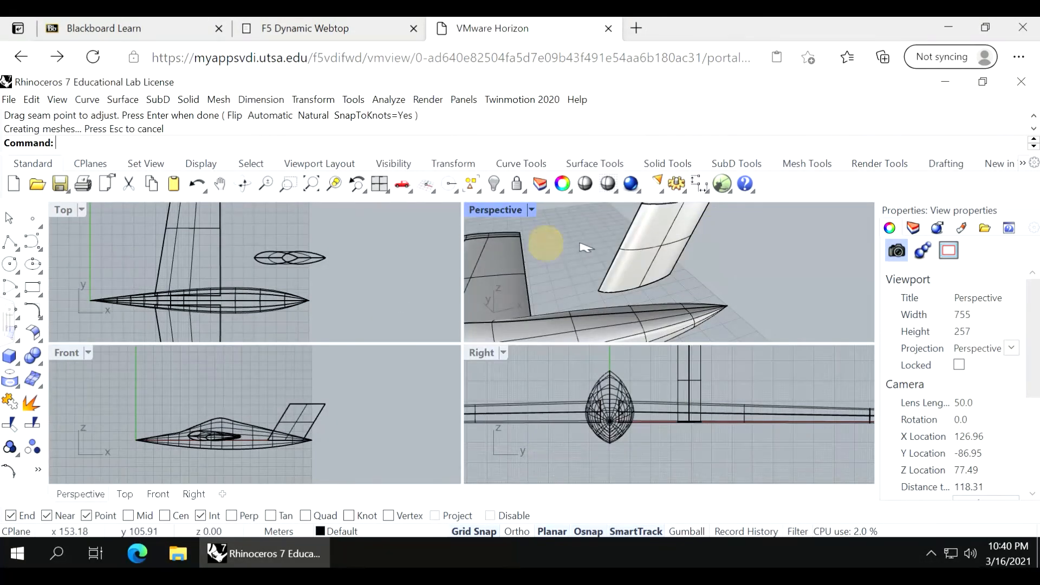
# Cap the open ends of the swept tail fin and move it onto the centreline at the fuselage's rear.
pyautogui.scroll(-6, 580, 244)
pyautogui.click(651, 241)
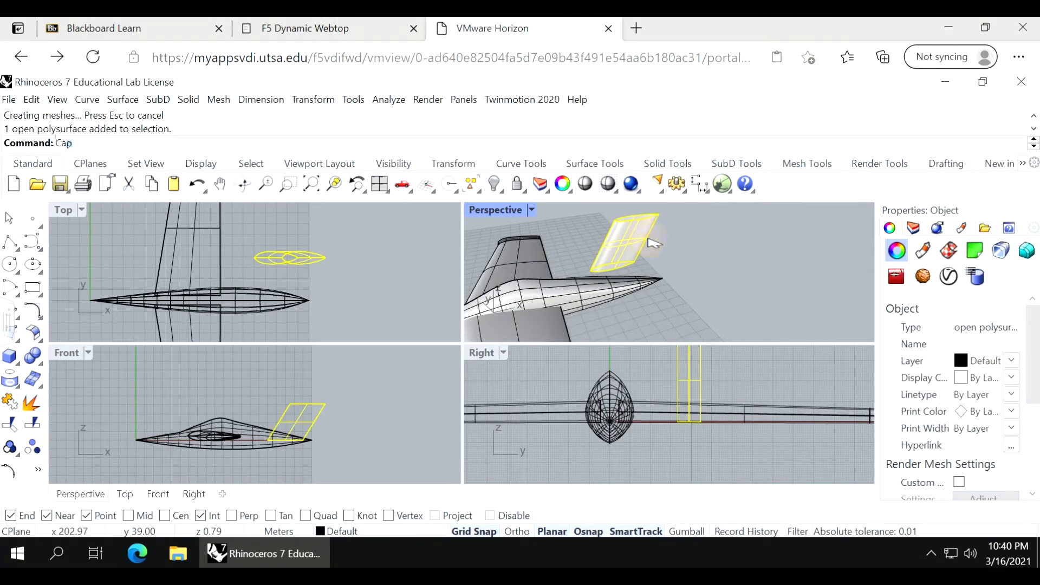
pyautogui.press('Return')
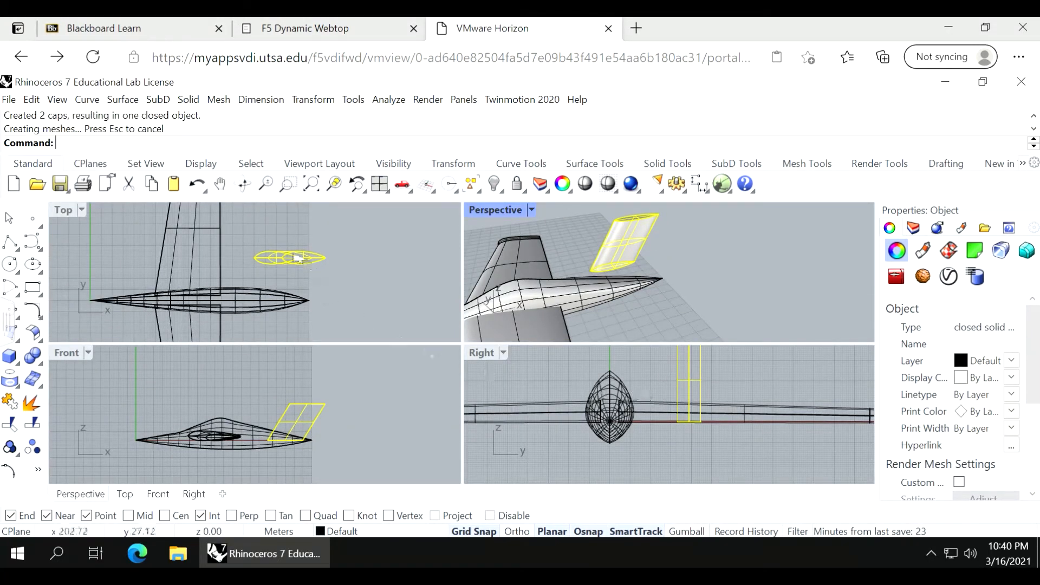
pyautogui.moveTo(300, 263); pyautogui.dragTo(282, 300)
pyautogui.press('Escape')
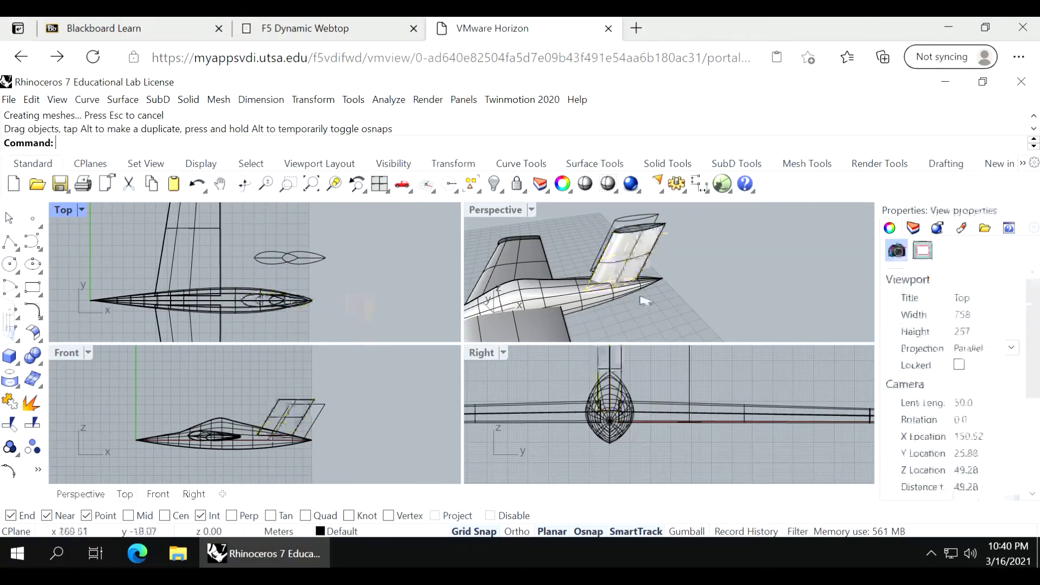
# Move the tail fin's leftover airfoil curves and rail lines to the RefCrvs layer.
pyautogui.moveTo(690, 249); pyautogui.dragTo(496, 275, button='right')
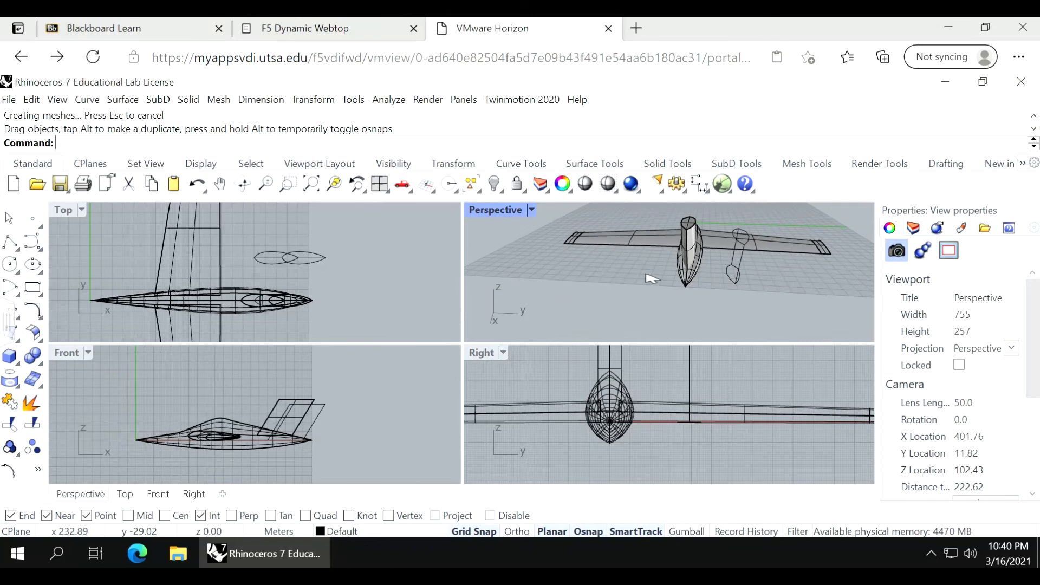
pyautogui.click(728, 272)
pyautogui.keyDown('shift'); pyautogui.click(734, 254); pyautogui.keyUp('shift')
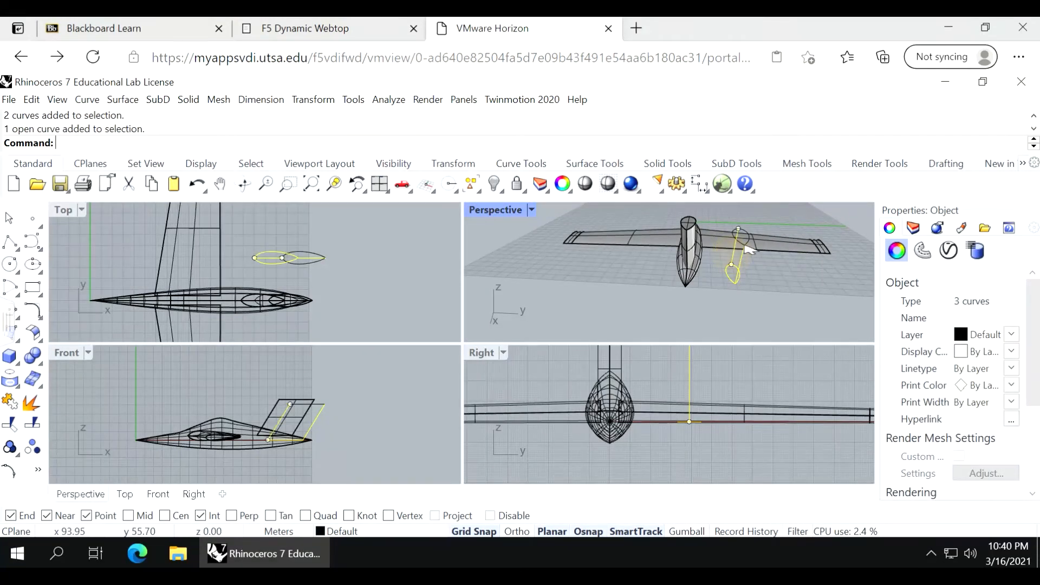
pyautogui.keyDown('shift'); pyautogui.click(745, 244); pyautogui.keyUp('shift')
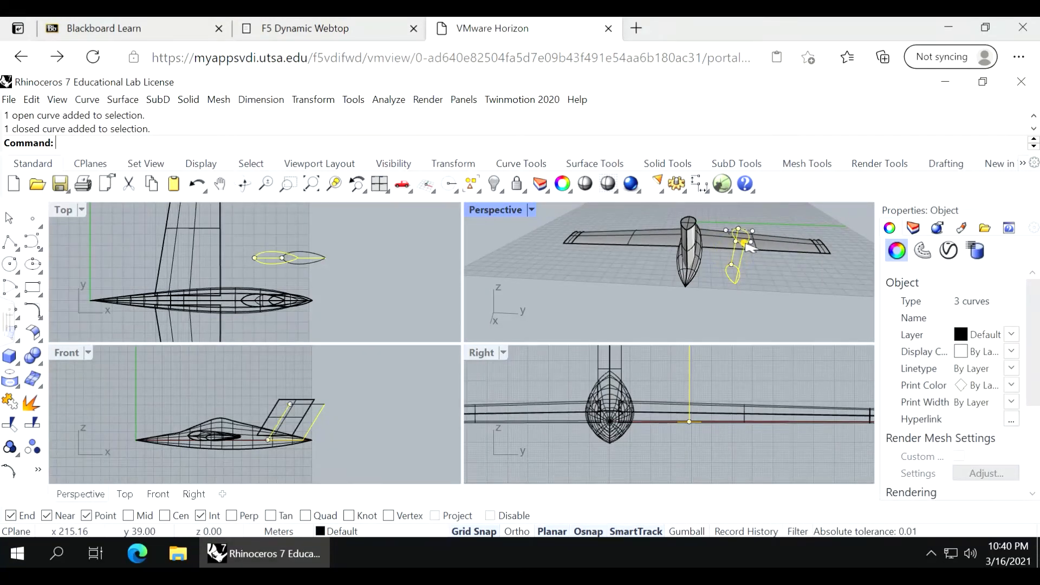
pyautogui.click(381, 534)
pyautogui.click(379, 473)
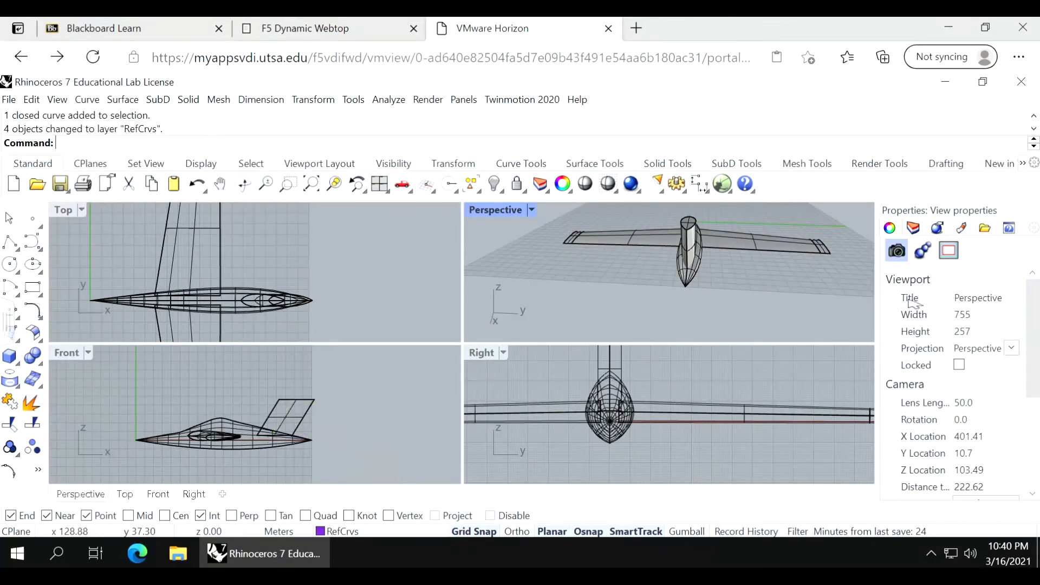
# Examine how the vertical tail fin sits on the fuselage in the Perspective, Front and Top views.
pyautogui.moveTo(589, 298); pyautogui.dragTo(662, 285, button='right')
pyautogui.scroll(-4, 742, 288)
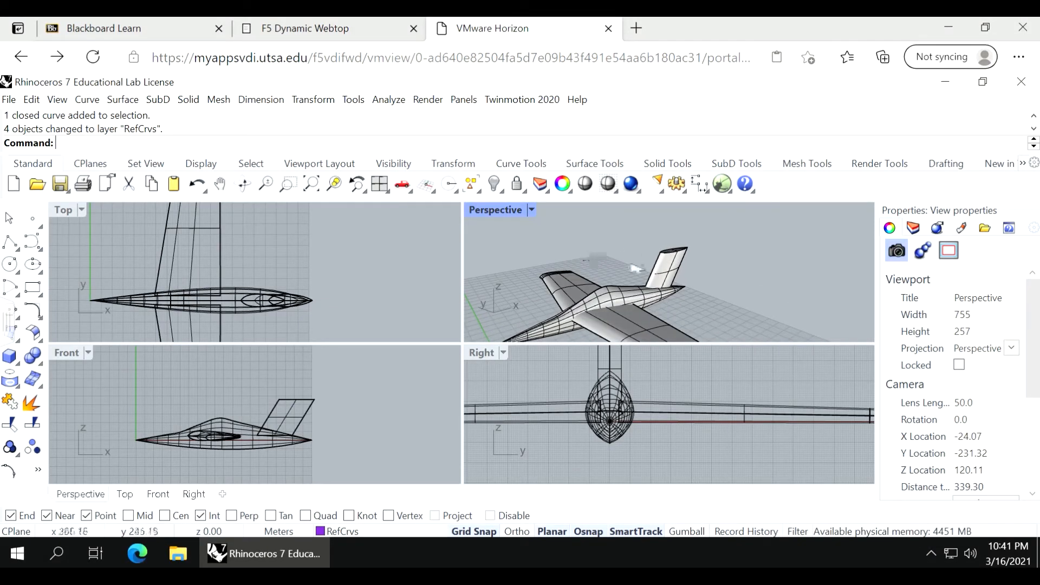
pyautogui.scroll(-2, 704, 289)
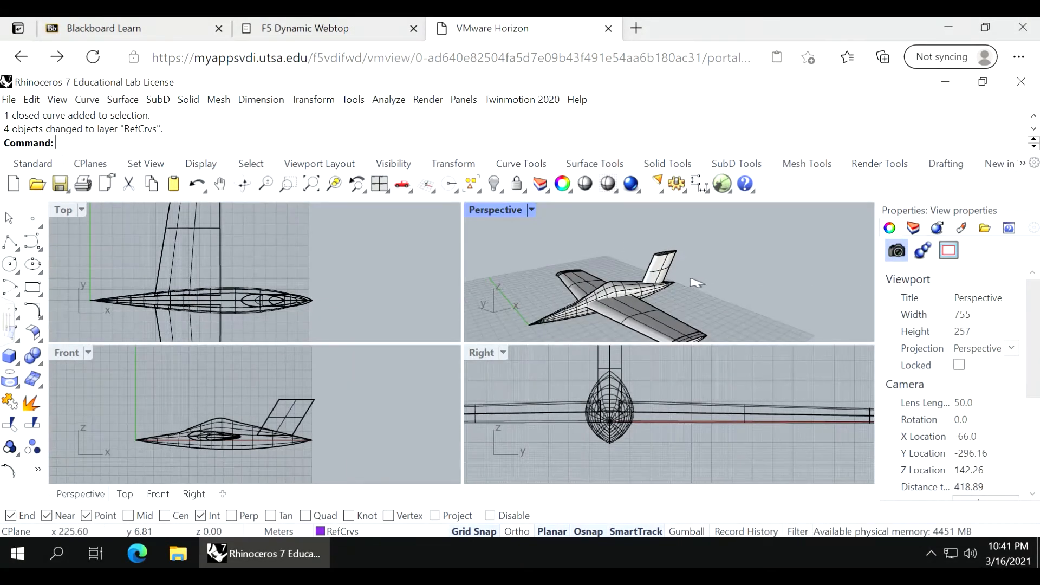
pyautogui.scroll(-2, 176, 443)
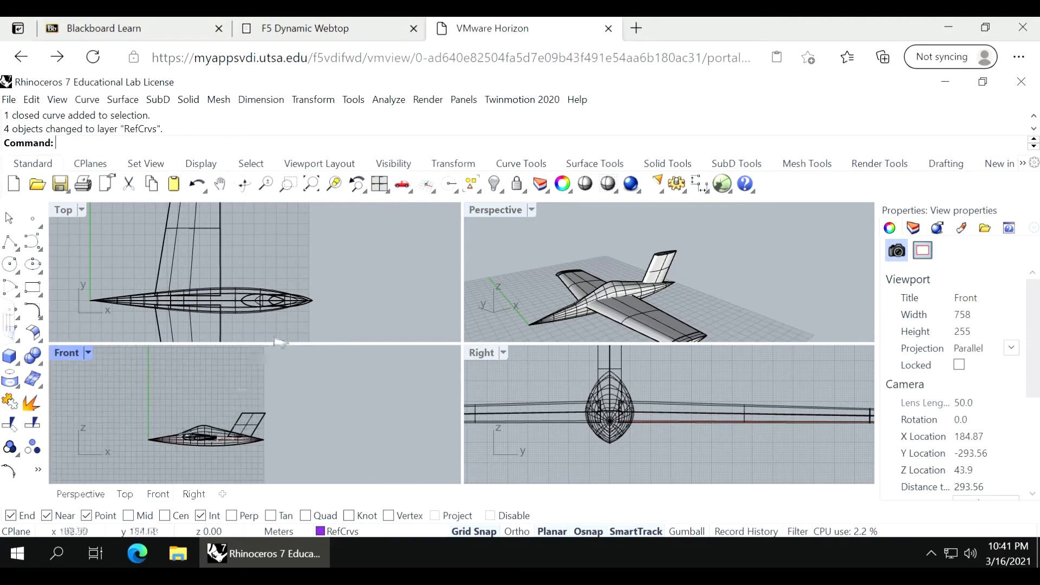
pyautogui.scroll(-3, 260, 290)
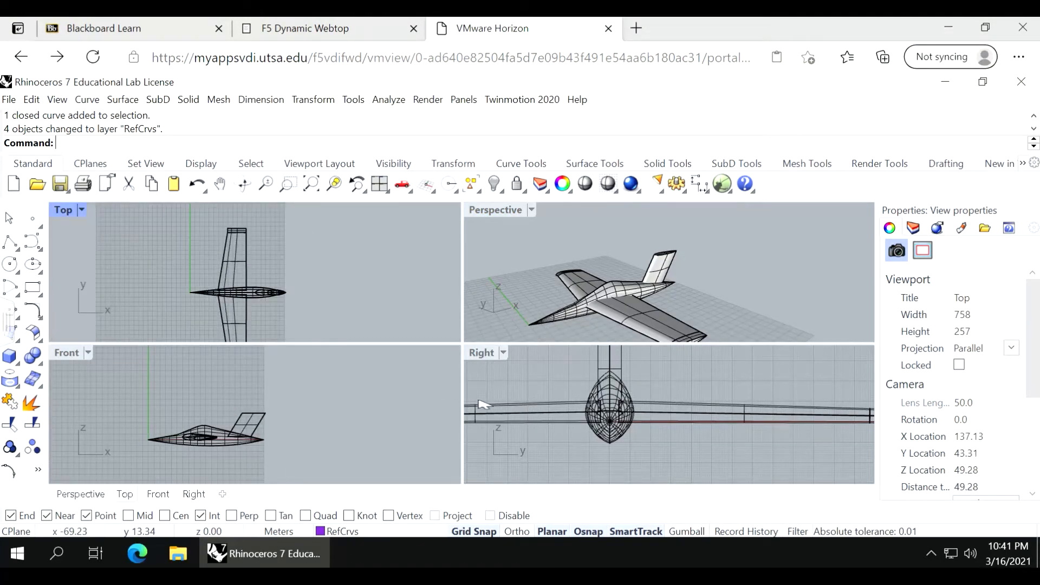
pyautogui.scroll(3, 279, 406)
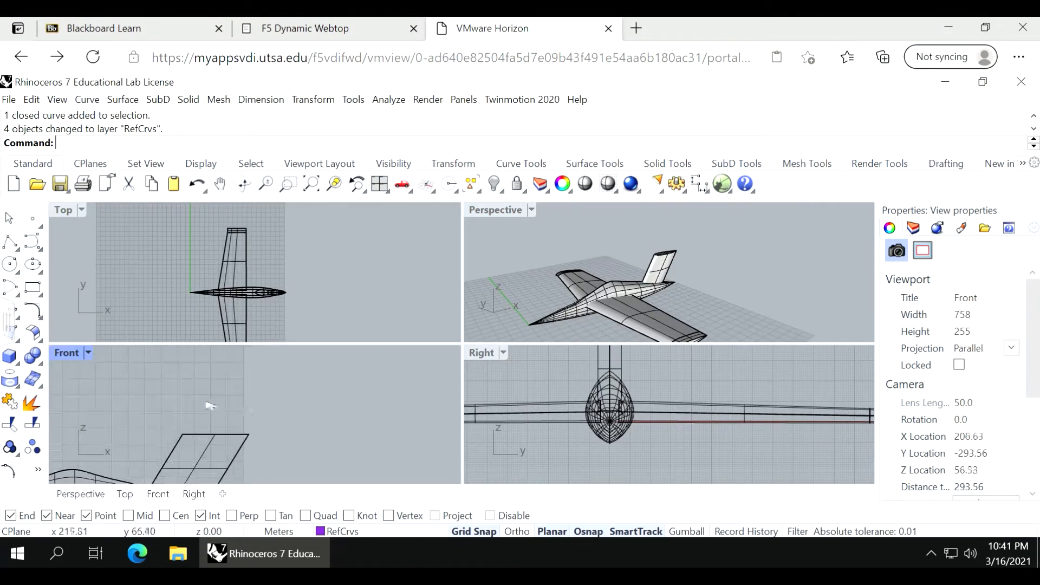
pyautogui.scroll(-3, 262, 401)
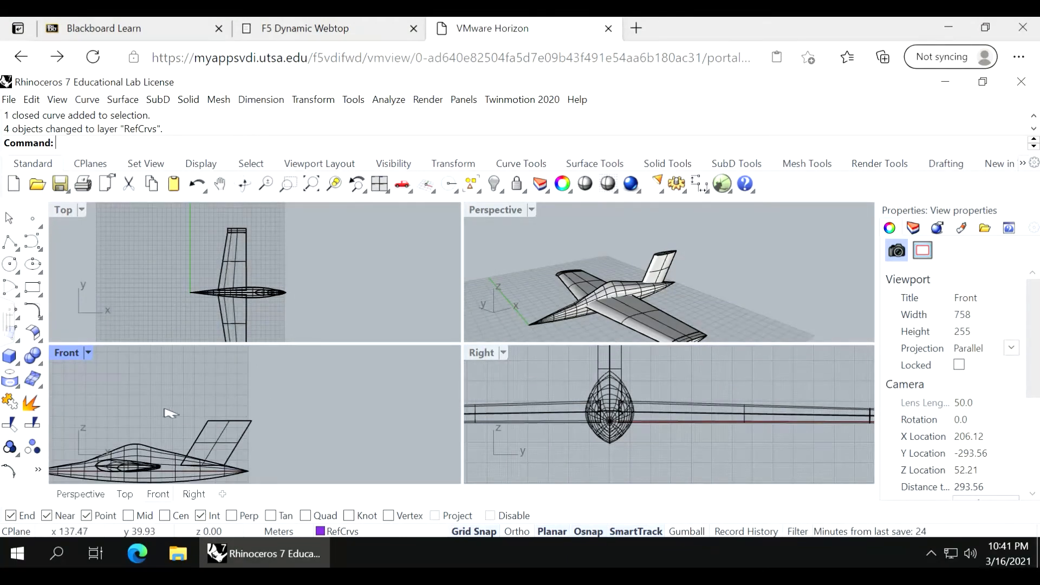
# Draw a shallow arched curve with five control points just above the tail fin's top edge in the Front view, starting at about (157, 46).
pyautogui.click(34, 243)
pyautogui.scroll(3, 216, 414)
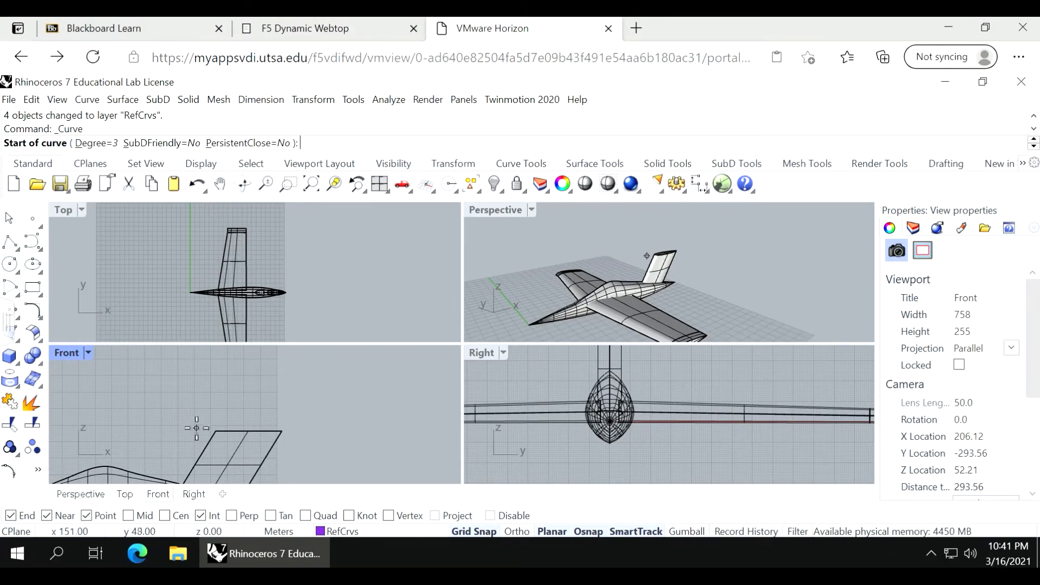
pyautogui.scroll(2, 197, 428)
pyautogui.scroll(1, 216, 432)
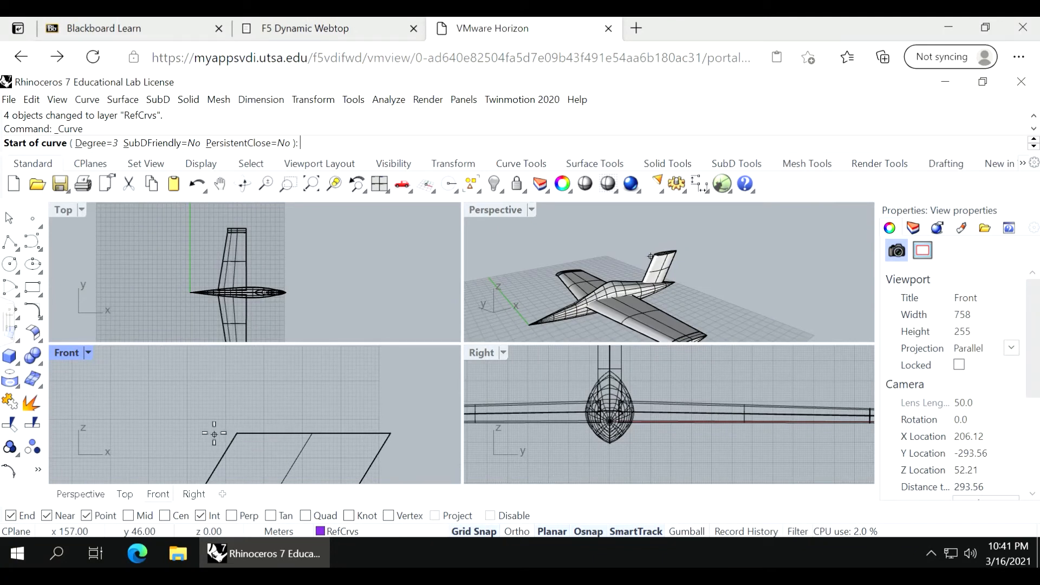
pyautogui.click(214, 434)
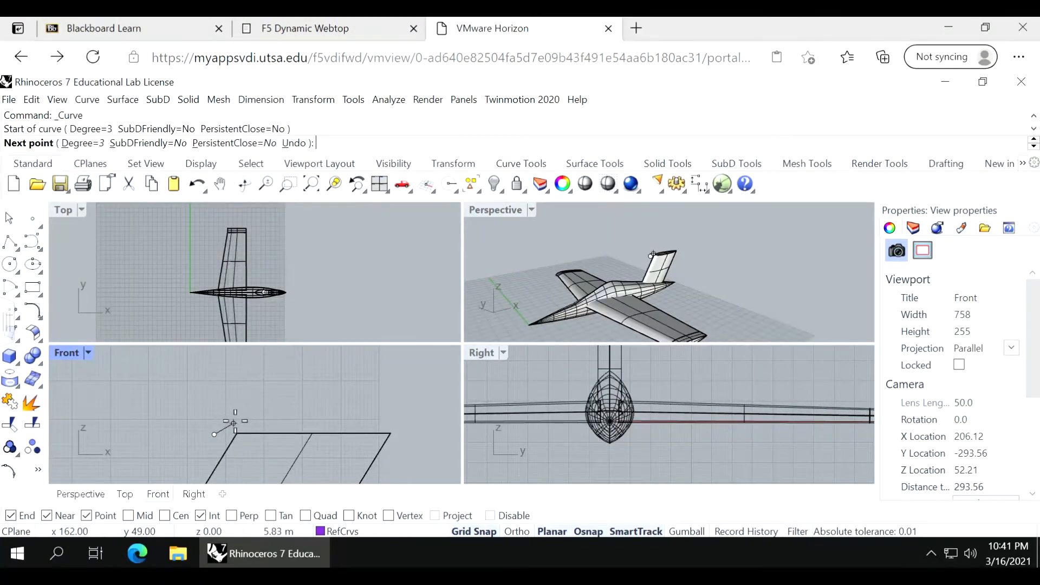
pyautogui.click(237, 419)
pyautogui.click(314, 415)
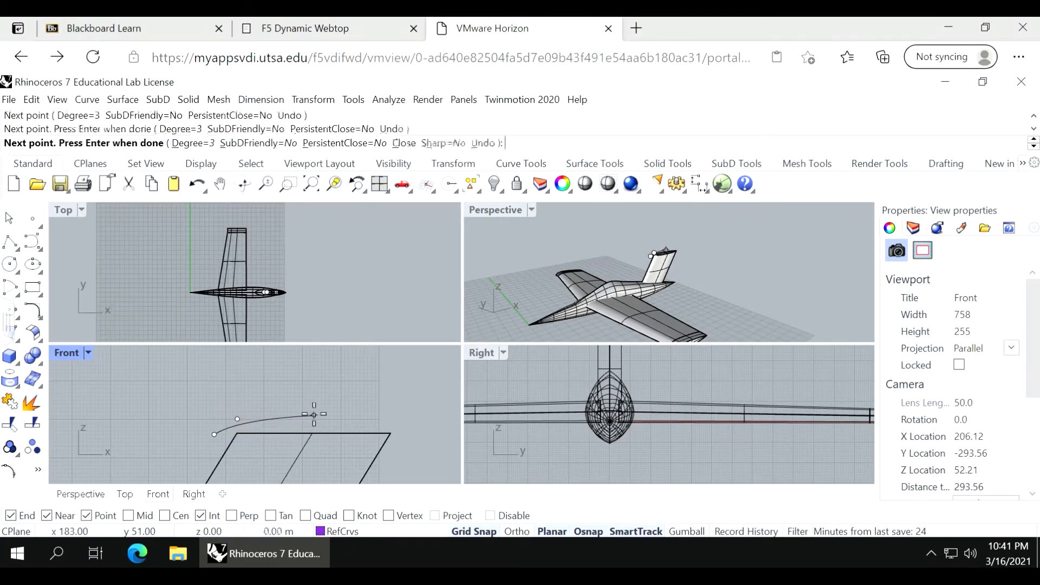
pyautogui.click(387, 415)
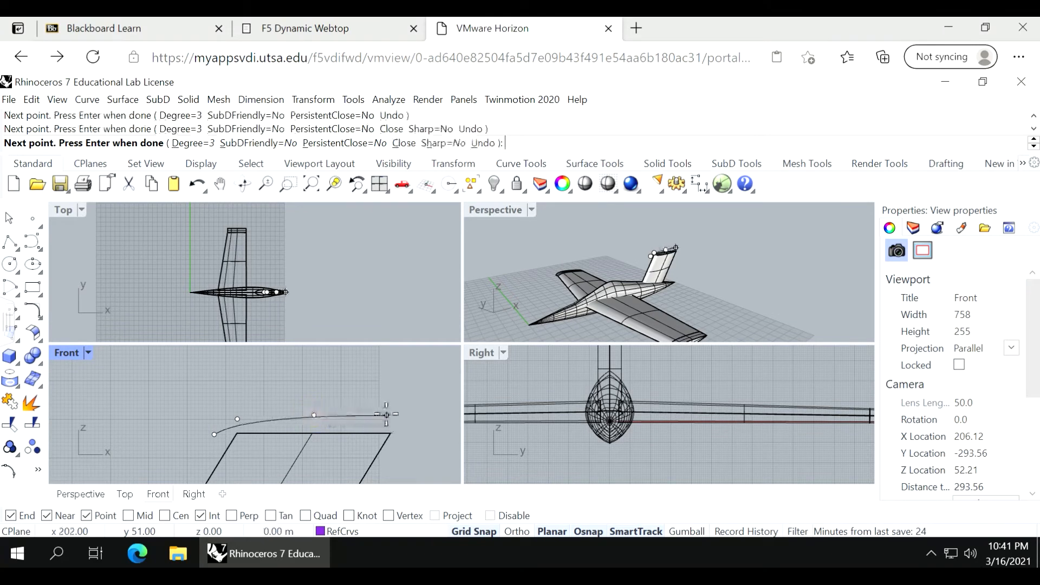
pyautogui.click(429, 431)
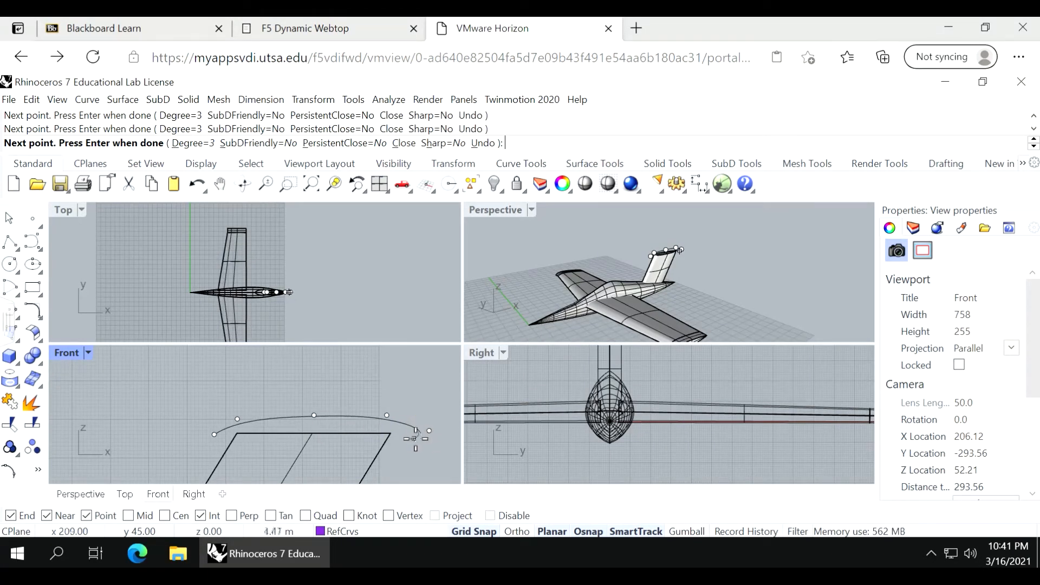
pyautogui.press('Return')
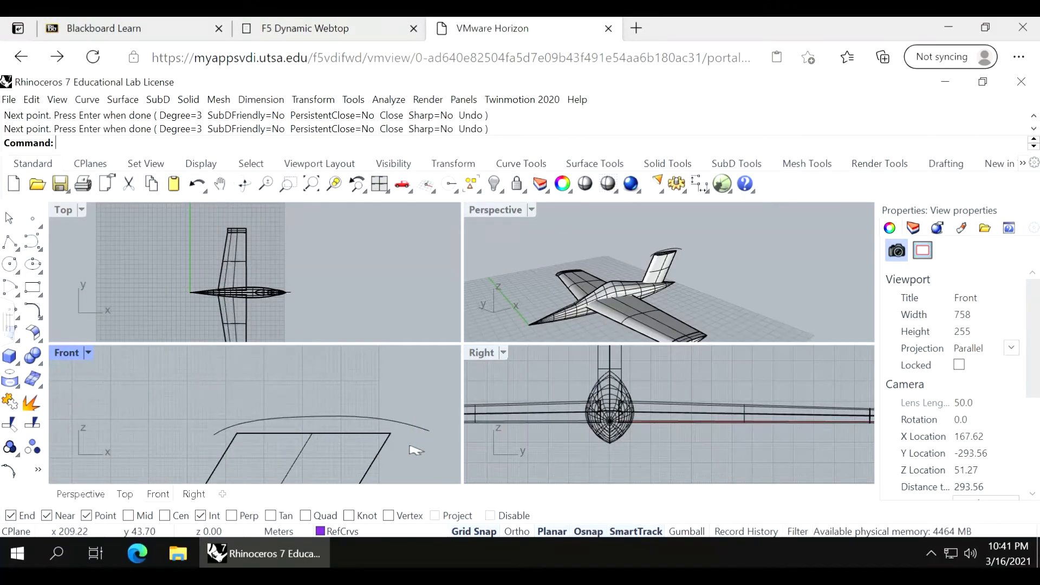
# Try to mirror the arched curve about a horizontal line through its front endpoint.
pyautogui.click(225, 430)
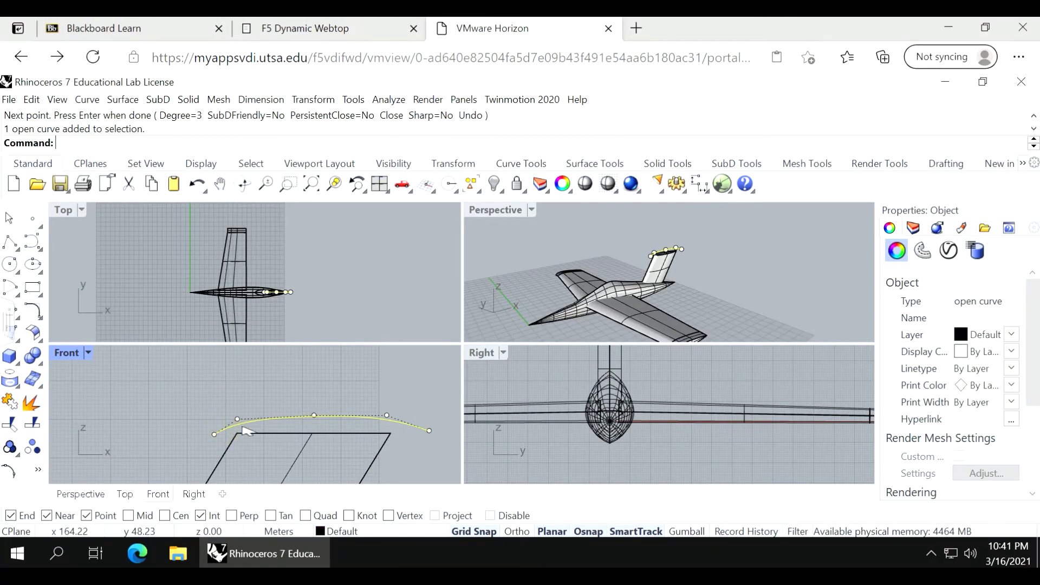
pyautogui.write('Mirror')
pyautogui.press('Return')
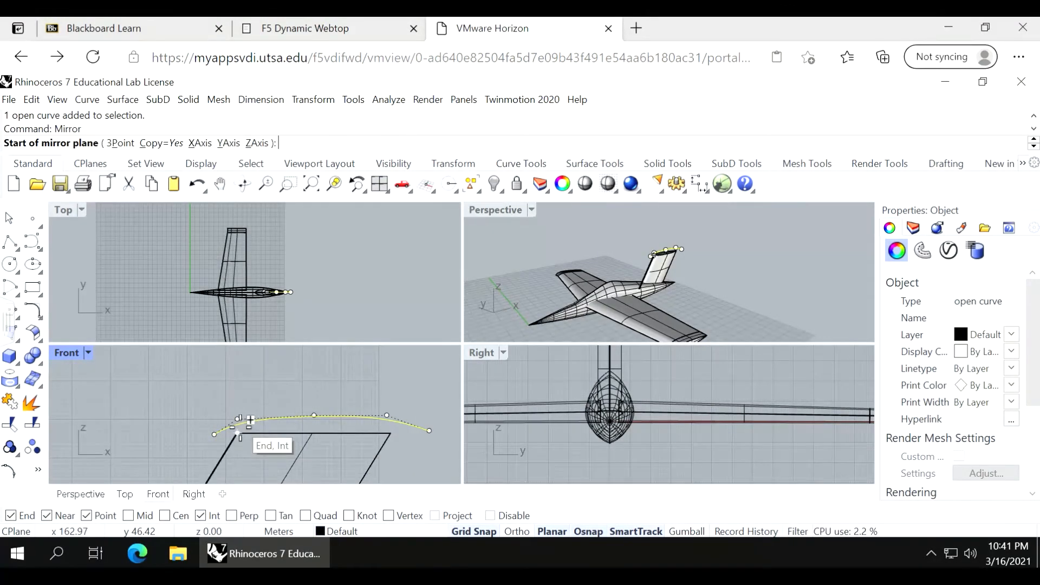
pyautogui.click(238, 434)
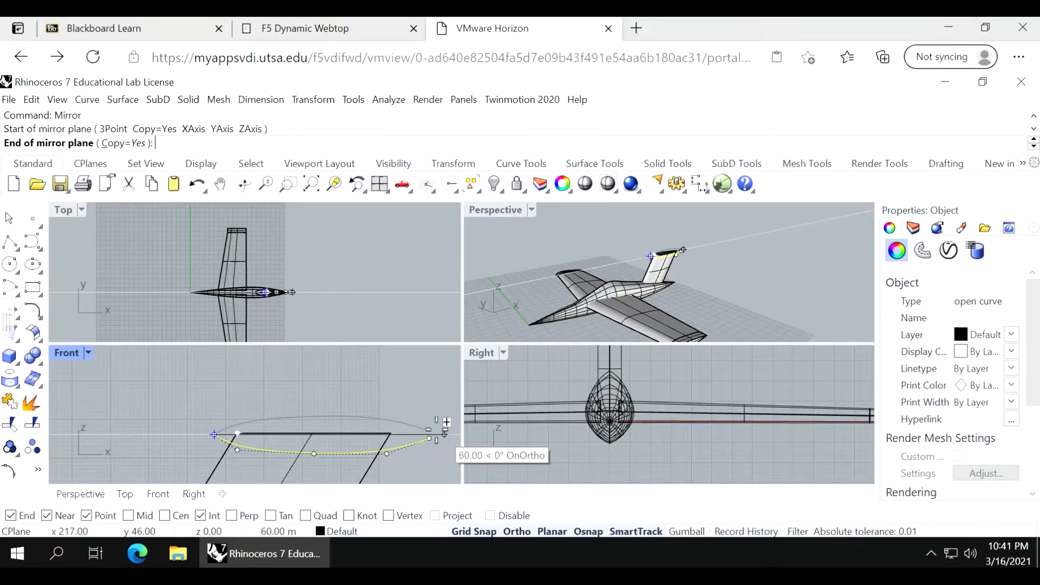
pyautogui.scroll(6, 127, 385)
pyautogui.scroll(-10, 116, 387)
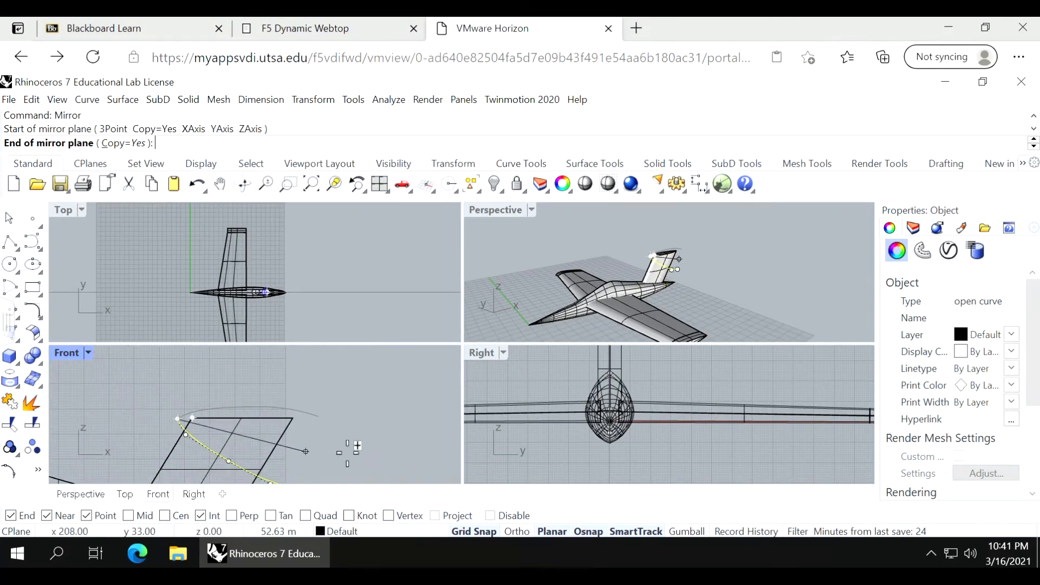
pyautogui.click(407, 391)
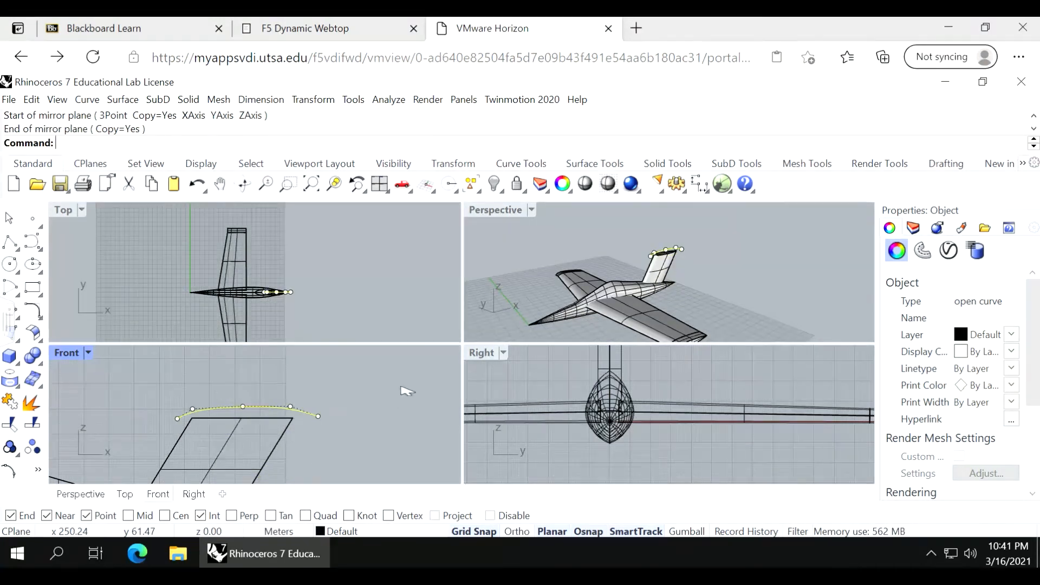
# Delete the arched curve above the tail fin.
pyautogui.click(390, 395)
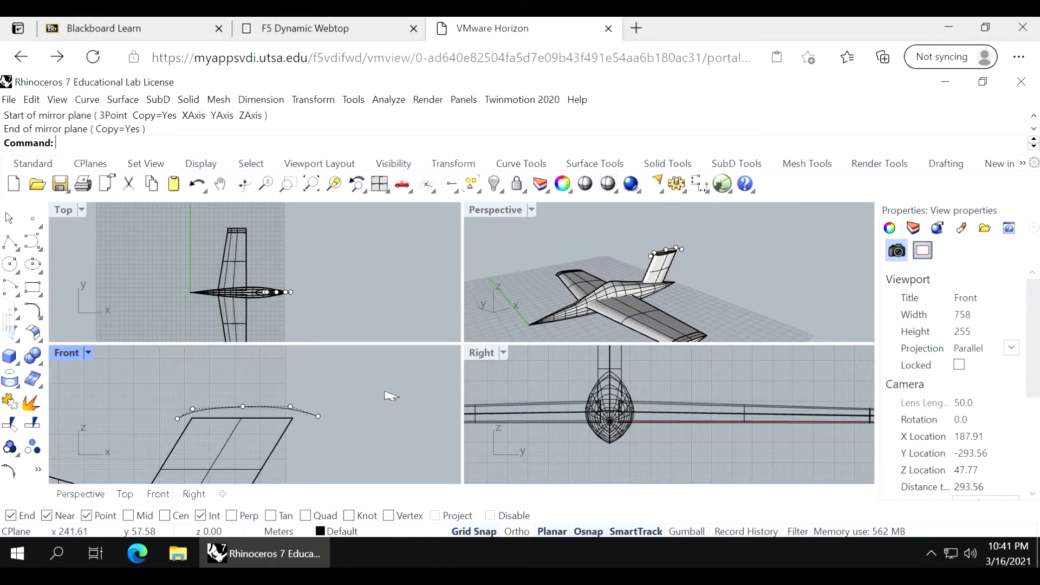
pyautogui.click(318, 416)
pyautogui.press('Delete')
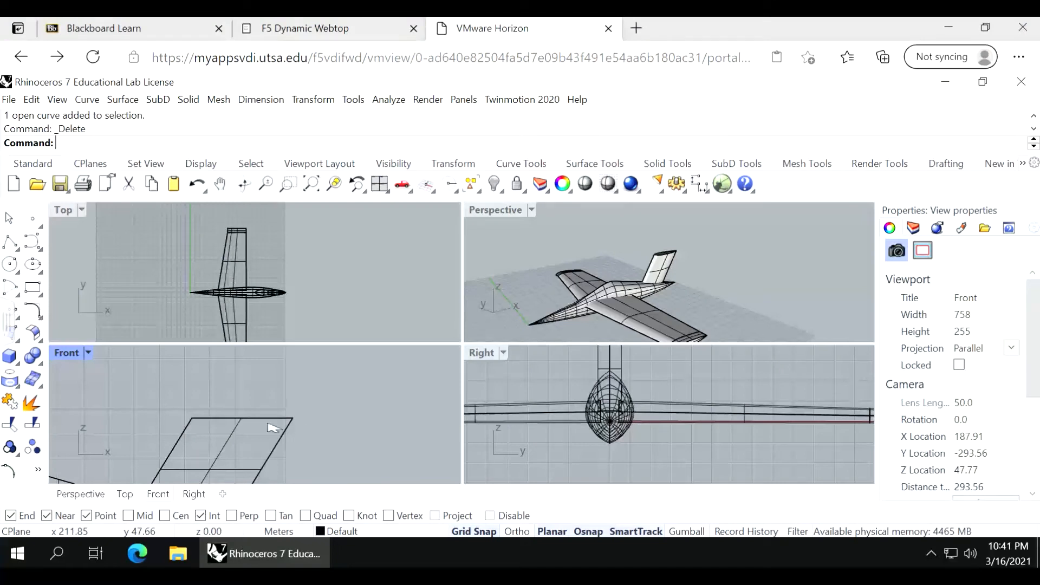
# Draw a horizontal guide line about 13 m long running forward from the tail fin's upper front corner in the Front view.
pyautogui.click(11, 243)
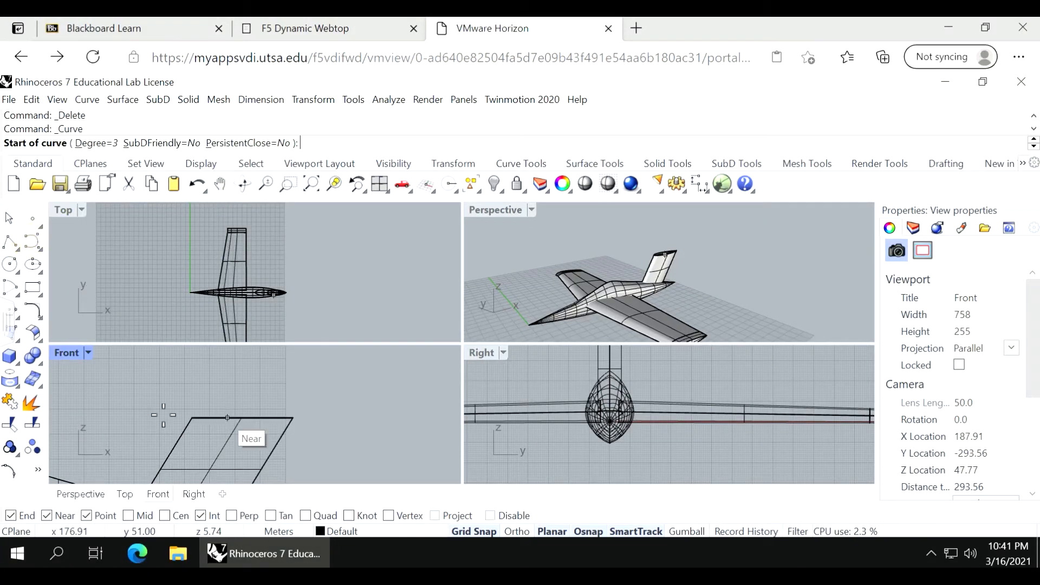
pyautogui.scroll(3, 197, 418)
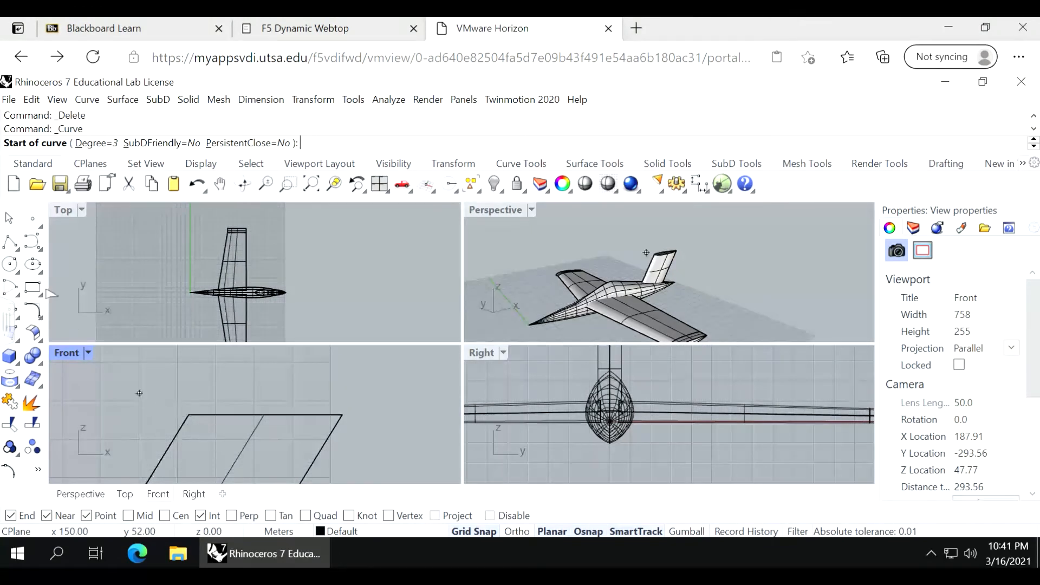
pyautogui.click(19, 250)
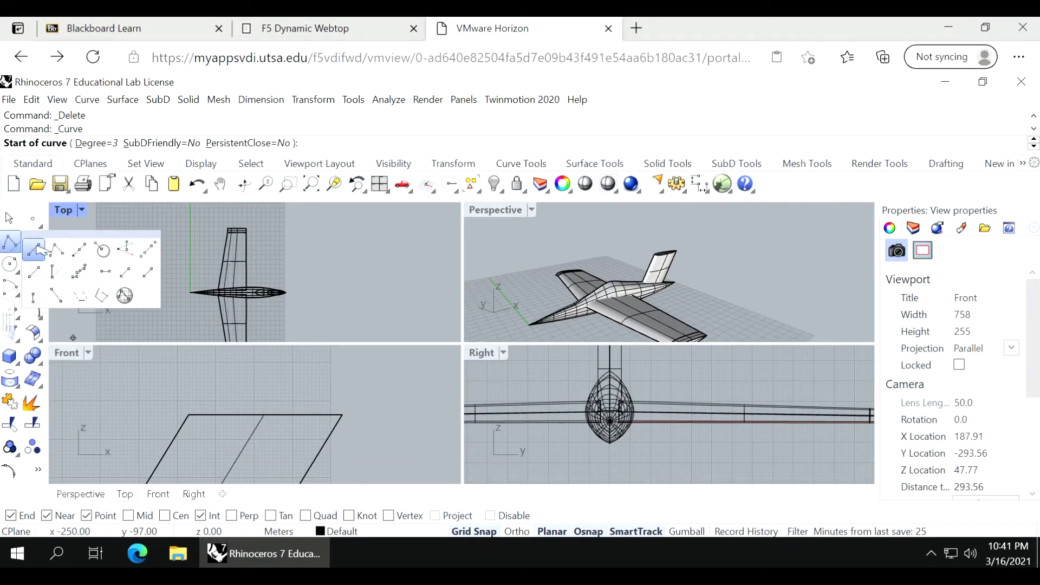
pyautogui.click(42, 257)
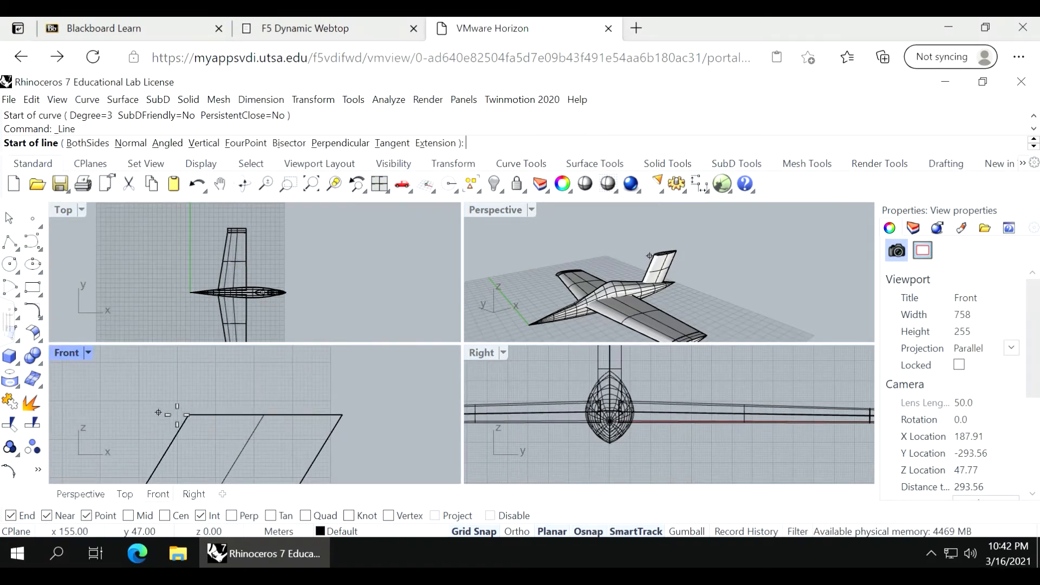
pyautogui.click(186, 415)
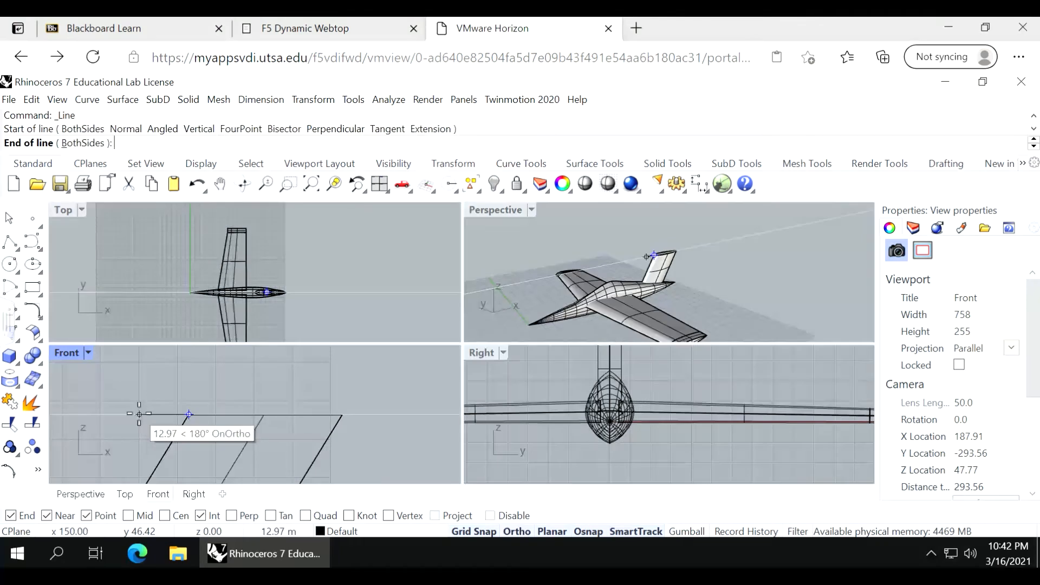
pyautogui.keyDown('shift'); pyautogui.click(143, 414); pyautogui.keyUp('shift')
# Draw a second horizontal guide line running rearward from the tail fin's upper rear corner to about x 213.
pyautogui.moveTo(272, 421); pyautogui.dragTo(289, 423, button='right')
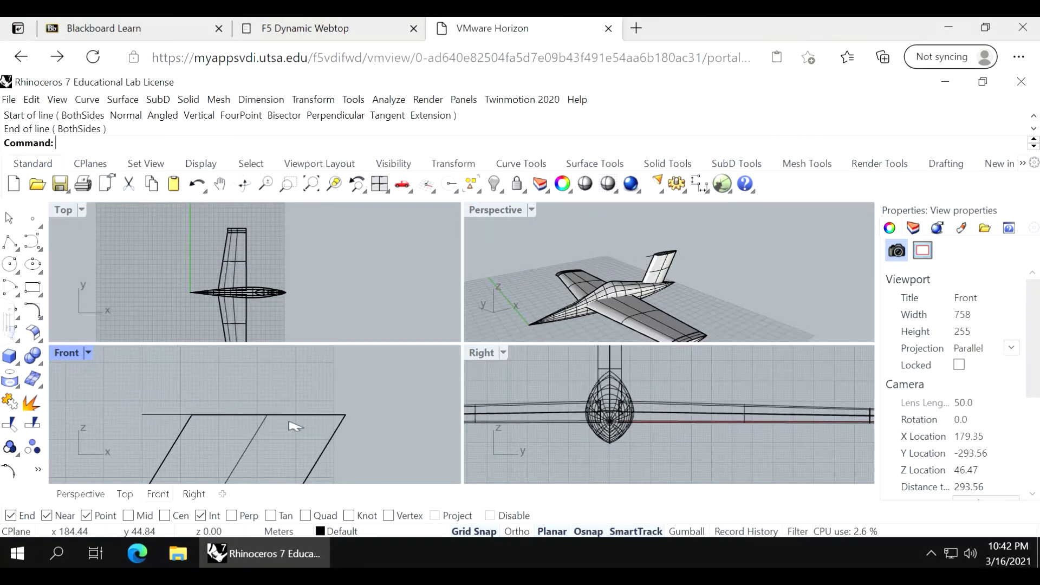
pyautogui.rightClick(364, 417)
pyautogui.click(345, 414)
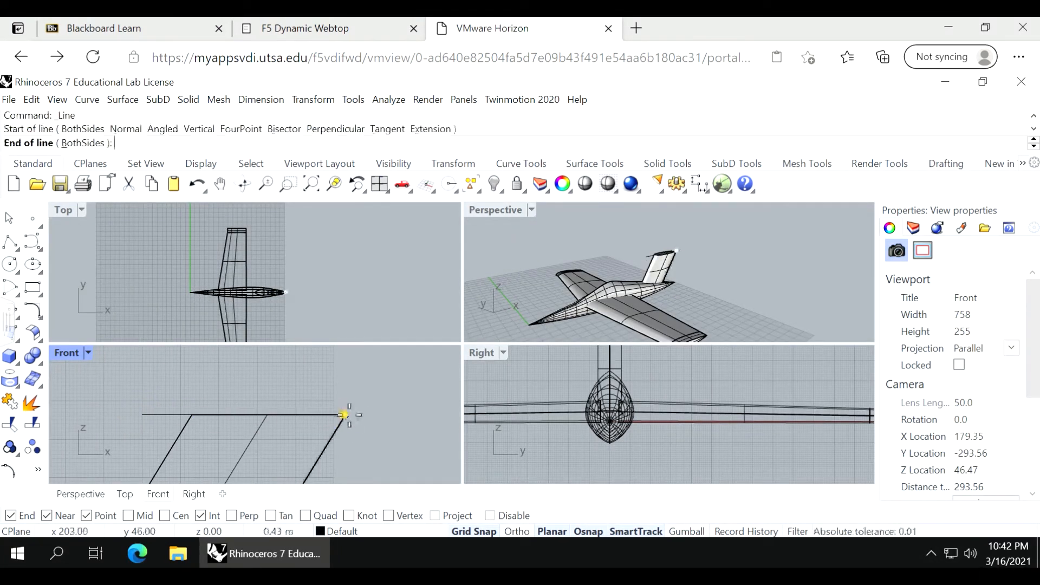
pyautogui.keyDown('shift'); pyautogui.click(382, 416); pyautogui.keyUp('shift')
pyautogui.rightClick(417, 414)
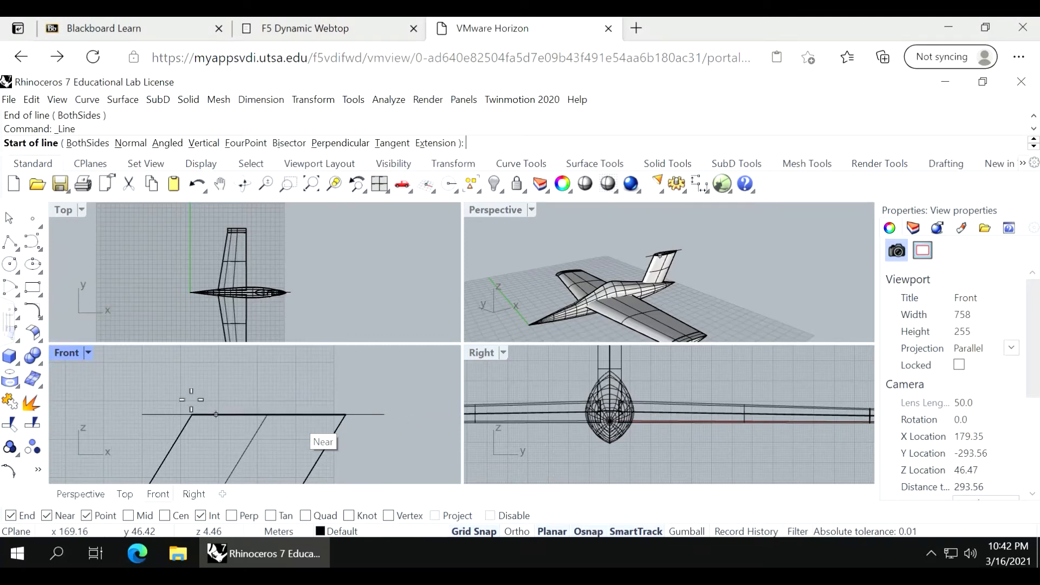
# Draw a shallow arch with five control points between the guide lines' outer ends, with its middle points at a height of about 50 m.
pyautogui.click(32, 241)
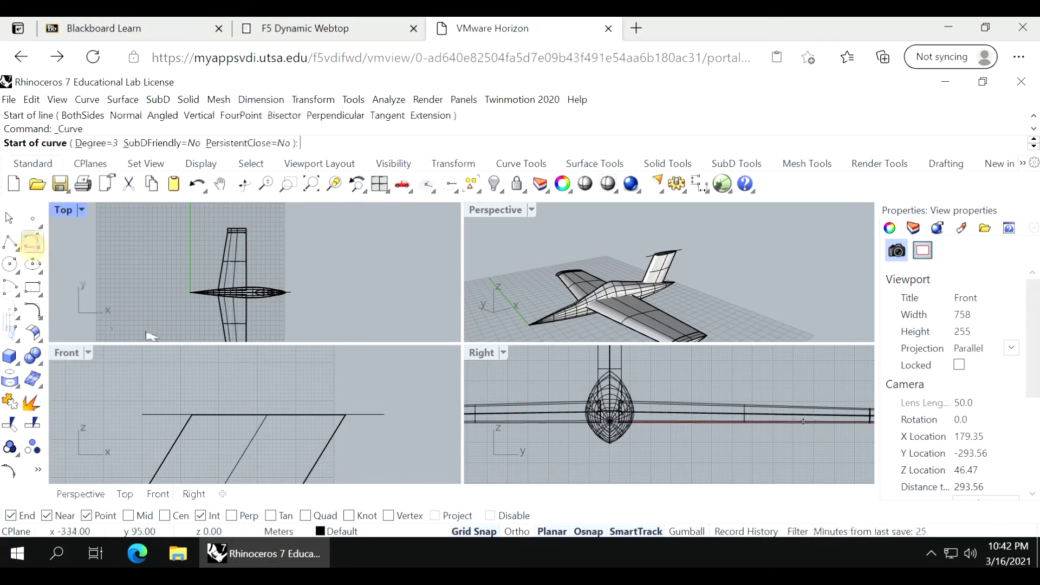
pyautogui.click(142, 414)
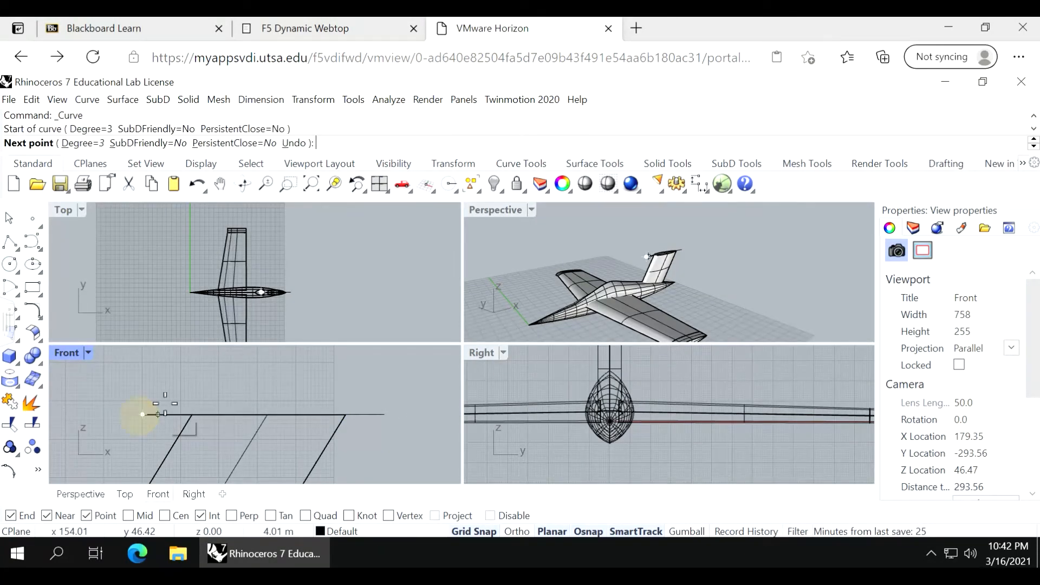
pyautogui.click(192, 401)
pyautogui.click(254, 401)
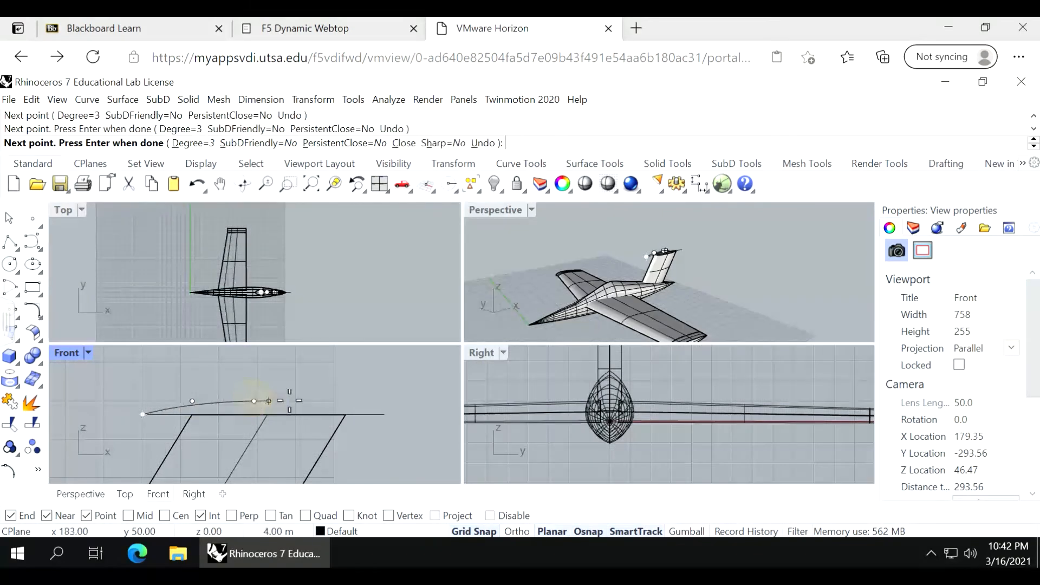
pyautogui.click(334, 401)
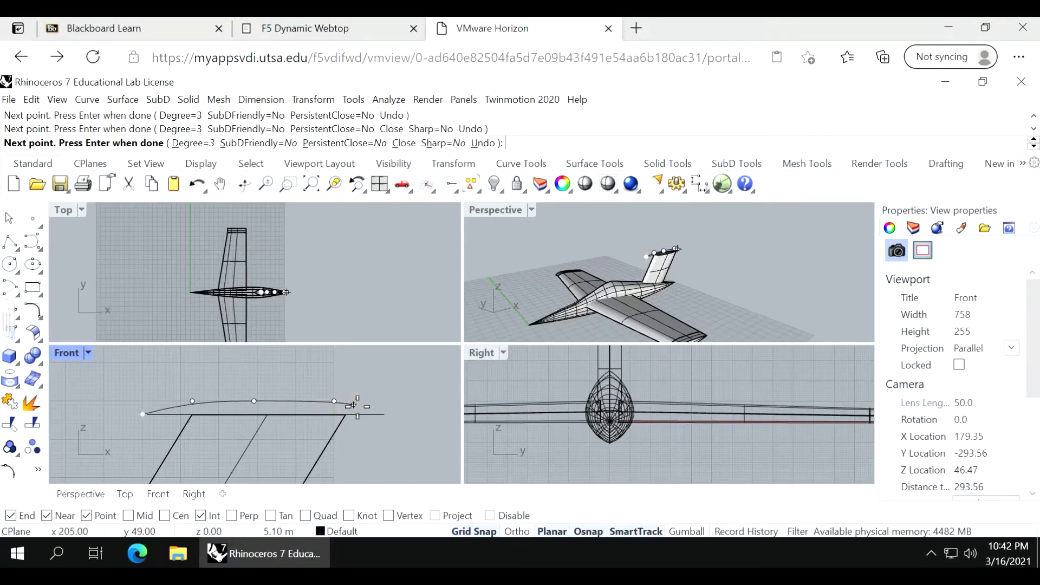
pyautogui.click(385, 413)
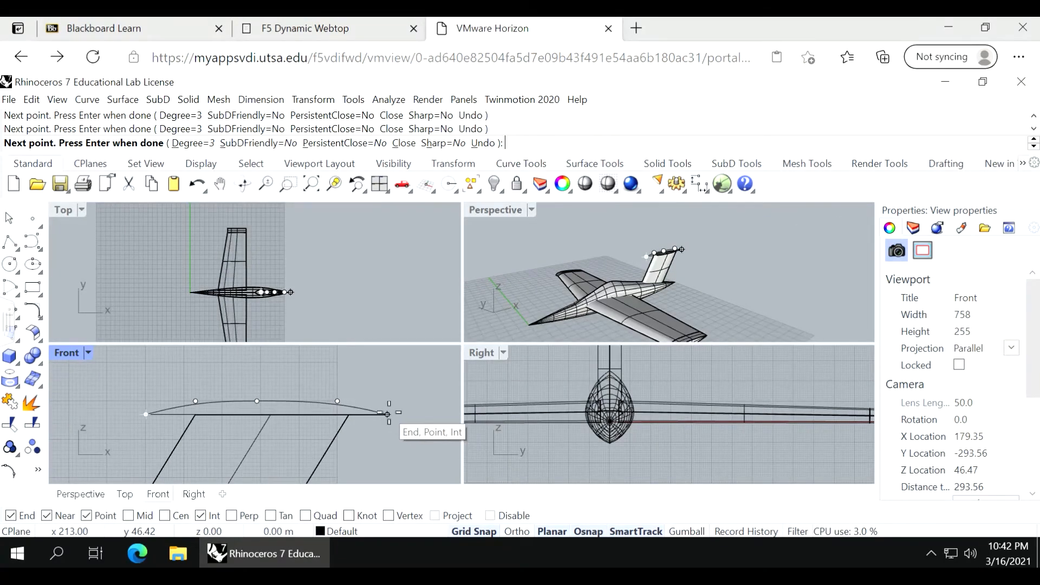
pyautogui.press('Return')
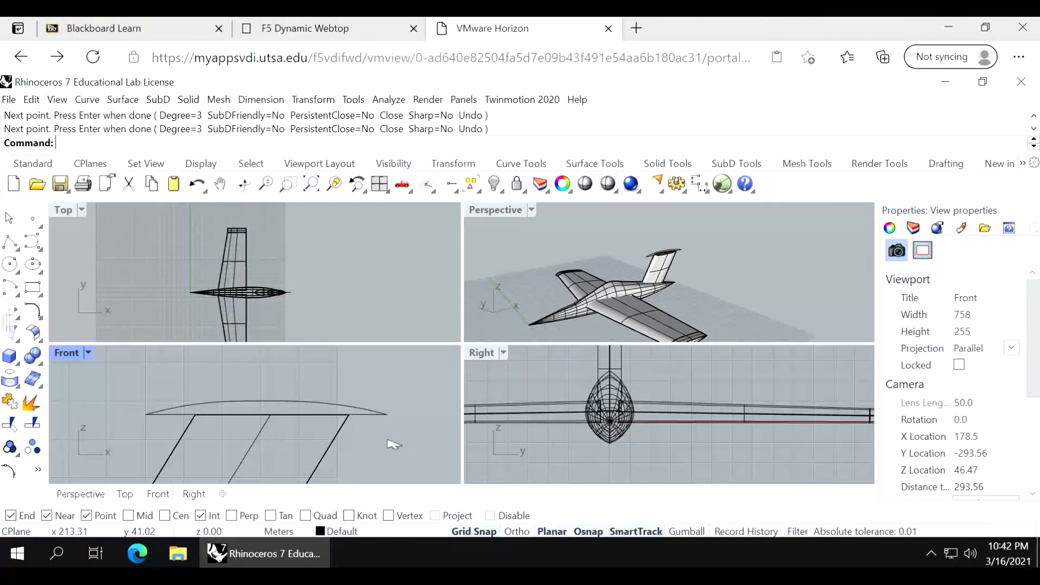
# Delete the two guide lines extending from the tail fin's top corners.
pyautogui.click(364, 416)
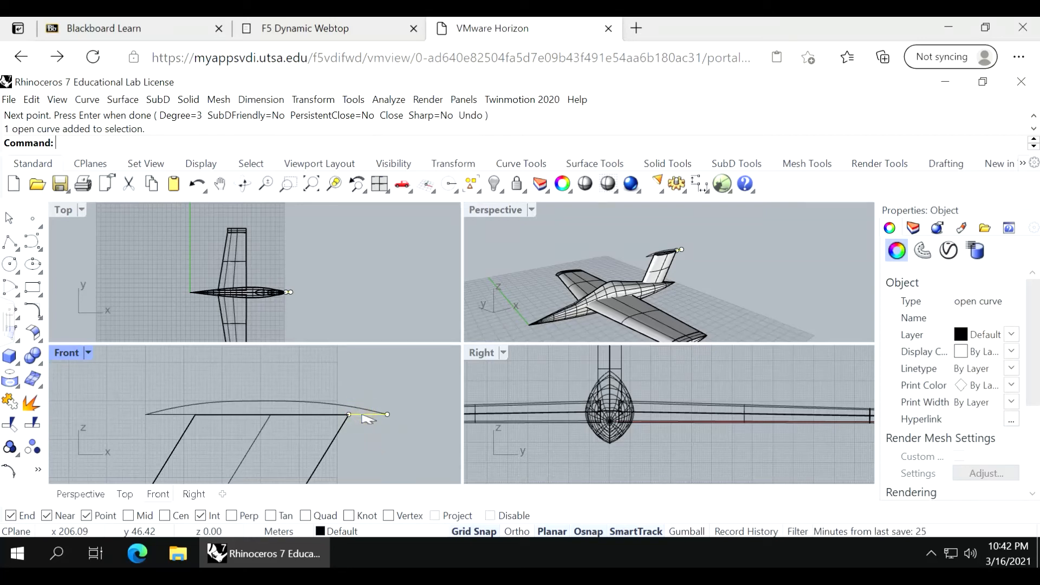
pyautogui.press('Delete')
pyautogui.click(180, 416)
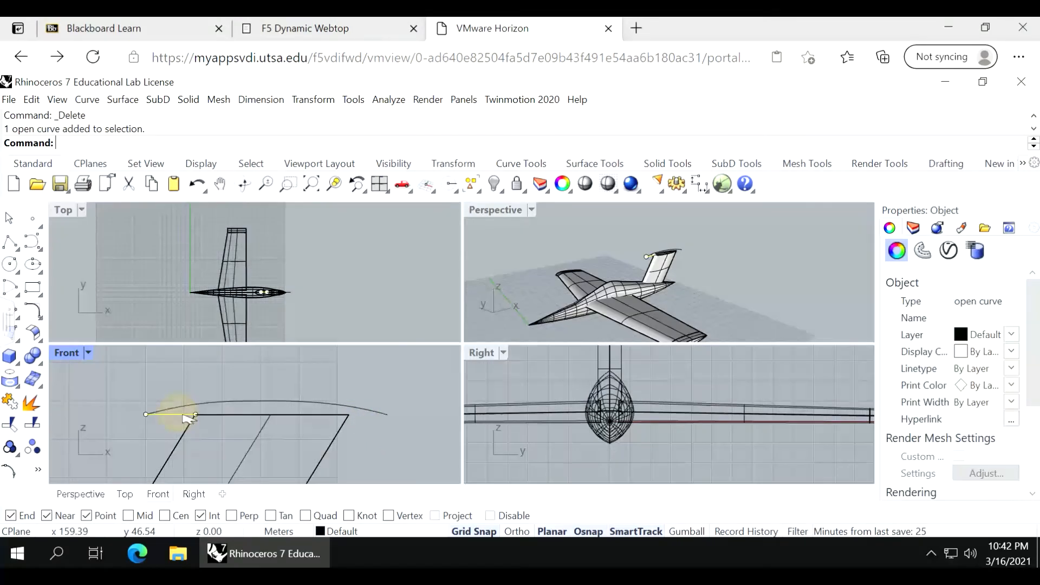
pyautogui.press('Escape')
# Mirror a copy of the arched curve downward across the line joining its two endpoints.
pyautogui.click(187, 409)
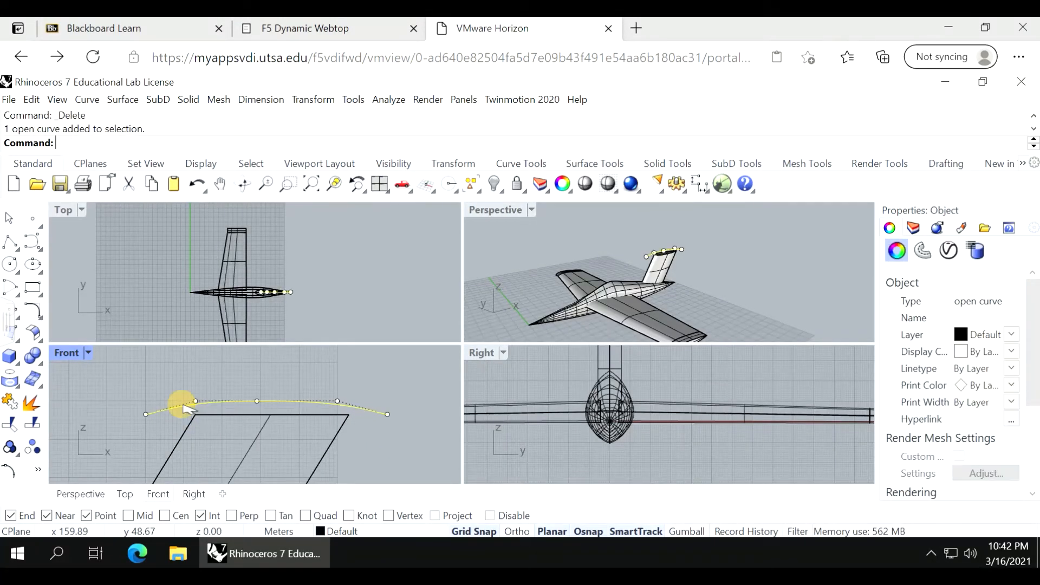
pyautogui.press('Return')
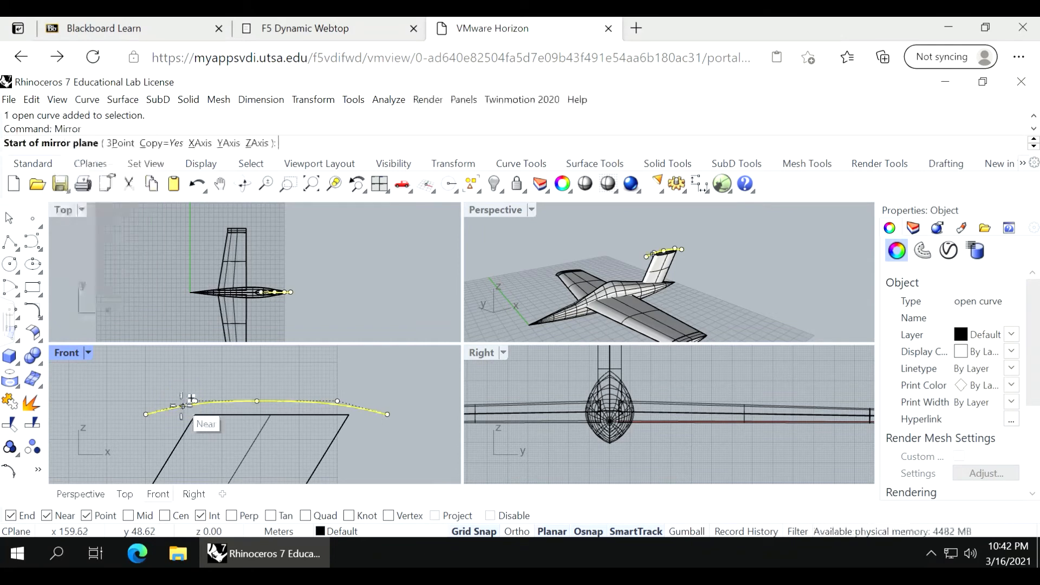
pyautogui.click(146, 414)
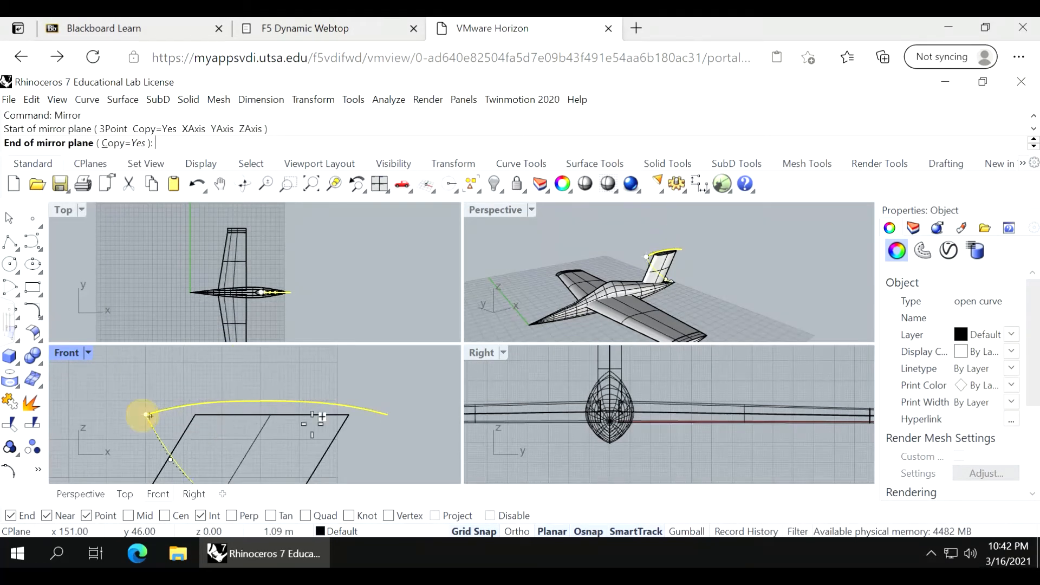
pyautogui.click(388, 415)
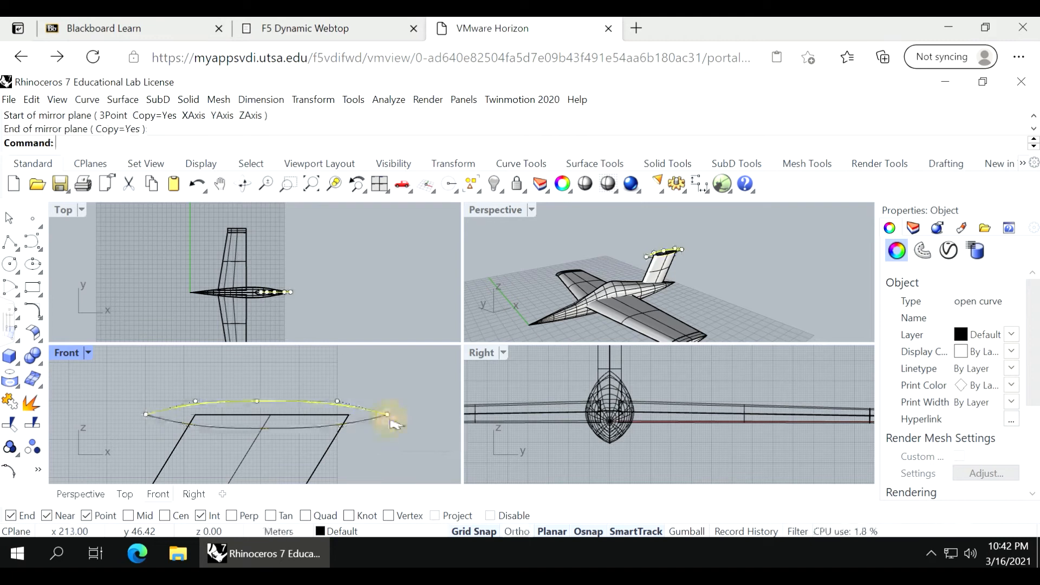
# Join the upper and lower arched curves atop the tail fin into one closed airfoil profile.
pyautogui.click(395, 425)
pyautogui.click(366, 424)
pyautogui.keyDown('shift'); pyautogui.click(366, 407); pyautogui.keyUp('shift')
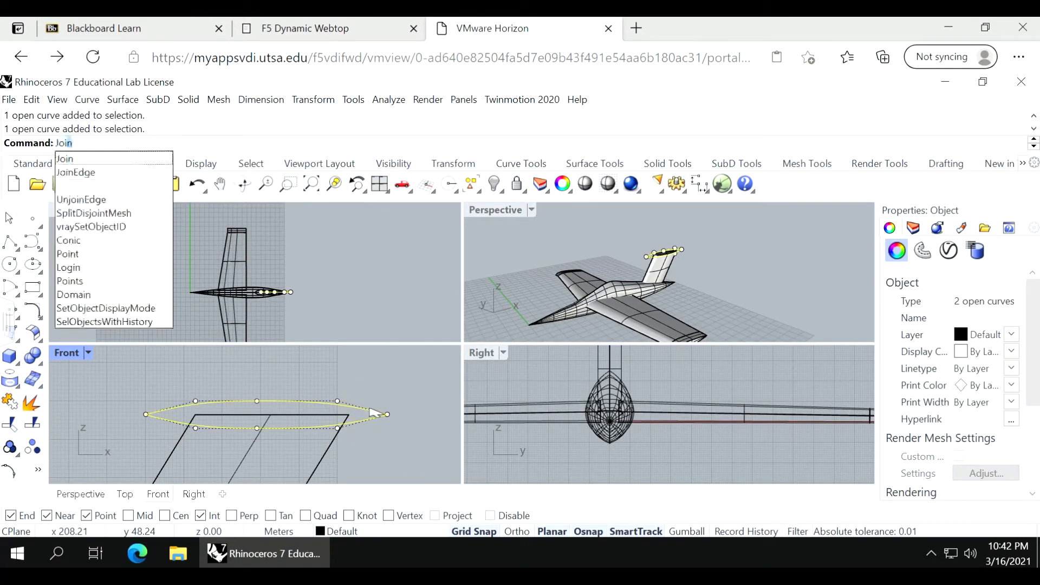
pyautogui.press('Return')
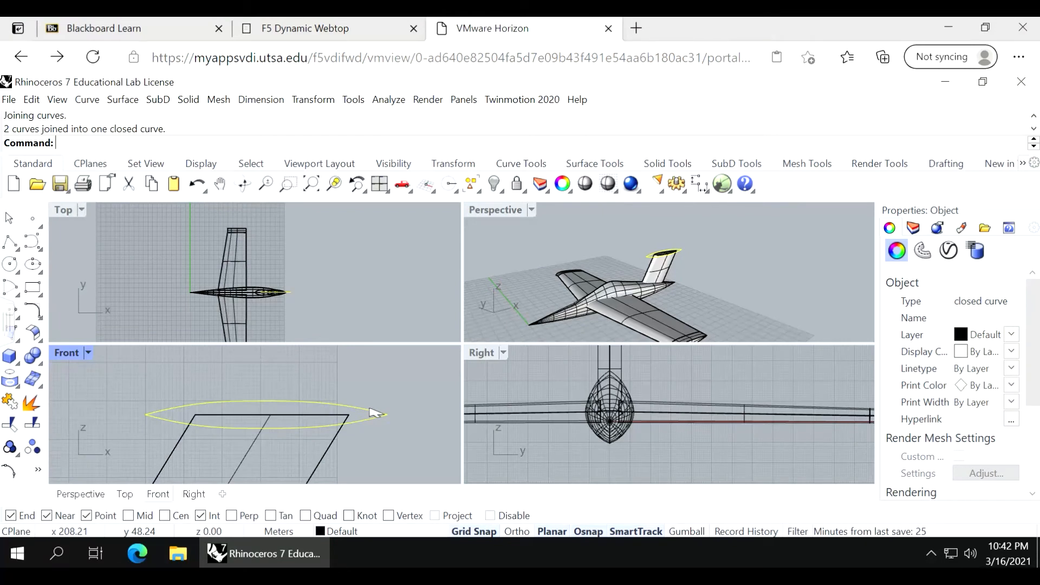
# Move the closed airfoil profile sideways from the fuselage centreline to about y 39 m in the top view.
pyautogui.scroll(3, 287, 314)
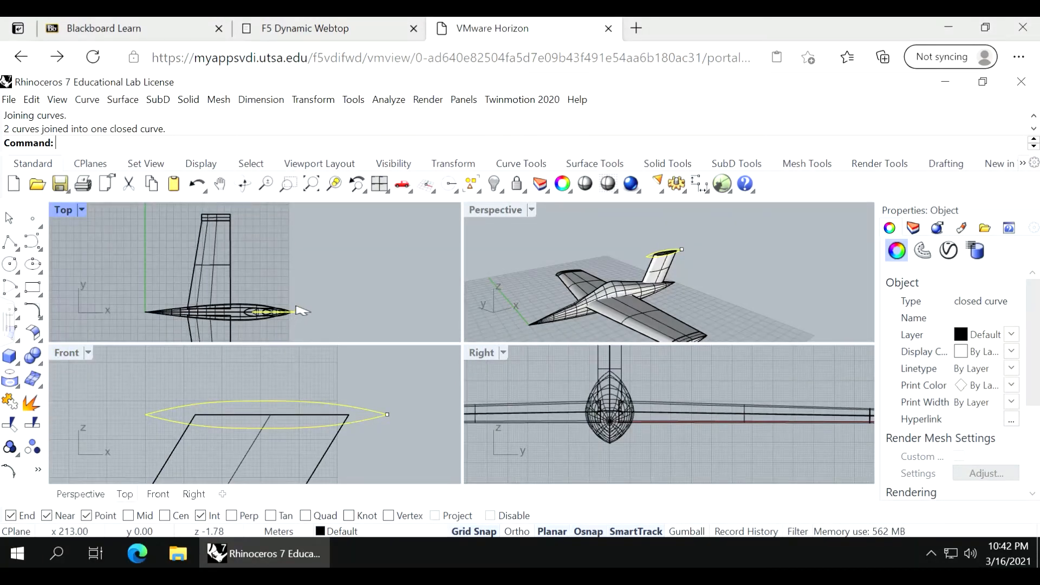
pyautogui.moveTo(297, 309); pyautogui.dragTo(298, 284)
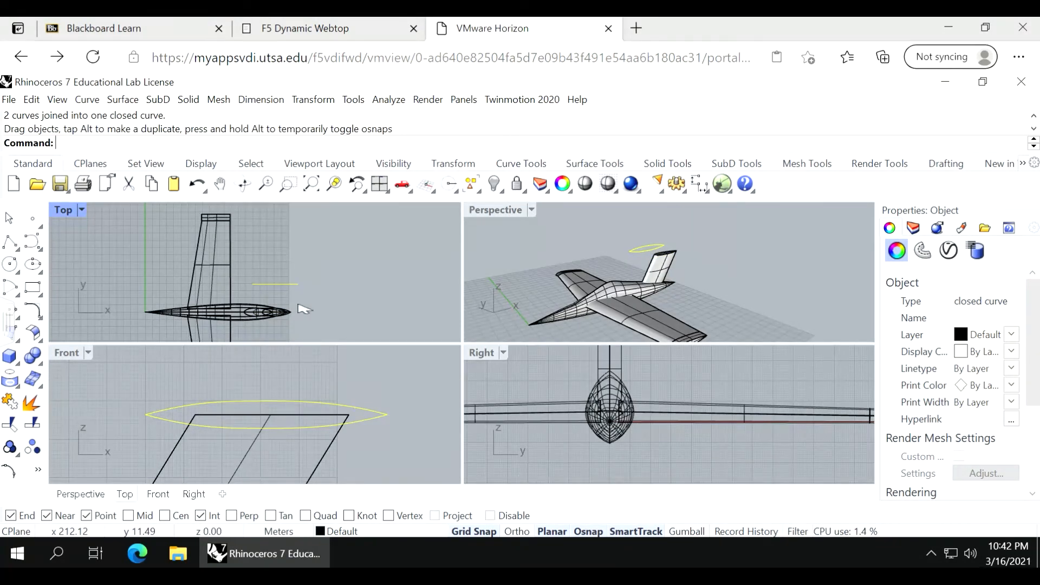
pyautogui.press('Return')
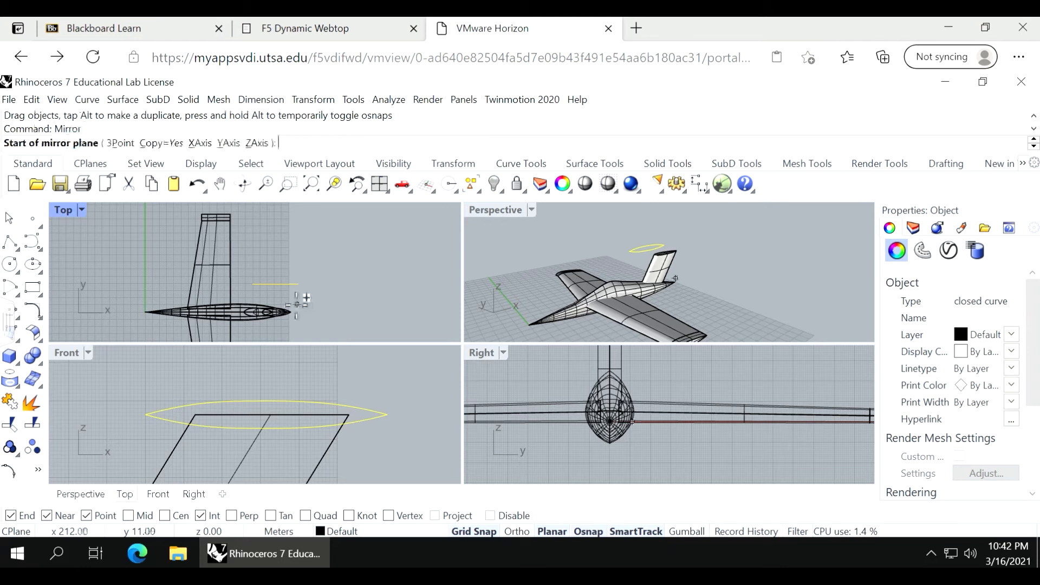
pyautogui.press('Escape')
pyautogui.press('Escape')
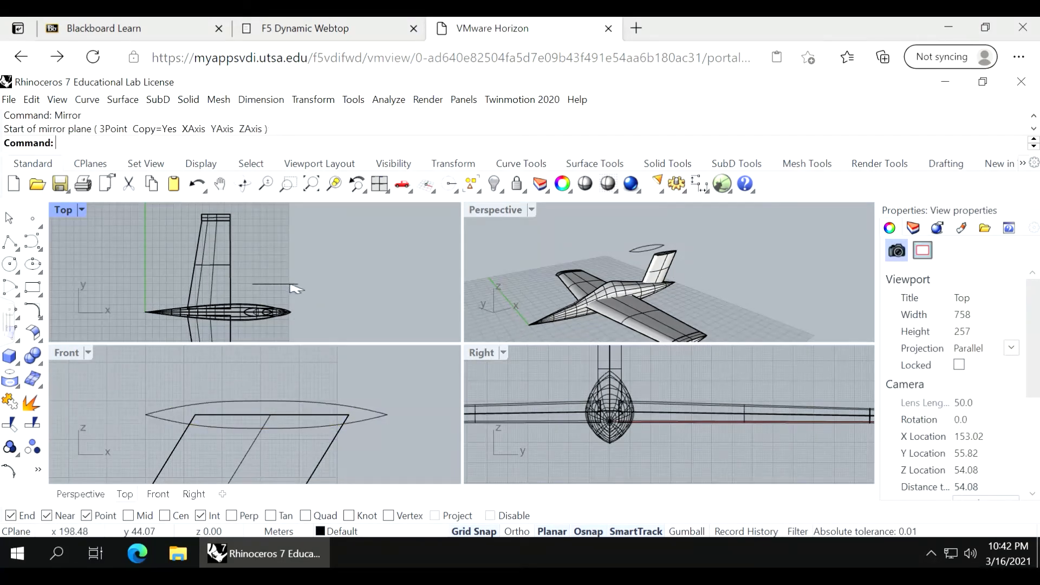
# Duplicate the airfoil profile and place the copy on the opposite side of the fuselage, at about y -44 m.
pyautogui.click(291, 285)
pyautogui.hotkey('ctrl', 'c')
pyautogui.hotkey('ctrl', 'v')
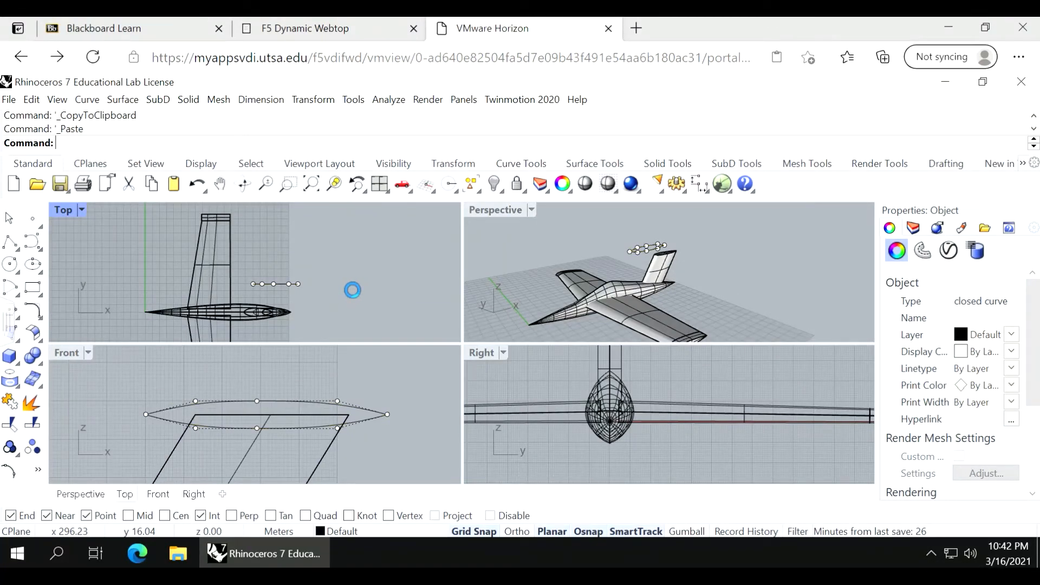
pyautogui.scroll(-4, 333, 289)
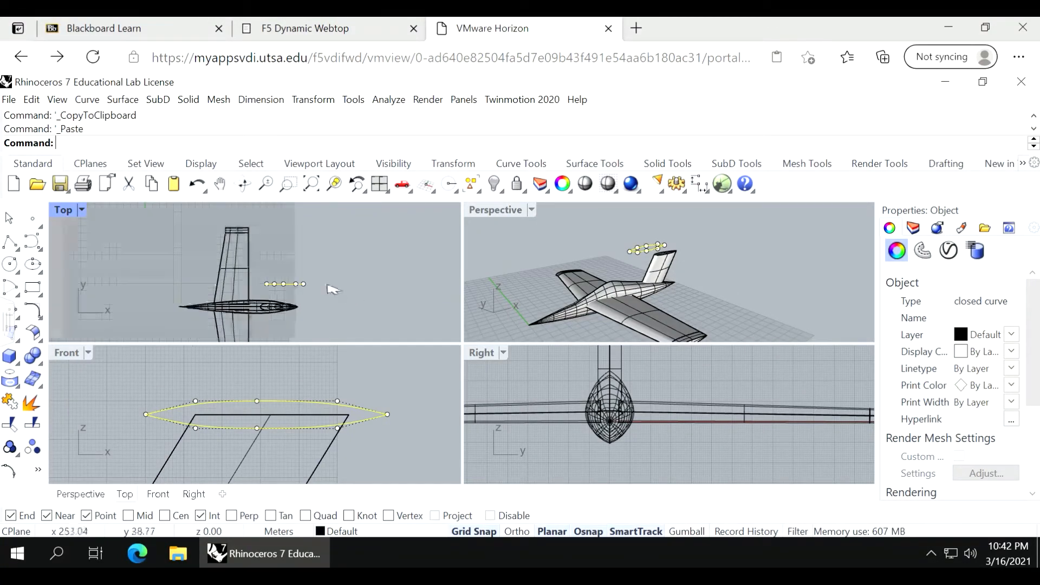
pyautogui.scroll(2, 313, 293)
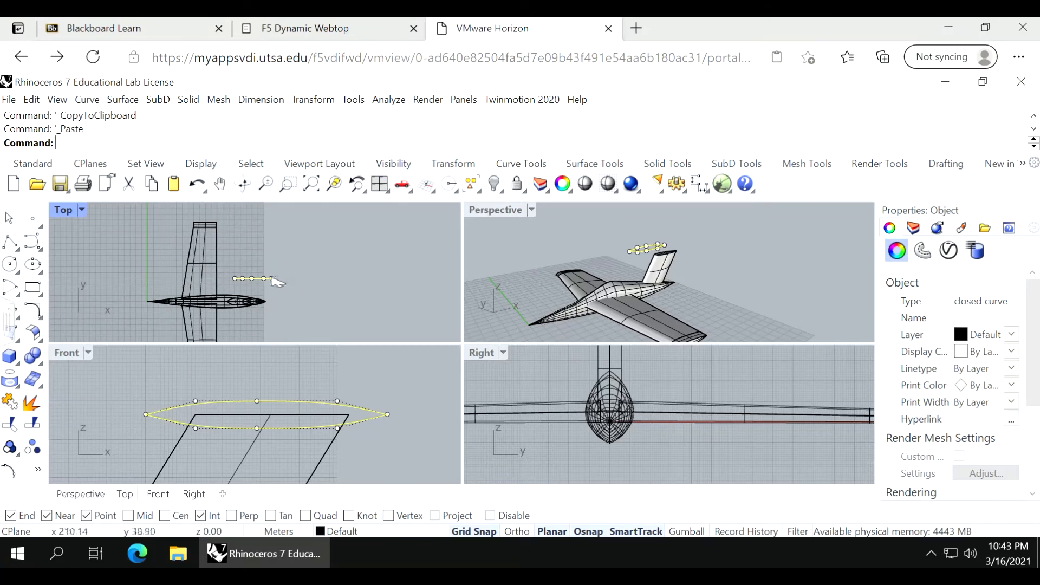
pyautogui.scroll(-1, 288, 271)
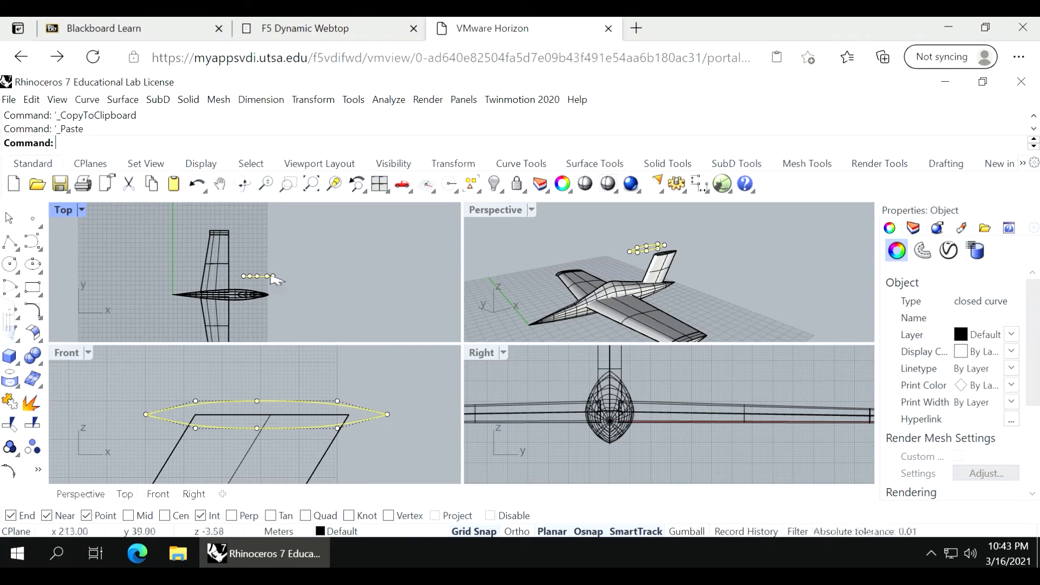
pyautogui.moveTo(272, 277); pyautogui.dragTo(274, 314)
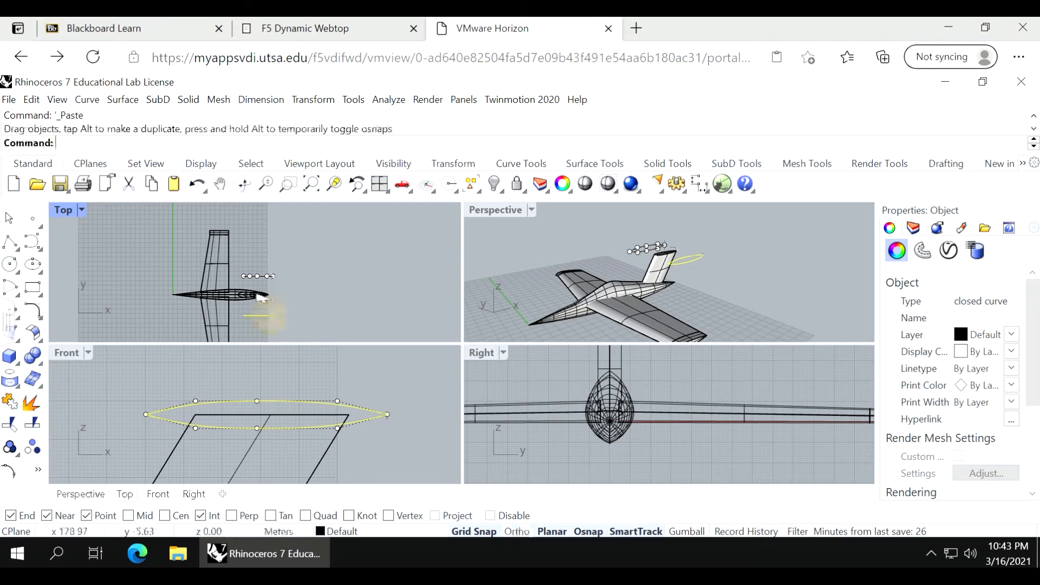
# Shift the copied airfoil profile inward toward the fuselage to about y -40 m.
pyautogui.scroll(5, 274, 315)
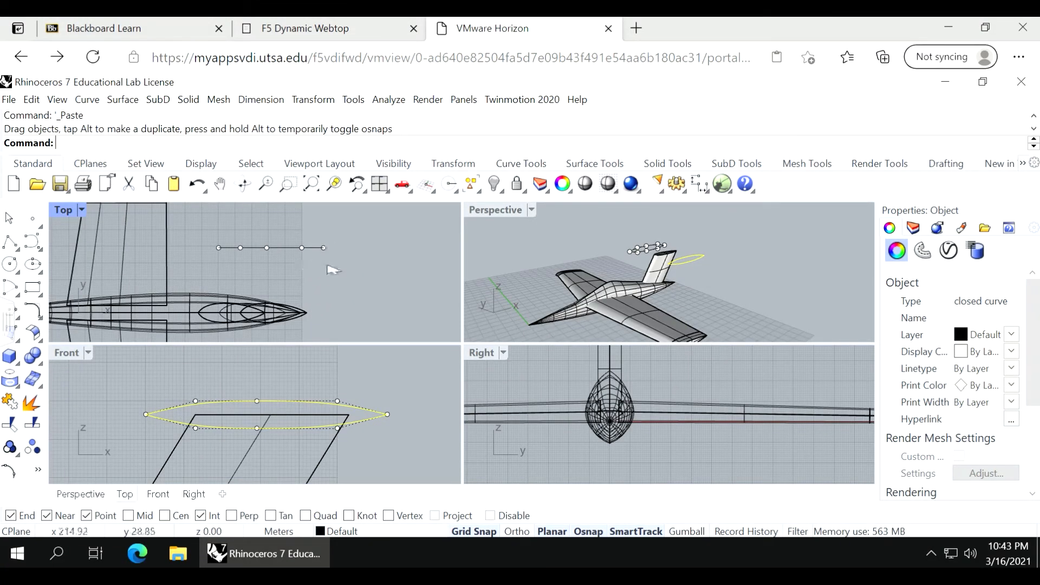
pyautogui.scroll(-2, 332, 270)
pyautogui.scroll(-1, 324, 325)
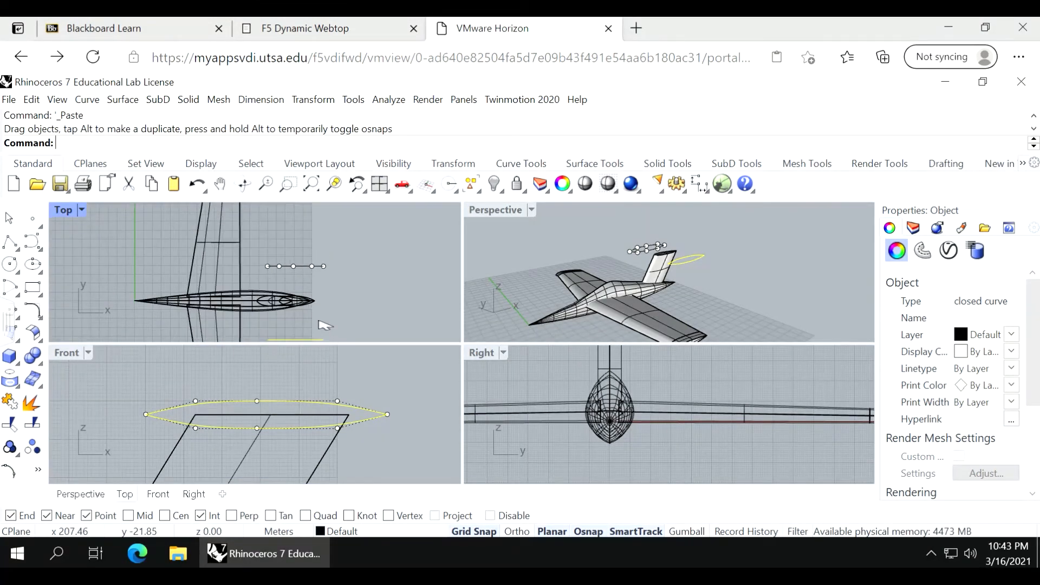
pyautogui.scroll(4, 310, 277)
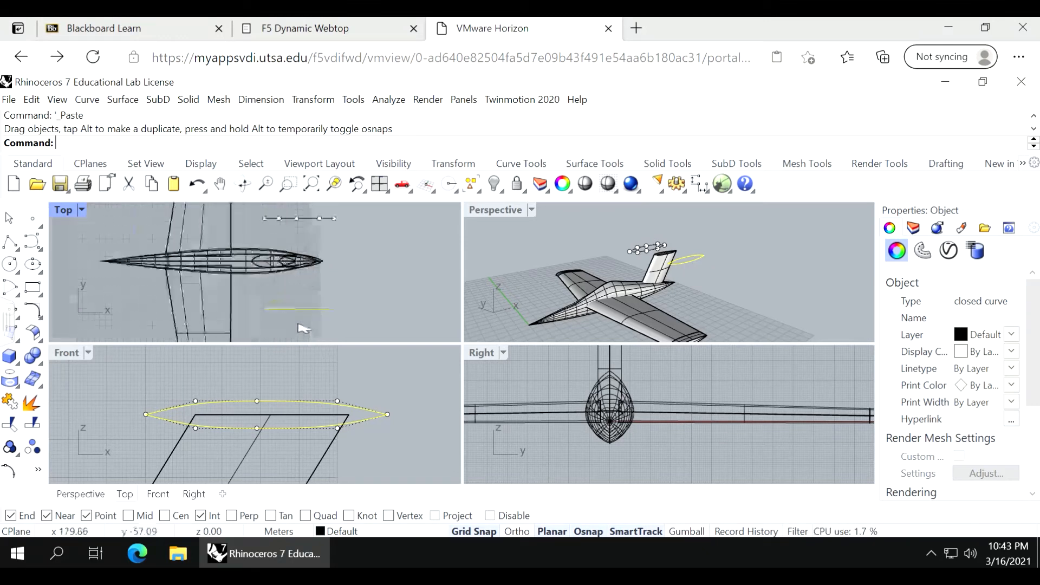
pyautogui.click(342, 299)
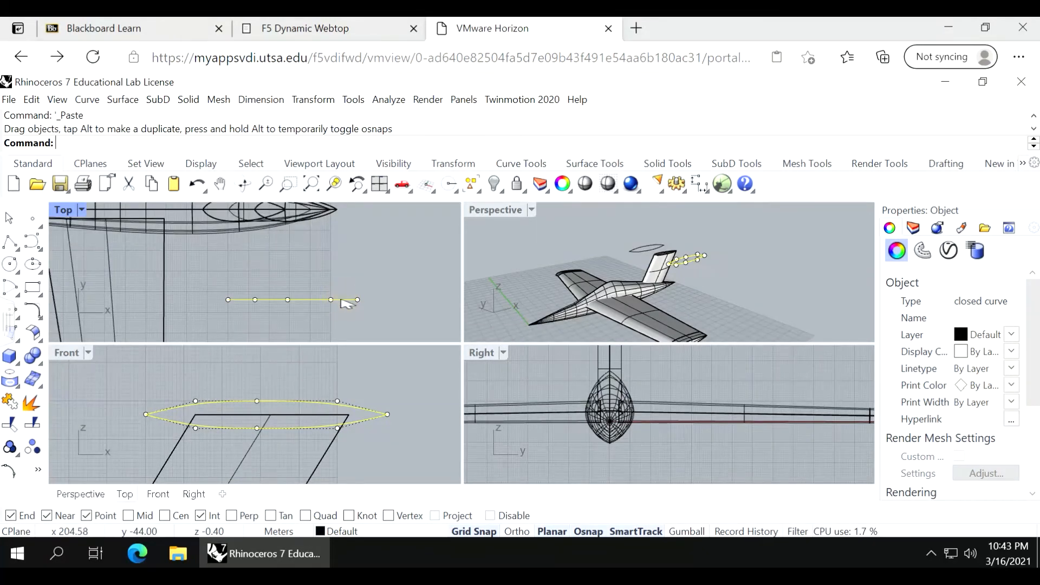
pyautogui.moveTo(341, 300); pyautogui.dragTo(340, 291)
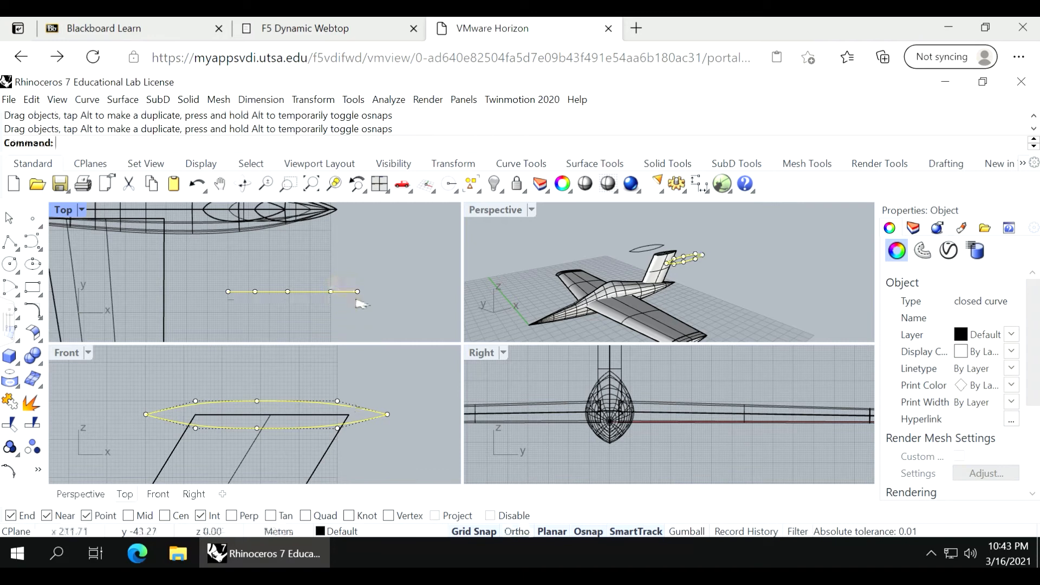
pyautogui.click(354, 298)
pyautogui.scroll(-10, 327, 254)
pyautogui.scroll(-4, 337, 297)
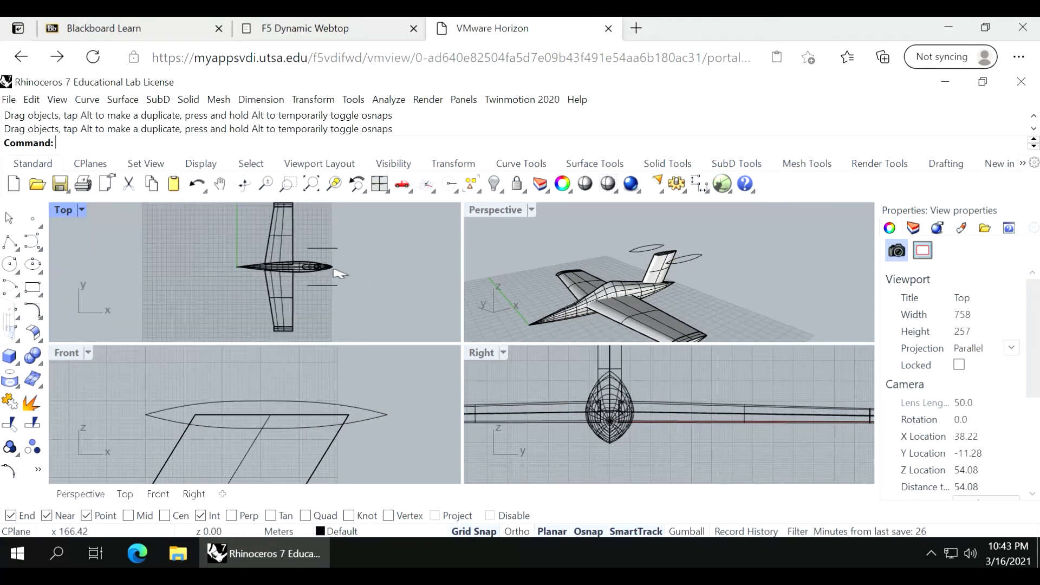
# Draw two straight rail lines between the airfoil profiles, one joining their front ends and one joining their rear ends.
pyautogui.scroll(4, 331, 257)
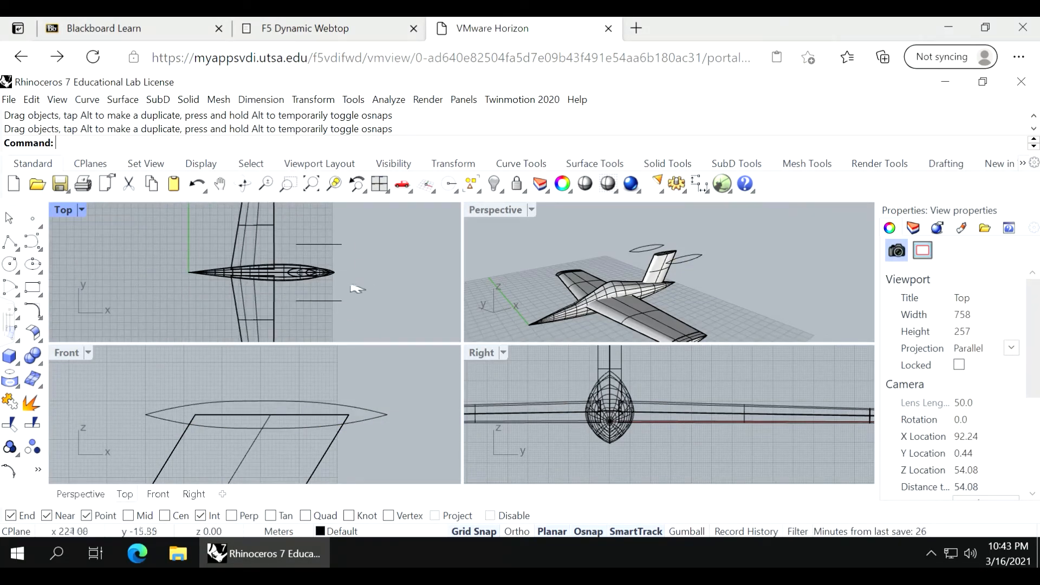
pyautogui.scroll(3, 354, 288)
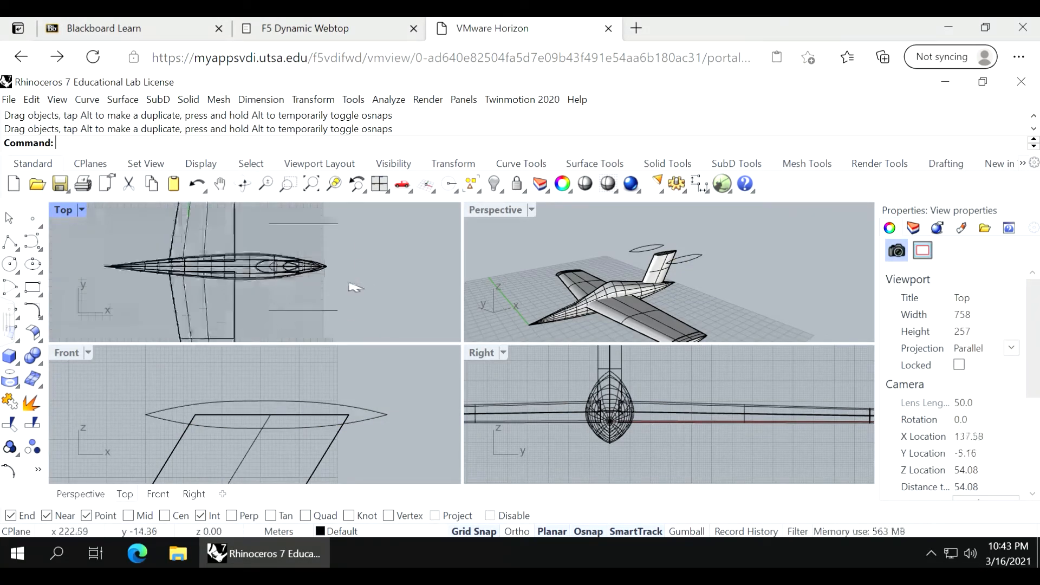
pyautogui.click(20, 248)
pyautogui.click(58, 246)
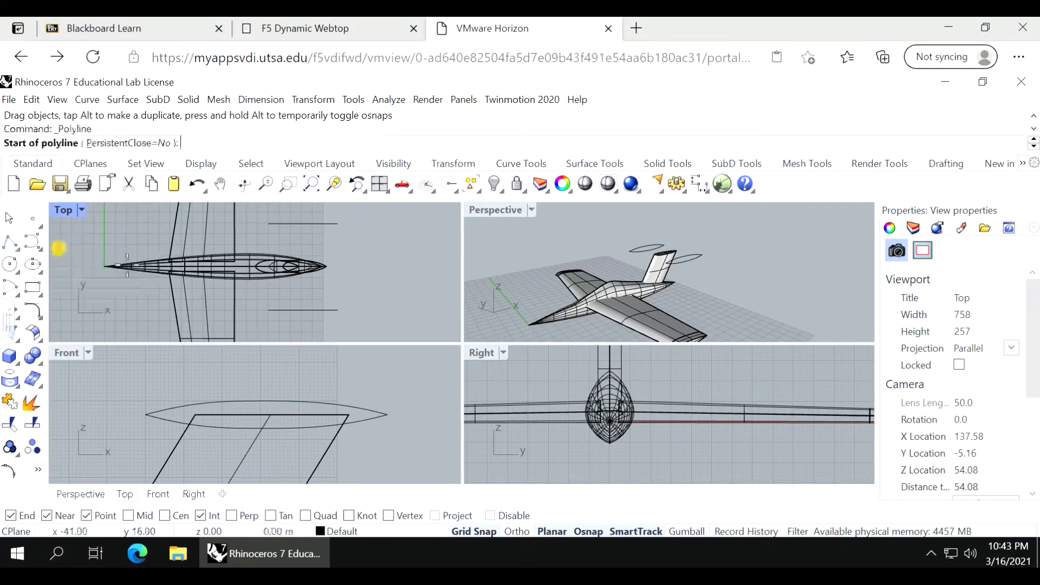
pyautogui.click(268, 310)
pyautogui.click(269, 224)
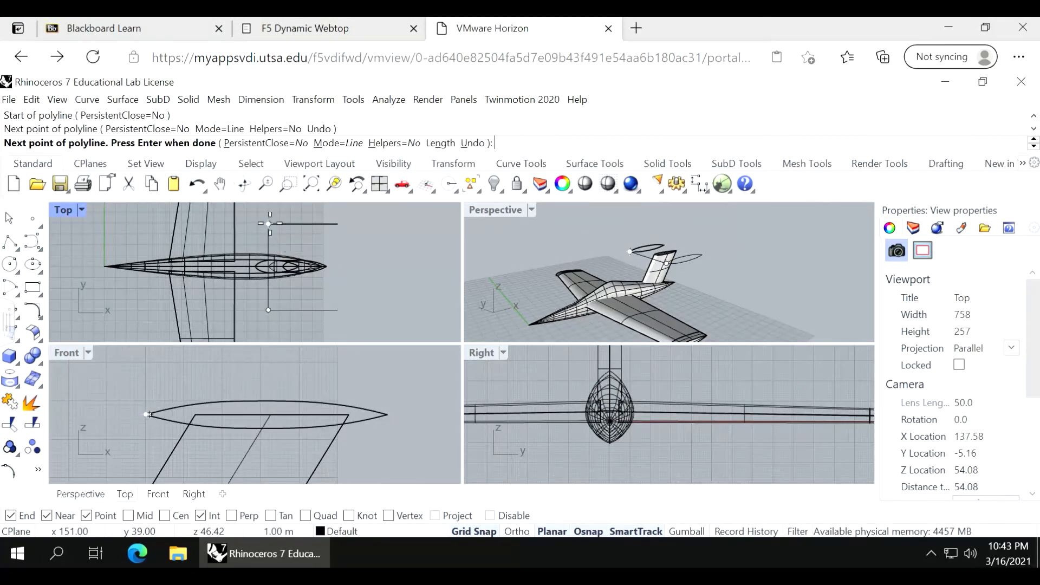
pyautogui.press('Return')
pyautogui.press('Return')
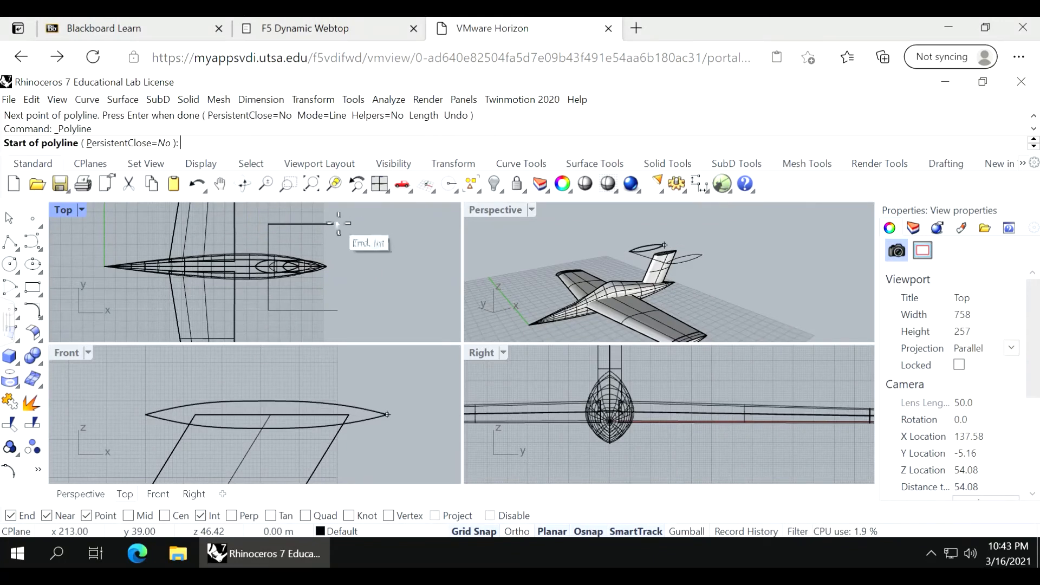
pyautogui.click(337, 224)
pyautogui.click(337, 309)
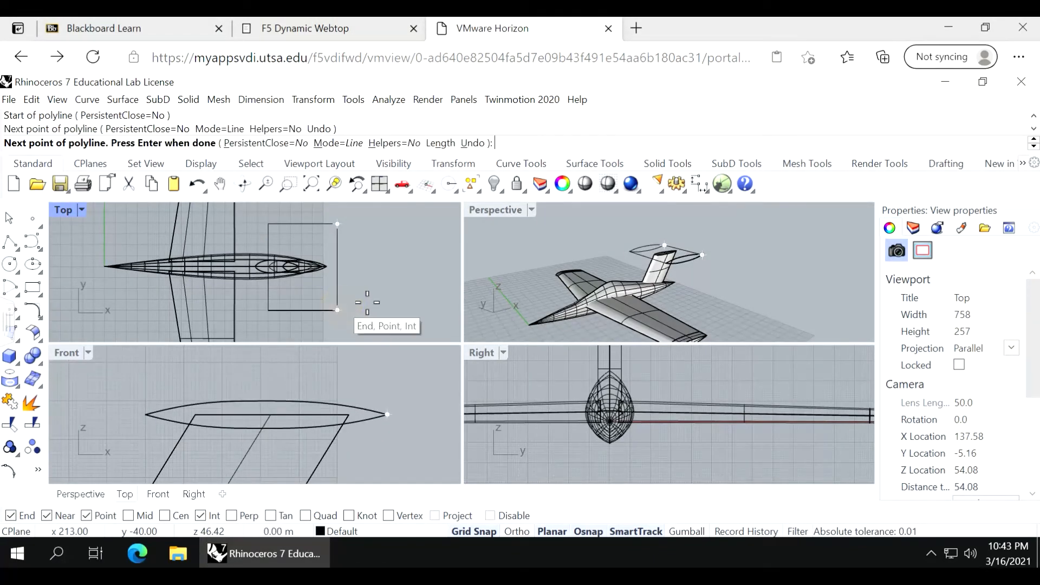
pyautogui.press('Return')
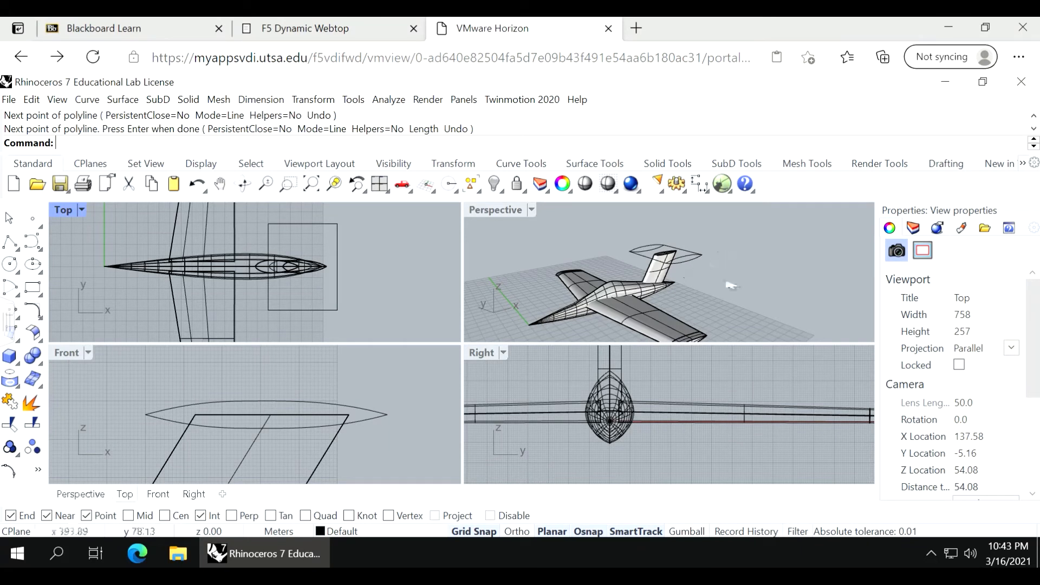
# Sweep the two airfoil profiles along the front and rear rail lines with Sweep 2 Rails, leaving the cross sections unchanged.
pyautogui.moveTo(731, 285); pyautogui.dragTo(642, 232, button='right')
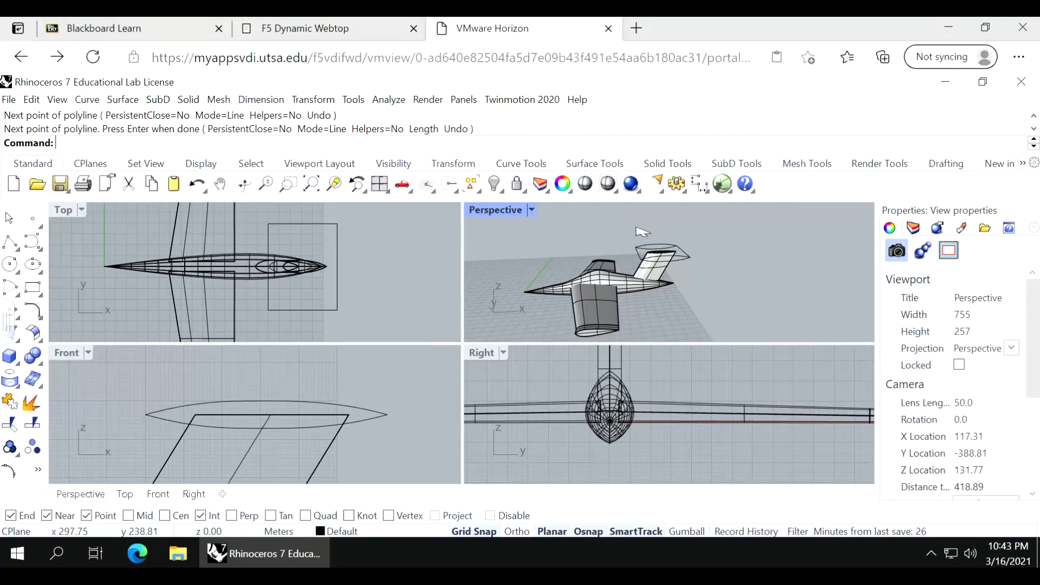
pyautogui.doubleClick(512, 213)
pyautogui.moveTo(611, 339); pyautogui.dragTo(551, 333, button='right')
pyautogui.click(123, 99)
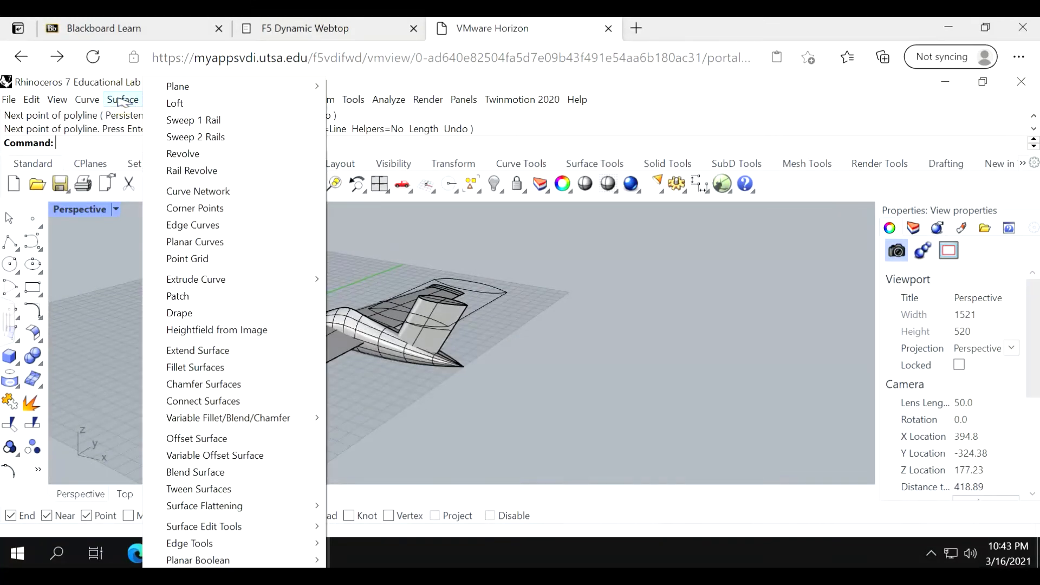
pyautogui.click(219, 137)
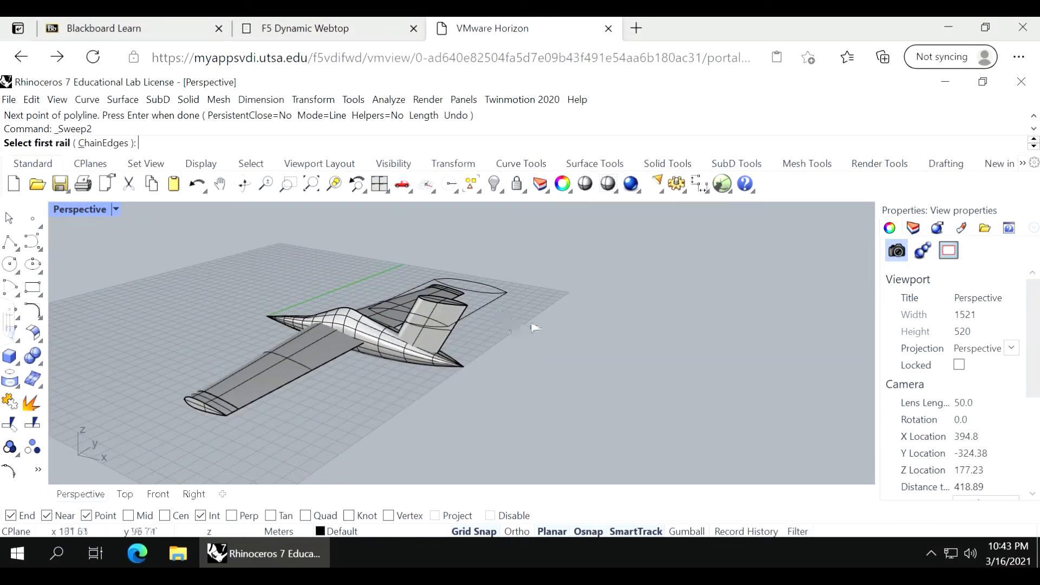
pyautogui.moveTo(534, 327); pyautogui.dragTo(517, 300, button='right')
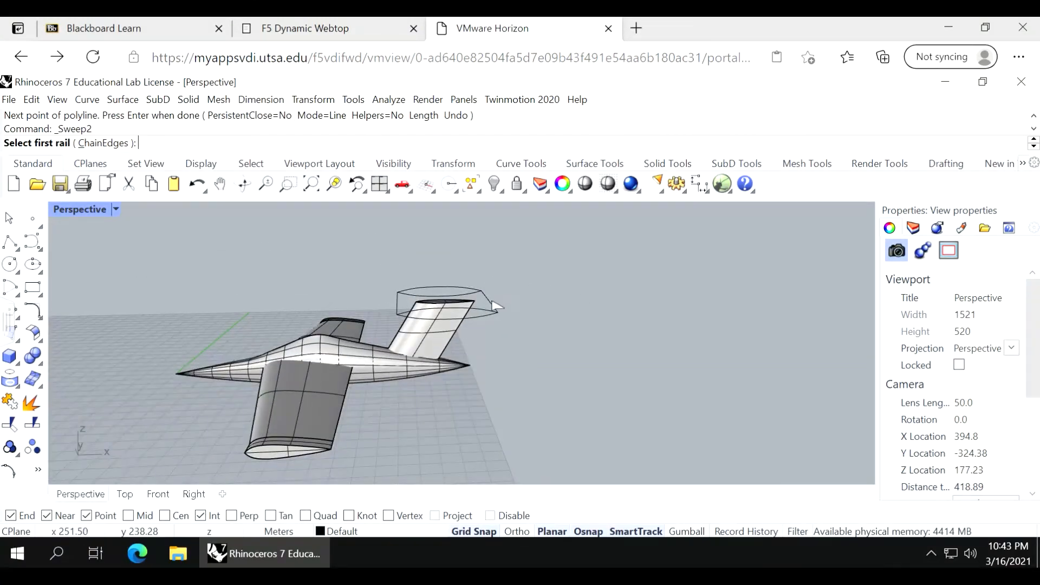
pyautogui.click(494, 304)
pyautogui.click(400, 305)
pyautogui.click(444, 289)
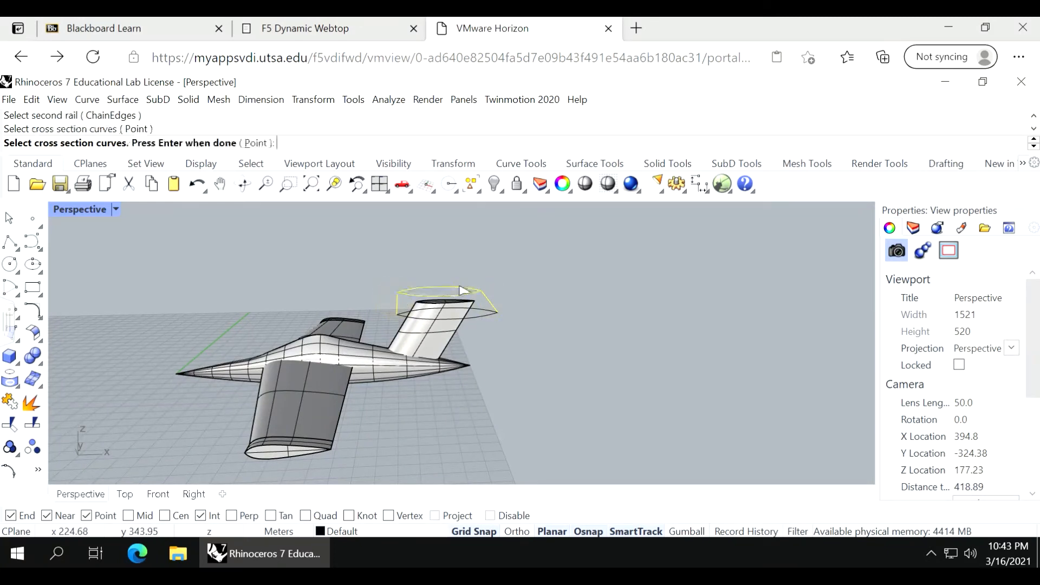
pyautogui.click(484, 317)
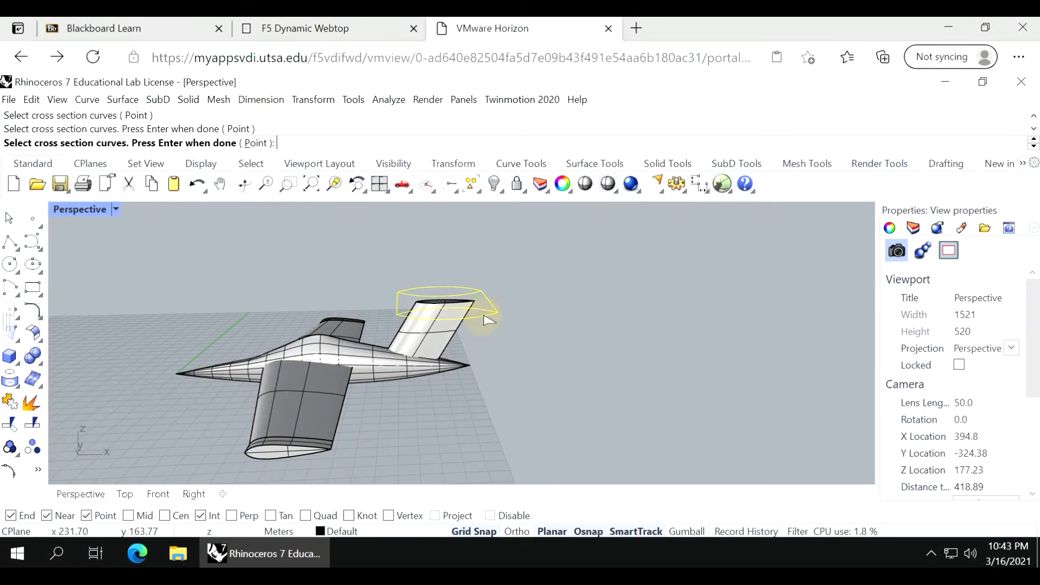
pyautogui.press('Return')
pyautogui.press('Return')
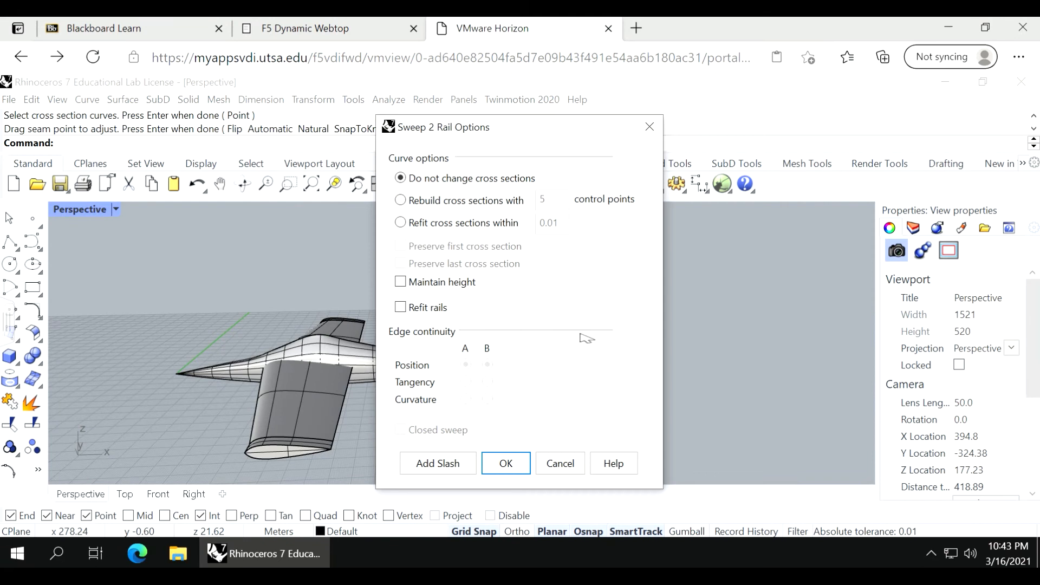
pyautogui.click(506, 464)
# Cap the open ends of the swept horizontal tail surface to make it a closed solid.
pyautogui.moveTo(513, 429); pyautogui.dragTo(607, 374, button='right')
pyautogui.click(521, 318)
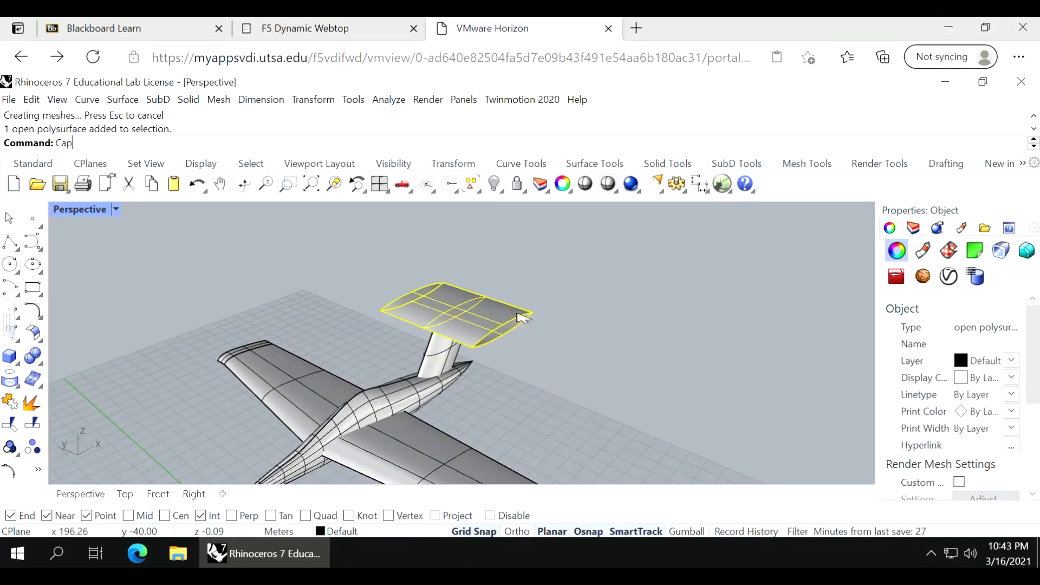
pyautogui.write('Cap')
pyautogui.press('Return')
pyautogui.press('Return')
# Thin the horizontal tailplane solid vertically with Scale1D about its profile centre in the Front view, to a little over half its thickness.
pyautogui.click(543, 335)
pyautogui.moveTo(543, 334); pyautogui.dragTo(466, 299, button='right')
pyautogui.click(466, 299)
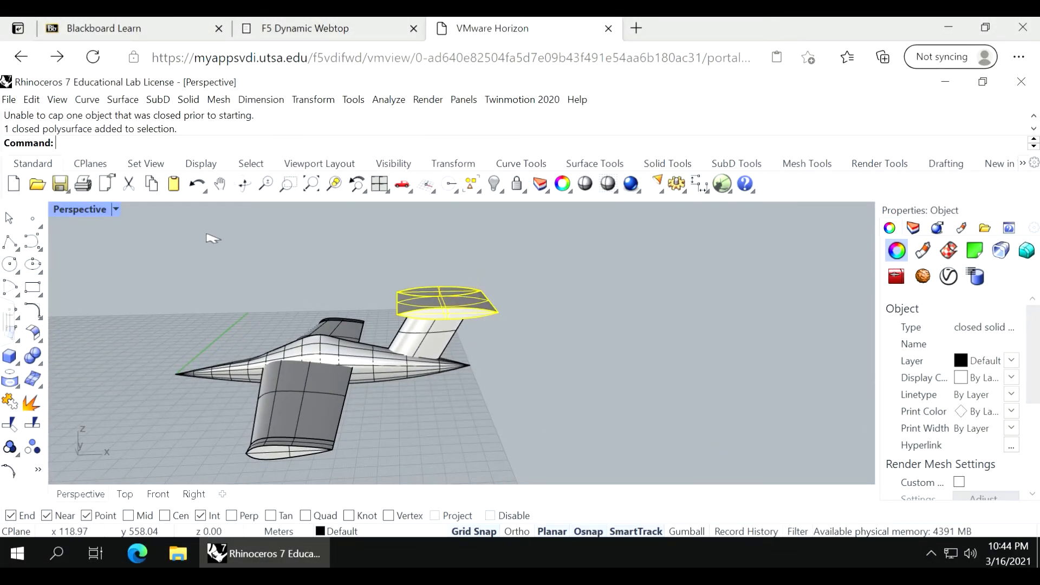
pyautogui.doubleClick(71, 214)
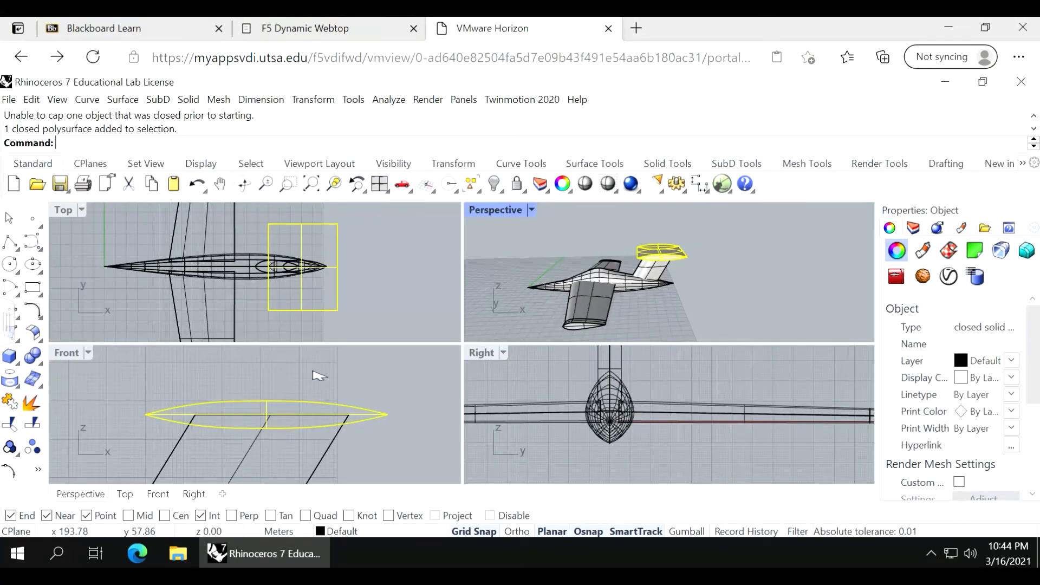
pyautogui.scroll(-2, 317, 376)
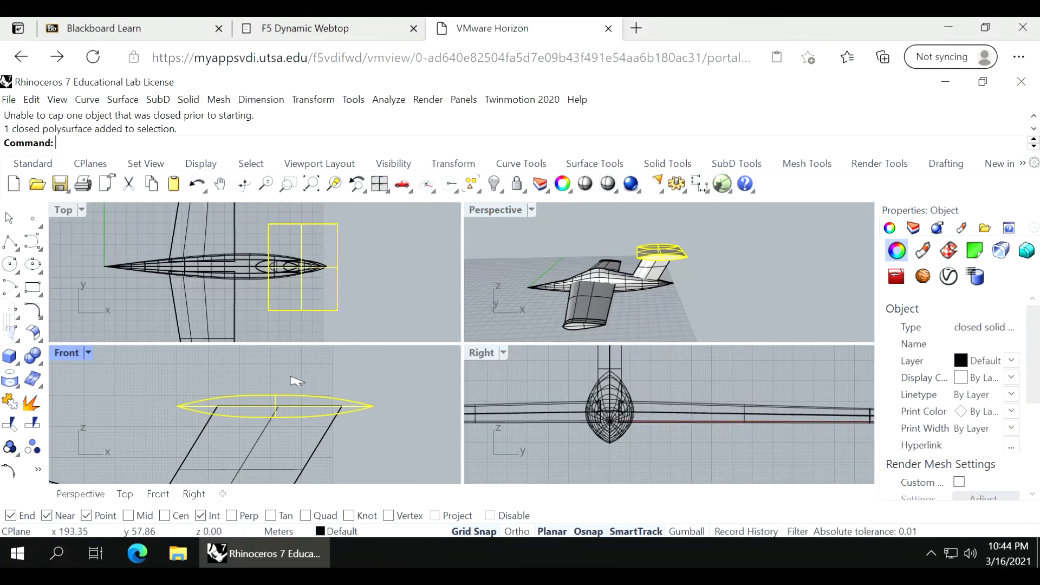
pyautogui.doubleClick(69, 353)
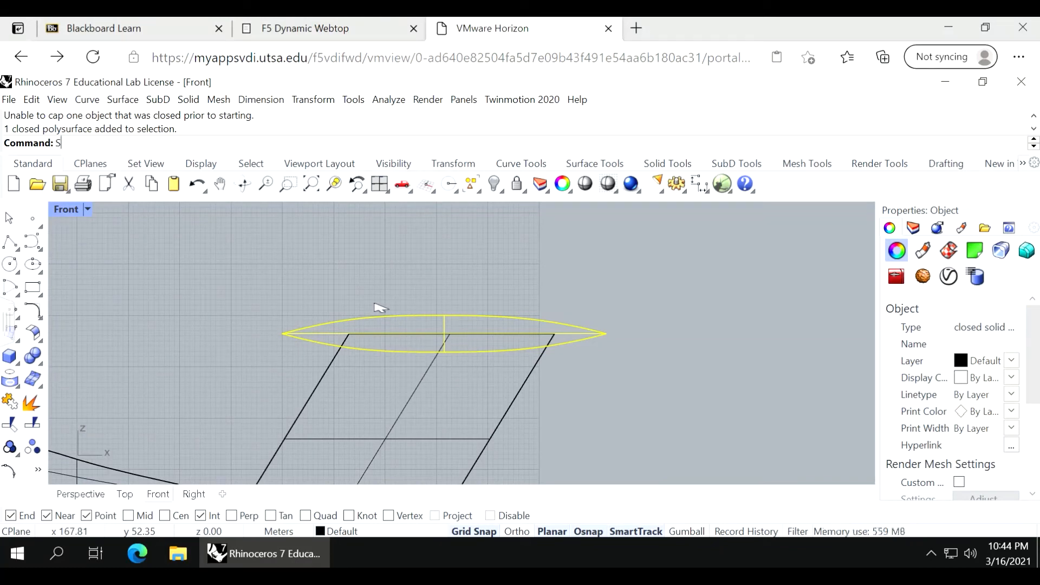
pyautogui.write('1D')
pyautogui.press('Return')
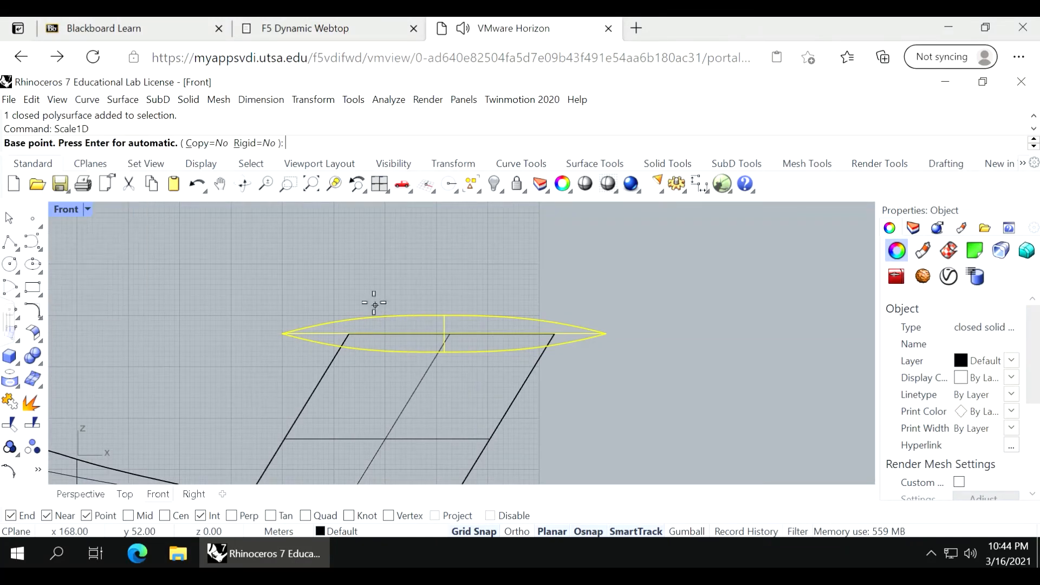
pyautogui.click(444, 334)
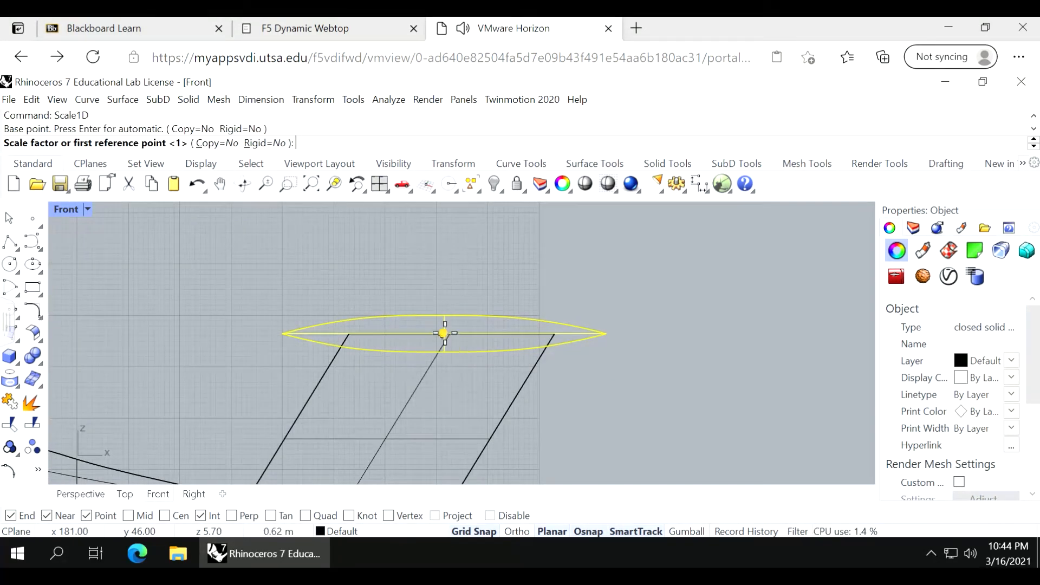
pyautogui.click(444, 332)
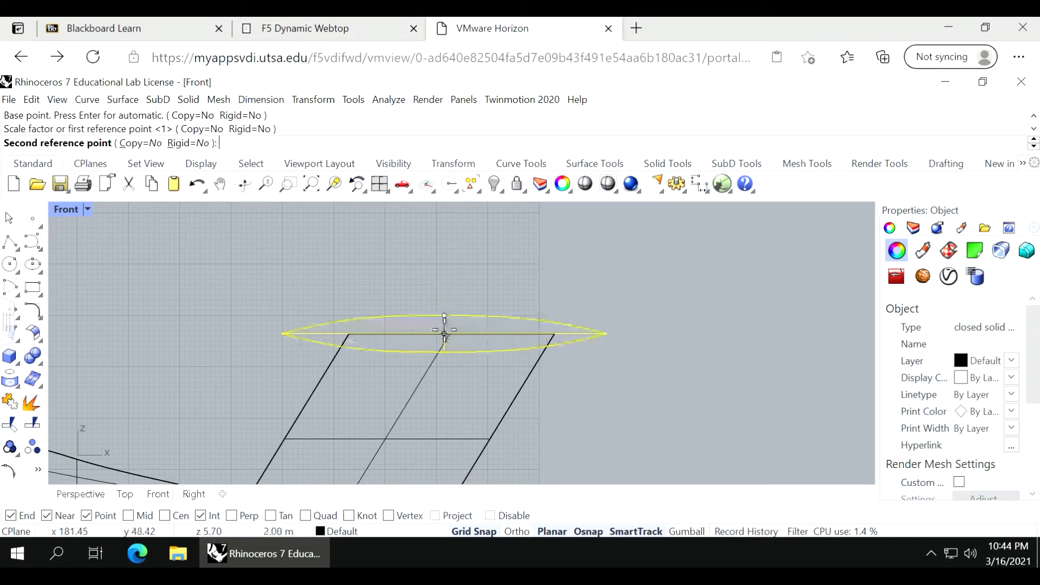
pyautogui.scroll(5, 444, 319)
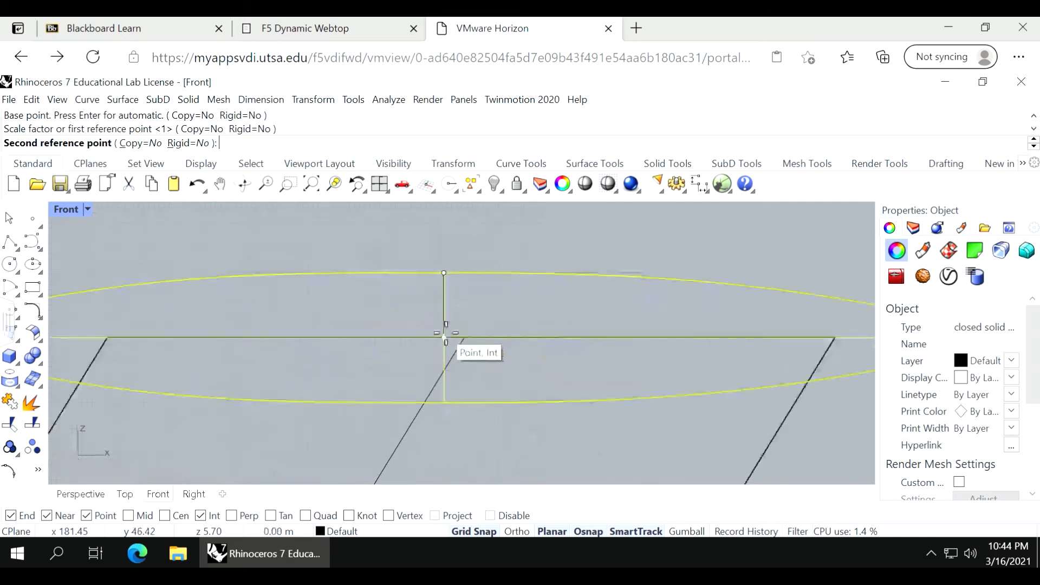
pyautogui.click(444, 297)
# Delete the two leftover closed airfoil curves around the thinned tailplane.
pyautogui.click(491, 273)
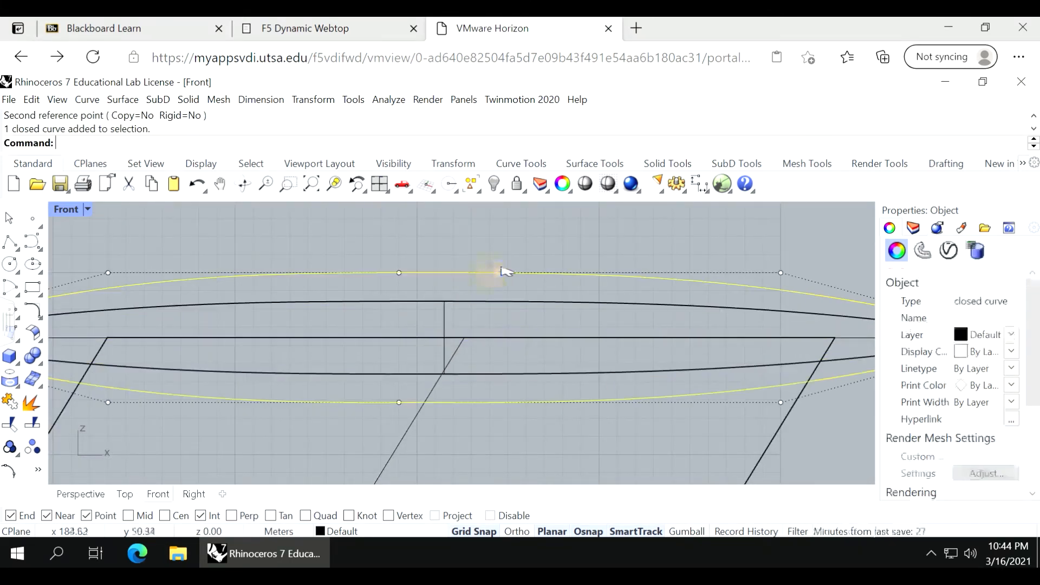
pyautogui.press('Delete')
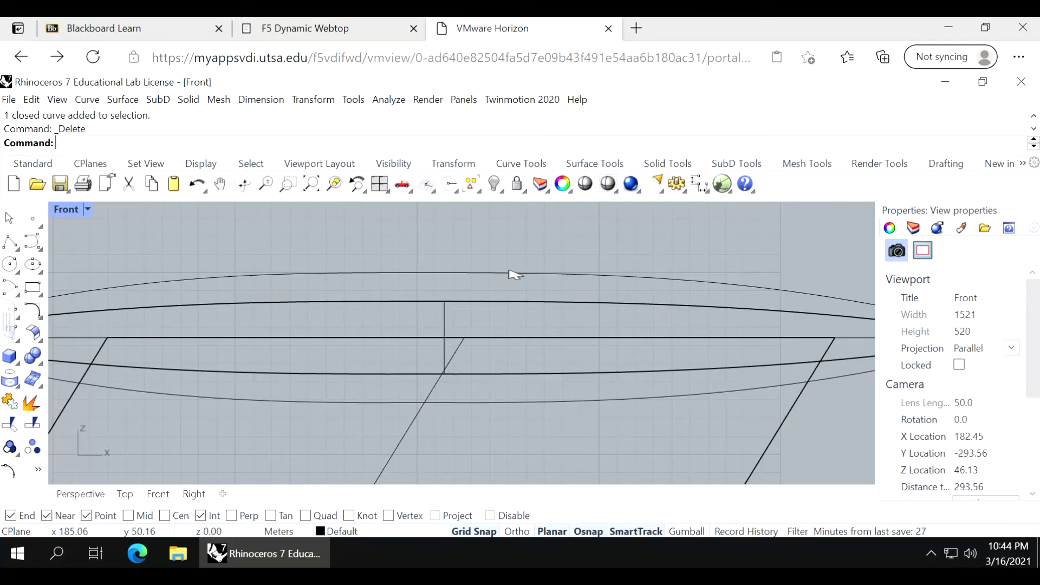
pyautogui.click(515, 275)
pyautogui.press('Delete')
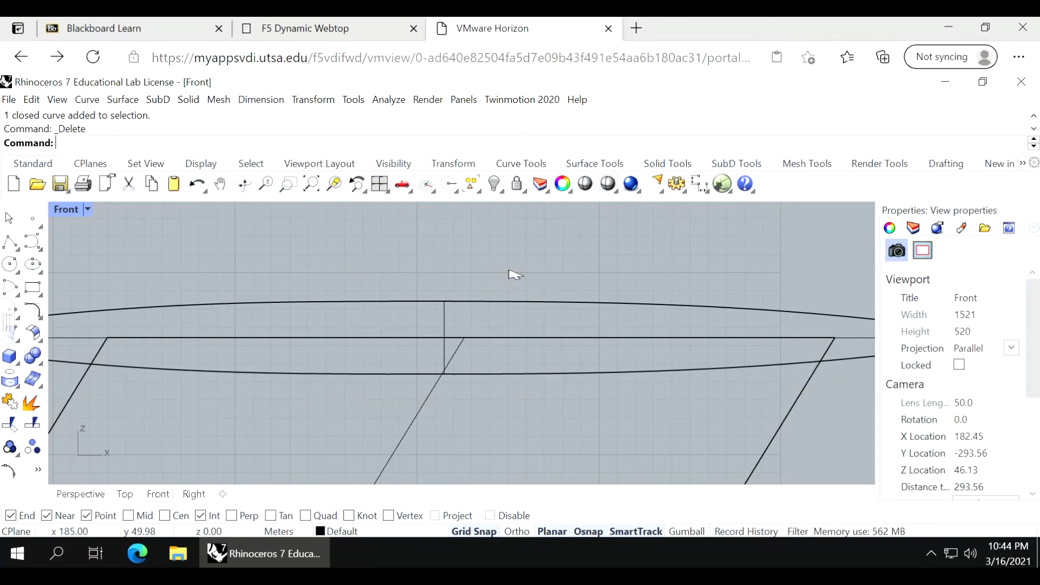
# Examine the whole airplane from several angles in perspective and in the Top, Front and Right views.
pyautogui.doubleClick(70, 207)
pyautogui.scroll(-2, 301, 274)
pyautogui.click(695, 279)
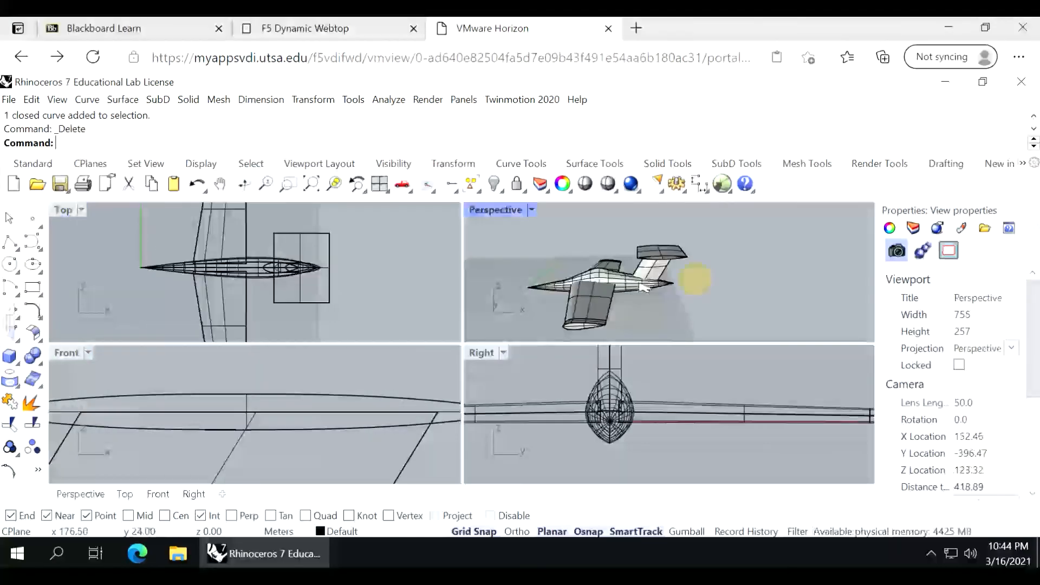
pyautogui.moveTo(695, 279); pyautogui.dragTo(665, 262, button='right')
pyautogui.scroll(4, 689, 254)
pyautogui.scroll(-6, 666, 262)
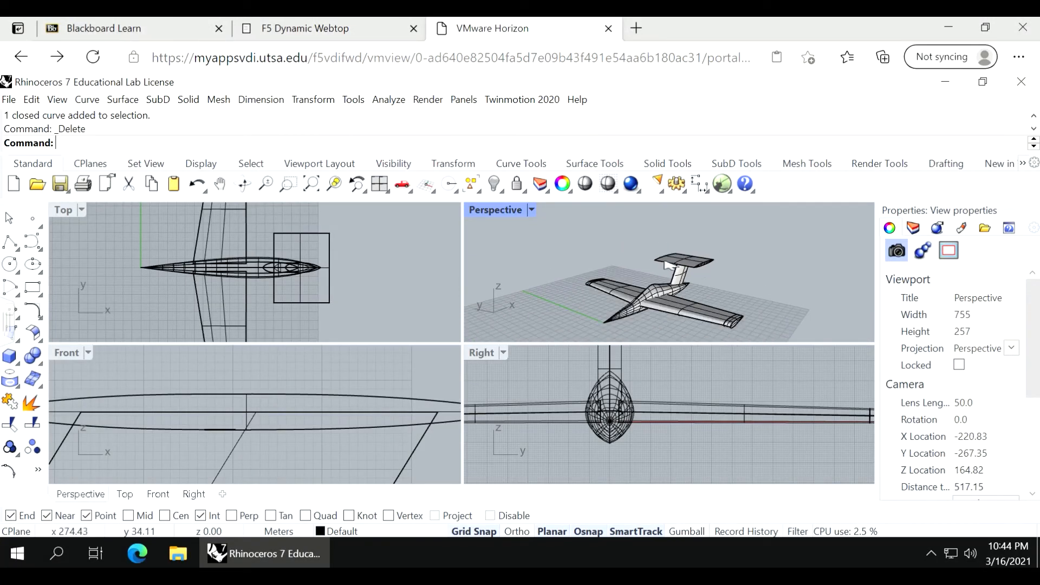
pyautogui.doubleClick(493, 210)
pyautogui.moveTo(351, 397); pyautogui.dragTo(225, 394, button='right')
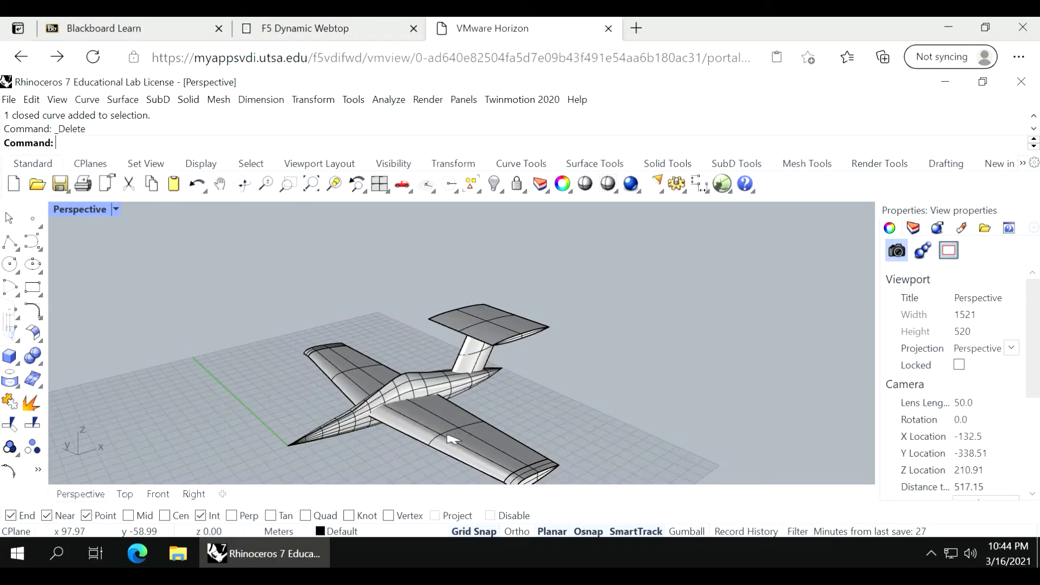
pyautogui.moveTo(386, 449); pyautogui.dragTo(534, 391, button='right')
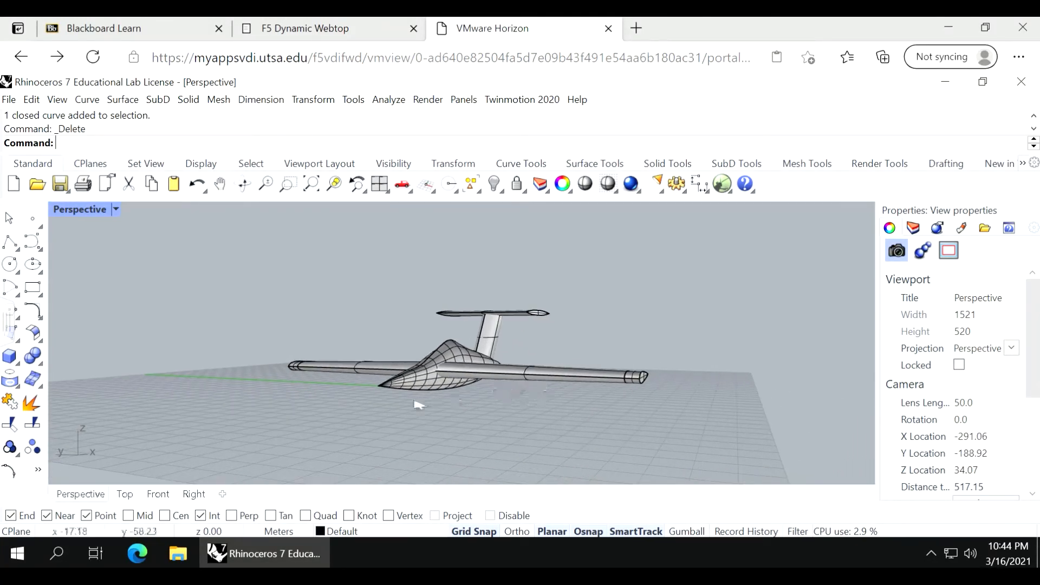
pyautogui.moveTo(334, 401); pyautogui.dragTo(271, 423, button='right')
pyautogui.doubleClick(81, 209)
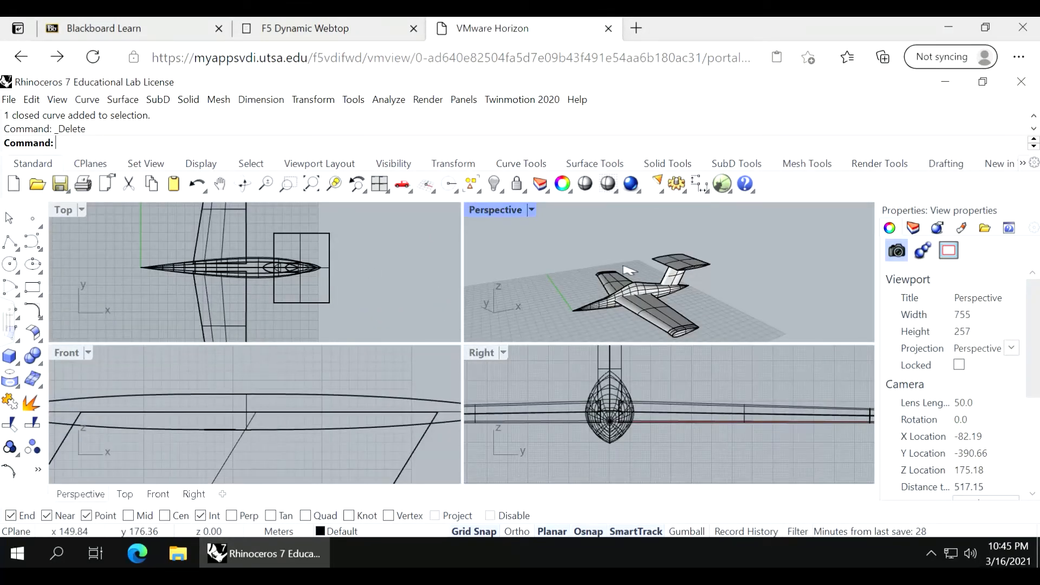
pyautogui.scroll(-8, 629, 269)
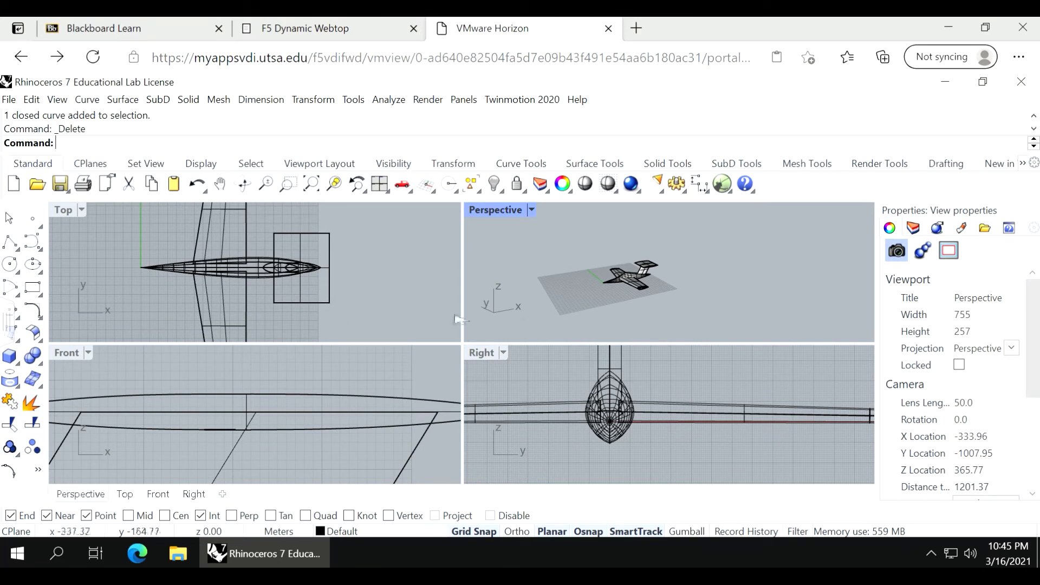
pyautogui.scroll(-10, 333, 317)
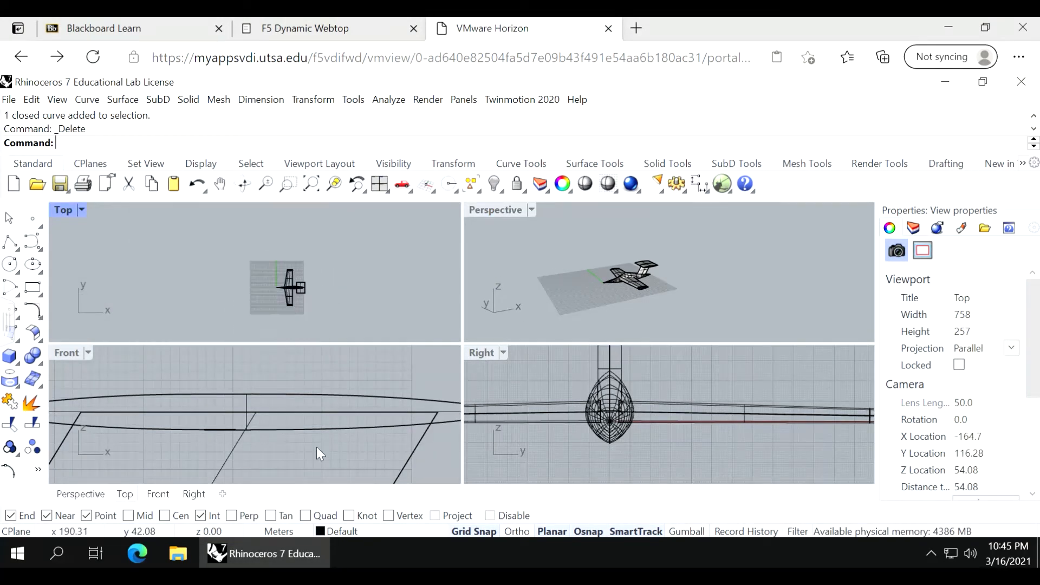
pyautogui.scroll(-10, 319, 452)
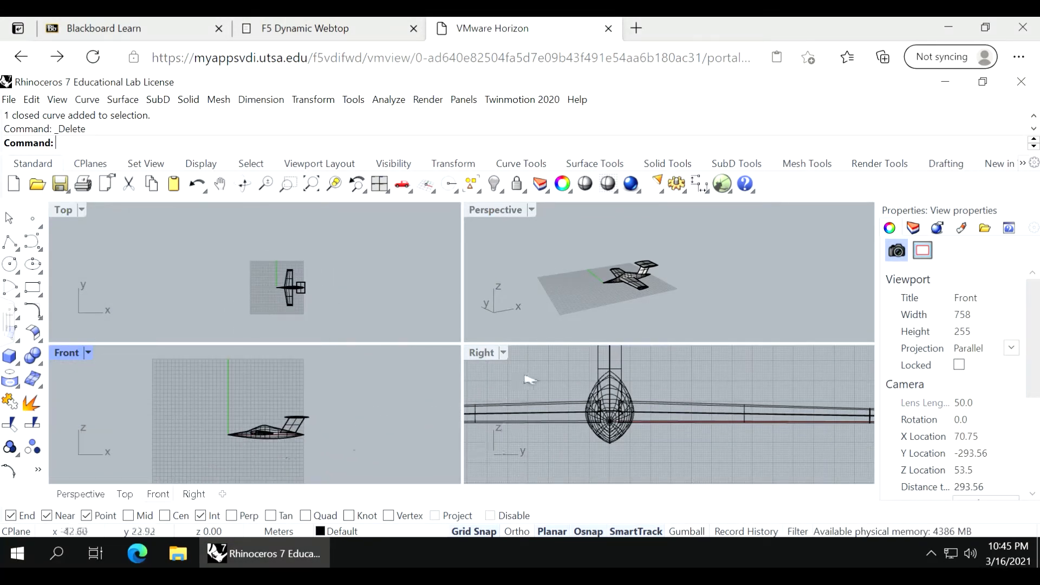
pyautogui.scroll(-8, 528, 380)
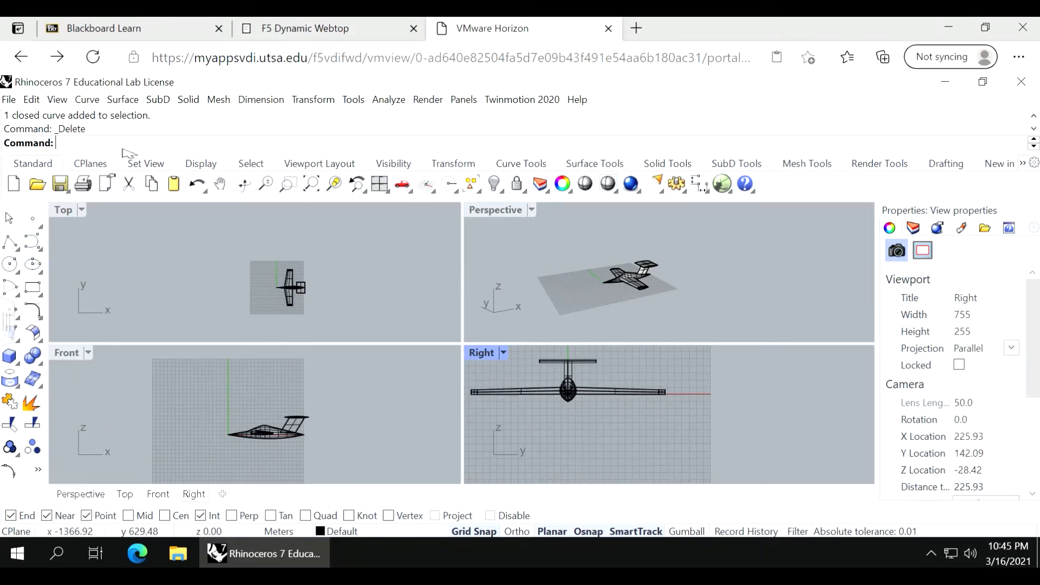
pyautogui.write('ll')
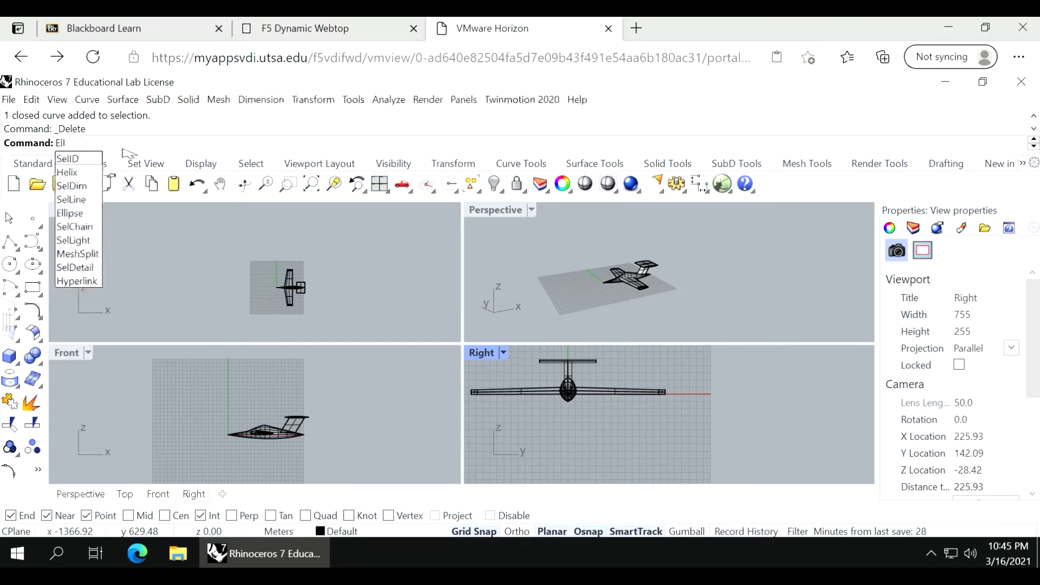
pyautogui.press('BackSpace')
pyautogui.press('BackSpace')
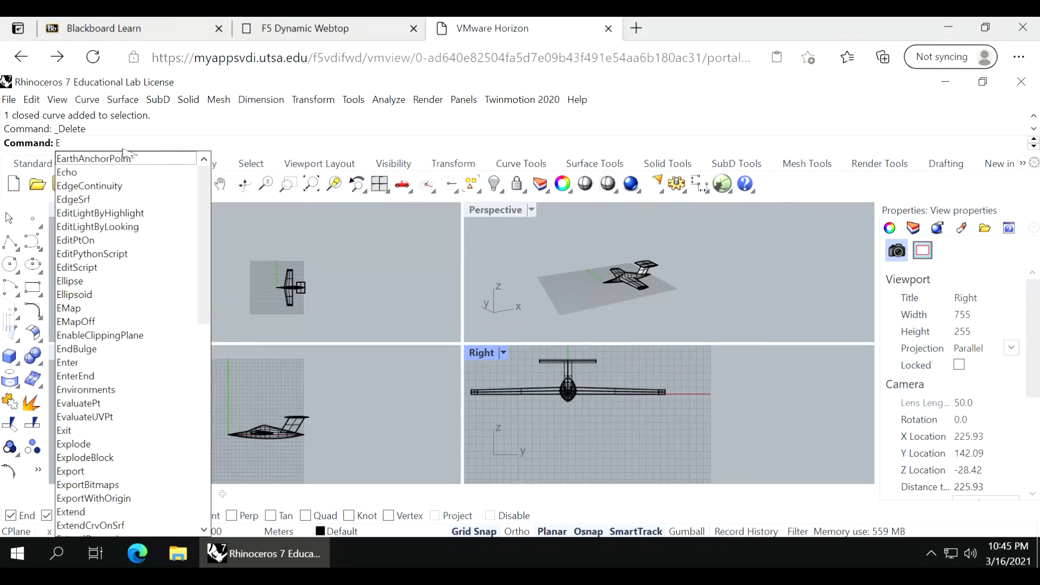
pyautogui.write('llipsoid')
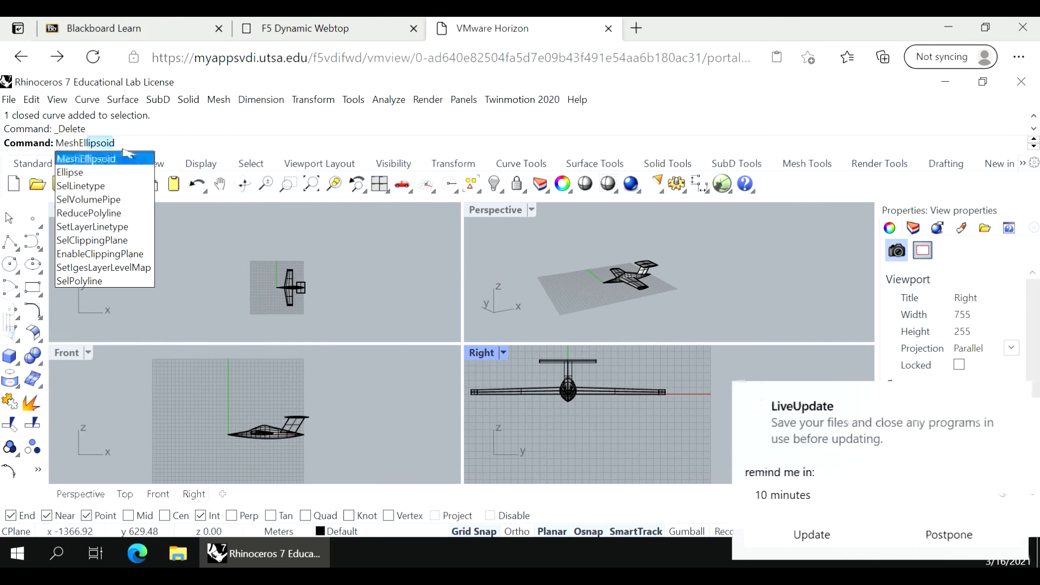
pyautogui.press('Down')
pyautogui.press('Return')
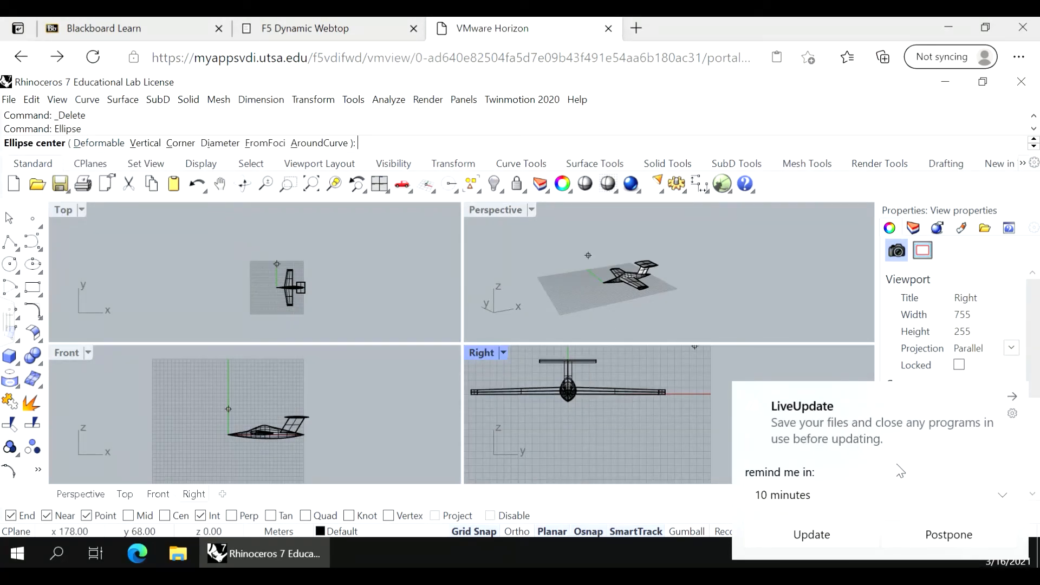
pyautogui.click(1010, 398)
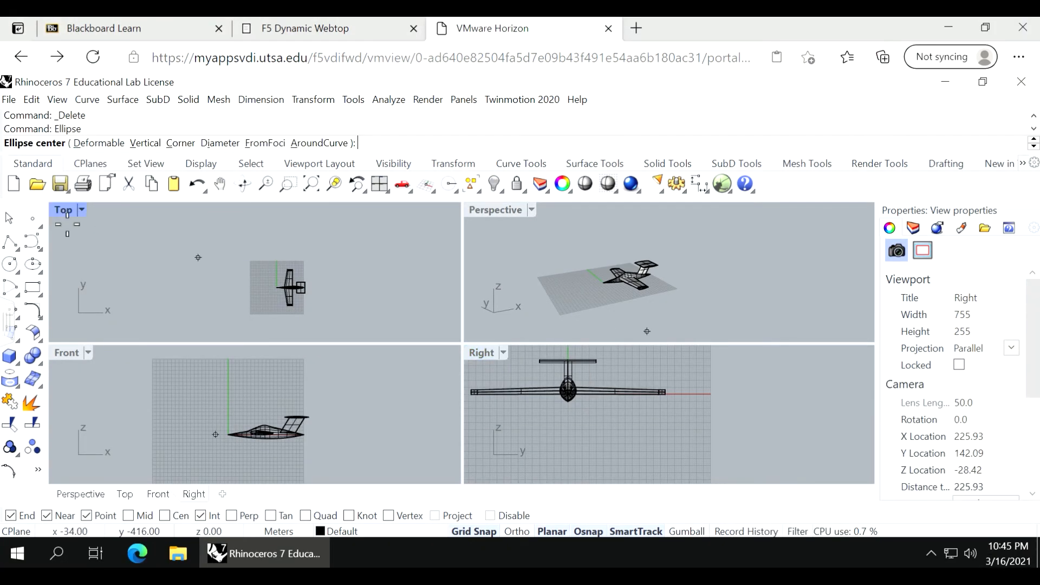
pyautogui.scroll(7, 642, 387)
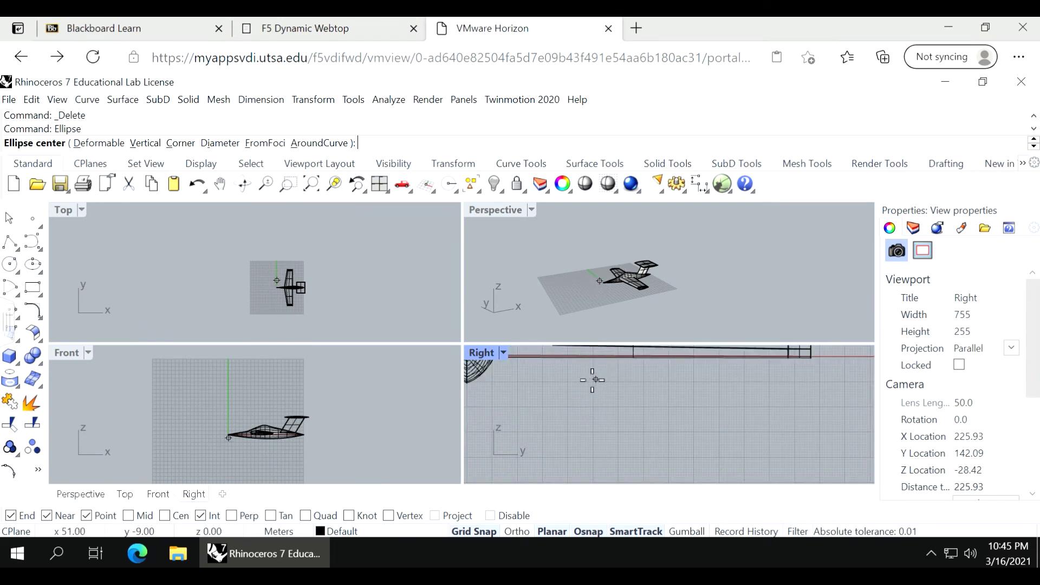
pyautogui.click(593, 383)
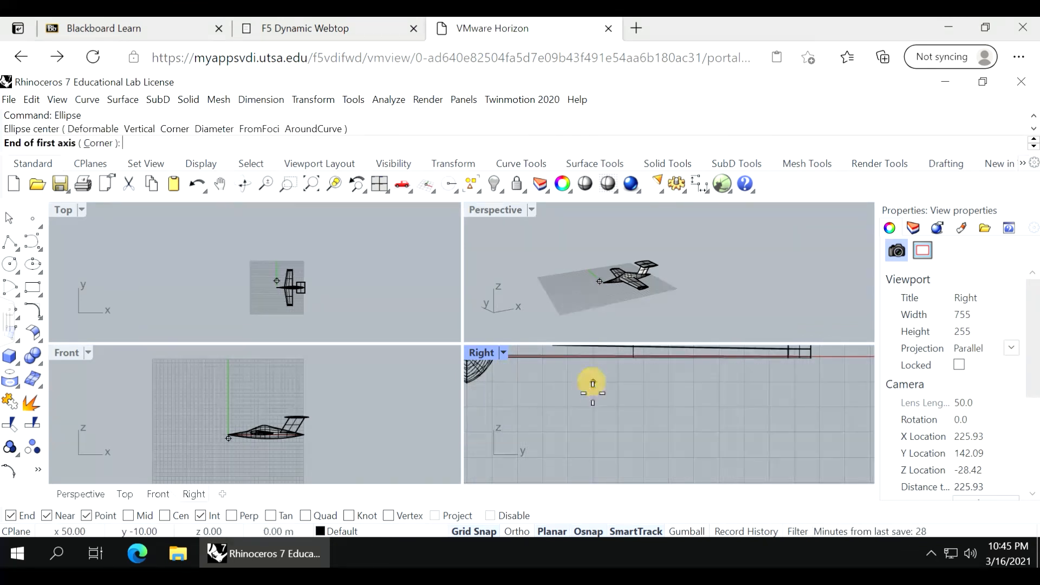
pyautogui.click(593, 456)
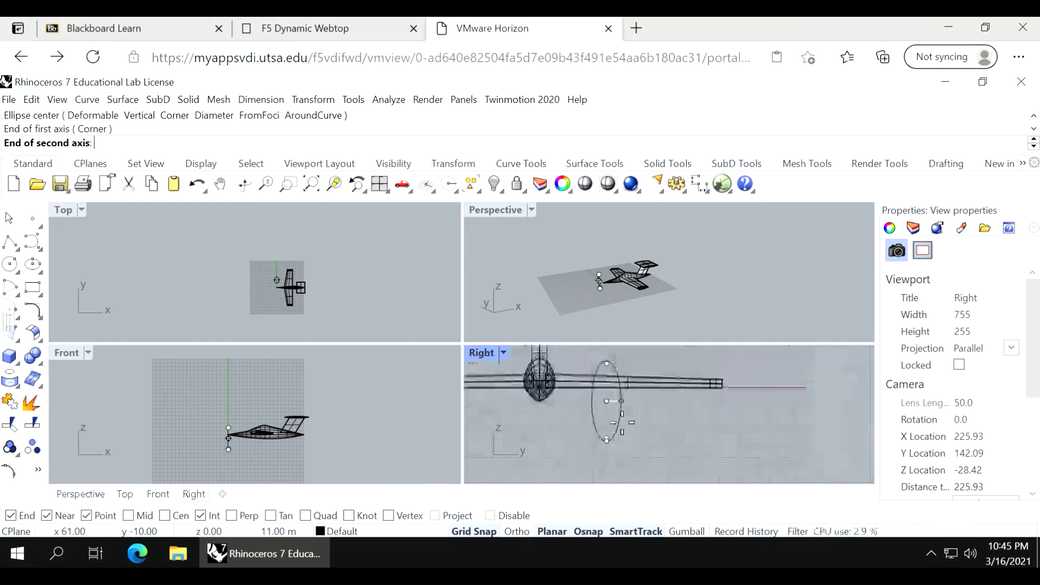
pyautogui.press('Escape')
# Draw an upright ellipse below the wing in the Right view, centred at about (50, -30) with a horizontal radius of about 12 m.
pyautogui.press('Return')
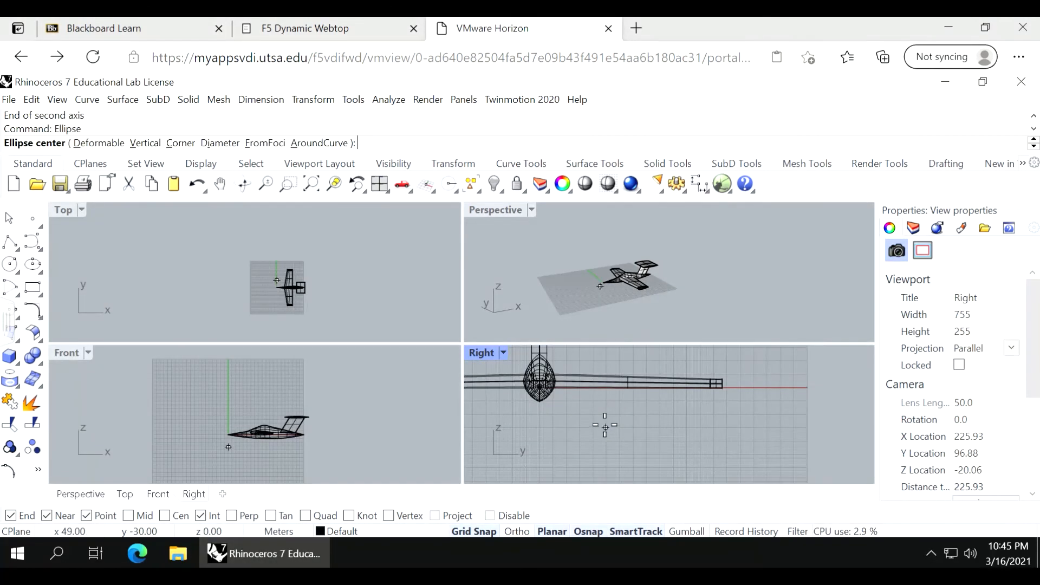
pyautogui.scroll(3, 606, 428)
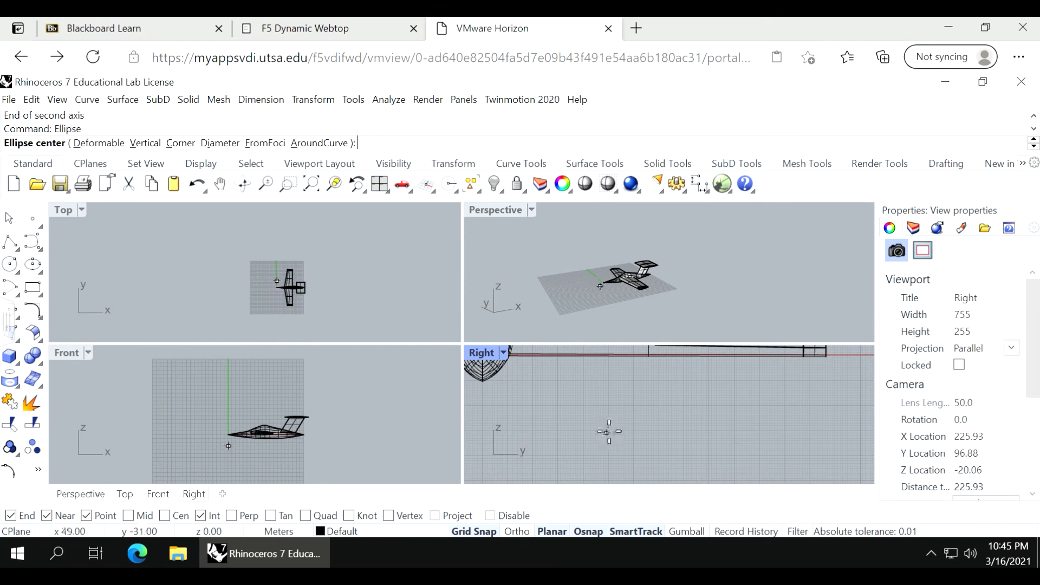
pyautogui.click(610, 430)
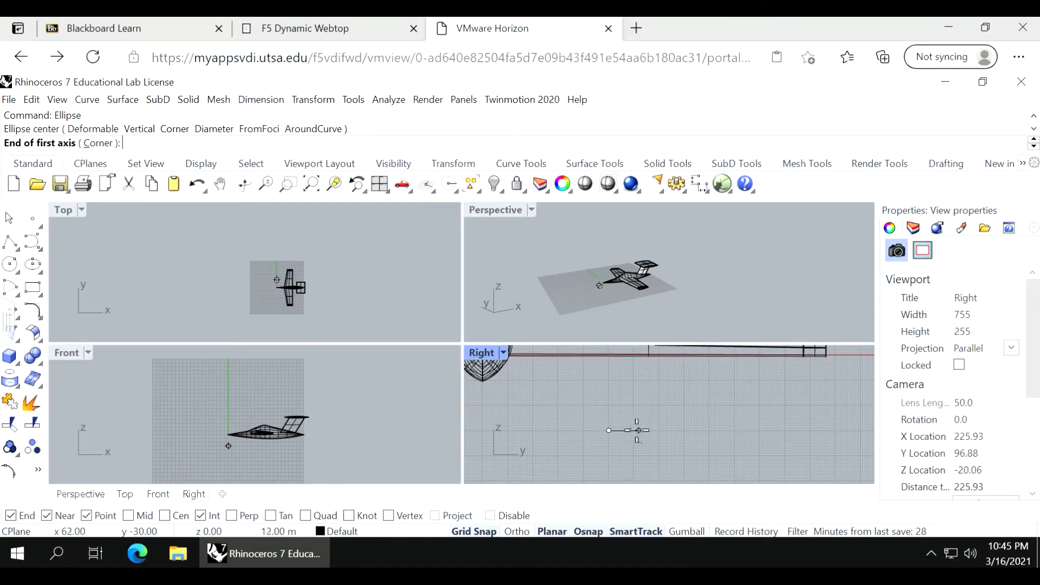
pyautogui.click(637, 430)
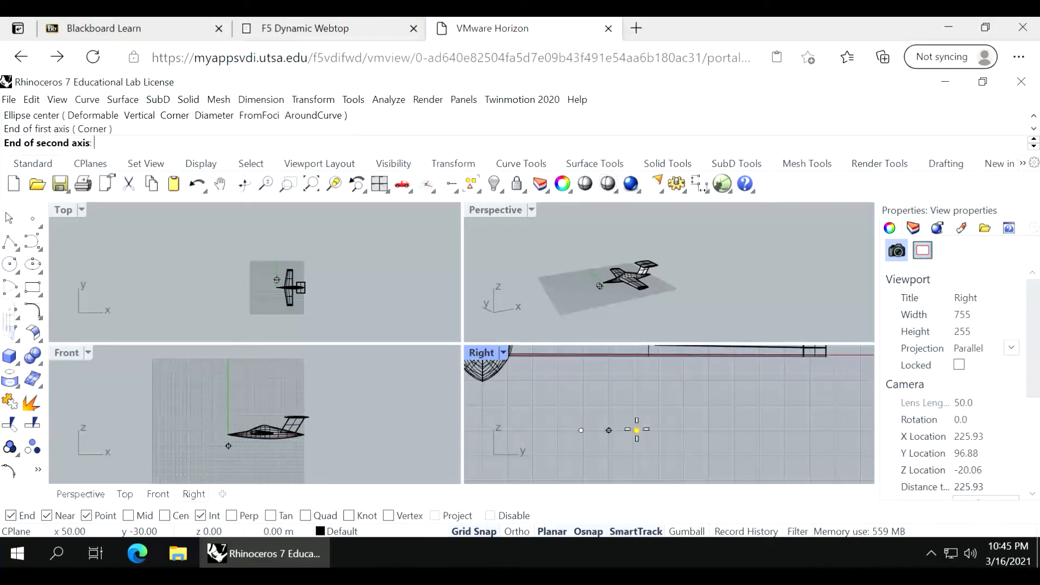
pyautogui.click(612, 387)
pyautogui.scroll(-4, 620, 393)
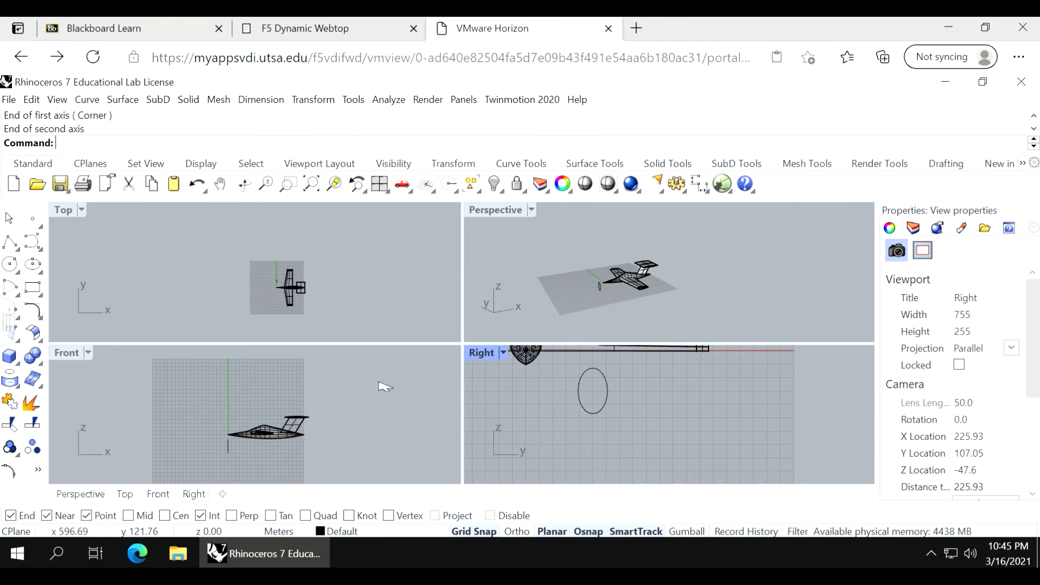
# Move the ellipse forward of and below the airplane's nose in the Front view.
pyautogui.scroll(4, 225, 450)
pyautogui.scroll(3, 233, 433)
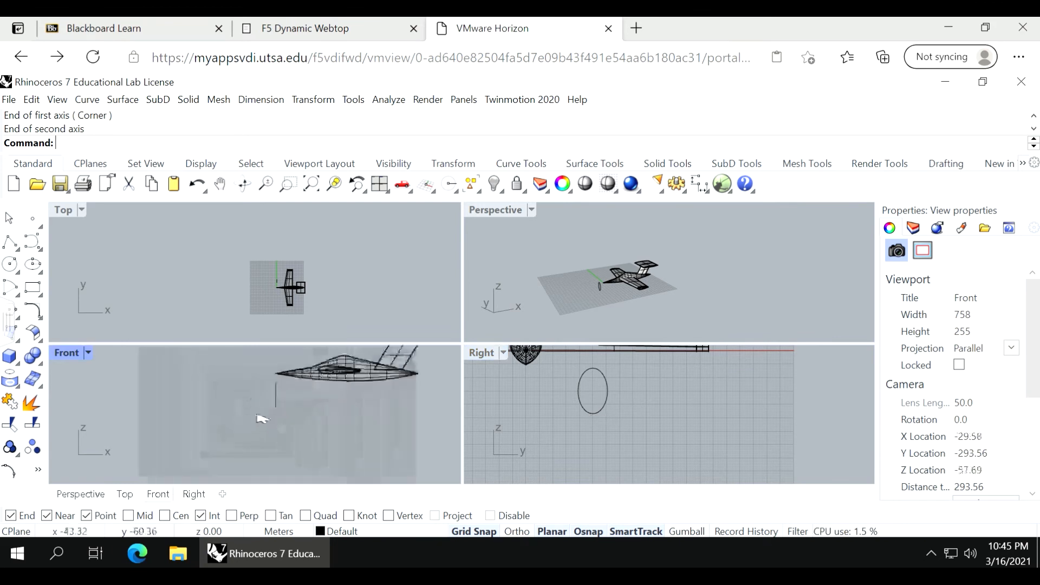
pyautogui.moveTo(275, 402); pyautogui.dragTo(181, 442)
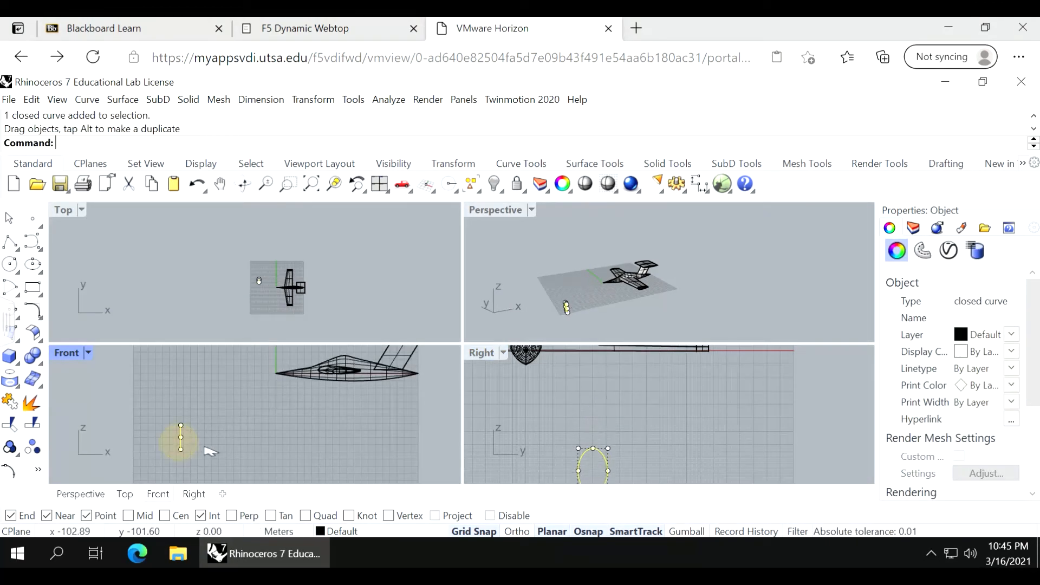
# Make three copies of the ellipse and space them out behind the original toward the airplane in the Front view.
pyautogui.hotkey('ctrl', 'c')
pyautogui.hotkey('ctrl', 'v')
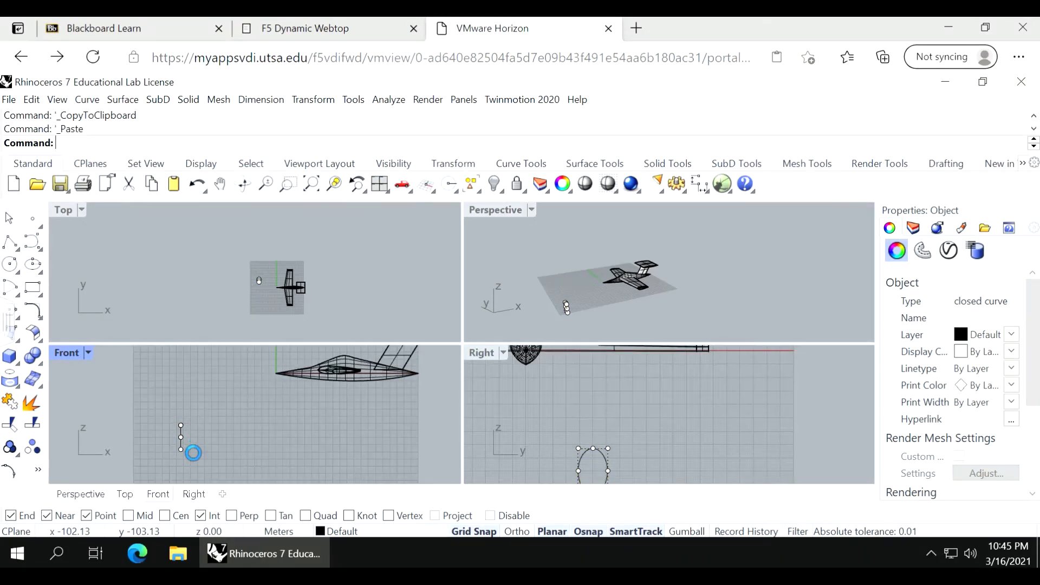
pyautogui.moveTo(182, 446); pyautogui.dragTo(191, 437)
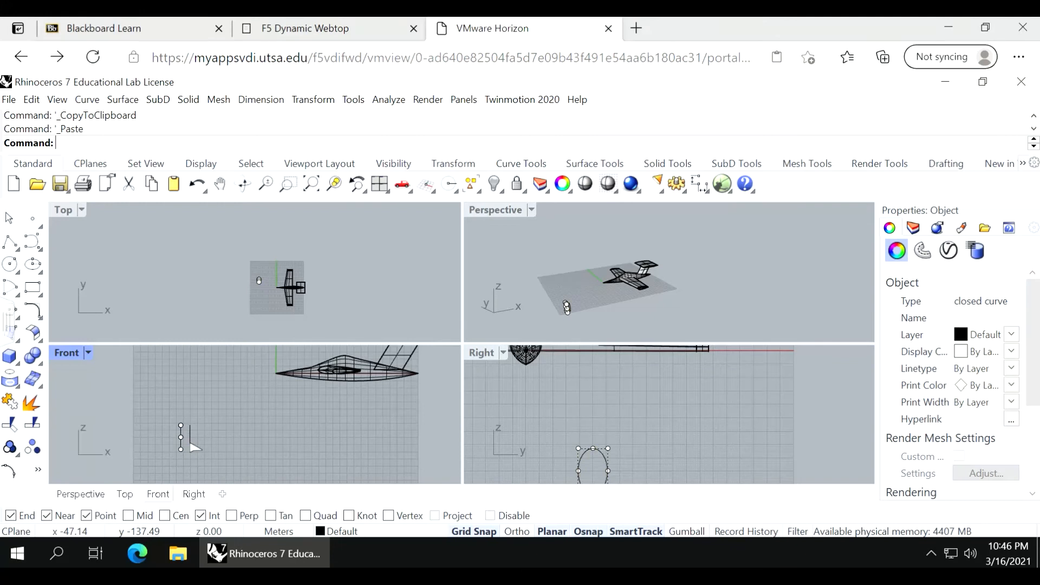
pyautogui.moveTo(190, 447); pyautogui.dragTo(218, 437)
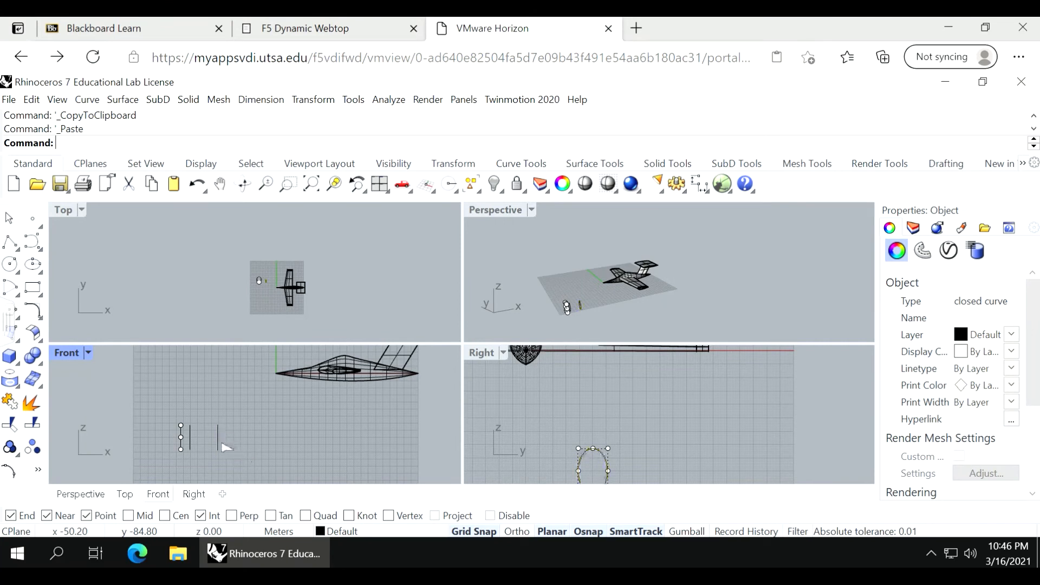
pyautogui.click(219, 441)
pyautogui.moveTo(229, 442); pyautogui.dragTo(279, 471)
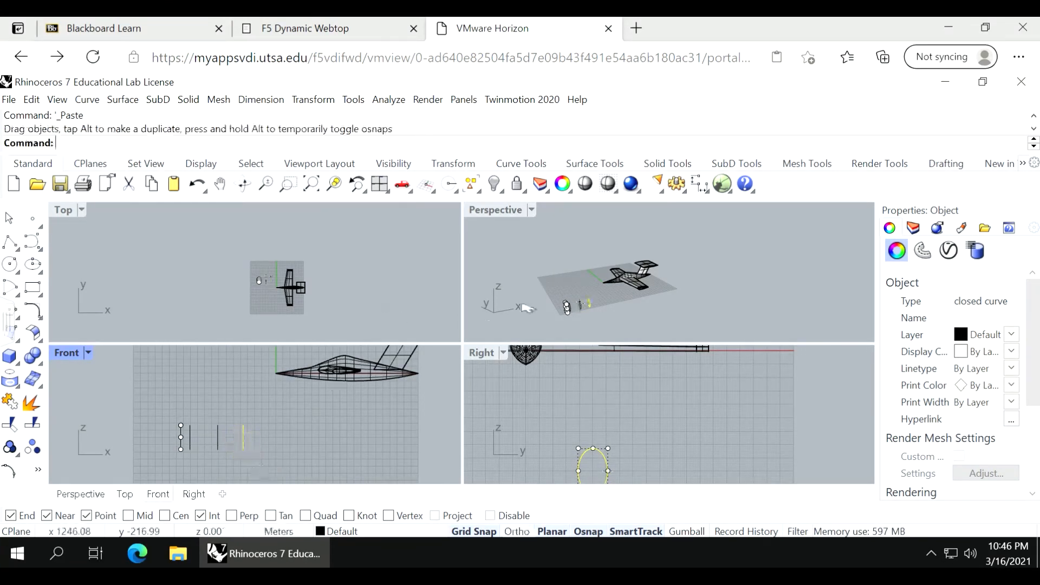
# Scale the ellipse copy nearest the airplane to about half size around its centre in the Right view, with centre snapping enabled.
pyautogui.doubleClick(490, 353)
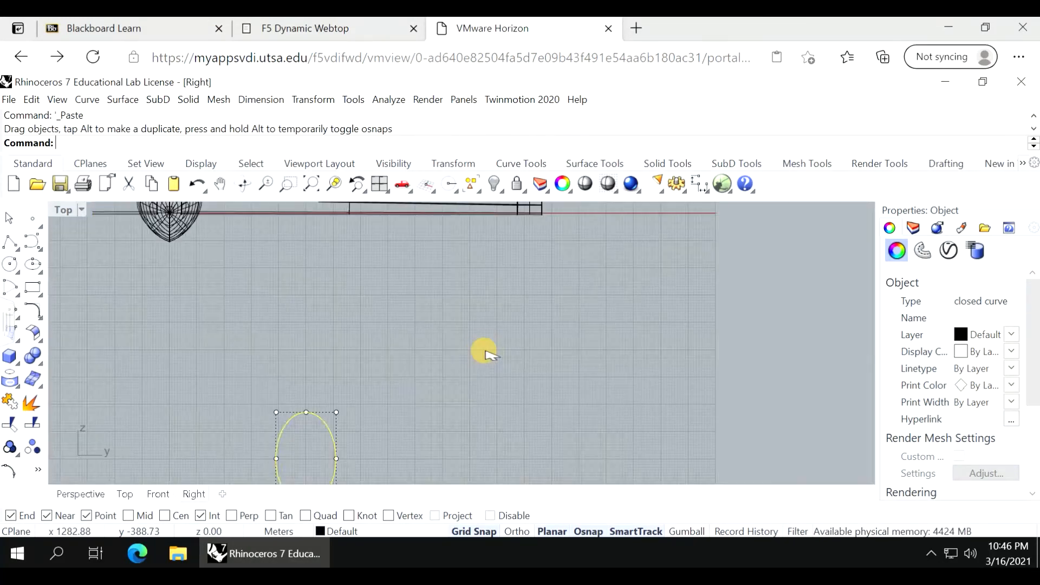
pyautogui.scroll(-4, 480, 324)
pyautogui.scroll(5, 414, 380)
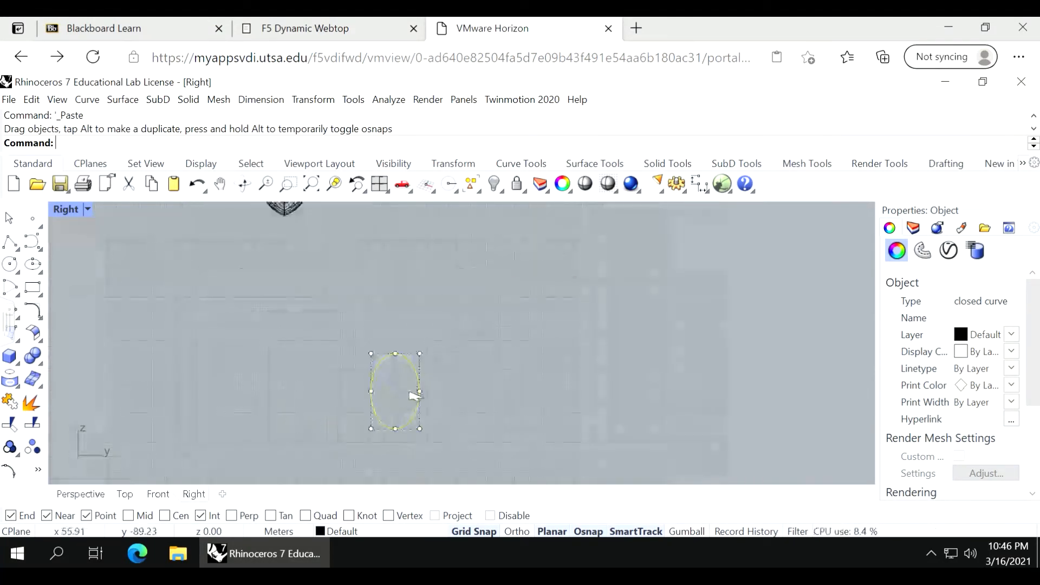
pyautogui.press('Return')
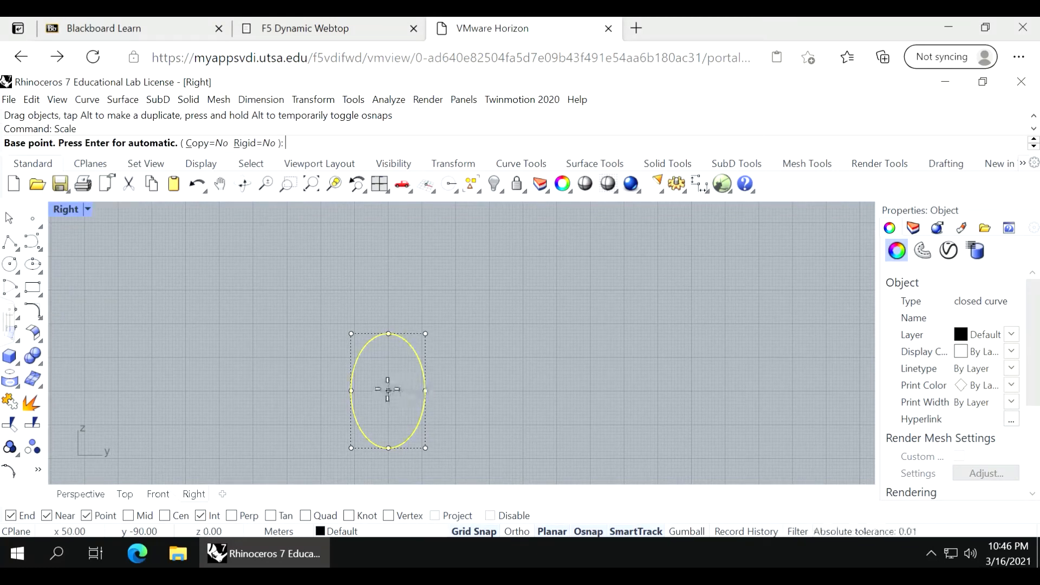
pyautogui.click(164, 515)
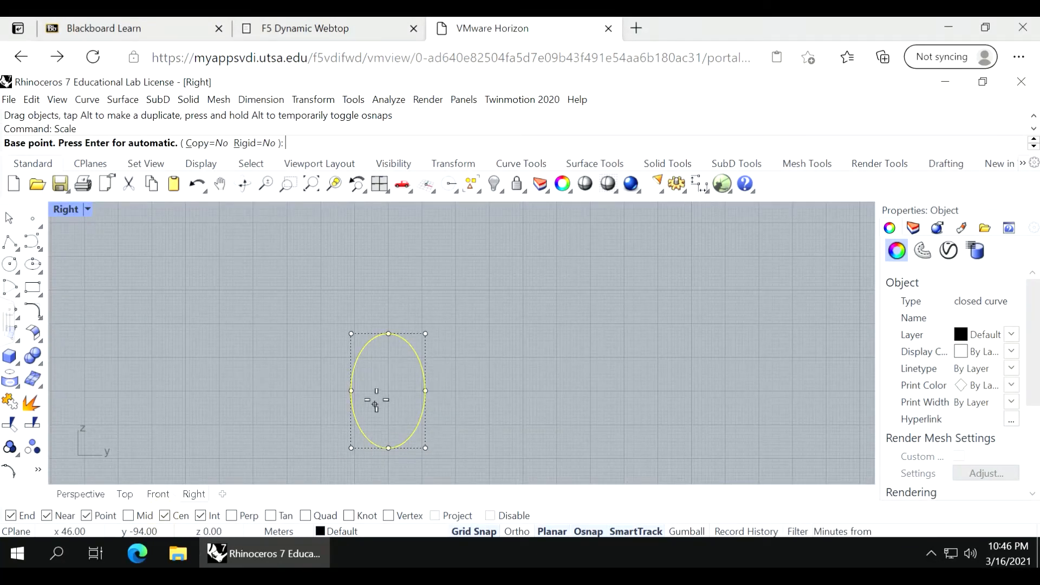
pyautogui.click(419, 416)
pyautogui.click(426, 333)
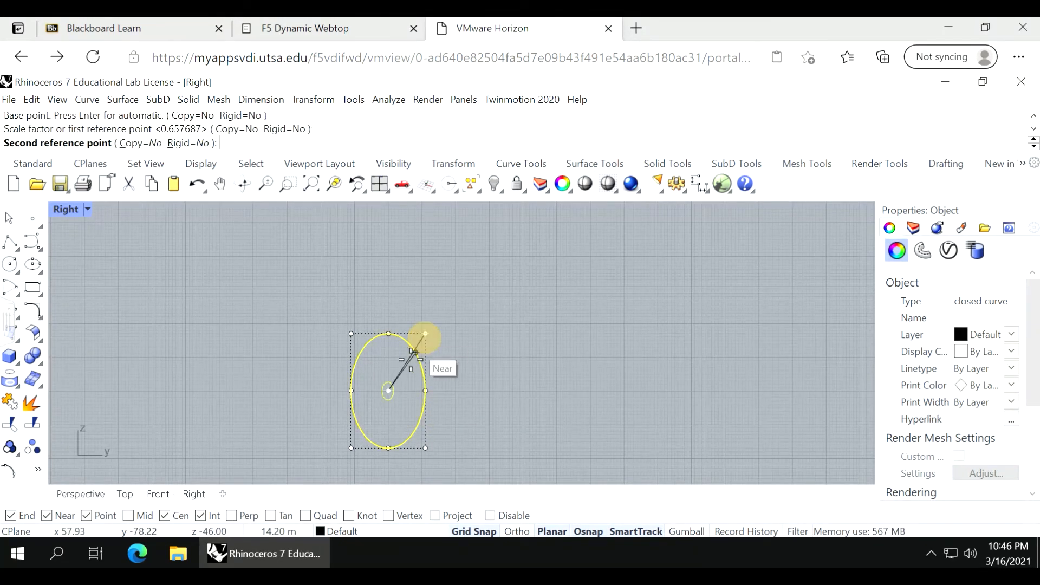
pyautogui.click(405, 364)
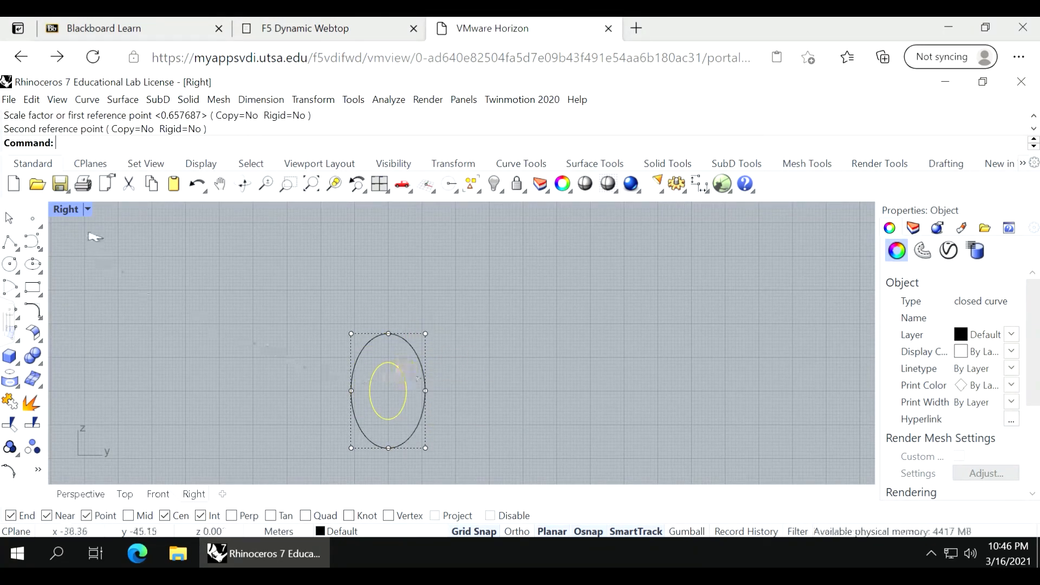
# Scale the third ellipse from the front up by a factor of about 1.24 around its centre.
pyautogui.doubleClick(69, 211)
pyautogui.click(218, 435)
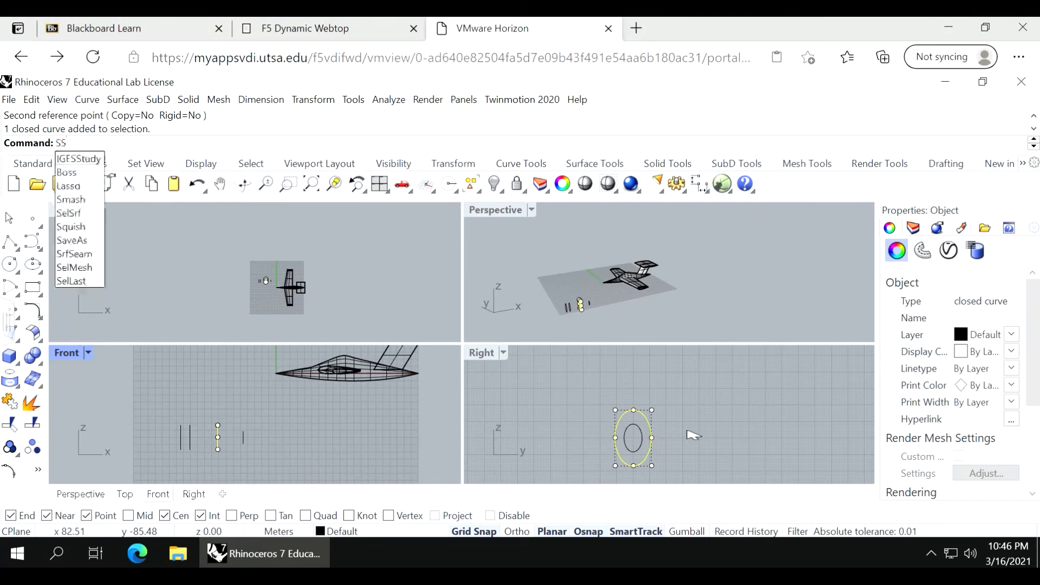
pyautogui.write('cale')
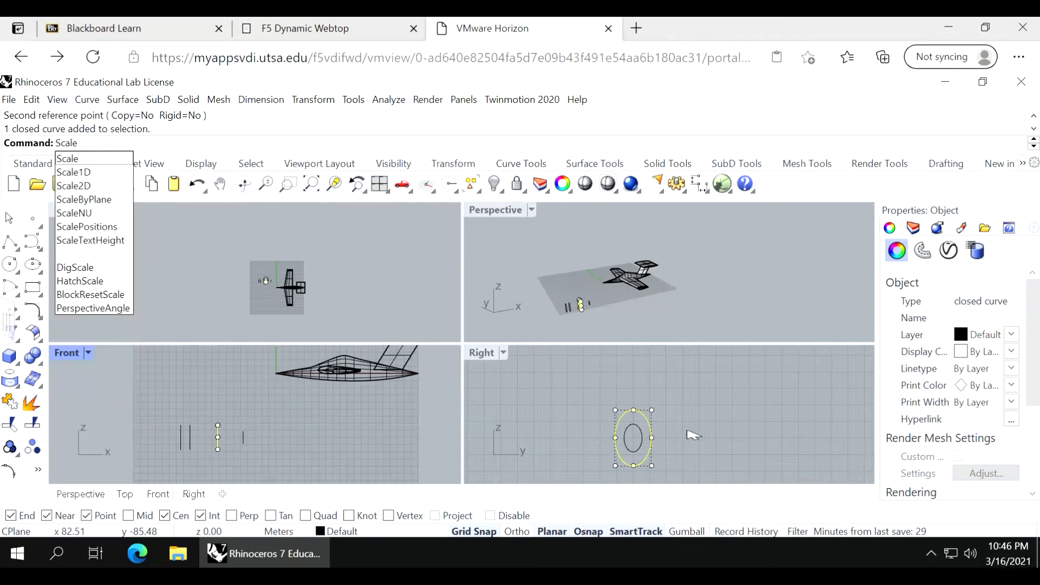
pyautogui.press('Return')
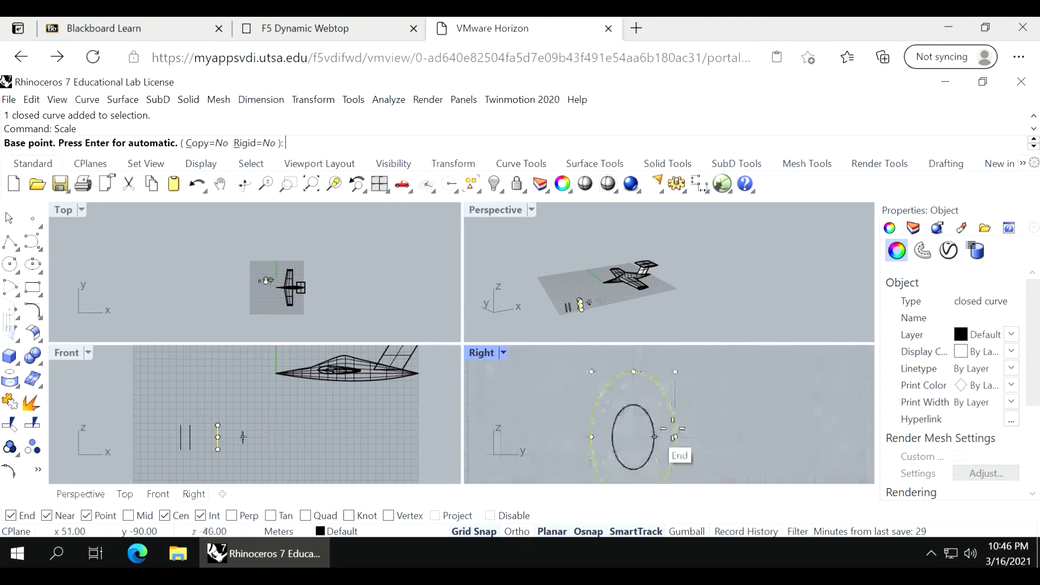
pyautogui.click(633, 436)
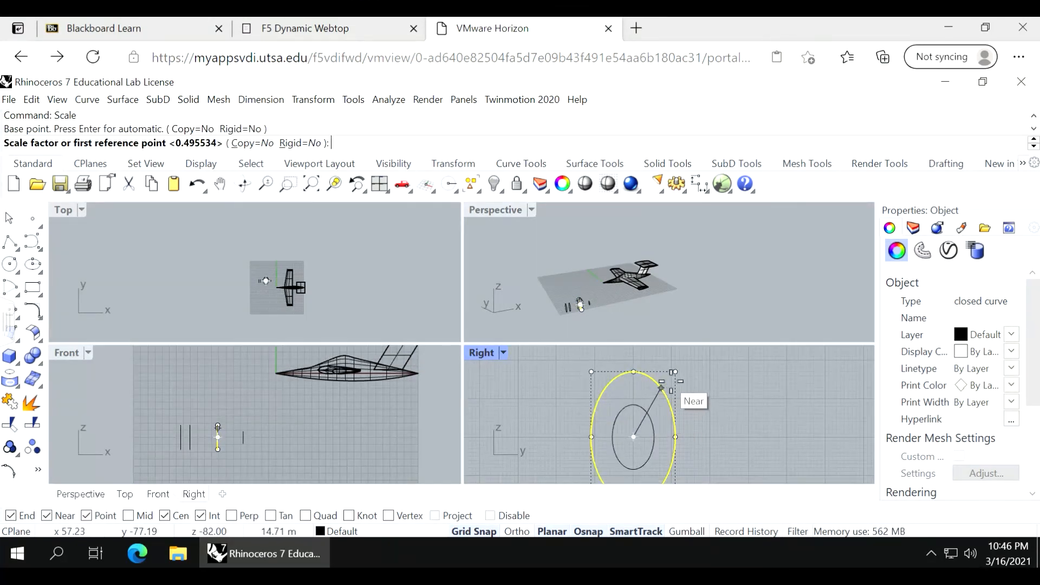
pyautogui.click(671, 383)
pyautogui.click(684, 371)
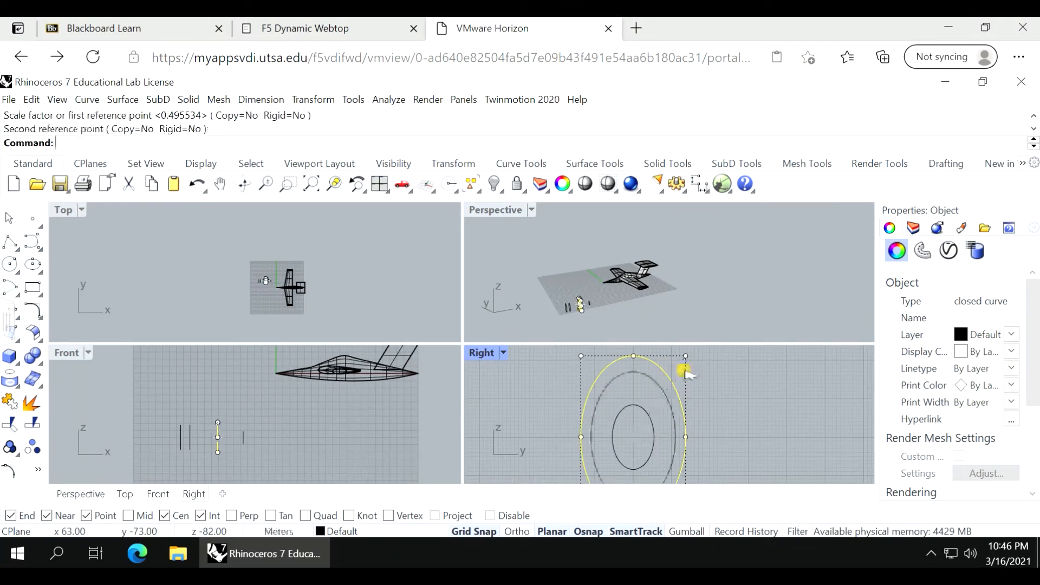
# Try to scale the second ellipse from the front down by a factor of about 0.89 around its centre.
pyautogui.scroll(2, 195, 438)
pyautogui.click(193, 439)
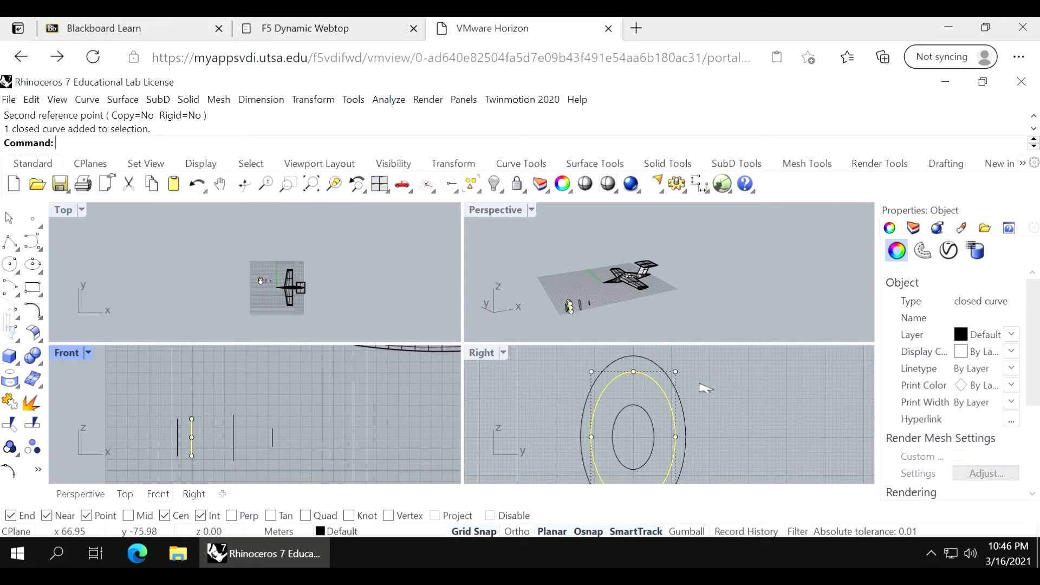
pyautogui.press('Return')
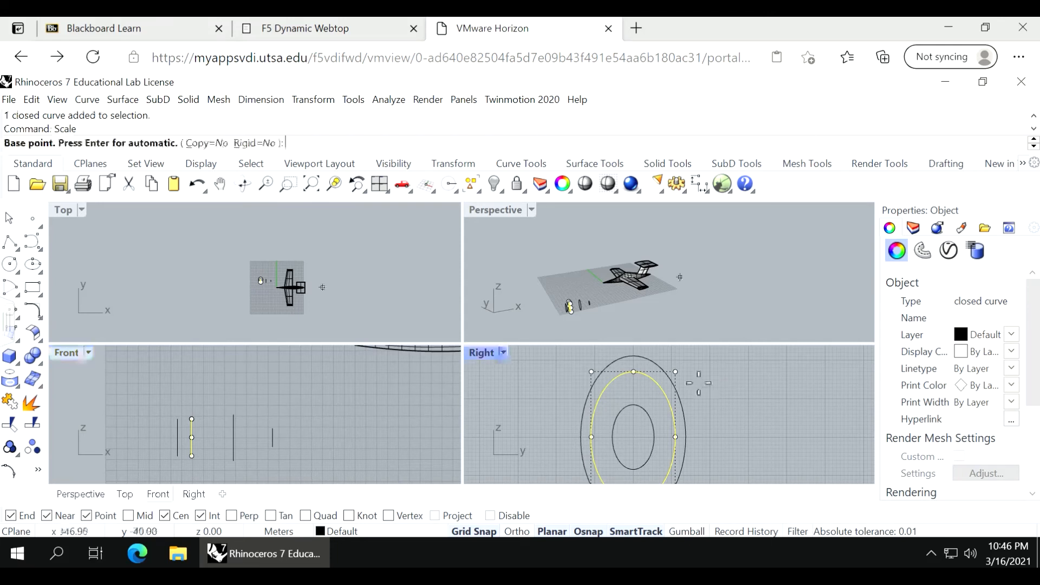
pyautogui.click(677, 414)
pyautogui.click(667, 395)
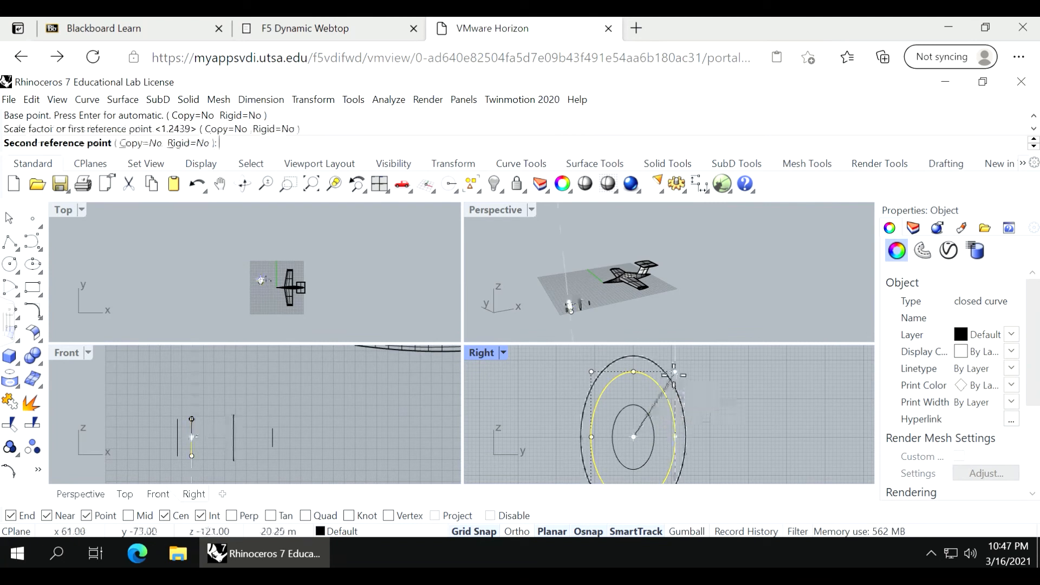
pyautogui.scroll(5, 650, 403)
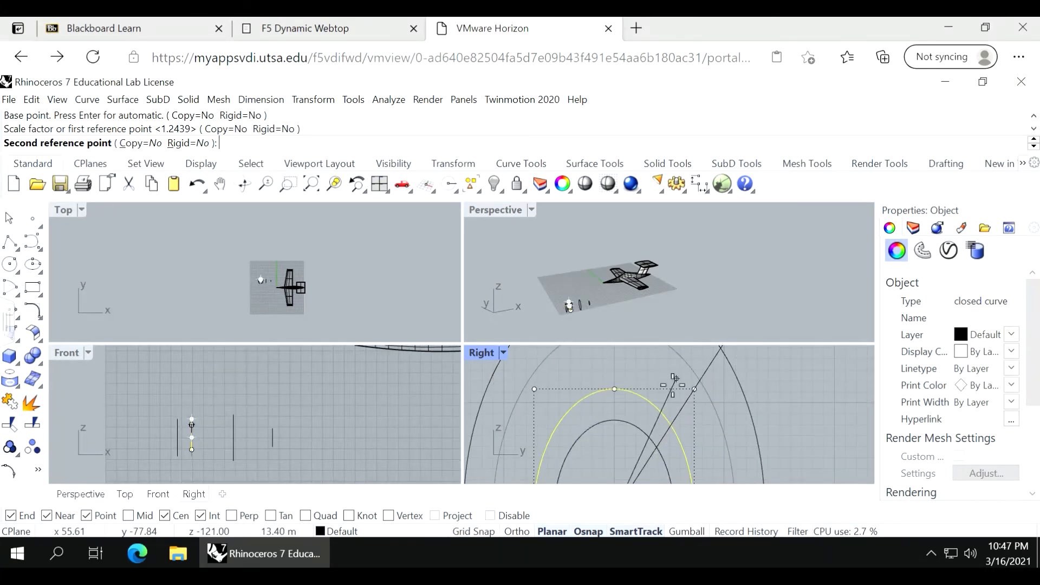
pyautogui.scroll(4, 672, 375)
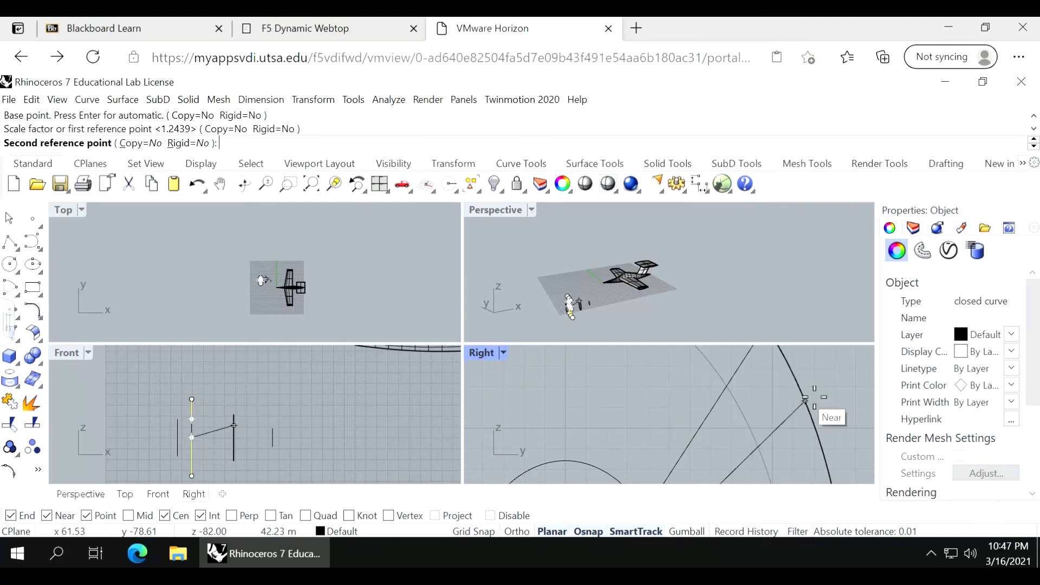
pyautogui.click(848, 397)
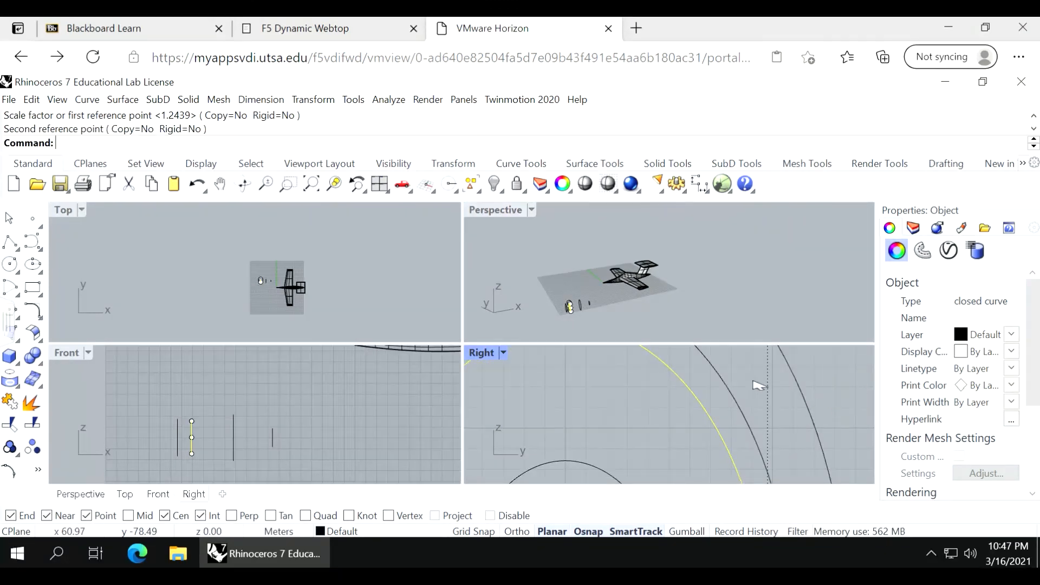
pyautogui.scroll(-5, 738, 374)
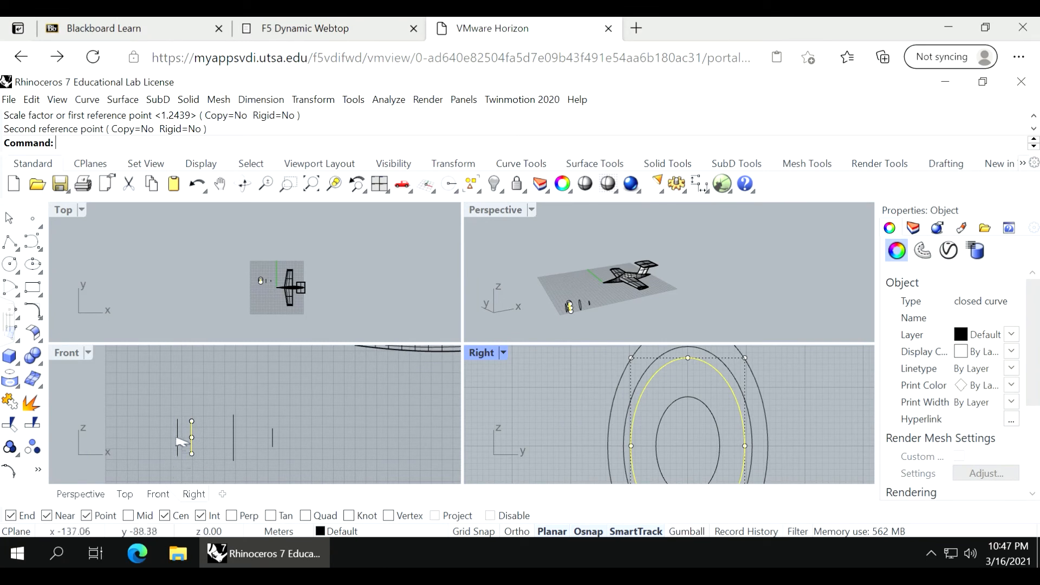
pyautogui.scroll(4, 180, 441)
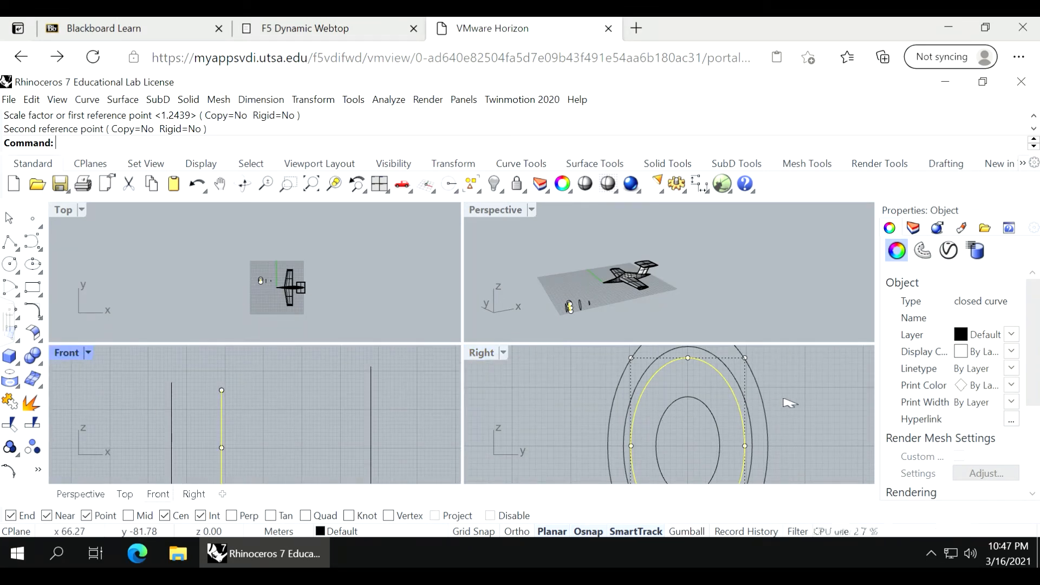
pyautogui.hotkey('ctrl', 'z')
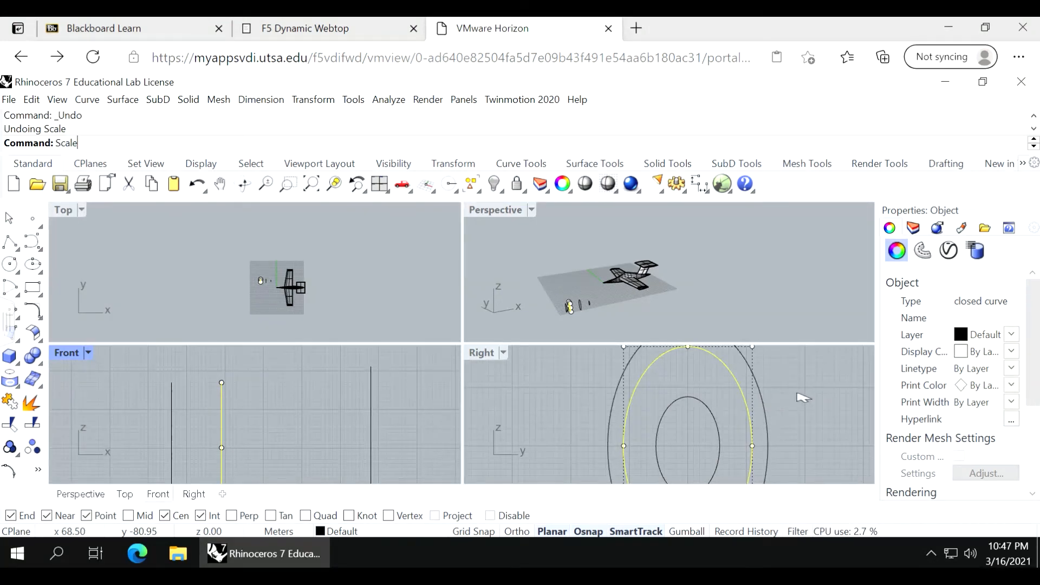
pyautogui.press('Return')
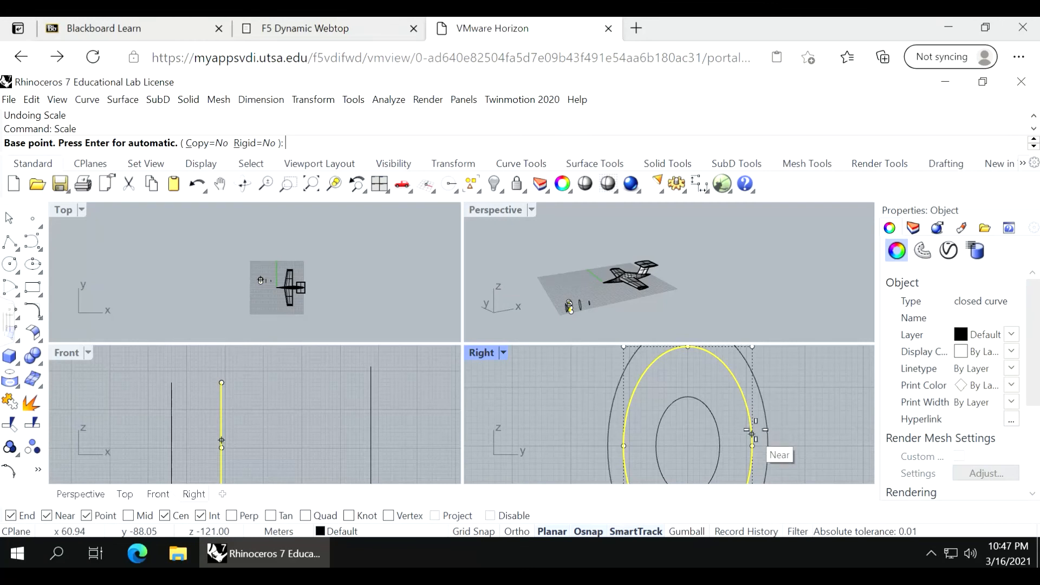
pyautogui.click(749, 410)
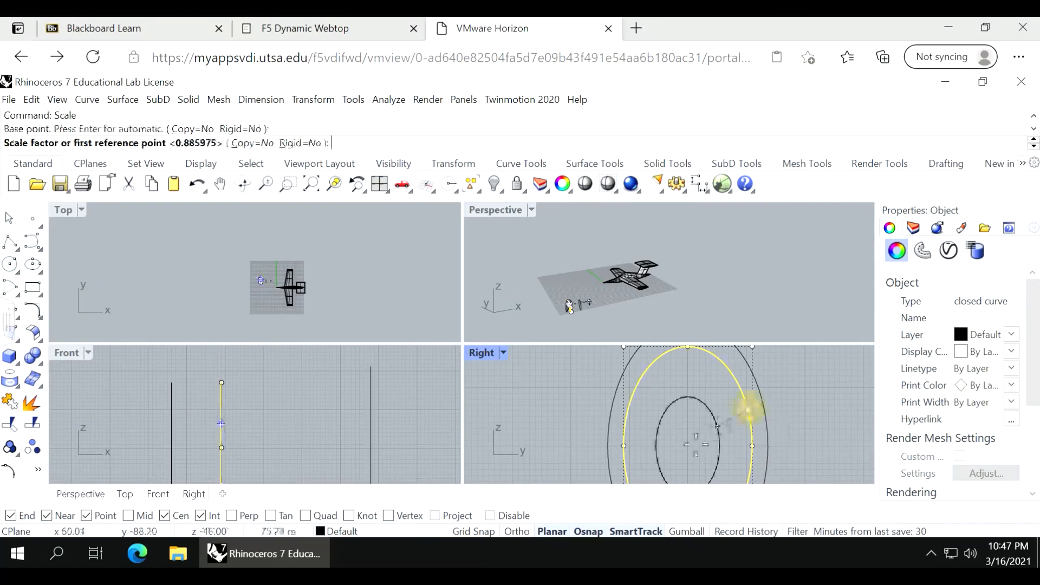
pyautogui.press('Escape')
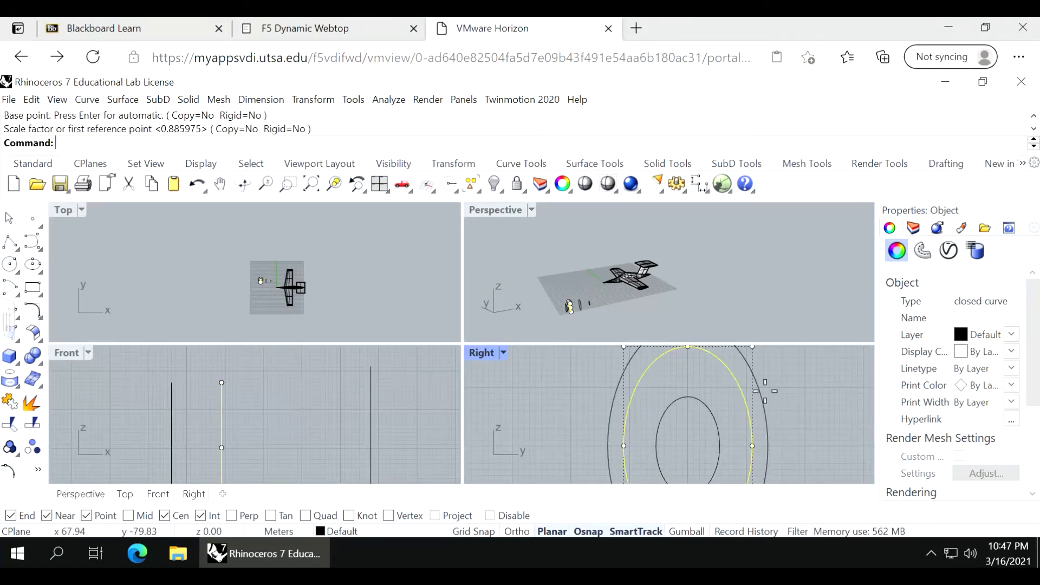
# Scale the second ellipse down around its centre, sizing it between the smallest ellipse and the frontmost one, and deselect it.
pyautogui.press('Return')
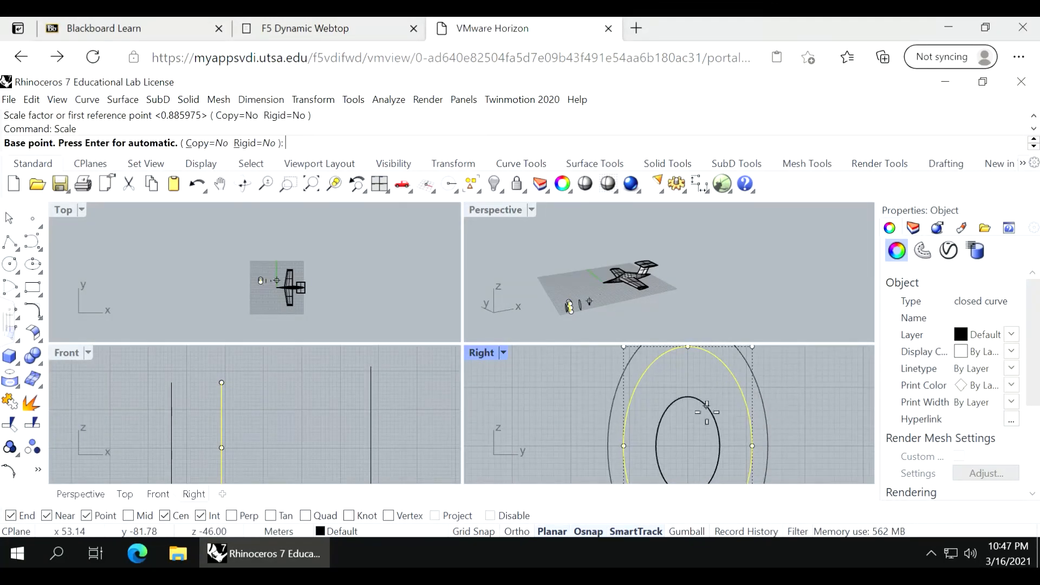
pyautogui.click(745, 404)
pyautogui.click(752, 344)
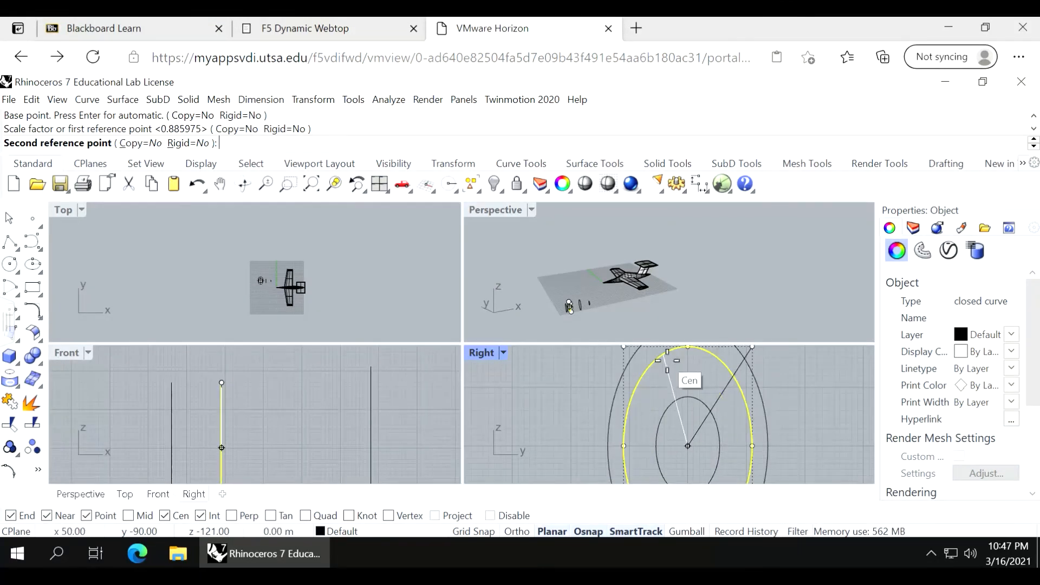
pyautogui.click(673, 366)
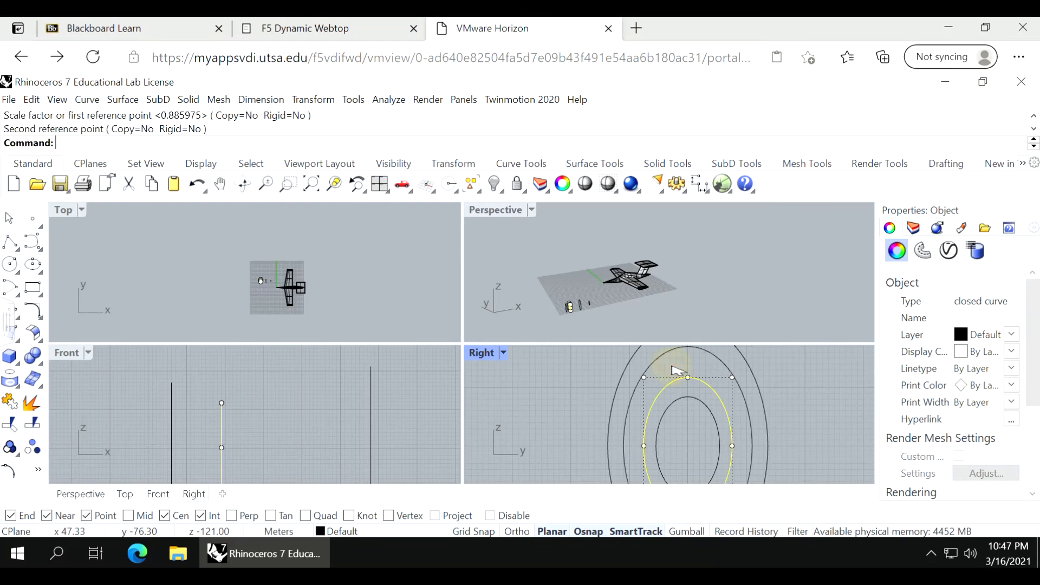
pyautogui.click(200, 392)
# Move the second ellipse about 3 m toward the frontmost ellipse in the Front view, and deselect it.
pyautogui.scroll(-2, 232, 386)
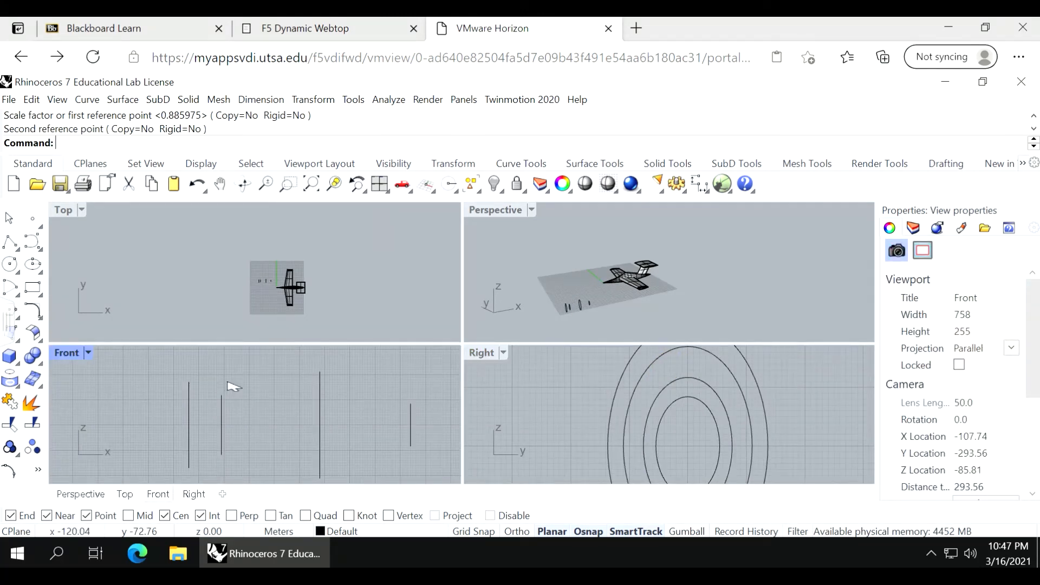
pyautogui.scroll(2, 222, 399)
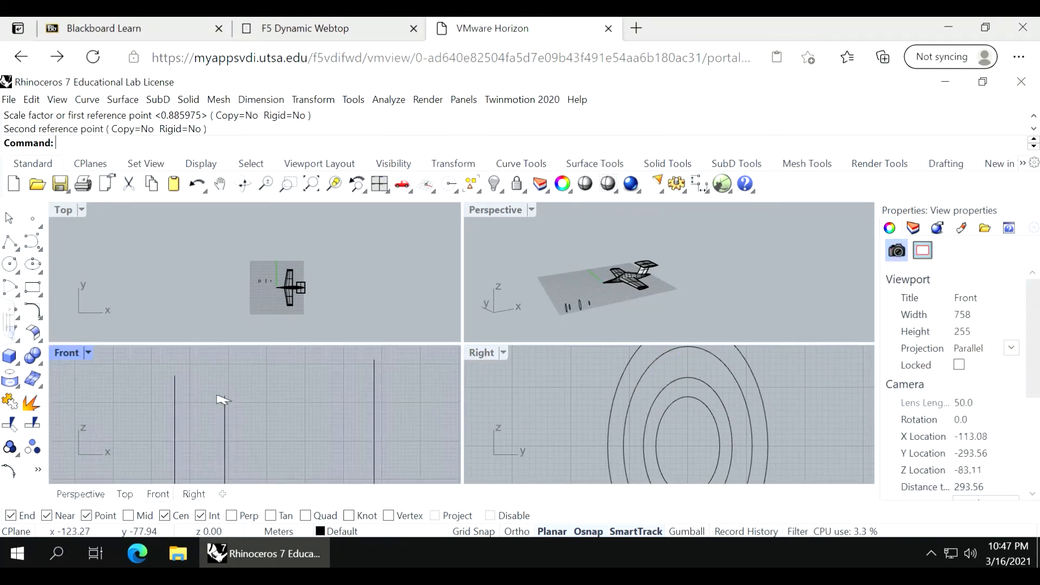
pyautogui.click(225, 420)
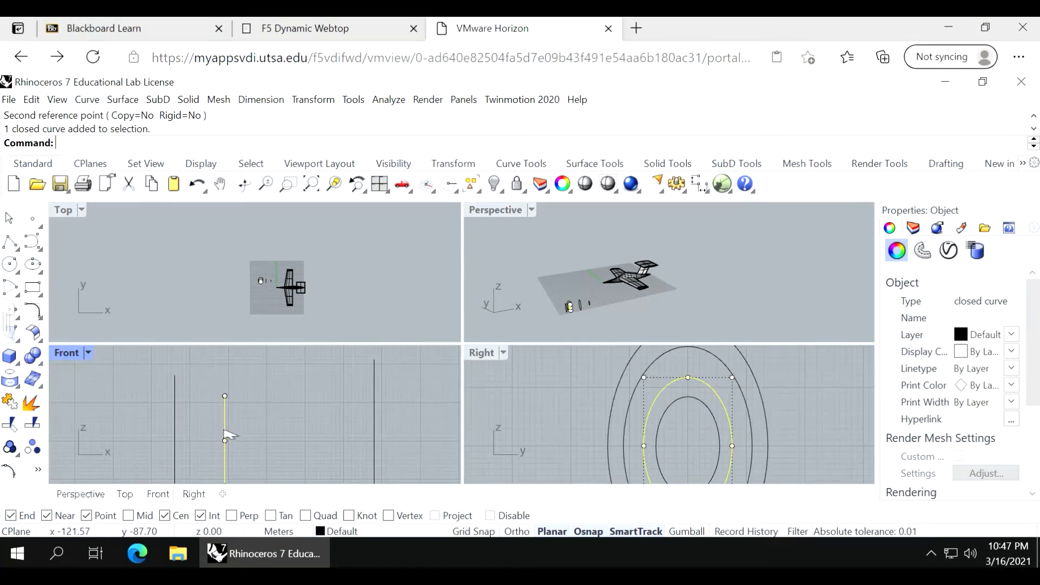
pyautogui.moveTo(228, 434); pyautogui.dragTo(217, 435)
pyautogui.click(246, 429)
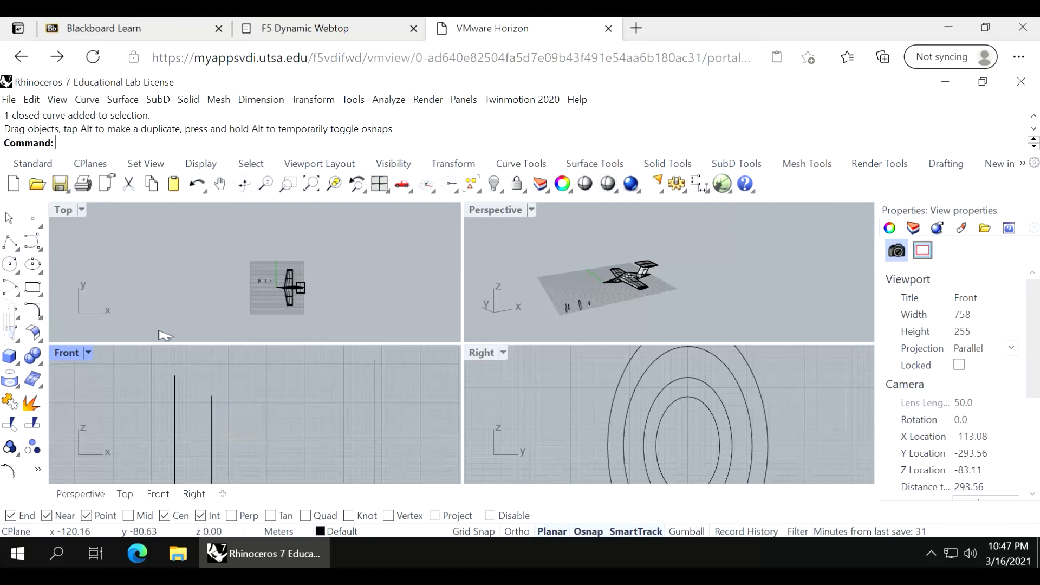
# With the Cen and Point snaps off, draw a rounded lip curve in Front view from the second ellipse's top around to the frontmost ellipse's top.
pyautogui.click(33, 242)
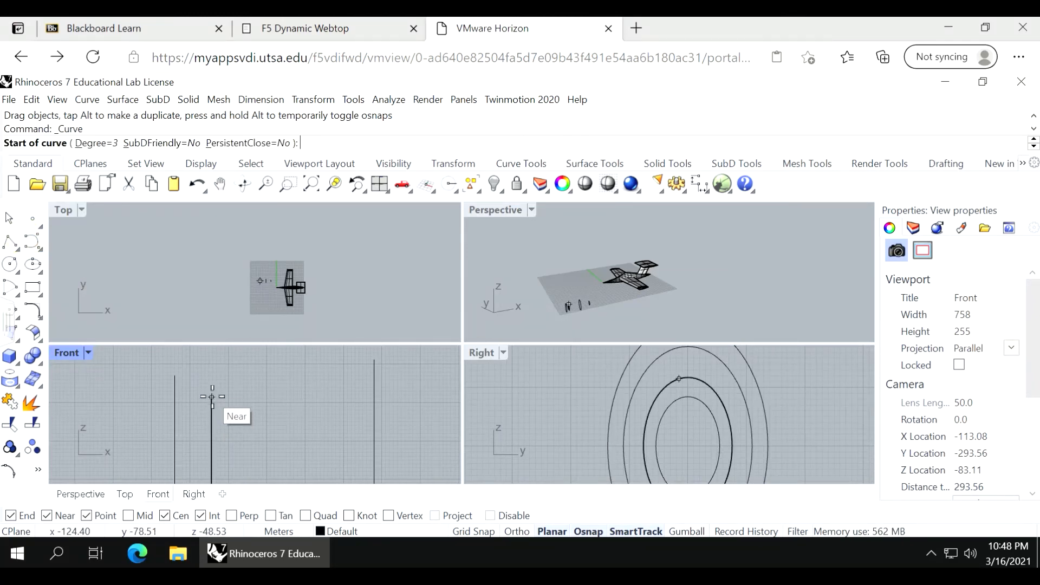
pyautogui.scroll(2, 210, 395)
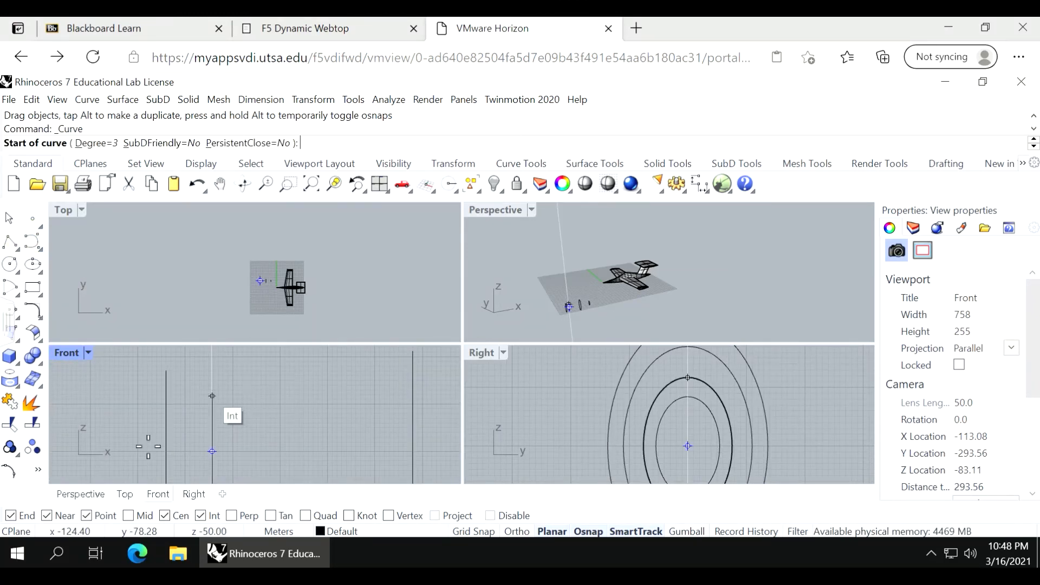
pyautogui.click(177, 514)
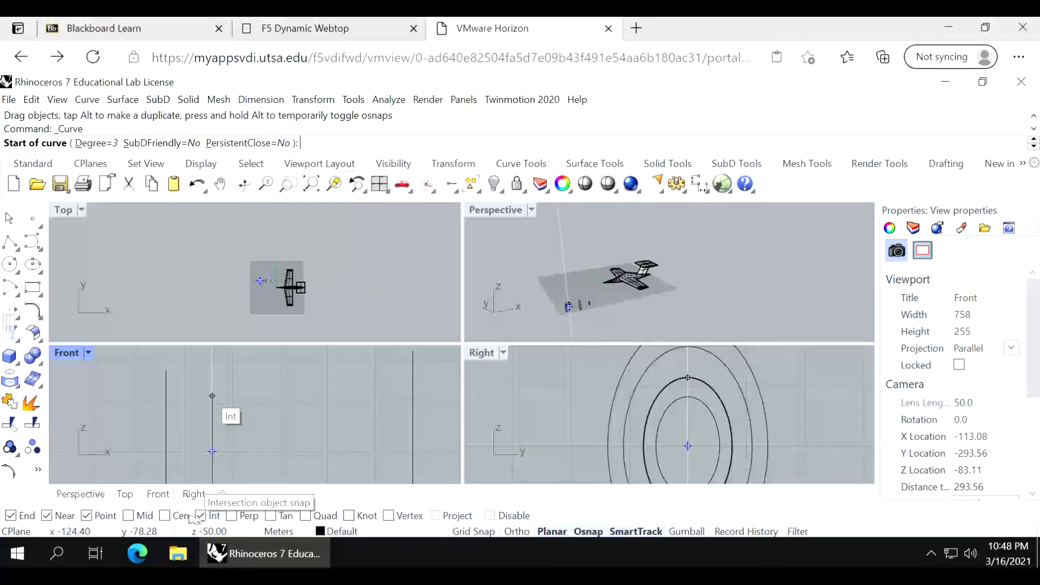
pyautogui.click(86, 515)
pyautogui.click(212, 395)
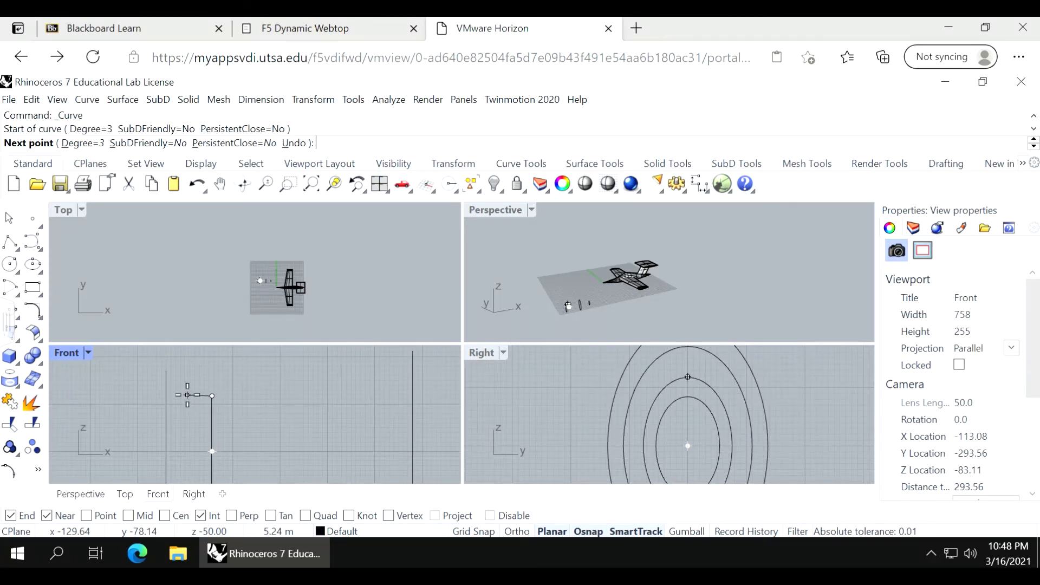
pyautogui.click(188, 395)
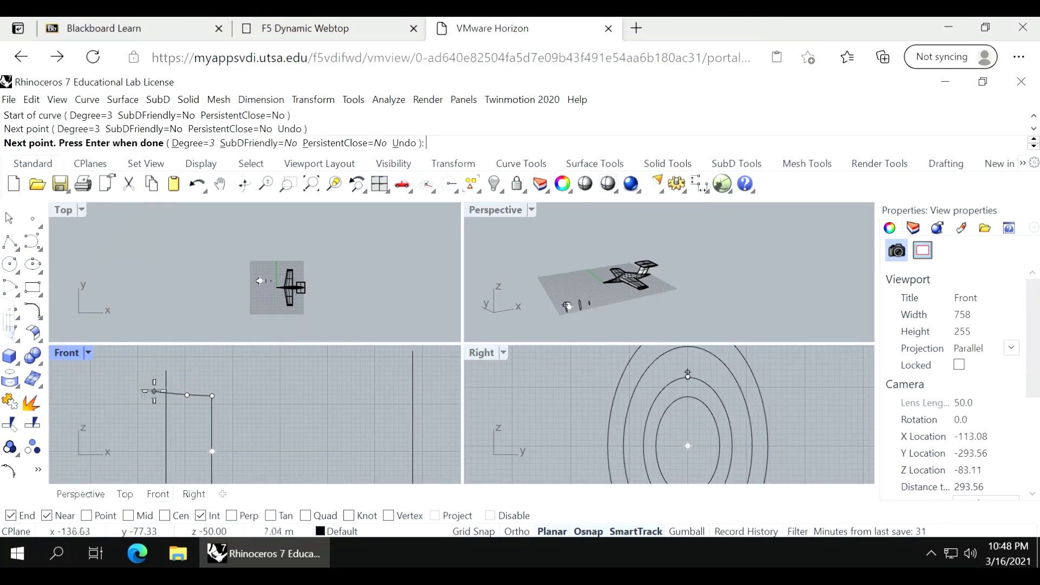
pyautogui.click(154, 391)
pyautogui.click(155, 374)
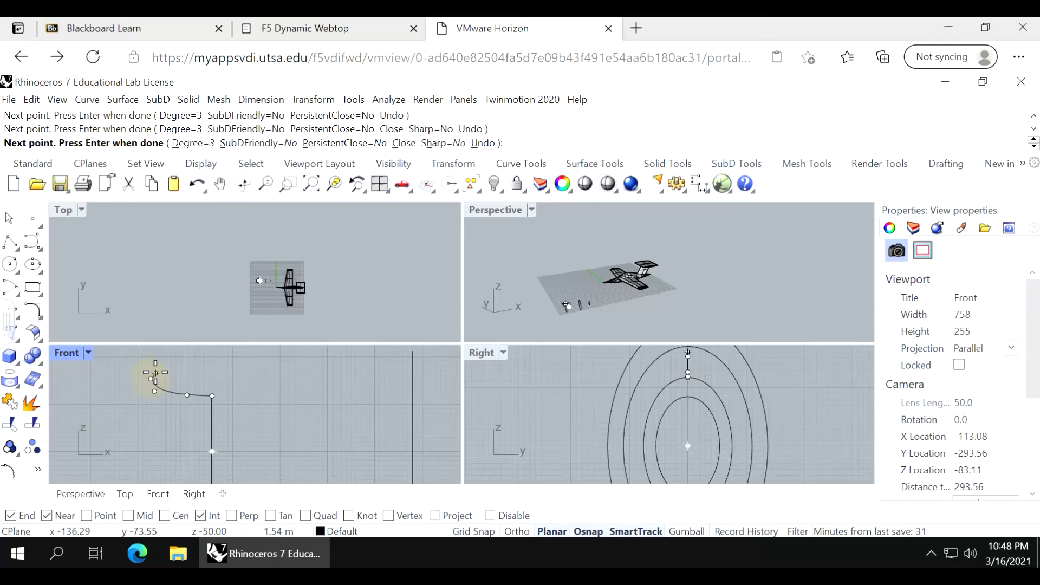
pyautogui.click(167, 370)
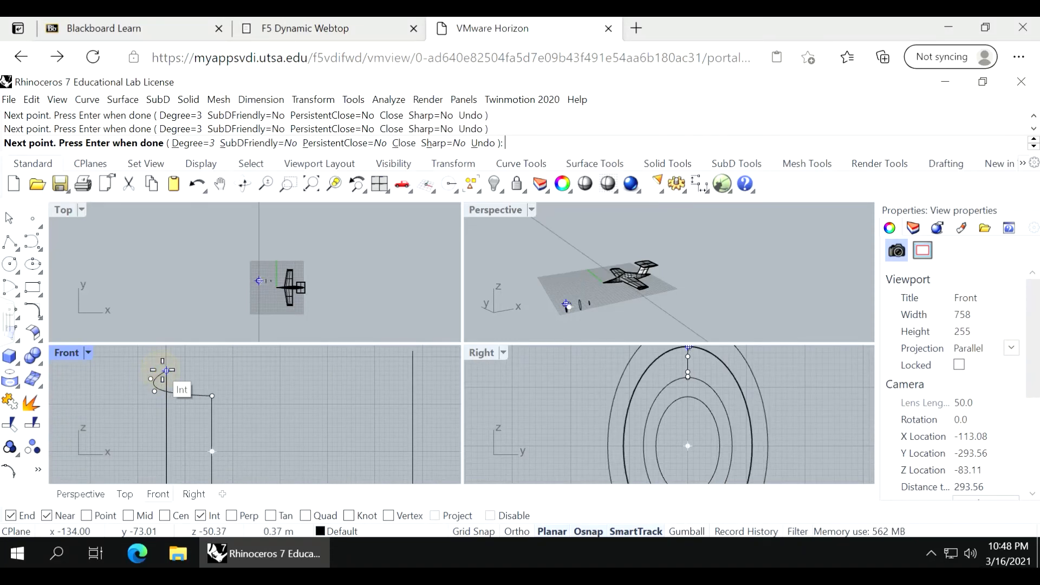
pyautogui.press('Return')
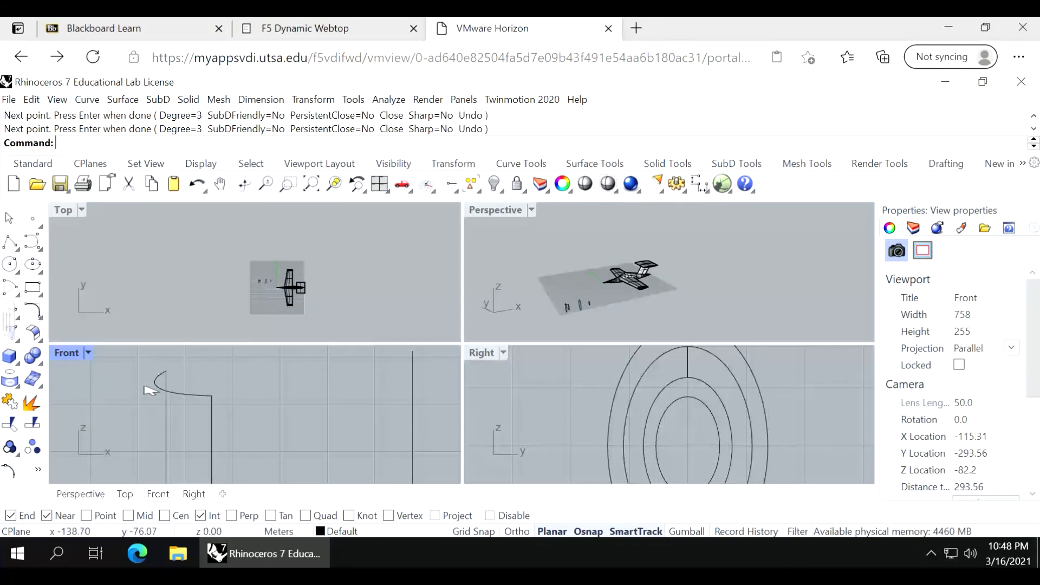
# Examine the lip curve and its connection to the first two ellipses in the Perspective view.
pyautogui.scroll(-2, 583, 302)
pyautogui.scroll(7, 580, 303)
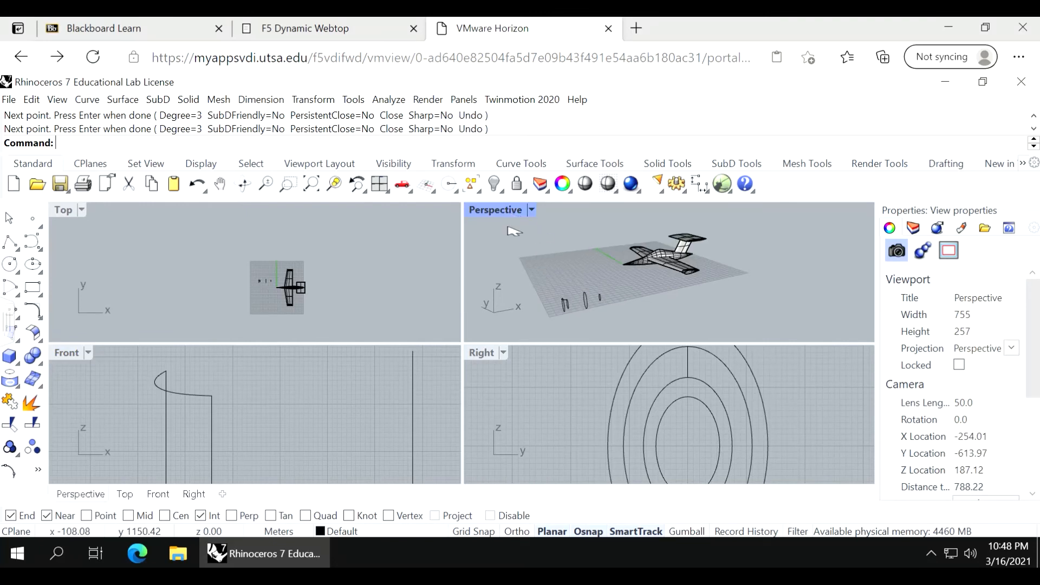
pyautogui.scroll(8, 516, 234)
pyautogui.scroll(-9, 572, 297)
pyautogui.scroll(7, 578, 311)
pyautogui.scroll(8, 579, 268)
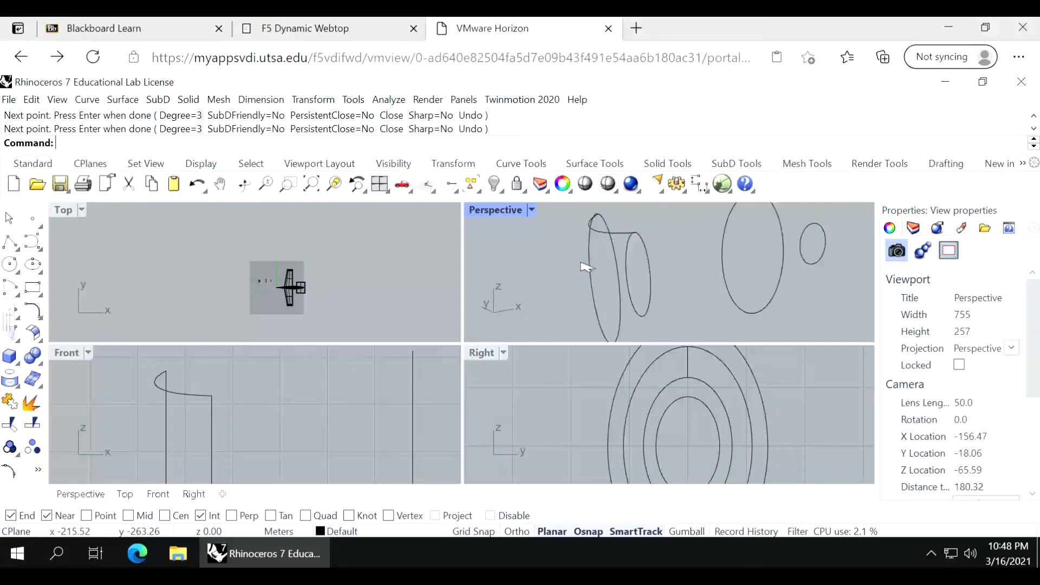
pyautogui.moveTo(583, 267)
pyautogui.mouseDown(button='right')
pyautogui.moveTo(611, 272)
pyautogui.moveTo(595, 273)
pyautogui.mouseUp(button='right')
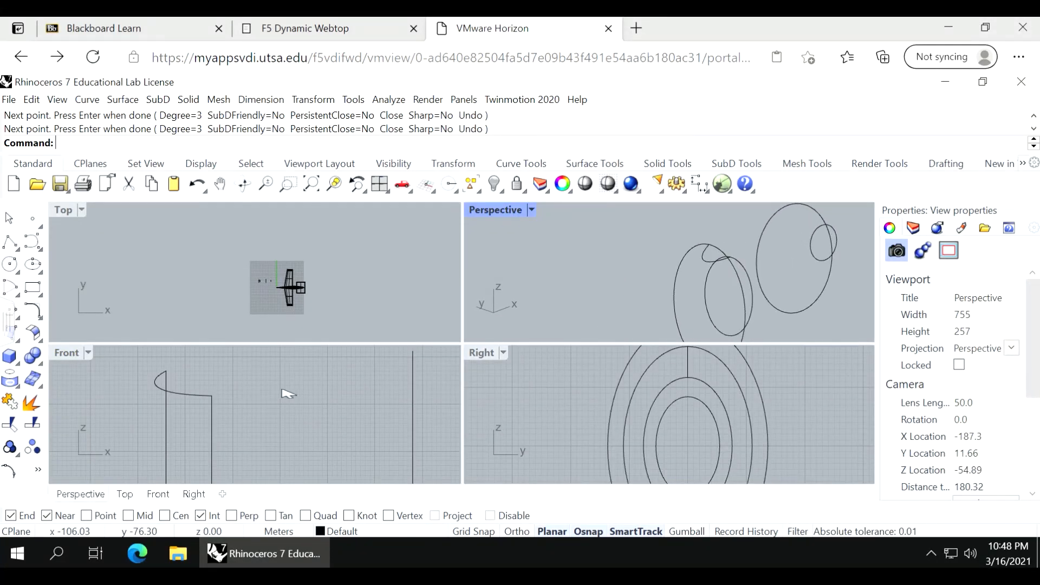
# With the Tan snap on, draw a gently rising curve in Front view from the frontmost ellipse's top to the third ellipse's top.
pyautogui.scroll(-2, 233, 410)
pyautogui.scroll(-3, 233, 410)
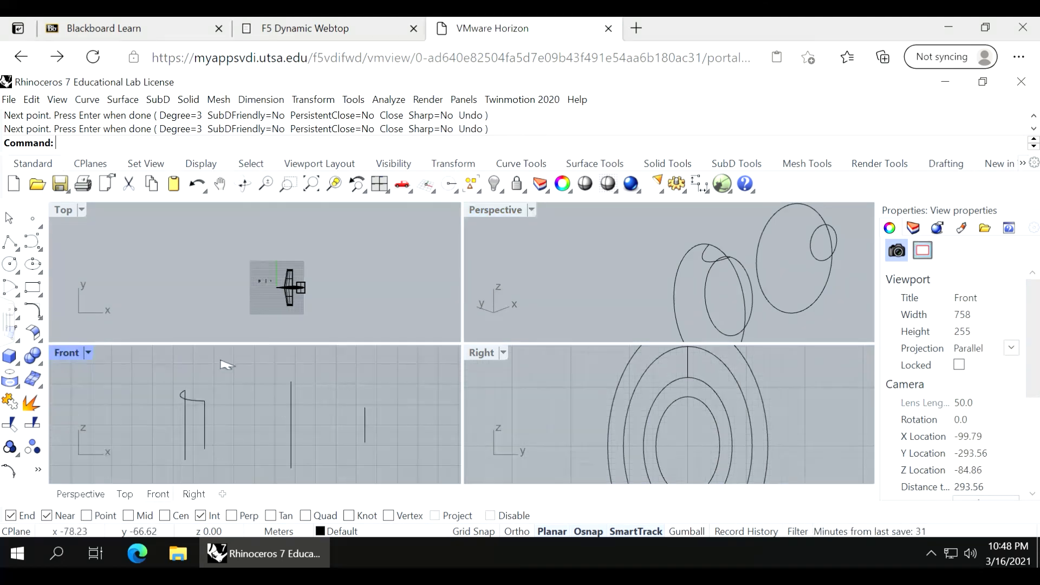
pyautogui.click(32, 242)
pyautogui.click(184, 392)
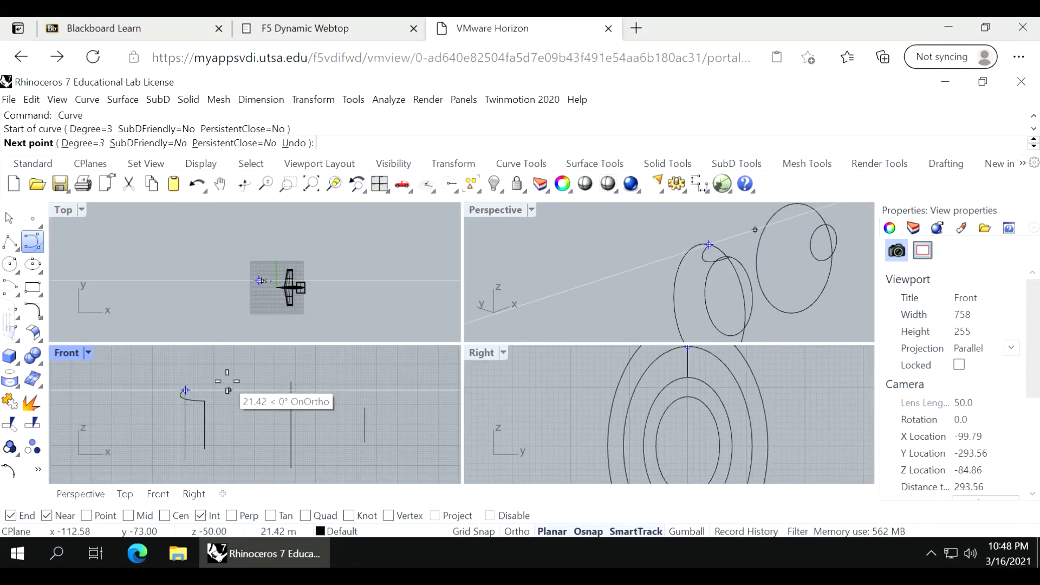
pyautogui.click(272, 515)
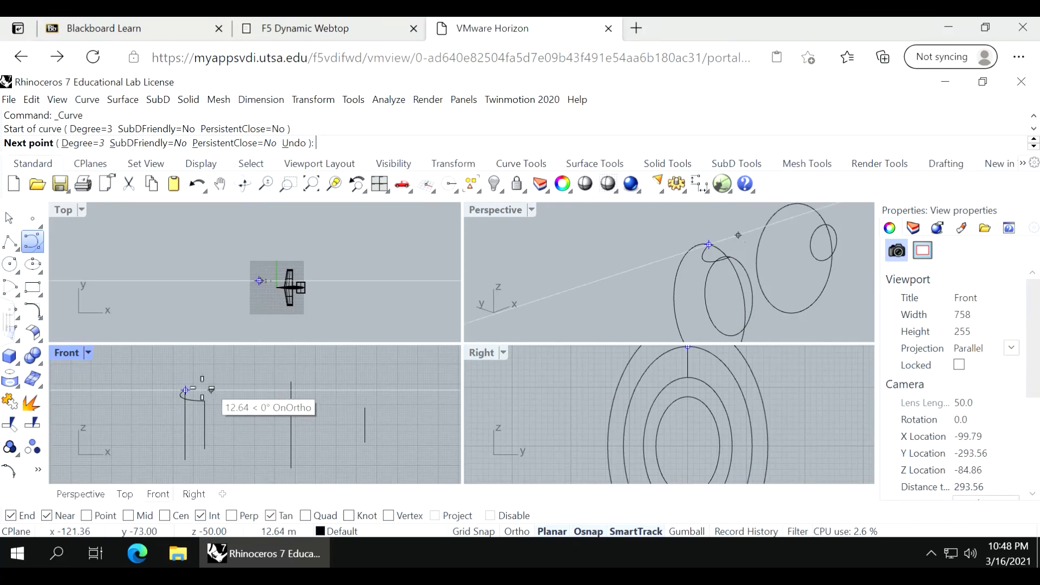
pyautogui.scroll(2, 211, 386)
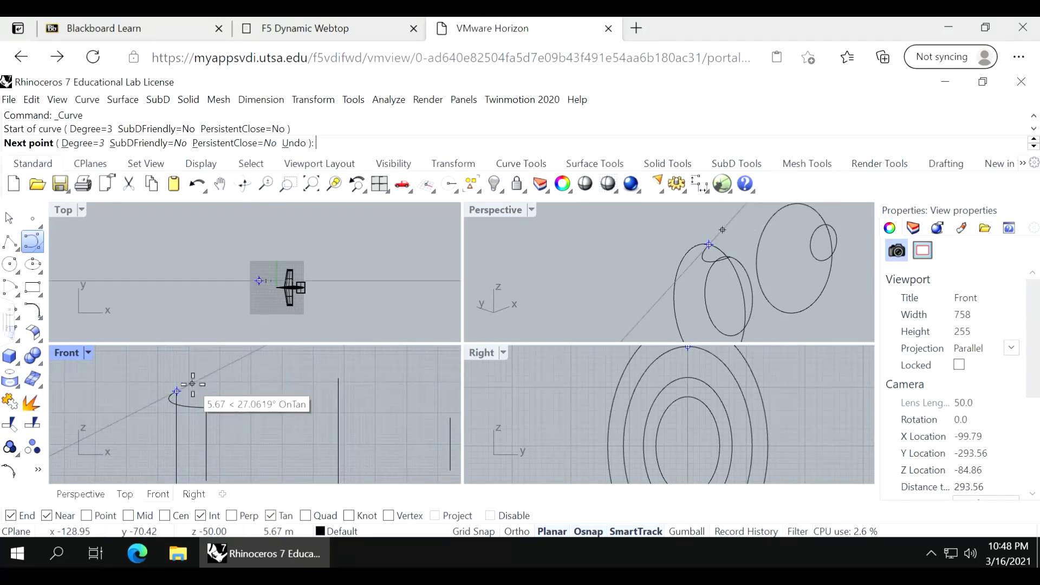
pyautogui.scroll(2, 196, 383)
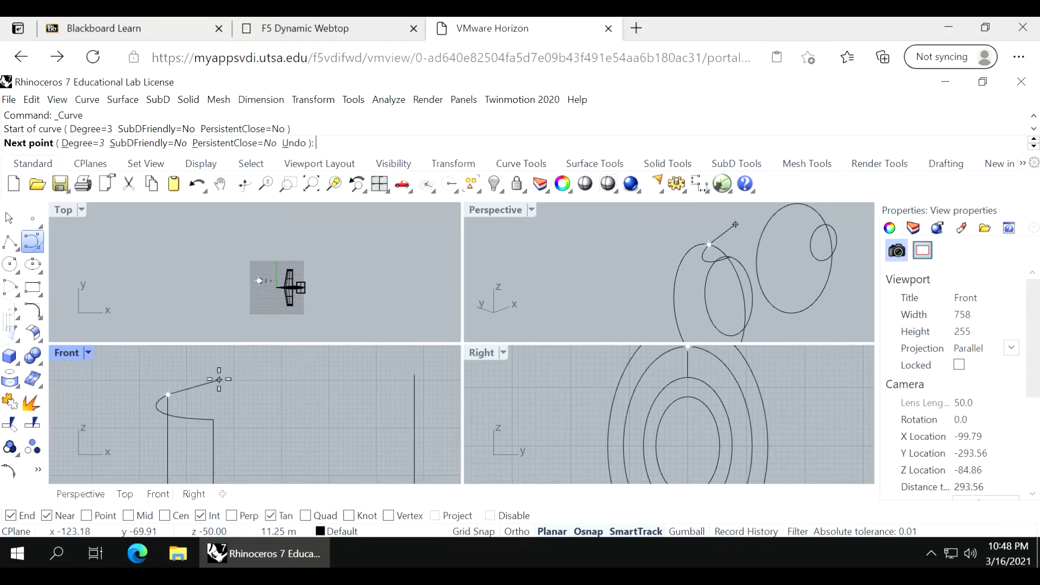
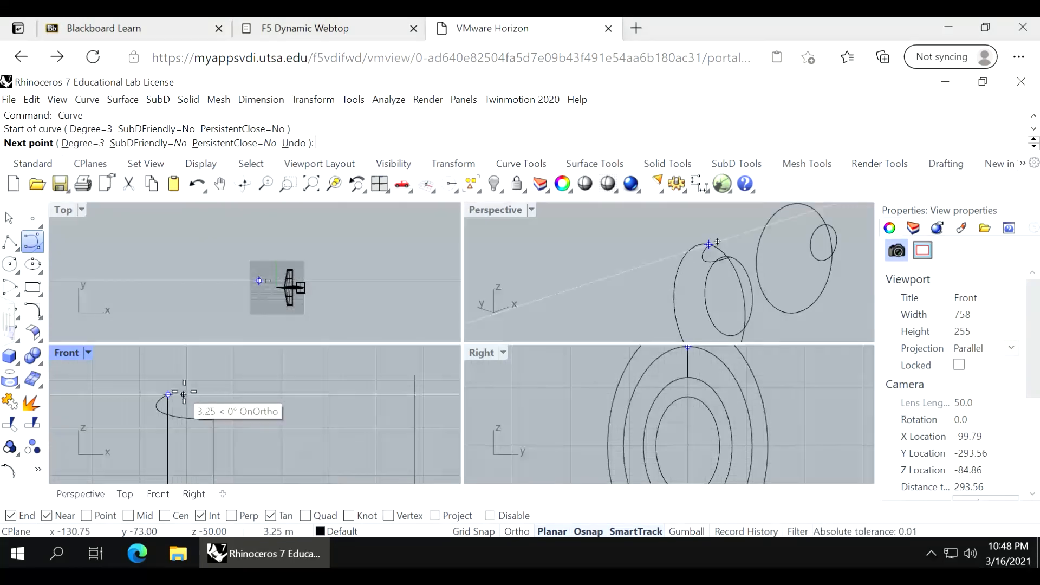
pyautogui.scroll(4, 184, 391)
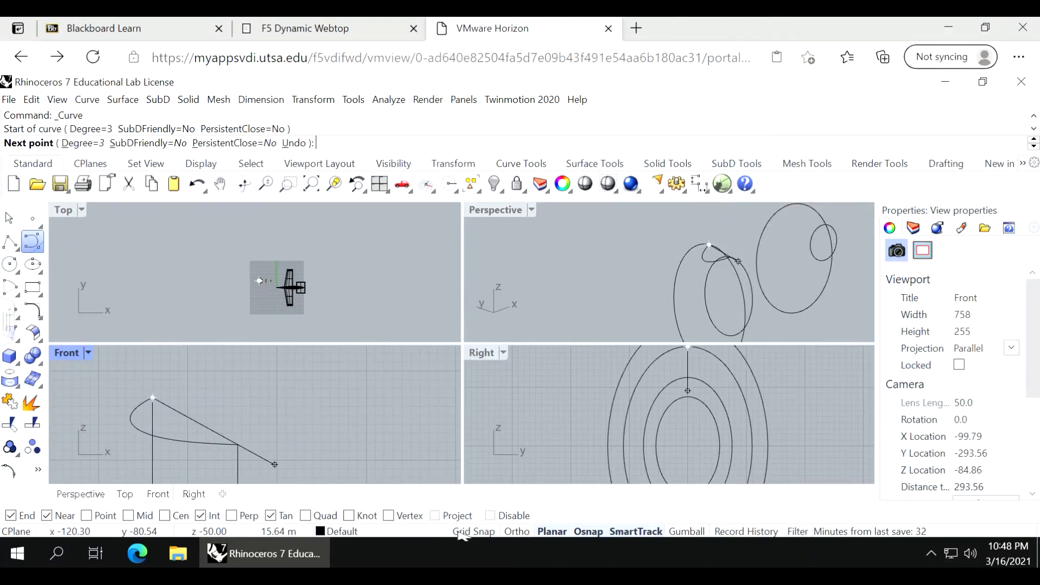
pyautogui.click(170, 389)
pyautogui.scroll(-4, 252, 378)
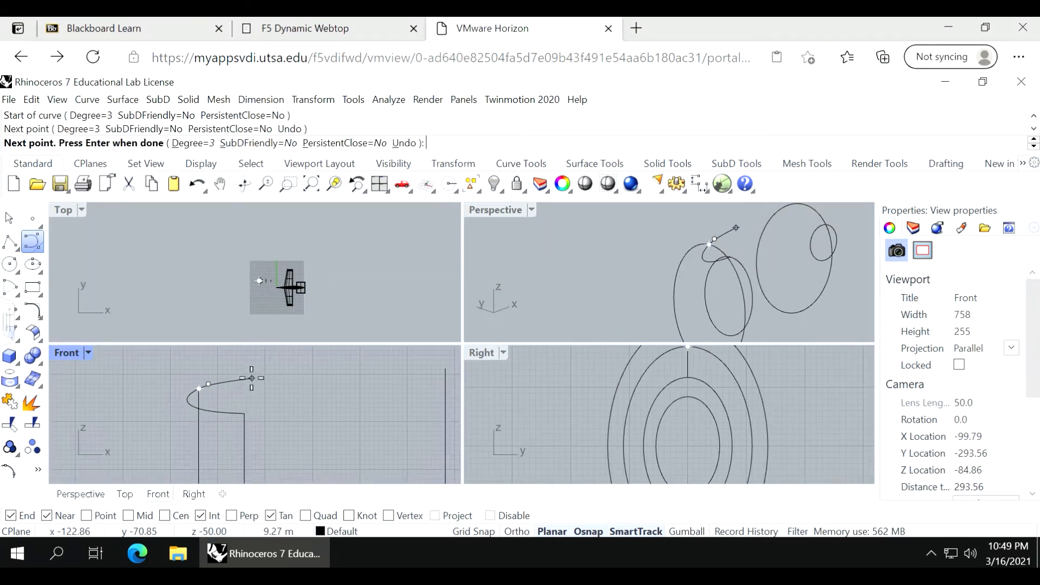
pyautogui.click(320, 367)
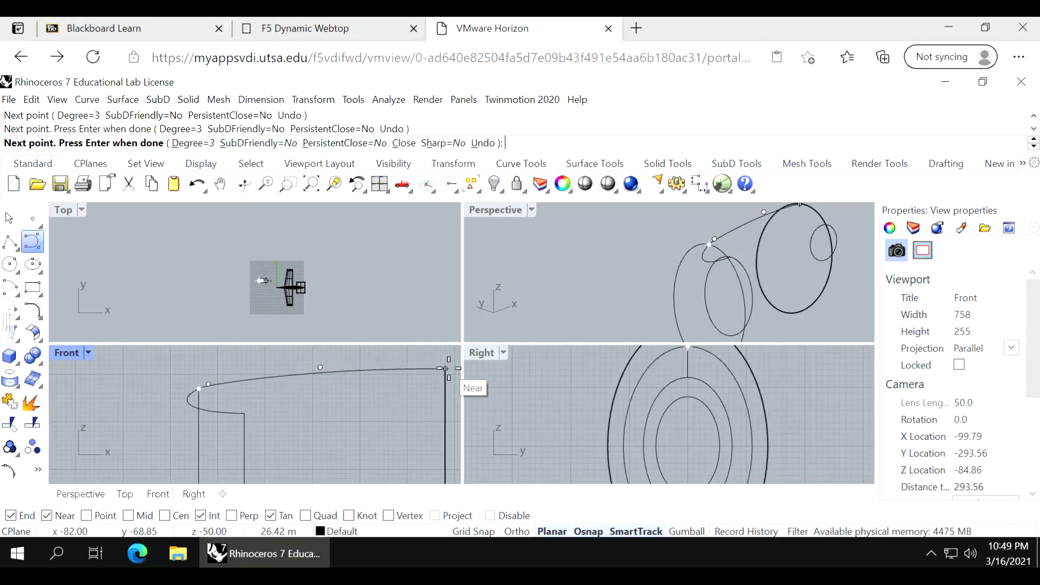
pyautogui.click(445, 368)
pyautogui.press('Return')
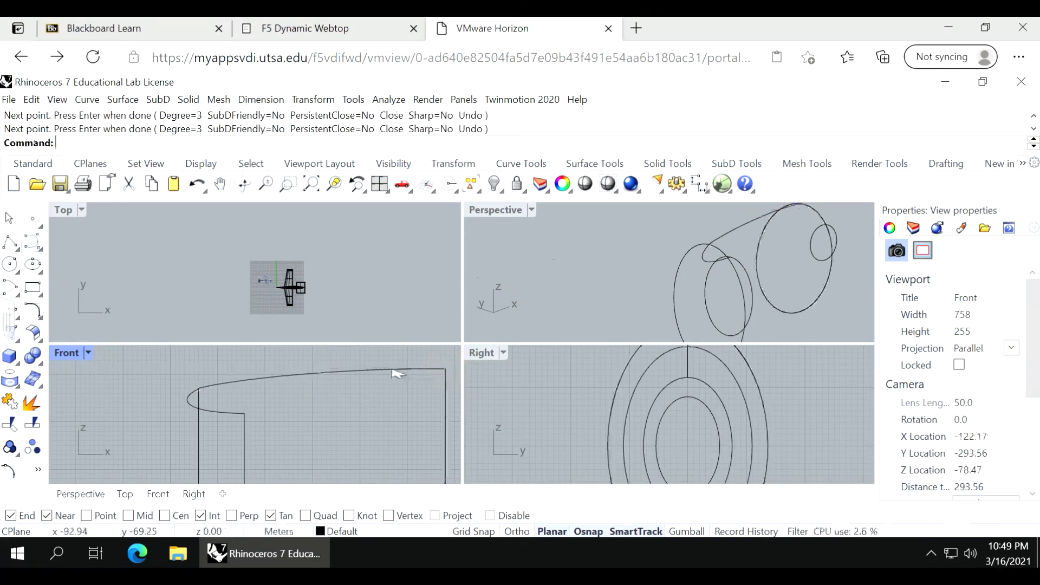
# Draw a downward-sloping curve in the enlarged Front view from the third ellipse's top to the top of the smallest, rearmost ellipse.
pyautogui.scroll(4, 371, 379)
pyautogui.scroll(-8, 306, 389)
pyautogui.scroll(4, 382, 380)
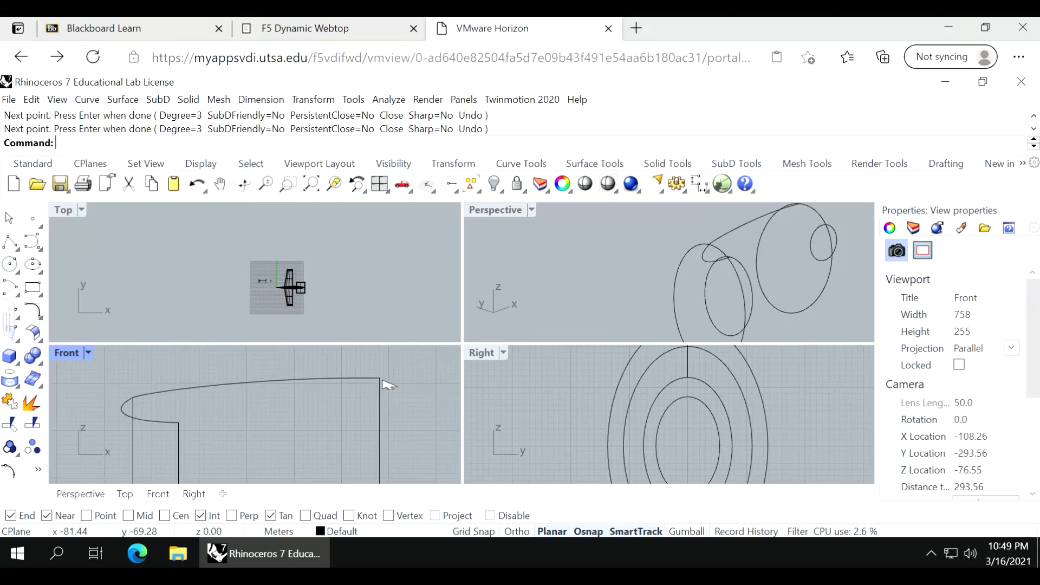
pyautogui.doubleClick(66, 353)
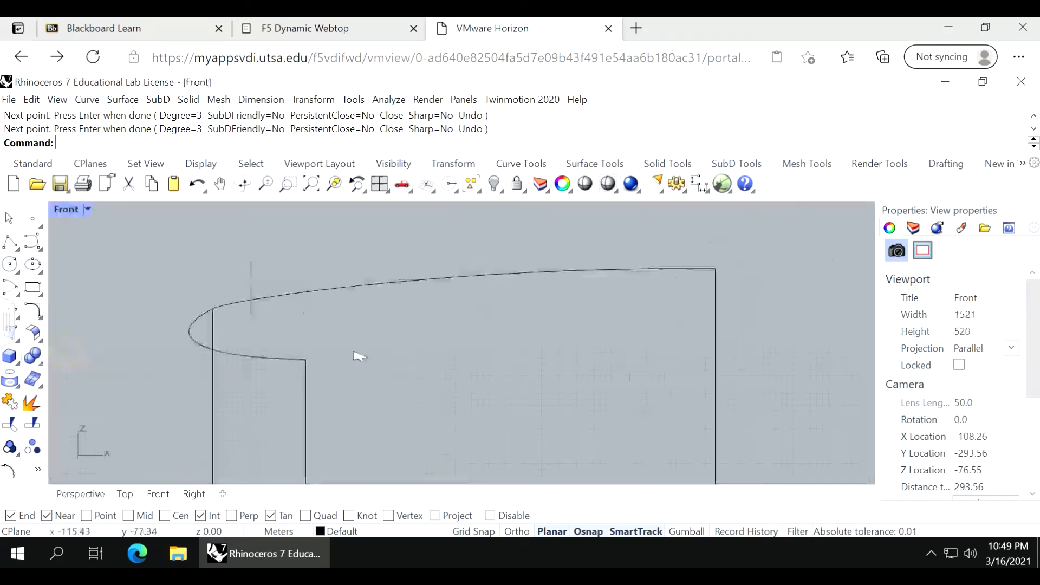
pyautogui.scroll(-3, 360, 355)
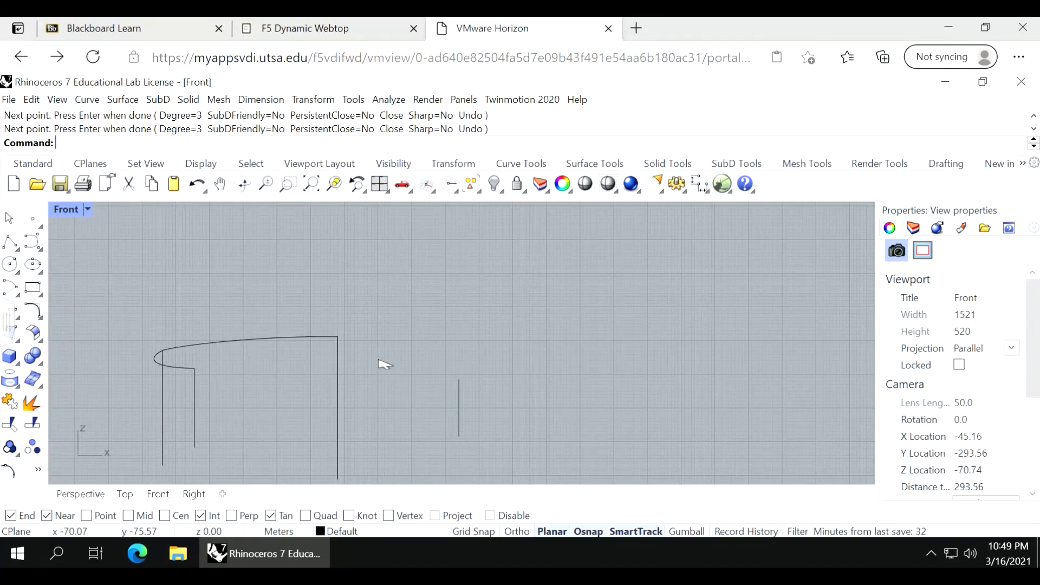
pyautogui.press('Return')
pyautogui.click(337, 334)
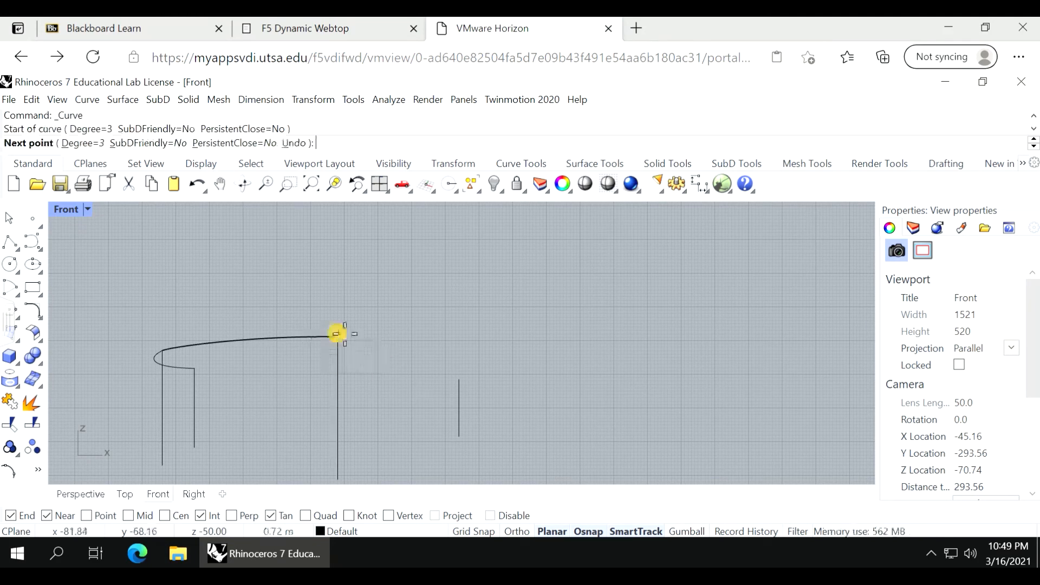
pyautogui.click(412, 353)
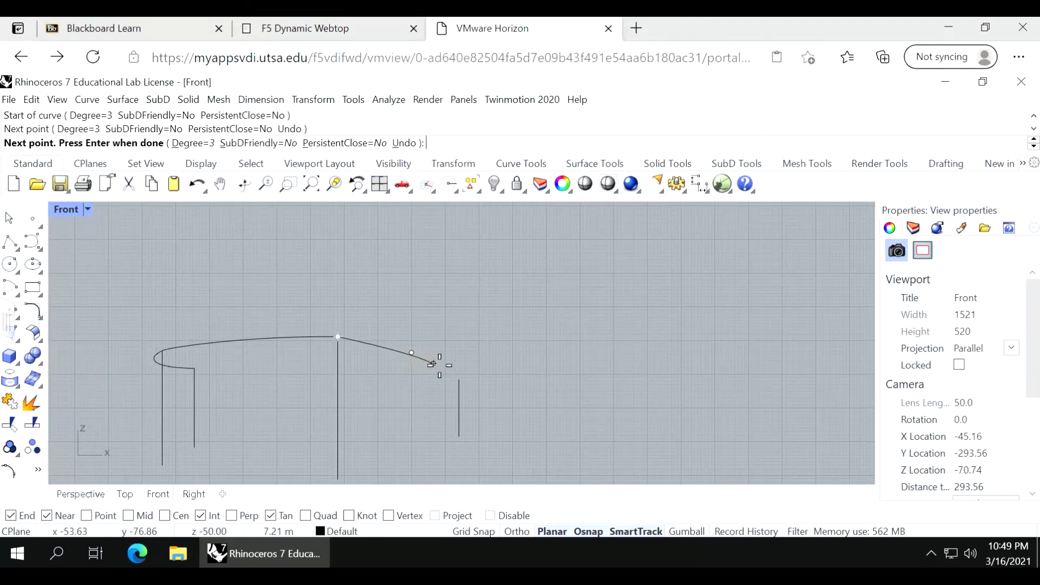
pyautogui.click(459, 379)
pyautogui.press('Return')
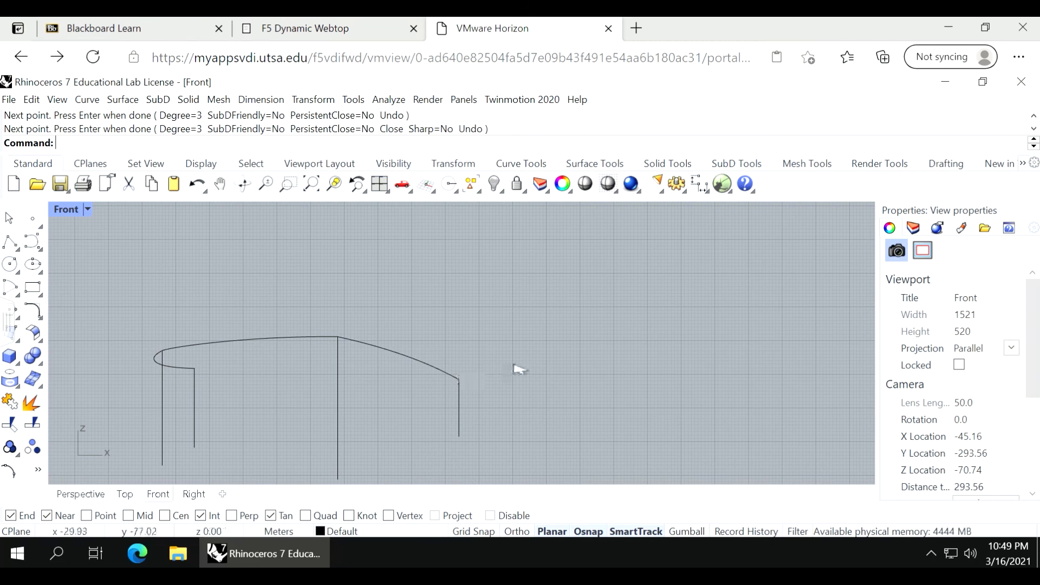
pyautogui.scroll(-4, 519, 370)
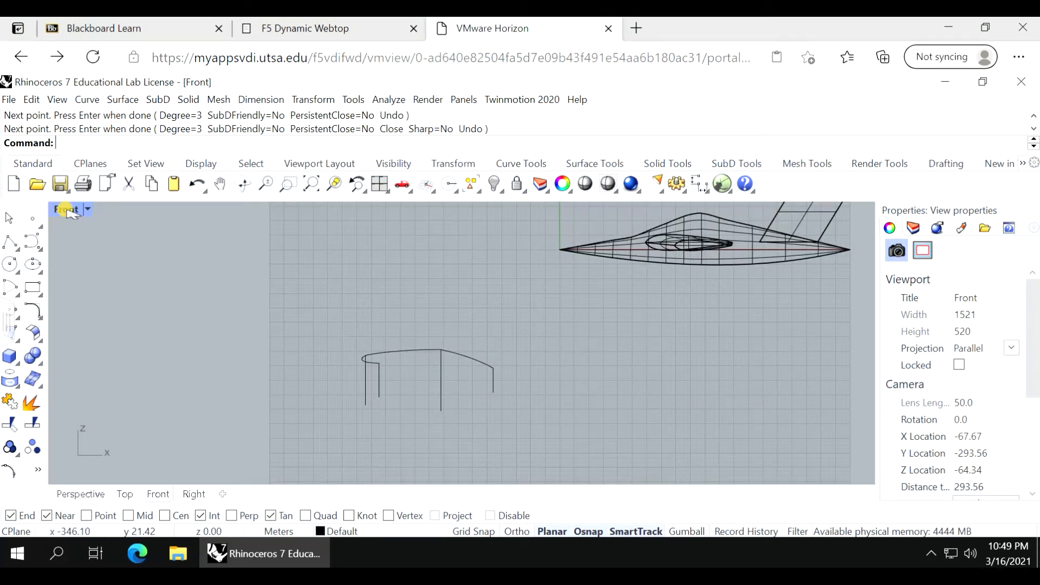
pyautogui.doubleClick(71, 210)
pyautogui.moveTo(657, 283); pyautogui.dragTo(633, 277, button='right')
pyautogui.scroll(-4, 599, 271)
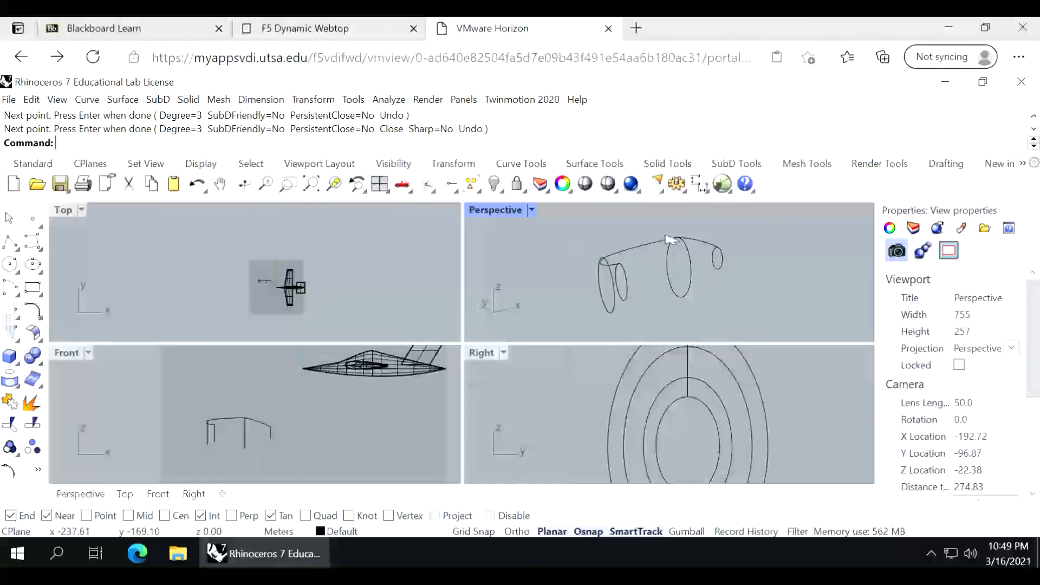
pyautogui.click(390, 133)
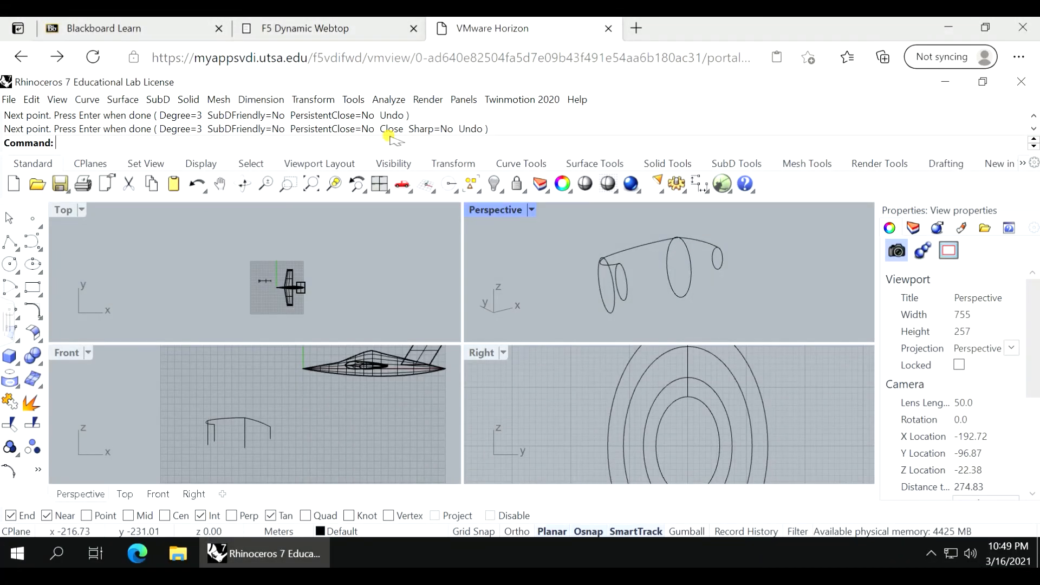
pyautogui.write('Revolve')
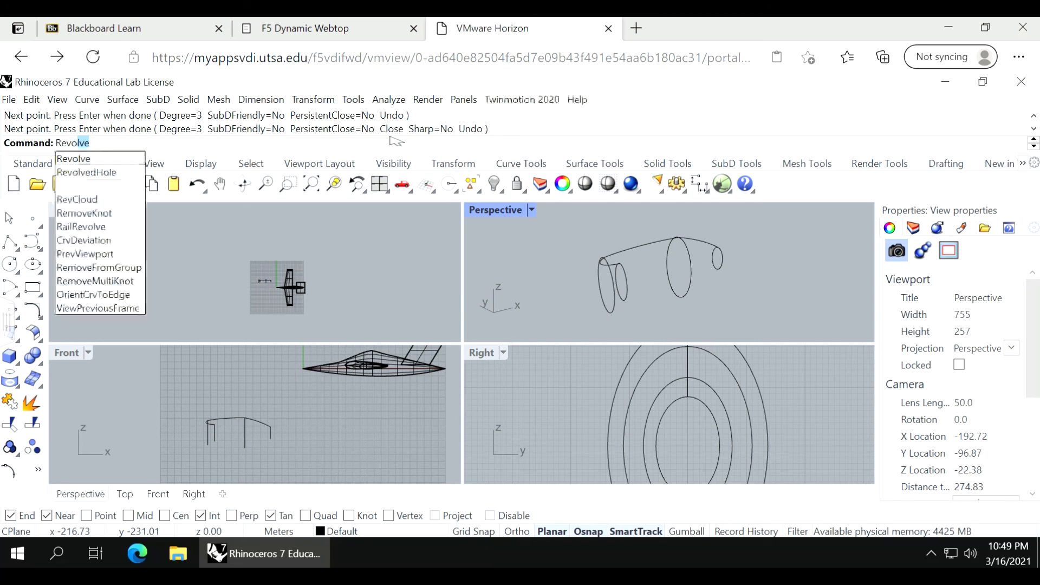
pyautogui.press('Return')
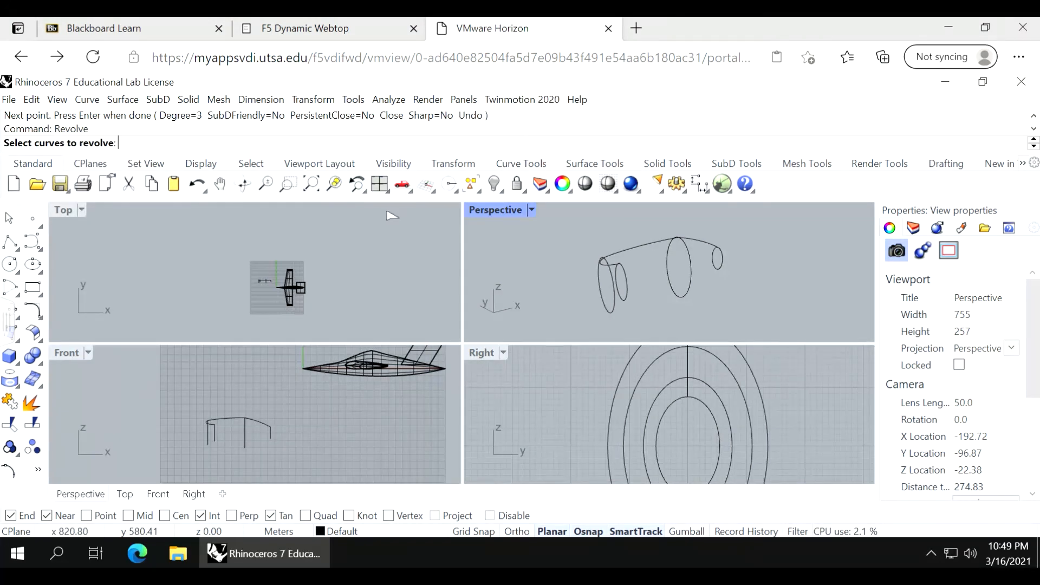
pyautogui.click(664, 242)
pyautogui.press('Escape')
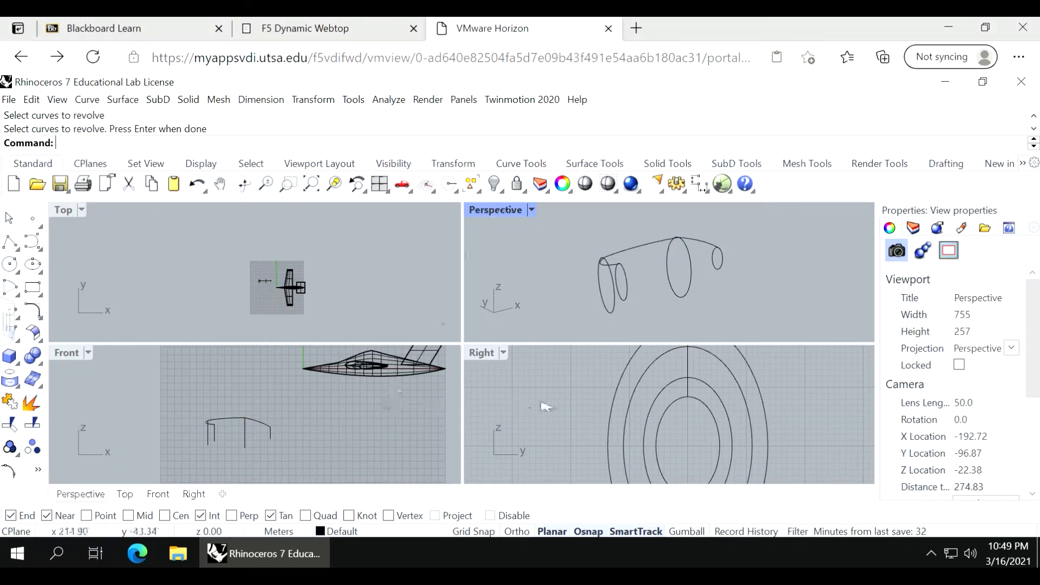
# Join the lip curve, the rising curve and the rear sloping curve into one profile curve.
pyautogui.scroll(2, 220, 435)
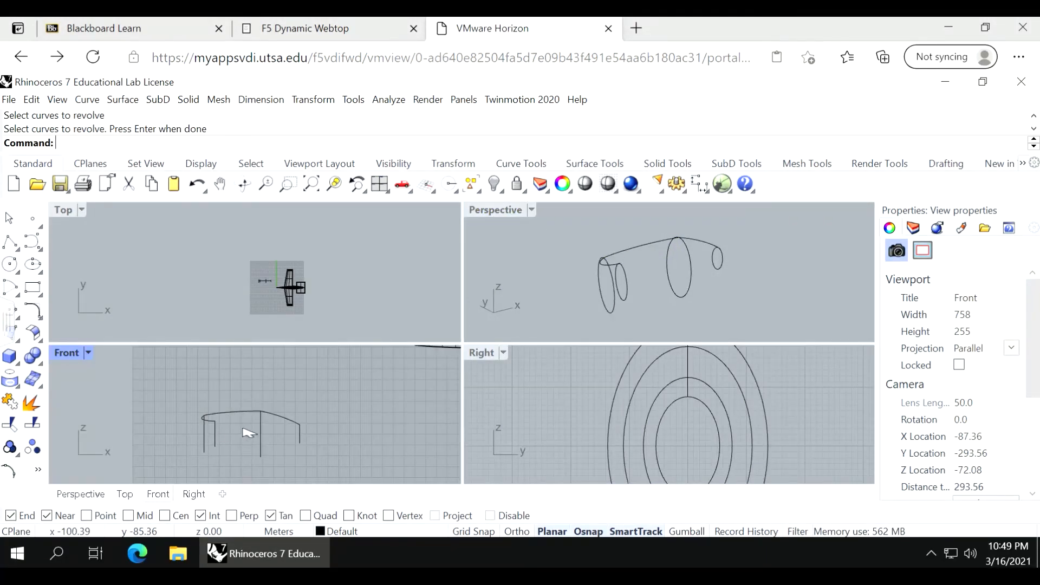
pyautogui.click(206, 419)
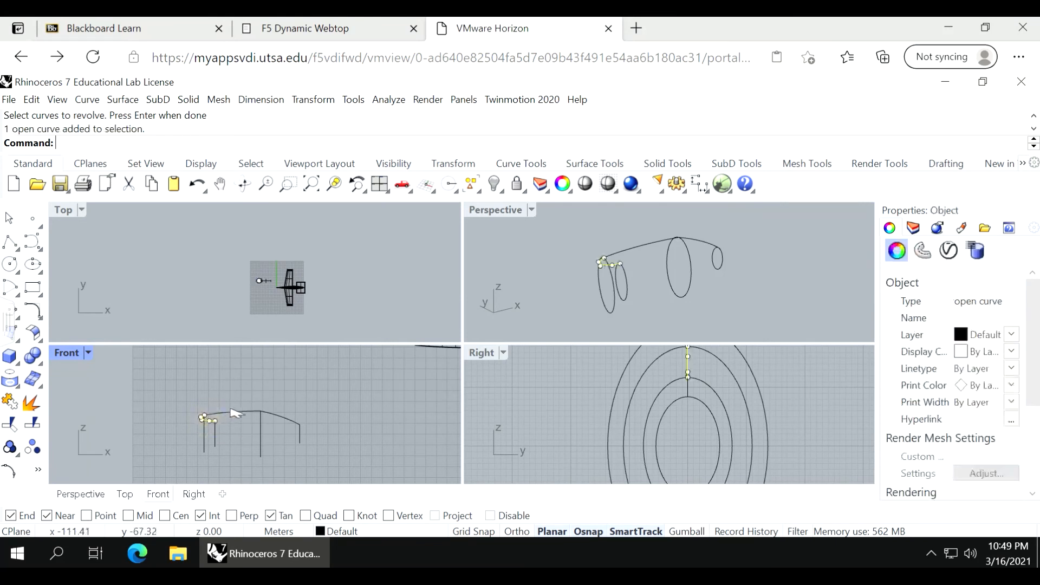
pyautogui.click(234, 411)
pyautogui.keyDown('shift'); pyautogui.click(293, 417); pyautogui.keyUp('shift')
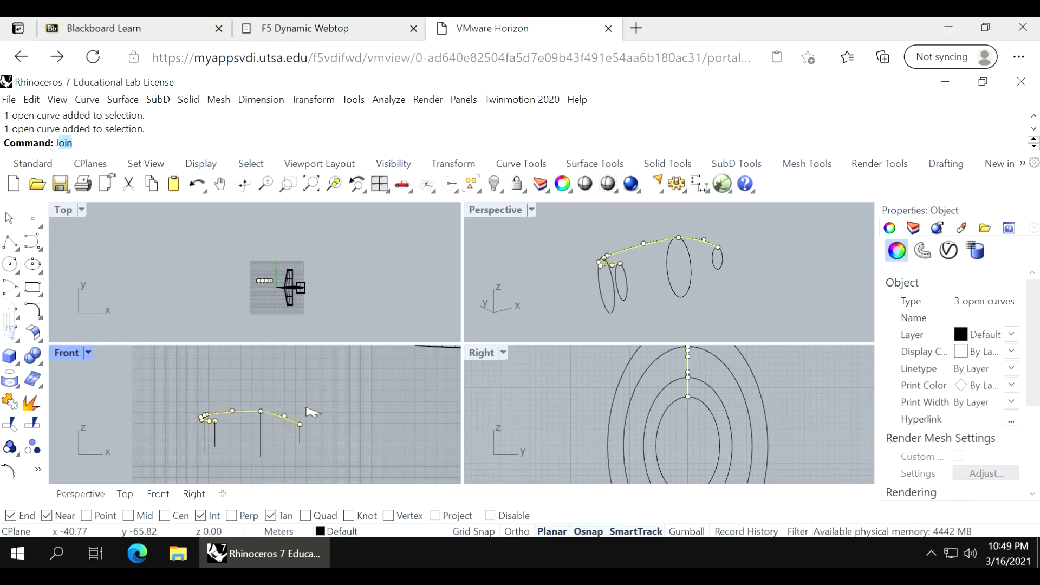
pyautogui.write('JP')
pyautogui.press('BackSpace')
pyautogui.press('BackSpace')
pyautogui.write('Join')
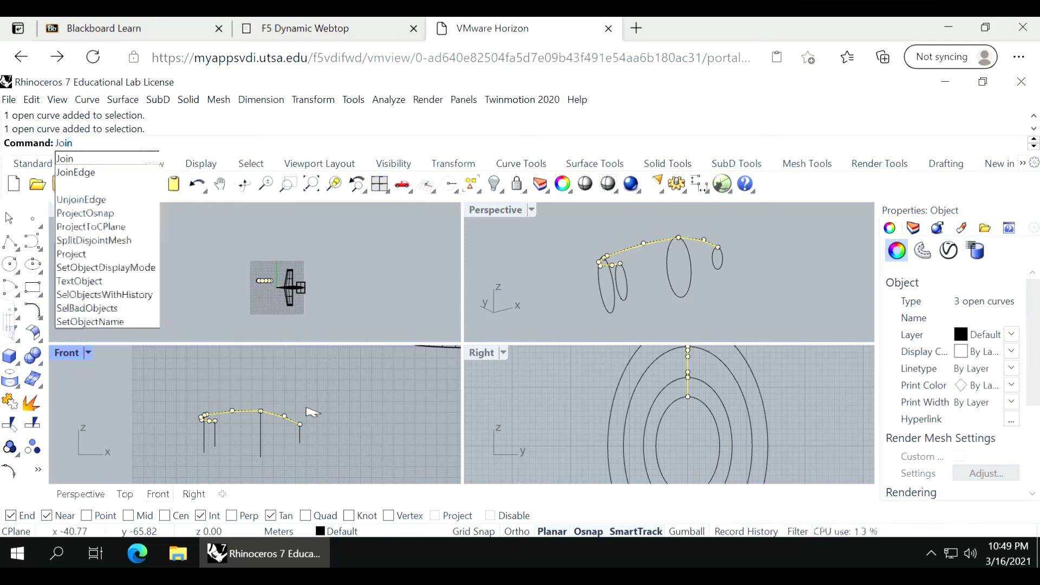
pyautogui.press('Return')
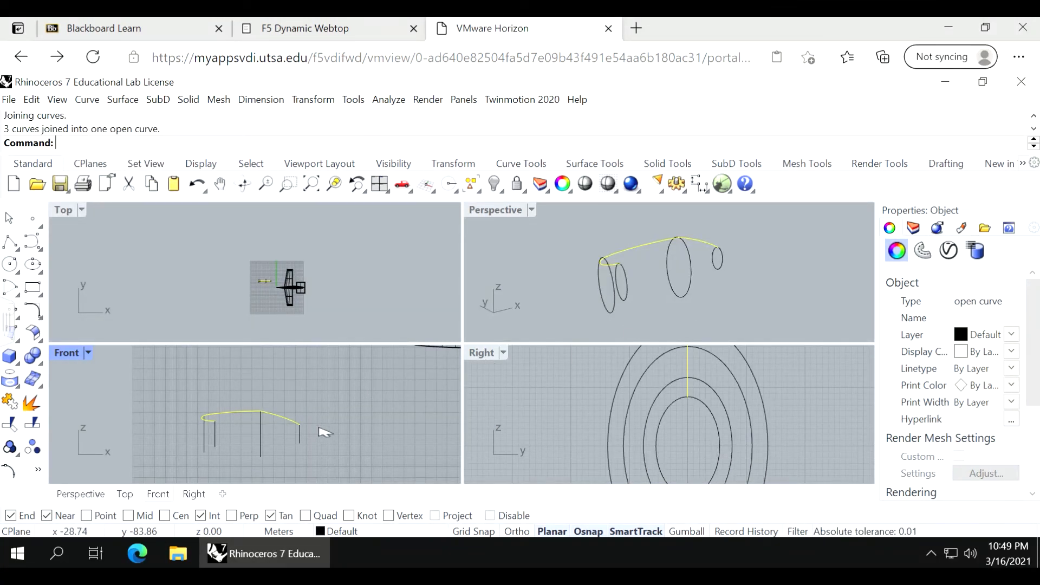
# Start Revolve on the joined profile curve and turn on the Cen snap.
pyautogui.write('Revolve')
pyautogui.press('Return')
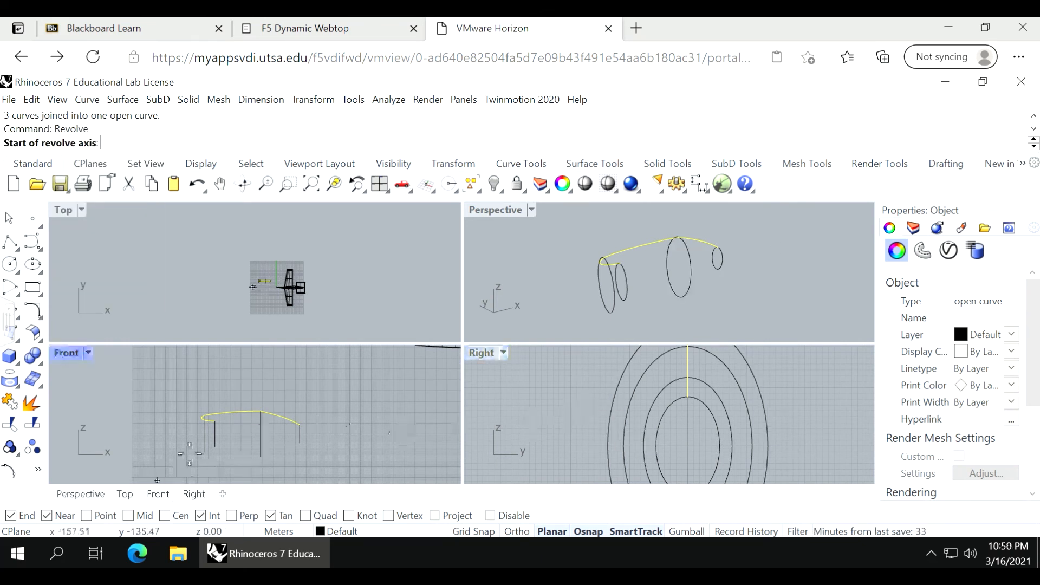
pyautogui.scroll(3, 196, 433)
pyautogui.scroll(2, 214, 441)
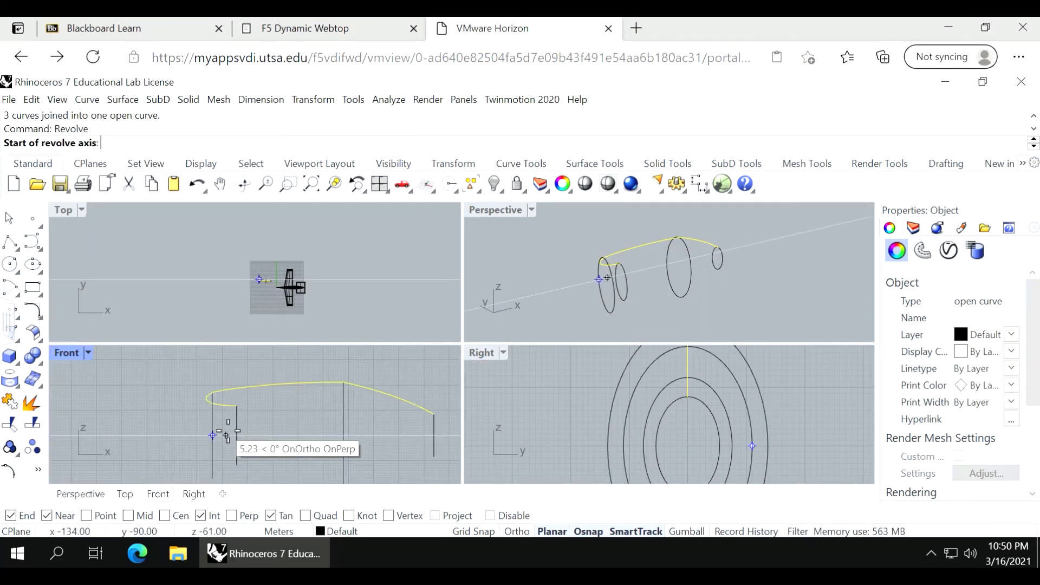
pyautogui.click(167, 516)
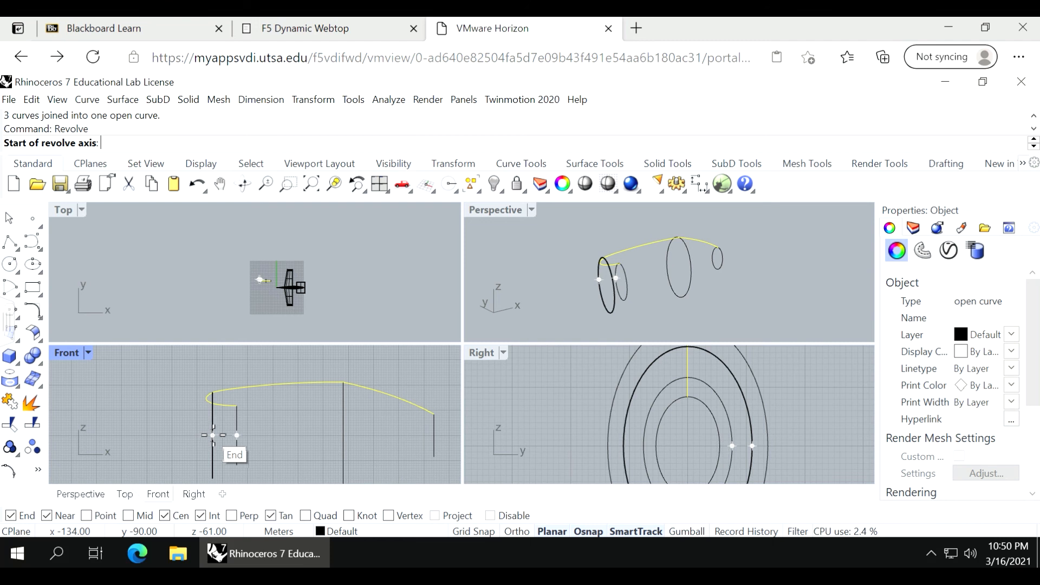
pyautogui.click(212, 435)
pyautogui.scroll(-2, 338, 435)
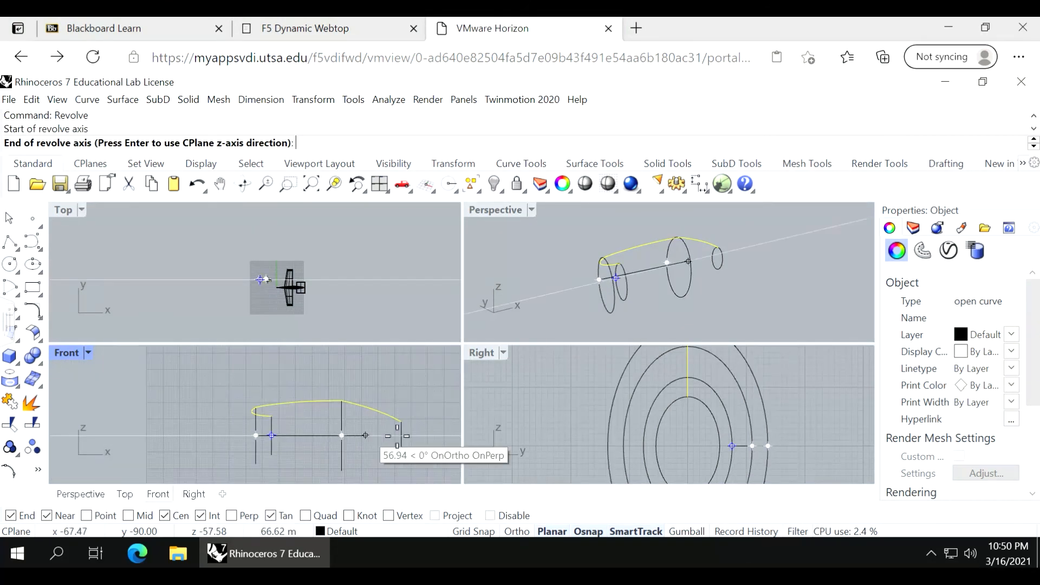
pyautogui.click(415, 435)
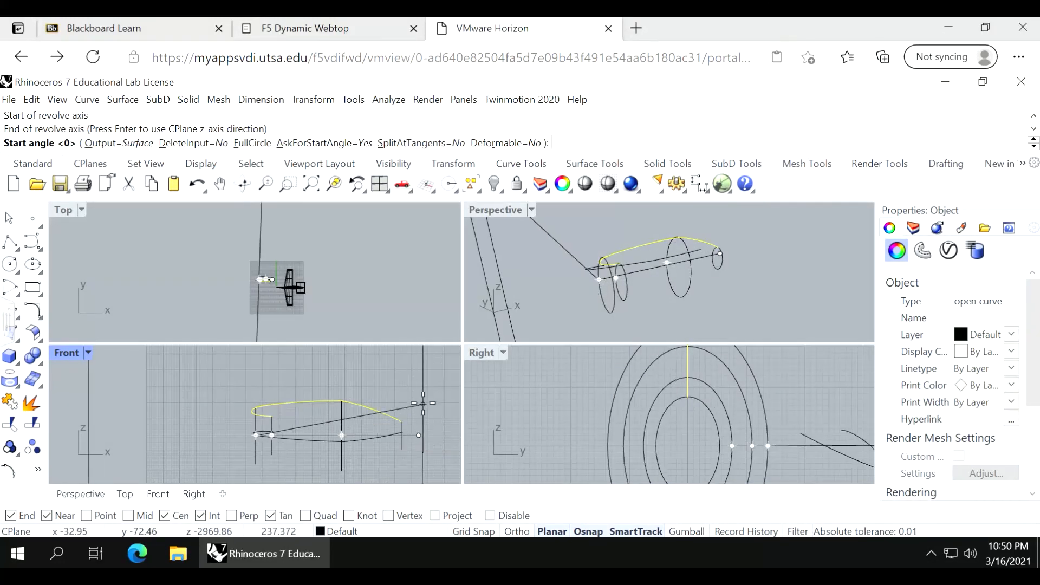
pyautogui.scroll(-3, 198, 433)
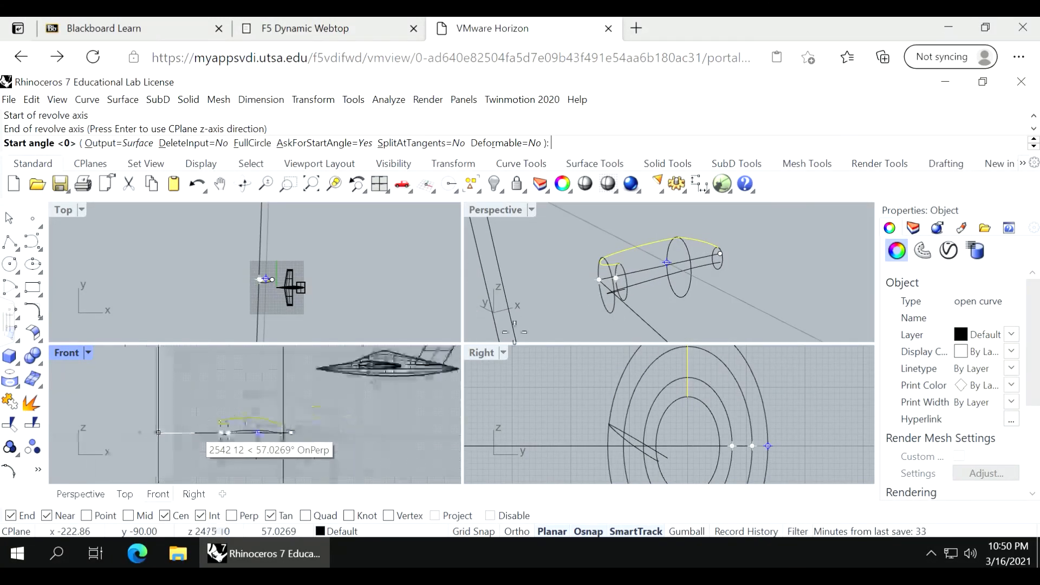
pyautogui.press('Escape')
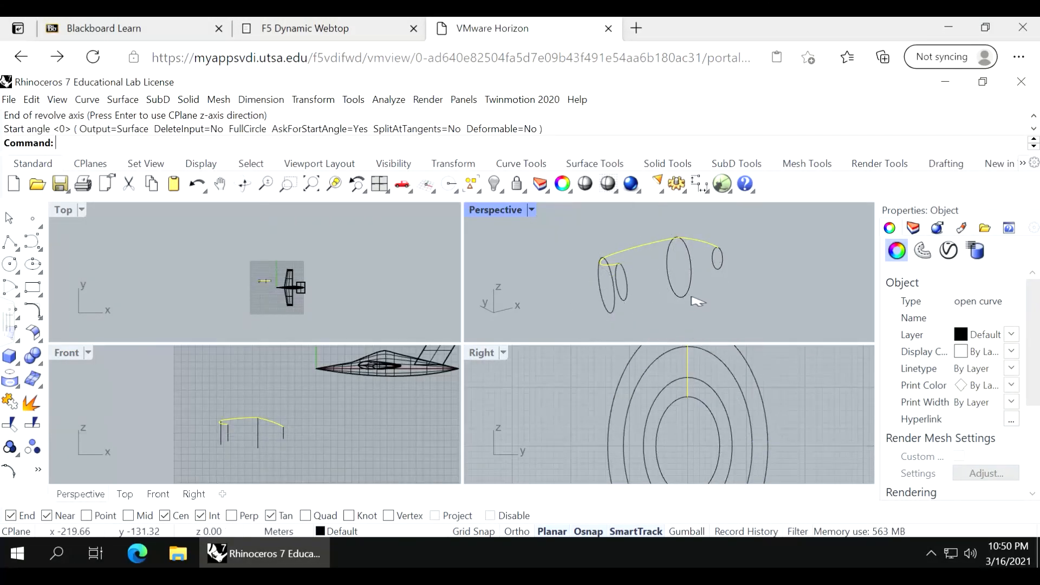
# With the End, Near and Int snaps off, revolve the joined profile 360° about a horizontal axis through the rearmost ellipse's centre.
pyautogui.scroll(-5, 342, 380)
pyautogui.scroll(7, 315, 406)
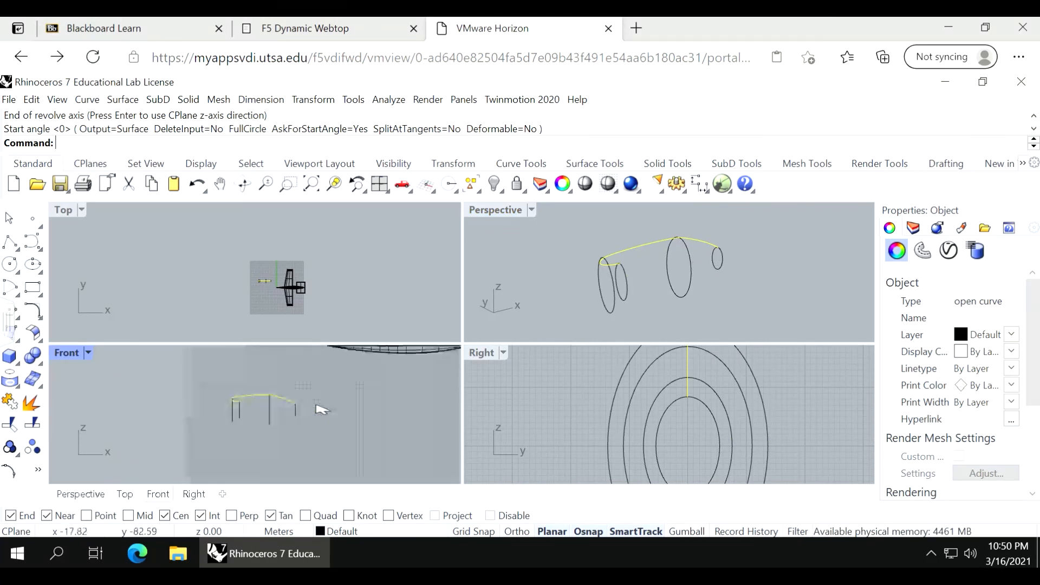
pyautogui.click(315, 406)
pyautogui.scroll(6, 290, 397)
pyautogui.scroll(2, 296, 400)
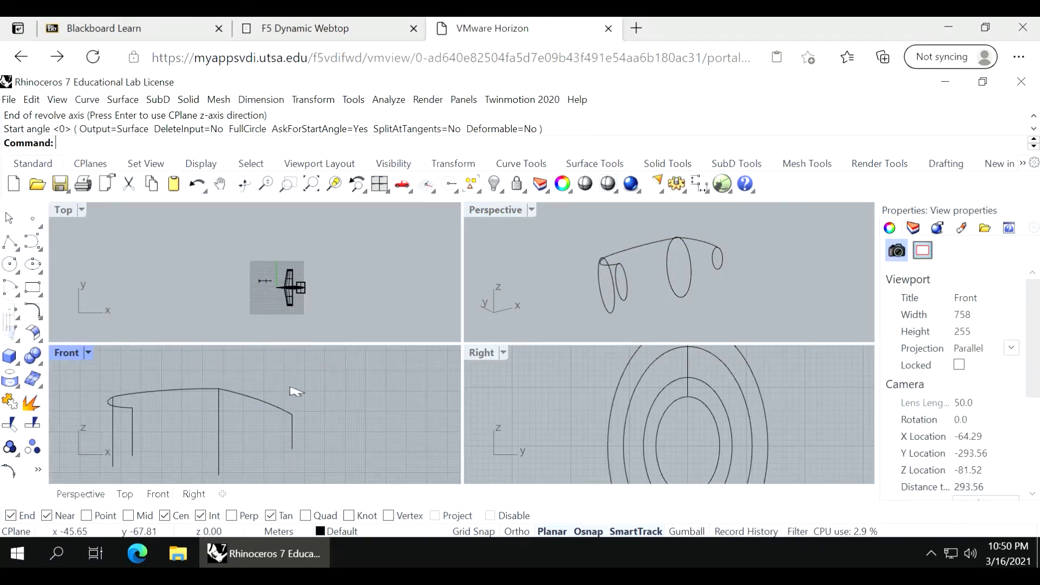
pyautogui.scroll(-2, 299, 378)
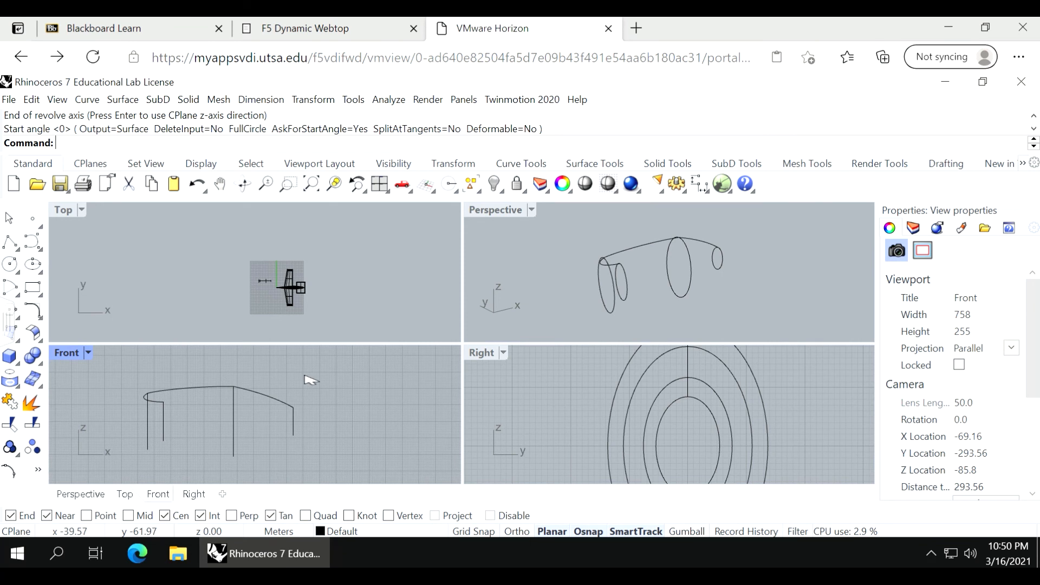
pyautogui.press('Return')
pyautogui.click(196, 392)
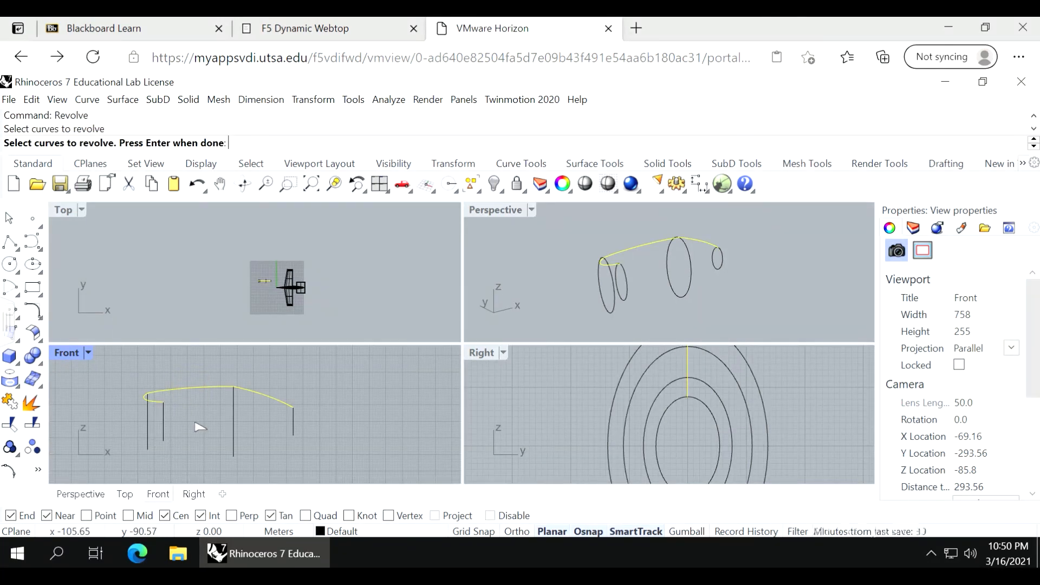
pyautogui.press('Return')
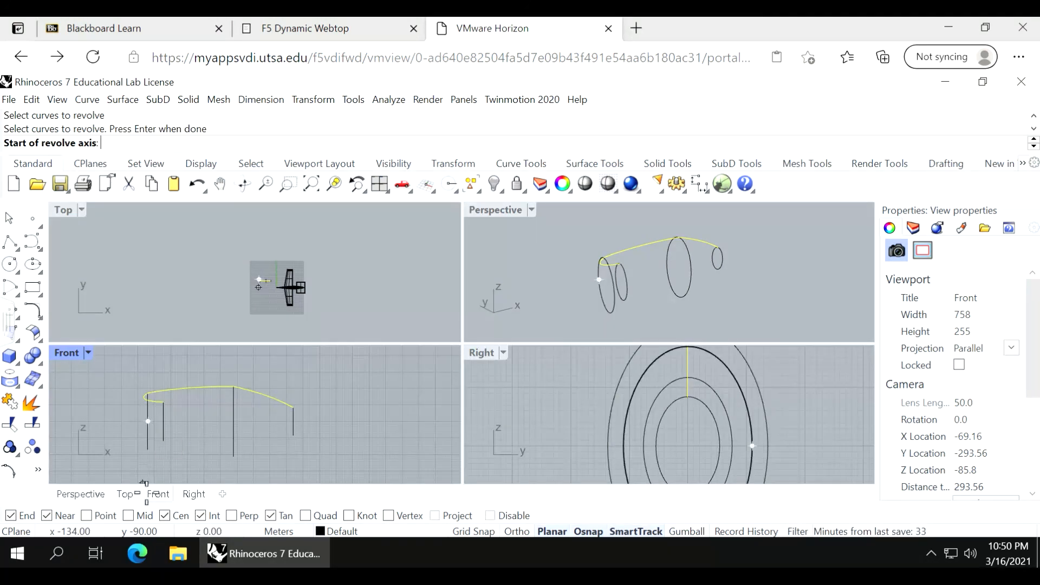
pyautogui.click(22, 516)
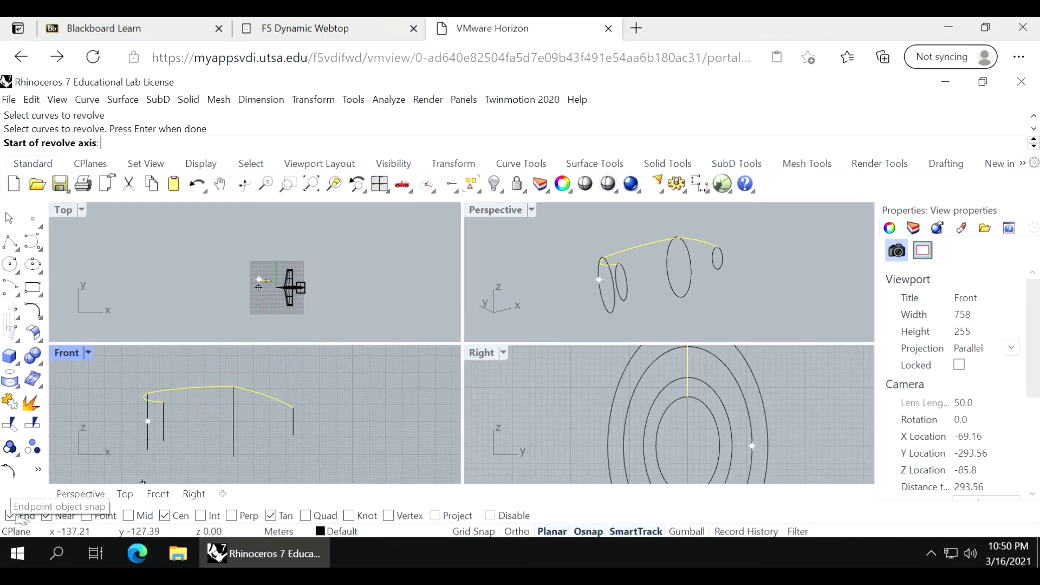
pyautogui.click(706, 413)
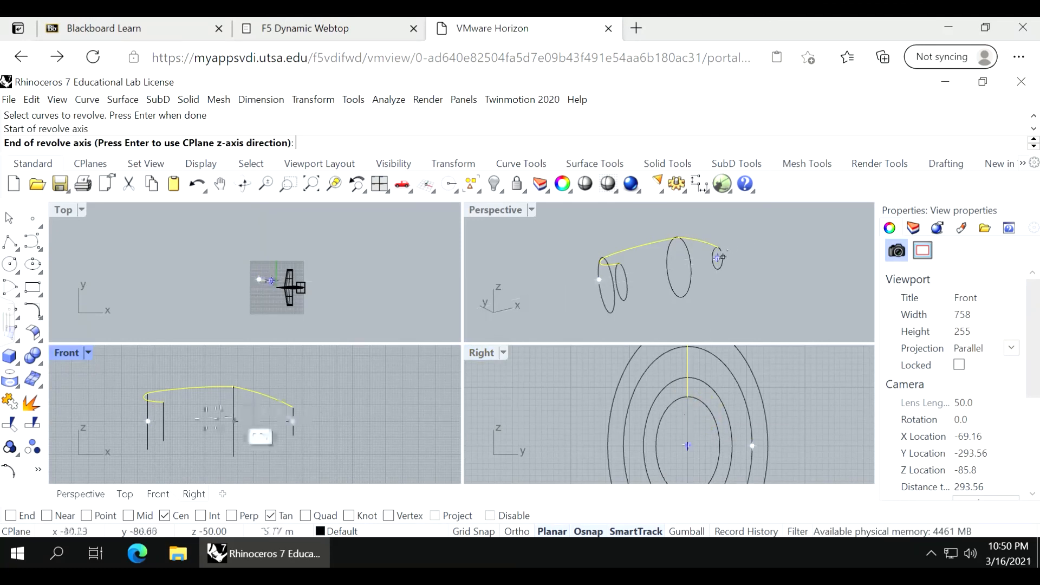
pyautogui.click(93, 418)
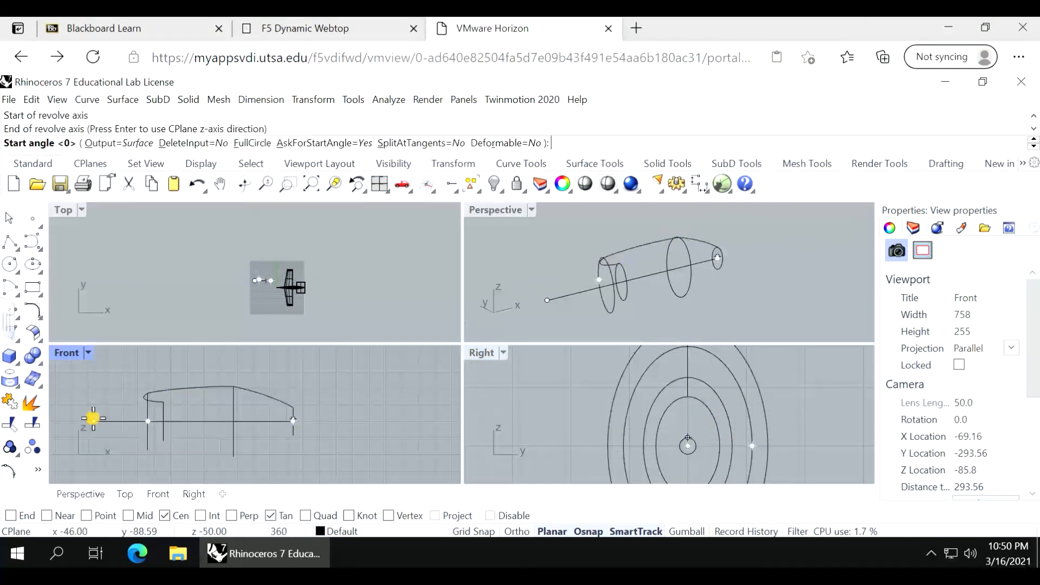
pyautogui.click(716, 279)
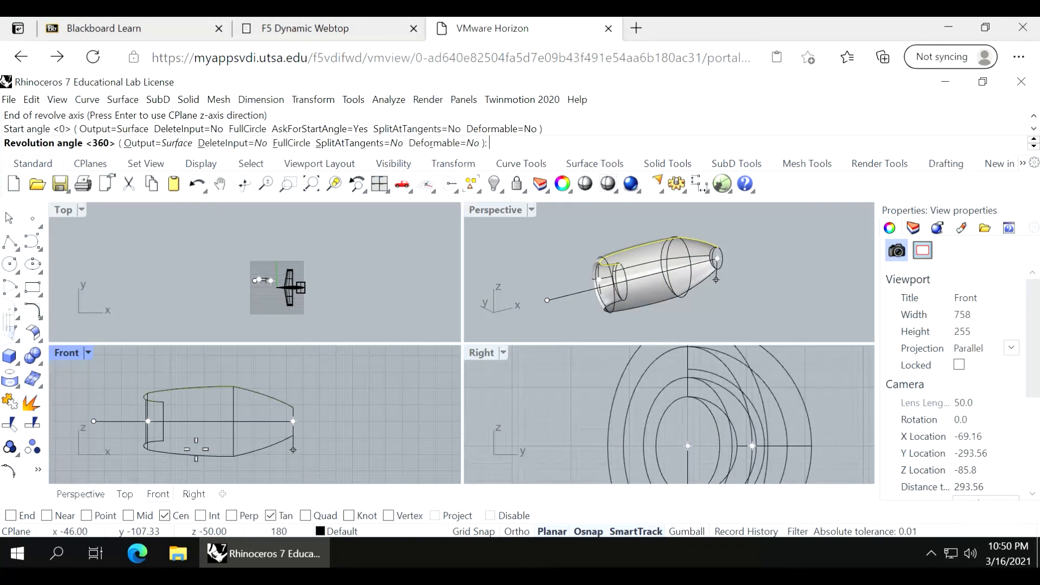
pyautogui.press('Return')
# Cap both open ends of the revolved engine body to make it a closed solid.
pyautogui.moveTo(554, 297); pyautogui.dragTo(501, 276, button='right')
pyautogui.doubleClick(501, 211)
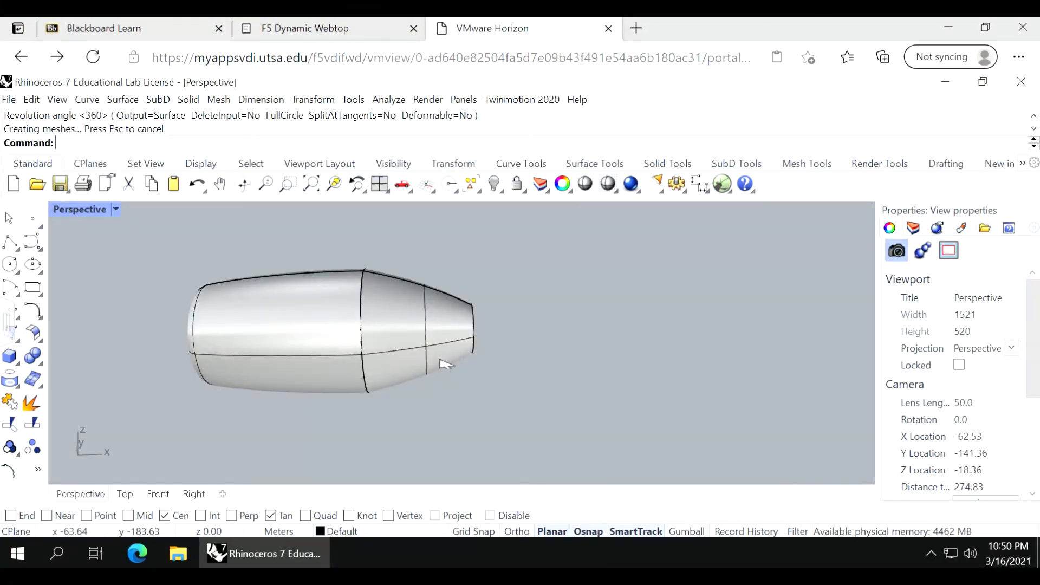
pyautogui.moveTo(444, 390); pyautogui.dragTo(501, 365, button='right')
pyautogui.scroll(2, 445, 325)
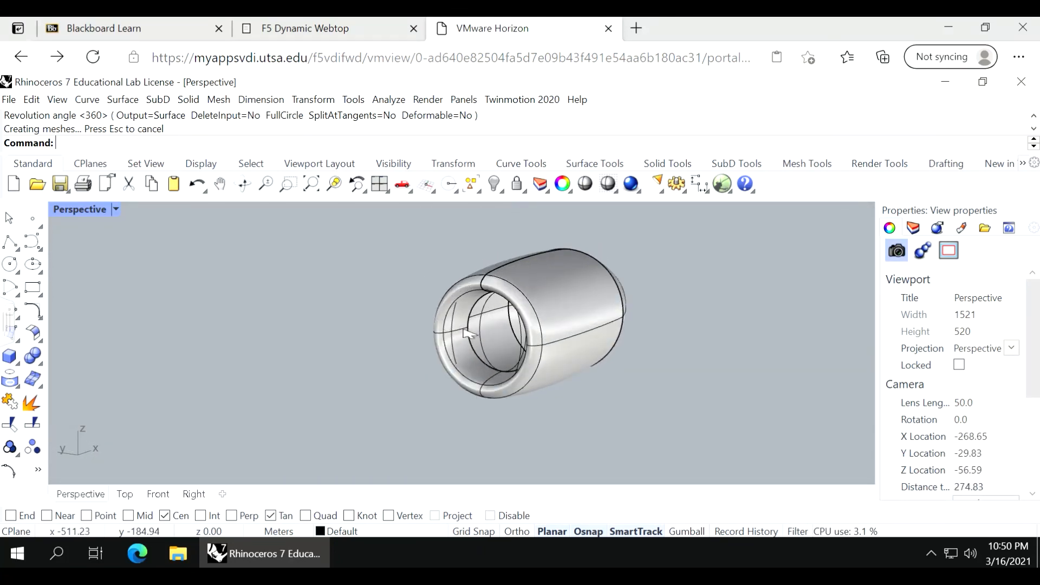
pyautogui.moveTo(446, 317); pyautogui.dragTo(427, 308, button='right')
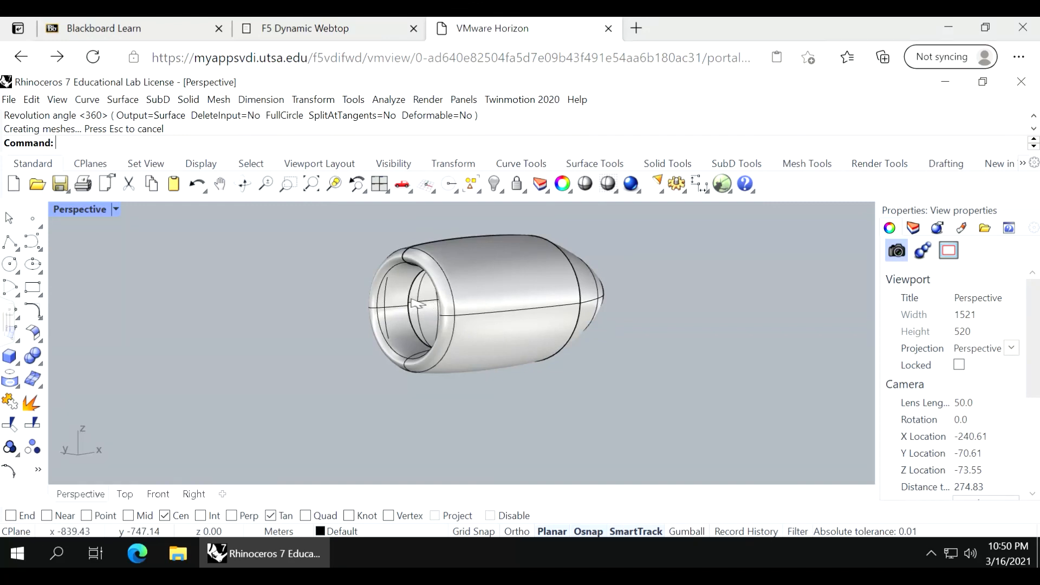
pyautogui.click(417, 303)
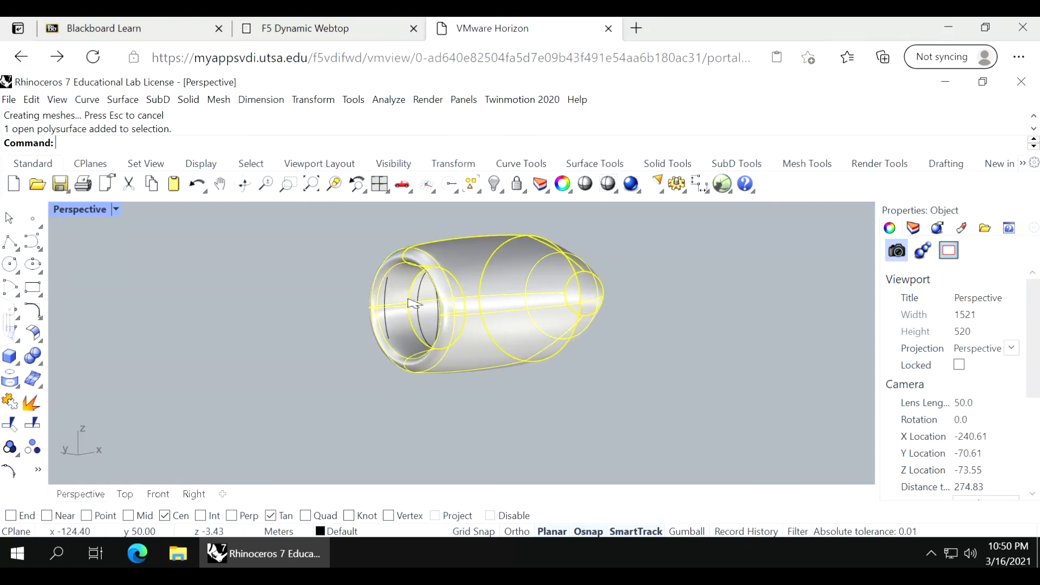
pyautogui.write('Cap')
pyautogui.press('Return')
pyautogui.click(581, 380)
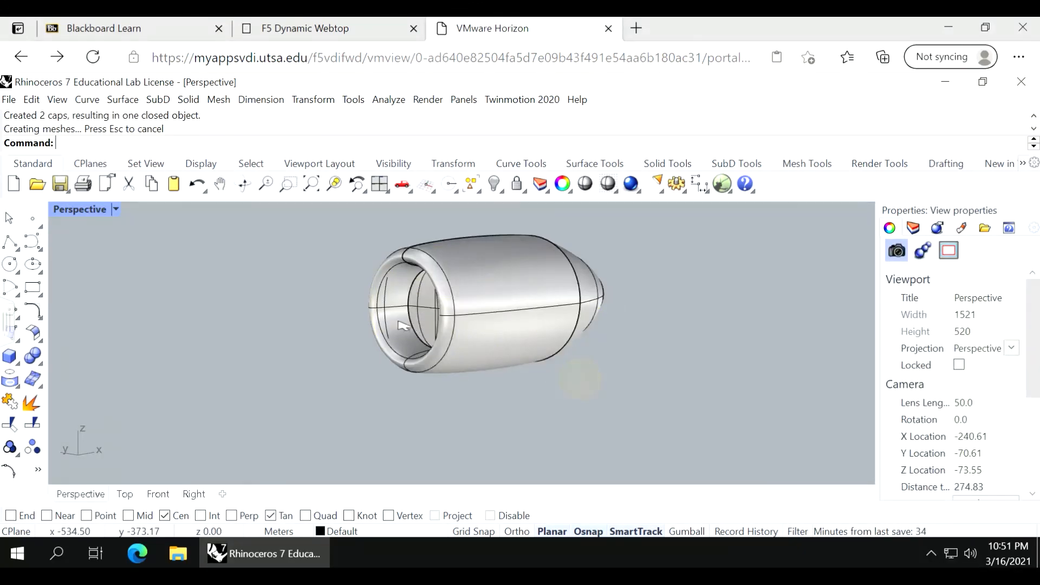
# Inspect the capped rear end, then move the engine solid in Front view off its construction curves to below the fuselage.
pyautogui.click(432, 323)
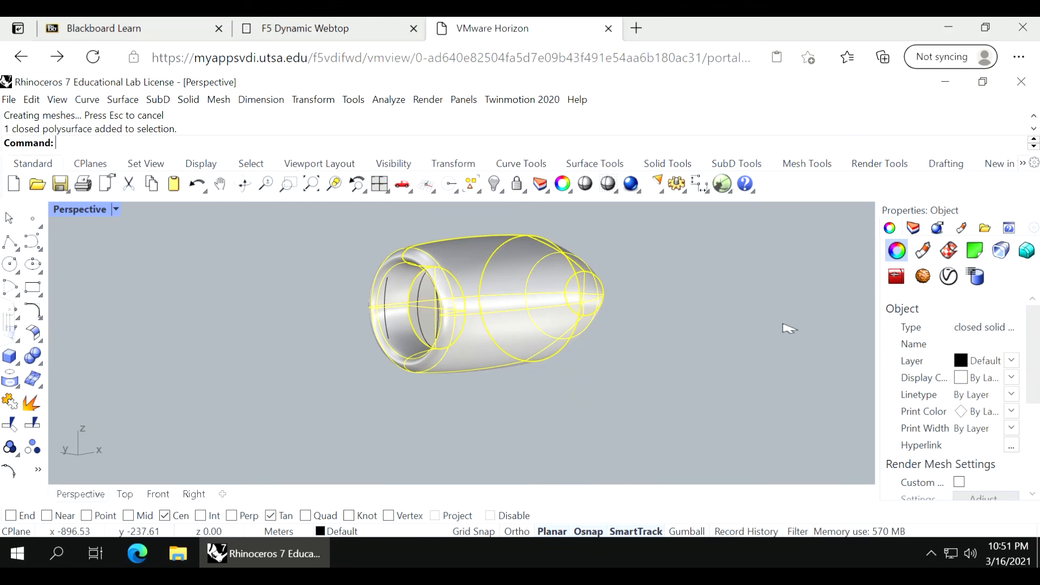
pyautogui.moveTo(789, 328); pyautogui.dragTo(465, 328, button='right')
pyautogui.click(434, 322)
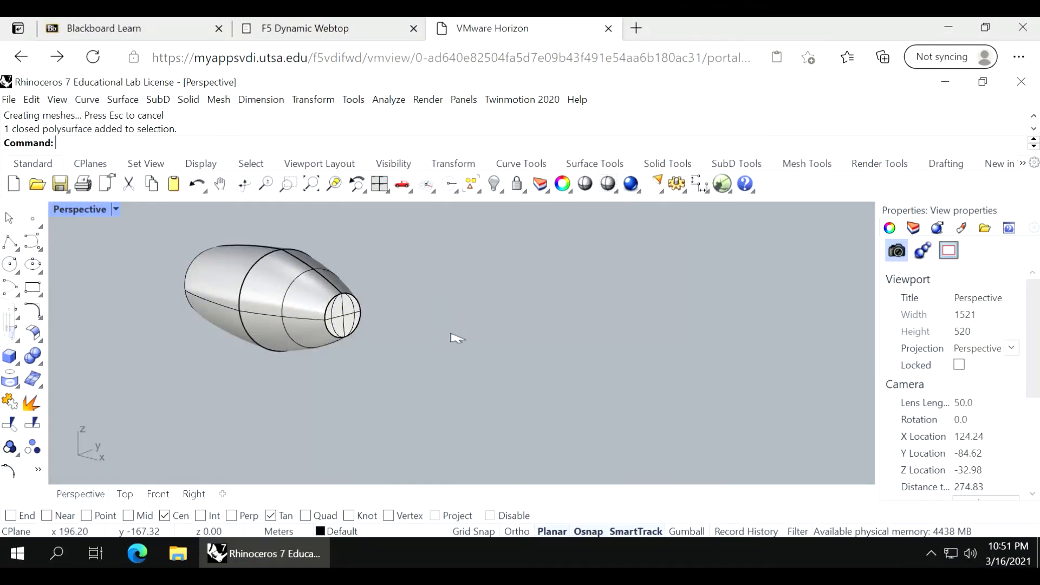
pyautogui.click(304, 311)
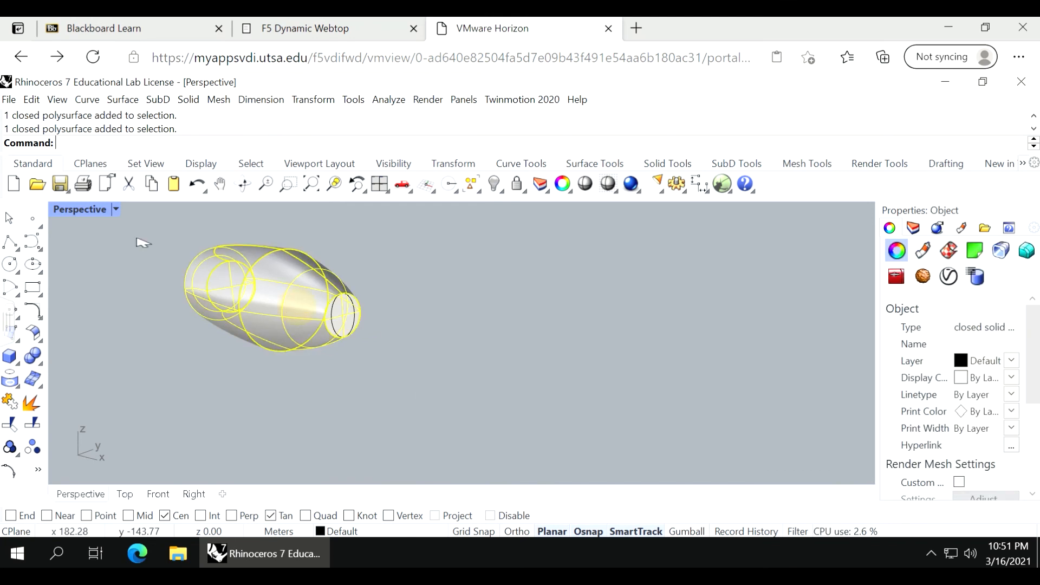
pyautogui.doubleClick(92, 211)
pyautogui.scroll(-3, 390, 406)
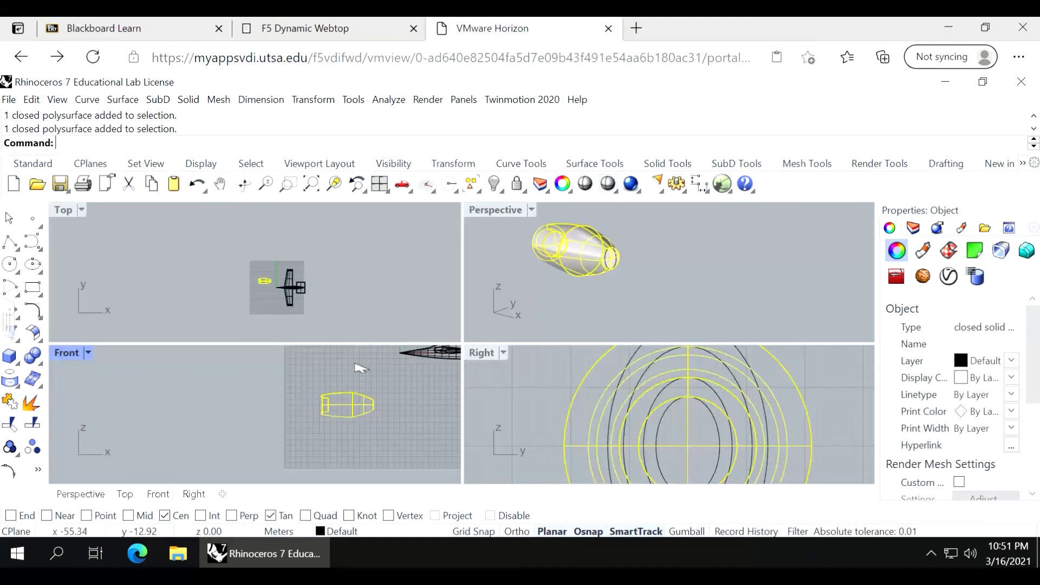
pyautogui.scroll(-2, 358, 369)
pyautogui.moveTo(354, 391); pyautogui.dragTo(415, 392)
pyautogui.click(384, 406)
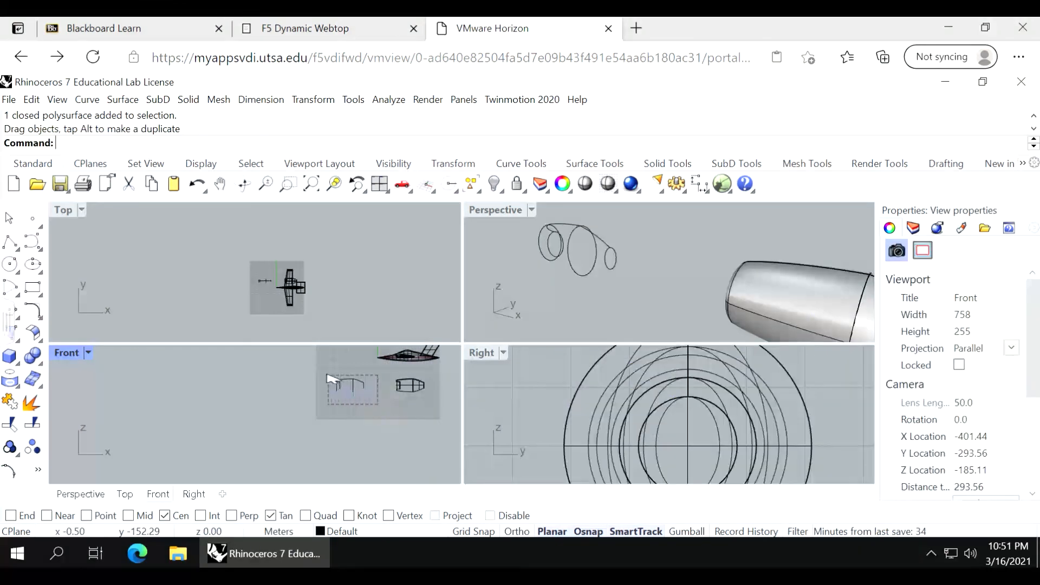
# Move the engine's four ellipses and joined profile curve to the RefCrvs layer.
pyautogui.moveTo(331, 379); pyautogui.dragTo(328, 375)
pyautogui.click(380, 531)
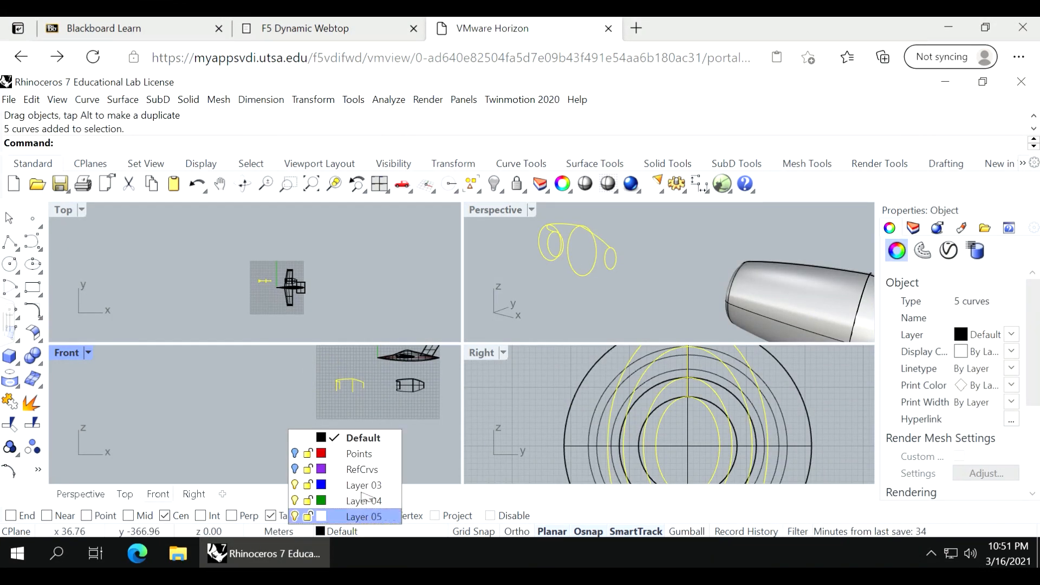
pyautogui.click(362, 469)
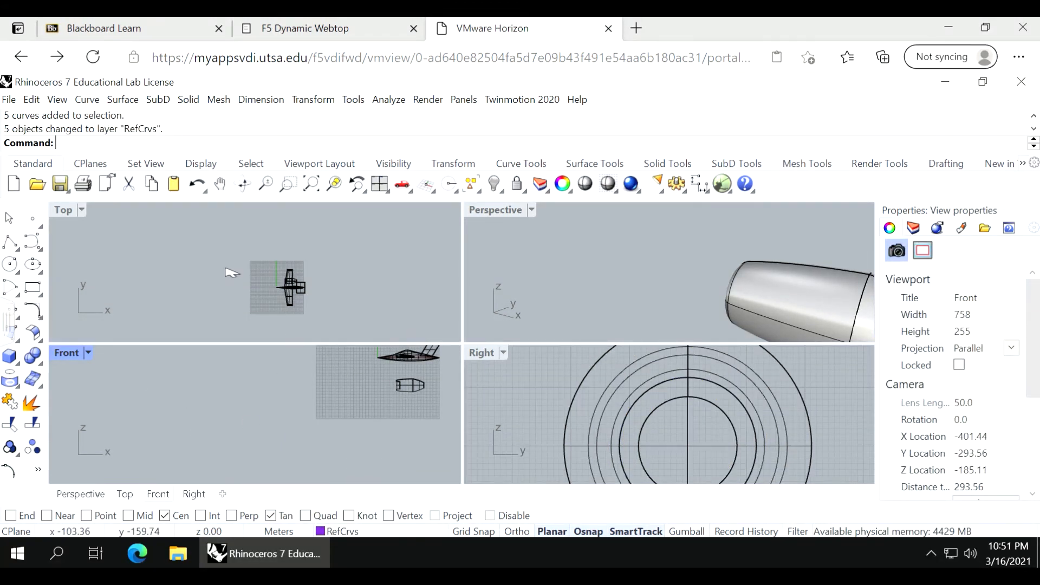
# Position the engine just beneath the fuselage in Front view and across the middle of one wing in Top view.
pyautogui.moveTo(421, 386); pyautogui.dragTo(399, 374)
pyautogui.scroll(8, 284, 282)
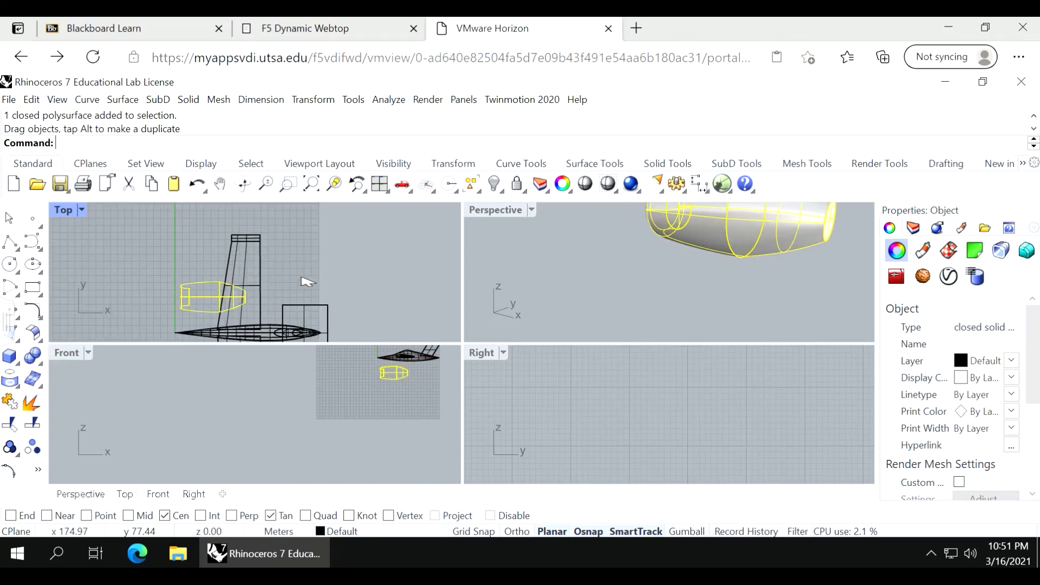
pyautogui.moveTo(205, 293); pyautogui.dragTo(236, 283)
pyautogui.click(380, 289)
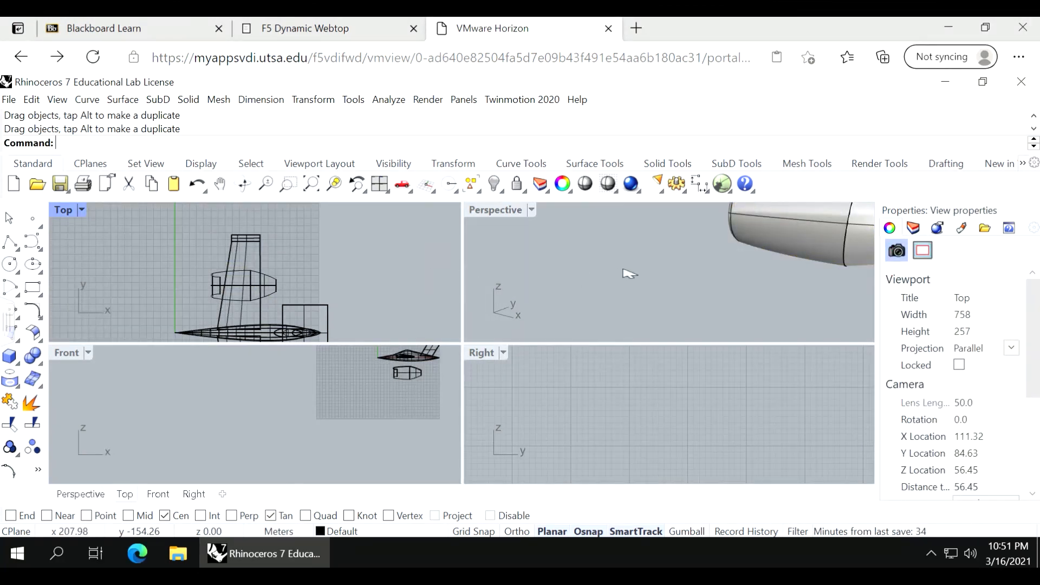
# Raise the engine straight up in Right view until its top overlaps the underside of the wing.
pyautogui.scroll(-15, 629, 274)
pyautogui.moveTo(684, 267); pyautogui.dragTo(559, 366, button='right')
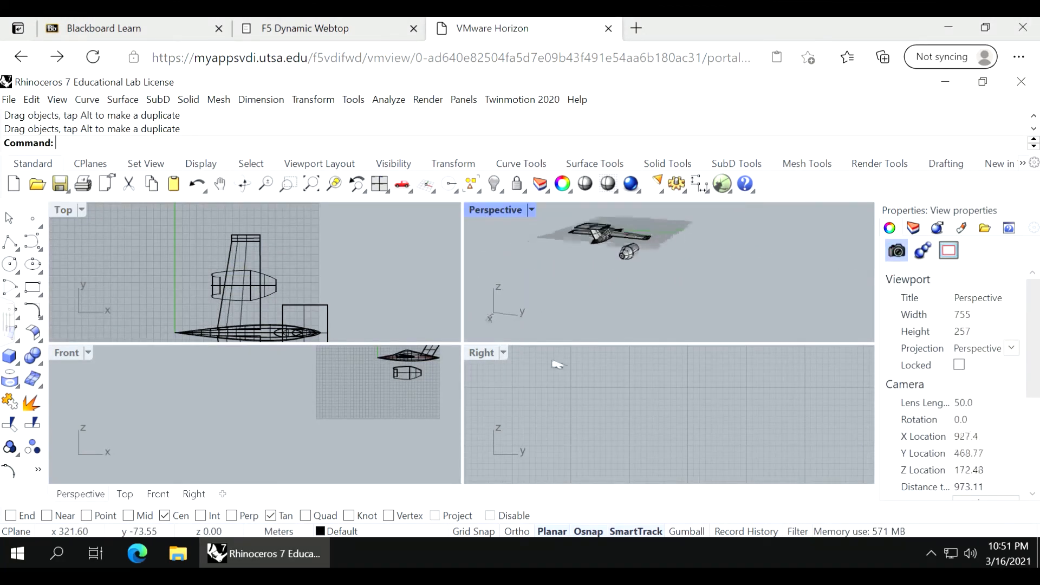
pyautogui.click(558, 365)
pyautogui.scroll(-5, 568, 364)
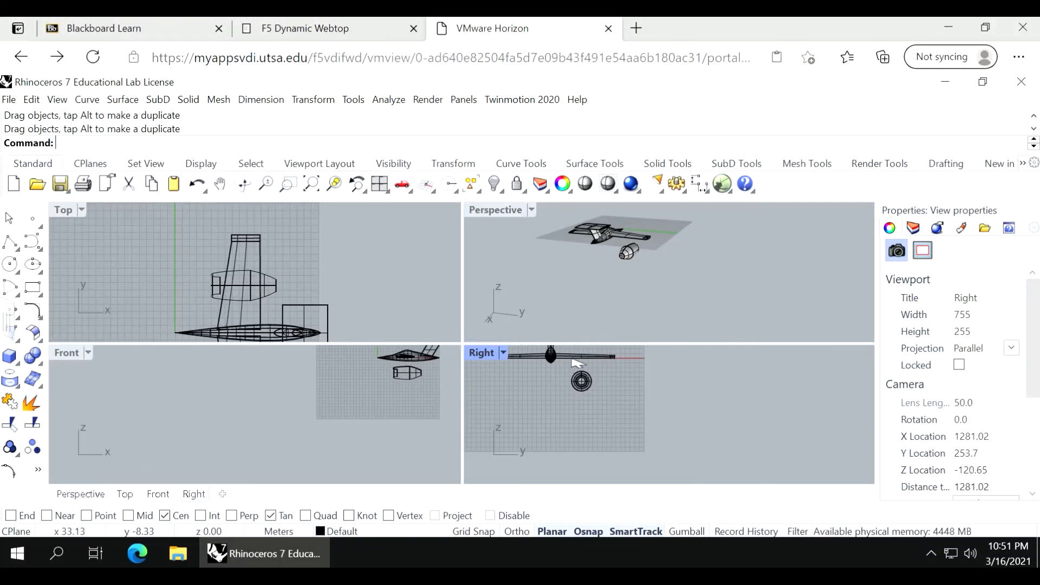
pyautogui.scroll(2, 578, 363)
pyautogui.moveTo(591, 400); pyautogui.dragTo(591, 373)
# Check the engine's overlap with the wing in Perspective, then Boolean-union the wing and engine into one solid.
pyautogui.scroll(8, 623, 260)
pyautogui.moveTo(623, 265); pyautogui.dragTo(512, 303, button='right')
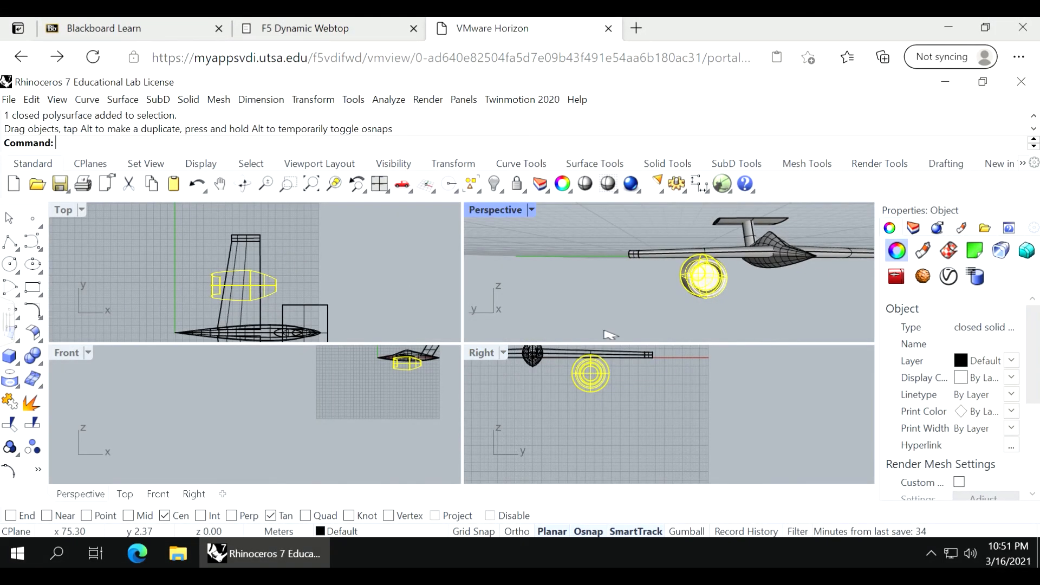
pyautogui.scroll(4, 627, 301)
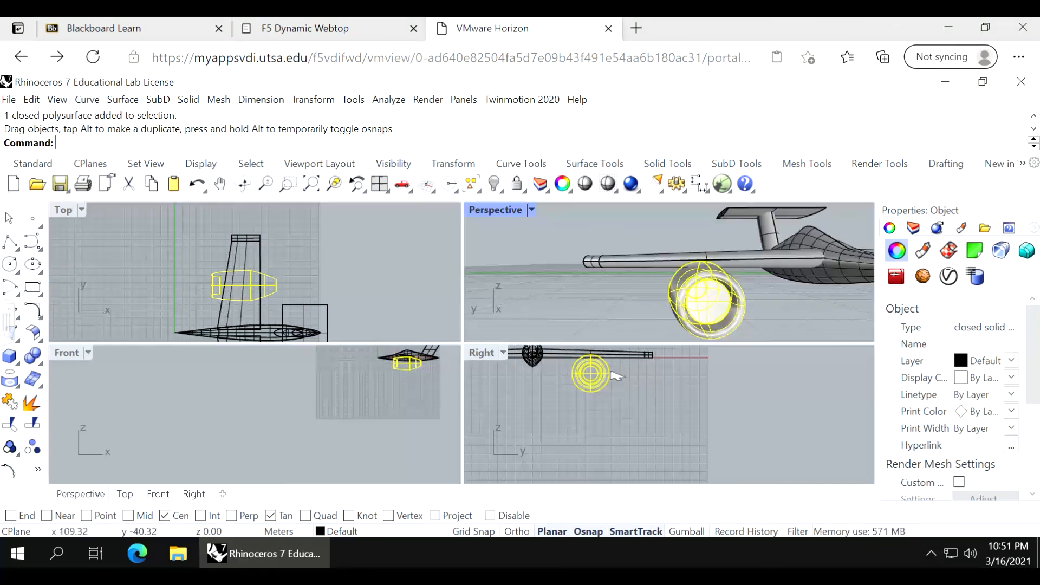
pyautogui.moveTo(681, 275); pyautogui.dragTo(566, 291, button='right')
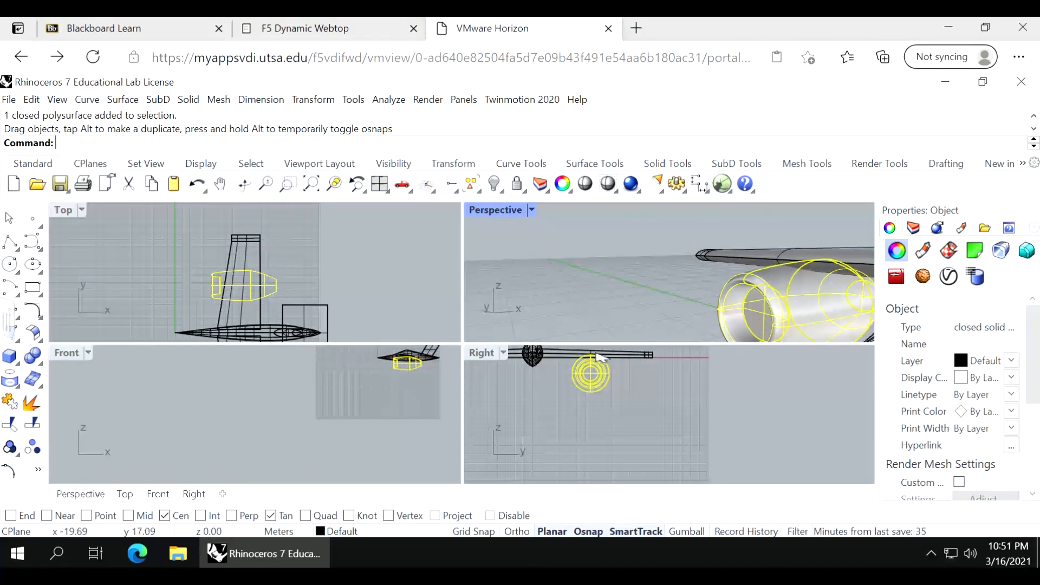
pyautogui.moveTo(679, 281); pyautogui.dragTo(750, 295, button='right')
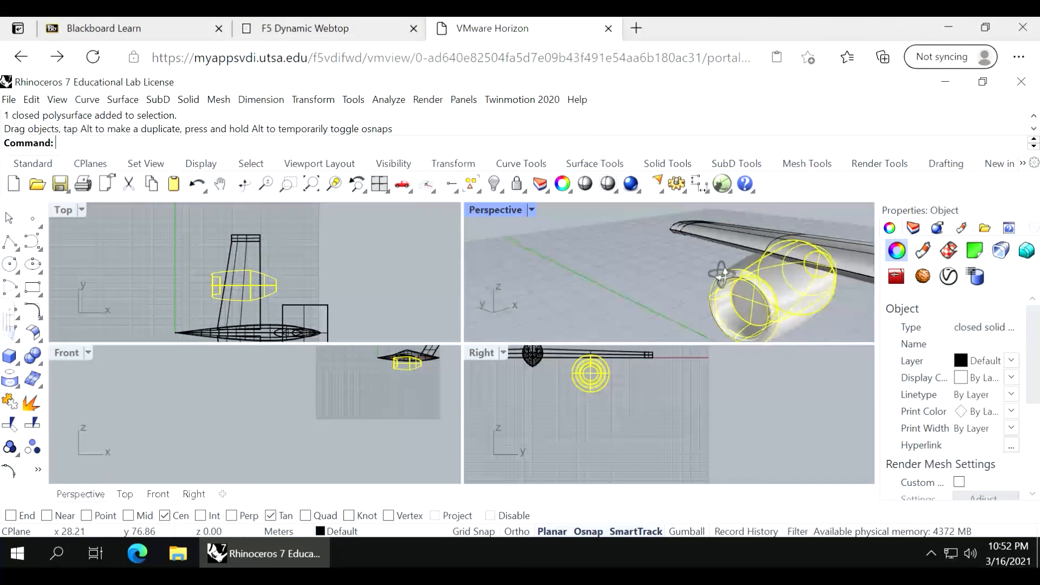
pyautogui.moveTo(722, 274)
pyautogui.mouseDown(button='right')
pyautogui.moveTo(787, 272)
pyautogui.moveTo(705, 254)
pyautogui.moveTo(713, 260)
pyautogui.mouseUp(button='right')
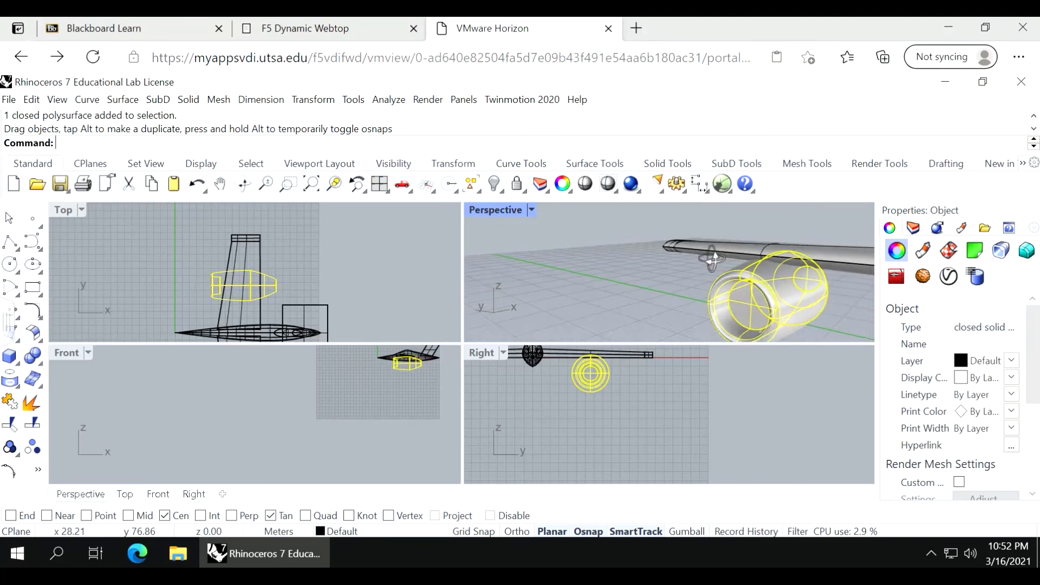
pyautogui.click(680, 283)
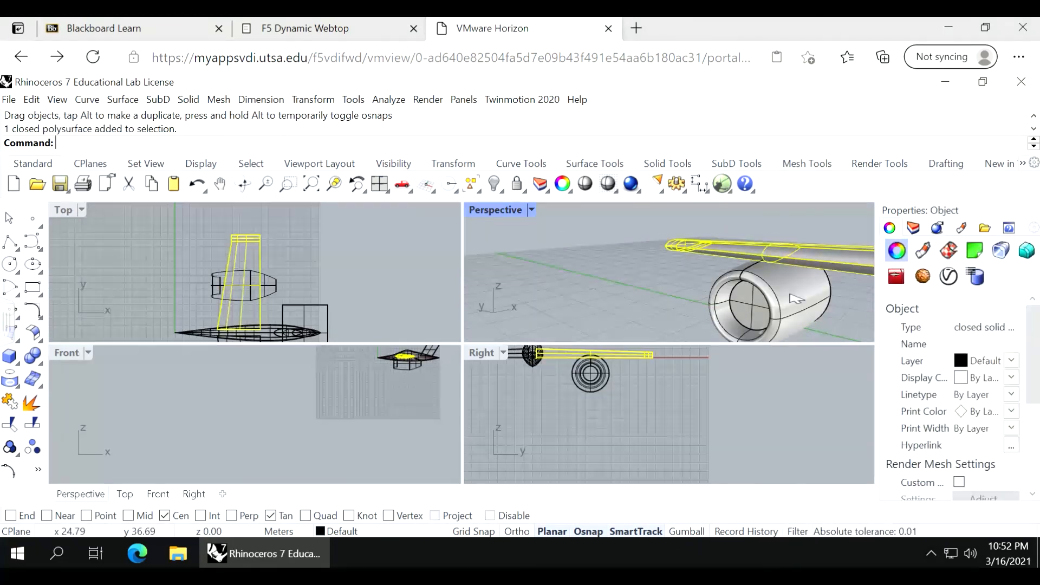
pyautogui.keyDown('shift'); pyautogui.click(808, 302); pyautogui.keyUp('shift')
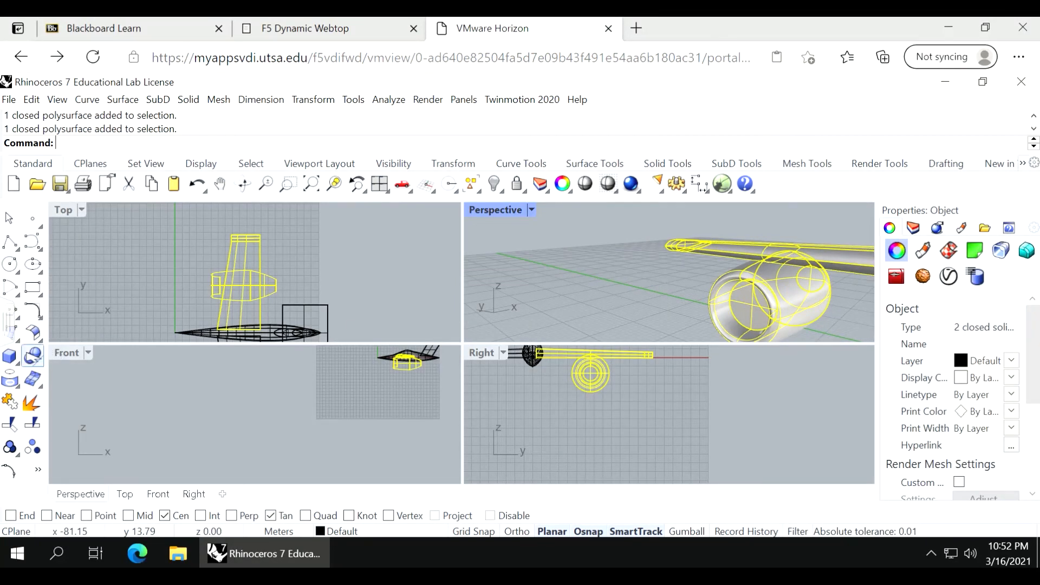
pyautogui.click(33, 355)
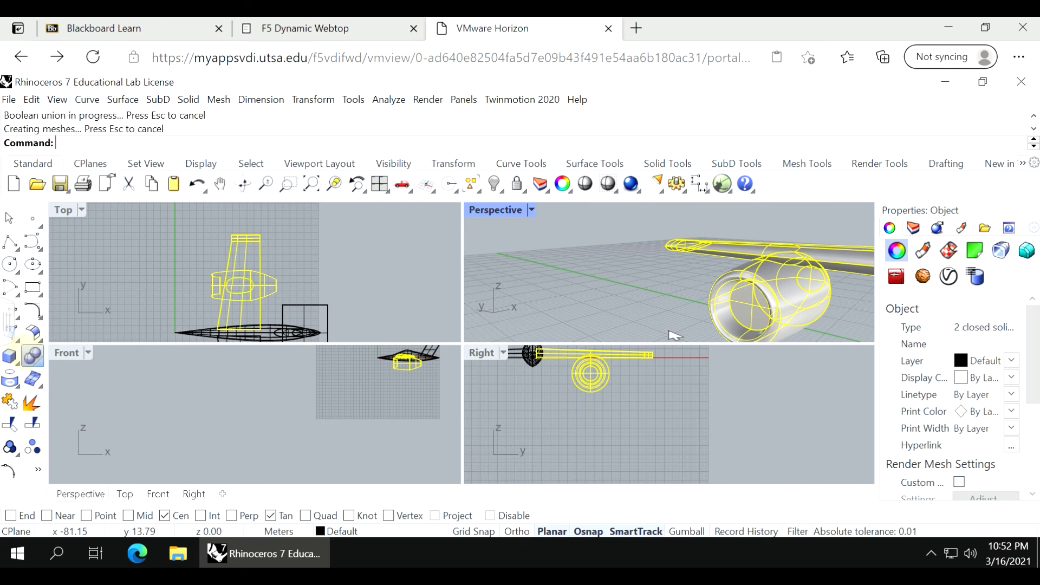
pyautogui.click(798, 287)
pyautogui.click(640, 282)
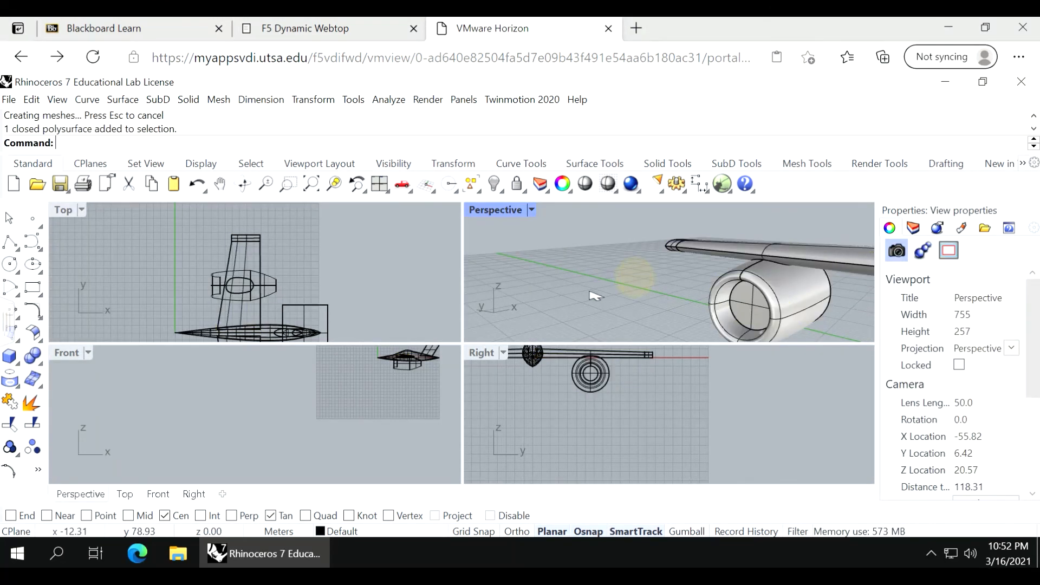
# Delete the opposite wing that has no engine.
pyautogui.scroll(-12, 594, 294)
pyautogui.click(777, 302)
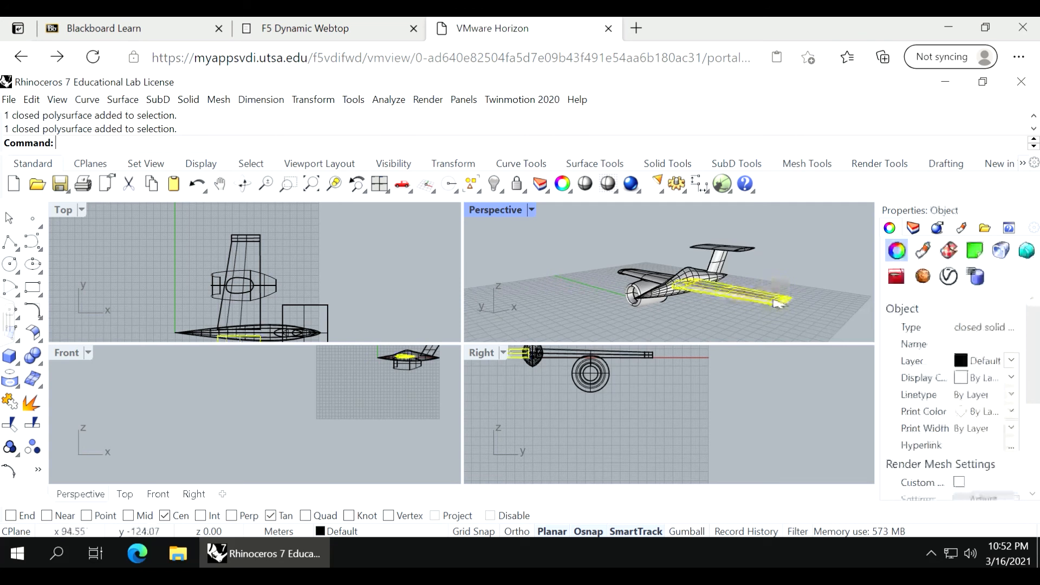
pyautogui.press('Delete')
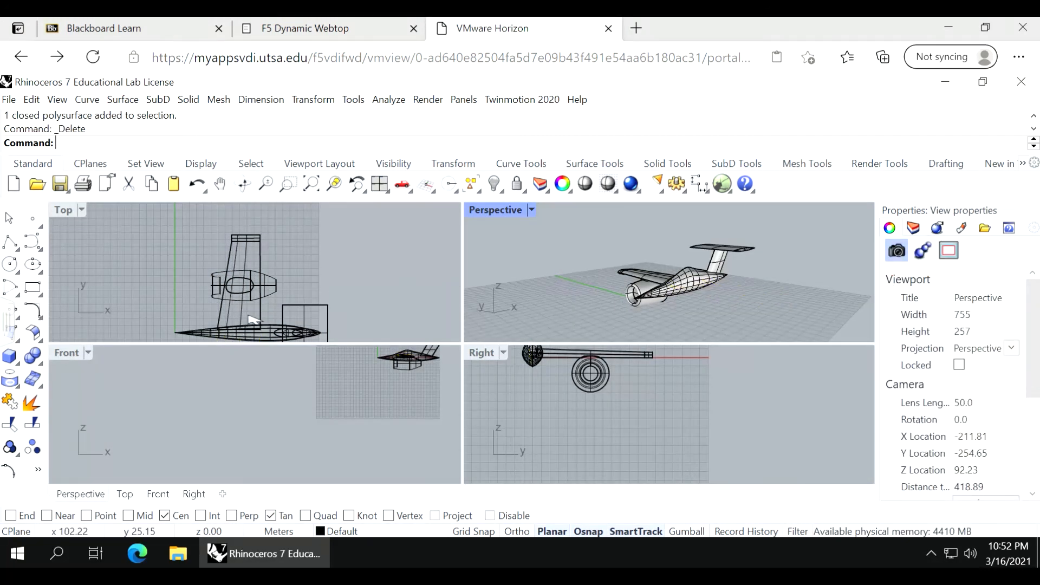
# Mirror a copy of the joined wing and engine across the fuselage centreline in Top view, from origin 0 along the X axis with Grid Snap on.
pyautogui.scroll(-3, 171, 249)
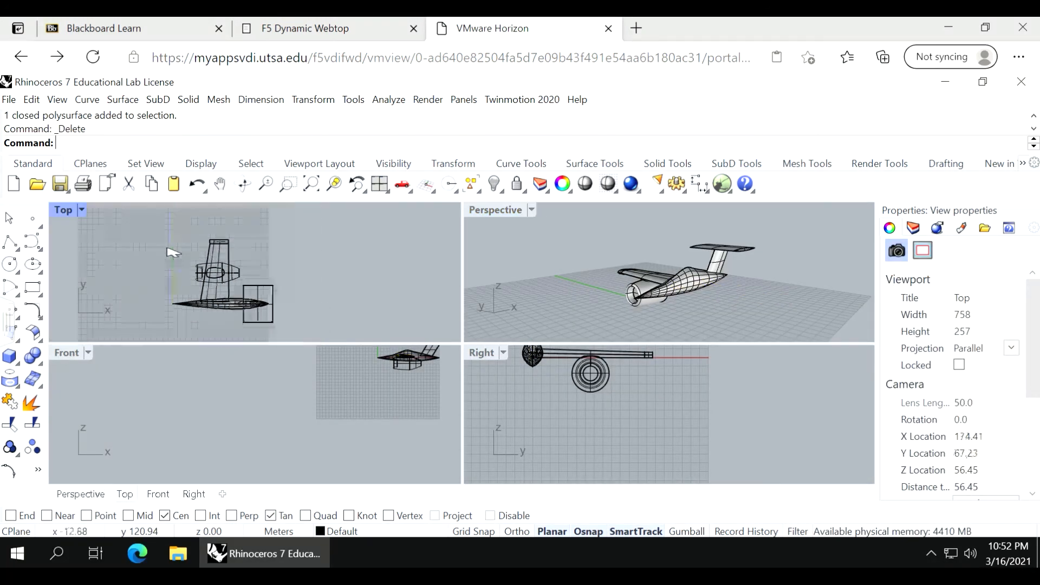
pyautogui.click(214, 278)
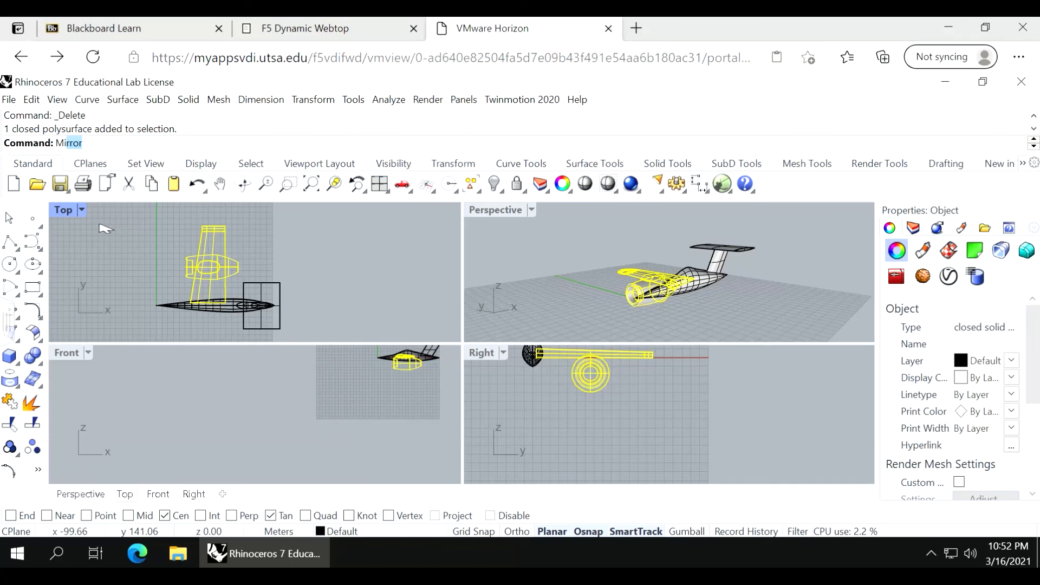
pyautogui.write('Mi')
pyautogui.press('Return')
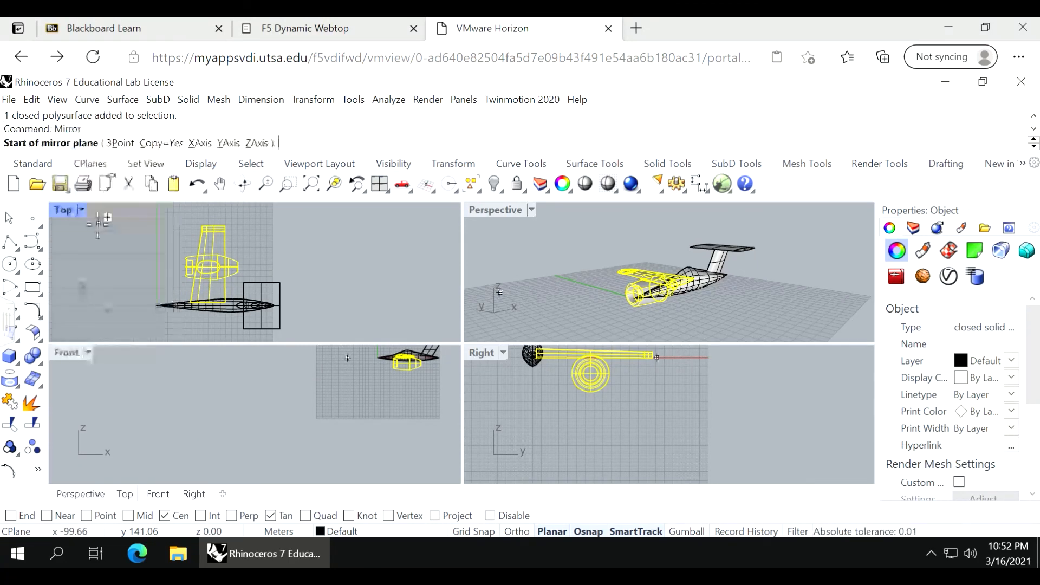
pyautogui.scroll(3, 173, 304)
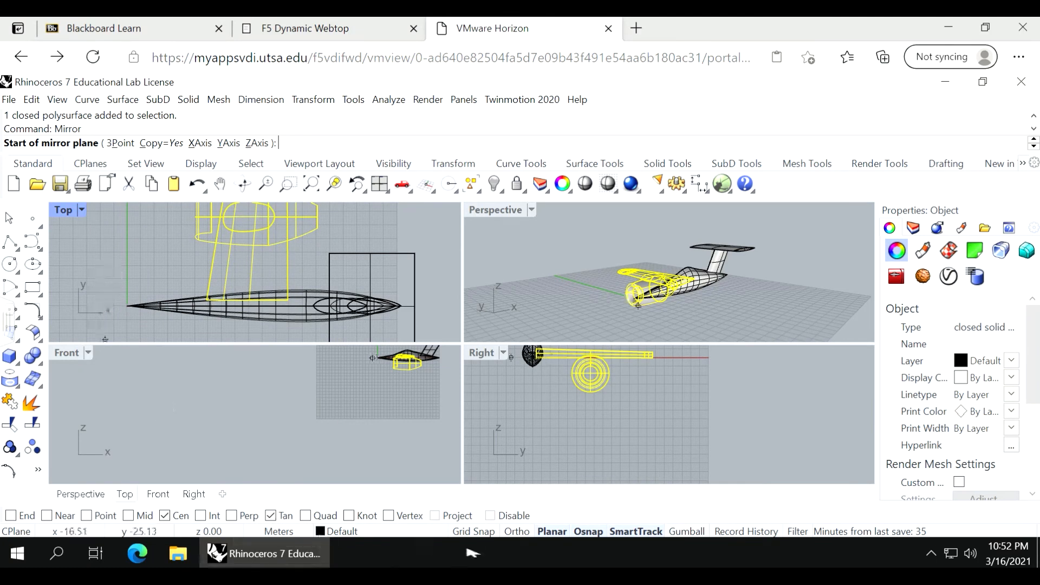
pyautogui.click(472, 531)
pyautogui.press('Return')
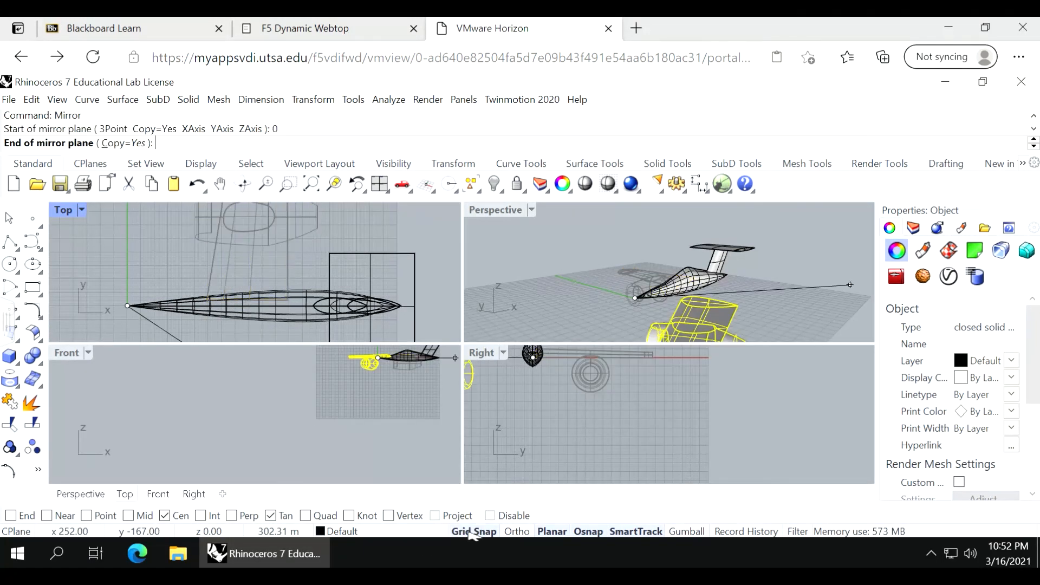
pyautogui.click(440, 306)
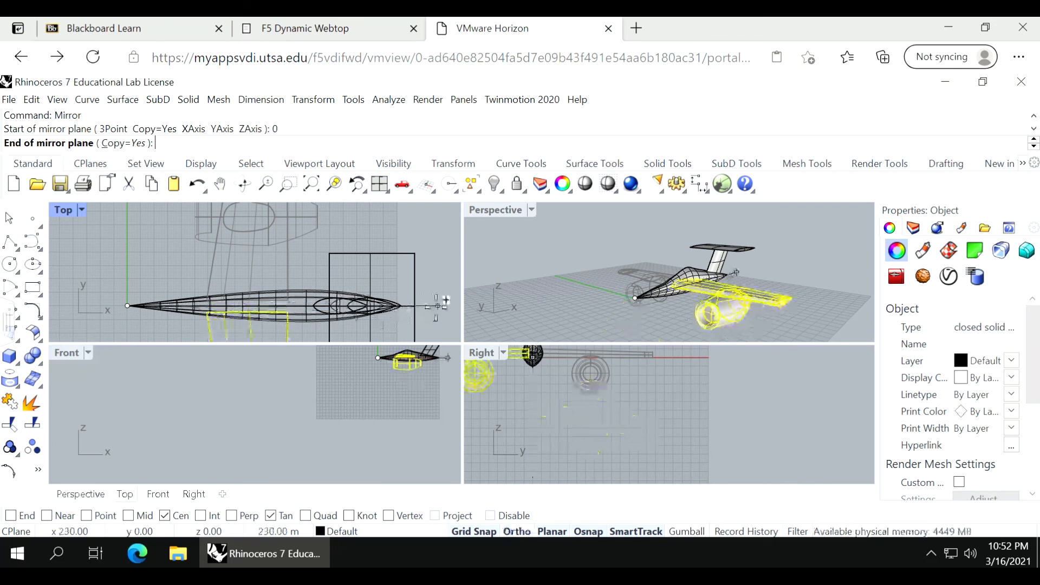
pyautogui.press('Return')
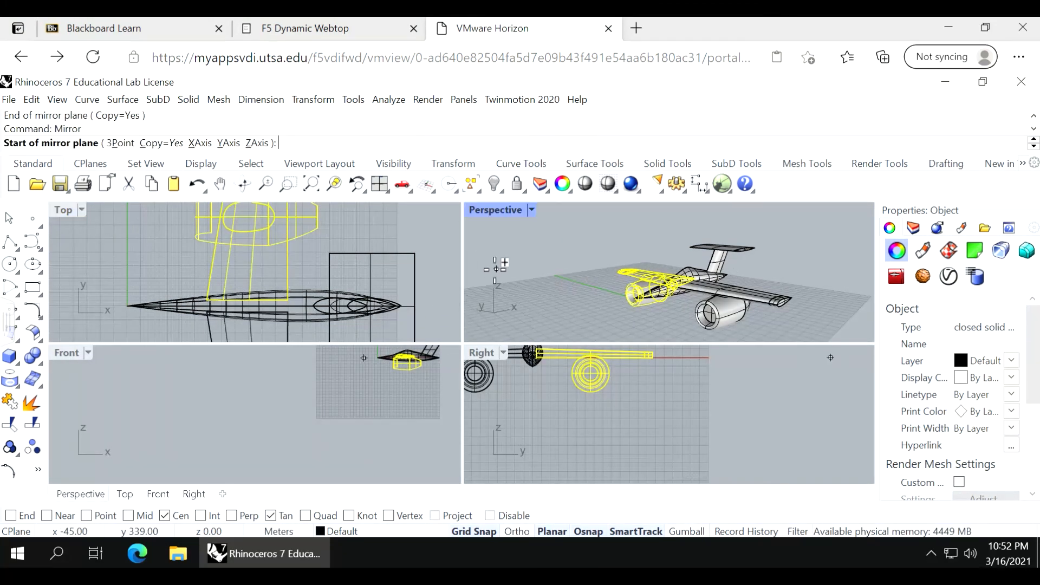
pyautogui.press('Escape')
pyautogui.press('Escape')
pyautogui.scroll(-8, 545, 258)
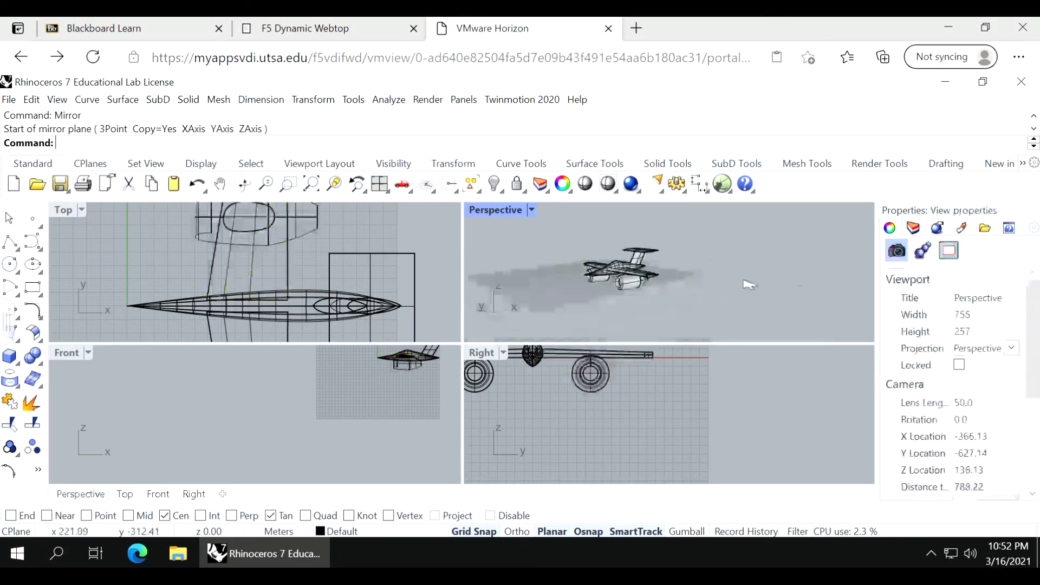